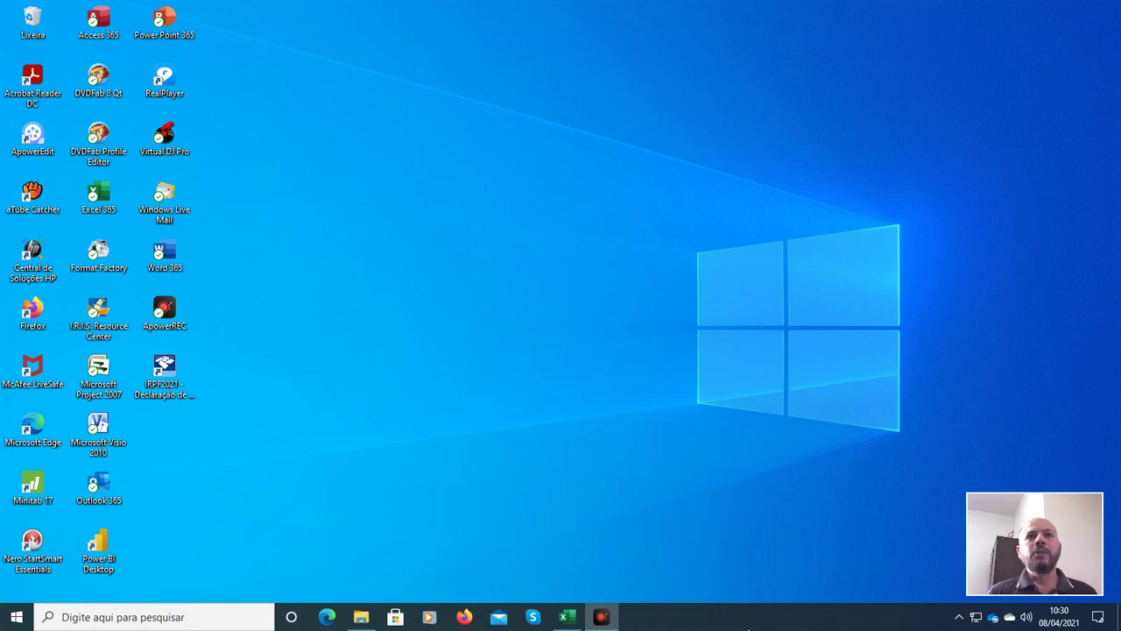
Step: Switch to the Projeto Dashboard workbook in Excel and examine the Dados sheet's columns through to Trimestre
{"action": "left_click", "coordinate": [567, 619]}
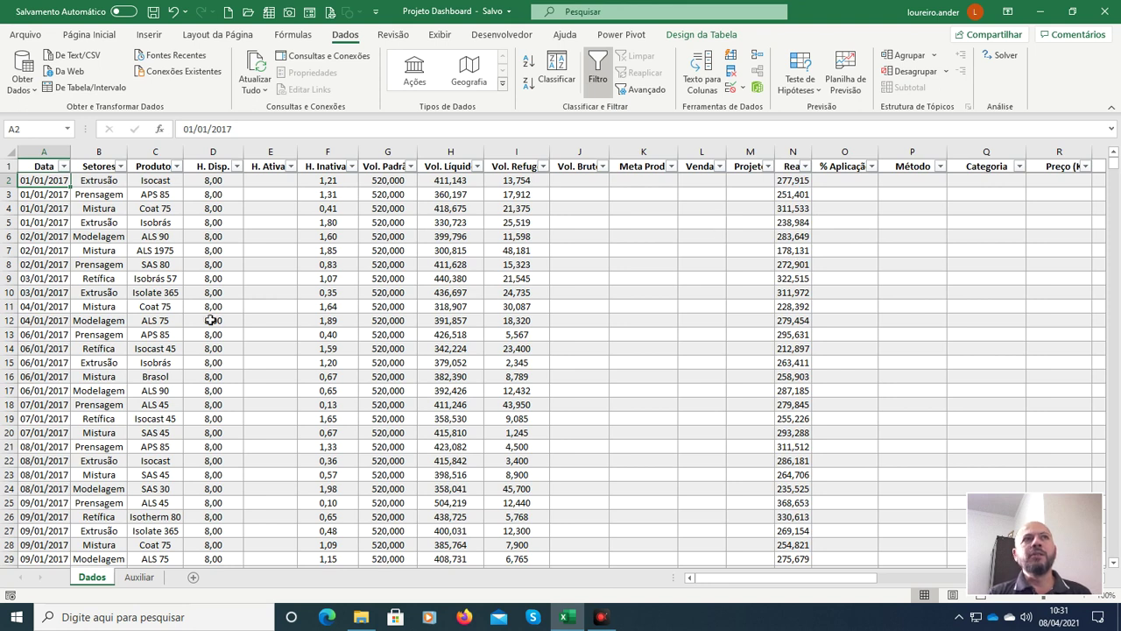
{"action": "left_click", "coordinate": [604, 305]}
{"action": "key", "text": "Right"}
{"action": "key", "text": "Right"}
{"action": "key", "text": "Right"}
{"action": "key", "text": "Right"}
{"action": "key", "text": "Right"}
{"action": "key", "text": "Right"}
{"action": "key", "text": "Right"}
{"action": "key", "text": "Right"}
{"action": "key", "text": "Right"}
{"action": "key", "text": "Right"}
{"action": "key", "text": "Right"}
{"action": "key", "text": "Right"}
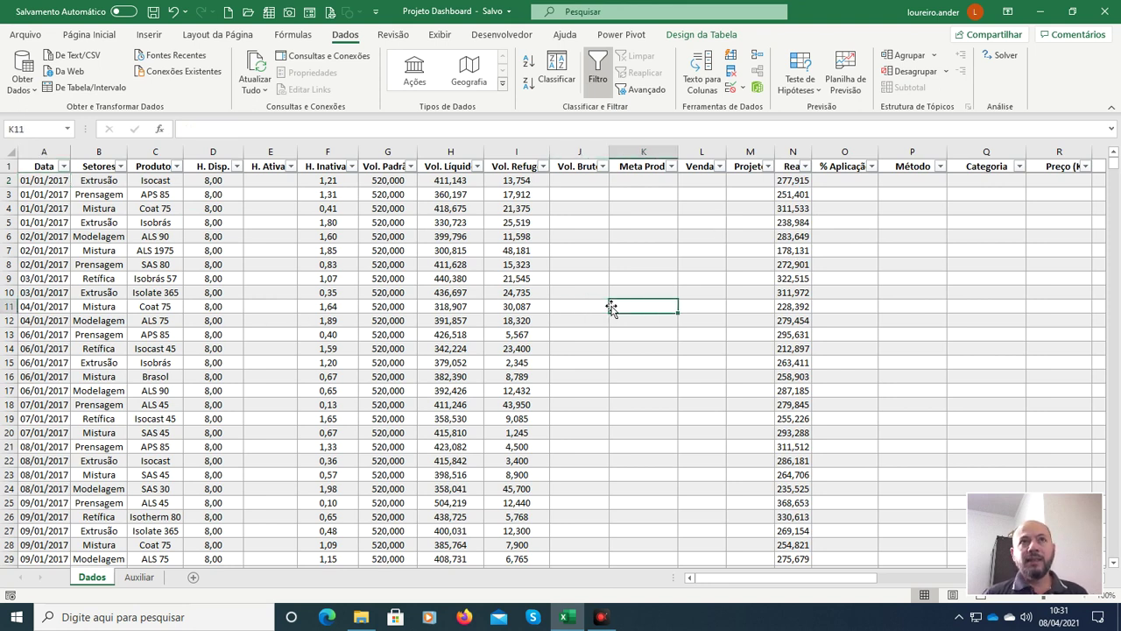
{"action": "key", "text": "Right"}
{"action": "key", "text": "Right"}
{"action": "key", "text": "Right"}
{"action": "key", "text": "Right"}
{"action": "key", "text": "Right"}
{"action": "key", "text": "Right"}
{"action": "key", "text": "Right"}
{"action": "key", "text": "Right"}
{"action": "key", "text": "Right"}
{"action": "key", "text": "Right"}
{"action": "key", "text": "Right"}
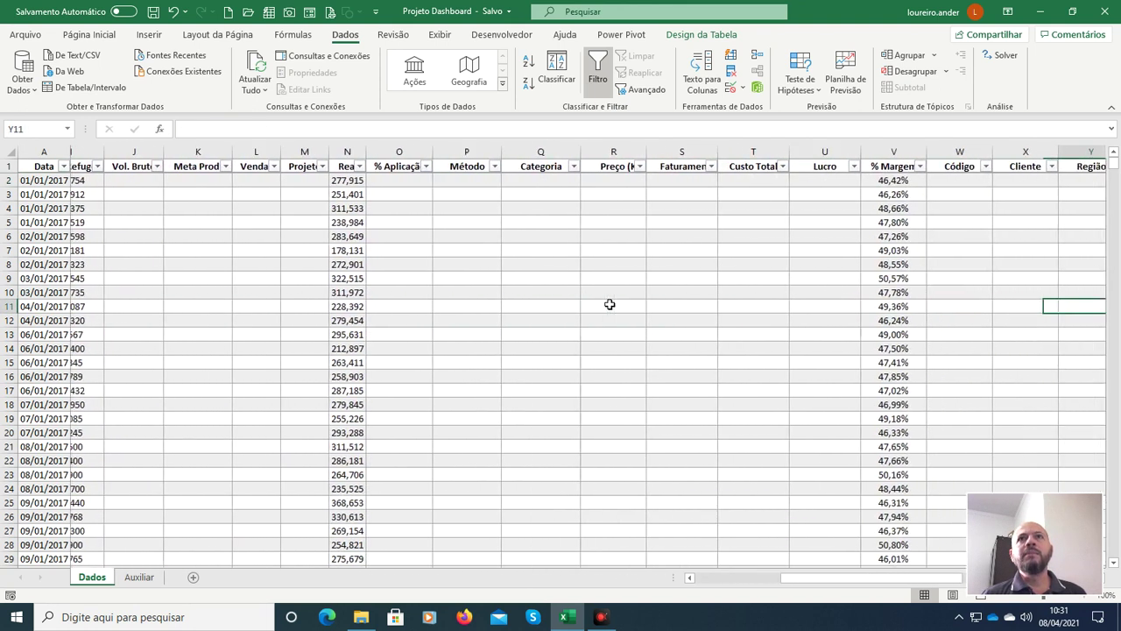
{"action": "key", "text": "Right"}
{"action": "key", "text": "Right"}
{"action": "key", "text": "Right"}
{"action": "key", "text": "Right"}
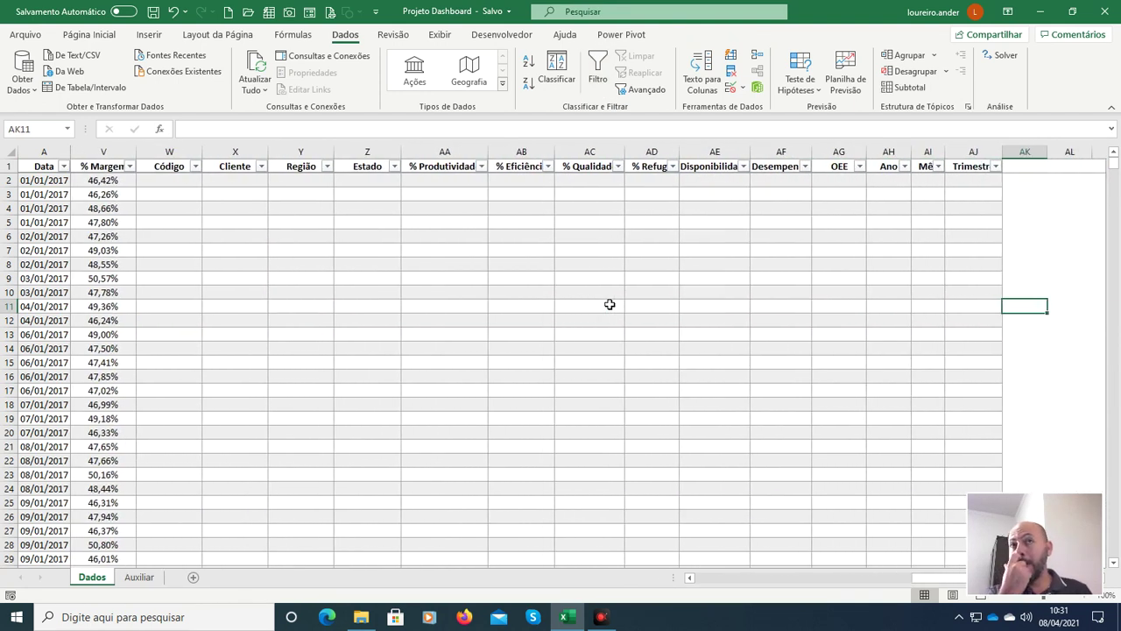
{"action": "key", "text": "Right"}
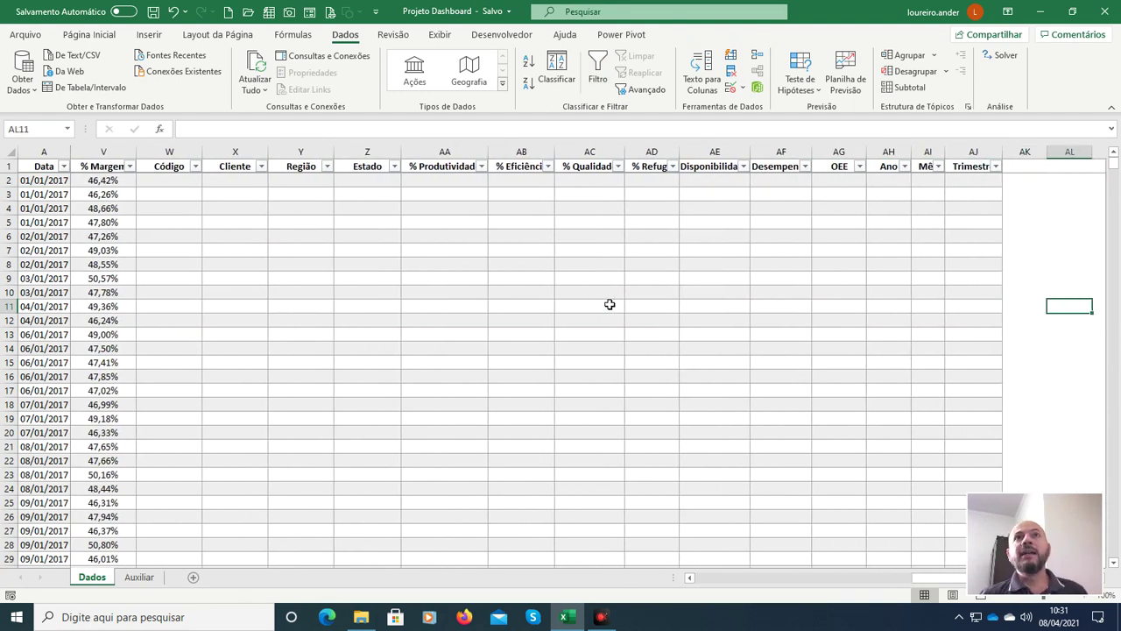
Step: Review the Dados columns in reverse, from Trimestre back to the Data column in row 11
{"action": "key", "text": "Left"}
{"action": "key", "text": "Left"}
{"action": "key", "text": "Left"}
{"action": "key", "text": "Left"}
{"action": "key", "text": "Left"}
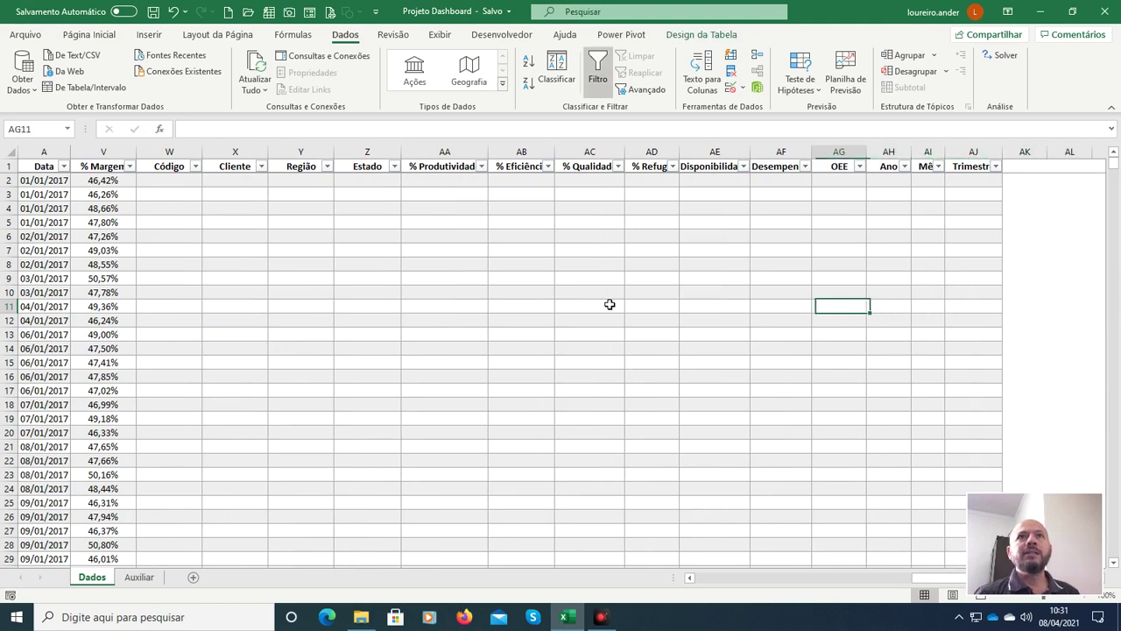
{"action": "key", "text": "Left"}
{"action": "key", "text": "Left"}
{"action": "key", "text": "Left"}
{"action": "key", "text": "Left"}
{"action": "key", "text": "Left"}
{"action": "key", "text": "Left"}
{"action": "key", "text": "Left"}
{"action": "key", "text": "Left"}
{"action": "key", "text": "Left"}
{"action": "key", "text": "Left"}
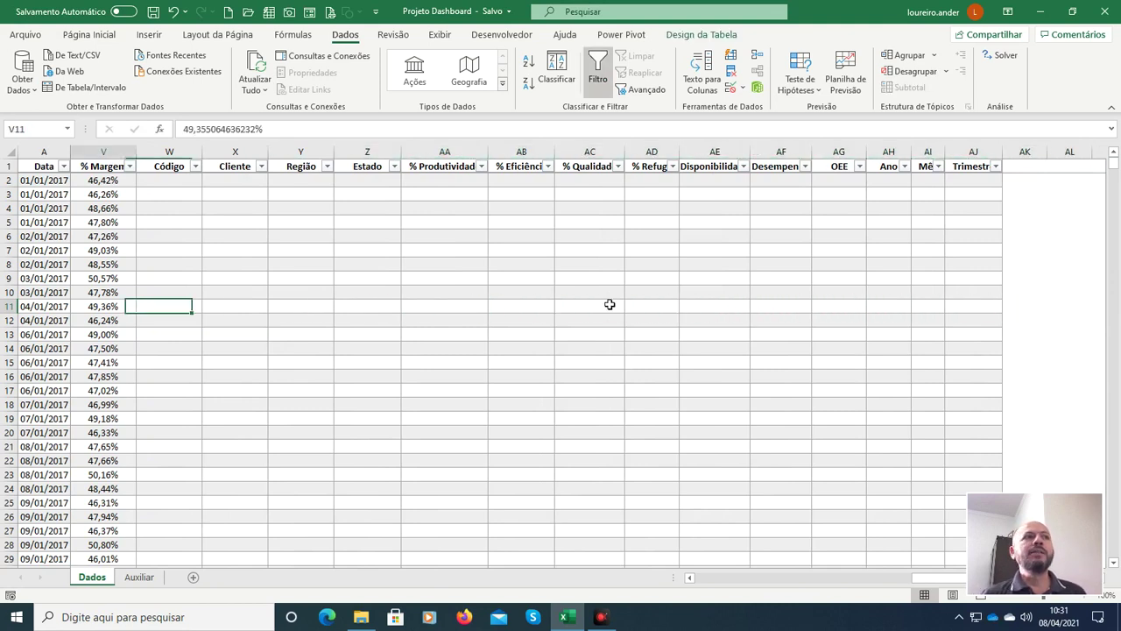
{"action": "key", "text": "Home"}
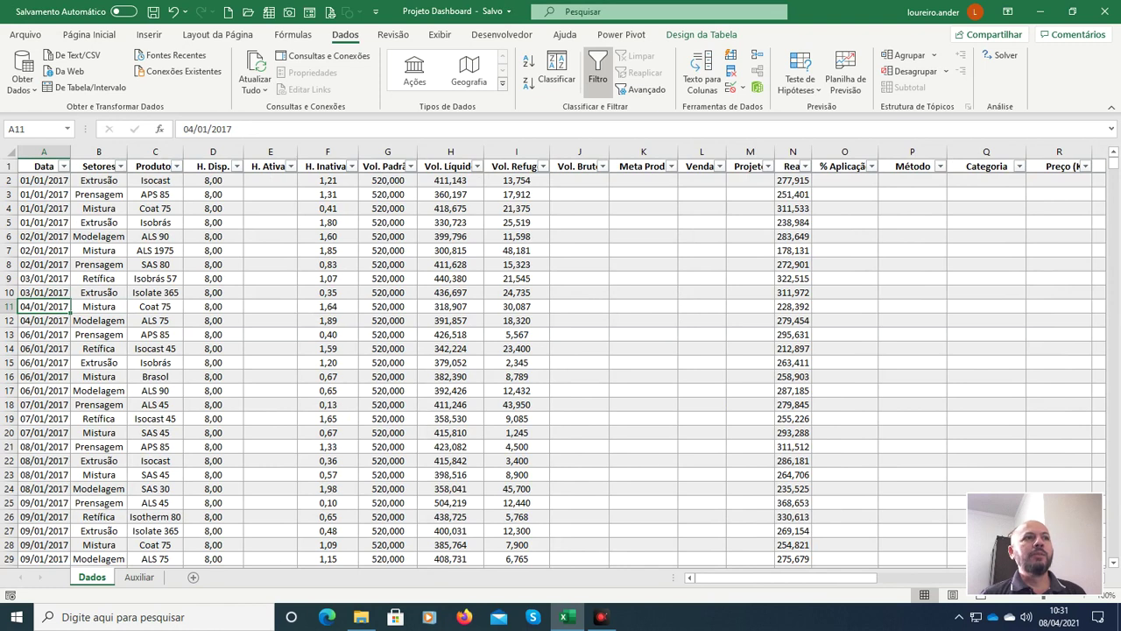
Step: Look over the auxiliary tables on the Auxiliar sheet and return to the Dados sheet
{"action": "left_click", "coordinate": [138, 578]}
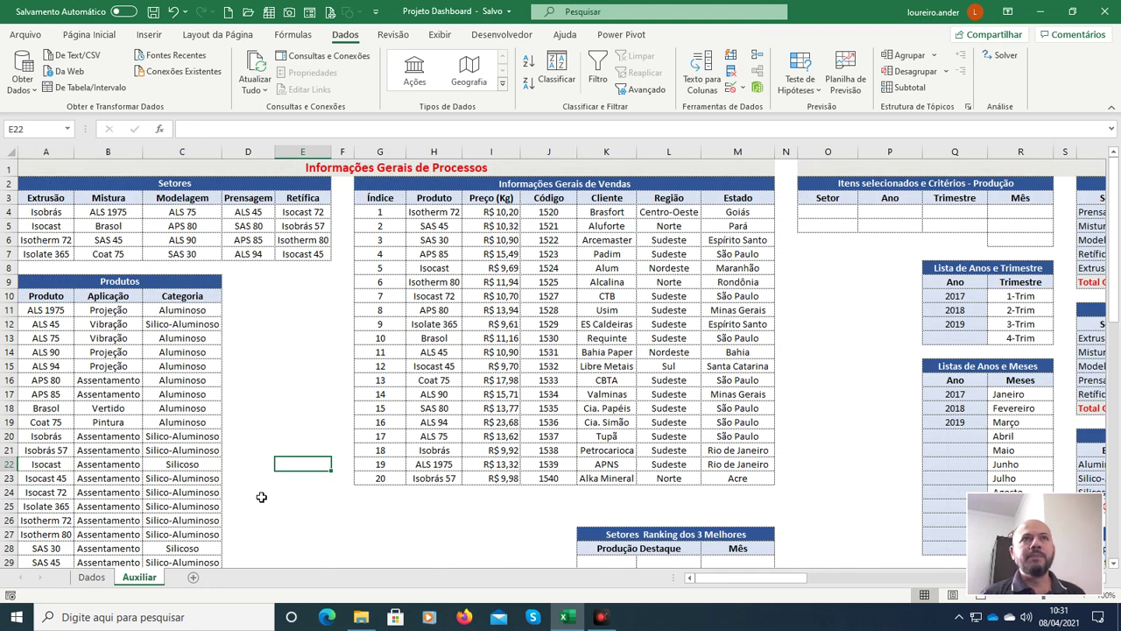
{"action": "left_click", "coordinate": [92, 578]}
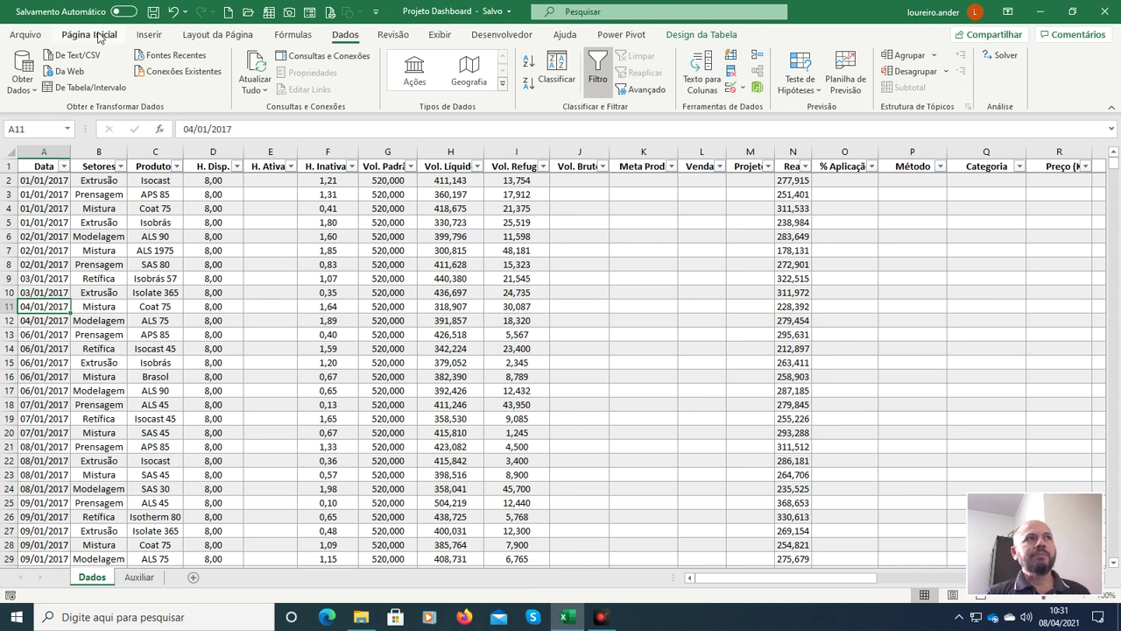
{"action": "left_click", "coordinate": [98, 35]}
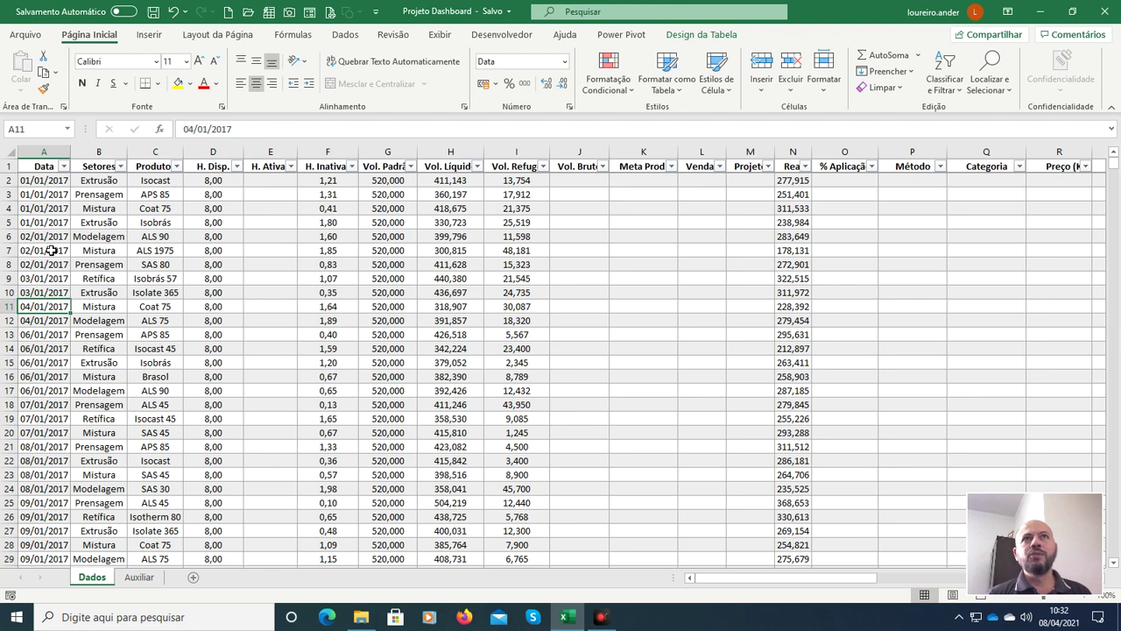
Step: Create a blank workbook and start a TEXTO formula in cell B2 with ALEATÓRIOENTRE nested as its value
{"action": "left_click", "coordinate": [227, 11]}
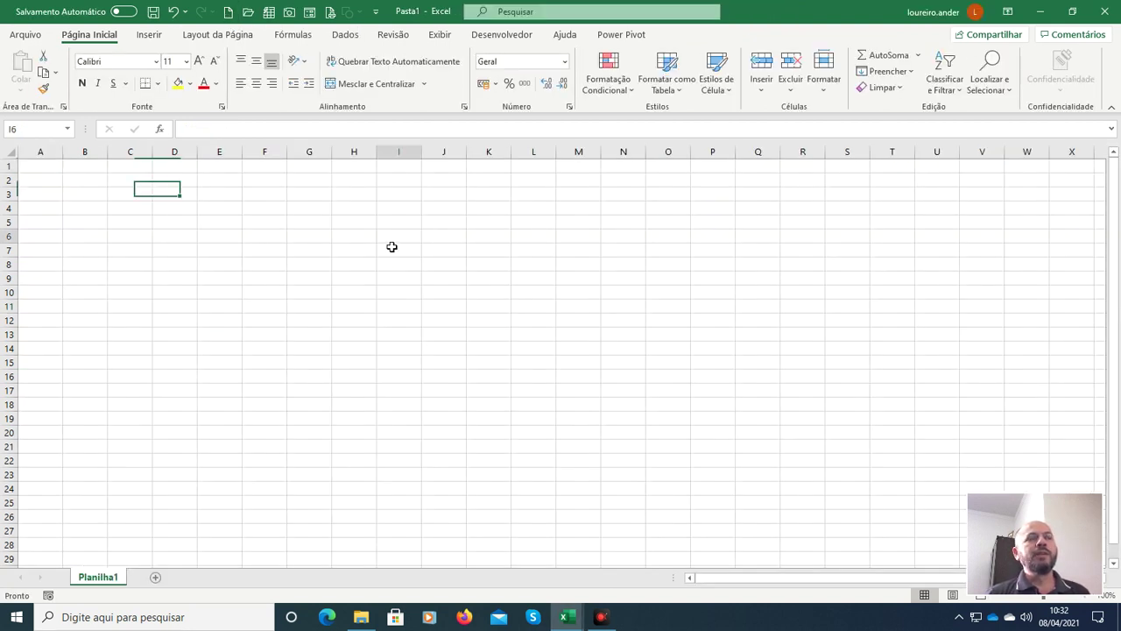
{"action": "left_click", "coordinate": [132, 181]}
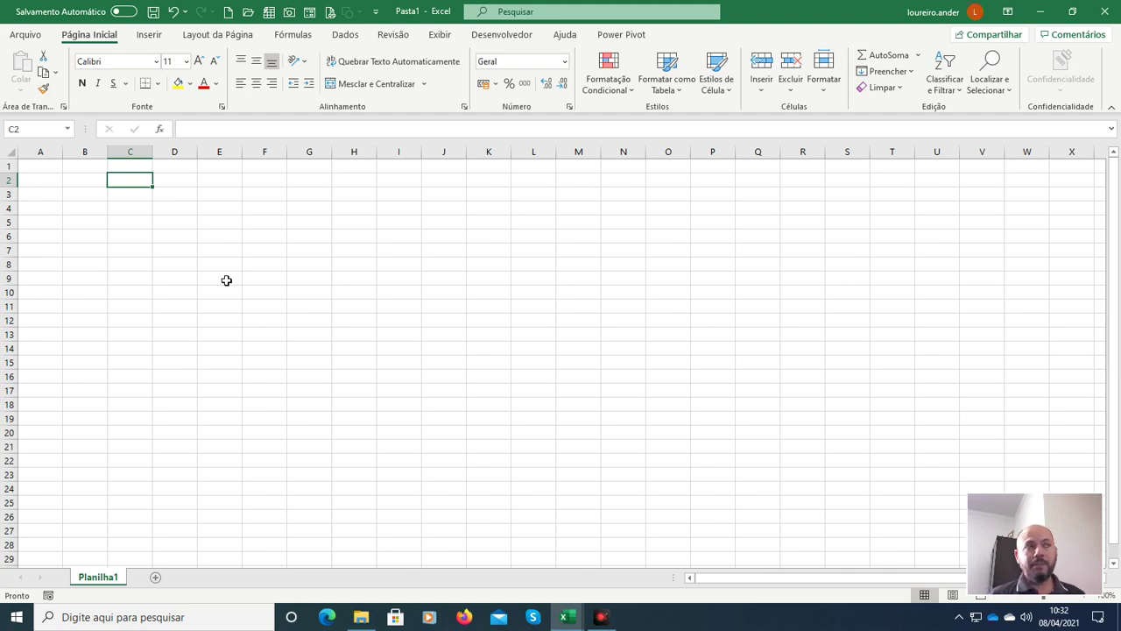
{"action": "key", "text": "Left"}
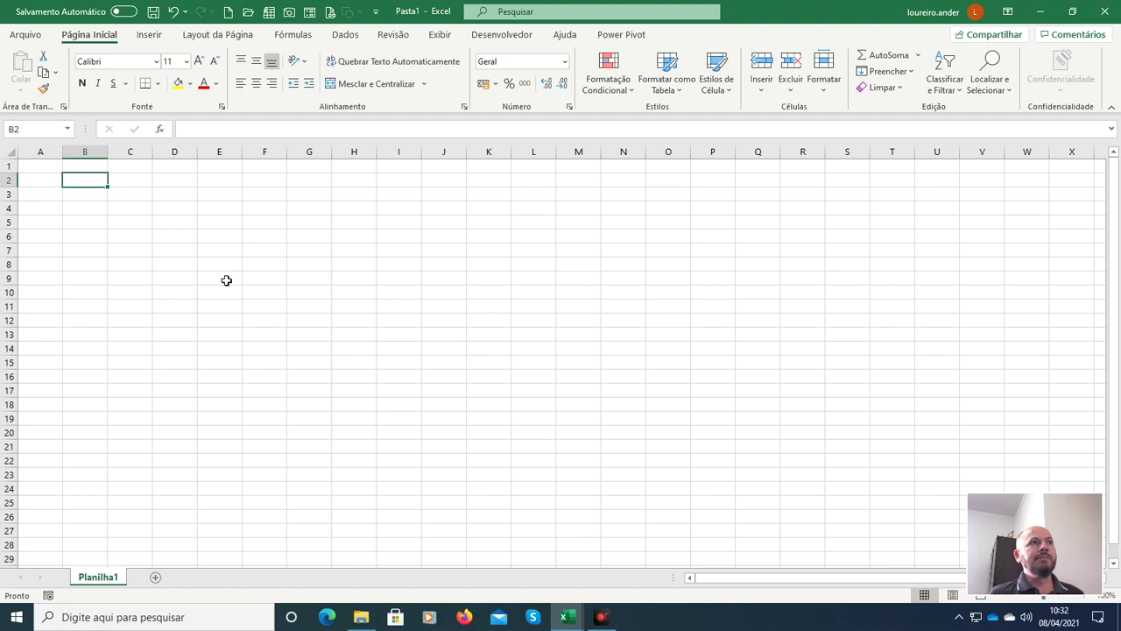
{"action": "type", "text": "=texto"}
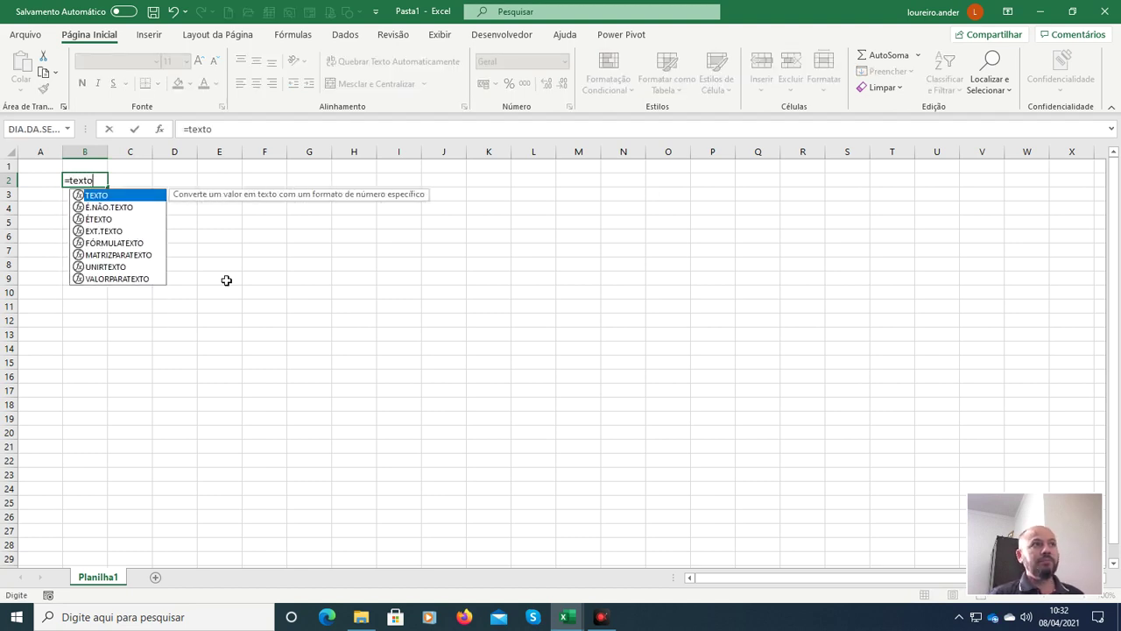
{"action": "key", "text": "Tab"}
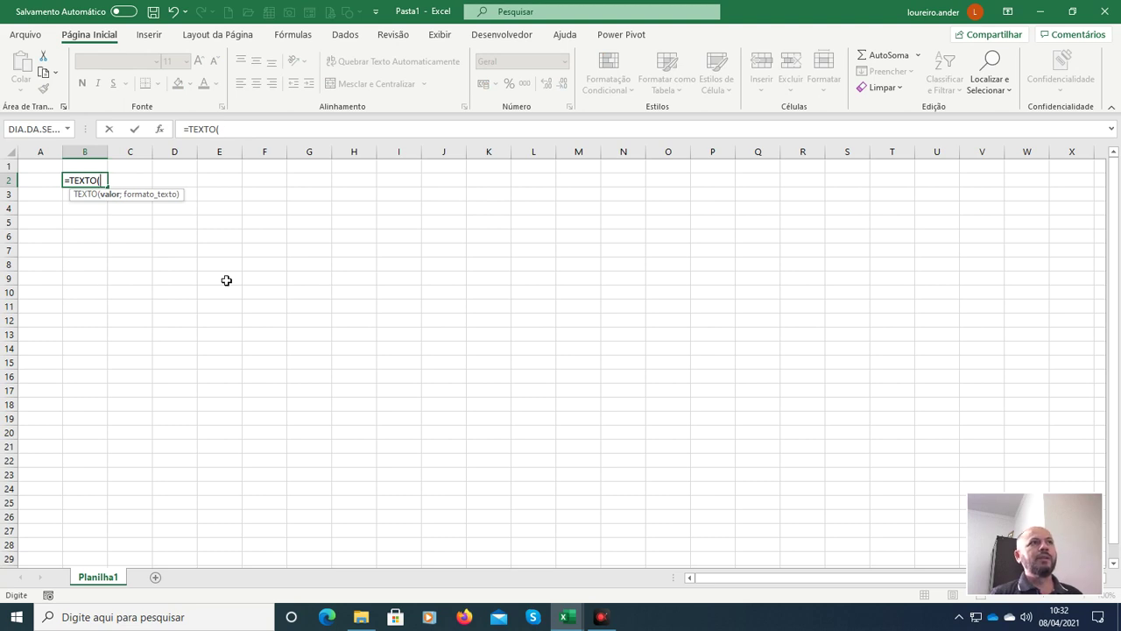
{"action": "type", "text": "ale"}
{"action": "key", "text": "Down"}
{"action": "key", "text": "Tab"}
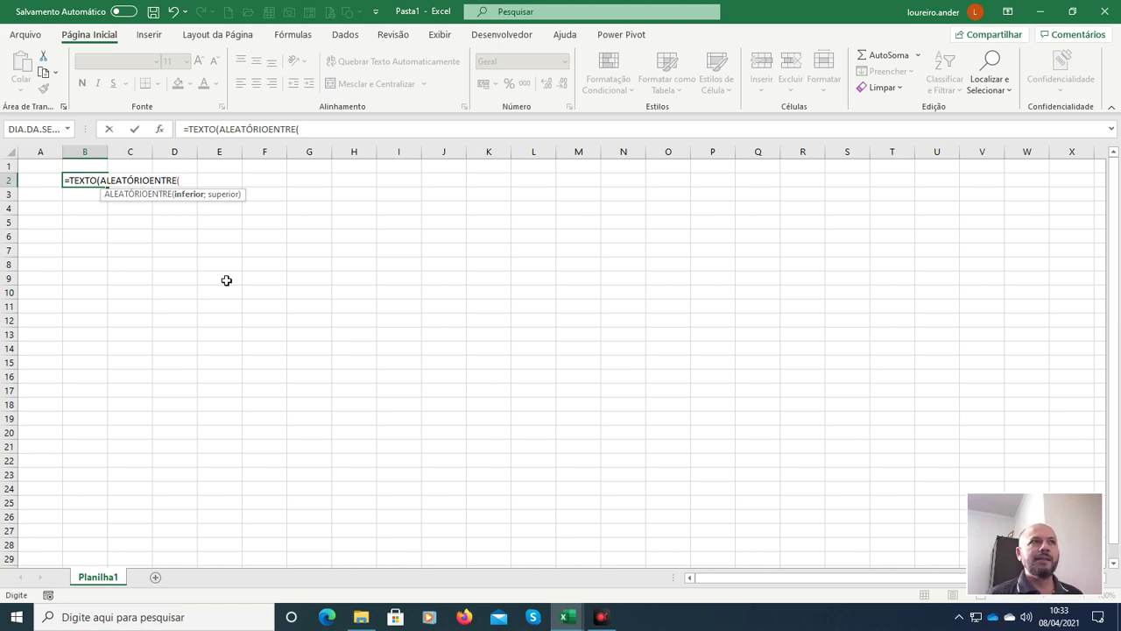
Step: Give ALEATÓRIOENTRE the lower limit "01/01/2017" and the upper limit "31/12/2019", and close the function
{"action": "type", "text": "\""}
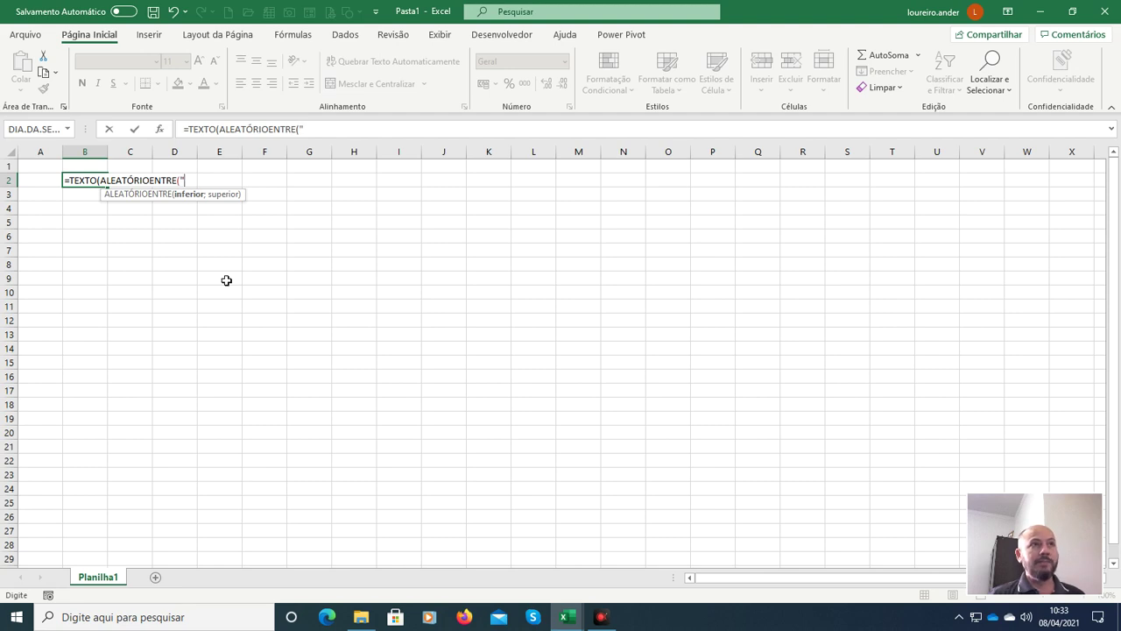
{"action": "type", "text": "01/01"}
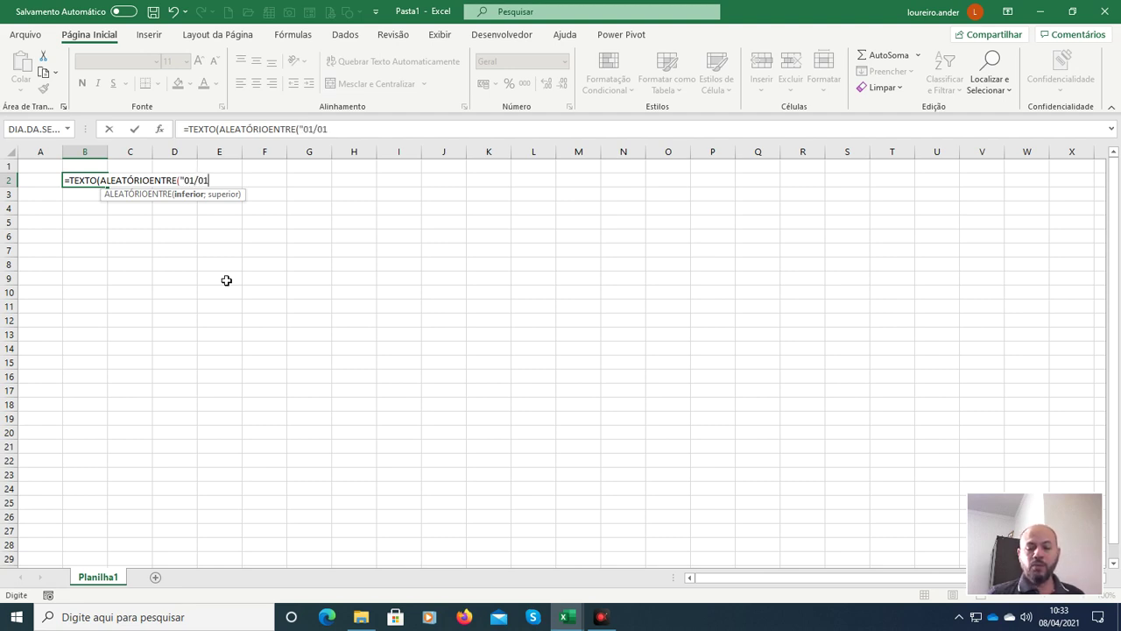
{"action": "type", "text": "/2017"}
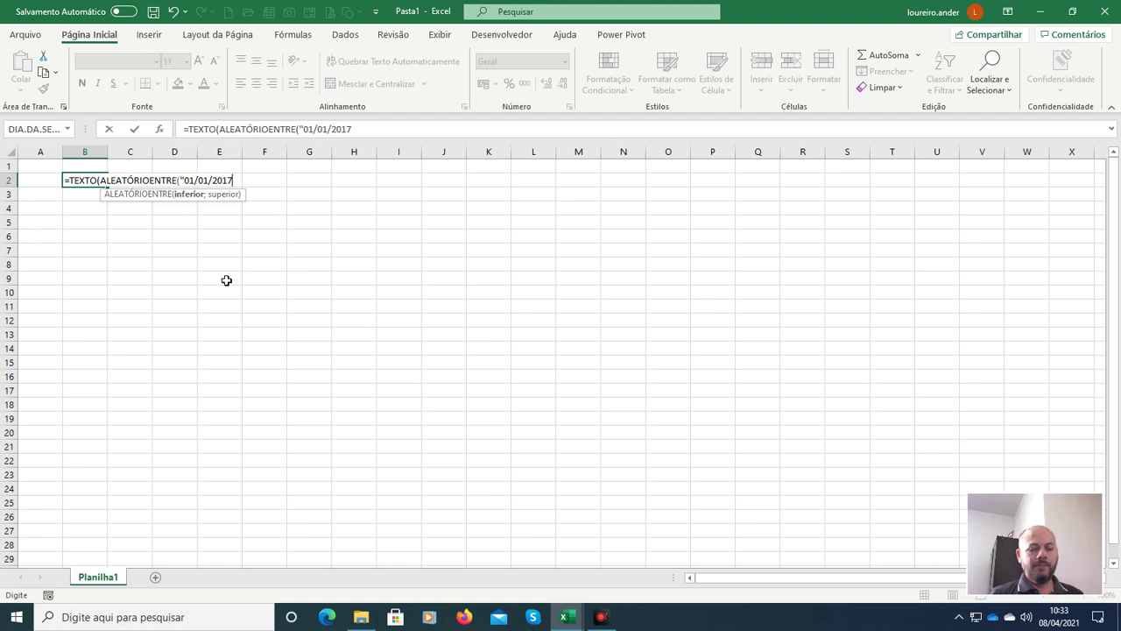
{"action": "type", "text": "\";"}
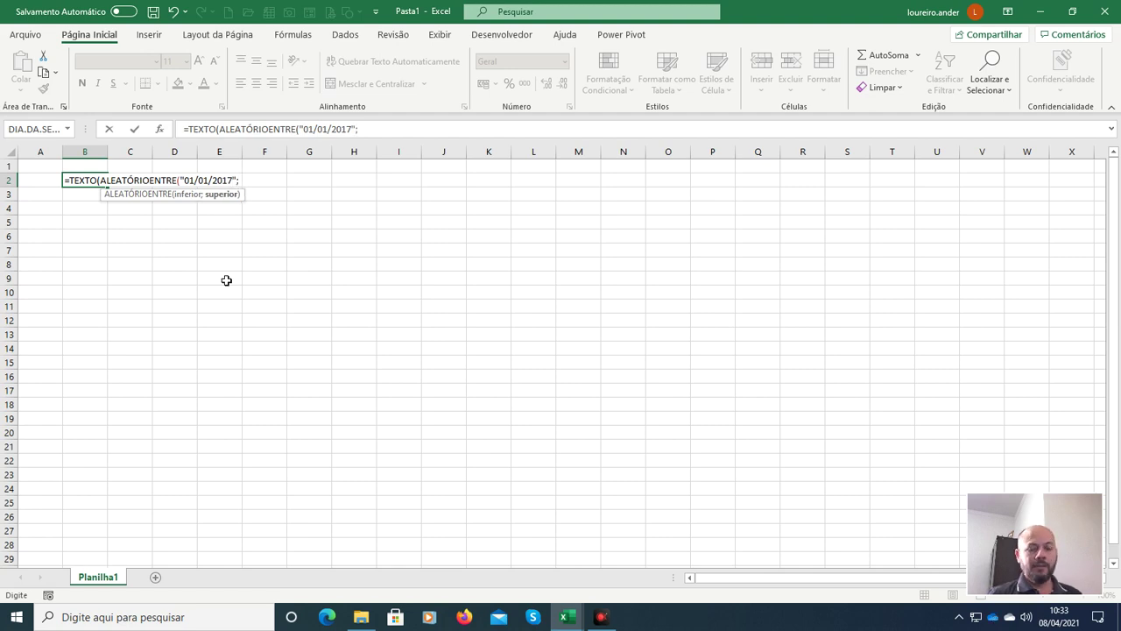
{"action": "type", "text": "\""}
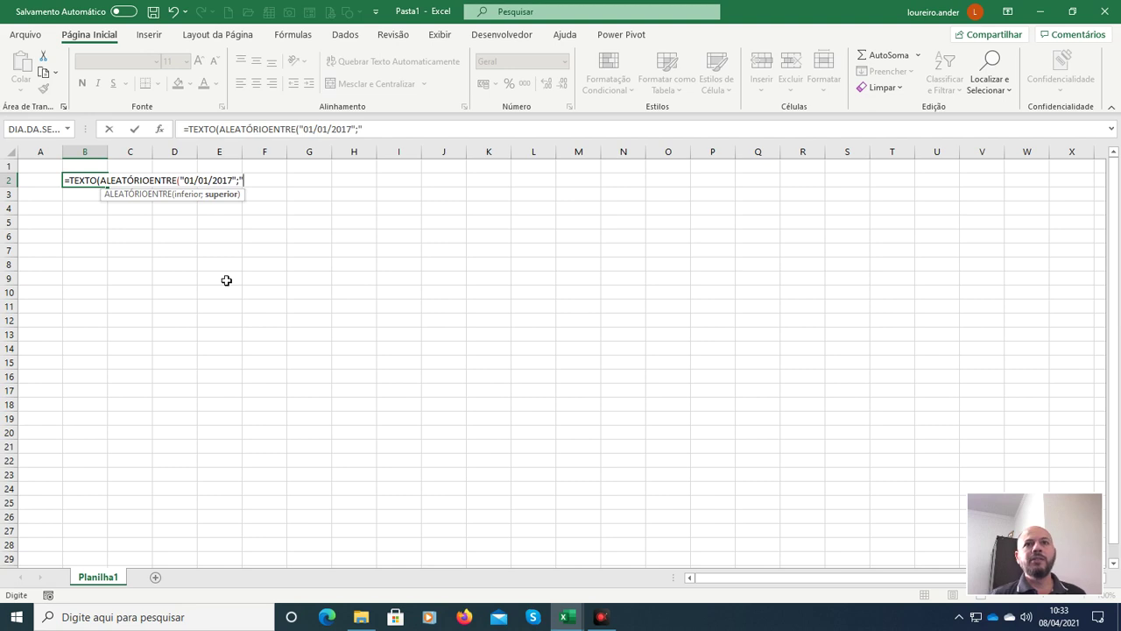
{"action": "type", "text": "31/12/2"}
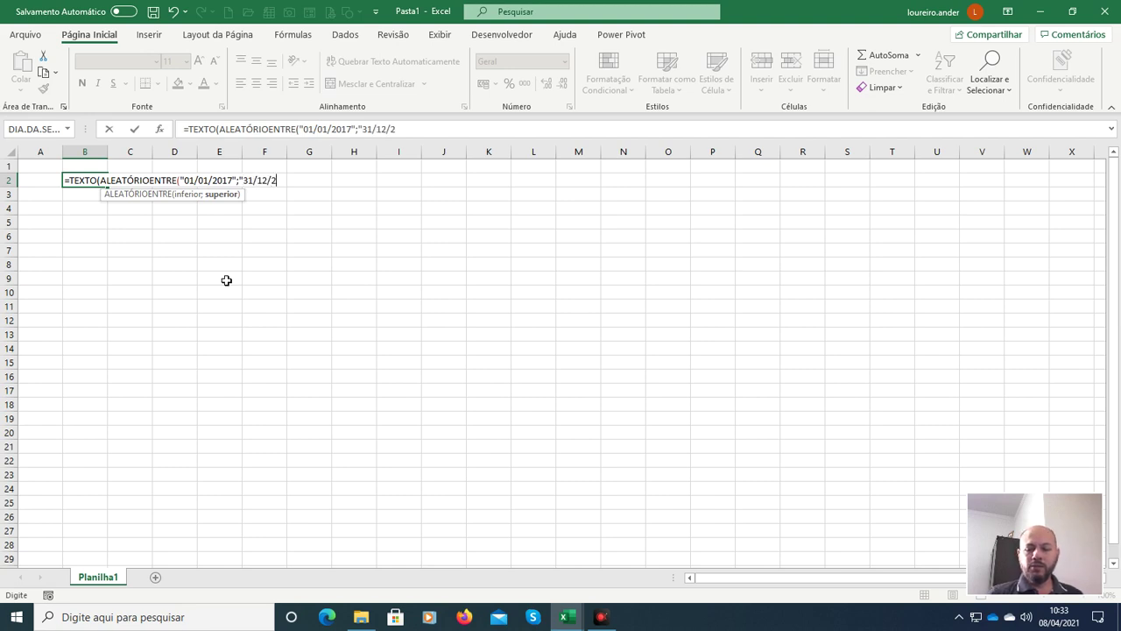
{"action": "type", "text": "019\""}
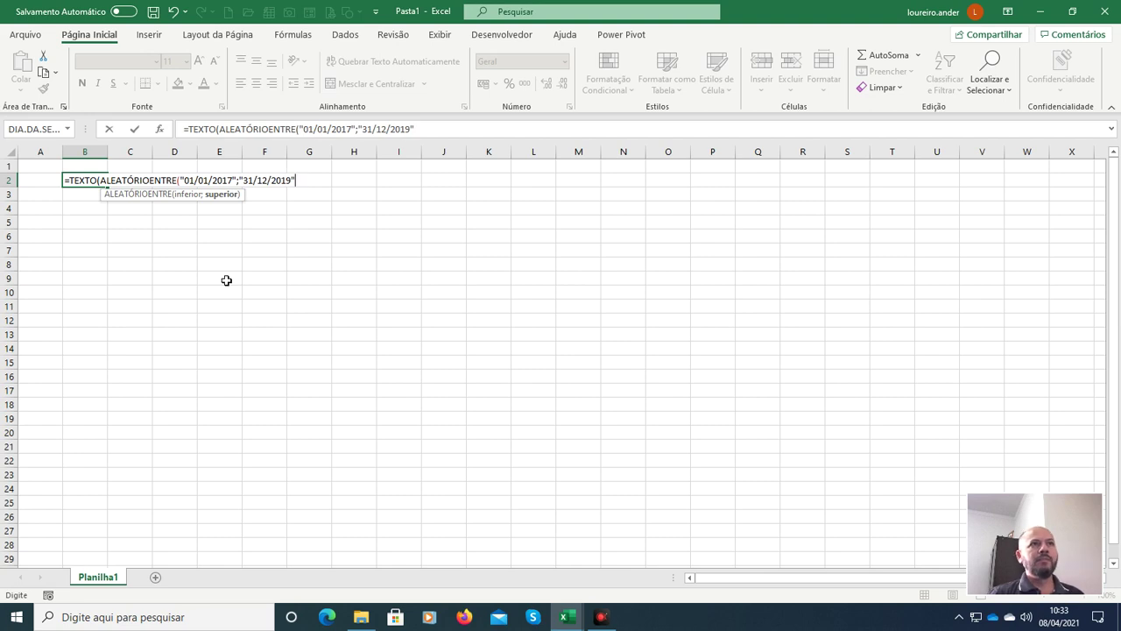
{"action": "type", "text": ")"}
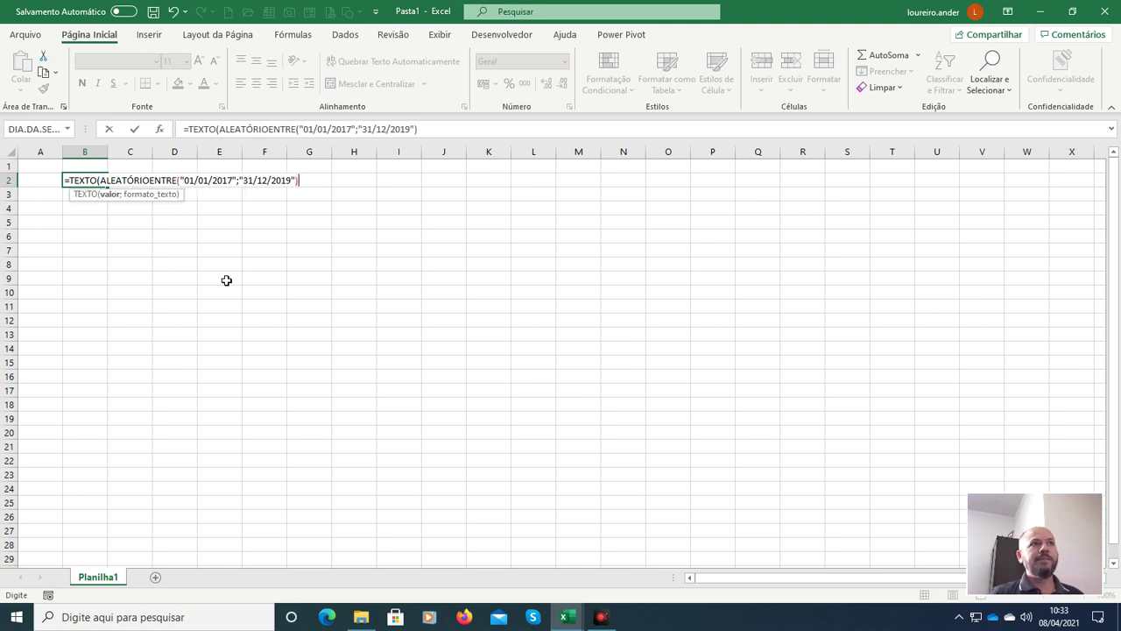
Step: Add "dd/mm/aaaa" as the text format of the TEXTO function and enter the formula in B2
{"action": "type", "text": ";"}
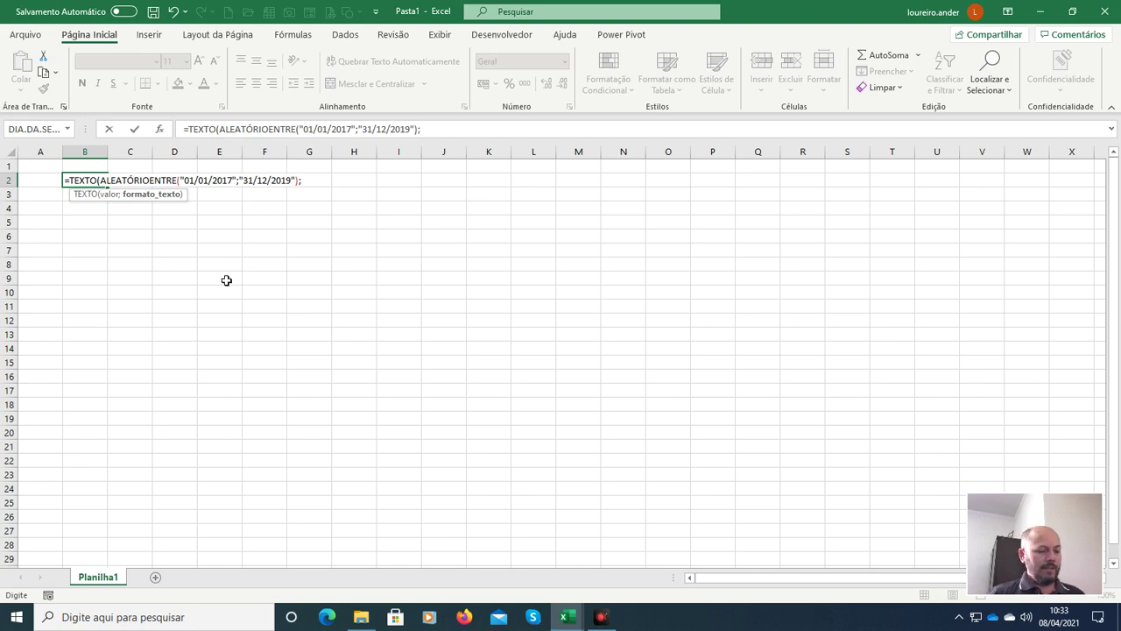
{"action": "type", "text": "\""}
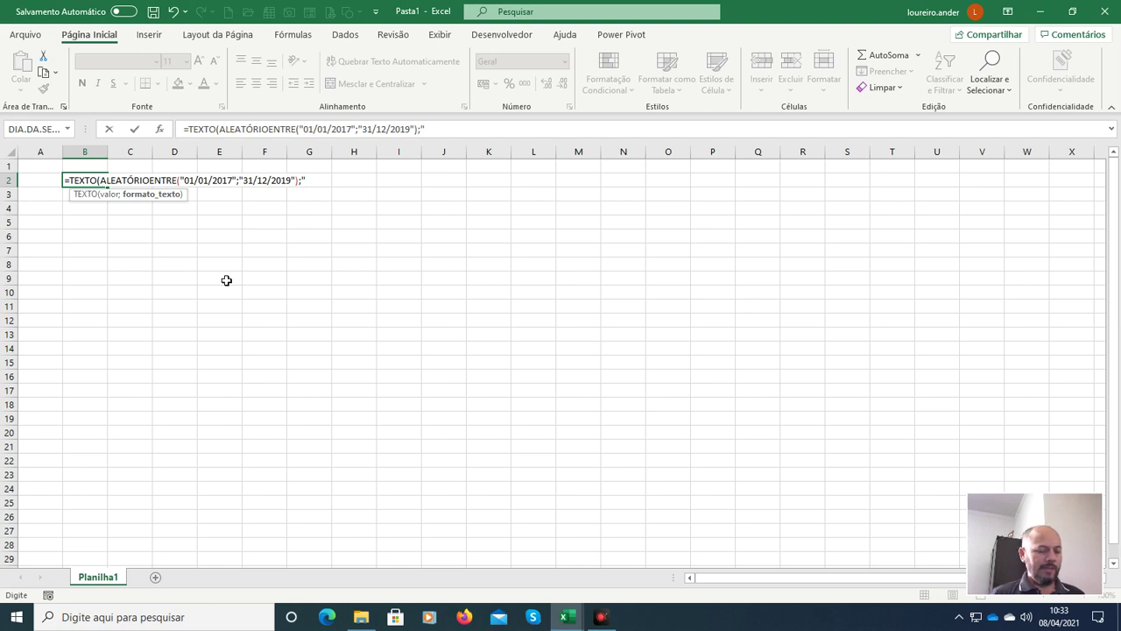
{"action": "type", "text": "dd/"}
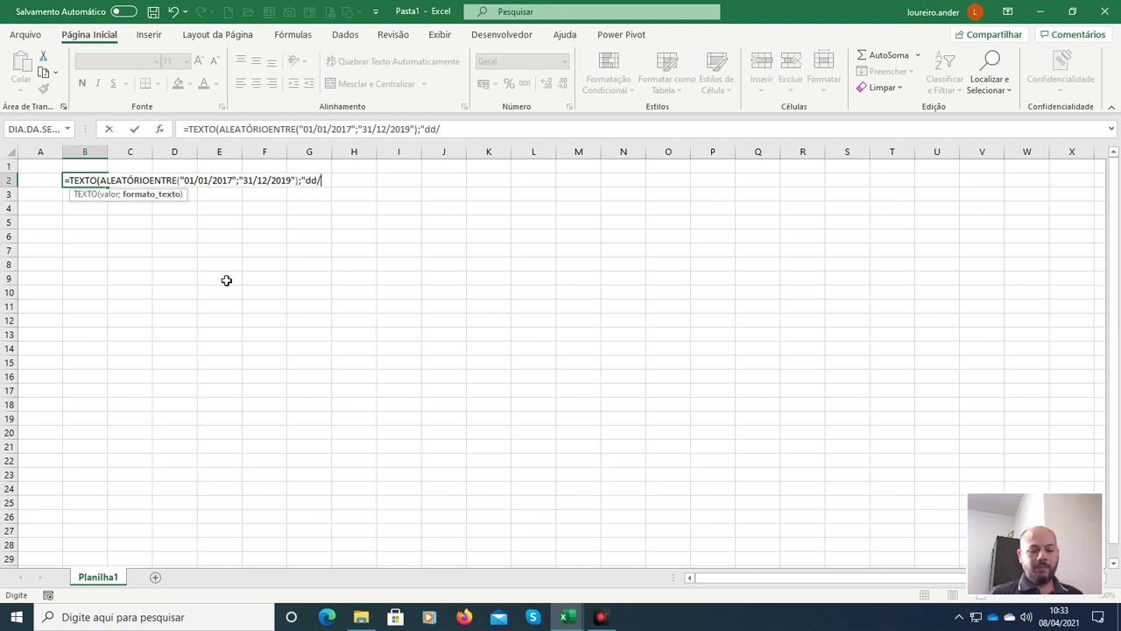
{"action": "type", "text": "mm/"}
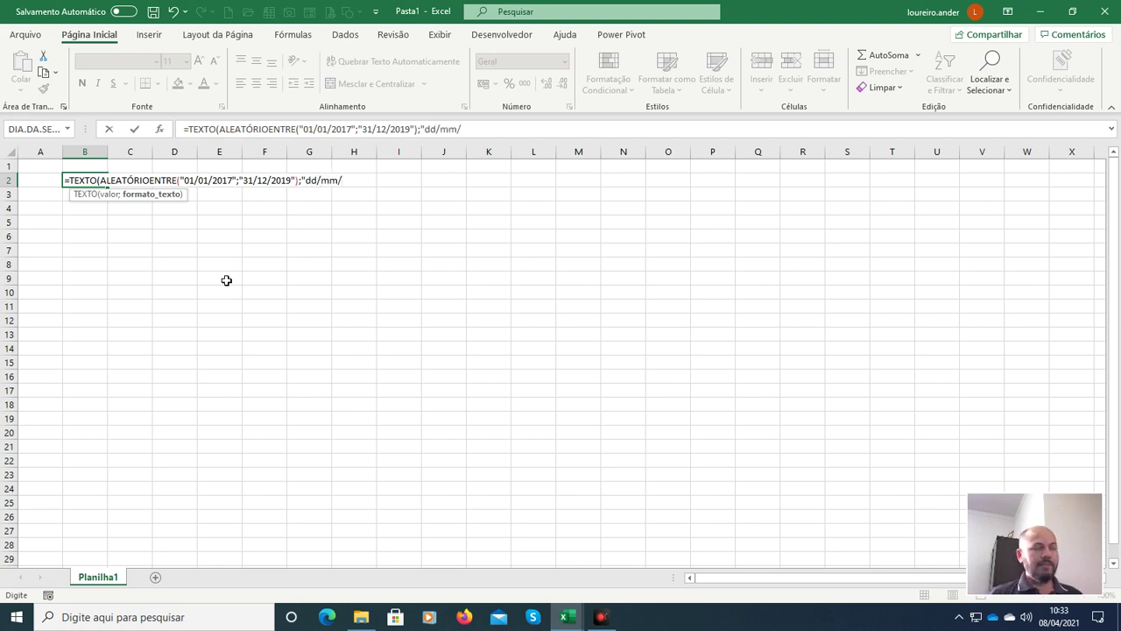
{"action": "type", "text": "aaaa"}
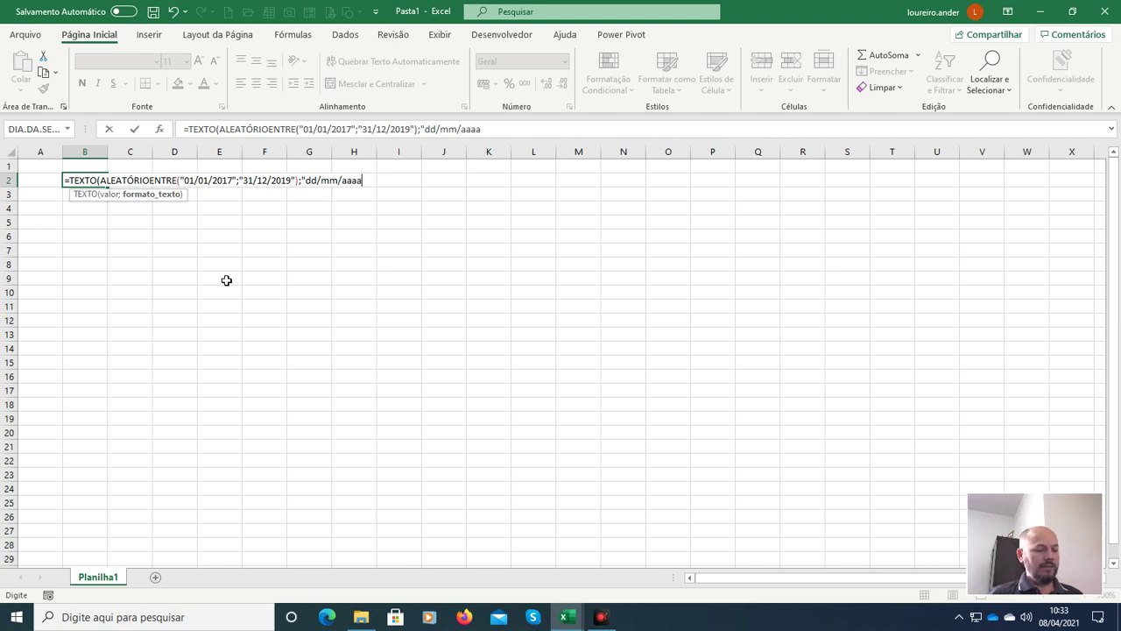
{"action": "type", "text": "\")"}
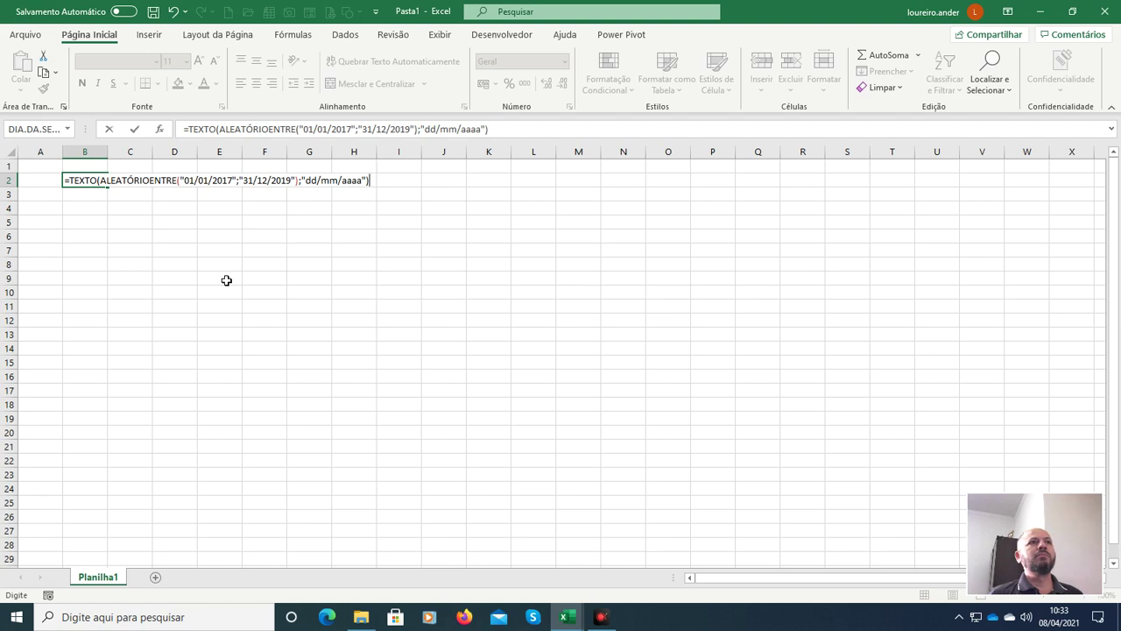
{"action": "key", "text": "Return"}
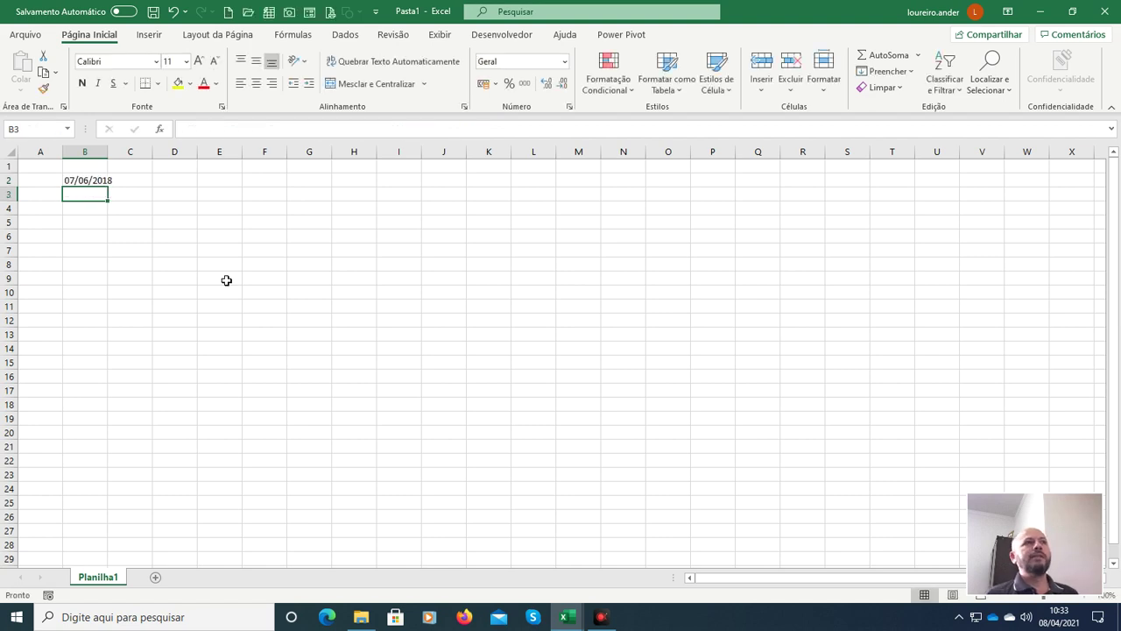
Step: Fit column B's width to its contents and select cell B2 with the random date formula
{"action": "double_click", "coordinate": [111, 154]}
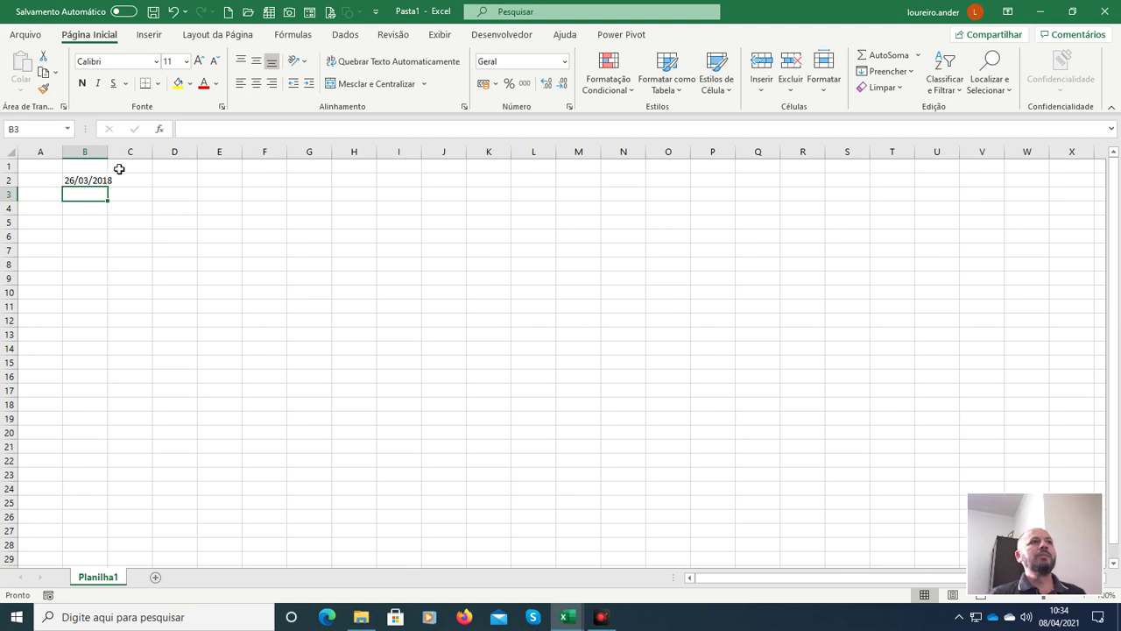
{"action": "double_click", "coordinate": [113, 158]}
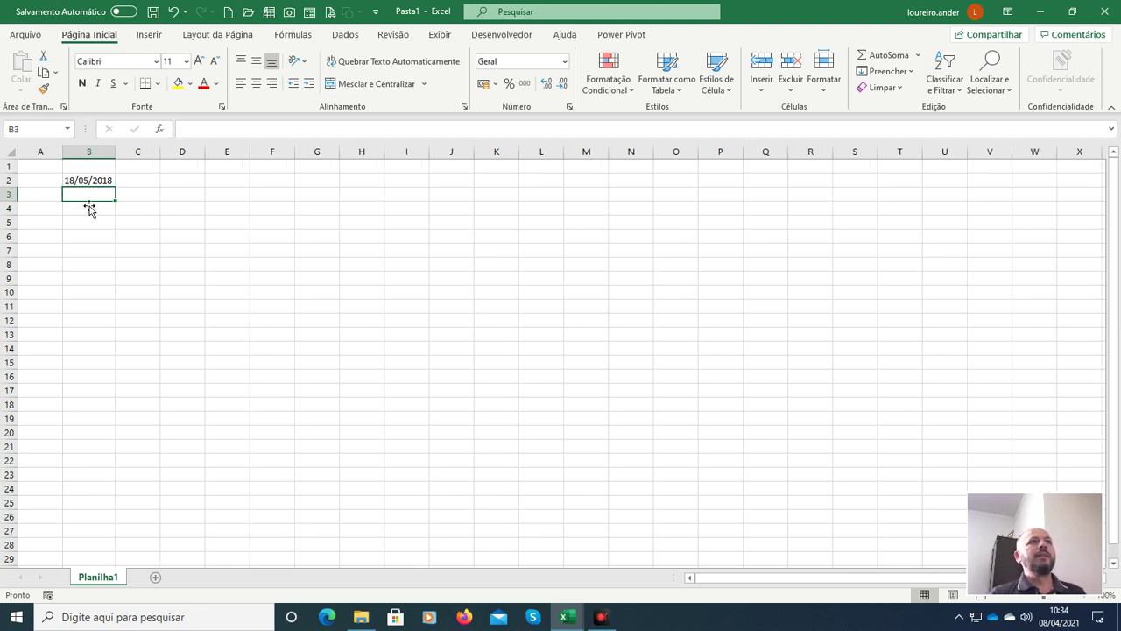
{"action": "left_click", "coordinate": [98, 181]}
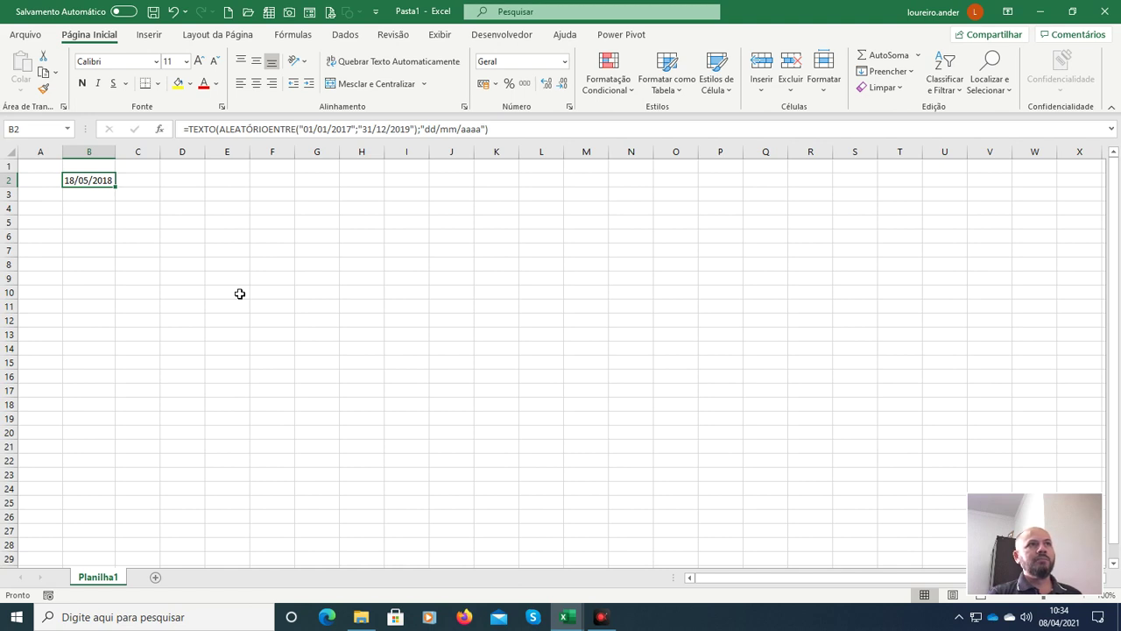
Step: Copy the random date formula from B2 and paste it into the range B2:B3335
{"action": "key", "text": "ctrl+c"}
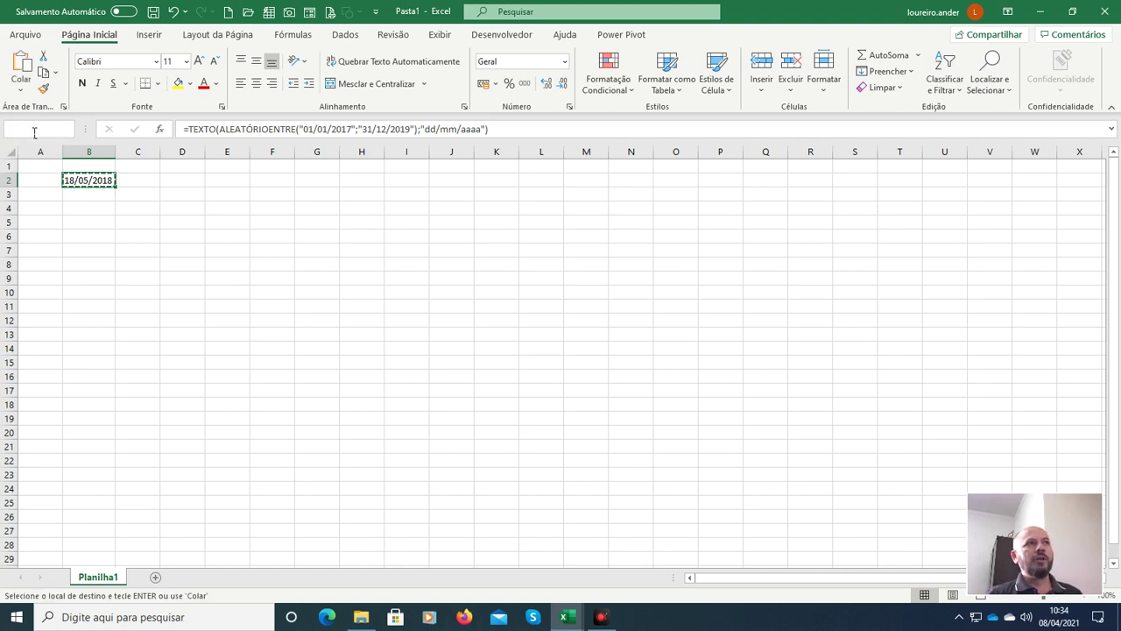
{"action": "left_click", "coordinate": [47, 133]}
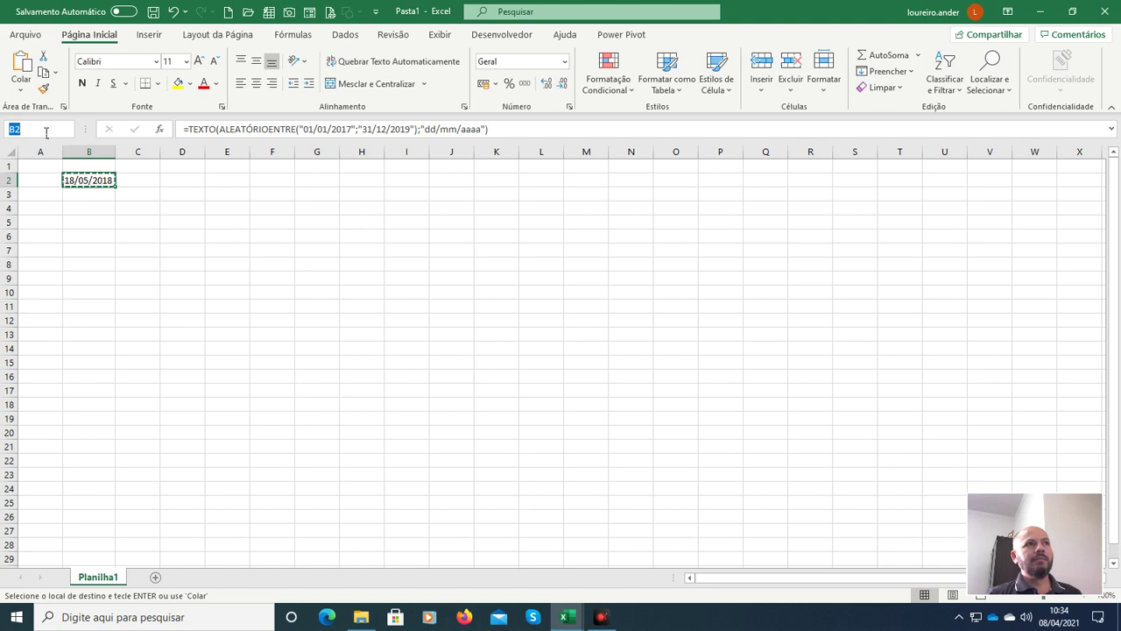
{"action": "left_click", "coordinate": [47, 134]}
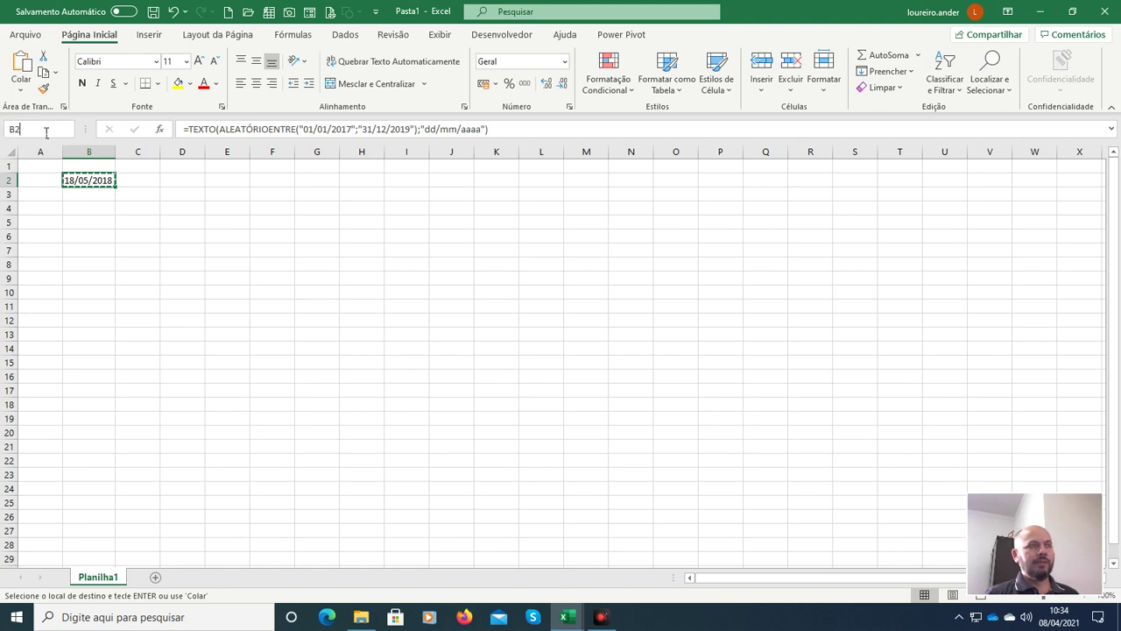
{"action": "type", "text": ":"}
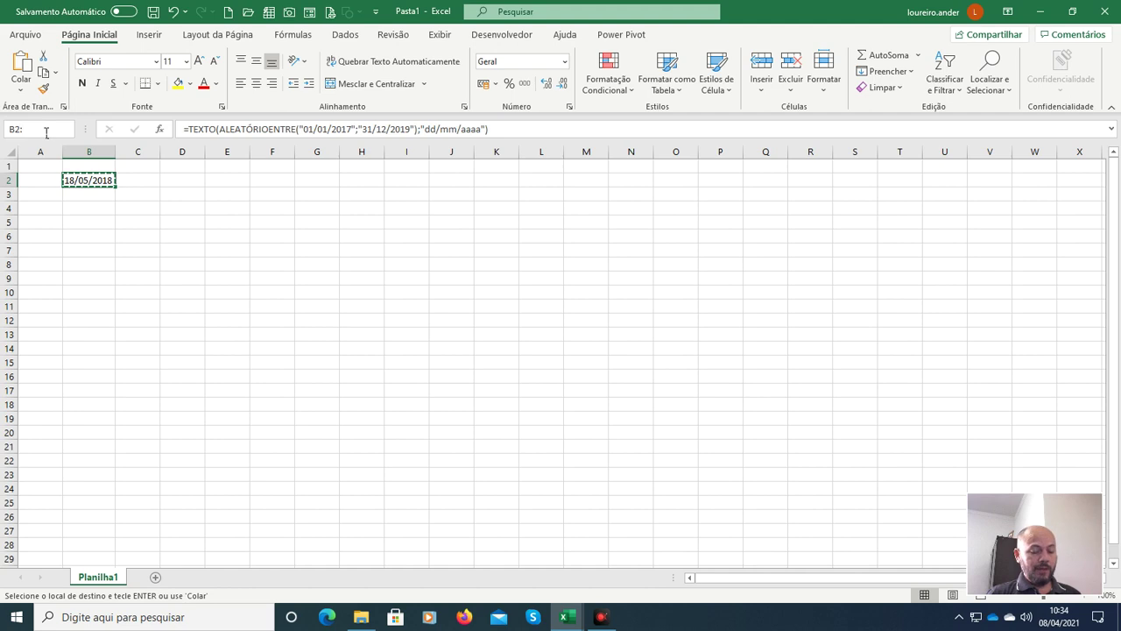
{"action": "type", "text": "b"}
{"action": "key", "text": "BackSpace"}
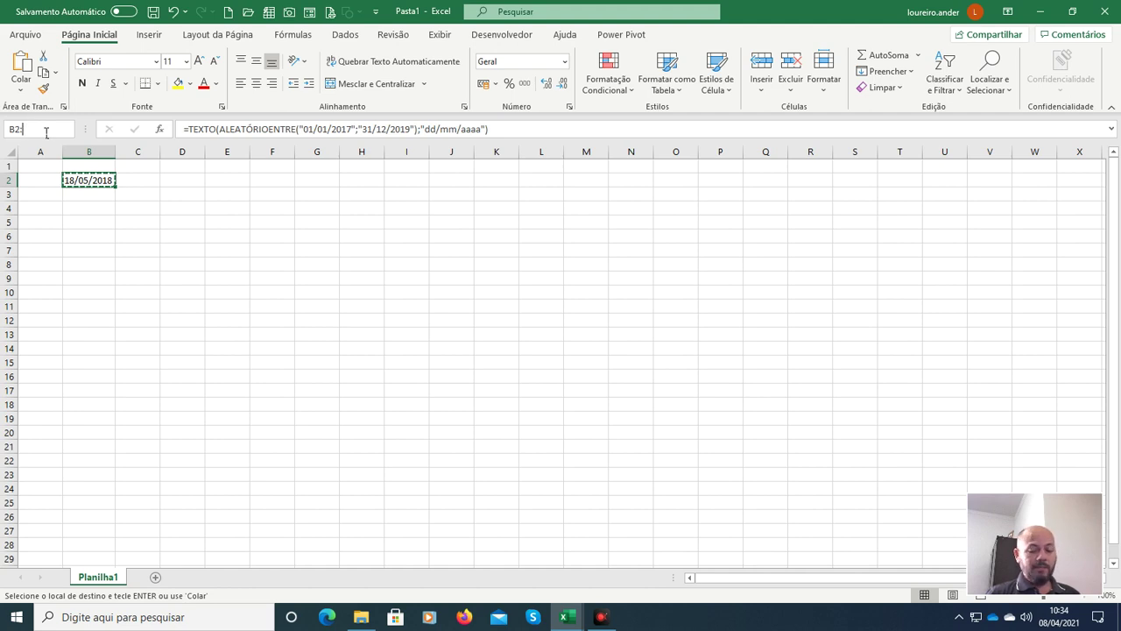
{"action": "type", "text": "B"}
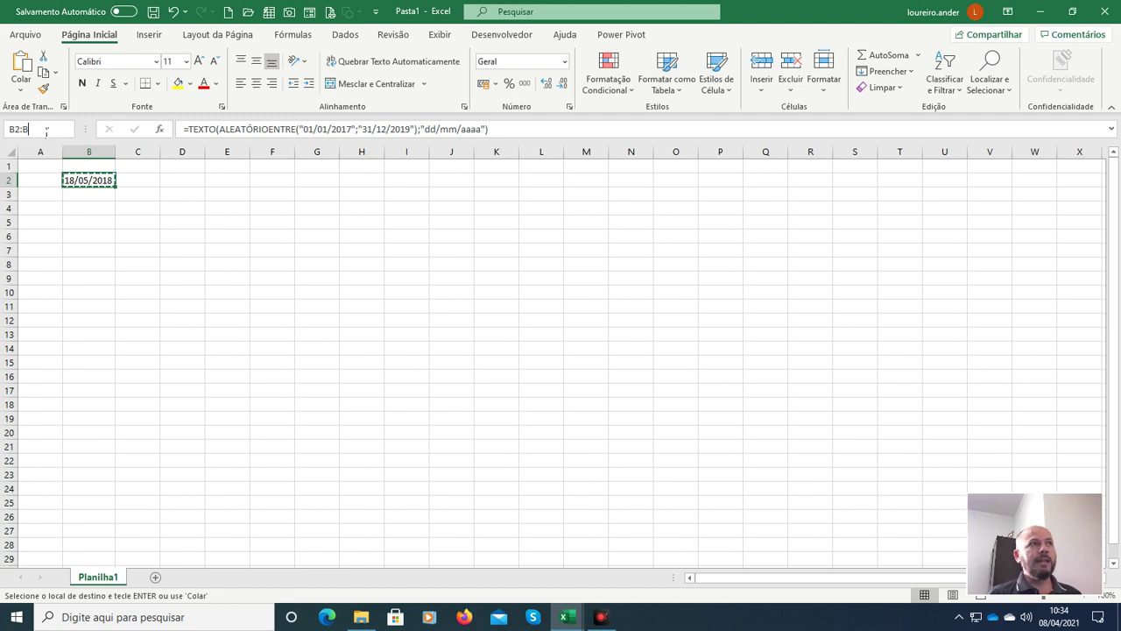
{"action": "type", "text": "3"}
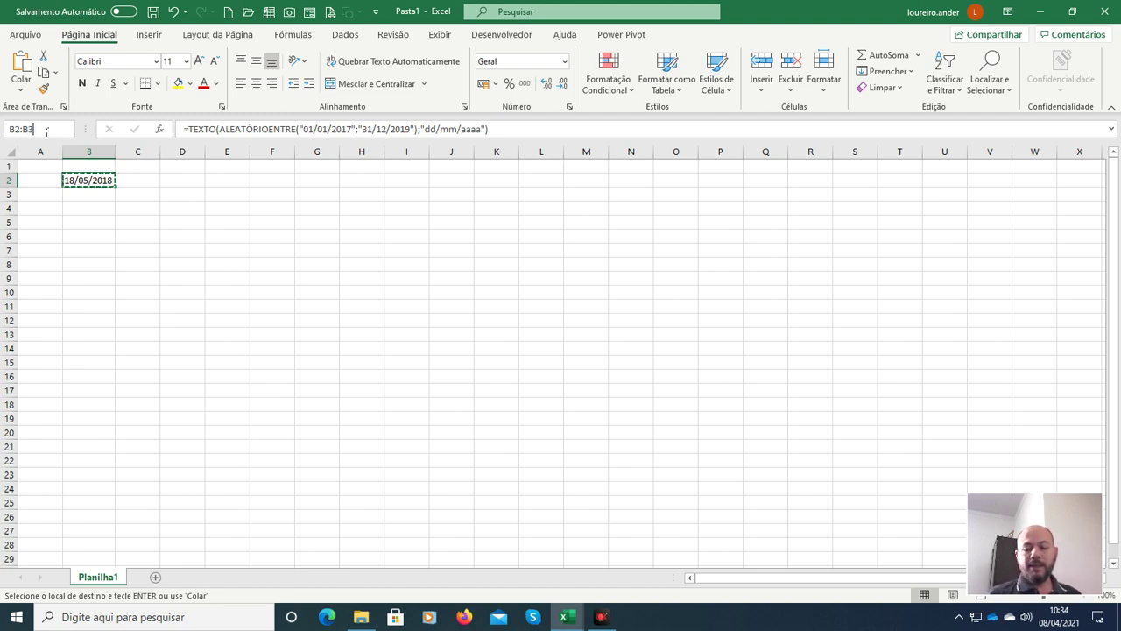
{"action": "type", "text": "535"}
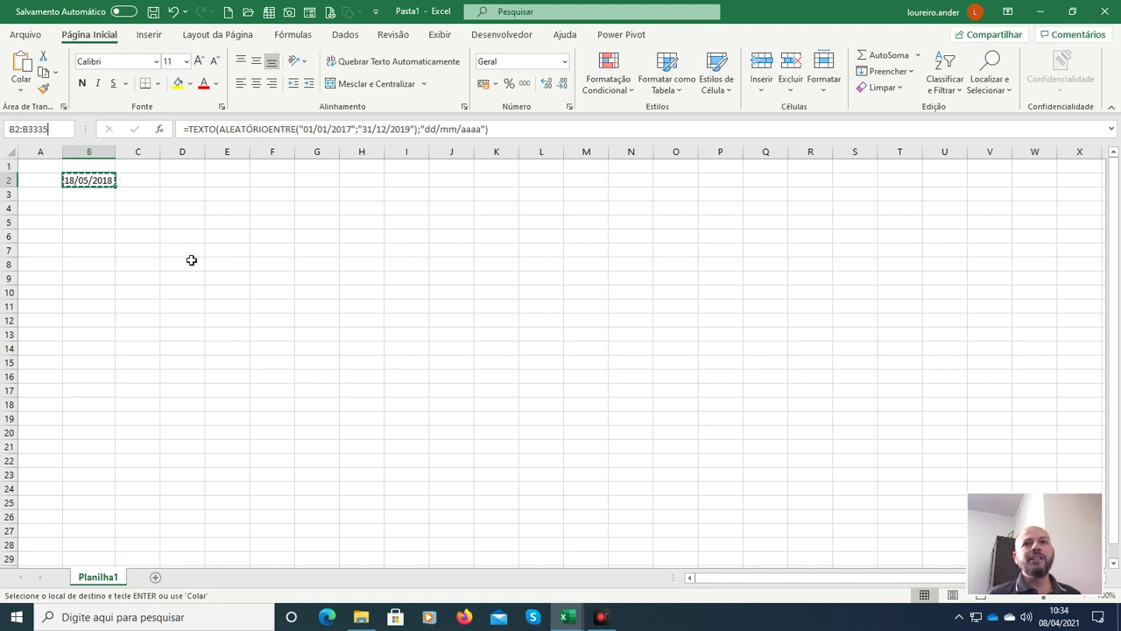
{"action": "key", "text": "Return"}
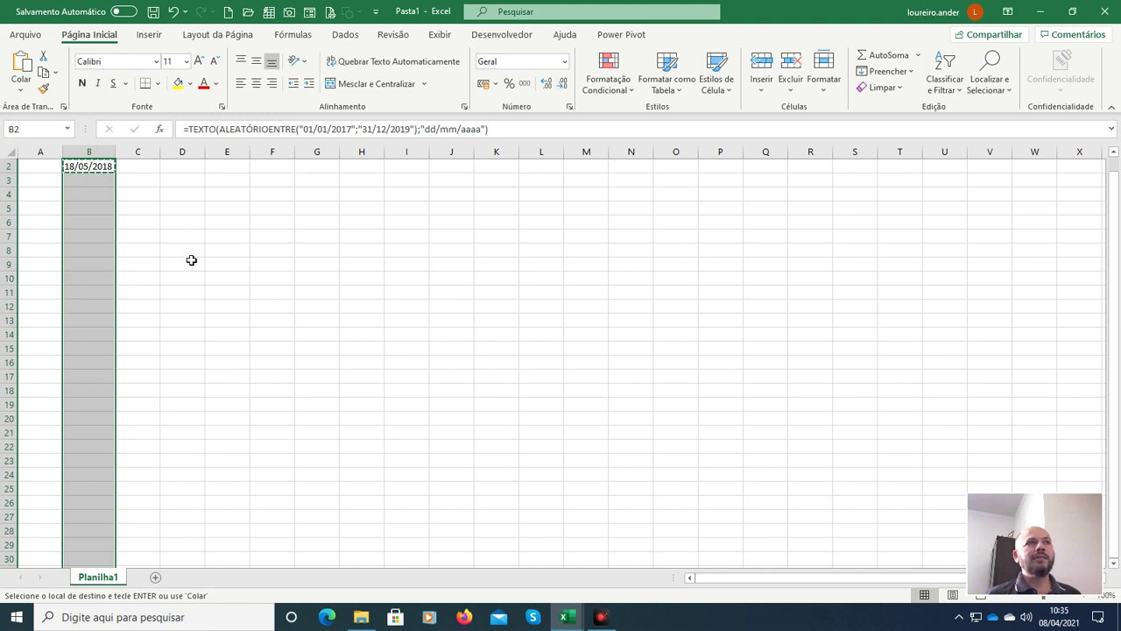
{"action": "key", "text": "Return"}
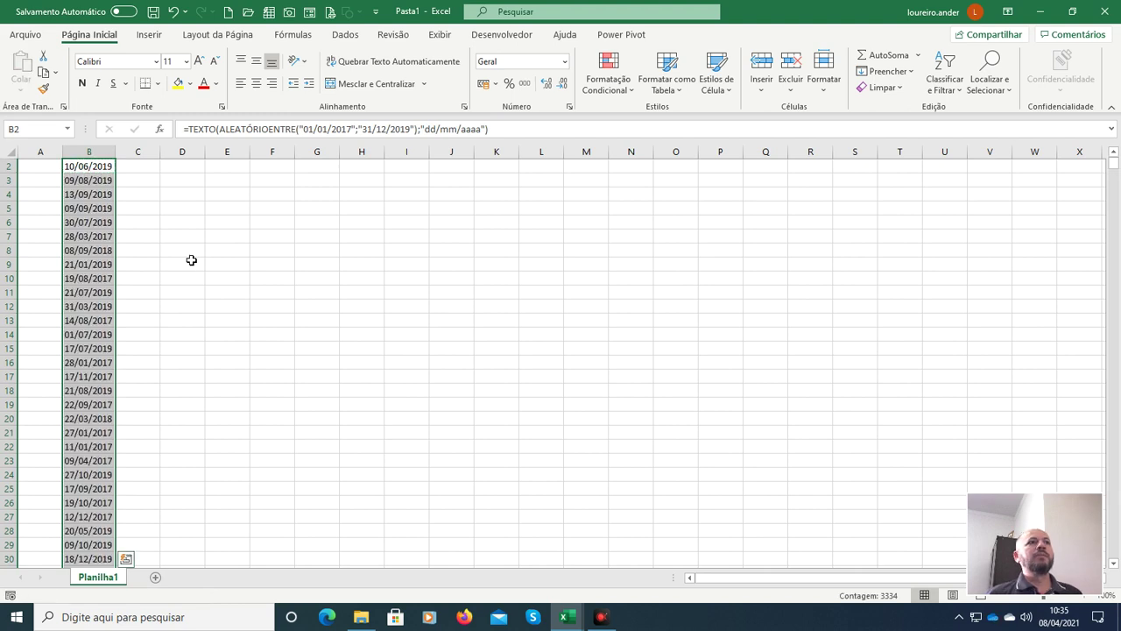
Step: Examine the filled dates in column B down to the last row and return to cell B2
{"action": "key", "text": "Left"}
{"action": "key", "text": "Right"}
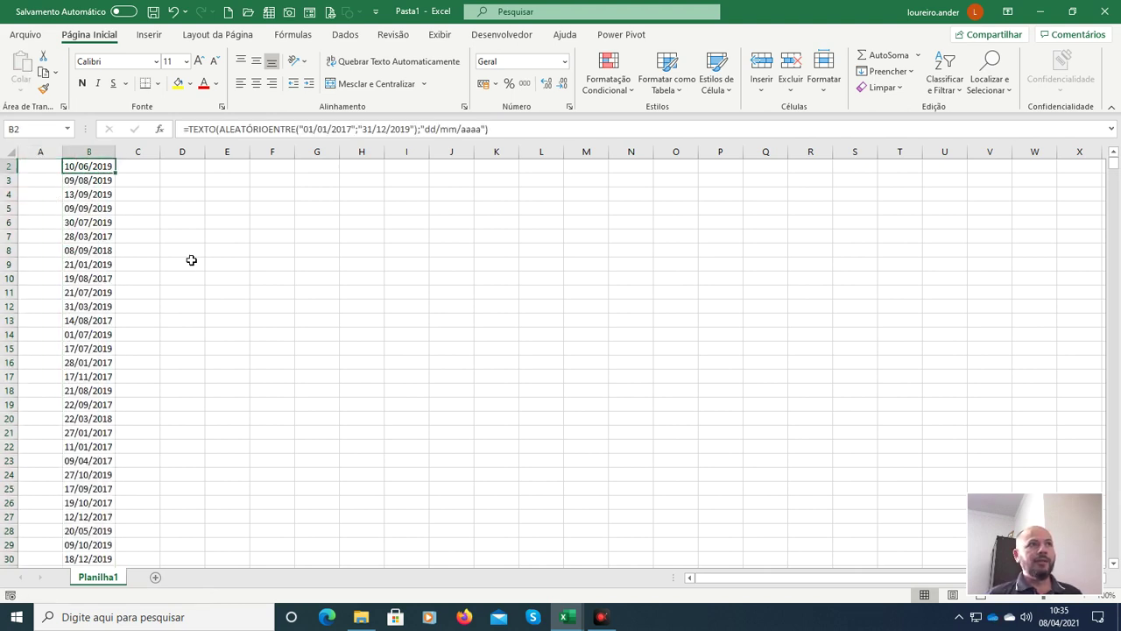
{"action": "key", "text": "Up"}
{"action": "key", "text": "Down"}
{"action": "key", "text": "ctrl+Down"}
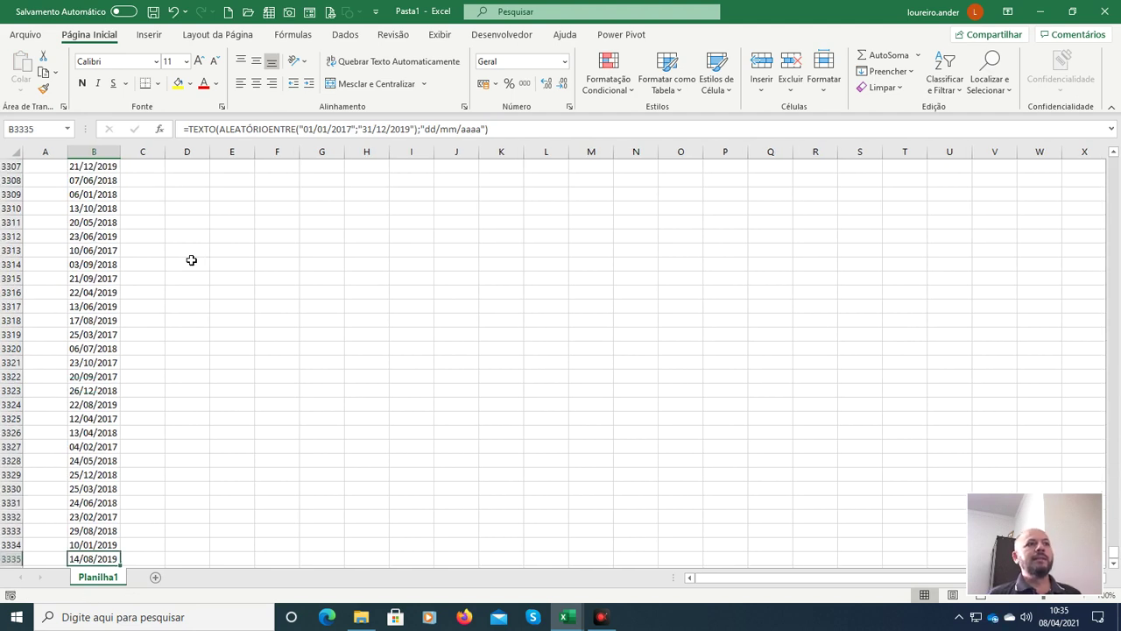
{"action": "key", "text": "Up"}
{"action": "key", "text": "ctrl+Up"}
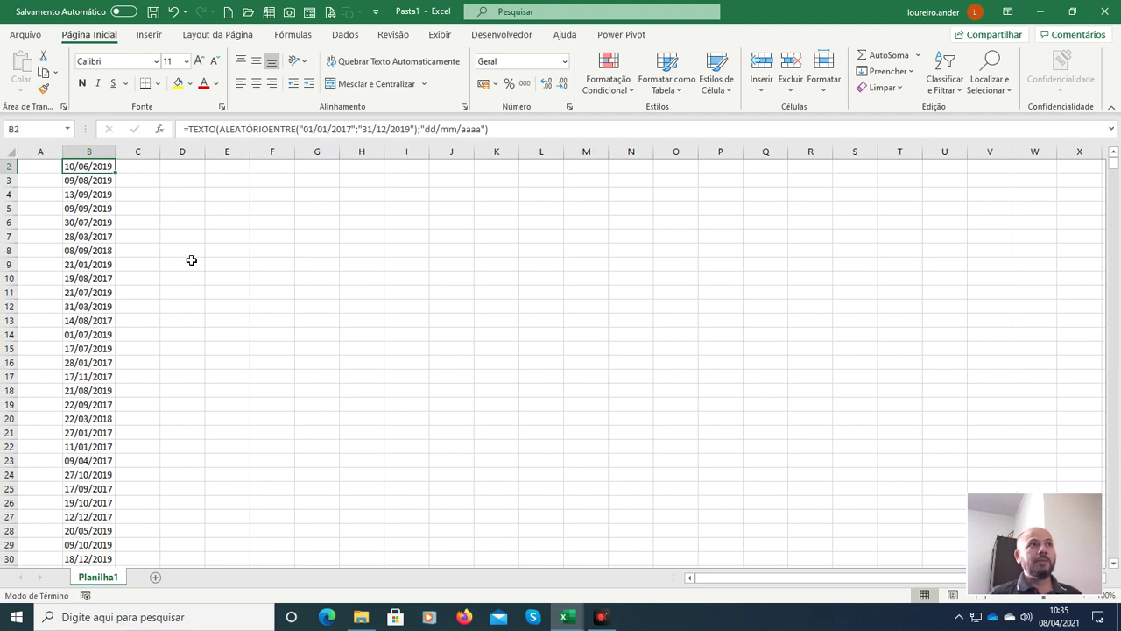
{"action": "key", "text": "Down"}
{"action": "scroll", "coordinate": [191, 261], "scroll_direction": "up", "scroll_amount": 1}
{"action": "key", "text": "Up"}
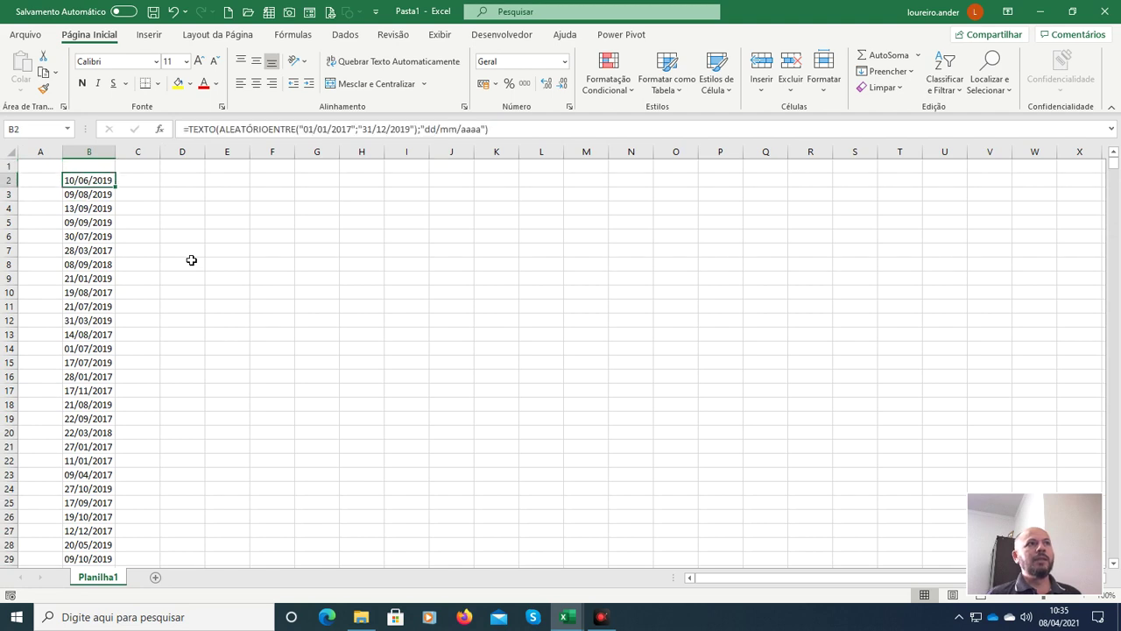
Step: Enter the header "Data" in cell B1 and make it bold and centred
{"action": "key", "text": "Up"}
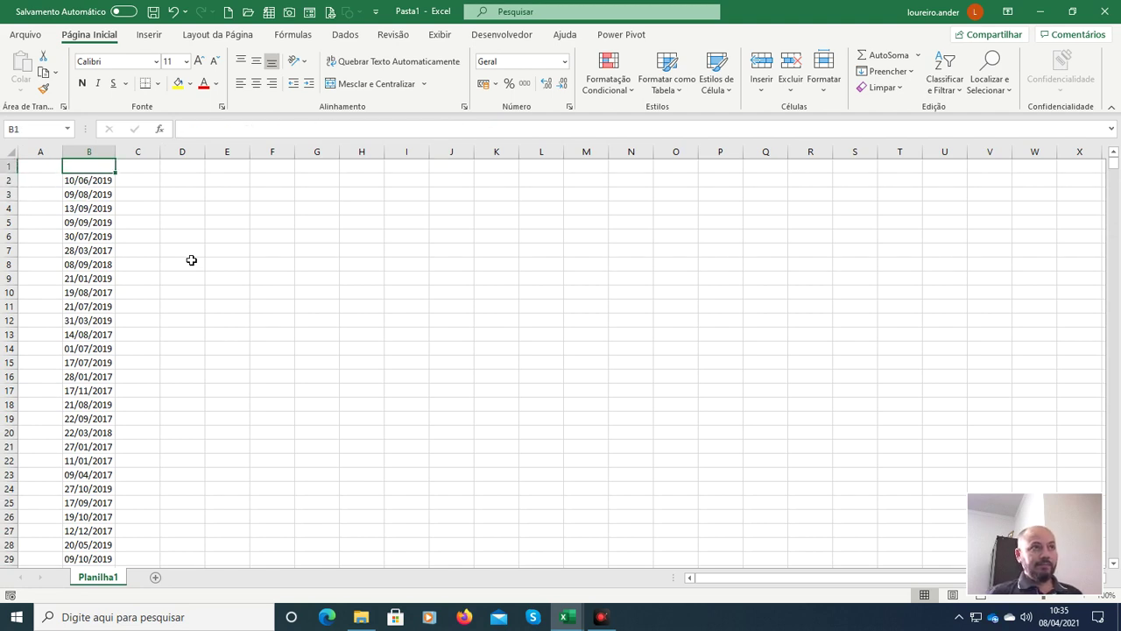
{"action": "type", "text": "Data"}
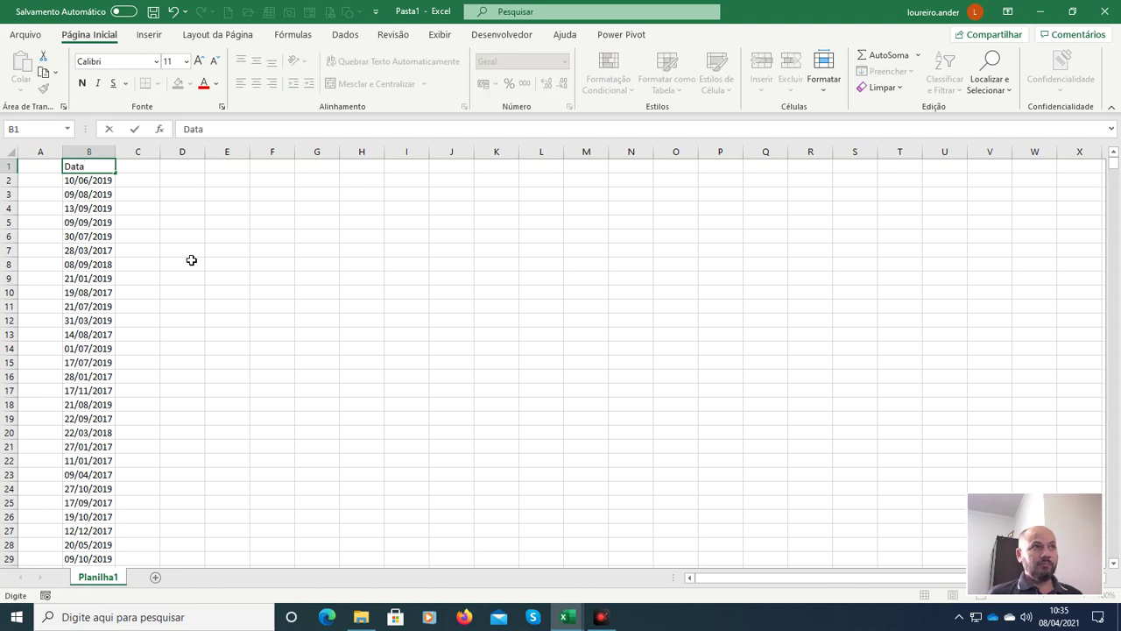
{"action": "key", "text": "Return"}
{"action": "key", "text": "Up"}
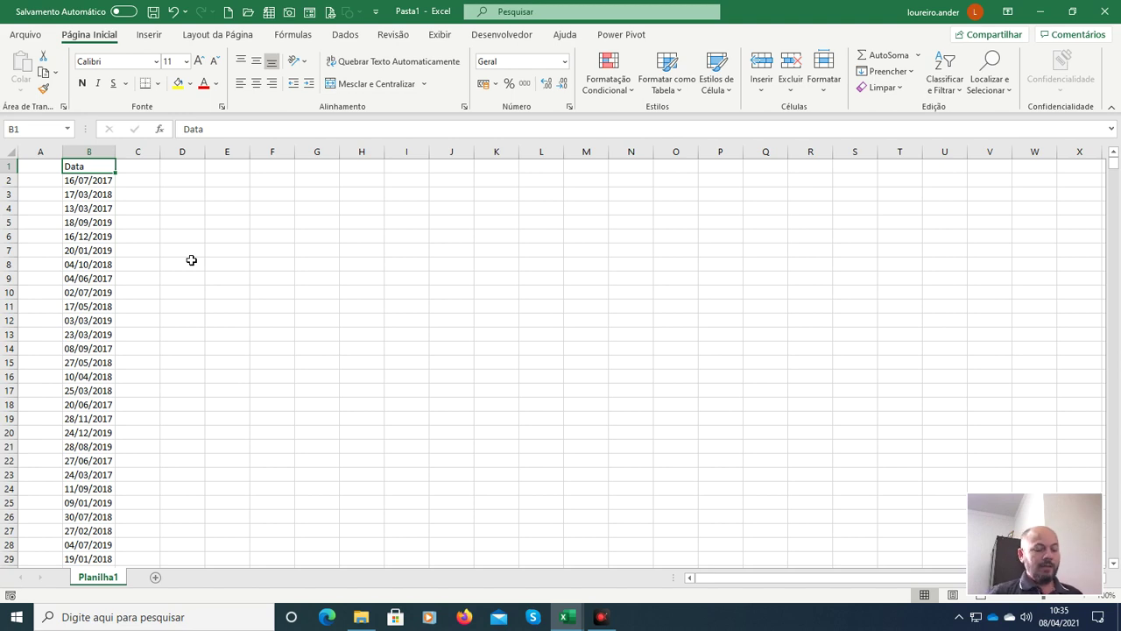
{"action": "key", "text": "ctrl+n"}
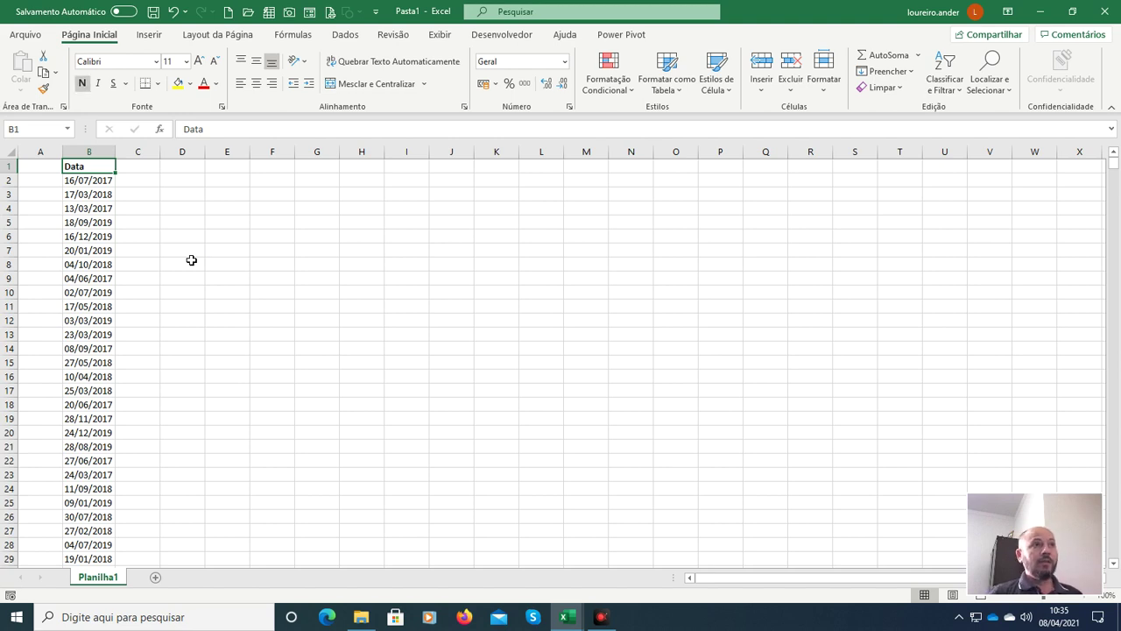
{"action": "left_click", "coordinate": [257, 83]}
Step: Inspect the formulas behind several of the generated dates in column B
{"action": "left_click", "coordinate": [106, 183]}
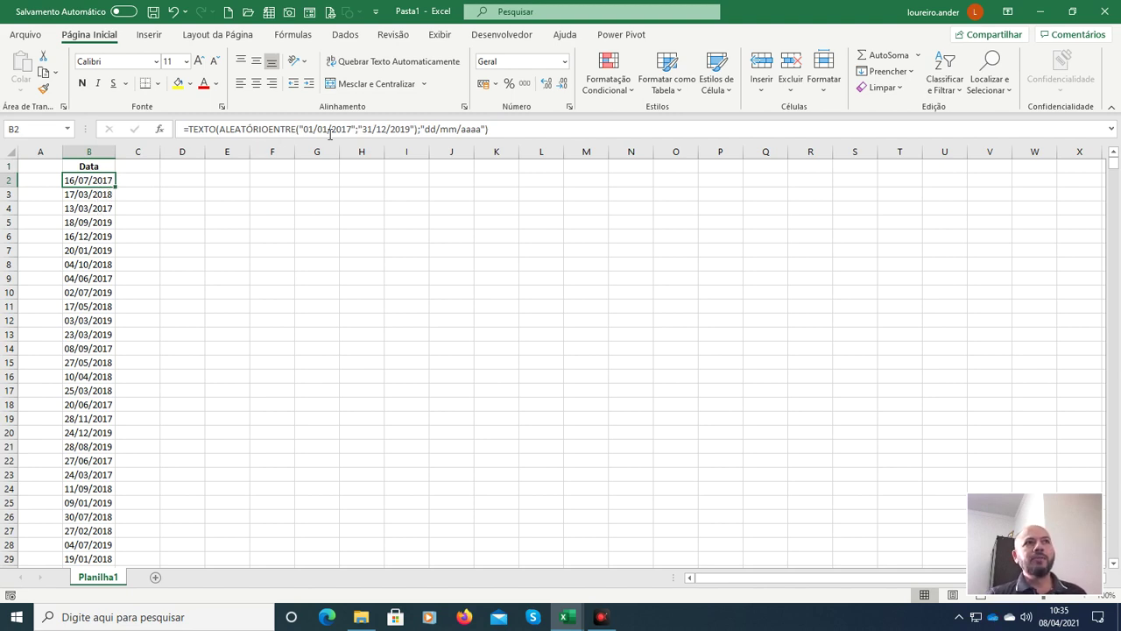
{"action": "left_click", "coordinate": [88, 223]}
{"action": "left_click", "coordinate": [92, 264]}
{"action": "left_click", "coordinate": [95, 309]}
{"action": "left_click", "coordinate": [103, 195]}
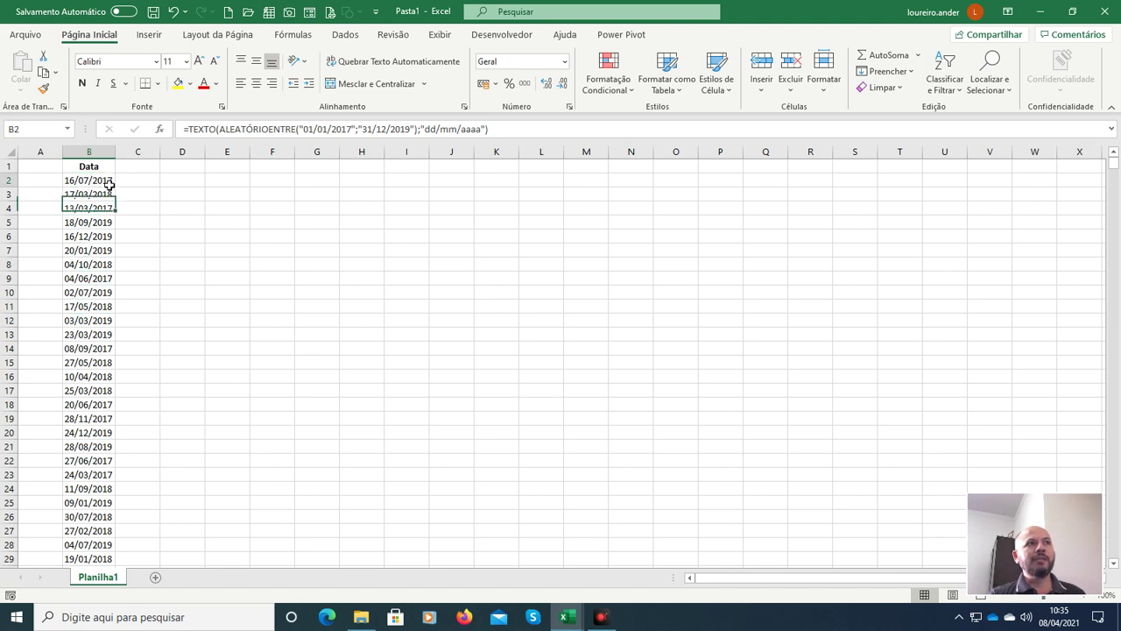
Step: Replace the formulas in B2:B3335 with their values only and check the contents of several date cells
{"action": "left_click", "coordinate": [105, 180]}
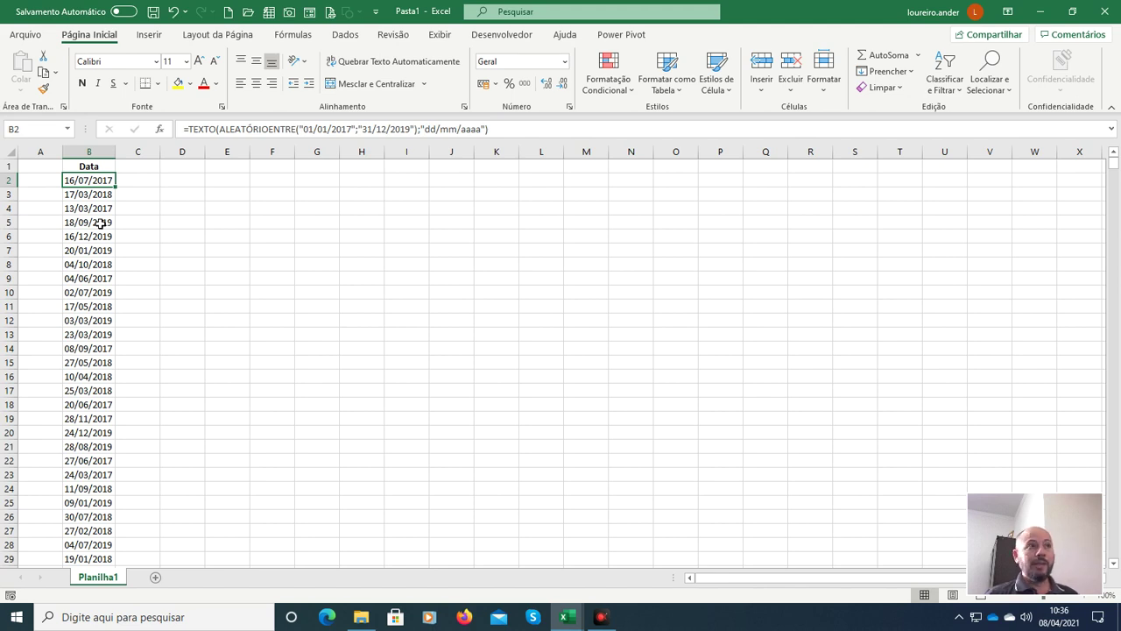
{"action": "key", "text": "ctrl+shift+Down"}
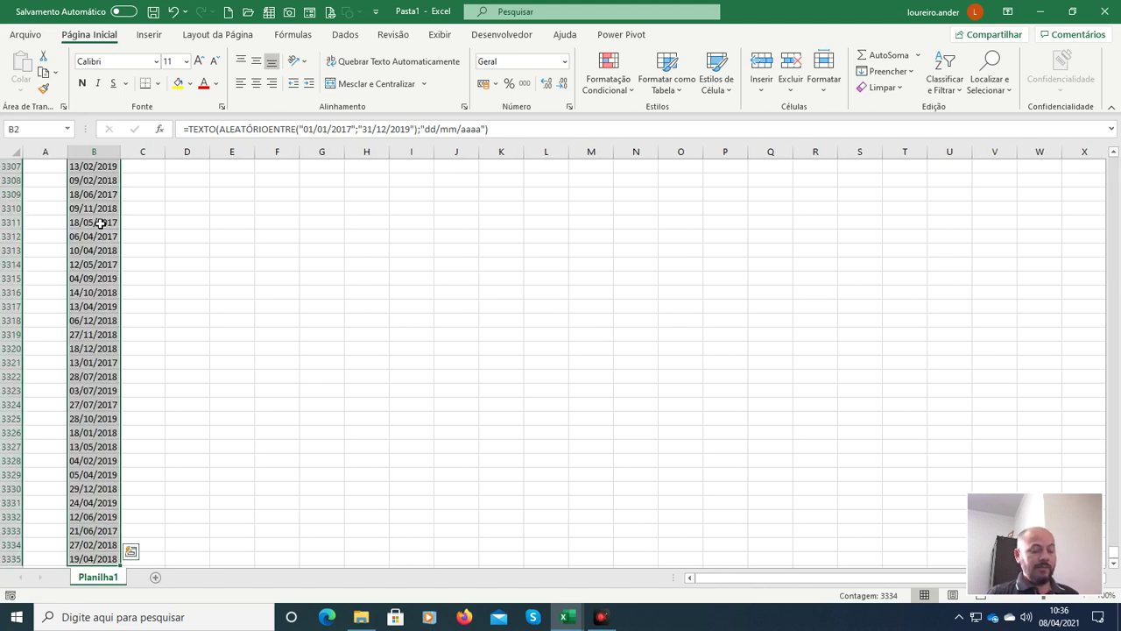
{"action": "key", "text": "ctrl+c"}
{"action": "left_click", "coordinate": [19, 90]}
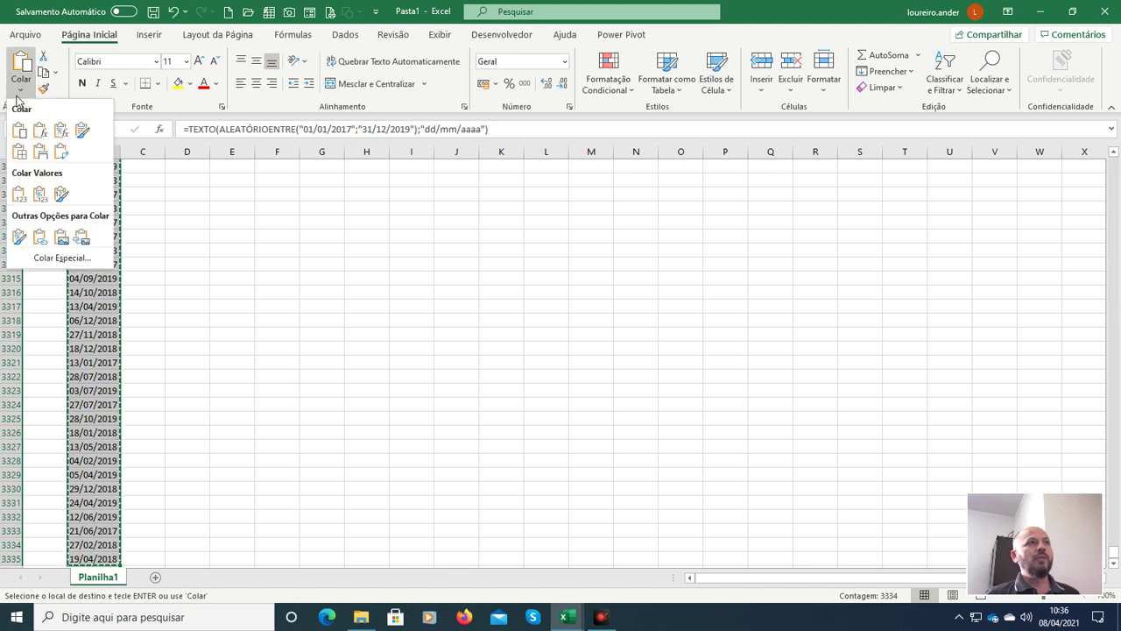
{"action": "left_click", "coordinate": [18, 193]}
{"action": "key", "text": "ctrl+BackSpace"}
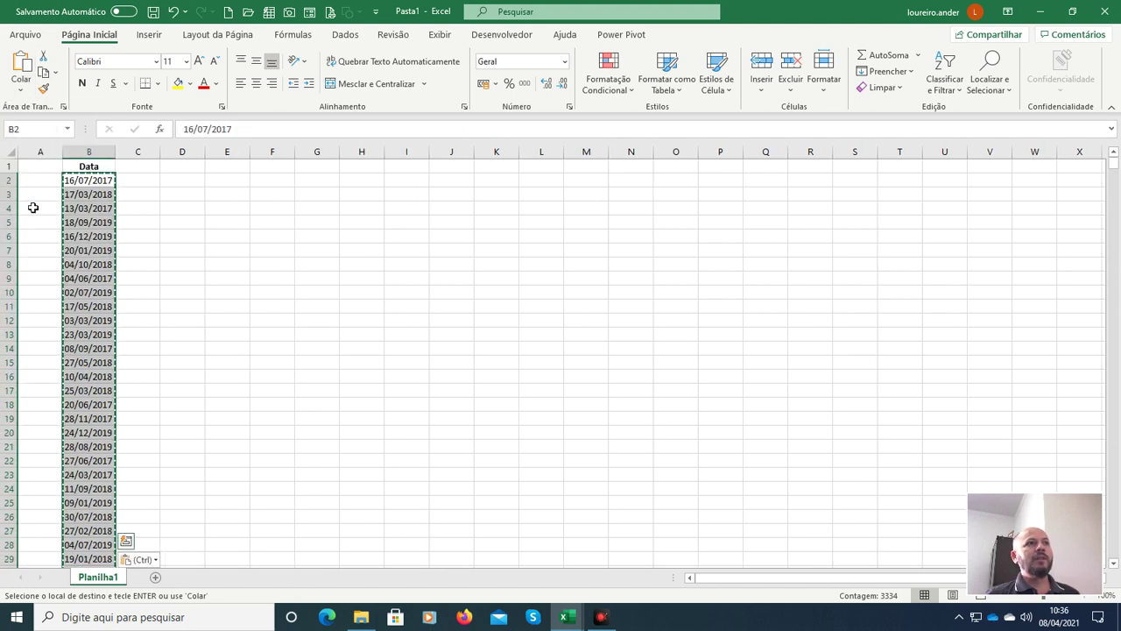
{"action": "left_click", "coordinate": [106, 187]}
{"action": "key", "text": "Escape"}
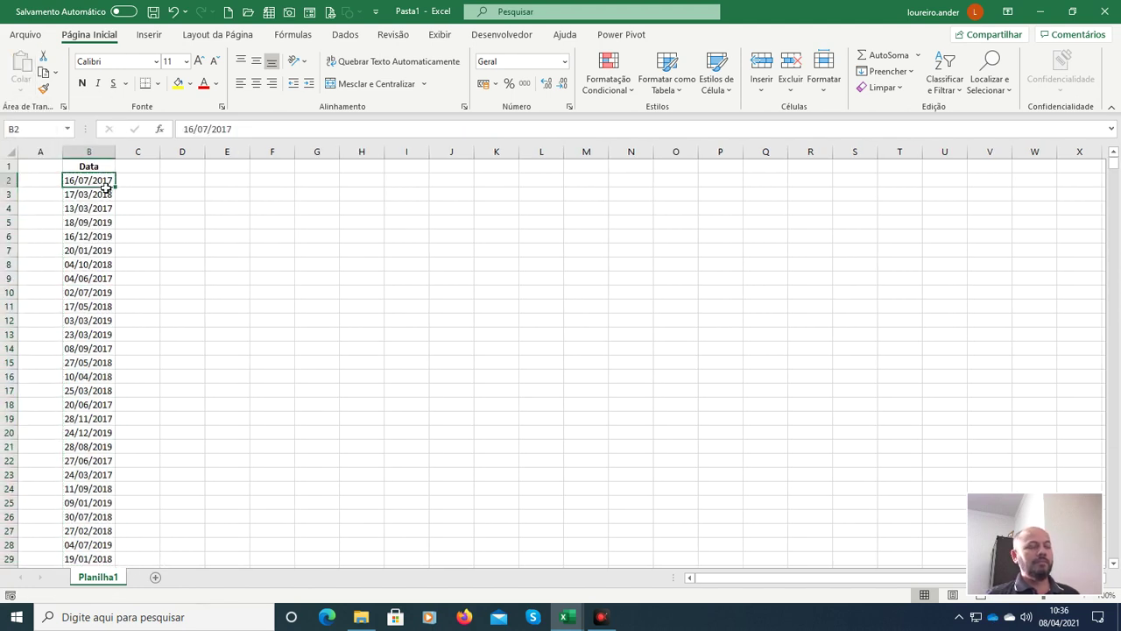
{"action": "left_click", "coordinate": [92, 250]}
{"action": "left_click", "coordinate": [93, 292]}
{"action": "left_click", "coordinate": [97, 209]}
Step: Apply the Data Abreviada number format to the dates in B2:B3335
{"action": "left_click", "coordinate": [97, 185]}
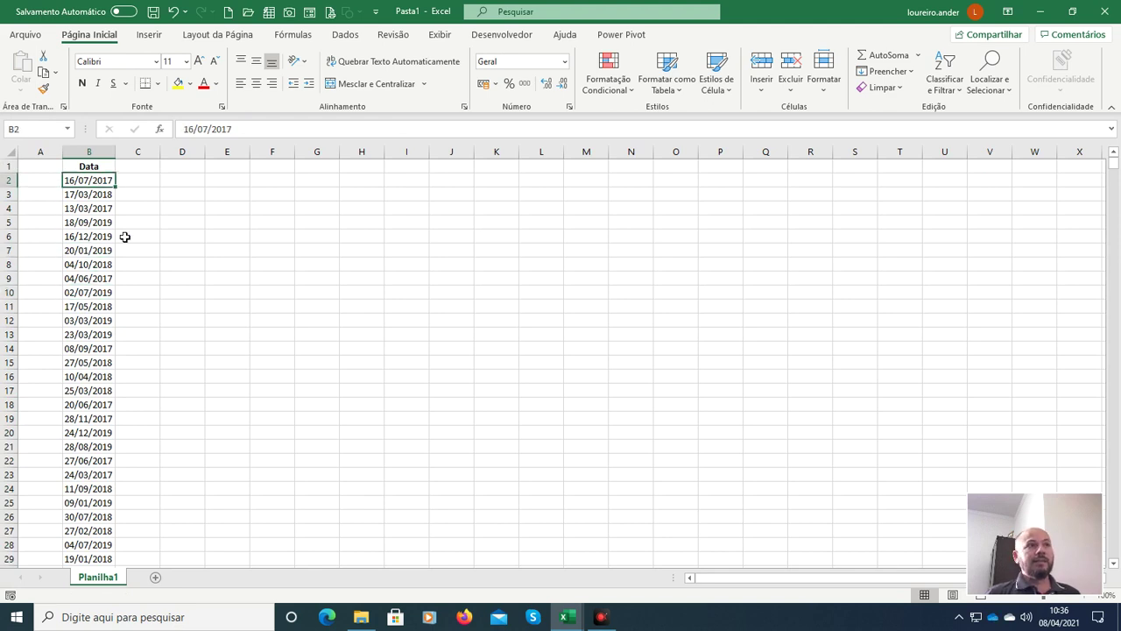
{"action": "key", "text": "ctrl+shift+Down"}
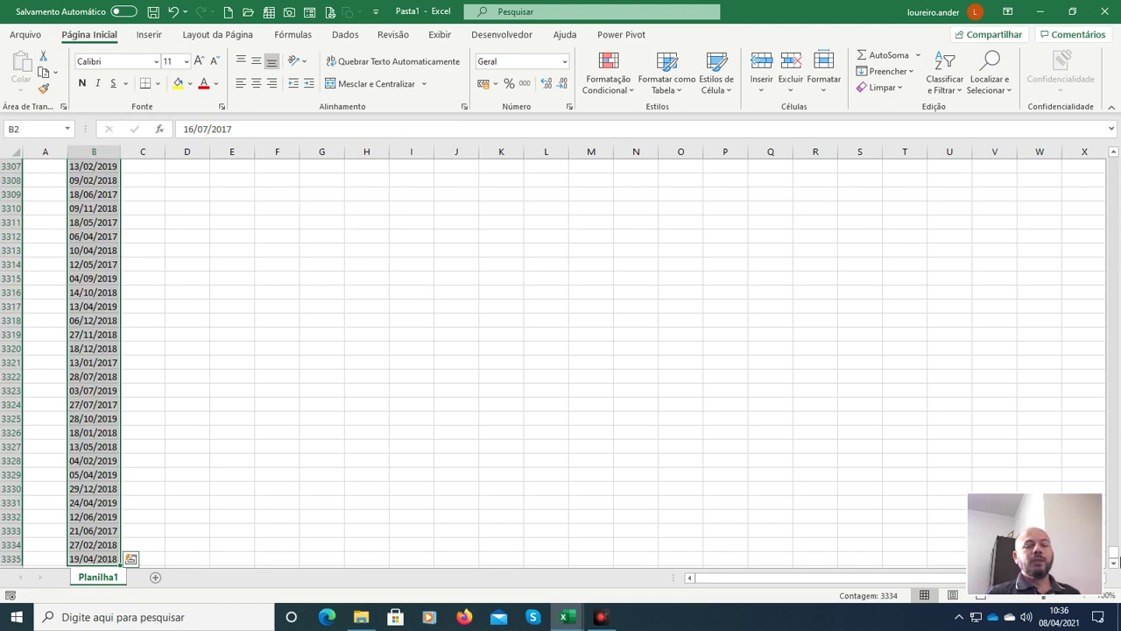
{"action": "left_click_drag", "start_coordinate": [1117, 555], "coordinate": [1114, 158]}
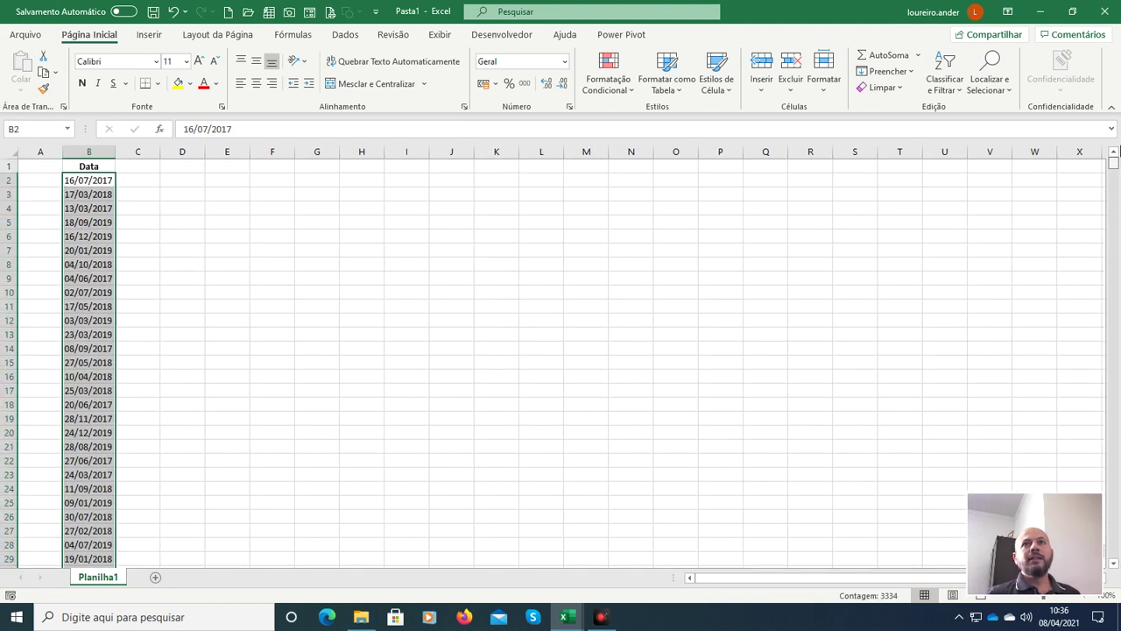
{"action": "left_click", "coordinate": [565, 62]}
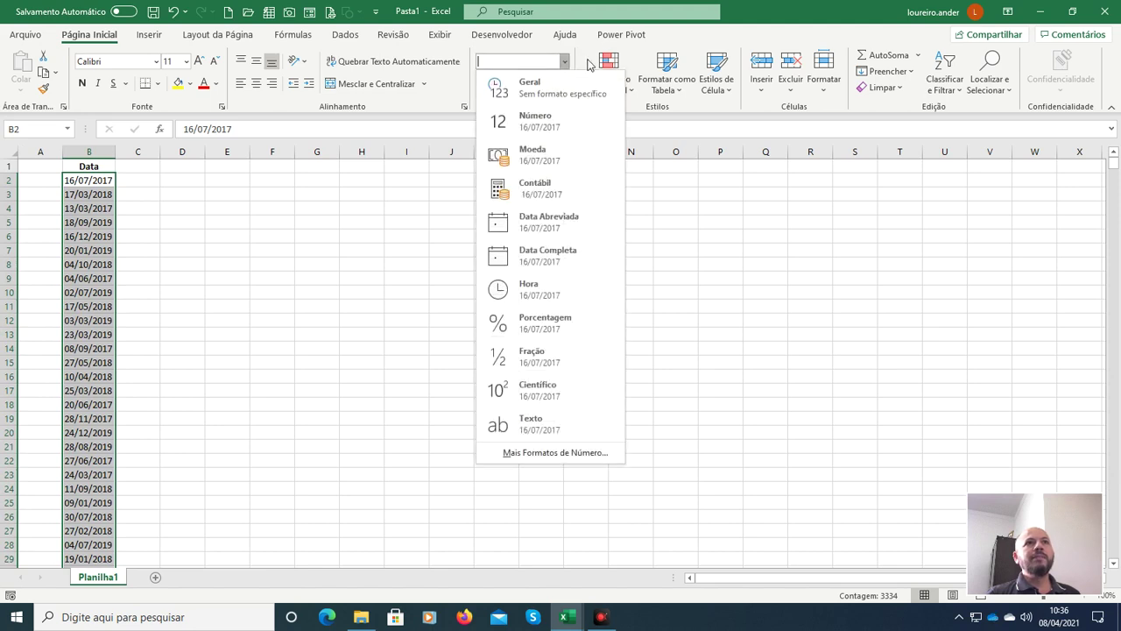
{"action": "left_click", "coordinate": [537, 226]}
Step: Examine the format and contents of several date cells near the start of column B
{"action": "left_click", "coordinate": [91, 195]}
{"action": "left_click", "coordinate": [91, 181]}
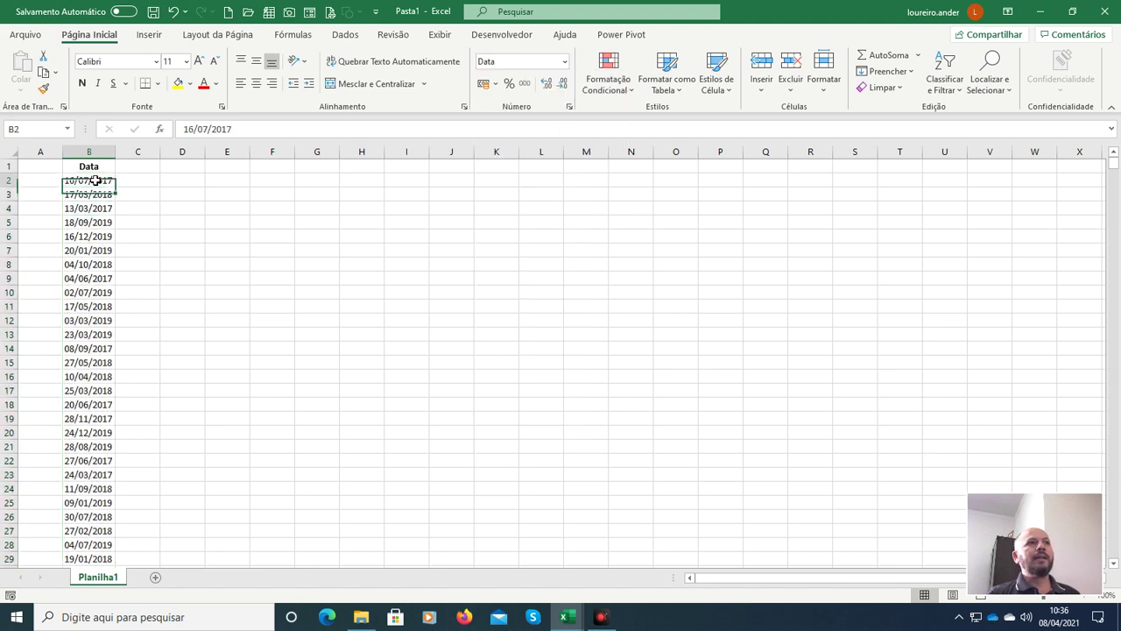
{"action": "left_click", "coordinate": [90, 200]}
{"action": "left_click", "coordinate": [90, 228]}
{"action": "left_click", "coordinate": [90, 253]}
{"action": "left_click", "coordinate": [86, 213]}
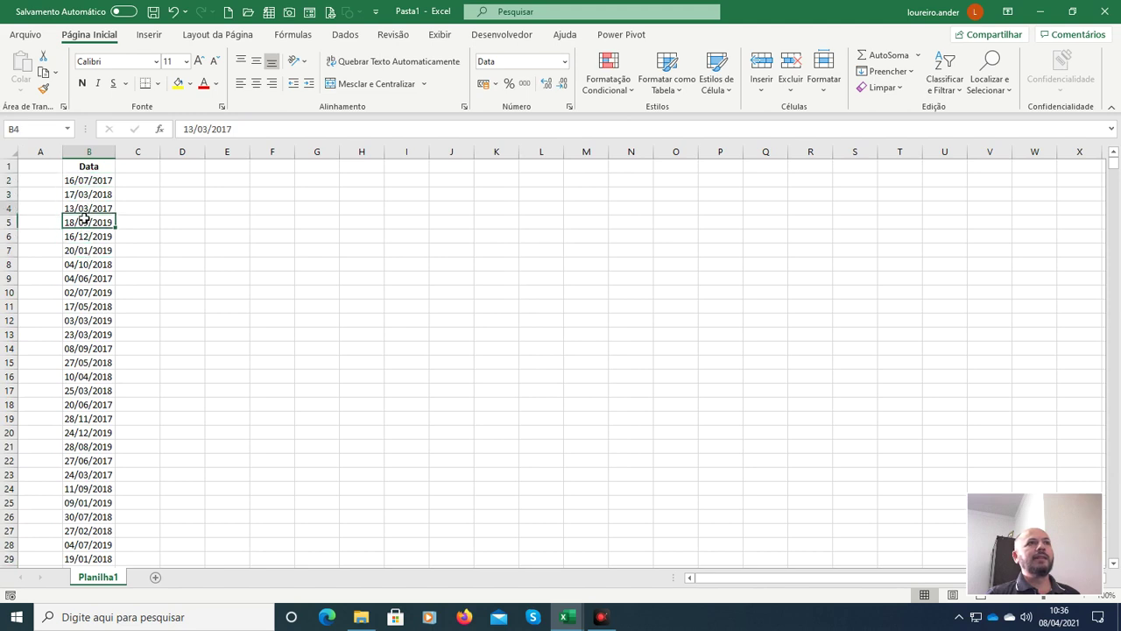
{"action": "left_click", "coordinate": [87, 184]}
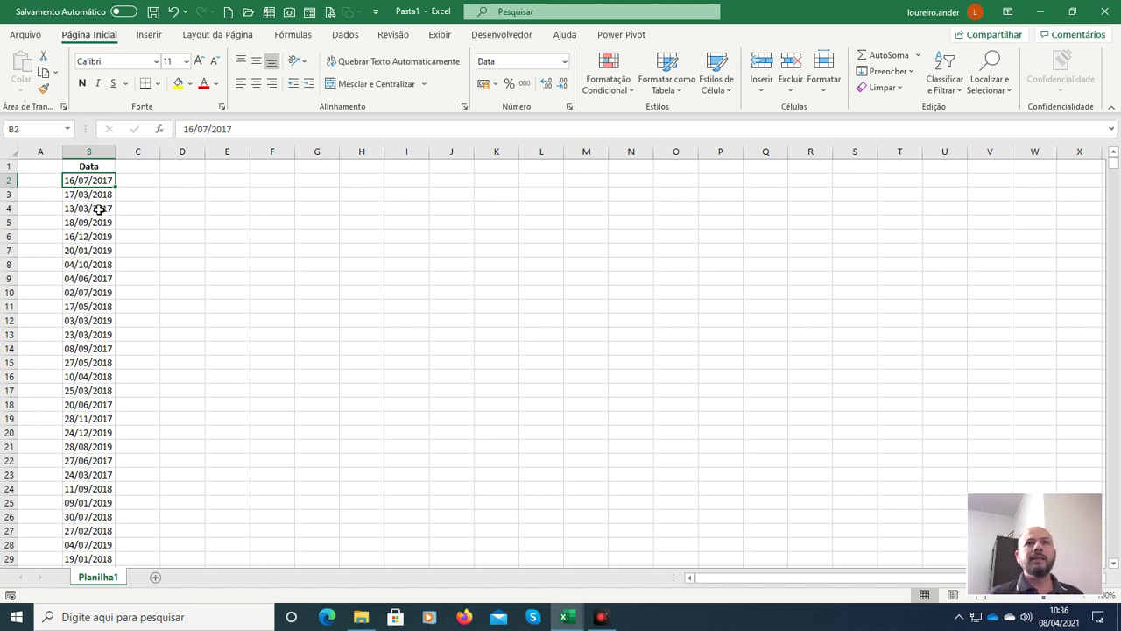
Step: Custom sort column B by Data on cell values, order De A a Z, treating anything that looks like a number as a number
{"action": "left_click", "coordinate": [91, 166]}
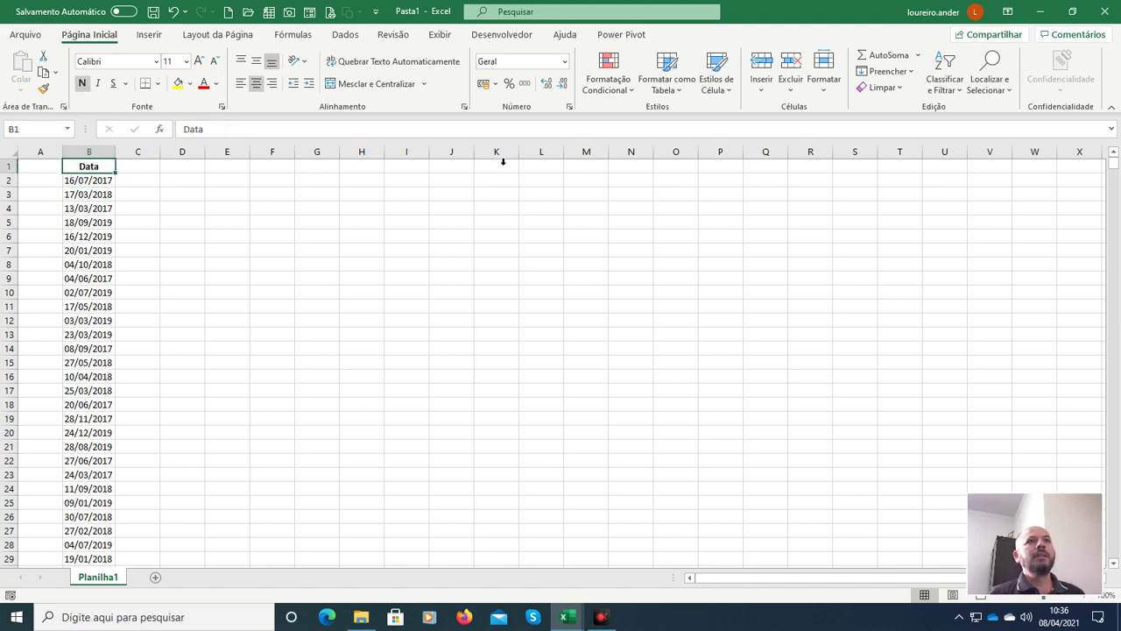
{"action": "left_click", "coordinate": [939, 83]}
{"action": "left_click", "coordinate": [993, 148]}
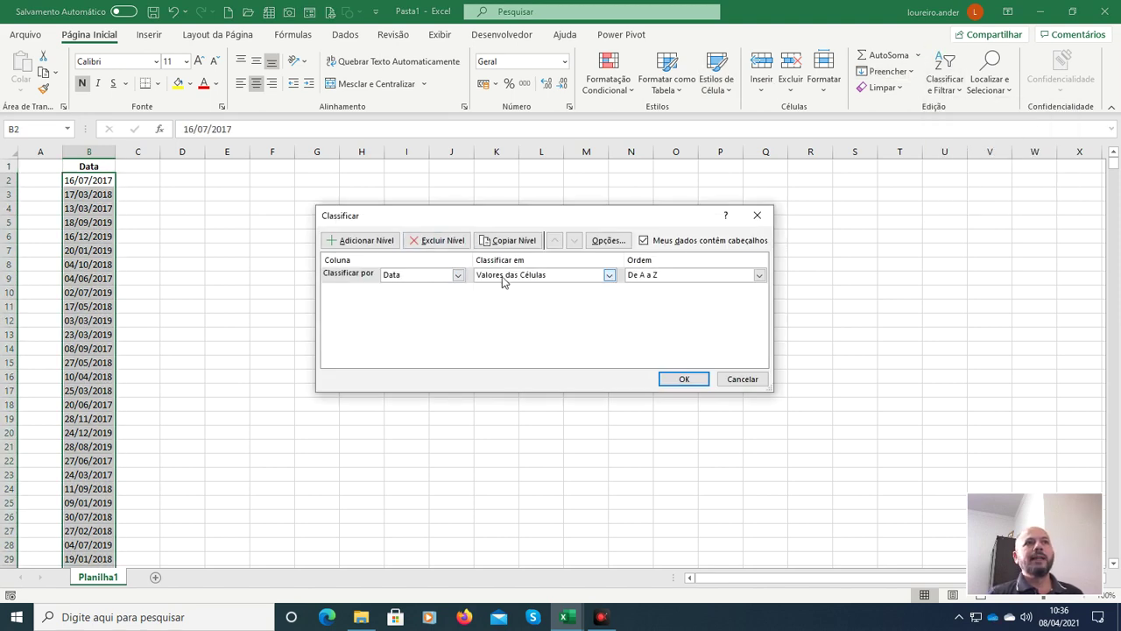
{"action": "left_click", "coordinate": [684, 380]}
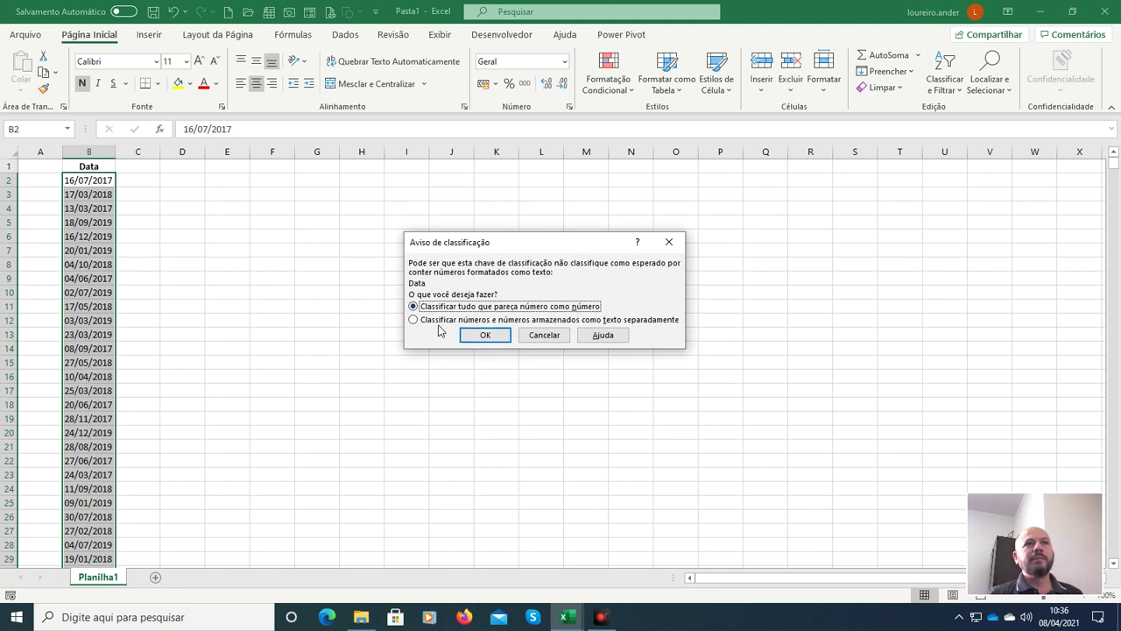
{"action": "left_click", "coordinate": [486, 336]}
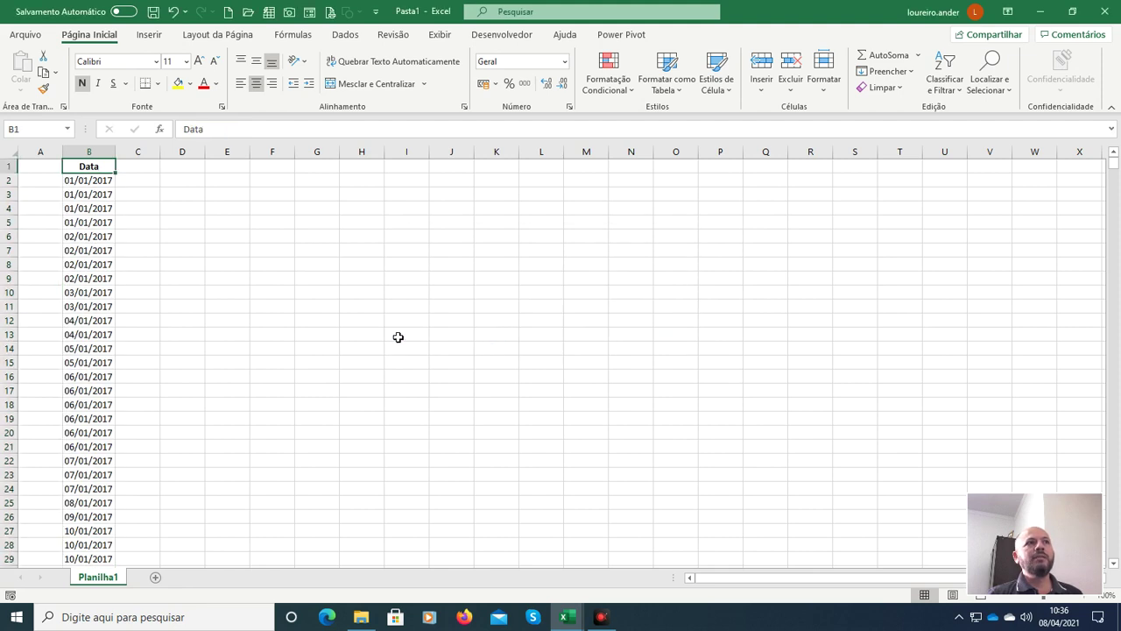
Step: Examine the order of the sorted dates in column B from the first row through the start of February 2017
{"action": "left_click", "coordinate": [89, 207]}
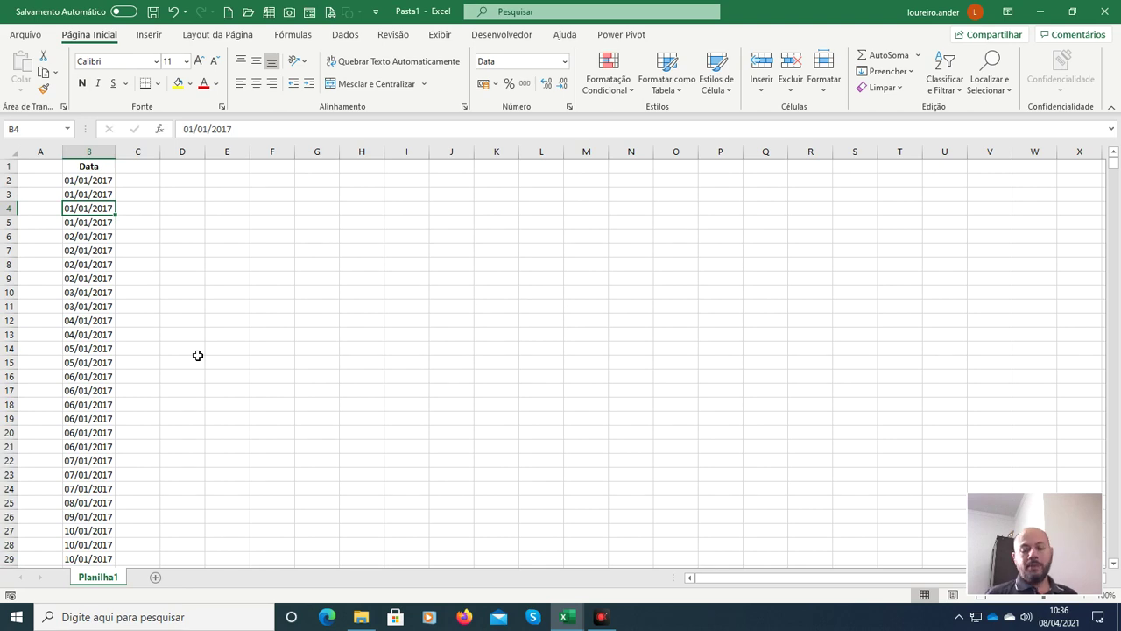
{"action": "key", "text": "Up"}
{"action": "key", "text": "Up"}
{"action": "key", "text": "Down"}
{"action": "key", "text": "Down"}
{"action": "key", "text": "Down"}
{"action": "key", "text": "Down"}
{"action": "key", "text": "Down"}
{"action": "key", "text": "Down"}
{"action": "key", "text": "Down"}
{"action": "key", "text": "Down"}
{"action": "key", "text": "Down"}
{"action": "key", "text": "Down"}
{"action": "key", "text": "Down"}
{"action": "key", "text": "Down"}
{"action": "key", "text": "Down"}
{"action": "key", "text": "Down"}
{"action": "key", "text": "Down"}
{"action": "key", "text": "Down"}
{"action": "key", "text": "Down"}
{"action": "key", "text": "Down"}
{"action": "key", "text": "Down"}
{"action": "key", "text": "Down"}
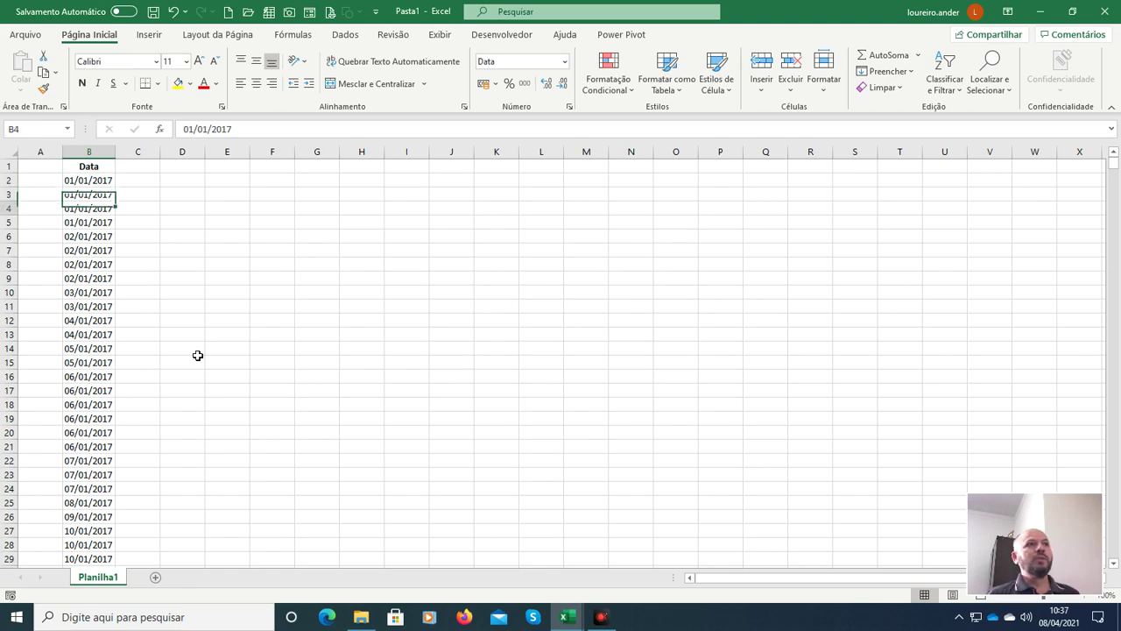
{"action": "key", "text": "Down"}
{"action": "key", "text": "Down"}
{"action": "key", "text": "Down"}
{"action": "key", "text": "Down"}
{"action": "key", "text": "Down"}
{"action": "key", "text": "Down"}
{"action": "key", "text": "Down"}
{"action": "key", "text": "Down"}
{"action": "key", "text": "Down"}
{"action": "key", "text": "Down"}
{"action": "key", "text": "Down"}
{"action": "key", "text": "Down"}
{"action": "key", "text": "Down"}
{"action": "key", "text": "Down"}
{"action": "key", "text": "Down"}
{"action": "key", "text": "Down"}
{"action": "key", "text": "Down"}
{"action": "key", "text": "Down"}
{"action": "key", "text": "Down"}
{"action": "key", "text": "Down"}
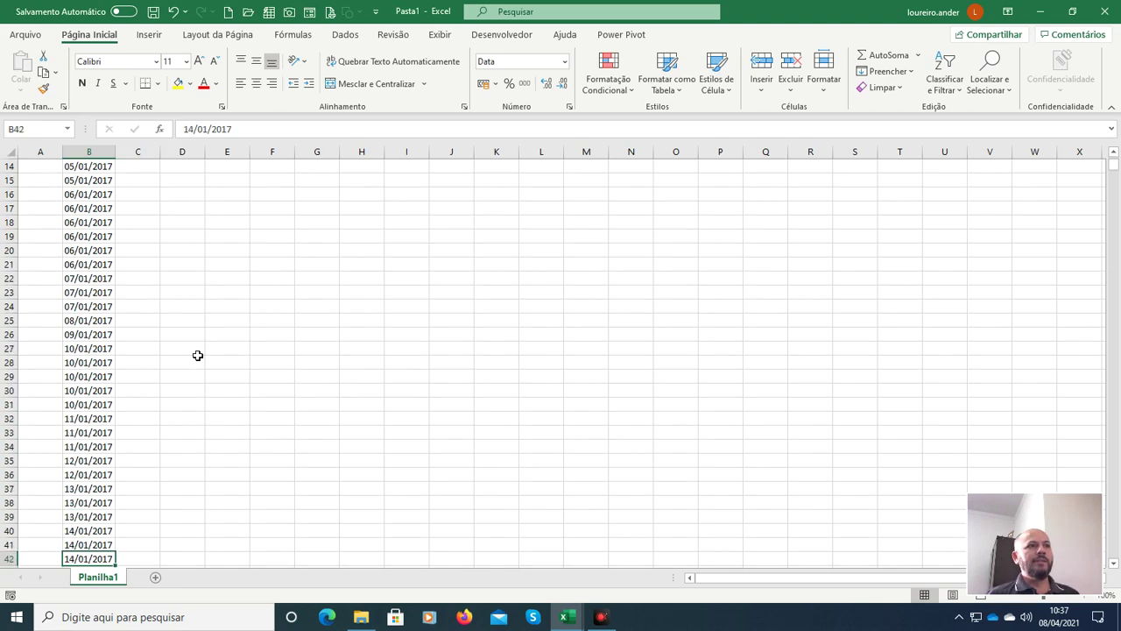
{"action": "key", "text": "Down"}
{"action": "key", "text": "Down"}
{"action": "key", "text": "Down"}
{"action": "key", "text": "Down"}
{"action": "key", "text": "Down"}
{"action": "key", "text": "Down"}
{"action": "key", "text": "Down"}
{"action": "key", "text": "Down"}
{"action": "key", "text": "Down"}
{"action": "key", "text": "Down"}
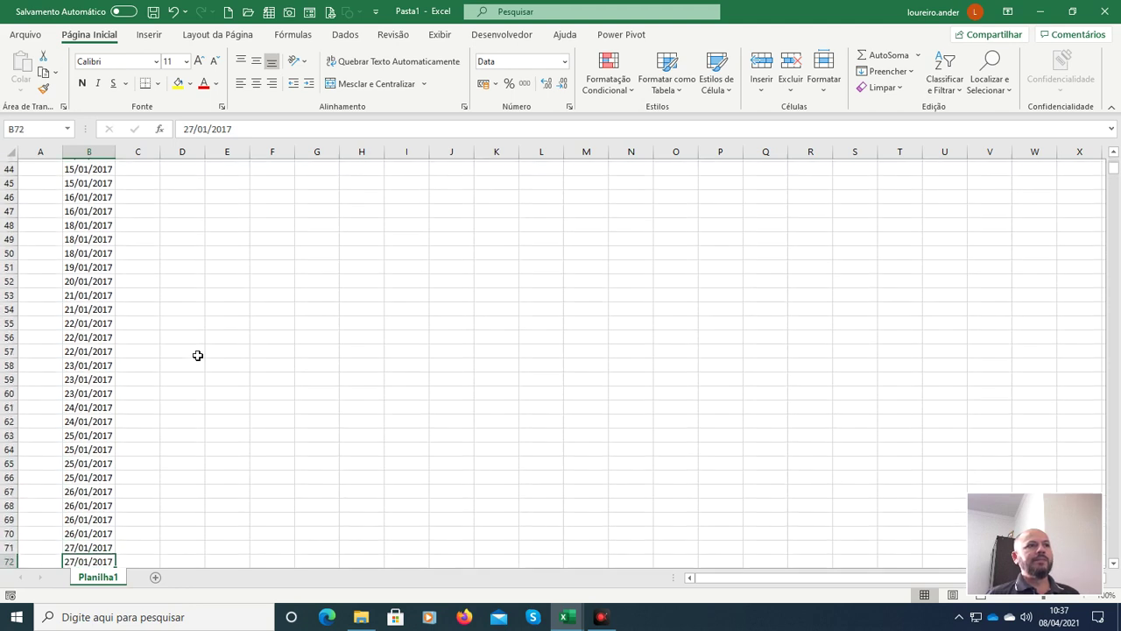
{"action": "key", "text": "Down"}
{"action": "key", "text": "Down"}
{"action": "key", "text": "Down"}
{"action": "key", "text": "Down"}
{"action": "key", "text": "Down"}
{"action": "key", "text": "Down"}
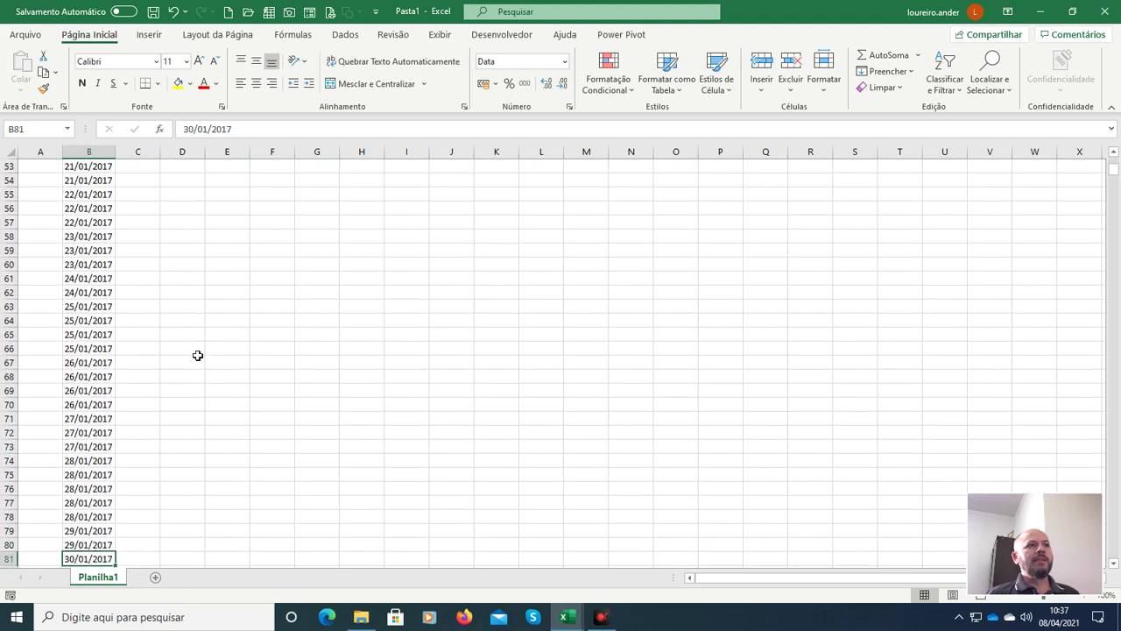
{"action": "key", "text": "Down"}
{"action": "key", "text": "Down"}
{"action": "key", "text": "Down"}
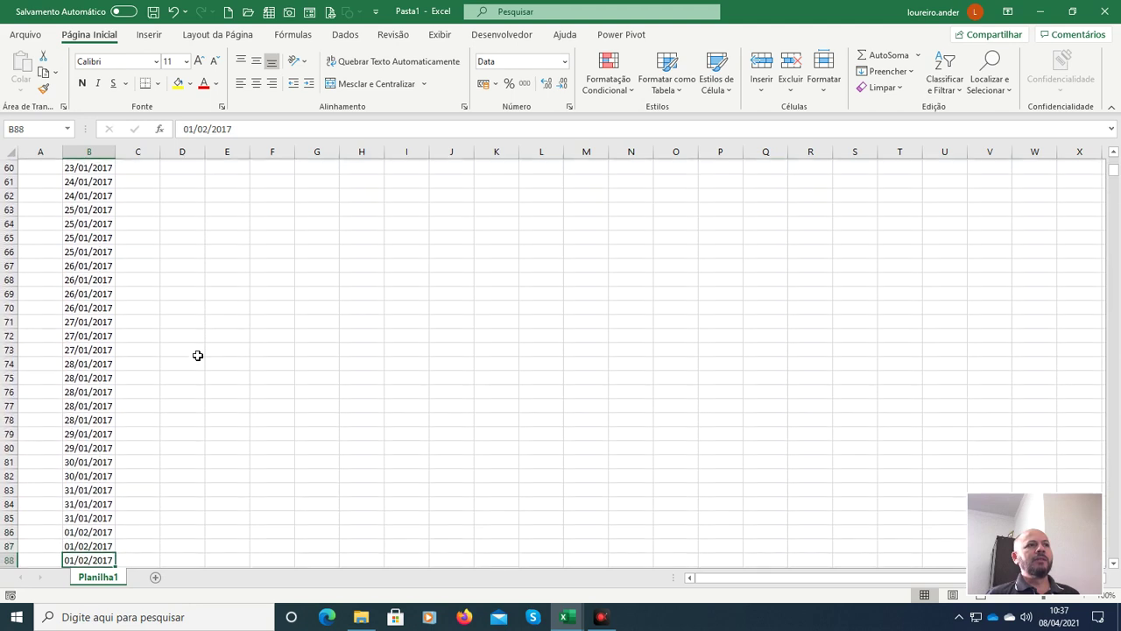
{"action": "key", "text": "Up"}
{"action": "key", "text": "Up"}
{"action": "key", "text": "Up"}
{"action": "key", "text": "Down"}
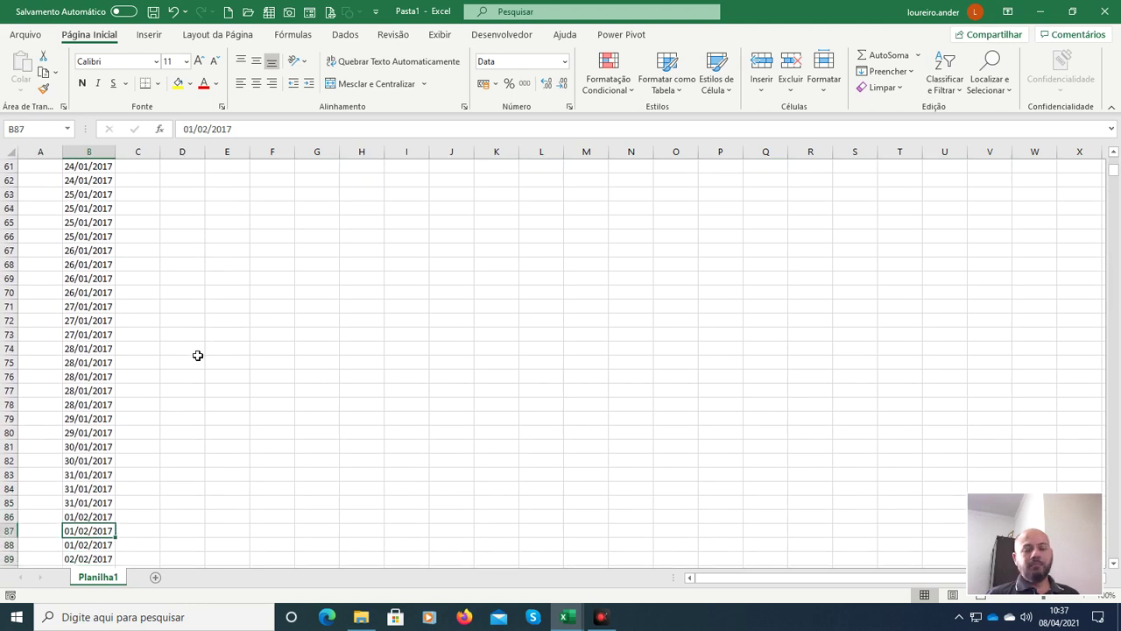
{"action": "key", "text": "Up"}
Step: Check the first and last dates of the sorted Data column, then return to the start of the sheet
{"action": "key", "text": "ctrl+Up"}
{"action": "key", "text": "Down"}
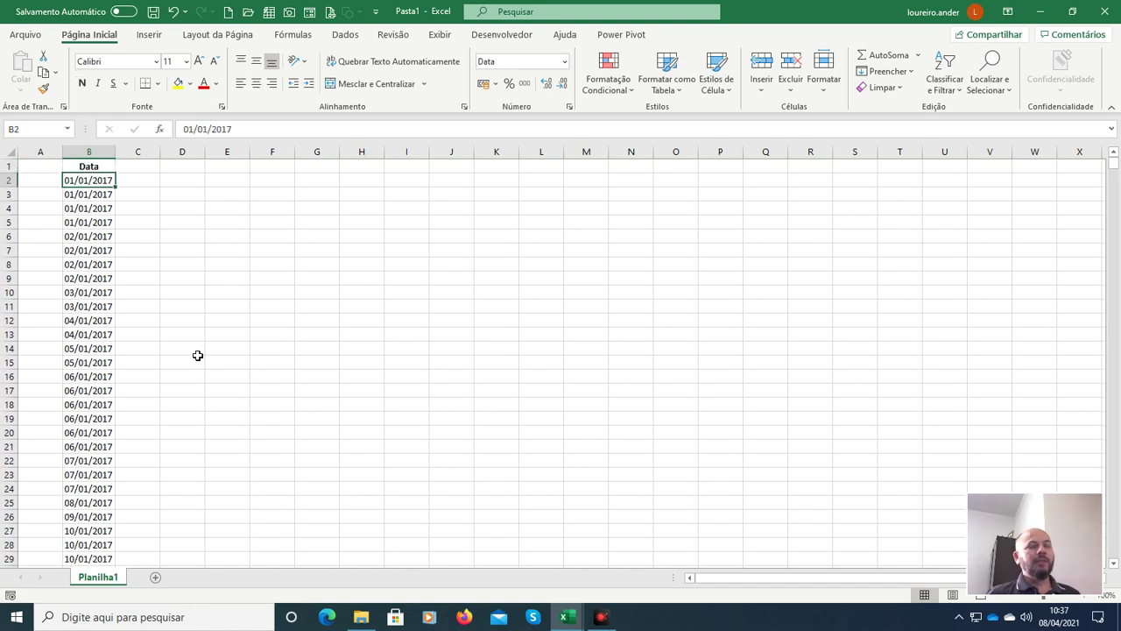
{"action": "key", "text": "ctrl+Down"}
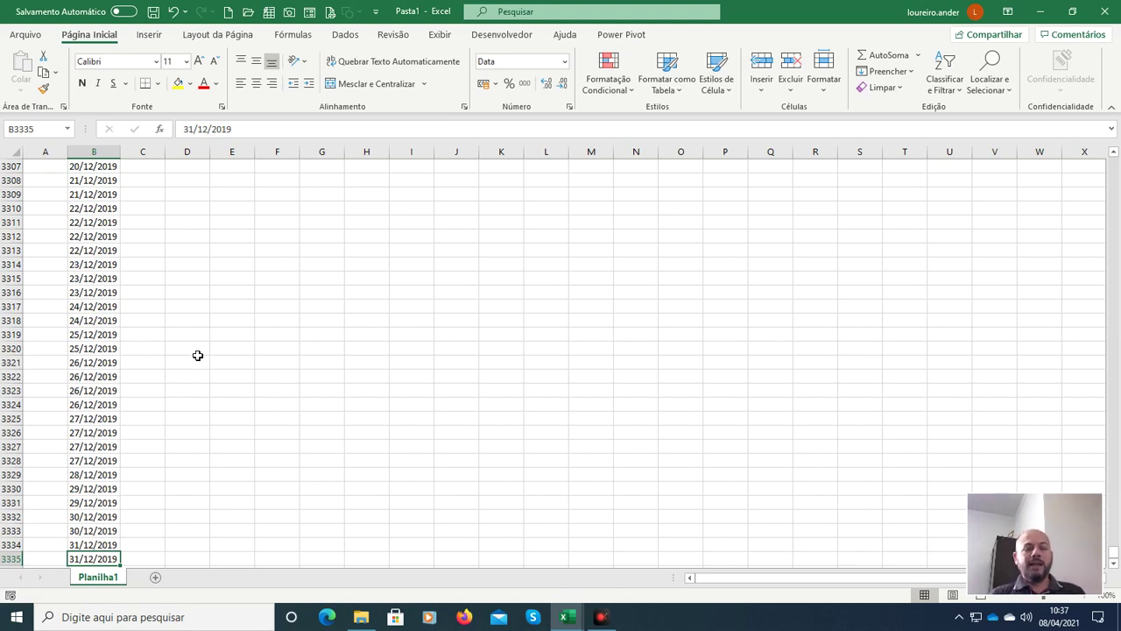
{"action": "key", "text": "ctrl+Home"}
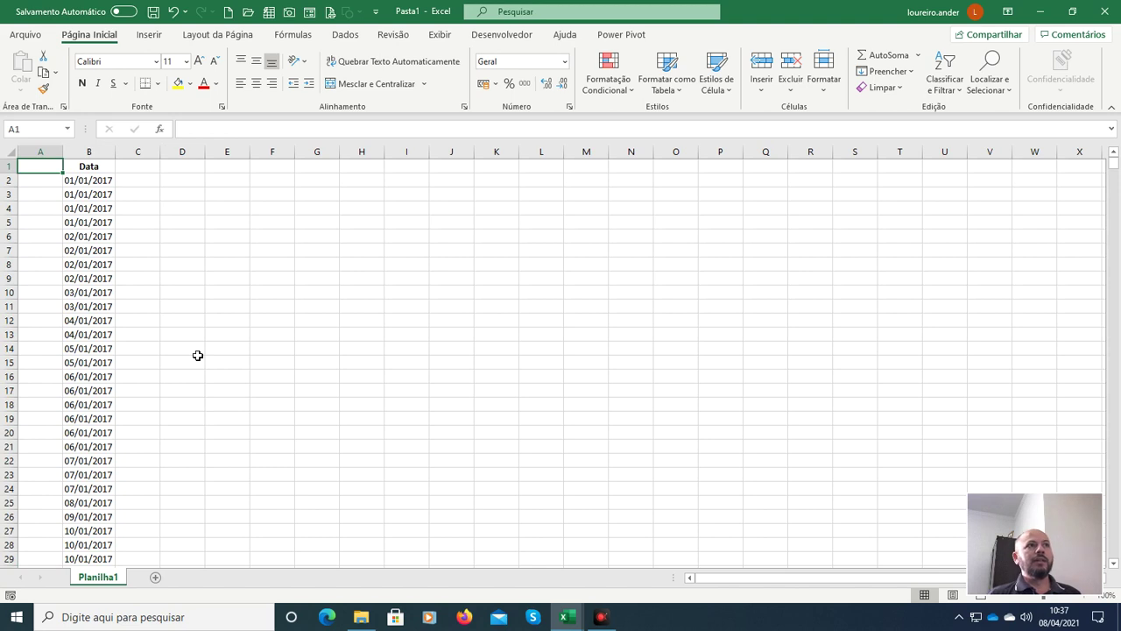
{"action": "key", "text": "Down"}
{"action": "key", "text": "Right"}
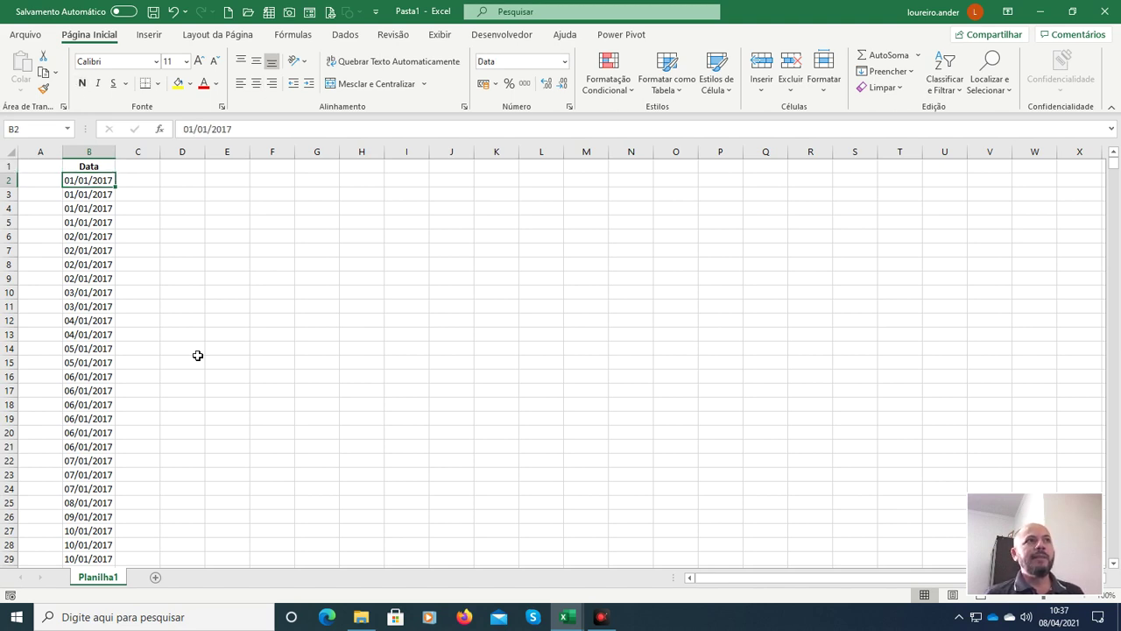
{"action": "key", "text": "Right"}
{"action": "key", "text": "Left"}
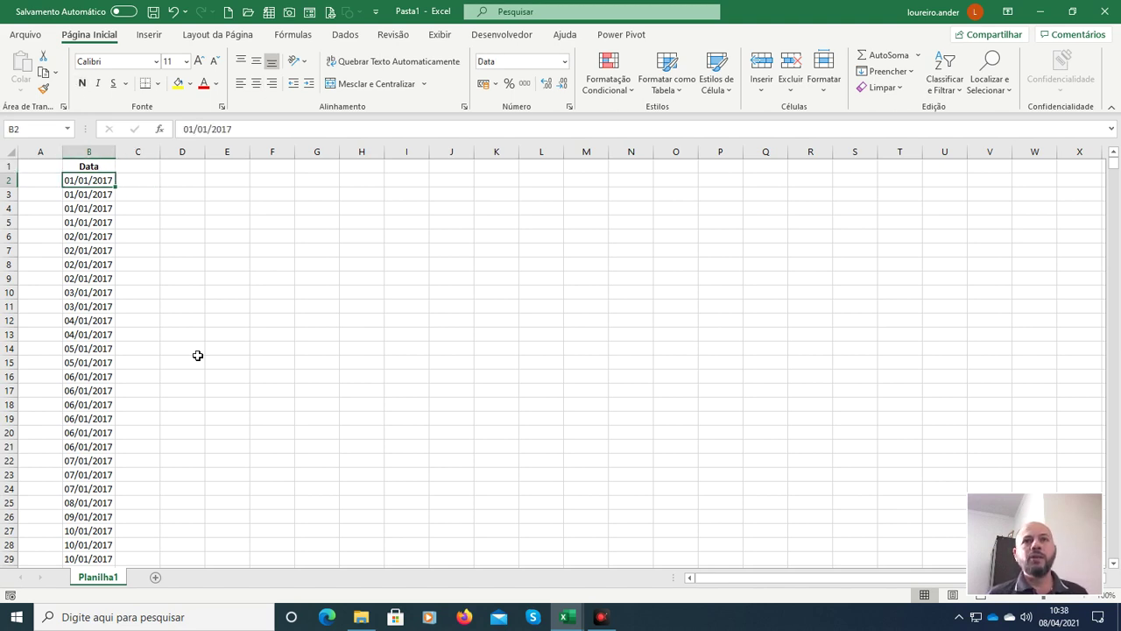
{"action": "key", "text": "Left"}
{"action": "key", "text": "Right"}
Step: Enter the start date 01/01/2017 in cell E1 and the end date 31/12/2019 in cell F1
{"action": "key", "text": "Right"}
{"action": "key", "text": "Right"}
{"action": "key", "text": "Right"}
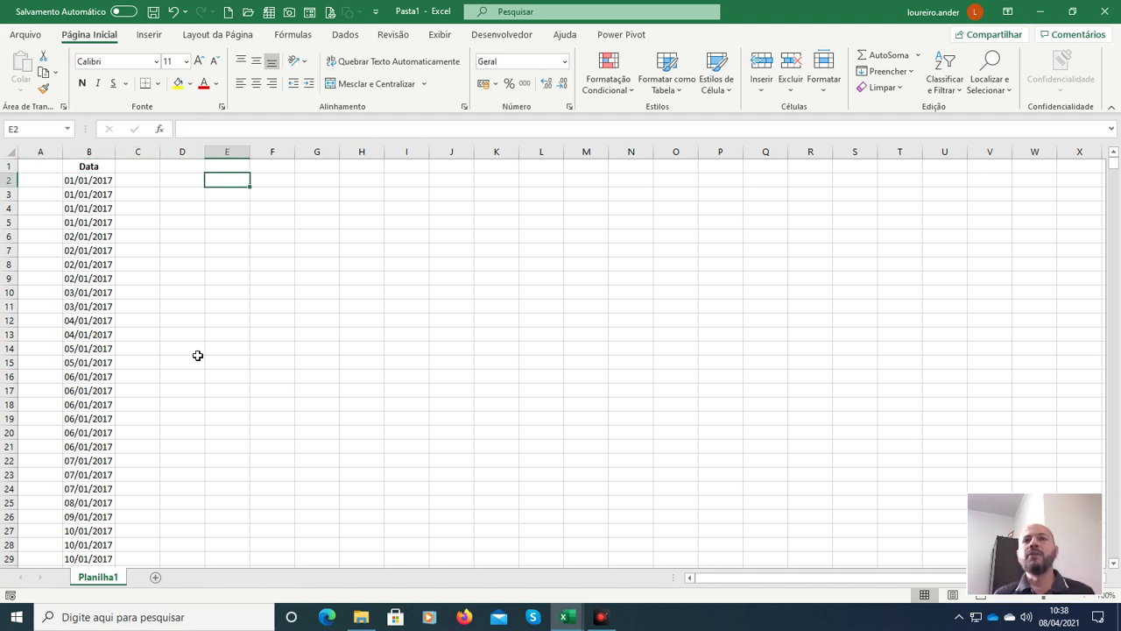
{"action": "key", "text": "Up"}
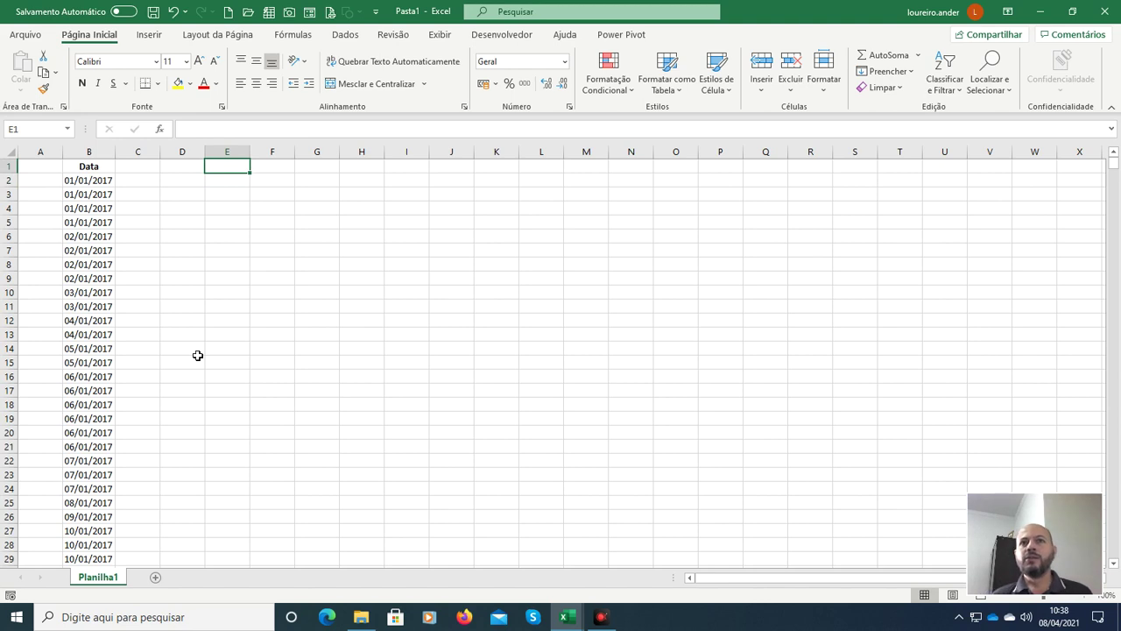
{"action": "type", "text": "01"}
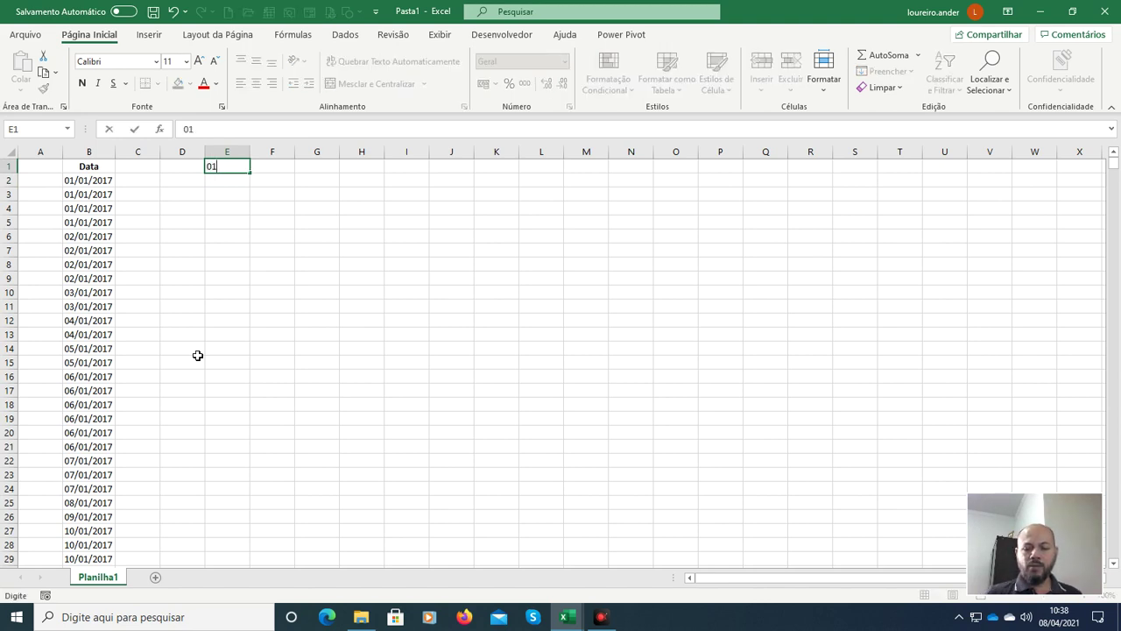
{"action": "type", "text": "/01/2017"}
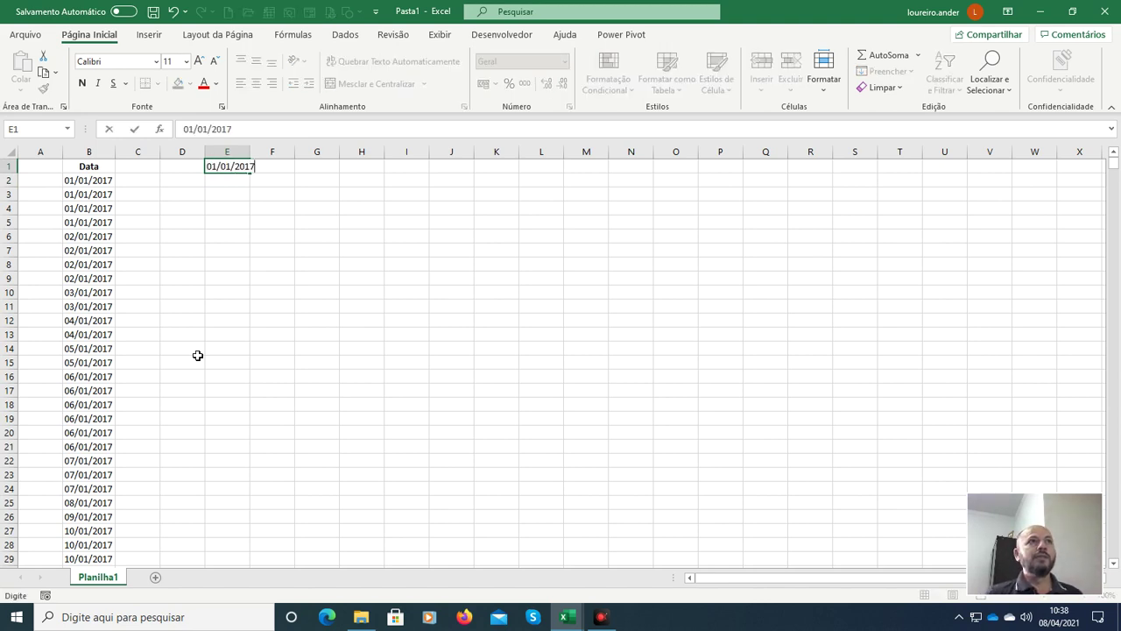
{"action": "key", "text": "Tab"}
{"action": "type", "text": "31/"}
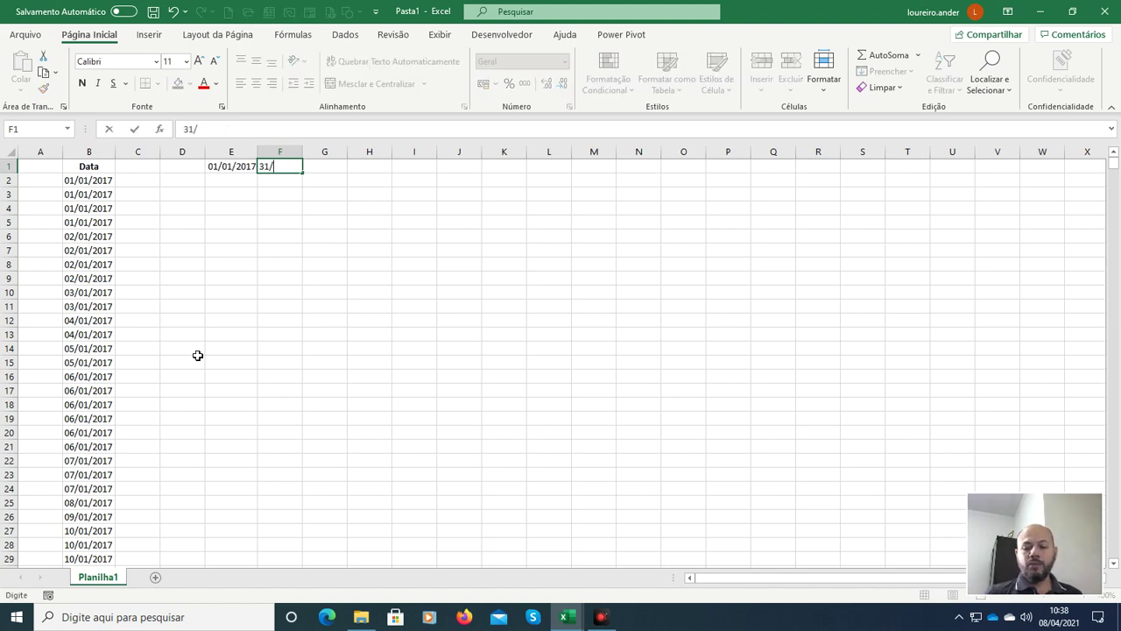
{"action": "type", "text": "12/2019"}
{"action": "key", "text": "Return"}
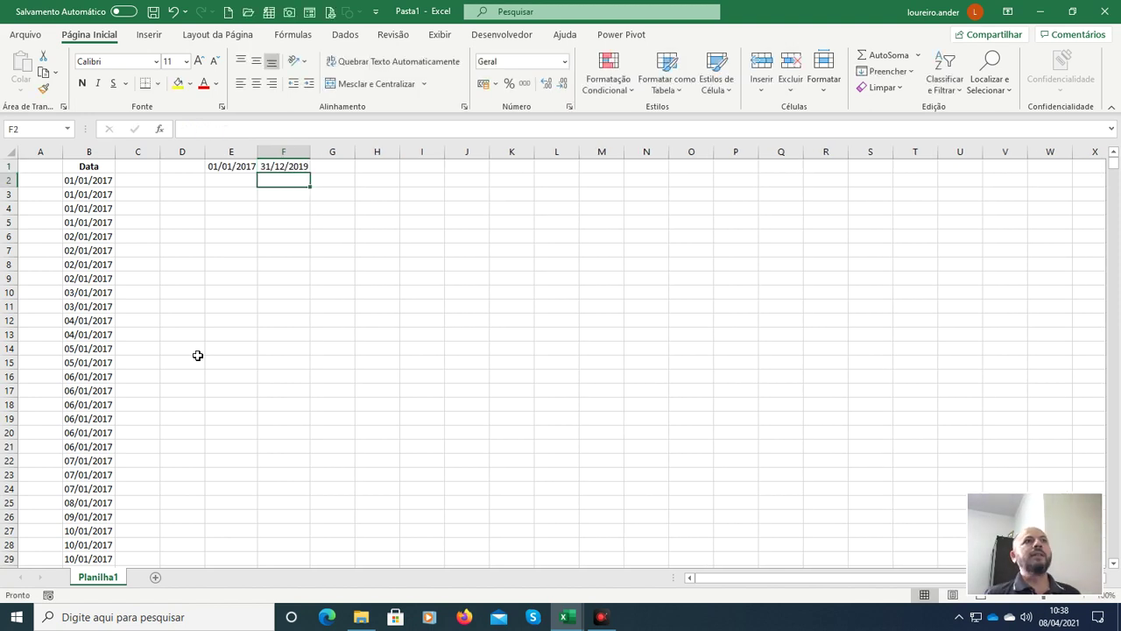
Step: Generate a single-column sequence of consecutive days starting in E3 with the formula =SEQUÊNCIA(F1-E1;1;E1)
{"action": "key", "text": "Up"}
{"action": "key", "text": "Left"}
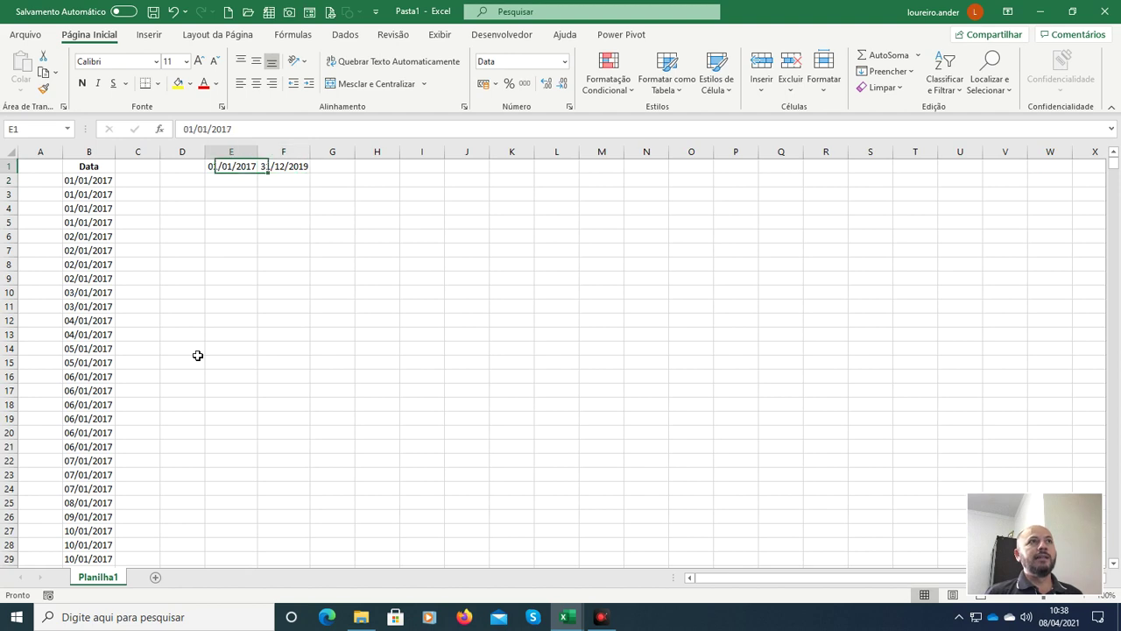
{"action": "key", "text": "Right"}
{"action": "key", "text": "Down"}
{"action": "key", "text": "Down"}
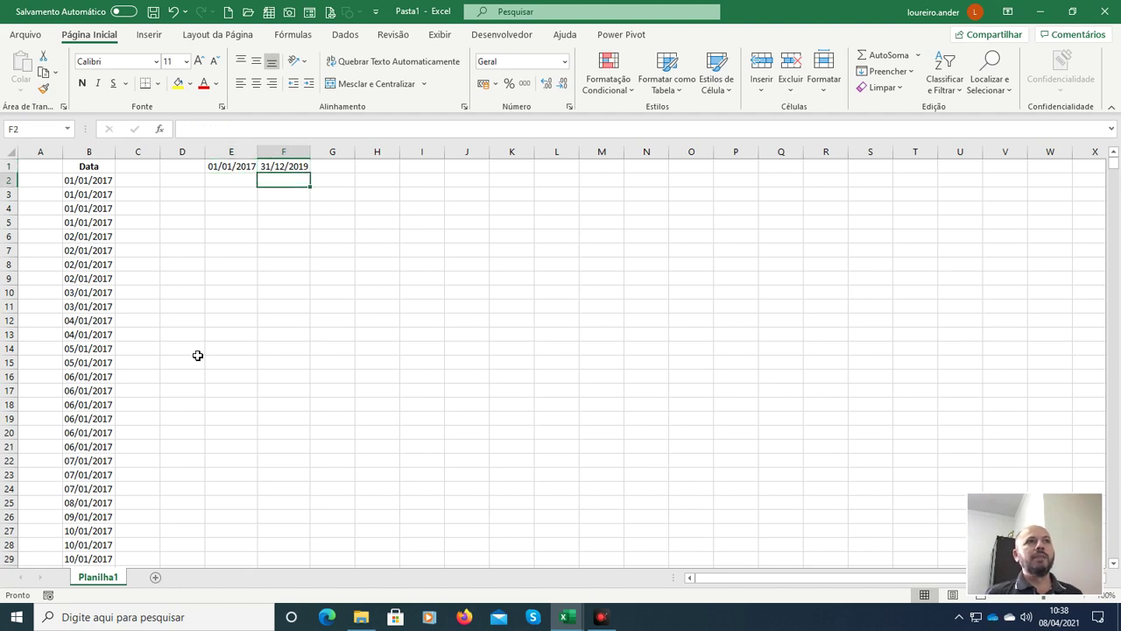
{"action": "key", "text": "Left"}
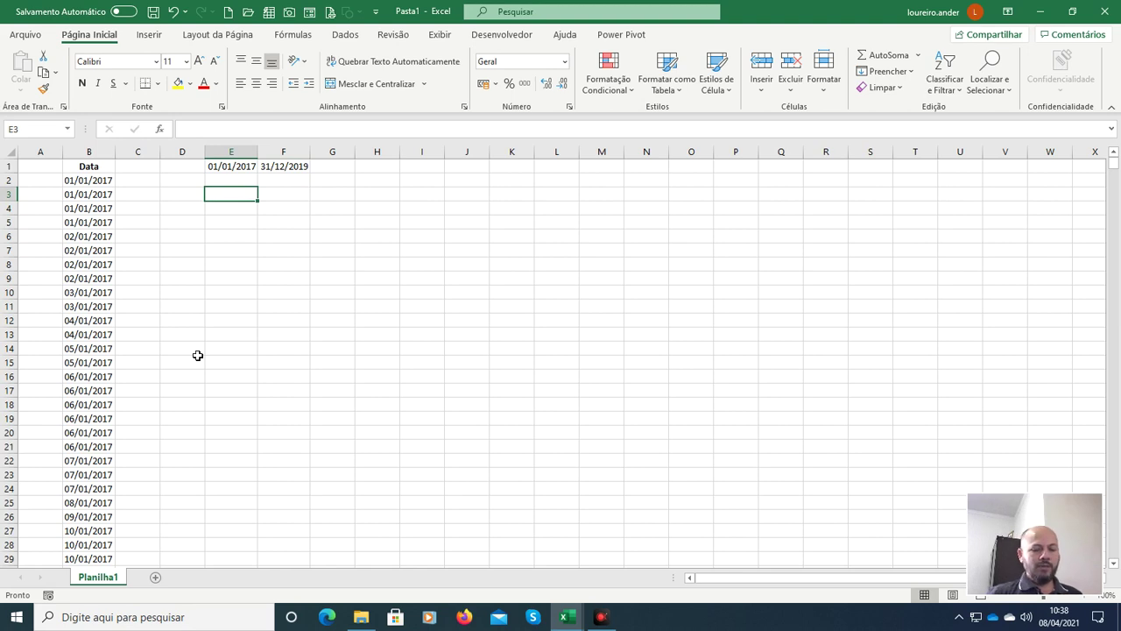
{"action": "type", "text": "=sequ"}
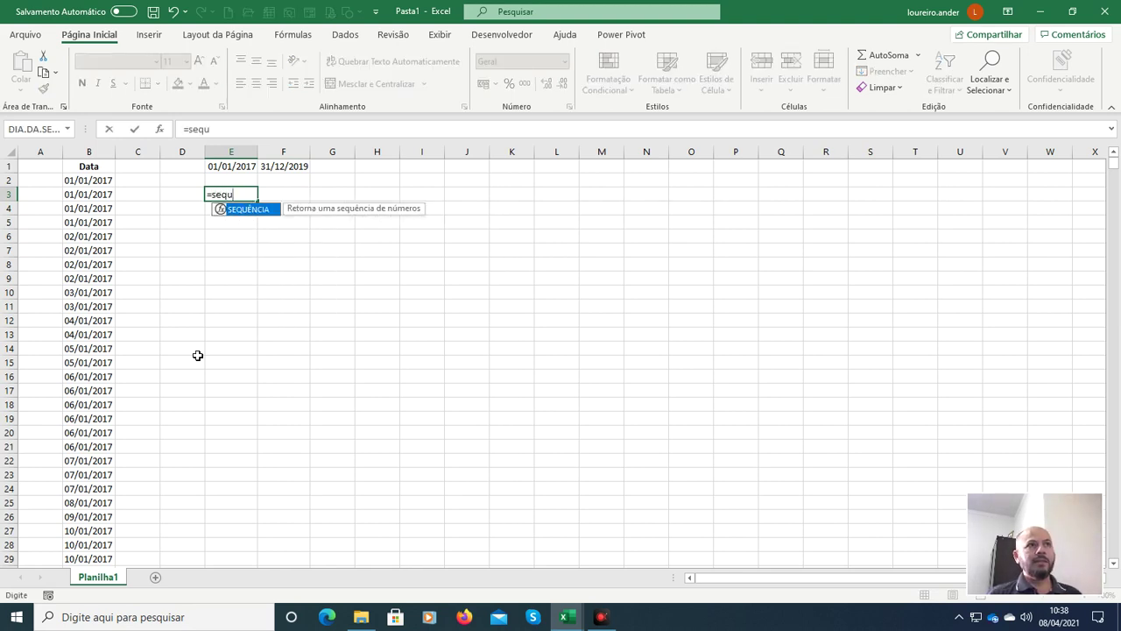
{"action": "key", "text": "Tab"}
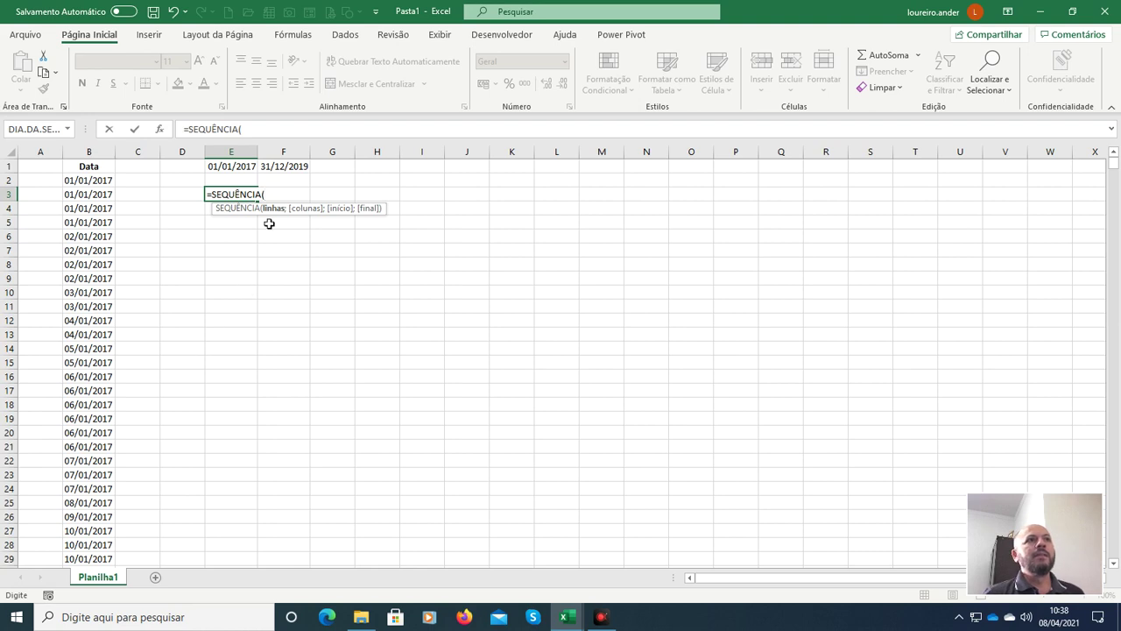
{"action": "left_click", "coordinate": [298, 167]}
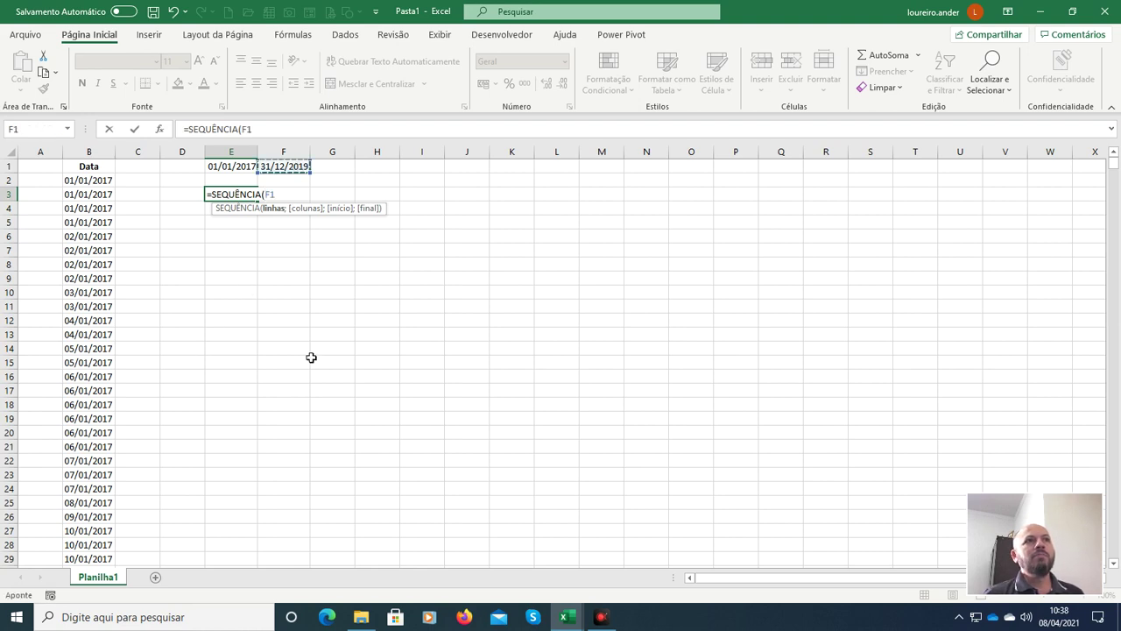
{"action": "type", "text": "-"}
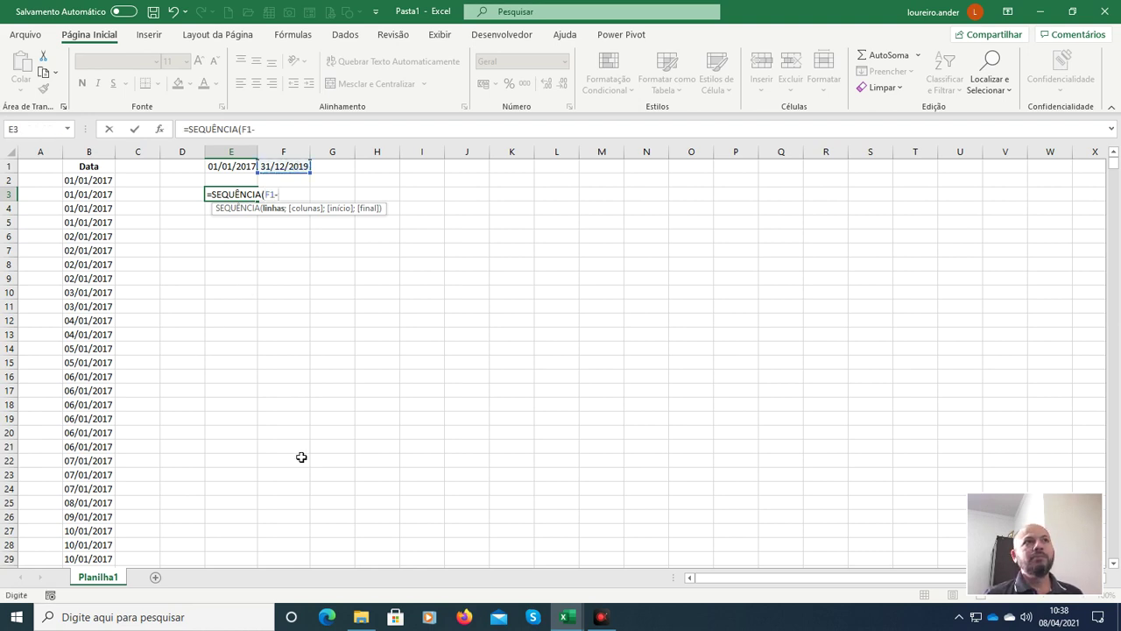
{"action": "left_click", "coordinate": [237, 168]}
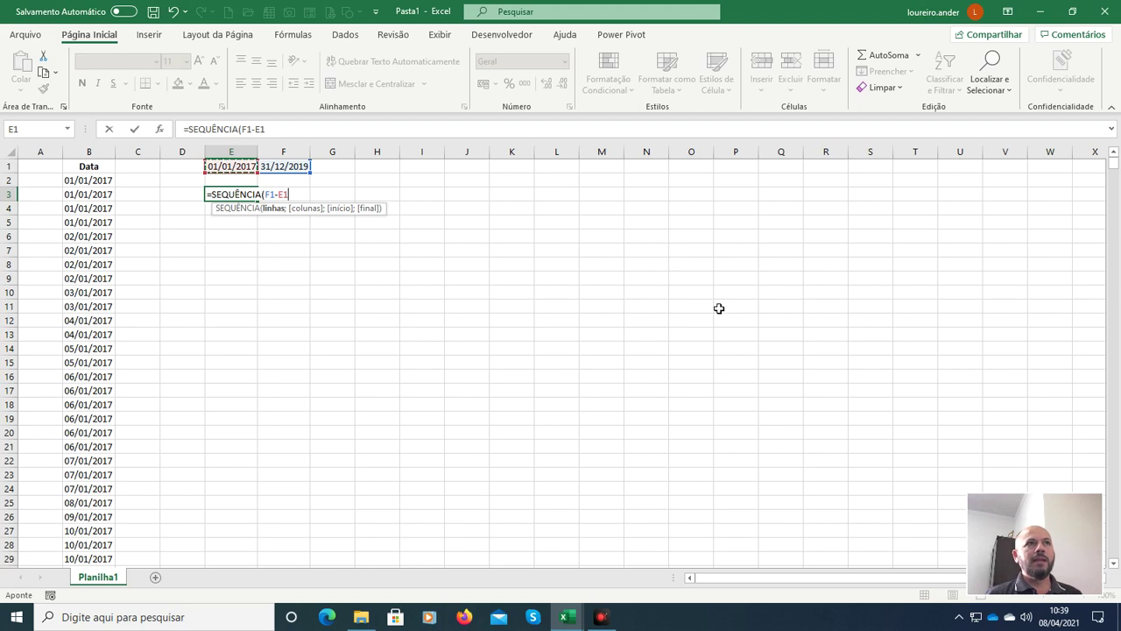
{"action": "type", "text": ";"}
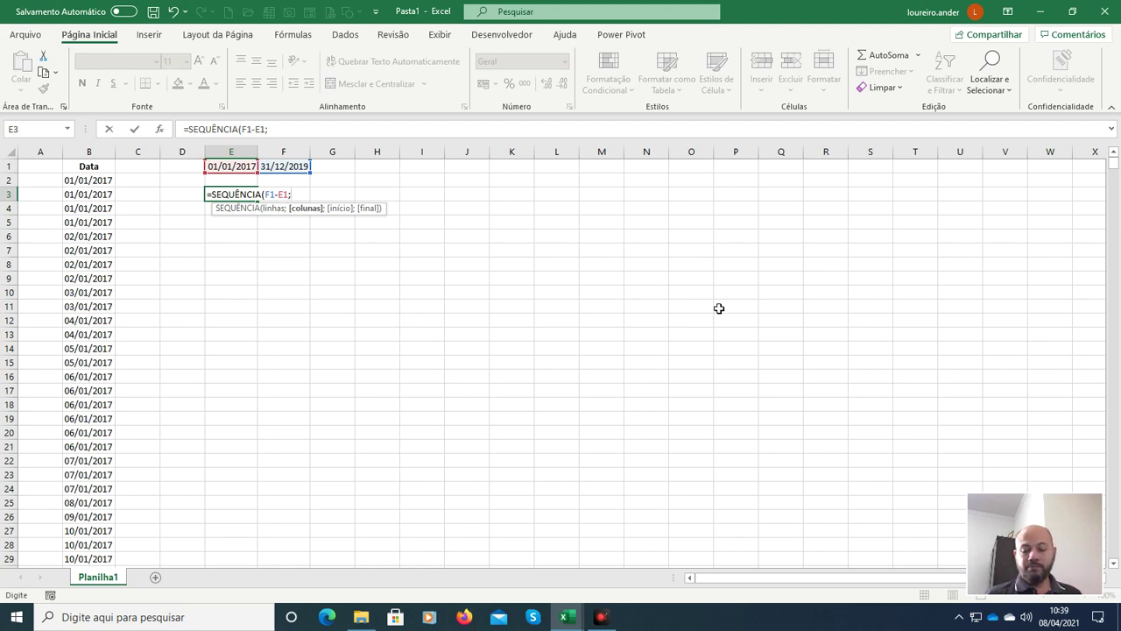
{"action": "type", "text": "1"}
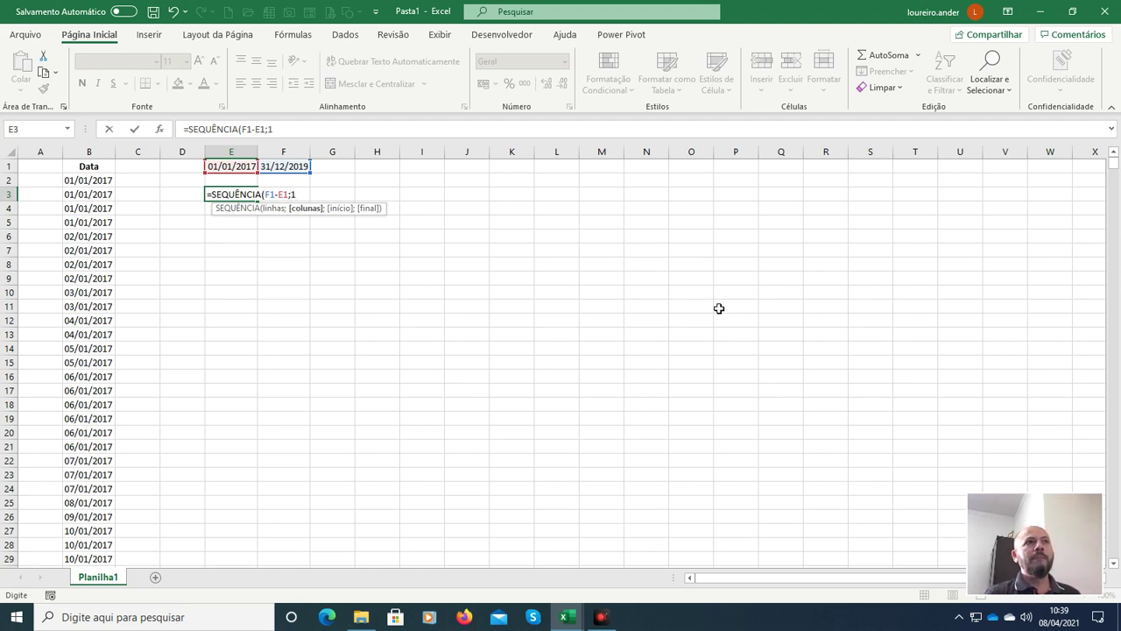
{"action": "type", "text": ";"}
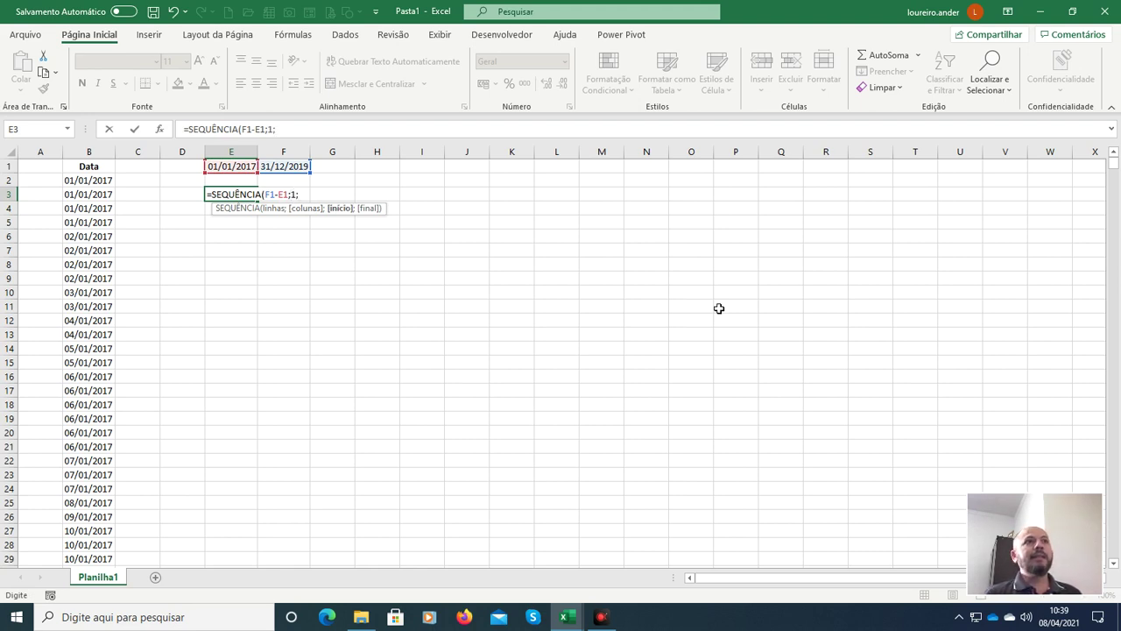
{"action": "left_click", "coordinate": [237, 167]}
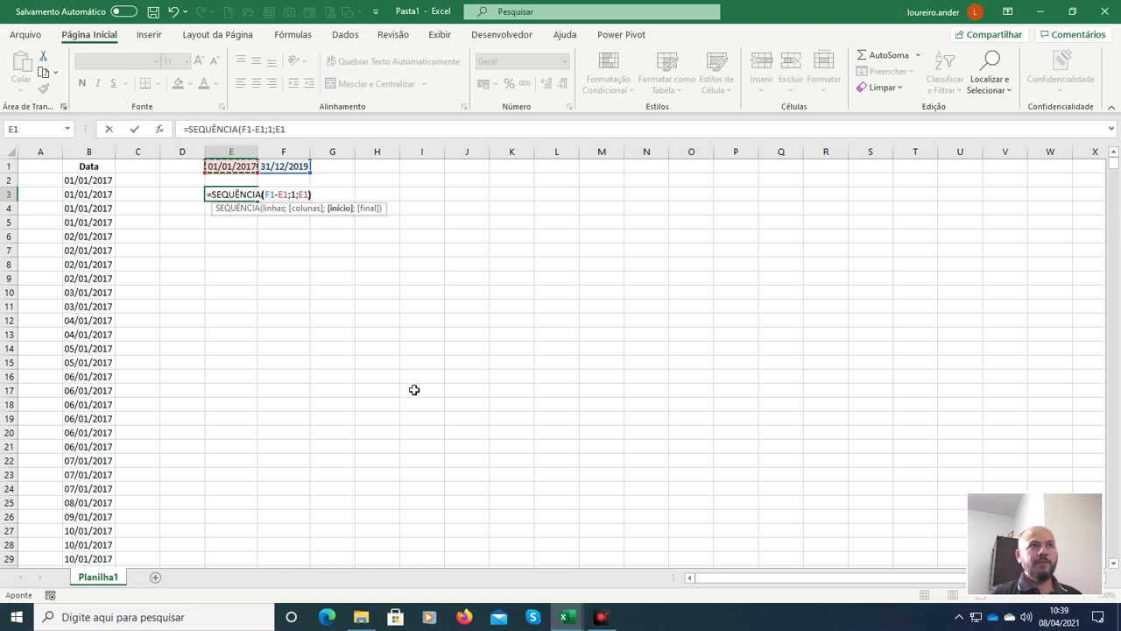
{"action": "type", "text": ")"}
{"action": "key", "text": "Return"}
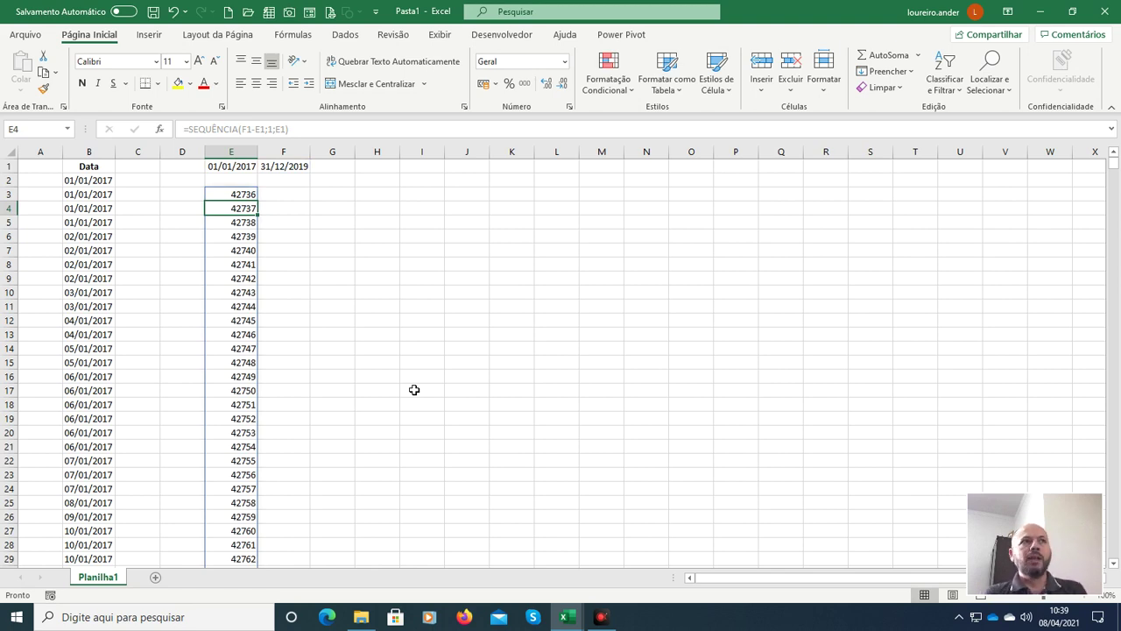
Step: Format the whole generated sequence starting in E3 as short dates (Data Abreviada)
{"action": "key", "text": "Up"}
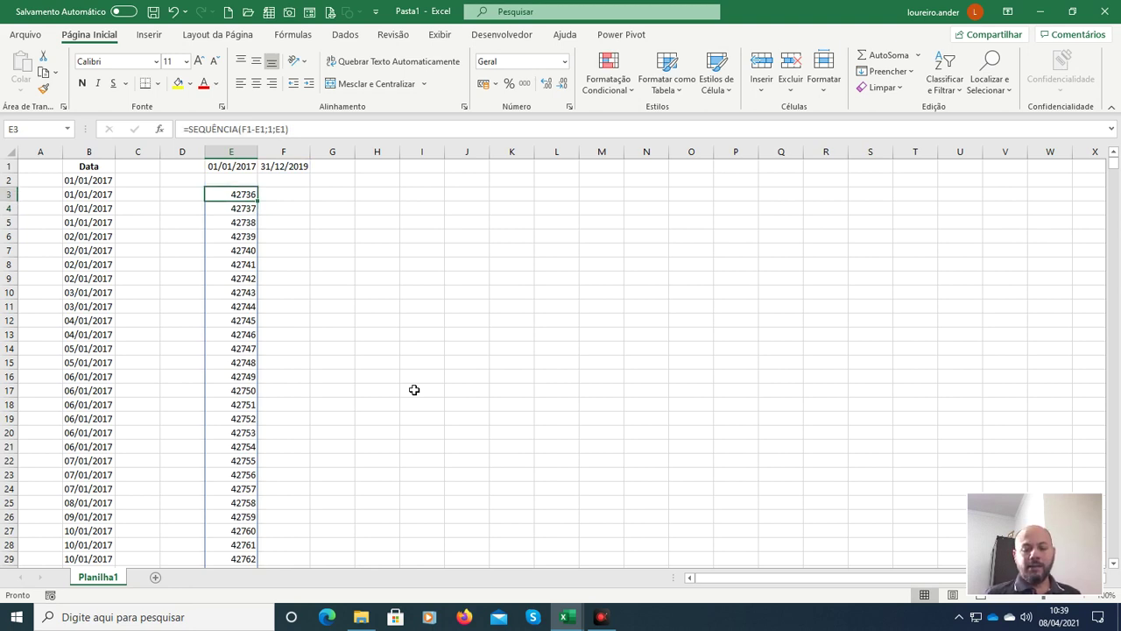
{"action": "key", "text": "ctrl+shift+Down"}
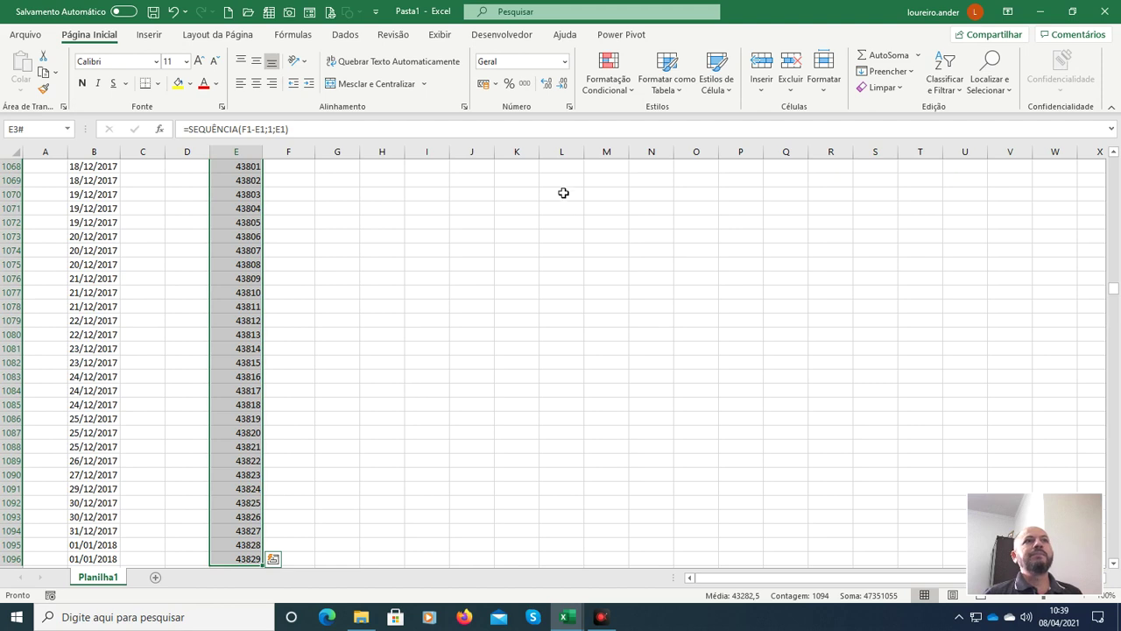
{"action": "left_click", "coordinate": [564, 61]}
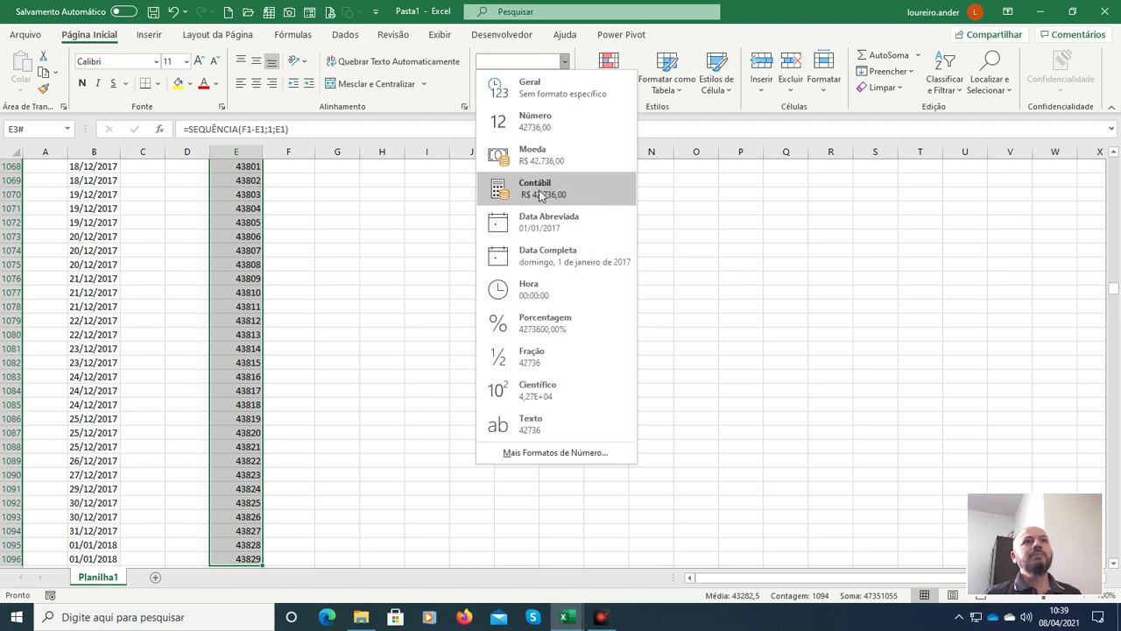
{"action": "left_click", "coordinate": [534, 224]}
{"action": "key", "text": "ctrl+BackSpace"}
{"action": "left_click", "coordinate": [234, 252]}
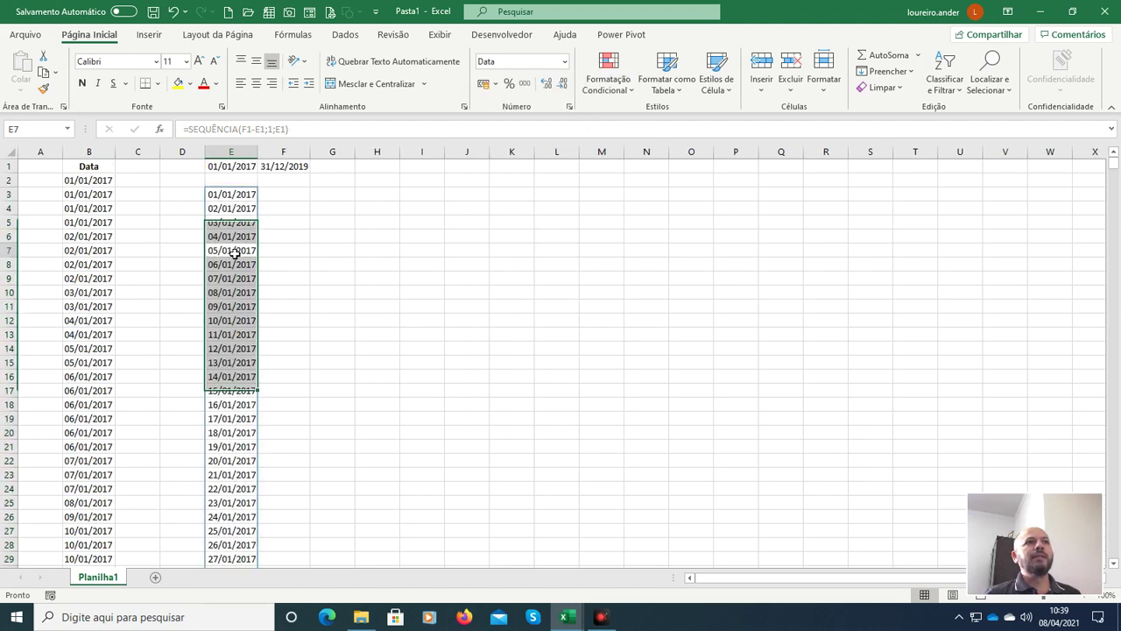
Step: Examine the day-by-day progression of the sequence in column E from E3 through late January 2017
{"action": "left_click", "coordinate": [236, 196]}
{"action": "key", "text": "Down"}
{"action": "key", "text": "Down"}
{"action": "key", "text": "Down"}
{"action": "key", "text": "Down"}
{"action": "key", "text": "Down"}
{"action": "key", "text": "Down"}
{"action": "key", "text": "Down"}
{"action": "key", "text": "Down"}
{"action": "key", "text": "Down"}
{"action": "key", "text": "Down"}
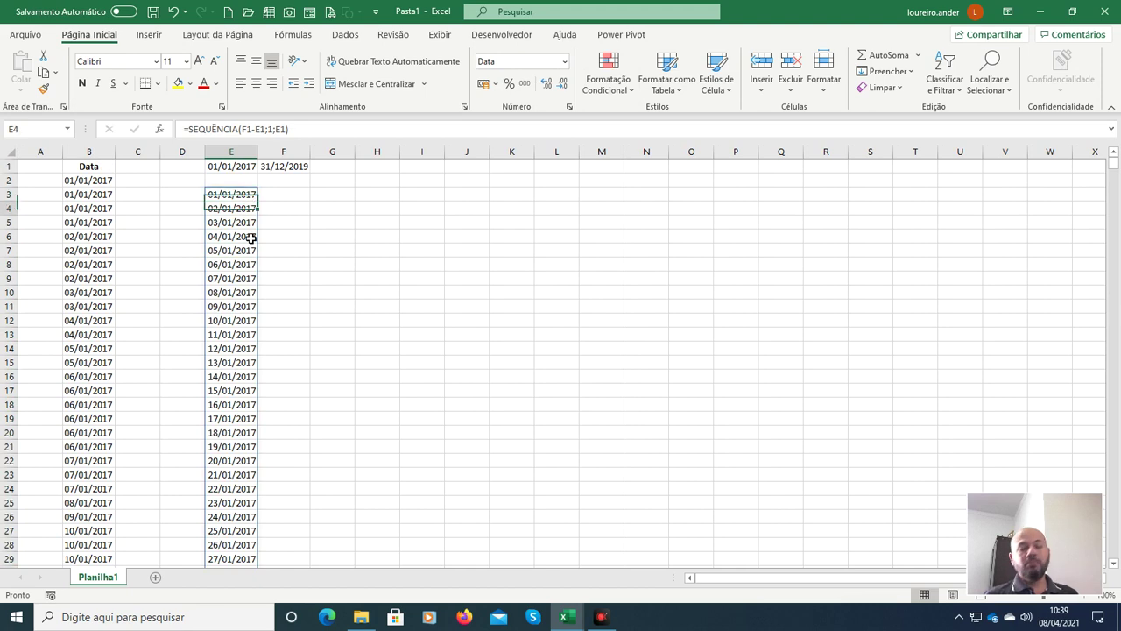
{"action": "key", "text": "Down"}
{"action": "key", "text": "Down"}
{"action": "key", "text": "Down"}
{"action": "key", "text": "Down"}
{"action": "key", "text": "Down"}
{"action": "key", "text": "Down"}
{"action": "key", "text": "Down"}
{"action": "key", "text": "Down"}
{"action": "key", "text": "Down"}
{"action": "key", "text": "Down"}
{"action": "key", "text": "Down"}
{"action": "key", "text": "Down"}
{"action": "key", "text": "Down"}
{"action": "key", "text": "Down"}
{"action": "key", "text": "Down"}
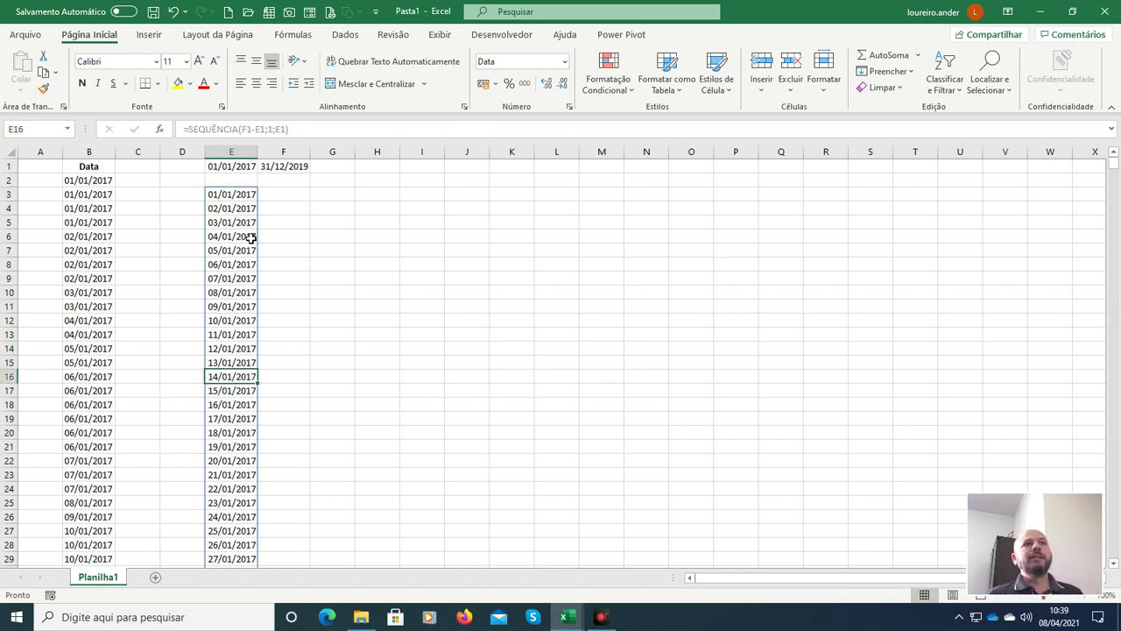
{"action": "key", "text": "Down"}
{"action": "key", "text": "Down"}
{"action": "key", "text": "Down"}
{"action": "key", "text": "Down"}
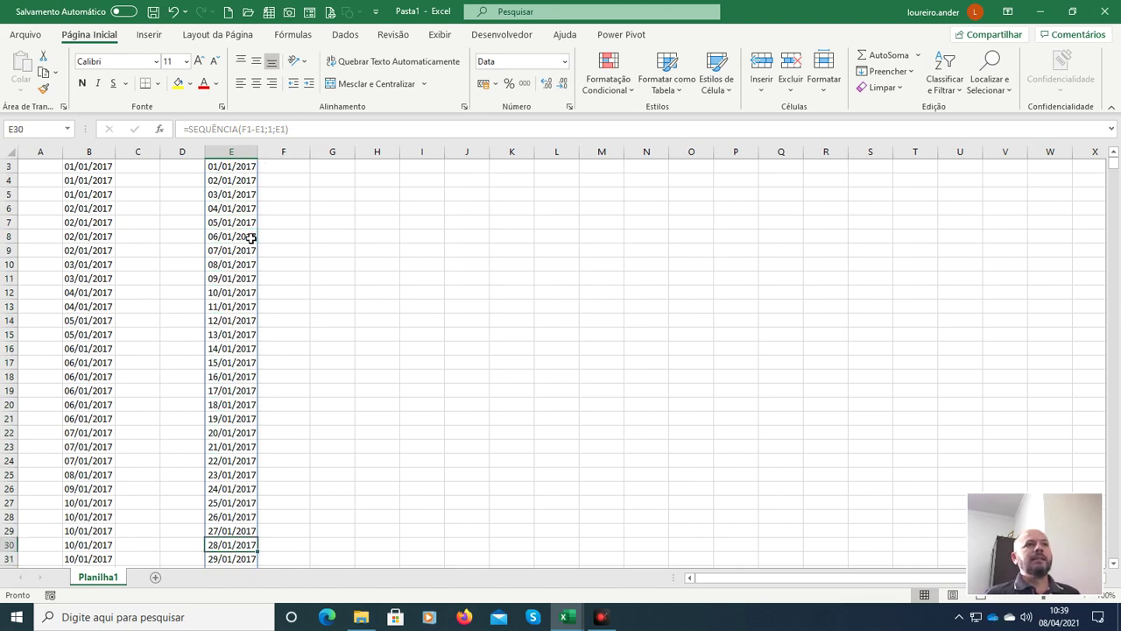
Step: Check the December 2019 dates at the end of the column E sequence, then return to its first cell
{"action": "key", "text": "ctrl+Down"}
{"action": "key", "text": "Up"}
{"action": "key", "text": "Up"}
{"action": "key", "text": "Up"}
{"action": "key", "text": "Up"}
{"action": "key", "text": "Up"}
{"action": "key", "text": "Up"}
{"action": "key", "text": "Up"}
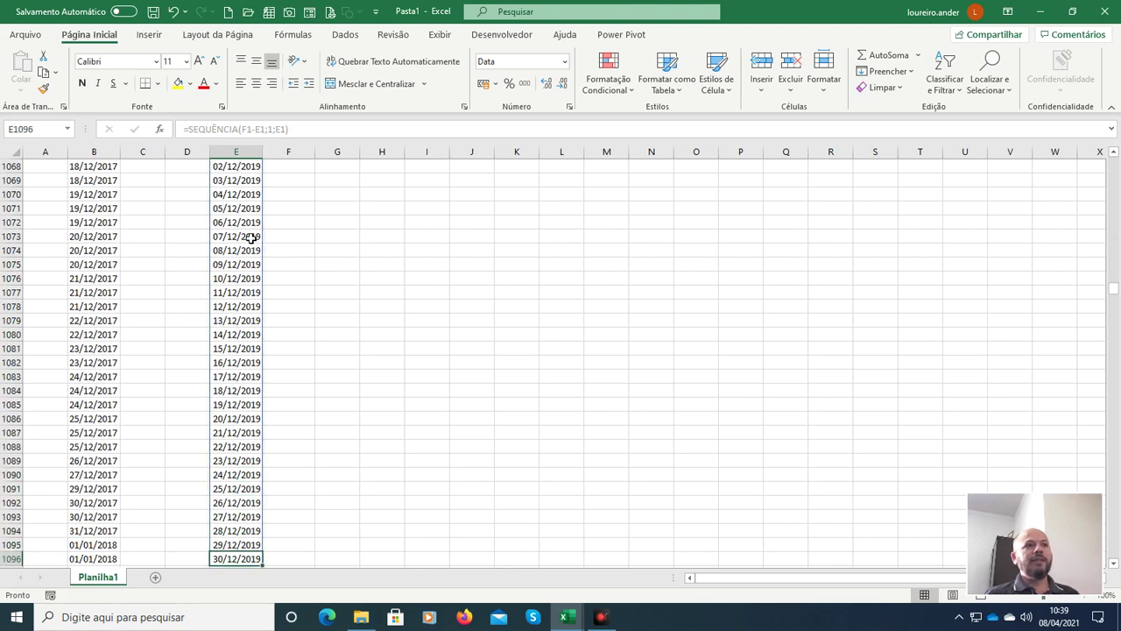
{"action": "key", "text": "Up"}
{"action": "key", "text": "Up"}
{"action": "key", "text": "Up"}
{"action": "key", "text": "Up"}
{"action": "key", "text": "Up"}
{"action": "key", "text": "Up"}
{"action": "key", "text": "Up"}
{"action": "key", "text": "Up"}
{"action": "key", "text": "Up"}
{"action": "key", "text": "Up"}
{"action": "key", "text": "Up"}
{"action": "key", "text": "Up"}
{"action": "key", "text": "Up"}
{"action": "key", "text": "Up"}
{"action": "key", "text": "Up"}
{"action": "key", "text": "Up"}
{"action": "key", "text": "Up"}
{"action": "key", "text": "Up"}
{"action": "key", "text": "Up"}
{"action": "key", "text": "Up"}
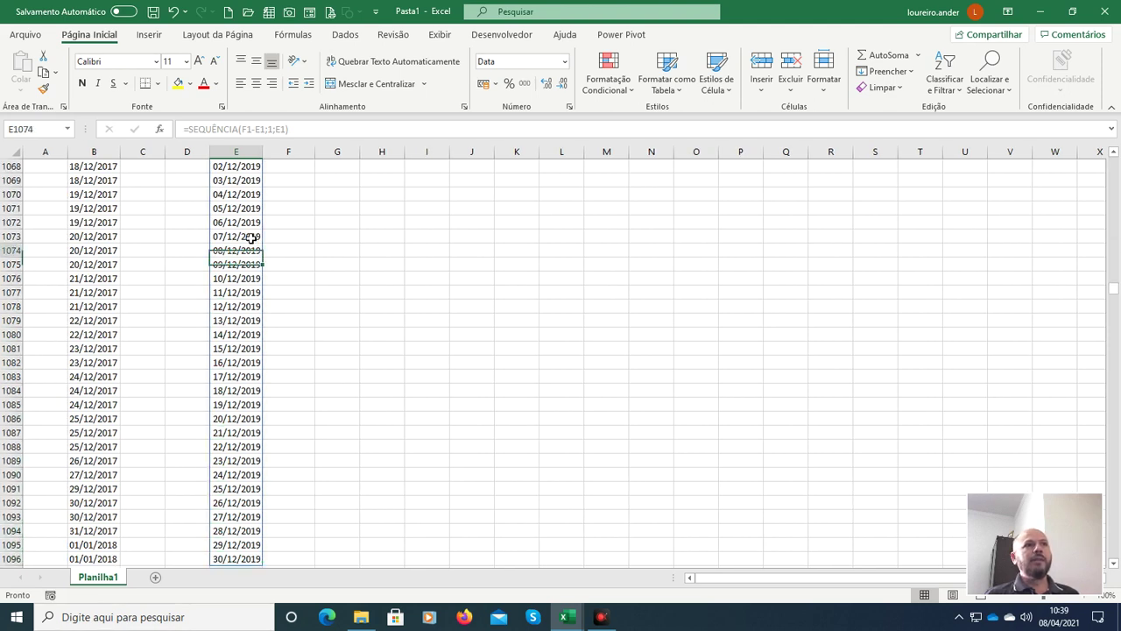
{"action": "key", "text": "ctrl+Up"}
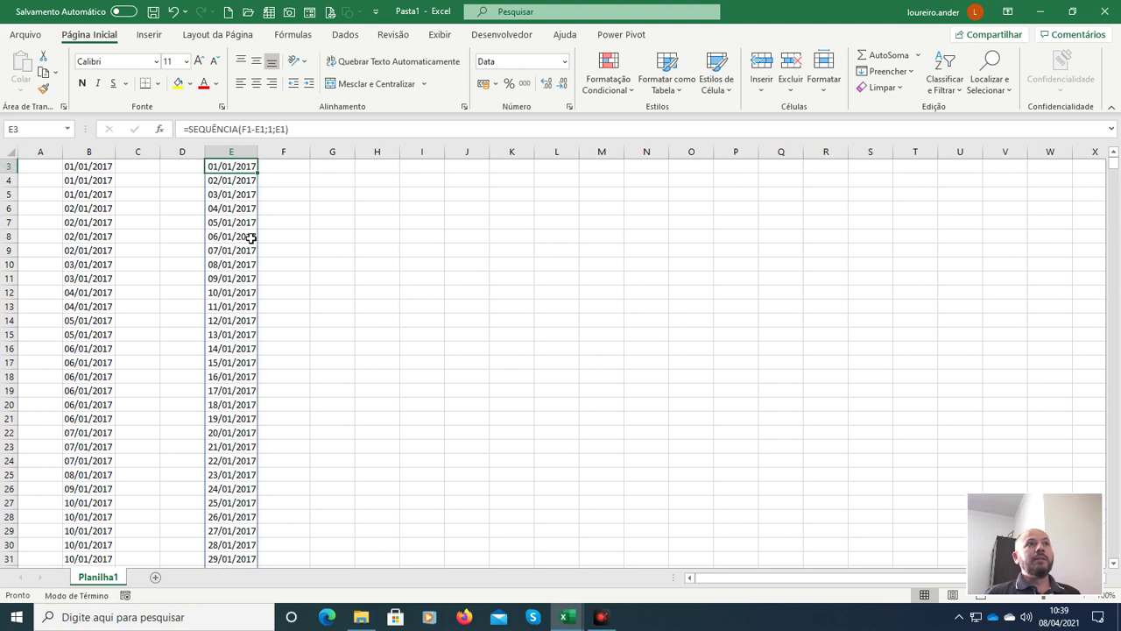
{"action": "key", "text": "ctrl+Up"}
{"action": "key", "text": "ctrl+Down"}
{"action": "key", "text": "Up"}
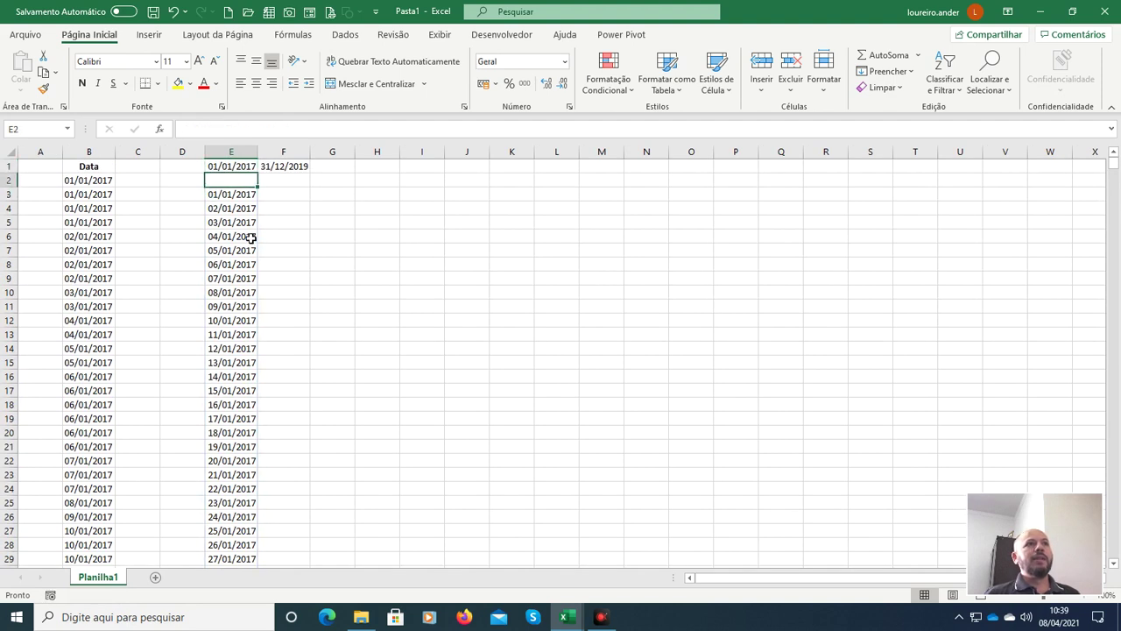
{"action": "key", "text": "Down"}
{"action": "key", "text": "Down"}
{"action": "key", "text": "Up"}
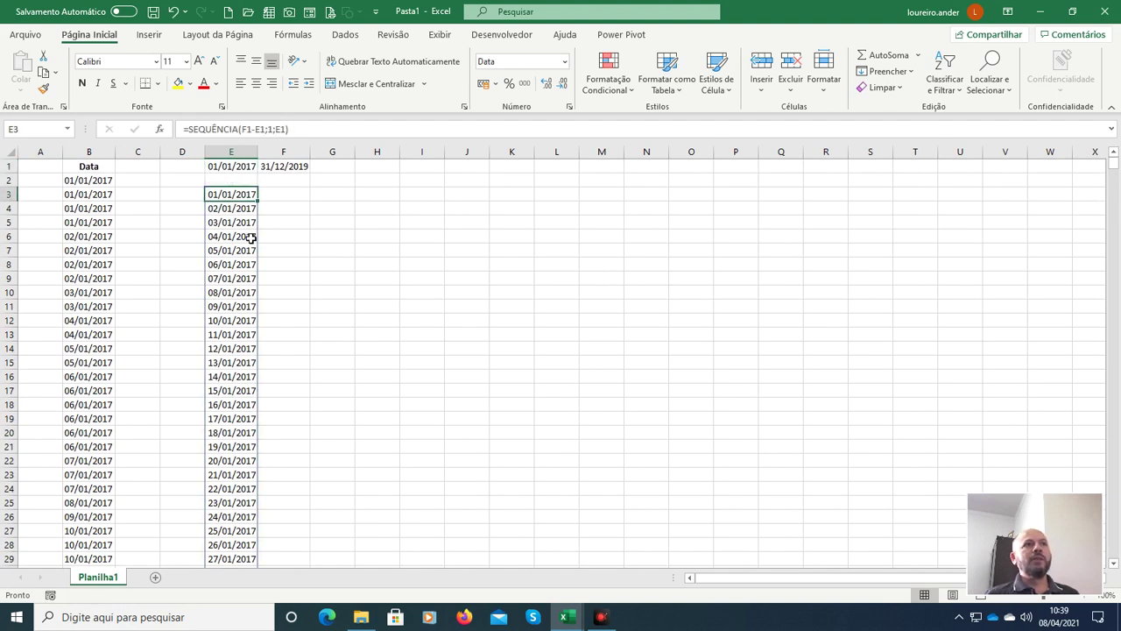
{"action": "key", "text": "Down"}
{"action": "key", "text": "Up"}
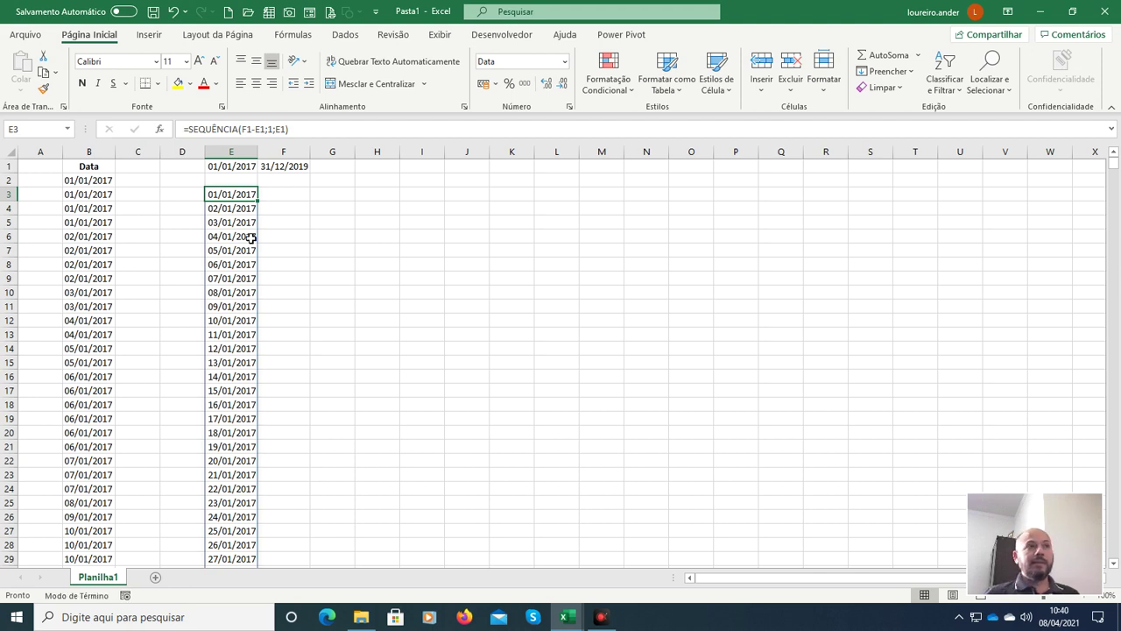
Step: Replace the SEQUÊNCIA results in column E with fixed values by copying them and pasting values in place
{"action": "key", "text": "ctrl+shift+Down"}
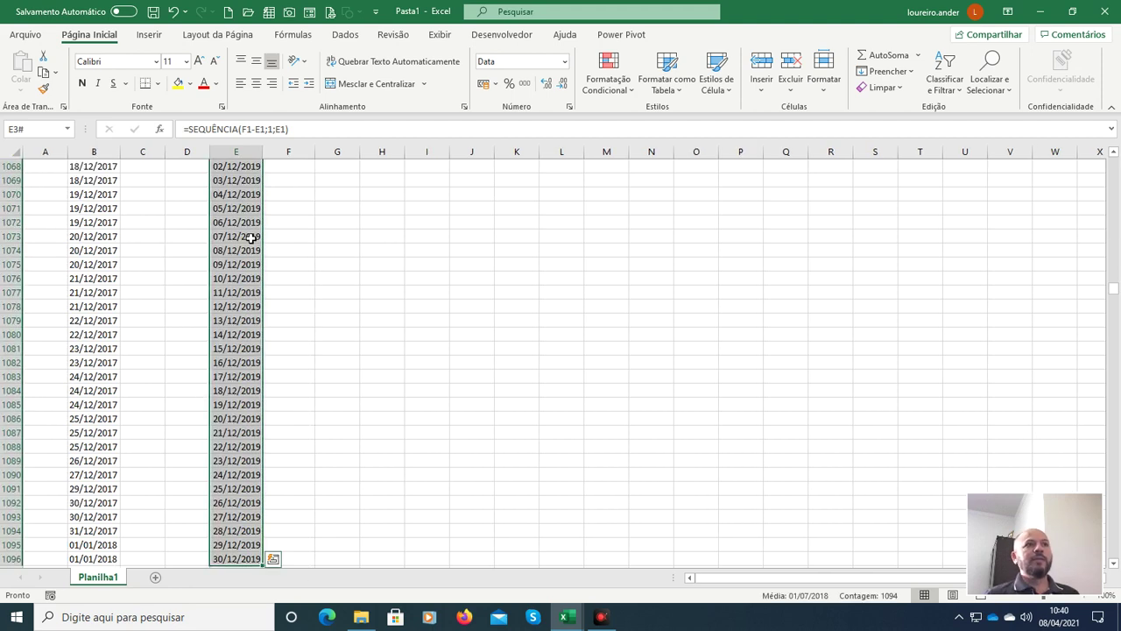
{"action": "left_click", "coordinate": [43, 73]}
{"action": "left_click", "coordinate": [21, 89]}
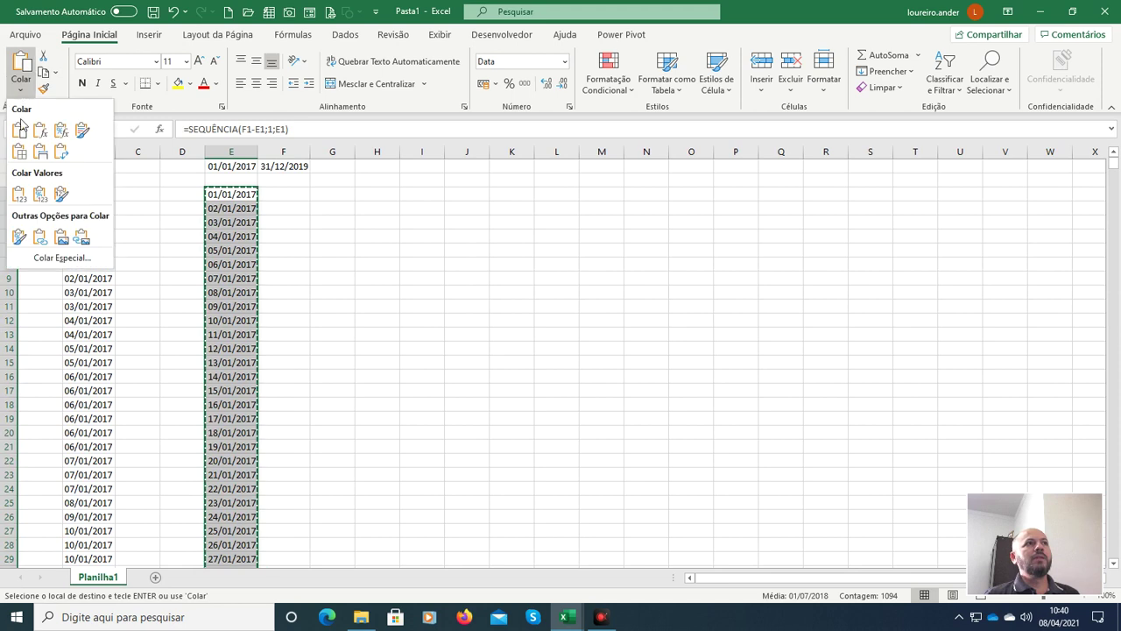
{"action": "left_click", "coordinate": [18, 197]}
{"action": "left_click", "coordinate": [231, 214]}
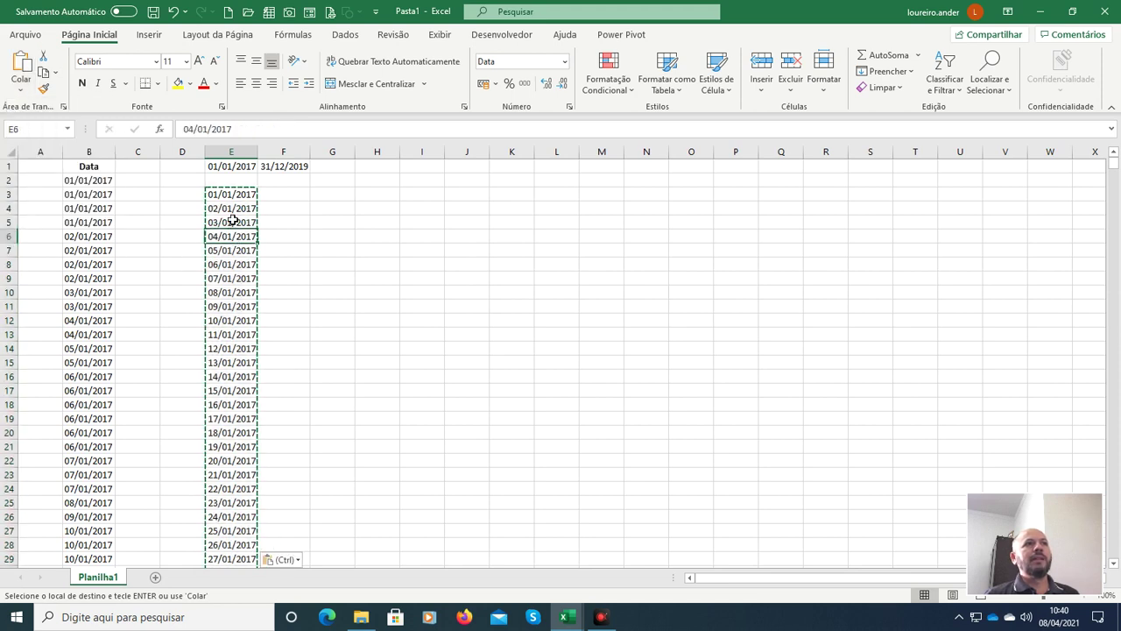
{"action": "key", "text": "Escape"}
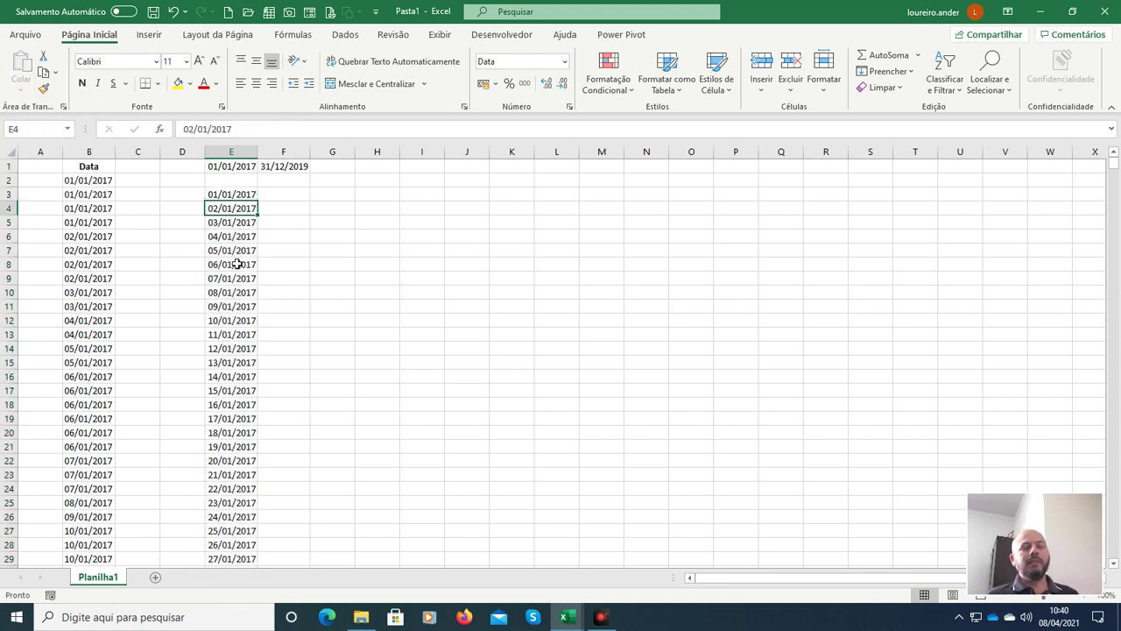
{"action": "key", "text": "Up"}
{"action": "key", "text": "Down"}
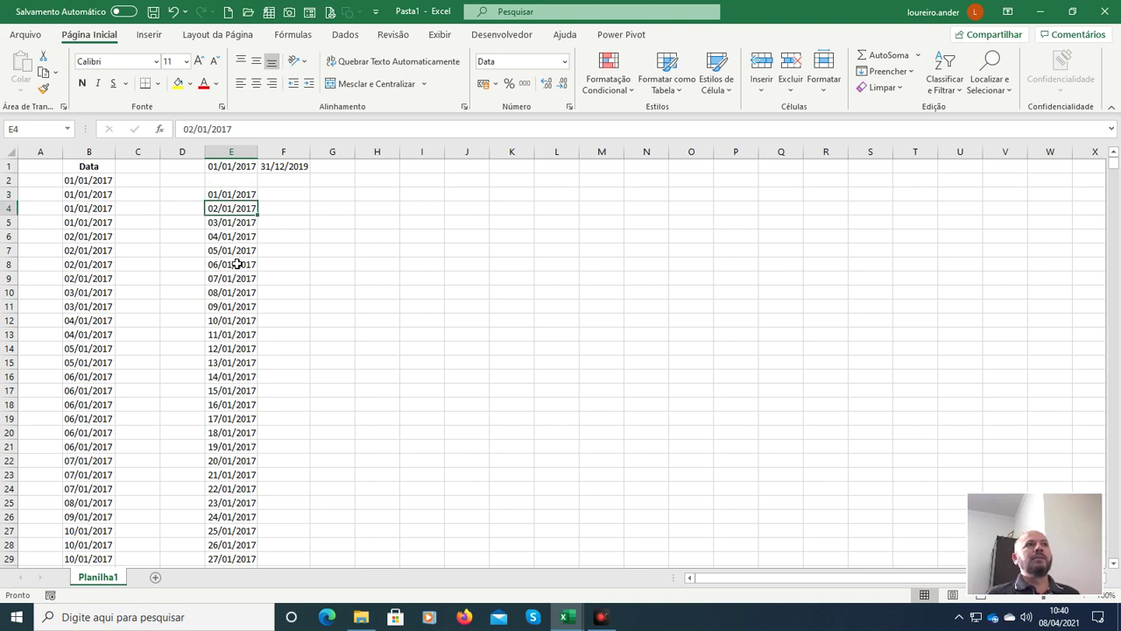
Step: Delete the start and end dates from cells E1 and F1
{"action": "key", "text": "Up"}
{"action": "key", "text": "Up"}
{"action": "key", "text": "Up"}
{"action": "key", "text": "shift+Right"}
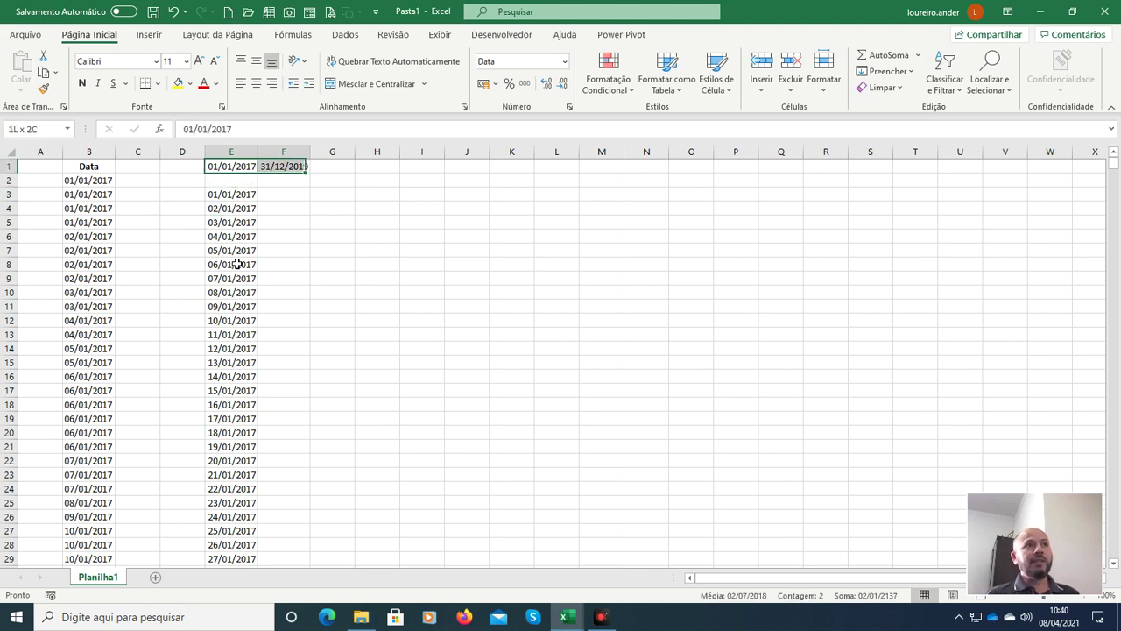
{"action": "key", "text": "Delete"}
Step: Add the header Data in cell E2 above the consecutive dates, bold and centered
{"action": "key", "text": "Down"}
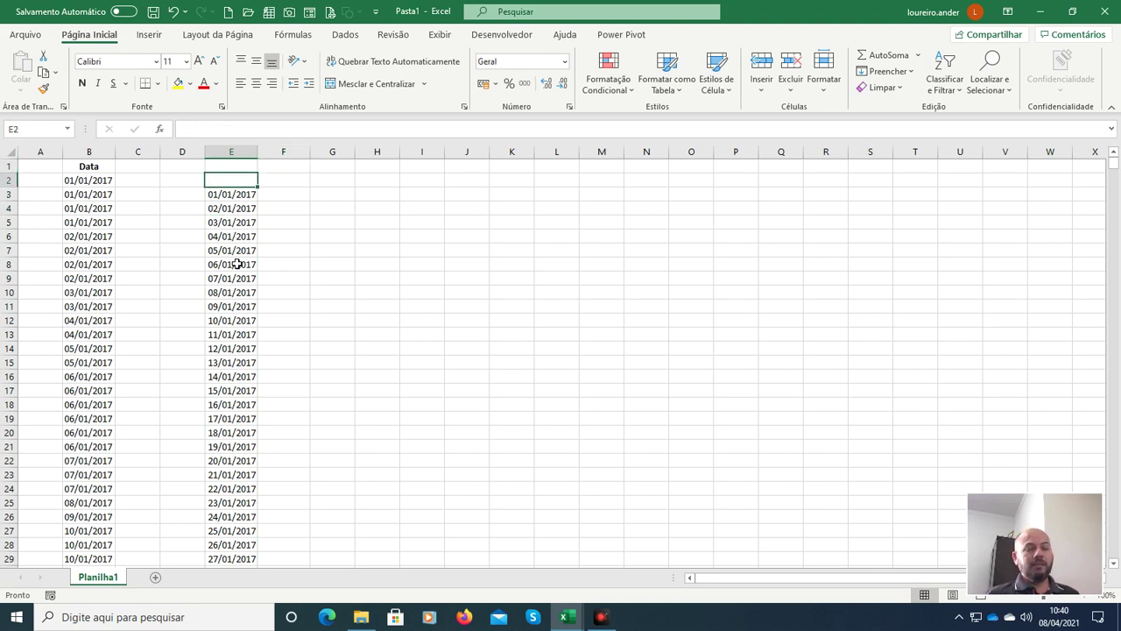
{"action": "type", "text": "Darta"}
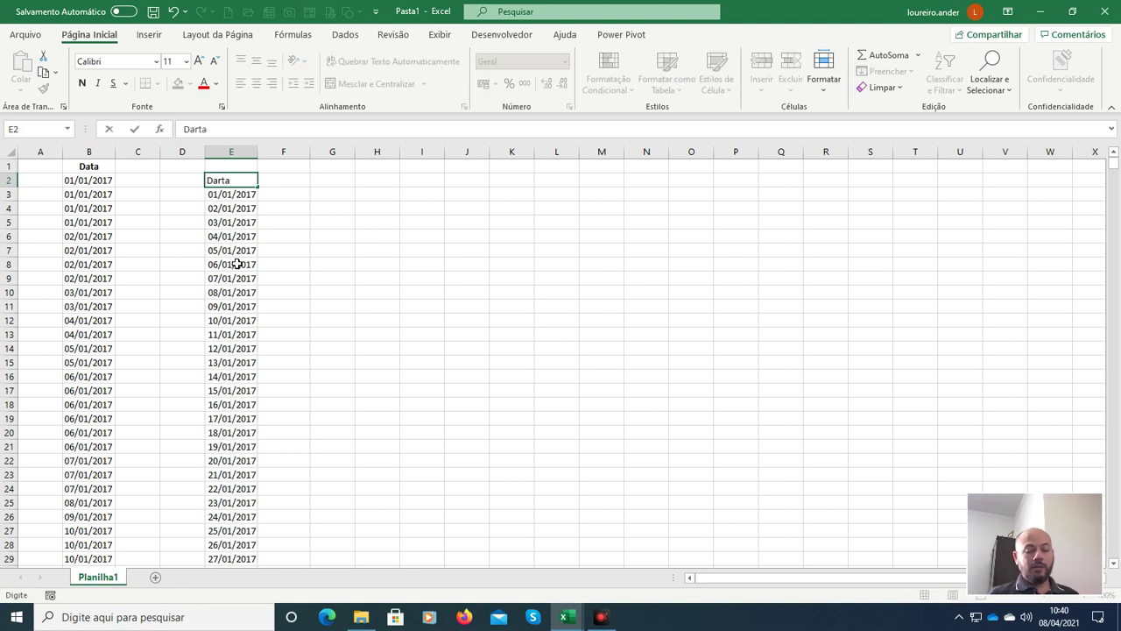
{"action": "key", "text": "BackSpace"}
{"action": "key", "text": "BackSpace"}
{"action": "type", "text": "t"}
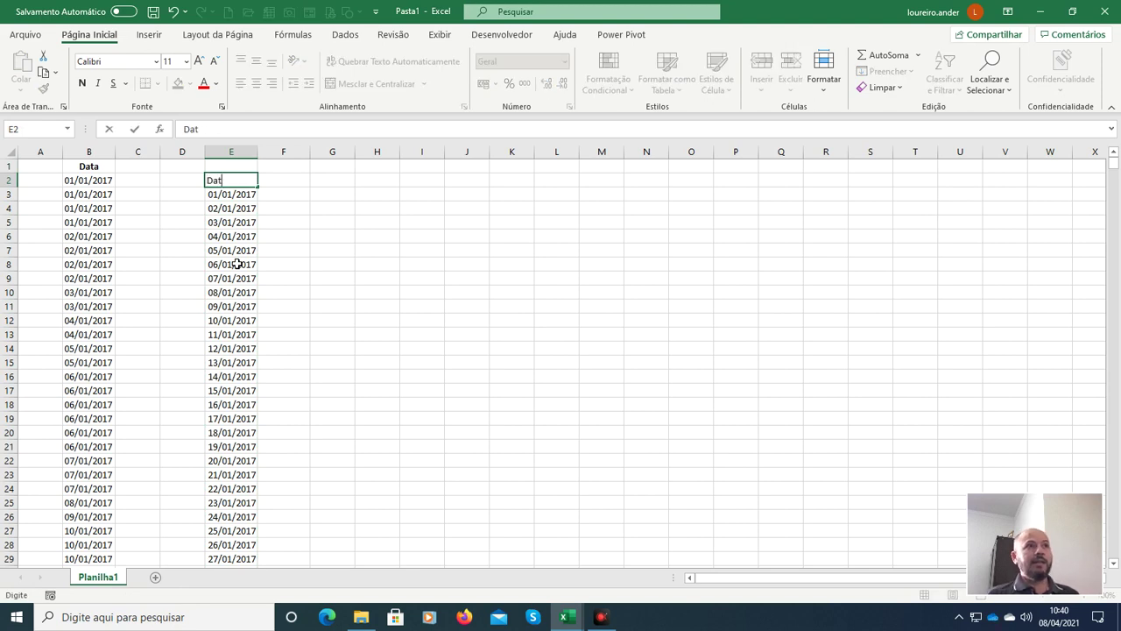
{"action": "type", "text": "a"}
{"action": "key", "text": "Return"}
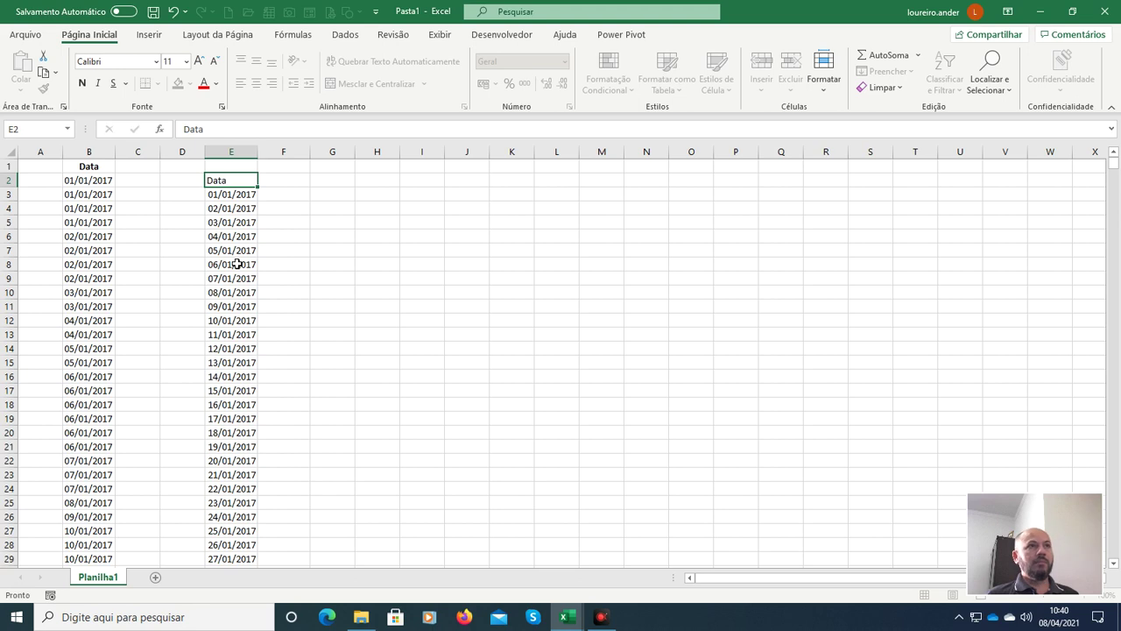
{"action": "key", "text": "Up"}
{"action": "key", "text": "ctrl+n"}
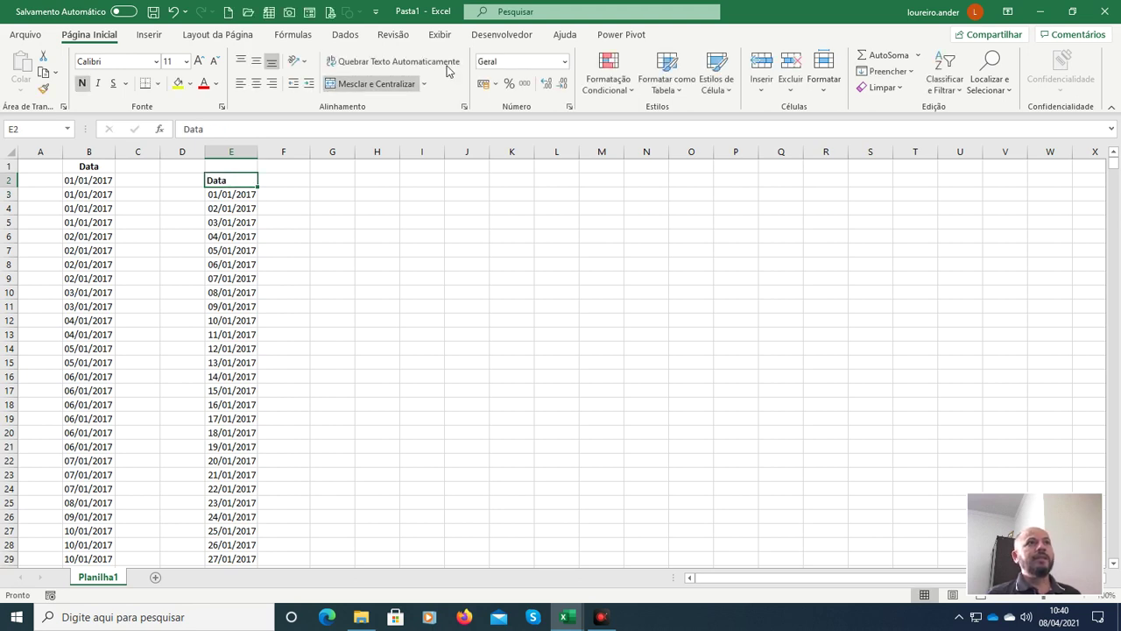
{"action": "left_click", "coordinate": [255, 84]}
{"action": "left_click", "coordinate": [344, 254]}
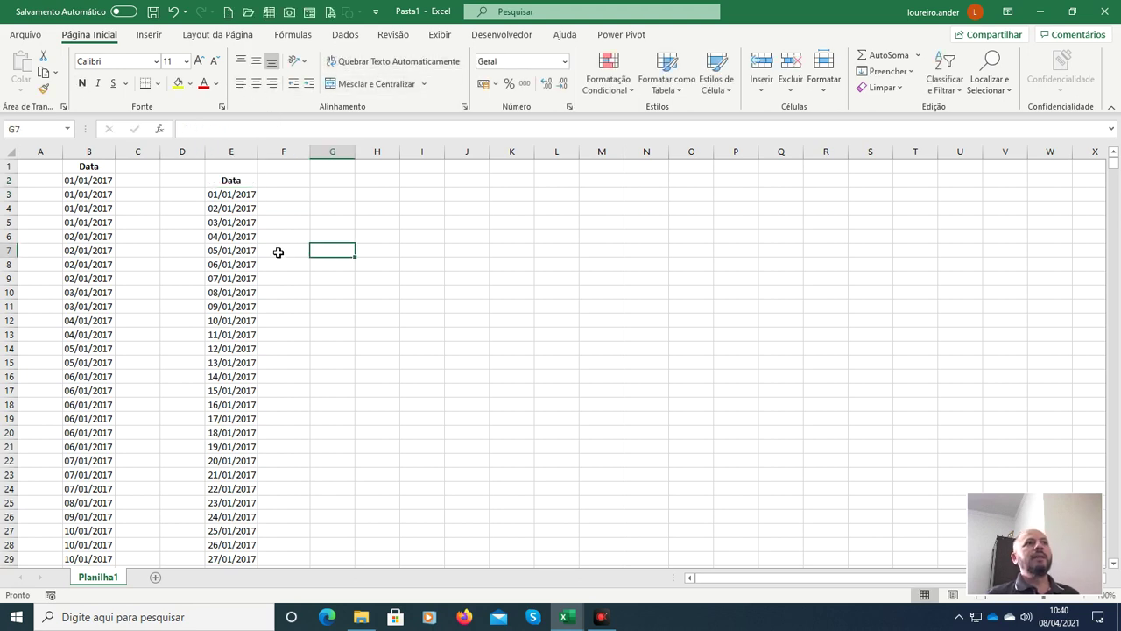
Step: Review the first consecutive dates under the Data header in column E alongside the neighbouring random dates
{"action": "left_click", "coordinate": [250, 241]}
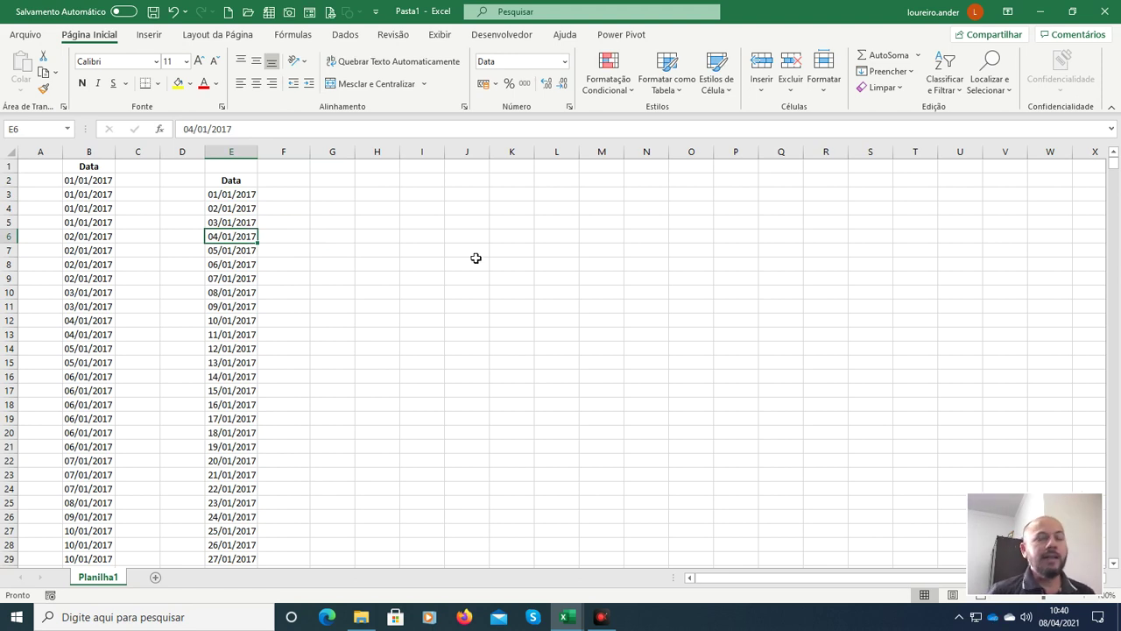
{"action": "key", "text": "Up"}
{"action": "key", "text": "Up"}
{"action": "key", "text": "Left"}
{"action": "key", "text": "Left"}
{"action": "key", "text": "Left"}
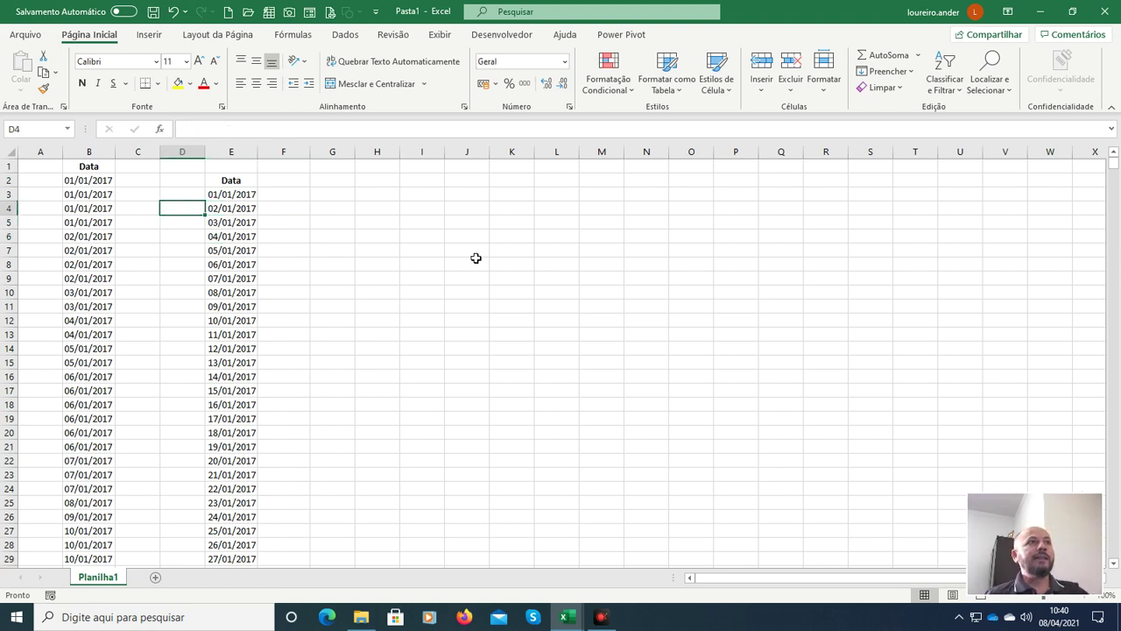
{"action": "key", "text": "Right"}
{"action": "key", "text": "Right"}
{"action": "key", "text": "Right"}
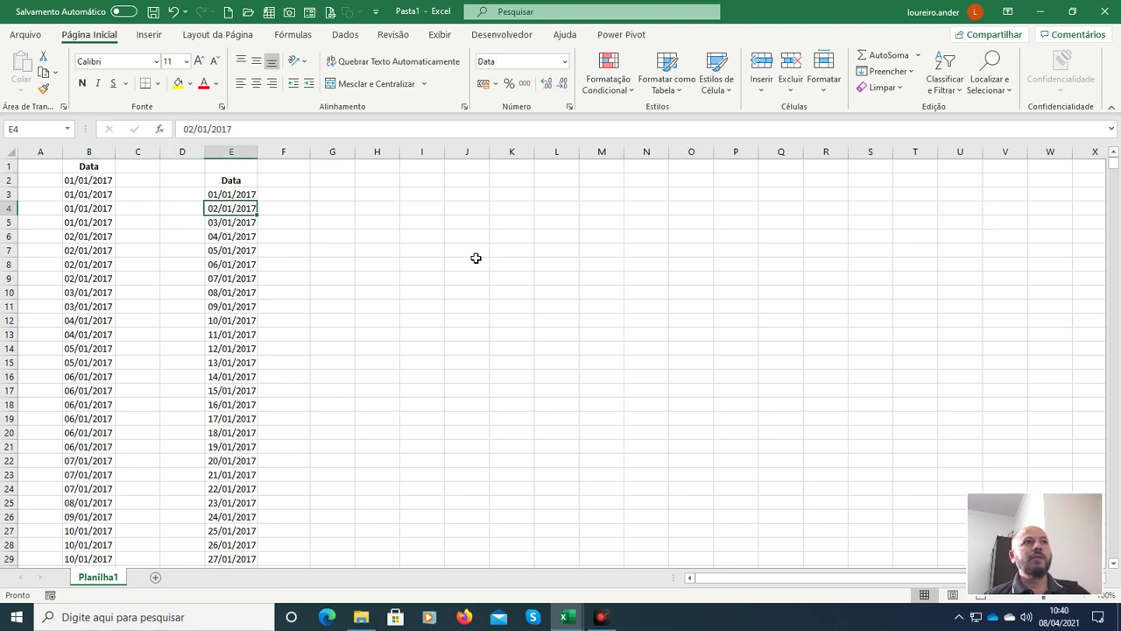
{"action": "key", "text": "Up"}
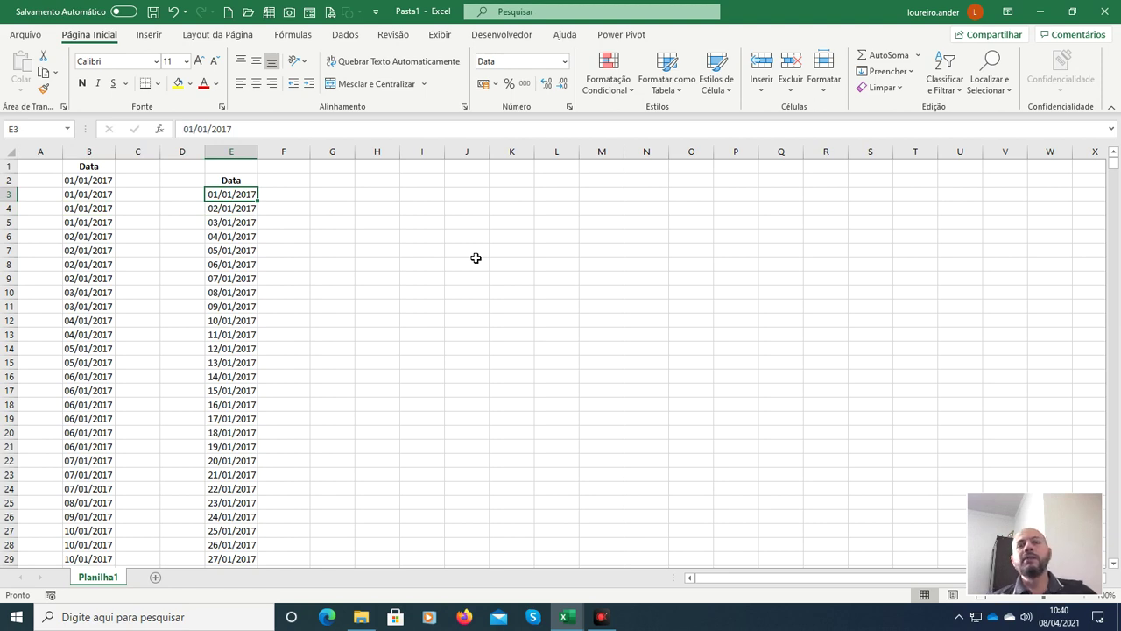
{"action": "key", "text": "Down"}
{"action": "key", "text": "Down"}
{"action": "key", "text": "Down"}
{"action": "key", "text": "Down"}
{"action": "key", "text": "Down"}
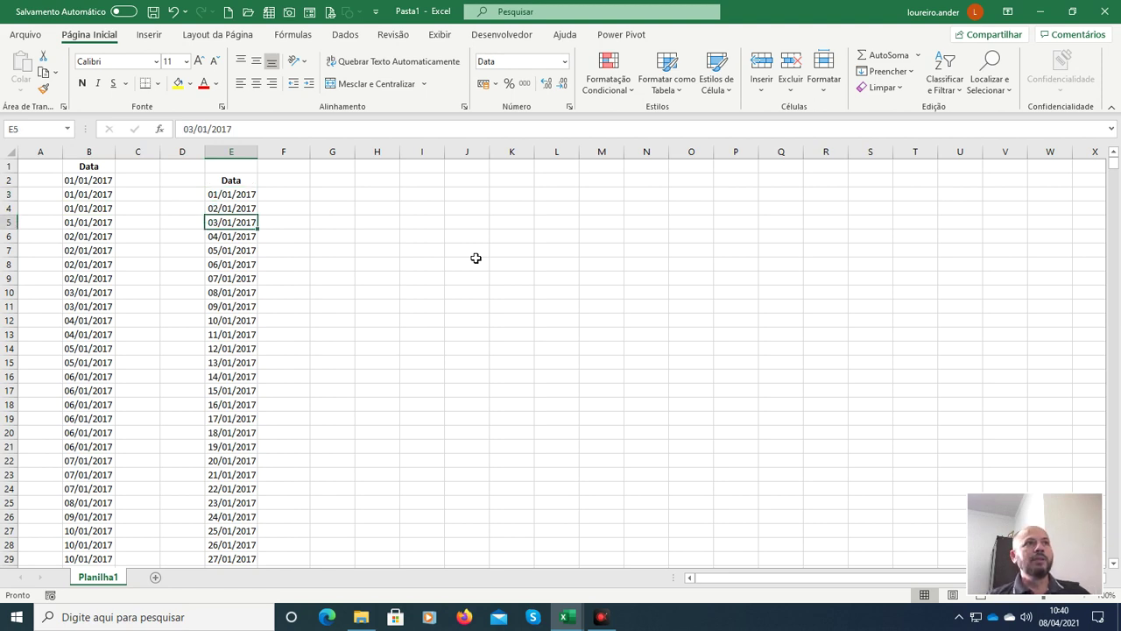
{"action": "key", "text": "Down"}
{"action": "key", "text": "Down"}
{"action": "key", "text": "Up"}
{"action": "key", "text": "Up"}
{"action": "key", "text": "Up"}
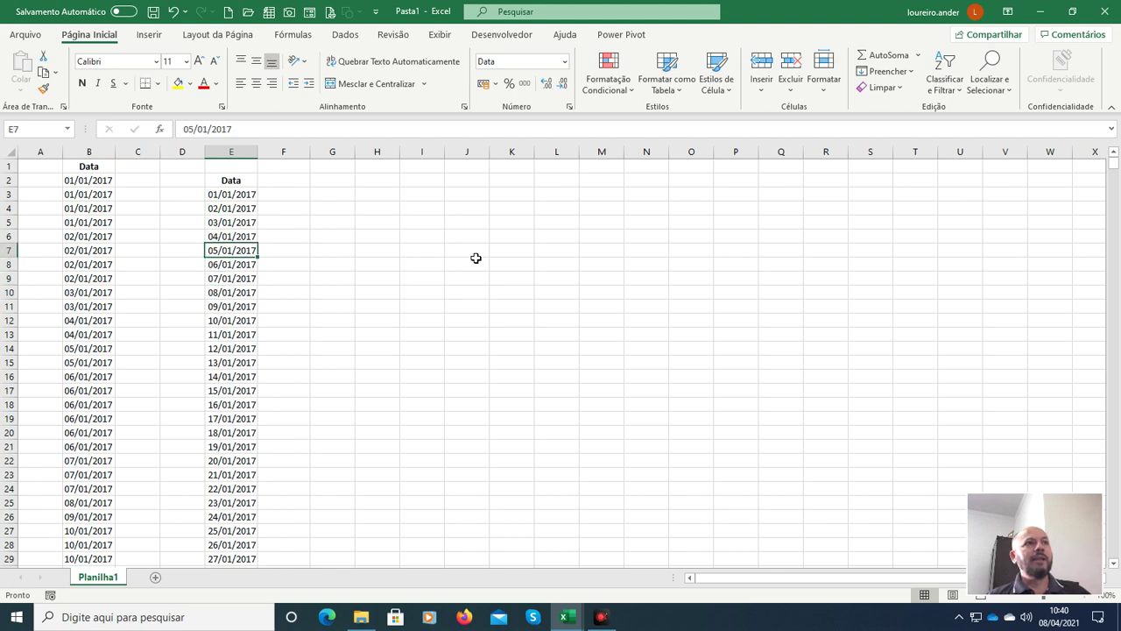
Step: Examine the first entries of the sorted random Data column in B
{"action": "key", "text": "Left"}
{"action": "key", "text": "Left"}
{"action": "key", "text": "Left"}
{"action": "key", "text": "Up"}
{"action": "key", "text": "Up"}
{"action": "key", "text": "Up"}
{"action": "key", "text": "Up"}
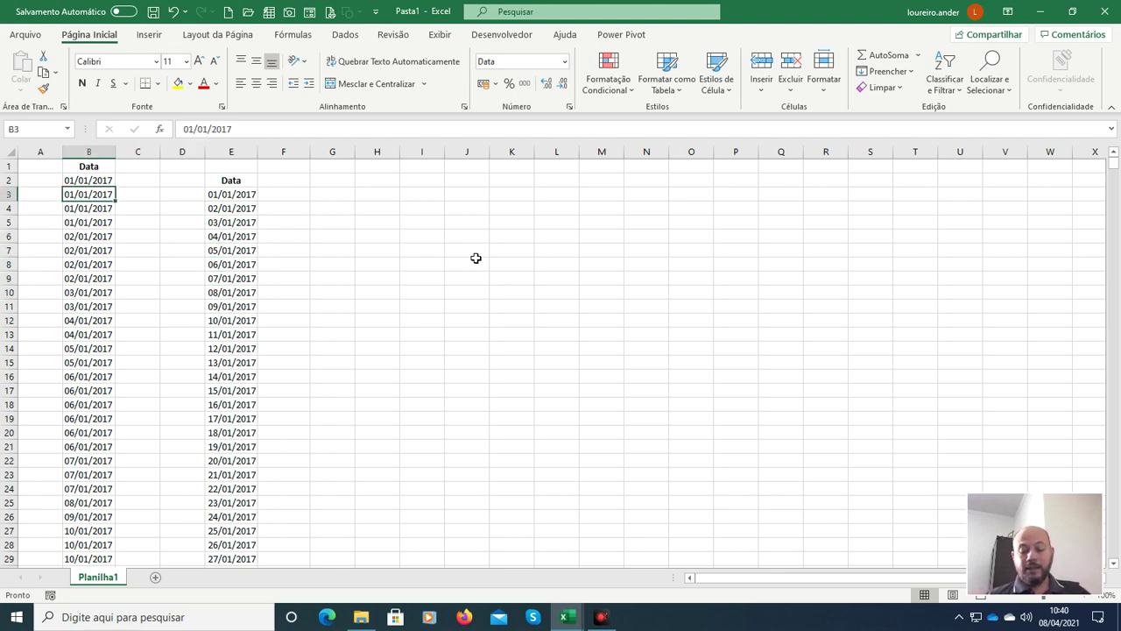
{"action": "key", "text": "Up"}
{"action": "key", "text": "Down"}
{"action": "key", "text": "Down"}
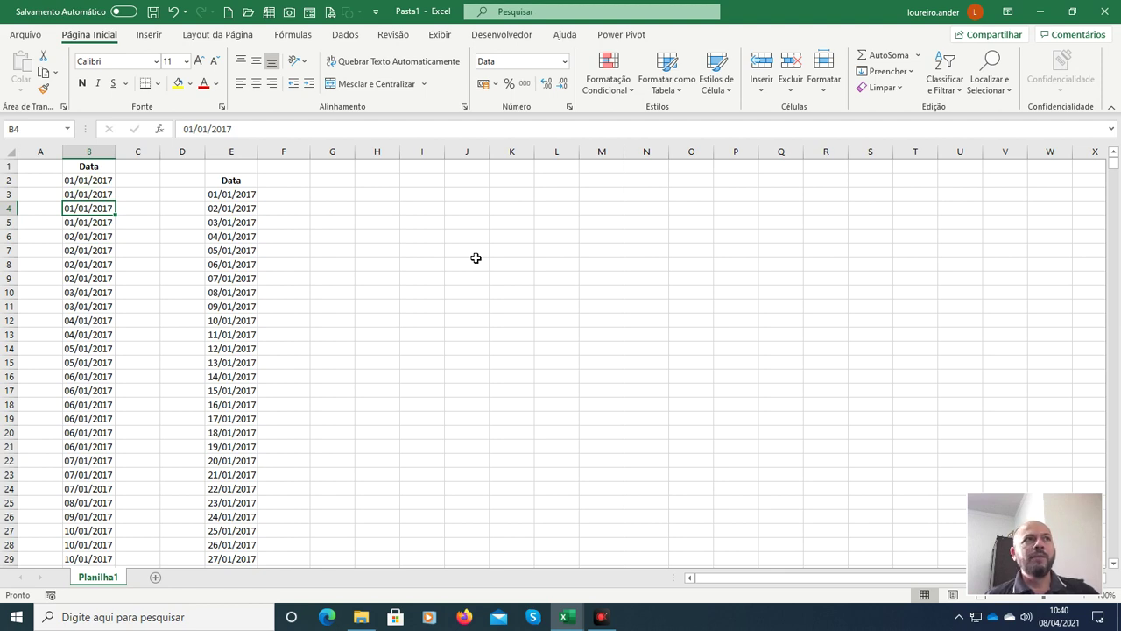
{"action": "key", "text": "Up"}
{"action": "key", "text": "Up"}
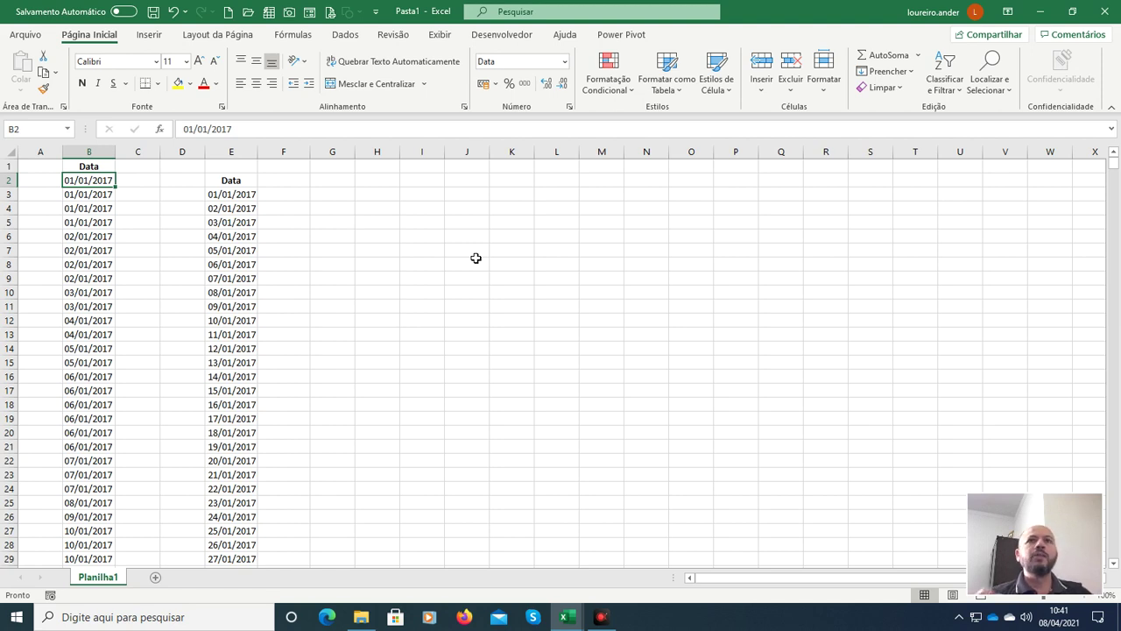
{"action": "key", "text": "Down"}
{"action": "key", "text": "Down"}
{"action": "key", "text": "Down"}
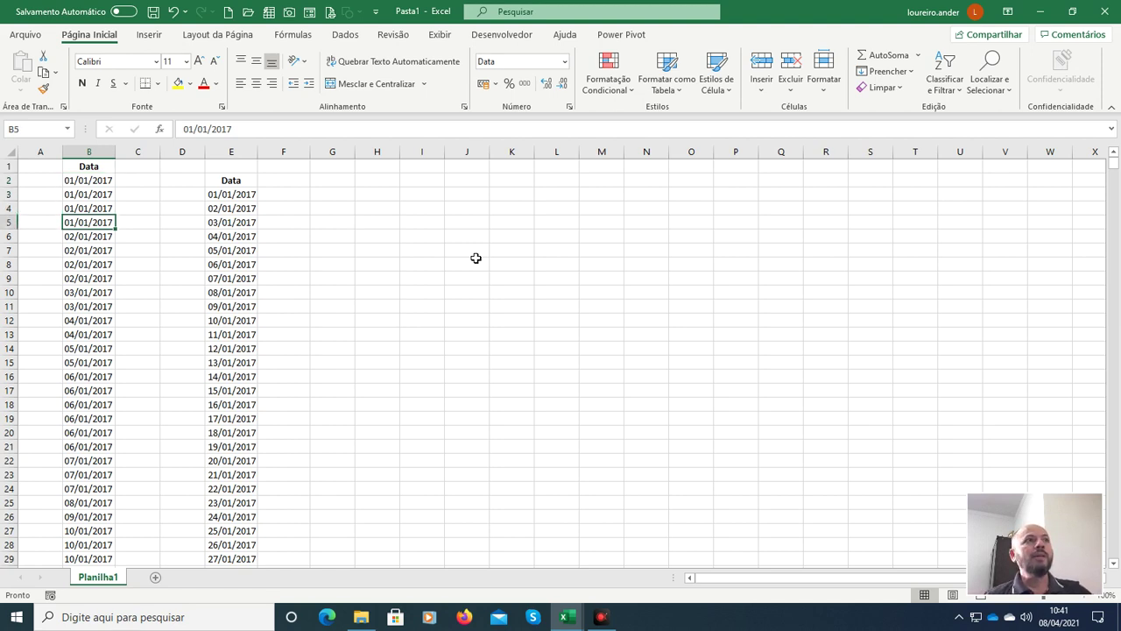
Step: Compare the start of the consecutive Data column in E with the sorted random Data column in B
{"action": "key", "text": "Right"}
{"action": "key", "text": "Right"}
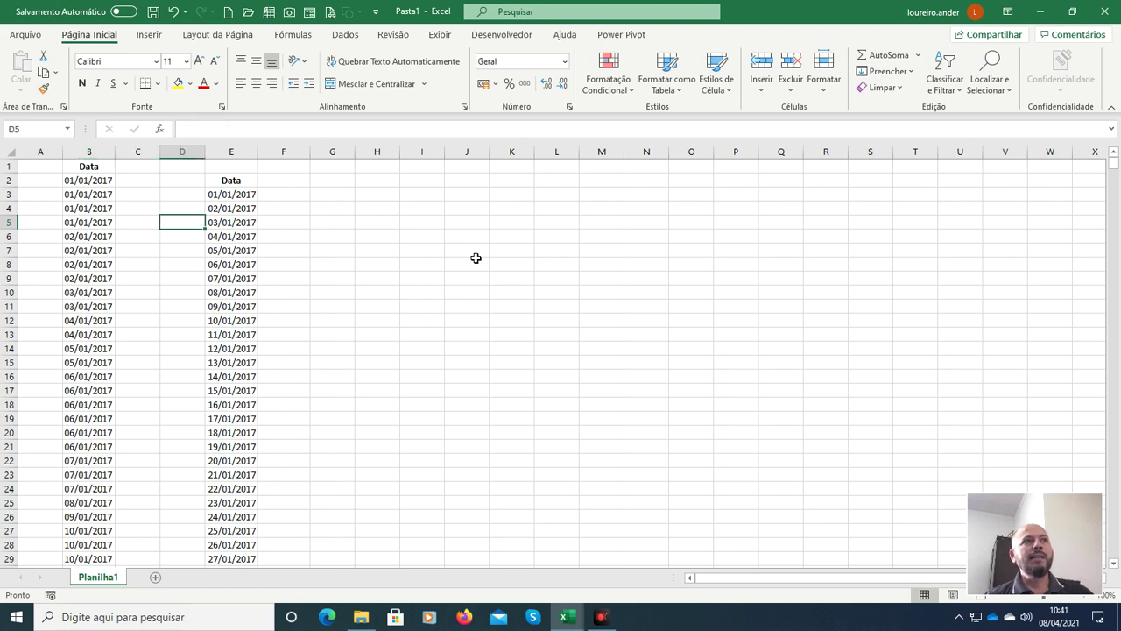
{"action": "key", "text": "Up"}
{"action": "key", "text": "Up"}
{"action": "key", "text": "Right"}
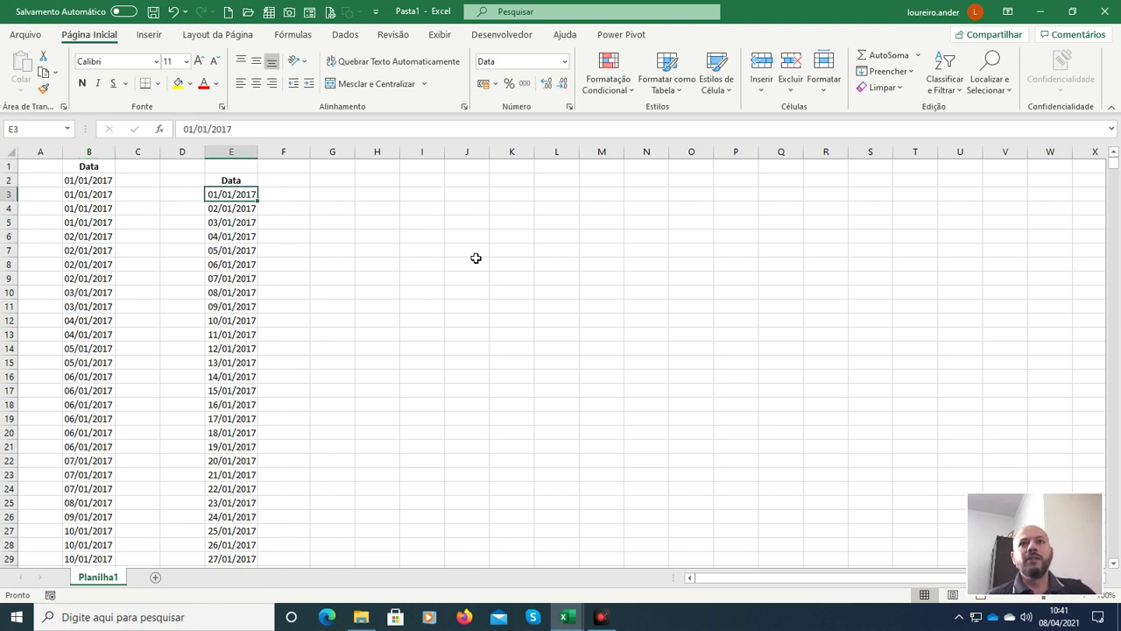
{"action": "key", "text": "Right"}
{"action": "key", "text": "Left"}
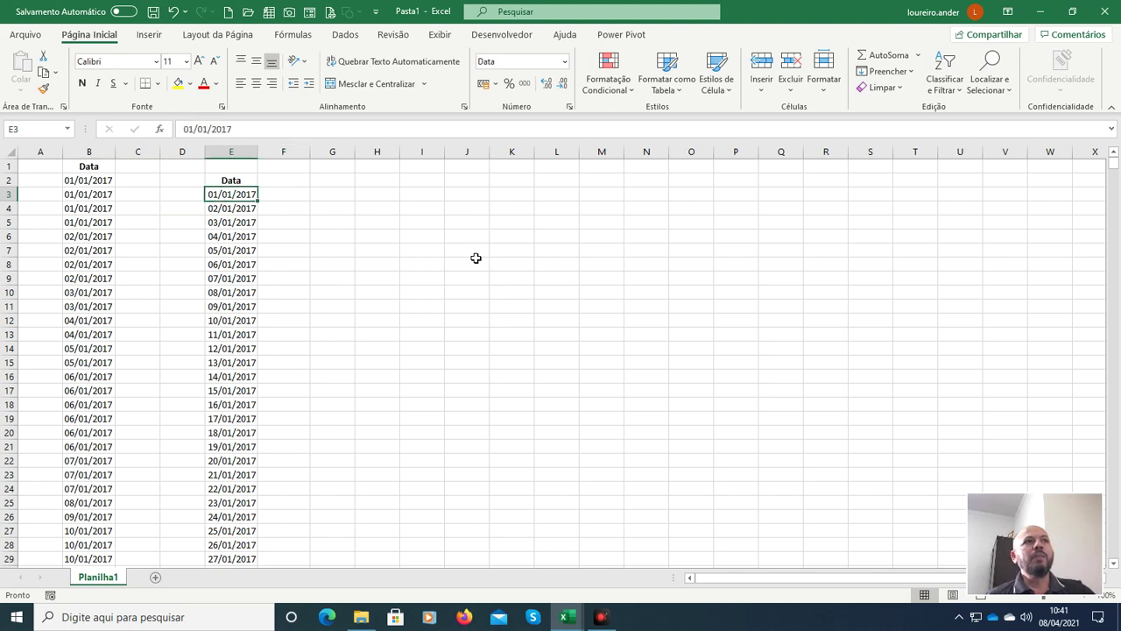
{"action": "key", "text": "Right"}
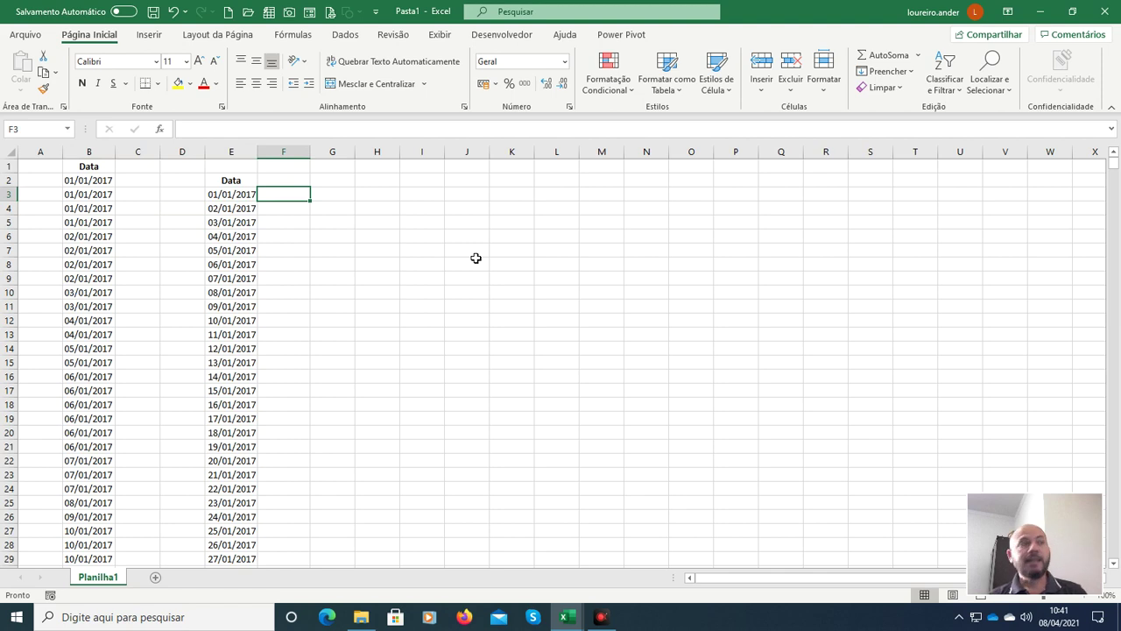
{"action": "key", "text": "Left"}
{"action": "key", "text": "Left"}
{"action": "key", "text": "Left"}
{"action": "key", "text": "Left"}
{"action": "key", "text": "Up"}
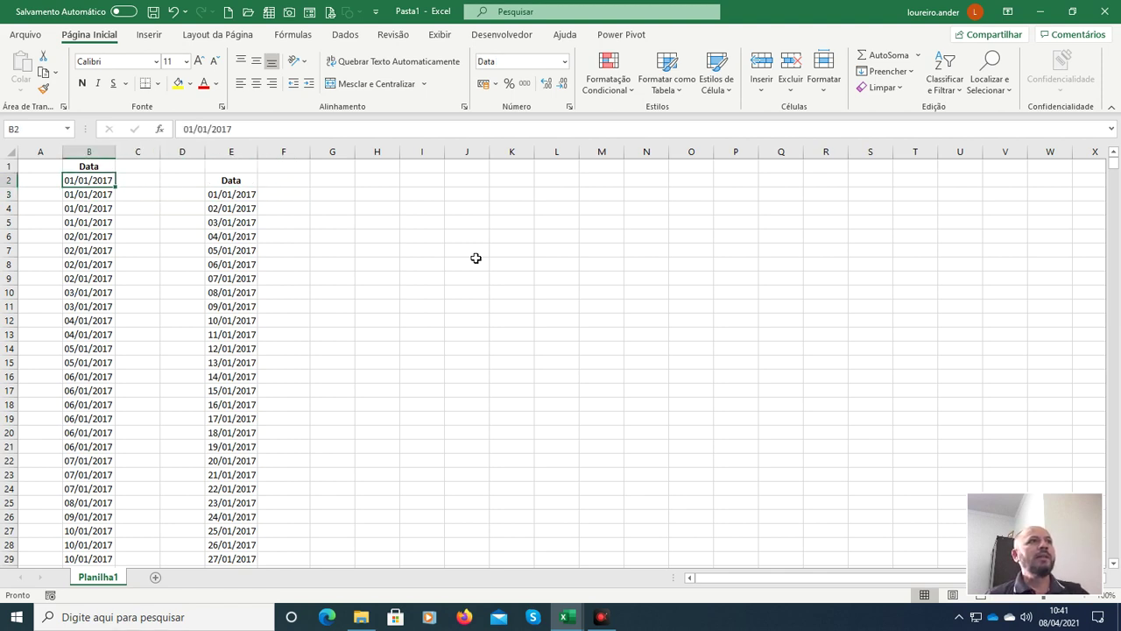
Step: Examine how dates repeat within the first rows of the sorted random Data column in B
{"action": "key", "text": "Down"}
{"action": "key", "text": "Down"}
{"action": "key", "text": "Down"}
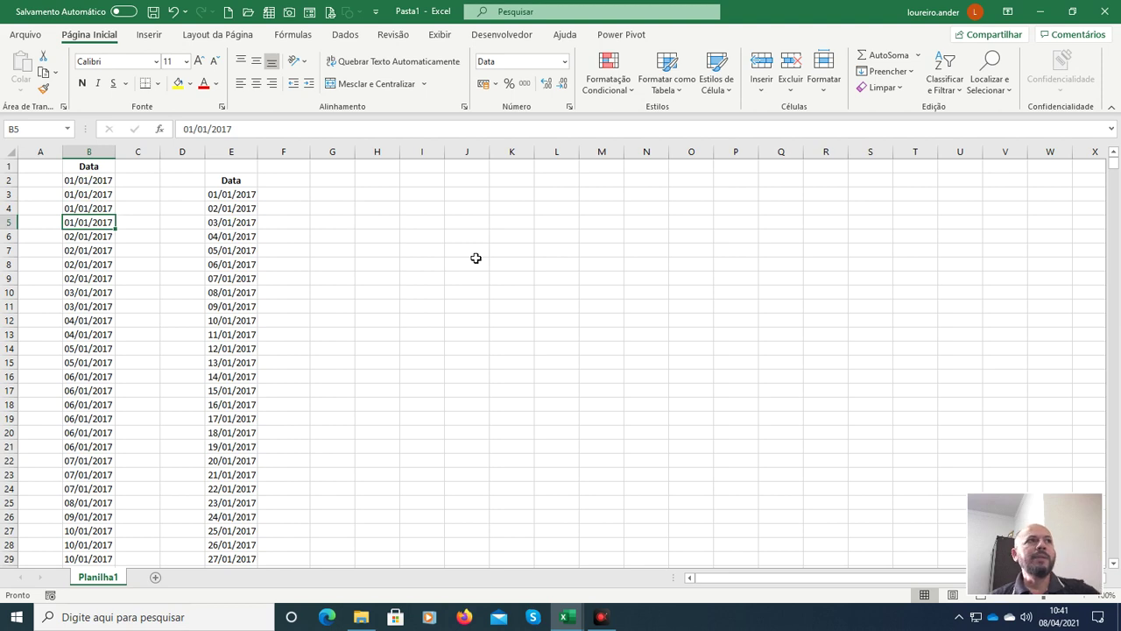
{"action": "key", "text": "Down"}
{"action": "key", "text": "Down"}
{"action": "key", "text": "Down"}
{"action": "key", "text": "Down"}
{"action": "key", "text": "Down"}
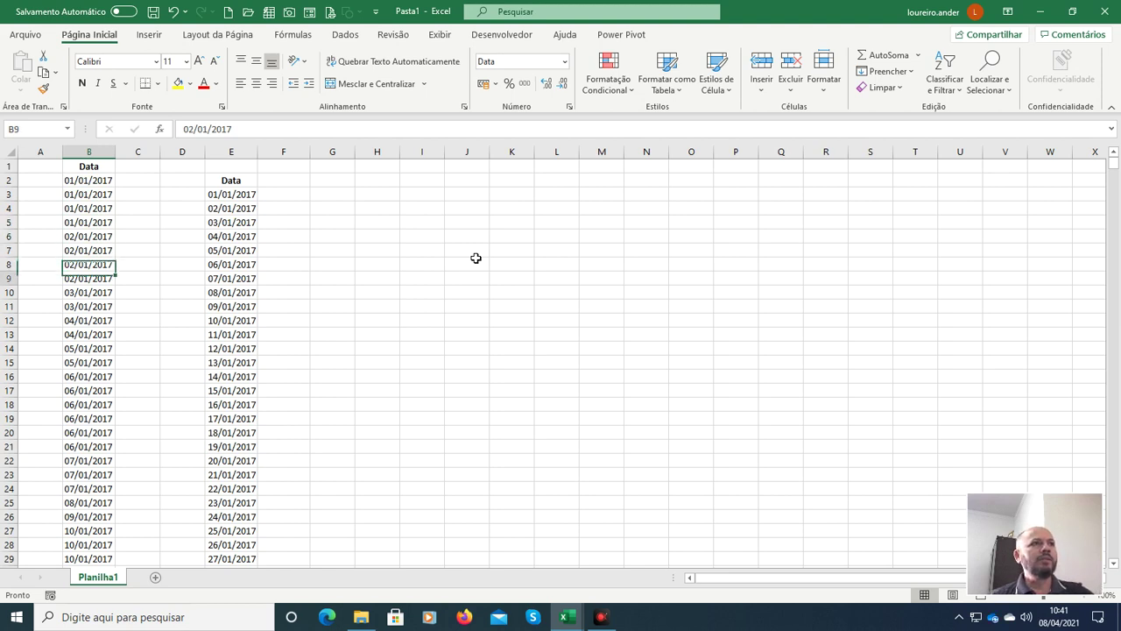
{"action": "key", "text": "Down"}
{"action": "key", "text": "Down"}
{"action": "key", "text": "Down"}
{"action": "key", "text": "Down"}
{"action": "key", "text": "Down"}
{"action": "key", "text": "Down"}
{"action": "key", "text": "Down"}
{"action": "key", "text": "Down"}
{"action": "key", "text": "Down"}
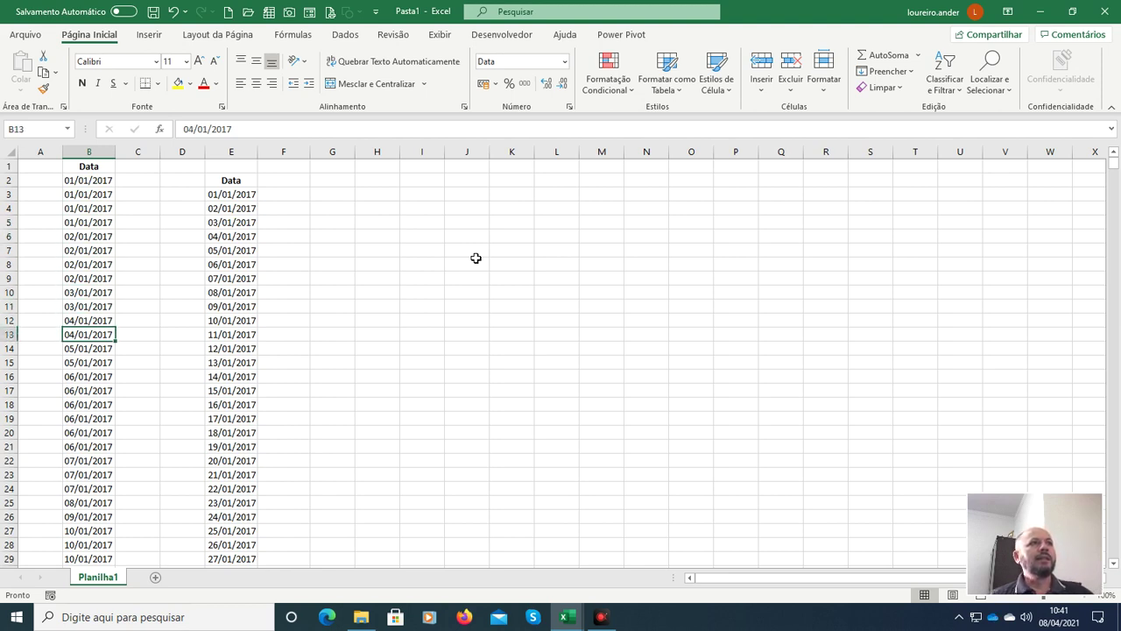
{"action": "key", "text": "Down"}
{"action": "key", "text": "Down"}
{"action": "key", "text": "Down"}
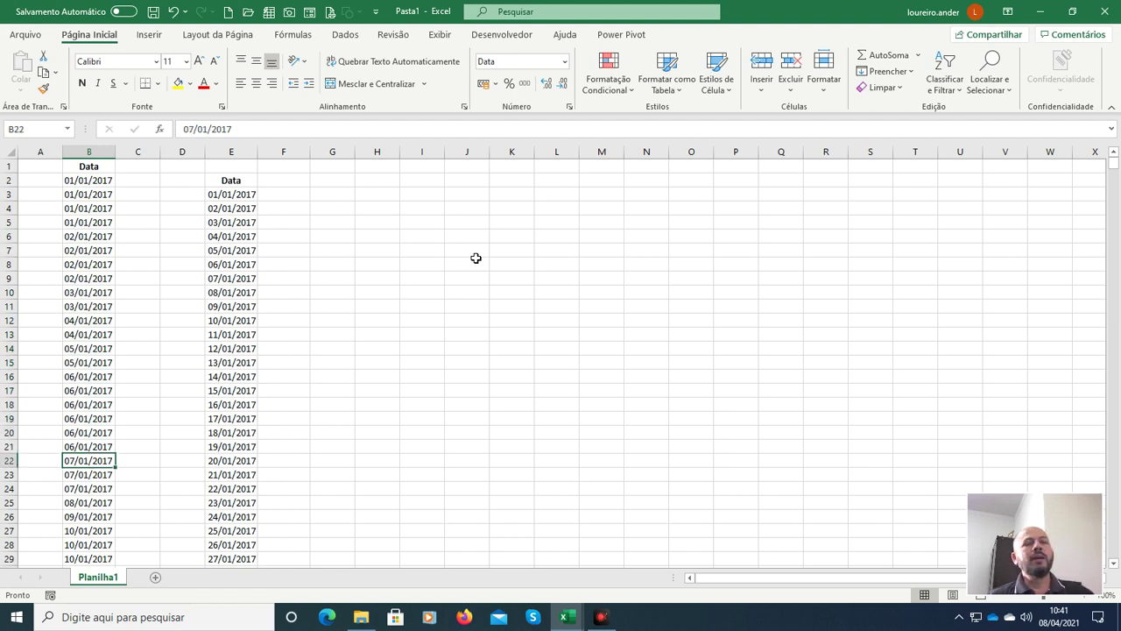
{"action": "key", "text": "Up"}
{"action": "key", "text": "Up"}
{"action": "key", "text": "Up"}
{"action": "key", "text": "Up"}
{"action": "key", "text": "Up"}
{"action": "key", "text": "Up"}
{"action": "key", "text": "Up"}
{"action": "key", "text": "Up"}
{"action": "key", "text": "Up"}
{"action": "key", "text": "Up"}
{"action": "key", "text": "Up"}
{"action": "key", "text": "Up"}
{"action": "key", "text": "Up"}
{"action": "key", "text": "Up"}
{"action": "key", "text": "Up"}
{"action": "key", "text": "Up"}
{"action": "key", "text": "Up"}
{"action": "key", "text": "Up"}
{"action": "key", "text": "Up"}
{"action": "key", "text": "Up"}
{"action": "key", "text": "Up"}
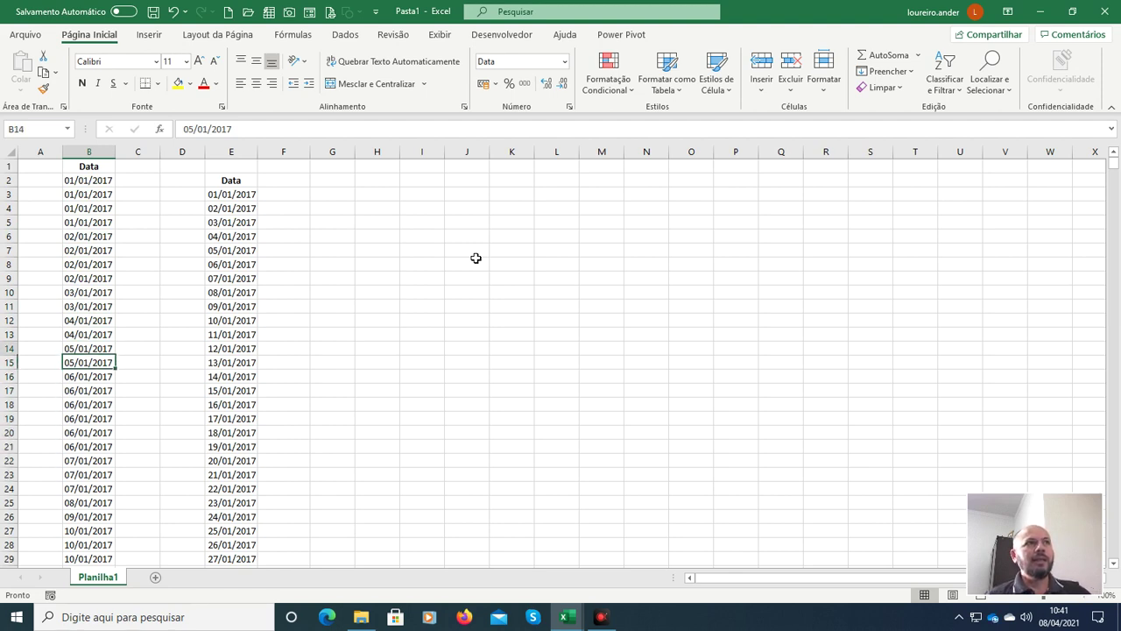
{"action": "key", "text": "Down"}
{"action": "key", "text": "Down"}
{"action": "key", "text": "Down"}
{"action": "key", "text": "Down"}
{"action": "key", "text": "Down"}
{"action": "key", "text": "Down"}
{"action": "key", "text": "Down"}
{"action": "key", "text": "Down"}
{"action": "key", "text": "Down"}
{"action": "key", "text": "Down"}
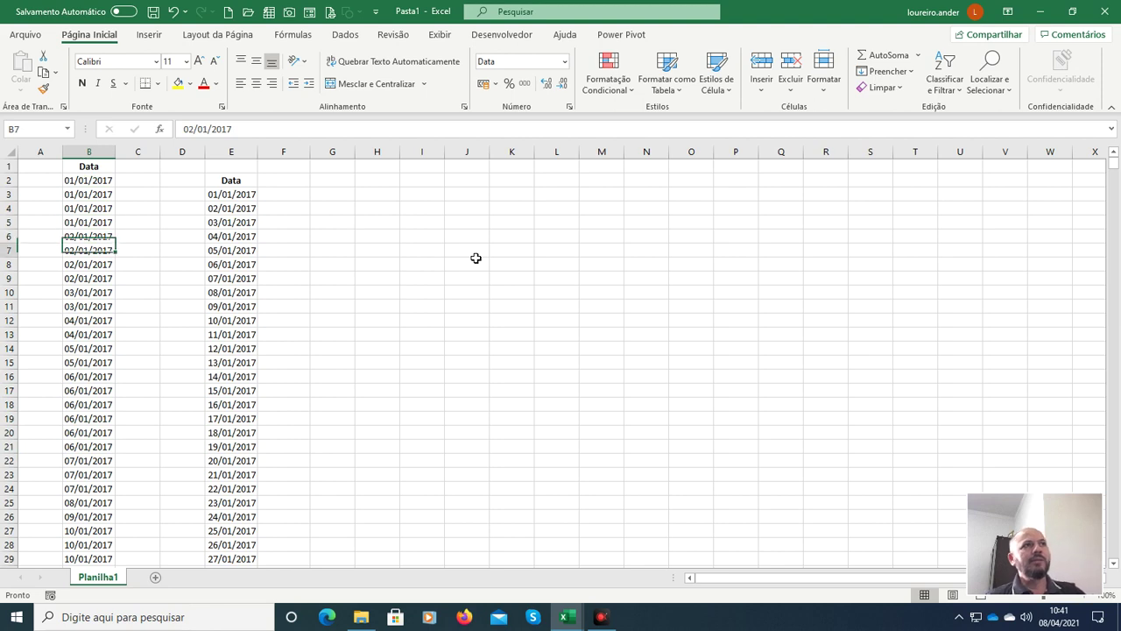
{"action": "key", "text": "Down"}
{"action": "key", "text": "Down"}
{"action": "key", "text": "Down"}
{"action": "key", "text": "Down"}
{"action": "key", "text": "Up"}
{"action": "key", "text": "Up"}
{"action": "key", "text": "Up"}
{"action": "key", "text": "Up"}
{"action": "key", "text": "Up"}
{"action": "key", "text": "Up"}
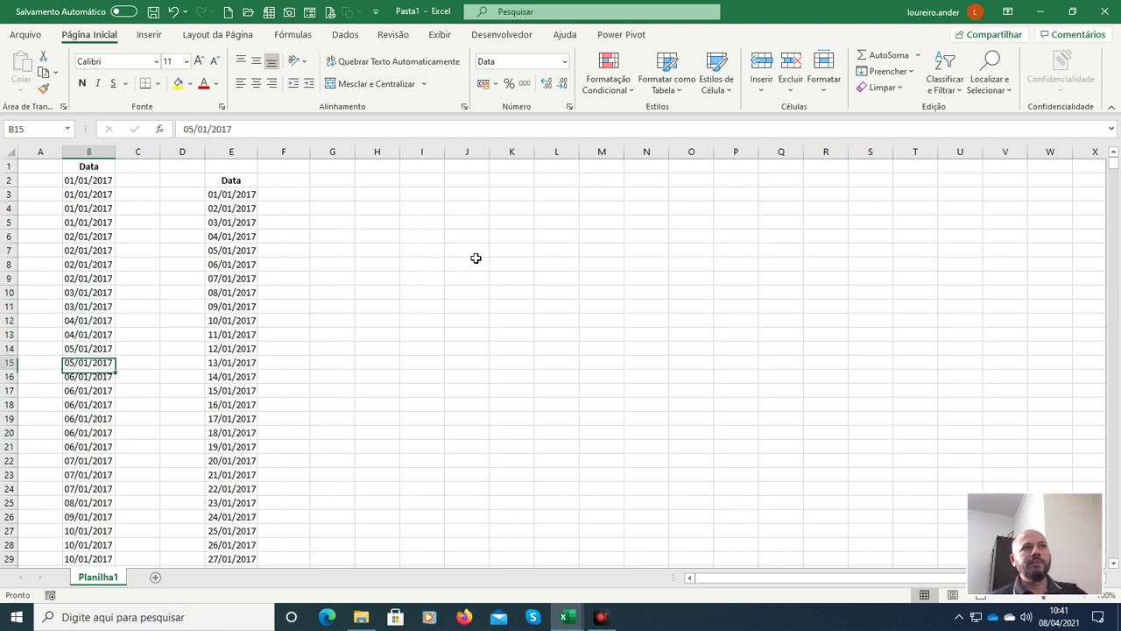
{"action": "key", "text": "Up"}
{"action": "key", "text": "Up"}
{"action": "key", "text": "Up"}
{"action": "key", "text": "Up"}
{"action": "key", "text": "Up"}
{"action": "key", "text": "Up"}
{"action": "key", "text": "Up"}
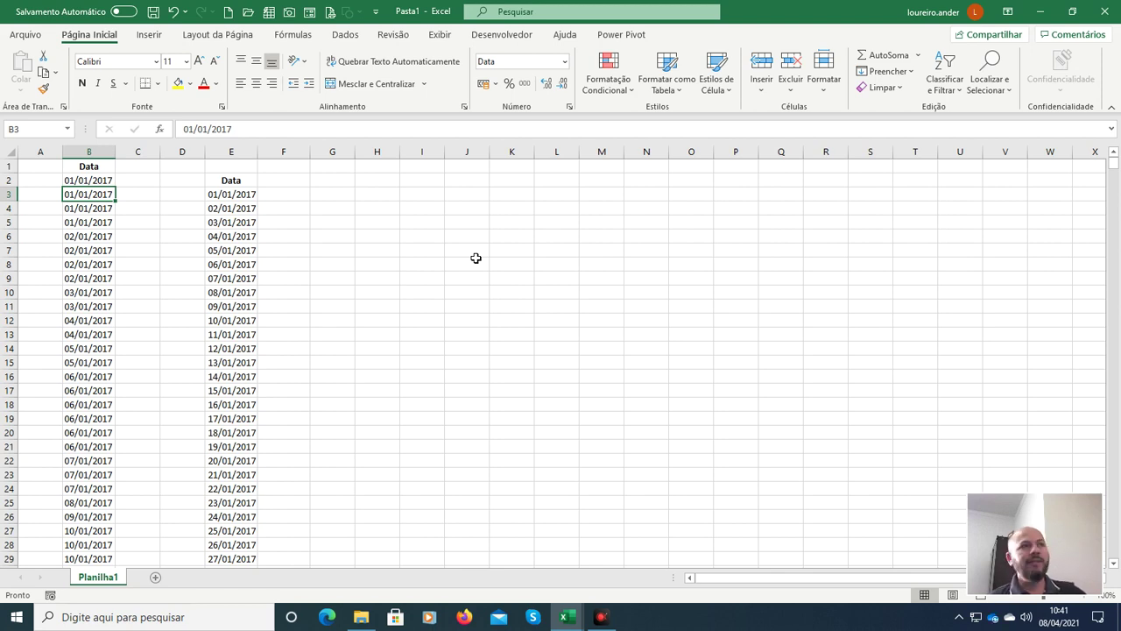
{"action": "key", "text": "Down"}
{"action": "key", "text": "Down"}
{"action": "key", "text": "Down"}
{"action": "key", "text": "Down"}
{"action": "key", "text": "Down"}
{"action": "key", "text": "Down"}
{"action": "key", "text": "Down"}
{"action": "key", "text": "Down"}
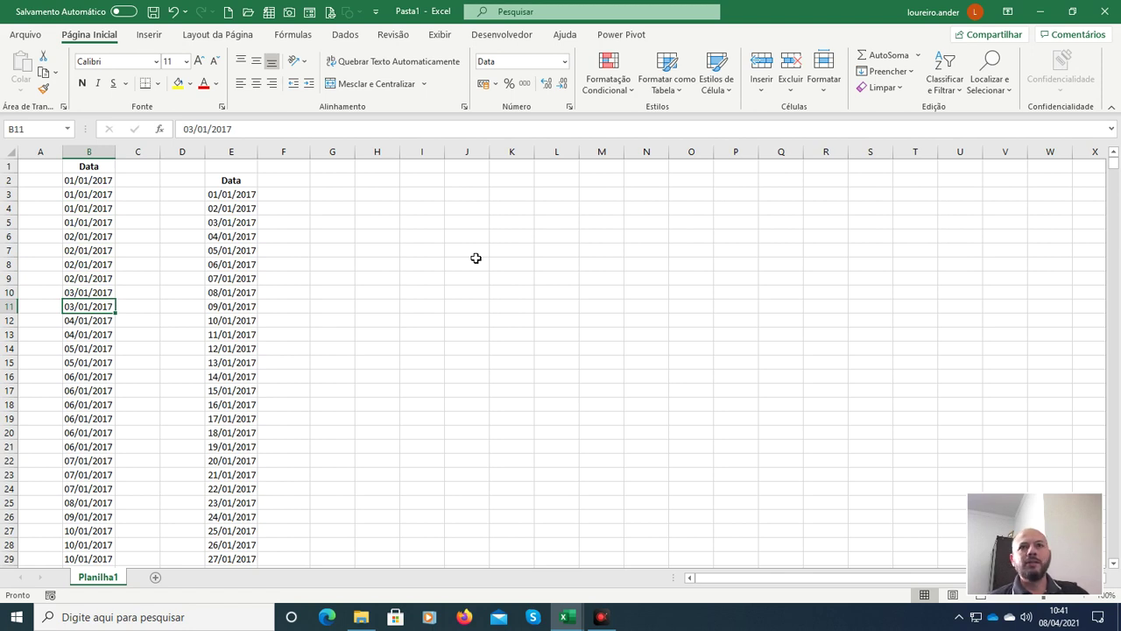
Step: Review the first entries of the consecutive date series in column E for repeated days
{"action": "key", "text": "Right"}
{"action": "key", "text": "Right"}
{"action": "key", "text": "Right"}
{"action": "key", "text": "Up"}
{"action": "key", "text": "Up"}
{"action": "key", "text": "Up"}
{"action": "key", "text": "Up"}
{"action": "key", "text": "Up"}
{"action": "key", "text": "Up"}
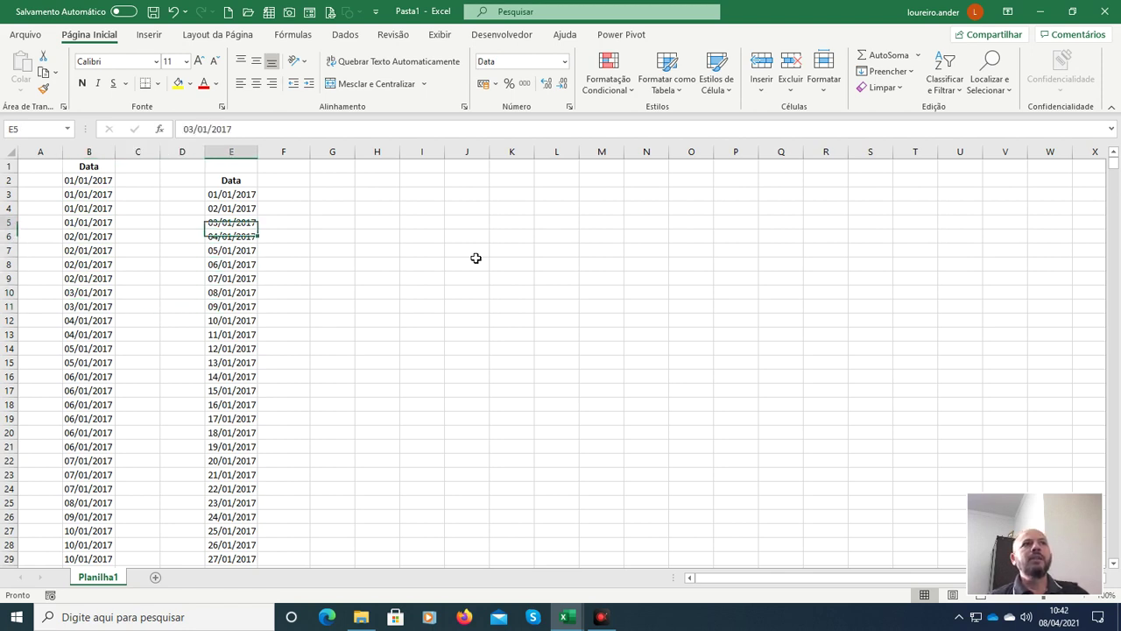
{"action": "key", "text": "Up"}
{"action": "key", "text": "Up"}
{"action": "key", "text": "Down"}
{"action": "key", "text": "Down"}
{"action": "key", "text": "Down"}
{"action": "key", "text": "Down"}
{"action": "key", "text": "Down"}
{"action": "key", "text": "Down"}
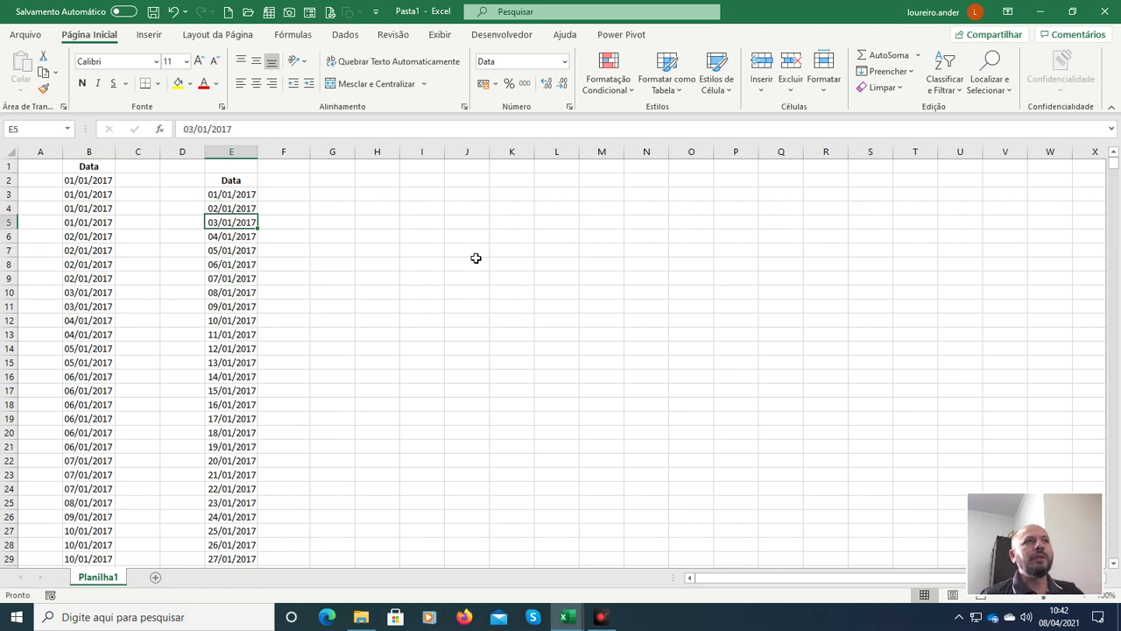
{"action": "key", "text": "Up"}
{"action": "key", "text": "Up"}
{"action": "key", "text": "Up"}
{"action": "key", "text": "Up"}
{"action": "key", "text": "Up"}
{"action": "key", "text": "Up"}
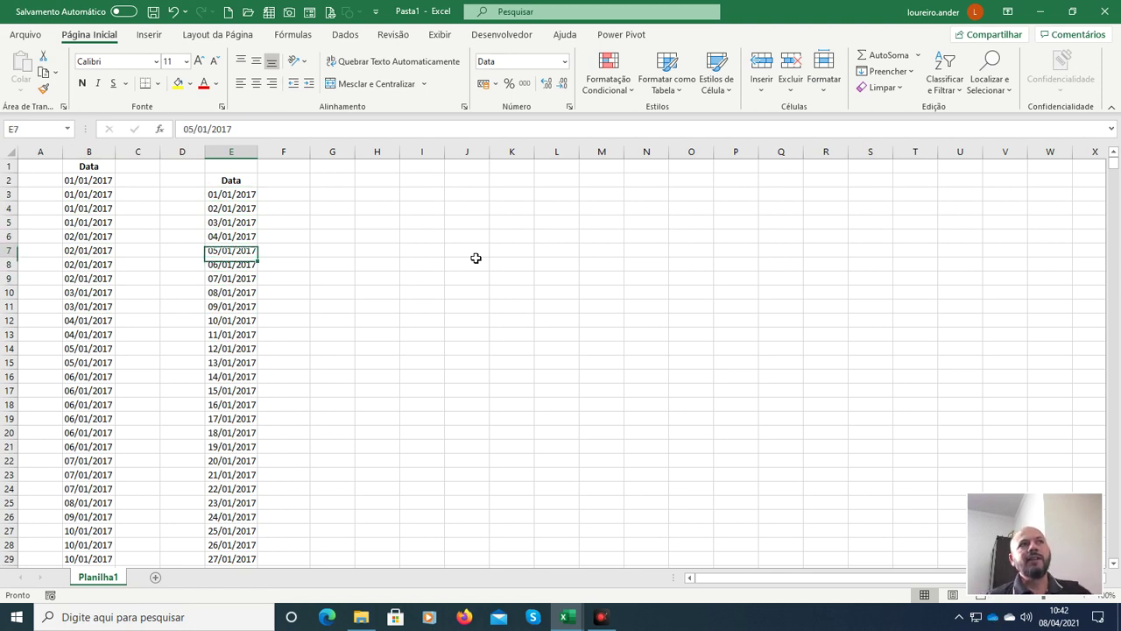
{"action": "key", "text": "Down"}
{"action": "key", "text": "Down"}
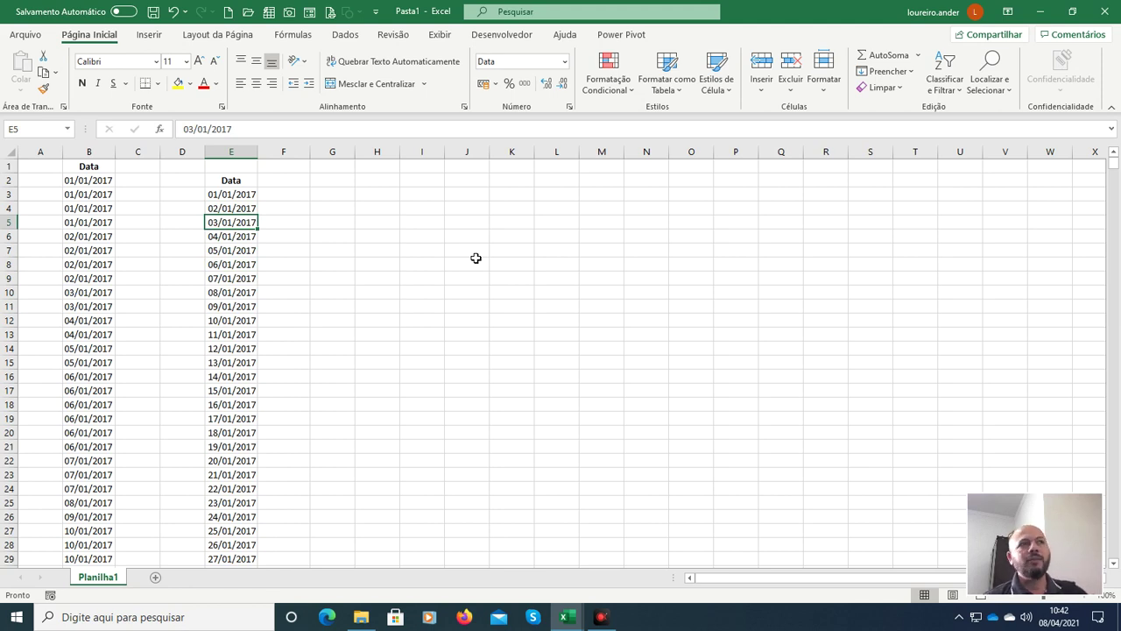
Step: Close the Pasta1 workbook without saving its changes and return to the Projeto Dashboard workbook
{"action": "key", "text": "Left"}
{"action": "key", "text": "Left"}
{"action": "key", "text": "Left"}
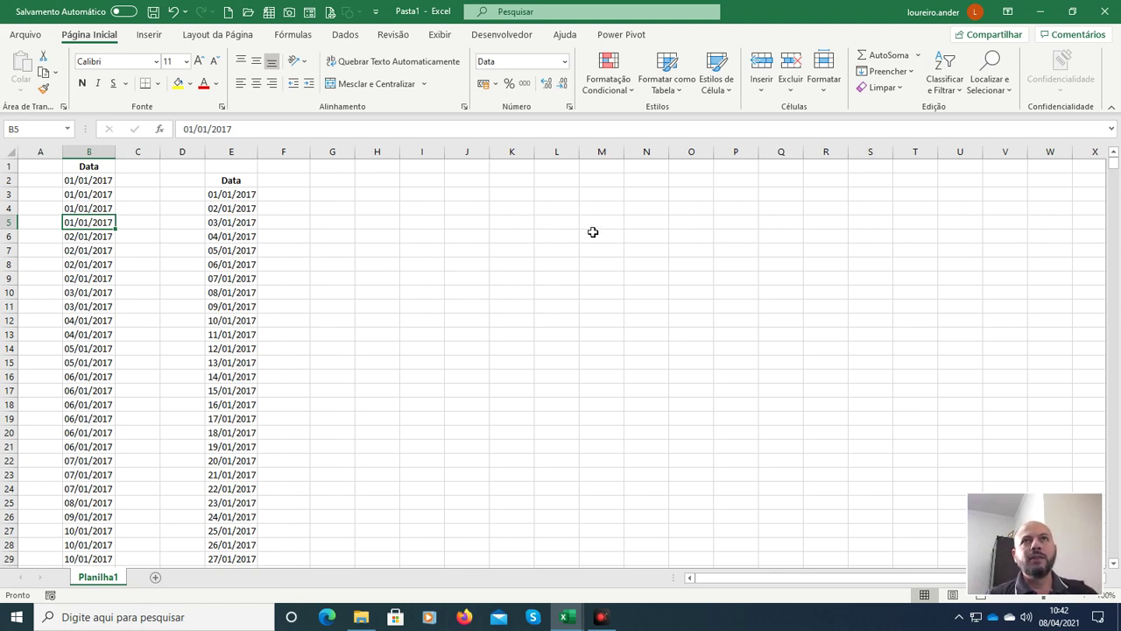
{"action": "left_click", "coordinate": [1109, 9]}
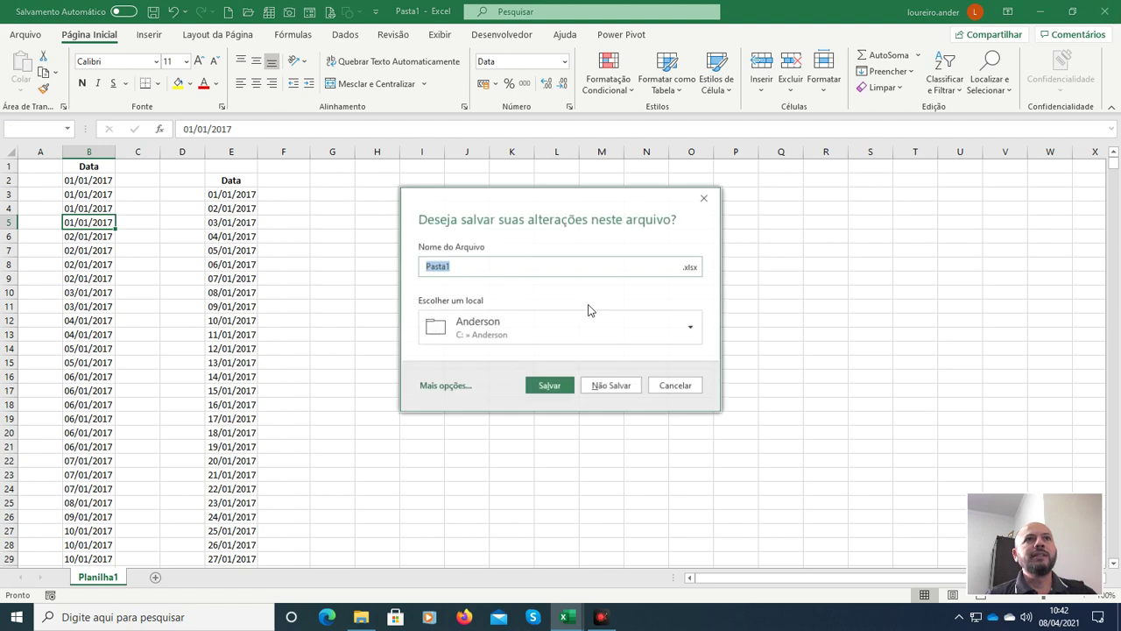
{"action": "left_click", "coordinate": [615, 394]}
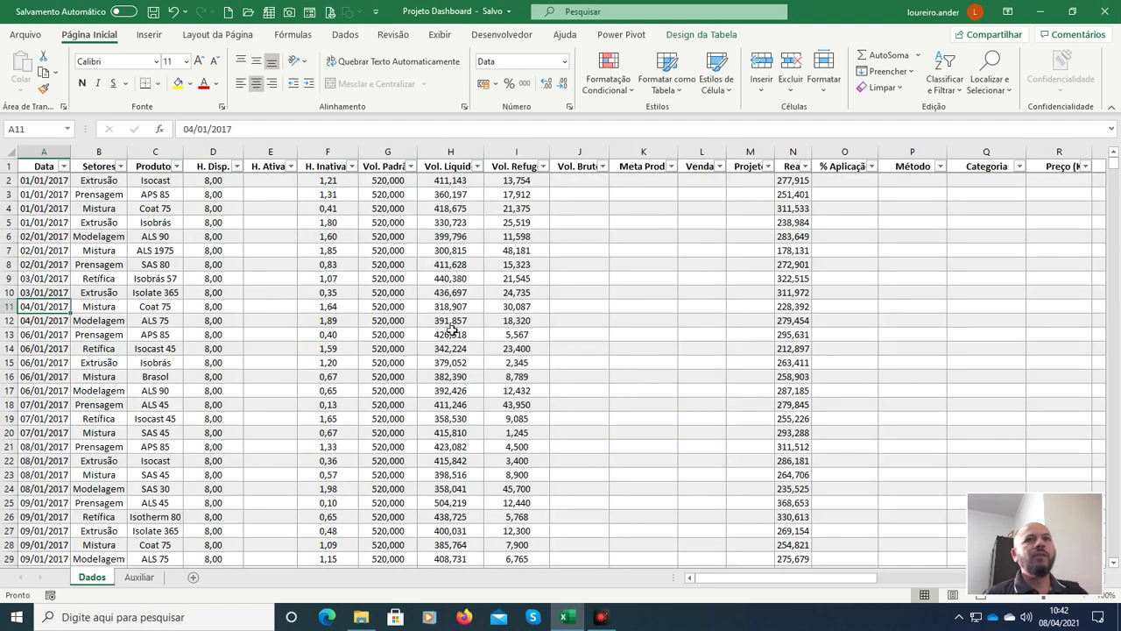
Step: Examine the first entries of the Data, Setores and Produto columns on the Dados sheet
{"action": "left_click", "coordinate": [295, 225]}
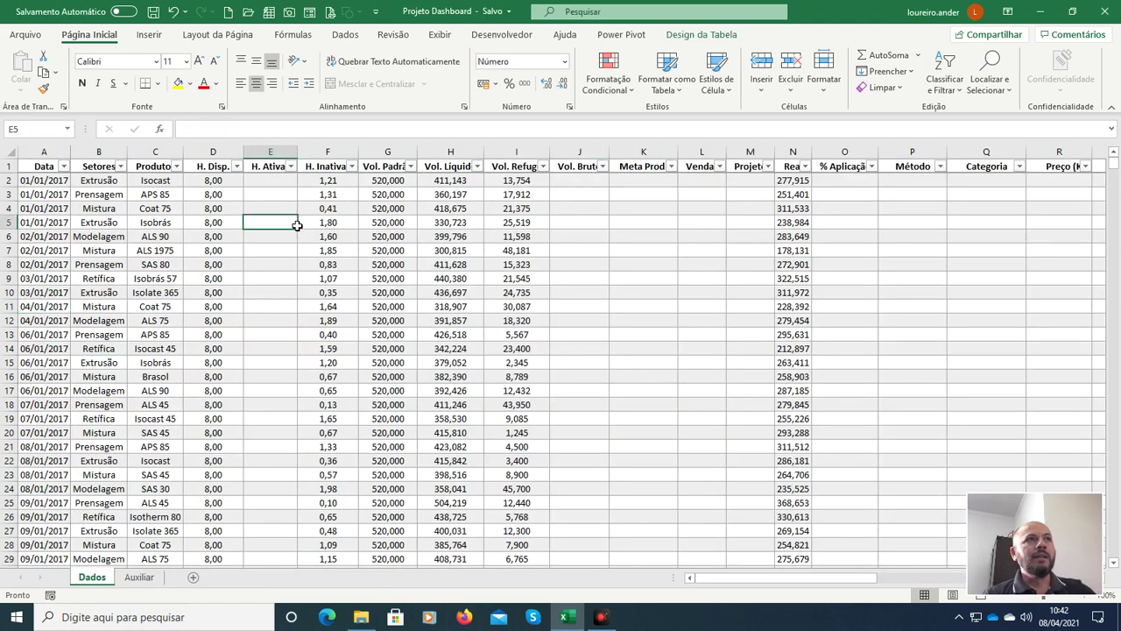
{"action": "left_click", "coordinate": [58, 210]}
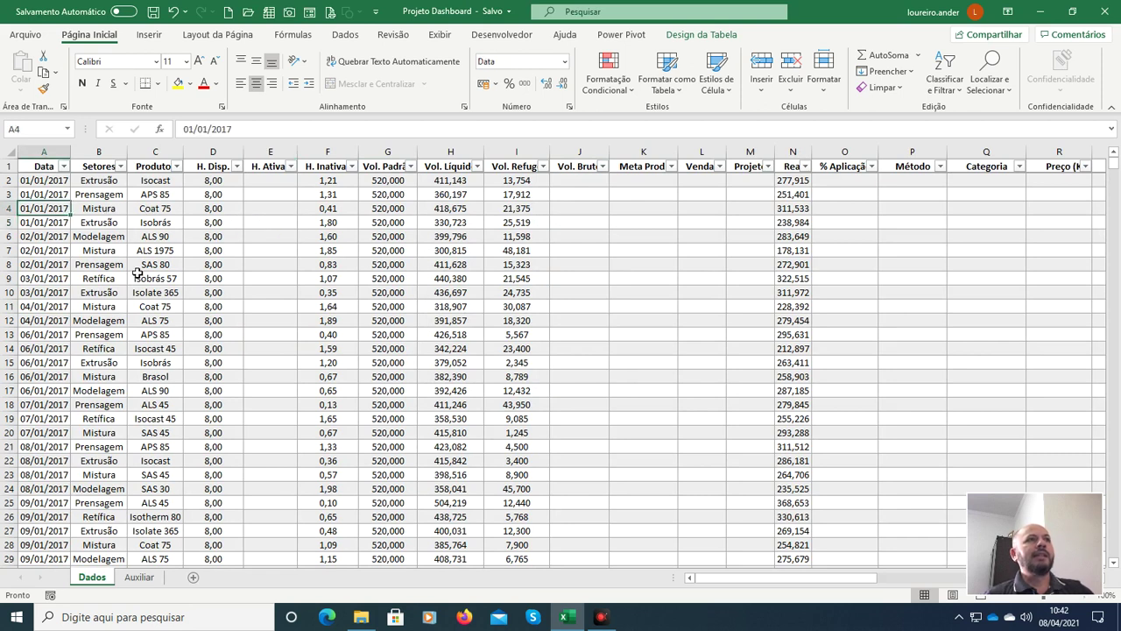
{"action": "key", "text": "Up"}
{"action": "key", "text": "Up"}
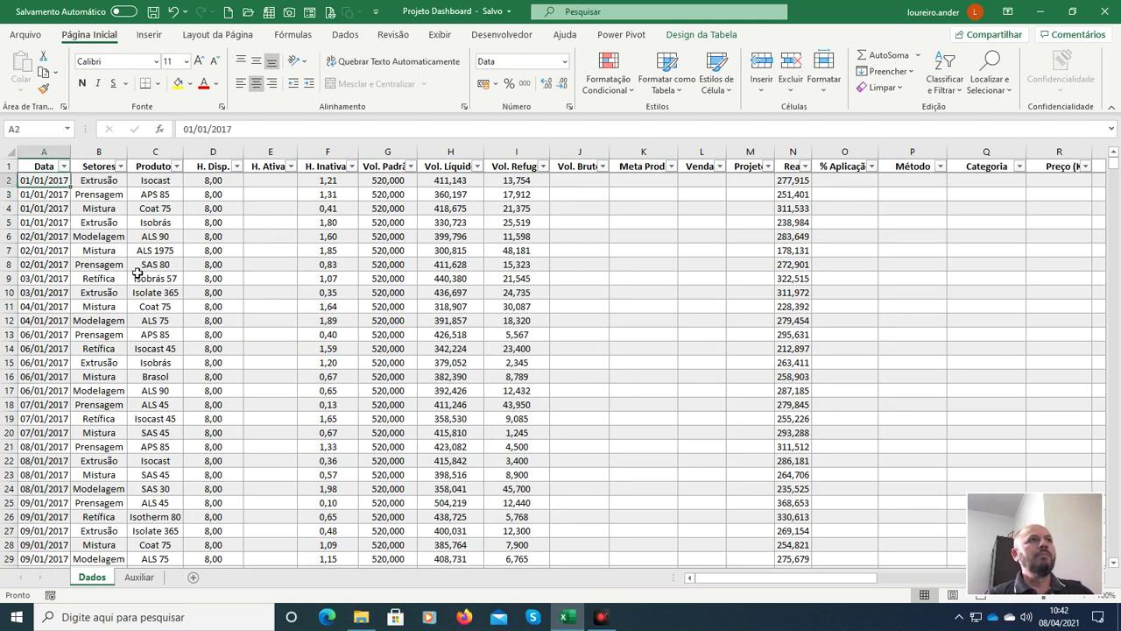
{"action": "key", "text": "Right"}
{"action": "key", "text": "Right"}
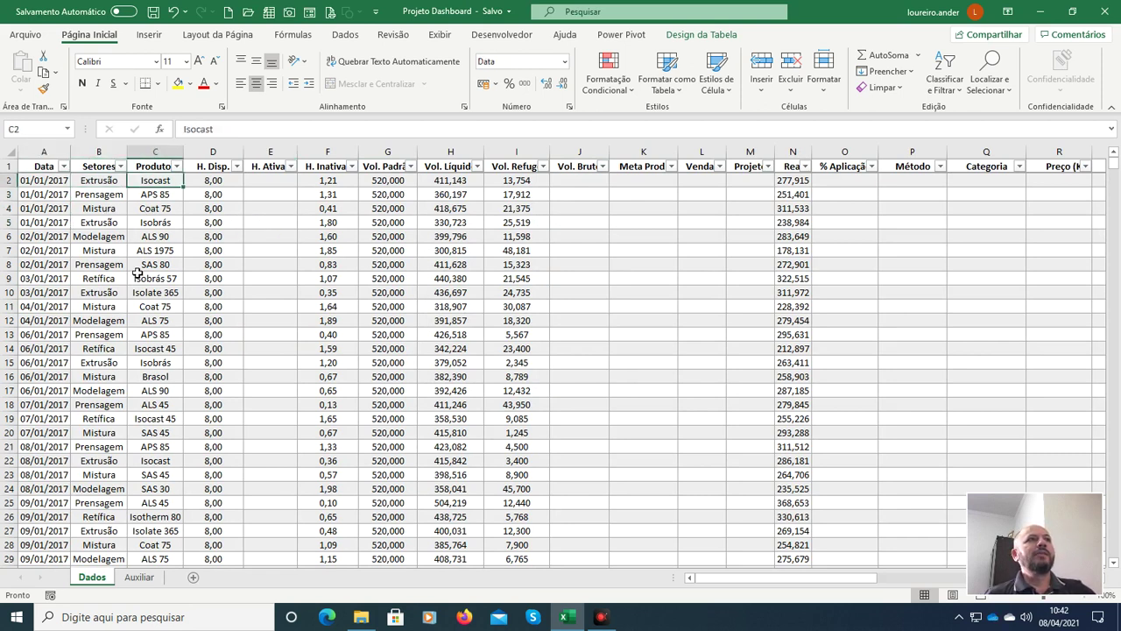
{"action": "key", "text": "Left"}
{"action": "key", "text": "Right"}
{"action": "key", "text": "Left"}
{"action": "key", "text": "Right"}
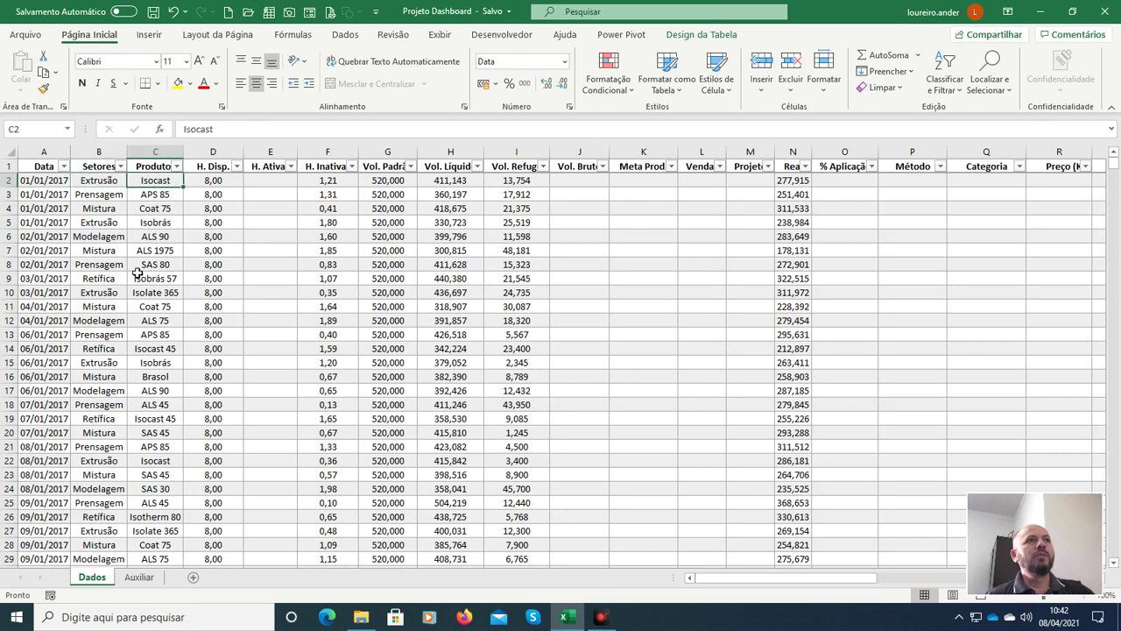
{"action": "key", "text": "Left"}
{"action": "key", "text": "Right"}
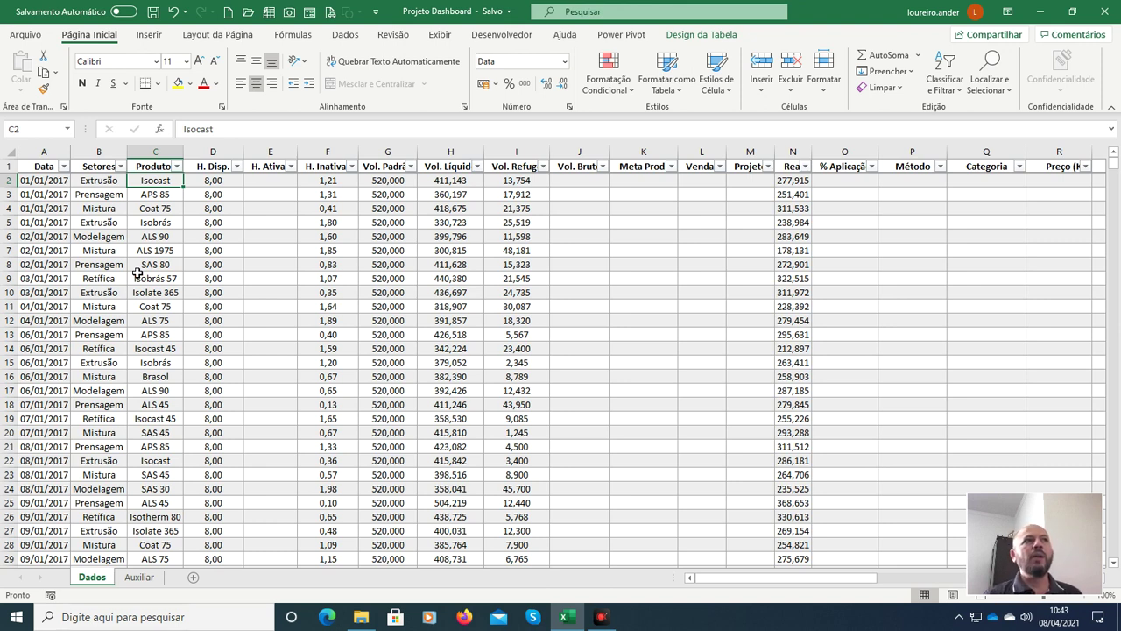
{"action": "key", "text": "Left"}
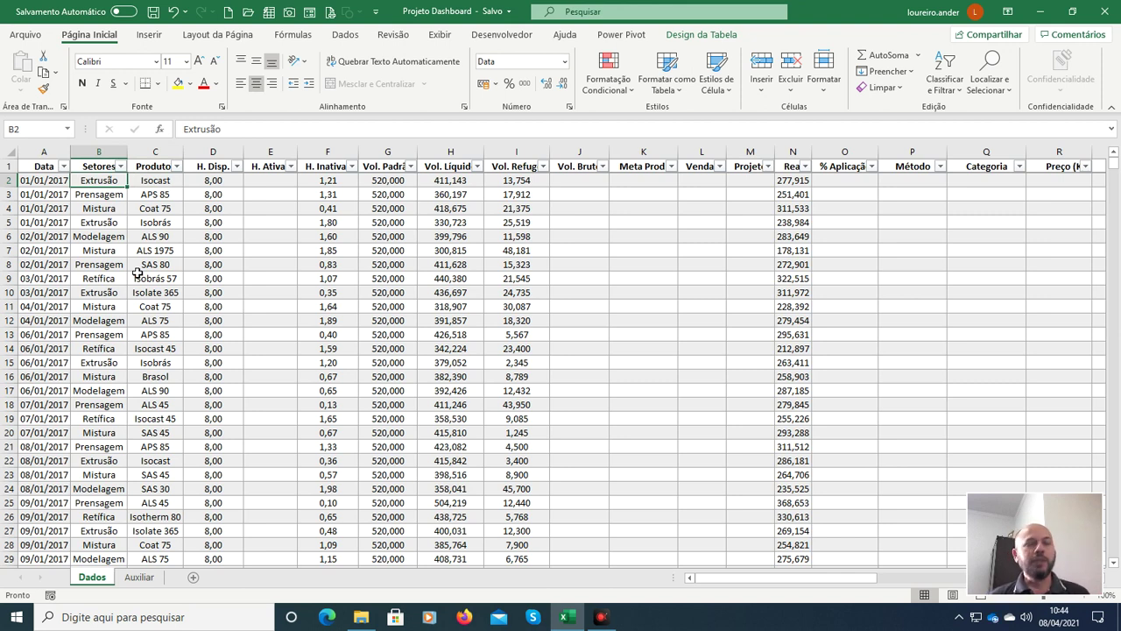
{"action": "key", "text": "Down"}
{"action": "key", "text": "Right"}
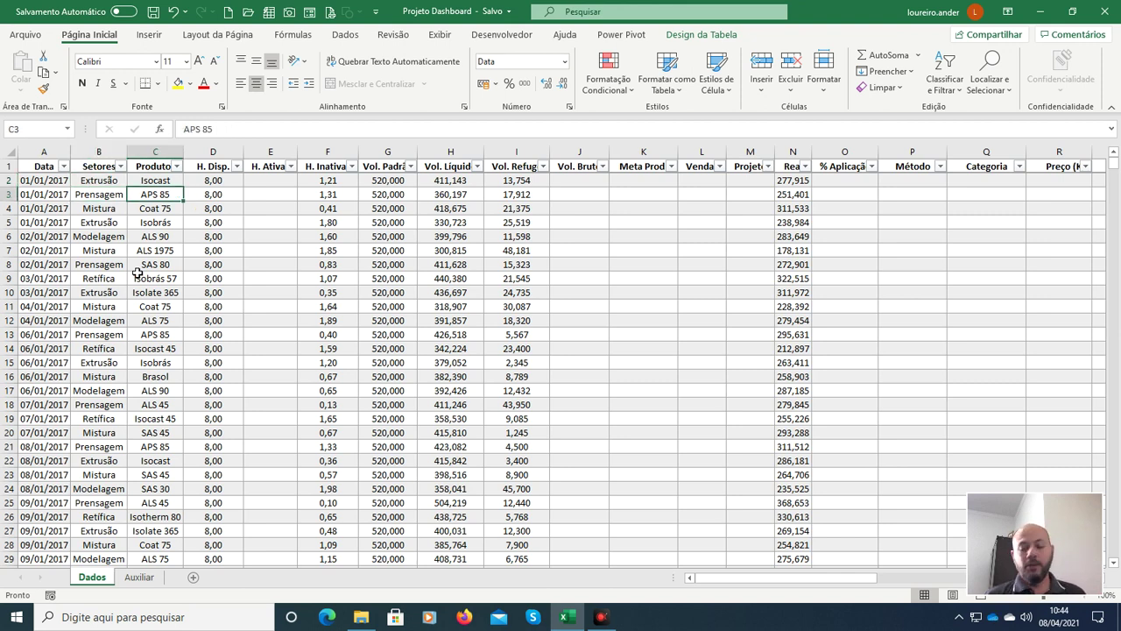
{"action": "key", "text": "Left"}
{"action": "key", "text": "Up"}
{"action": "key", "text": "Right"}
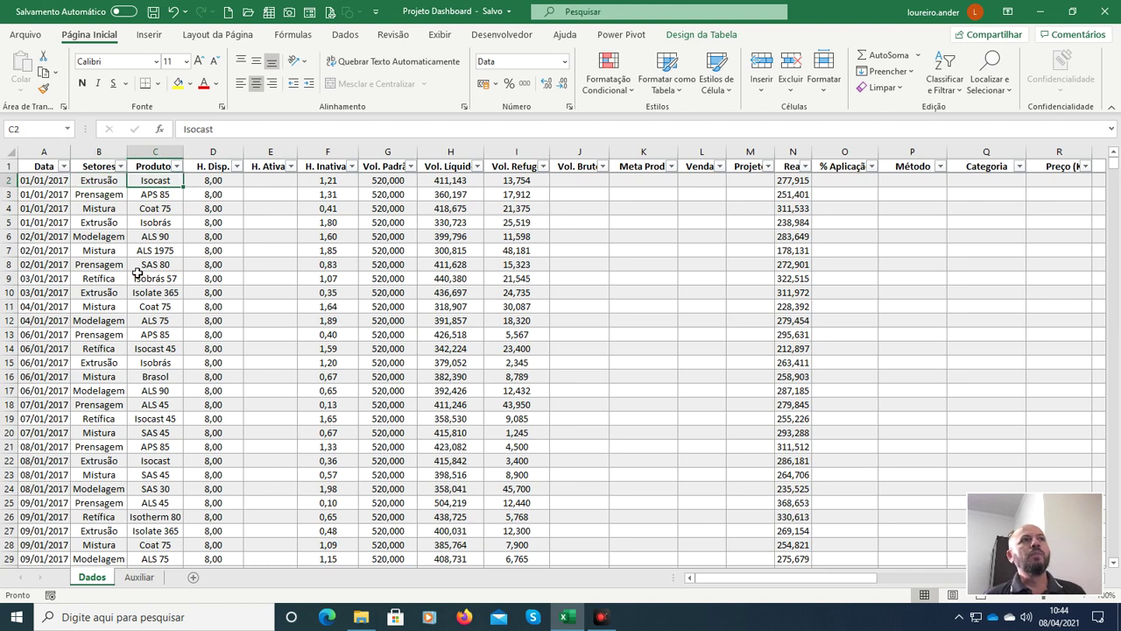
{"action": "key", "text": "Down"}
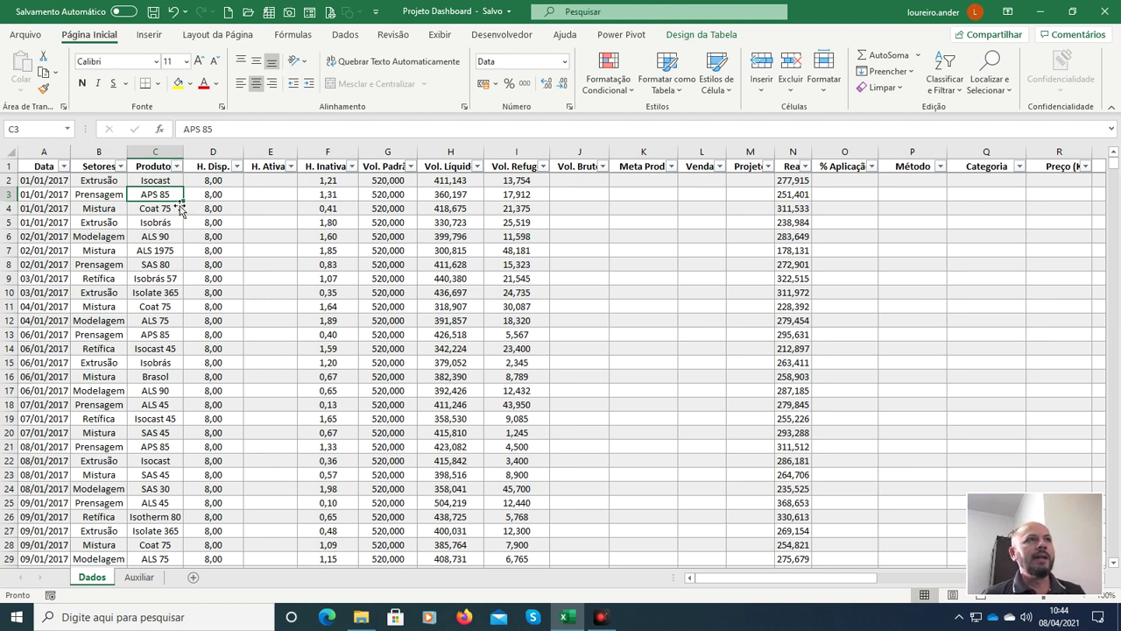
Step: Set up list-type data validation for all Setores entries on the Dados sheet, from B2 down to the last row
{"action": "left_click", "coordinate": [115, 184]}
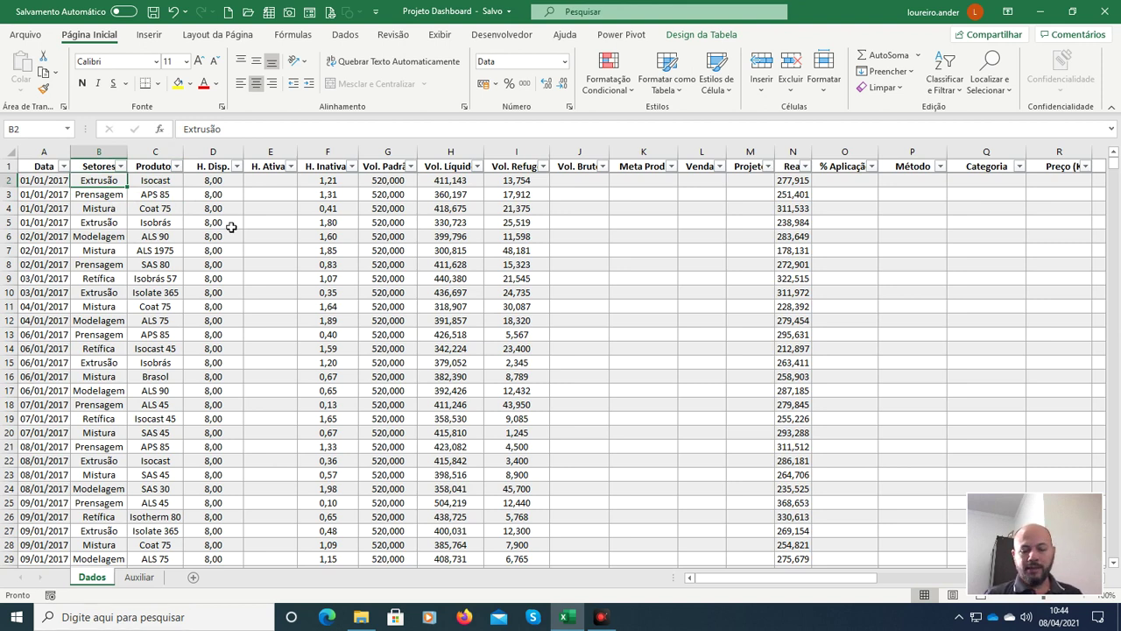
{"action": "key", "text": "ctrl+shift+Down"}
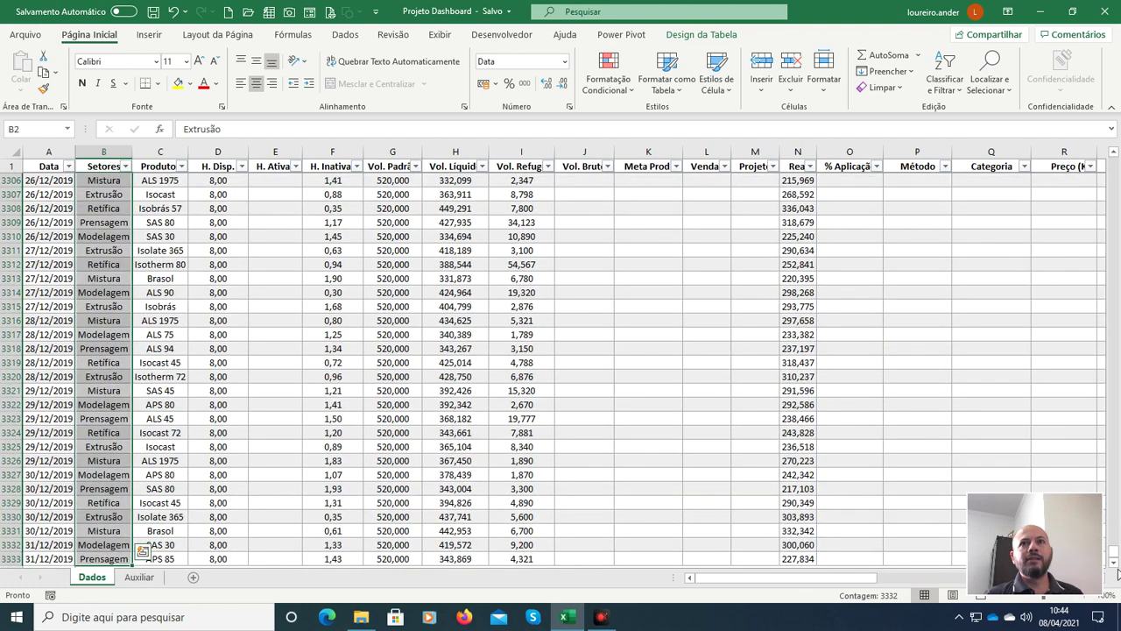
{"action": "left_click_drag", "start_coordinate": [1114, 556], "coordinate": [1112, 162]}
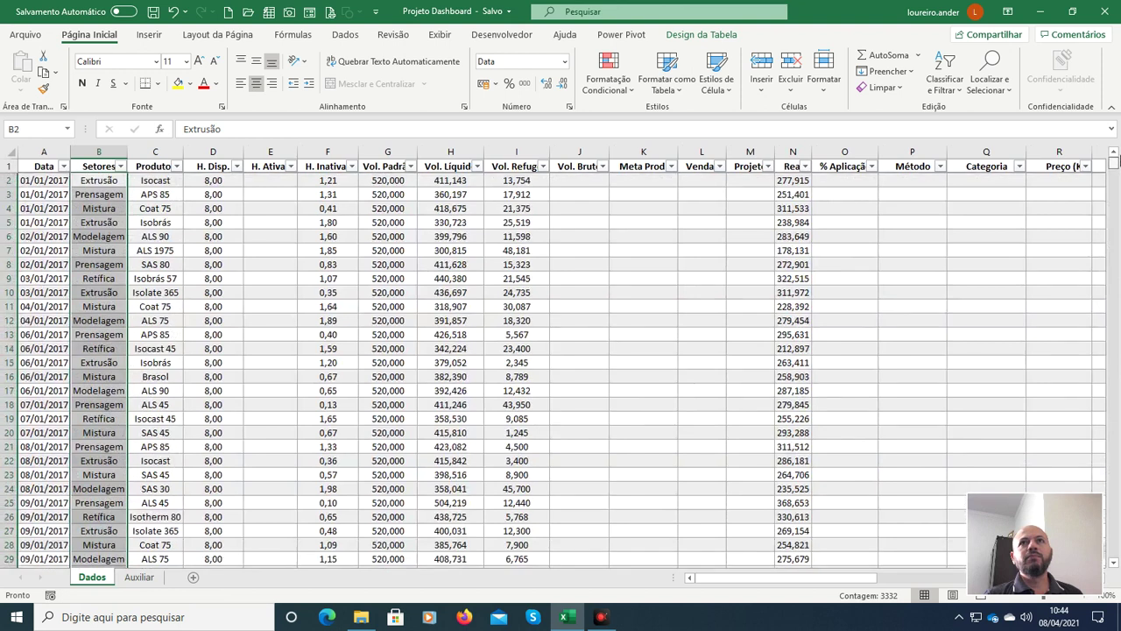
{"action": "left_click", "coordinate": [346, 37]}
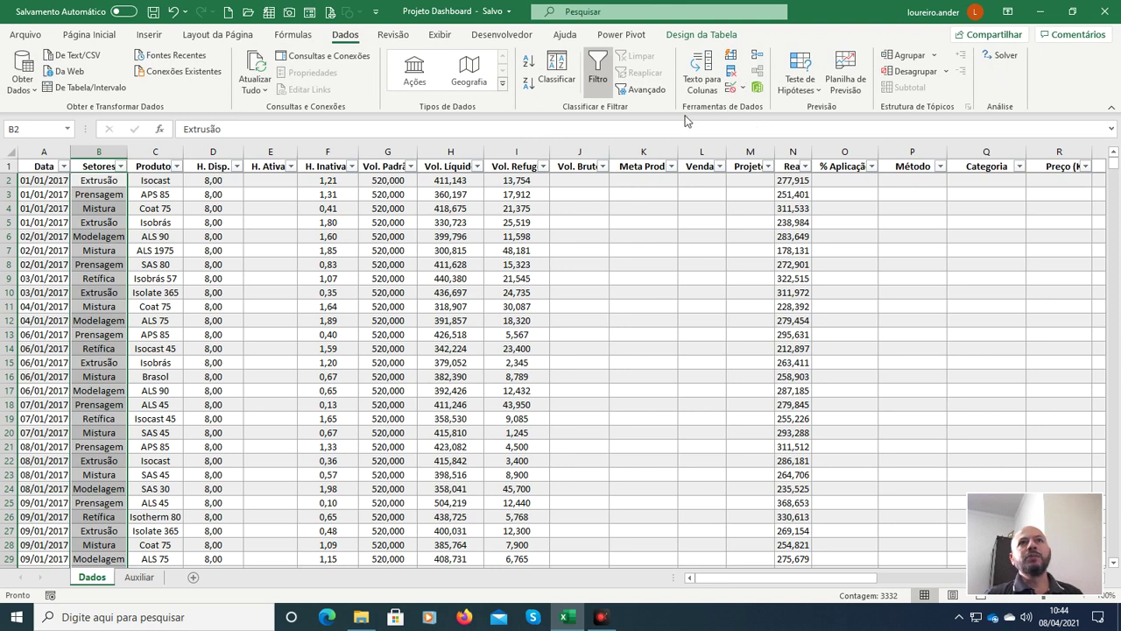
{"action": "left_click", "coordinate": [733, 92]}
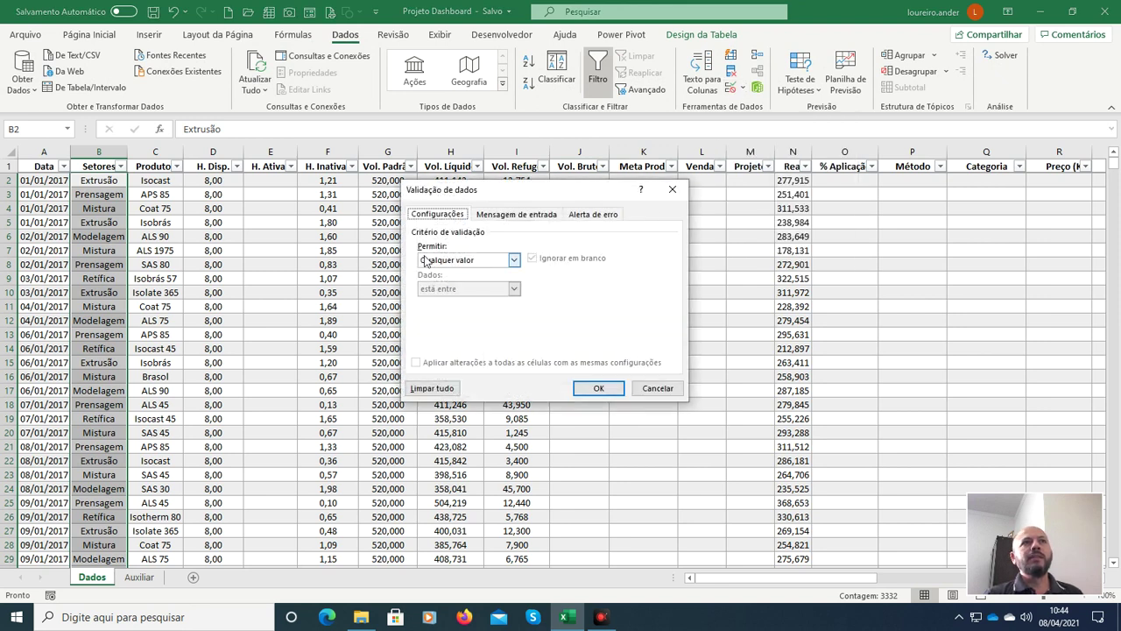
{"action": "left_click", "coordinate": [514, 260]}
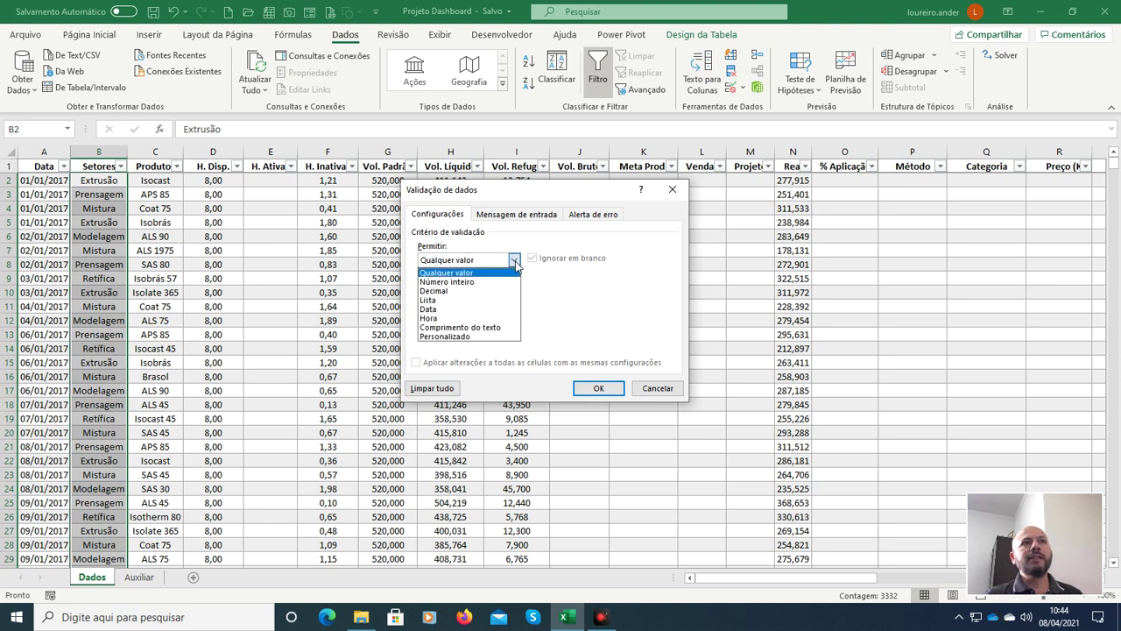
{"action": "left_click", "coordinate": [479, 301]}
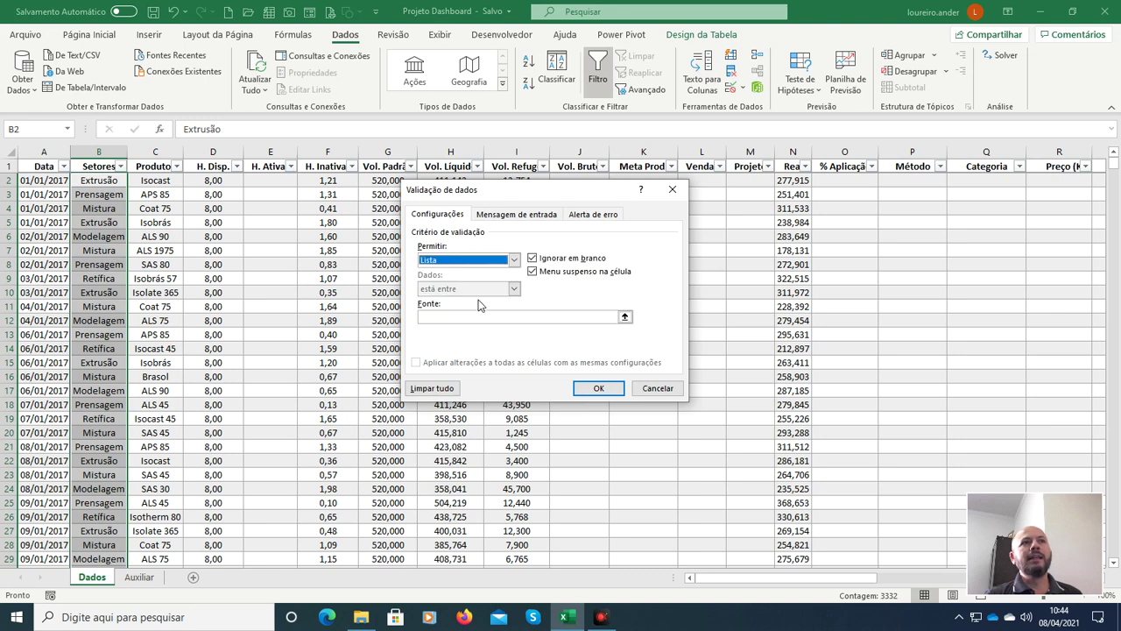
Step: Use the sector headings in Auxiliar!$A$3:$E$3 as the validation list source and apply the rule
{"action": "left_click", "coordinate": [624, 317]}
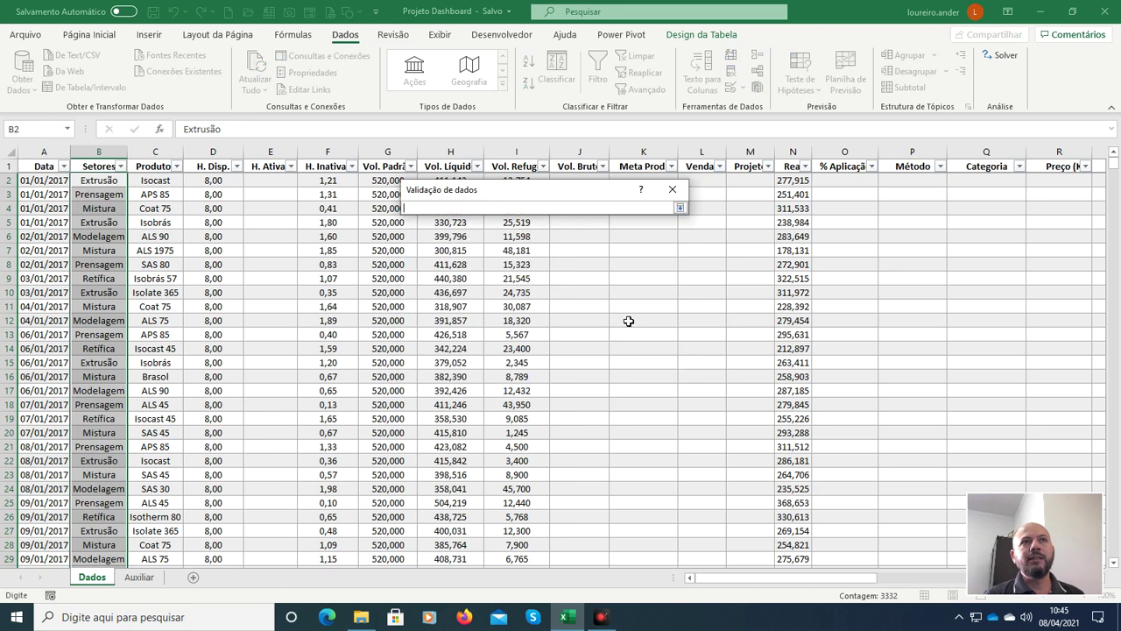
{"action": "left_click", "coordinate": [143, 580]}
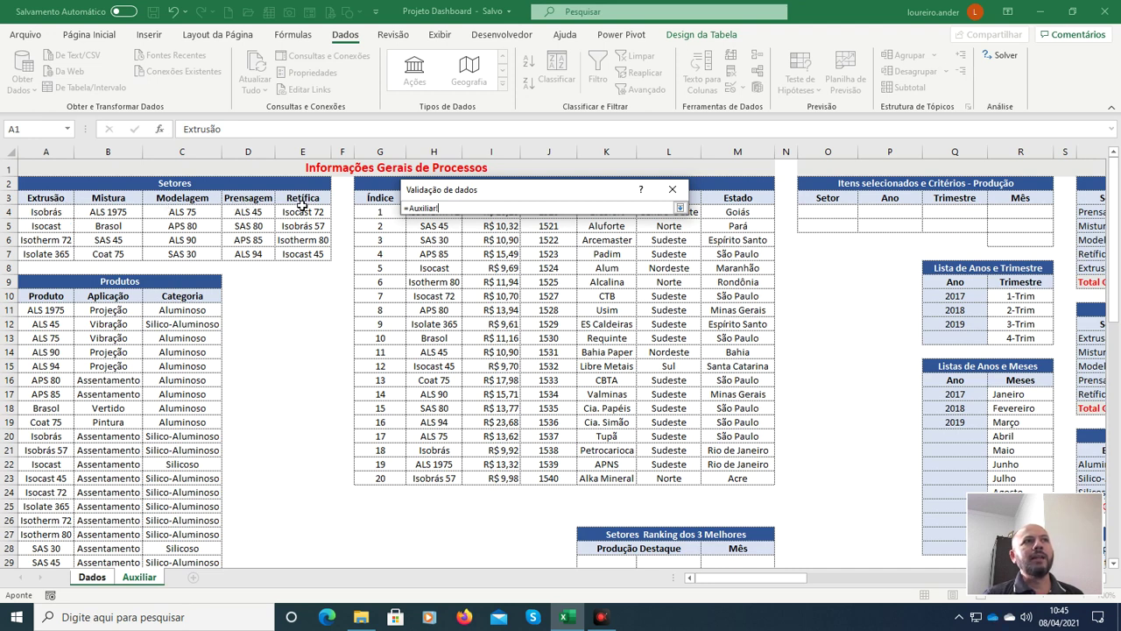
{"action": "left_click_drag", "start_coordinate": [51, 201], "coordinate": [309, 201]}
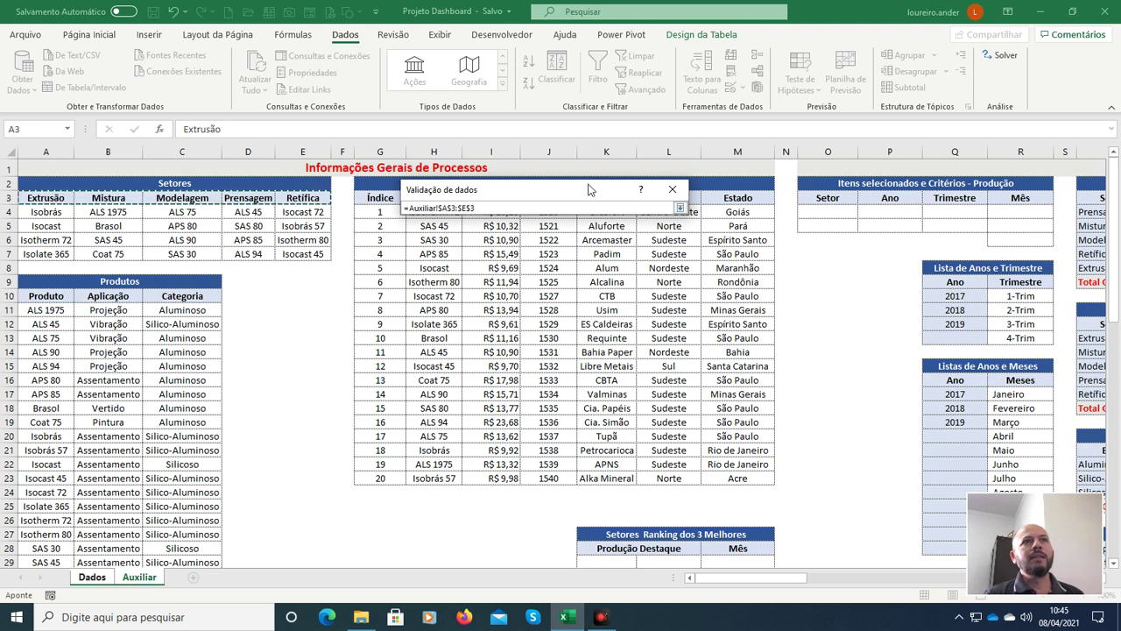
{"action": "left_click", "coordinate": [672, 189]}
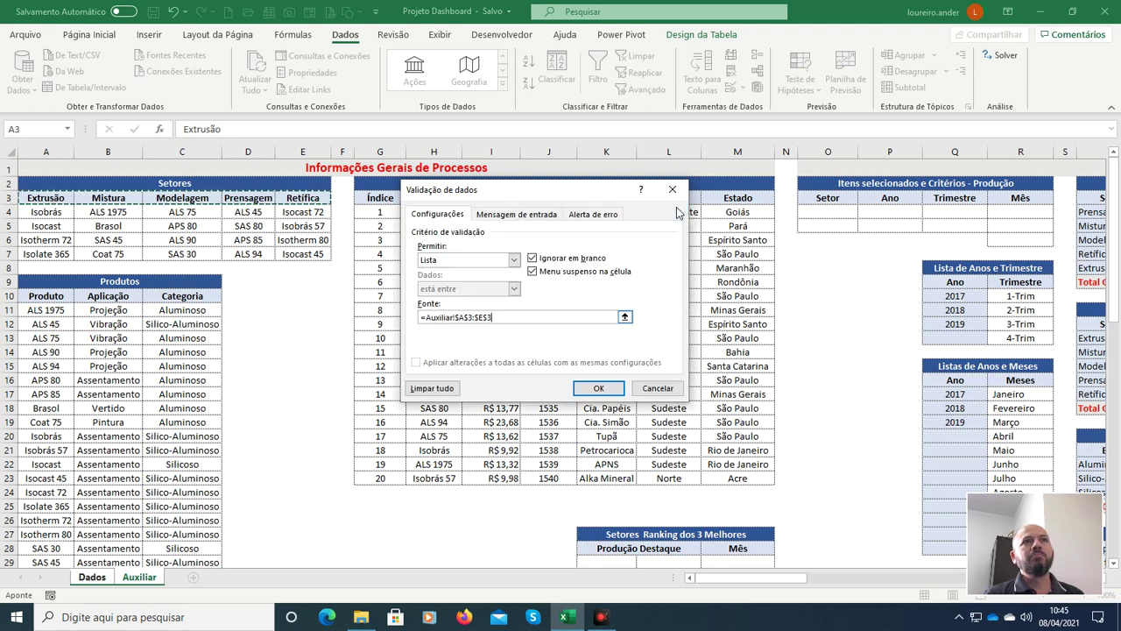
{"action": "left_click", "coordinate": [598, 388]}
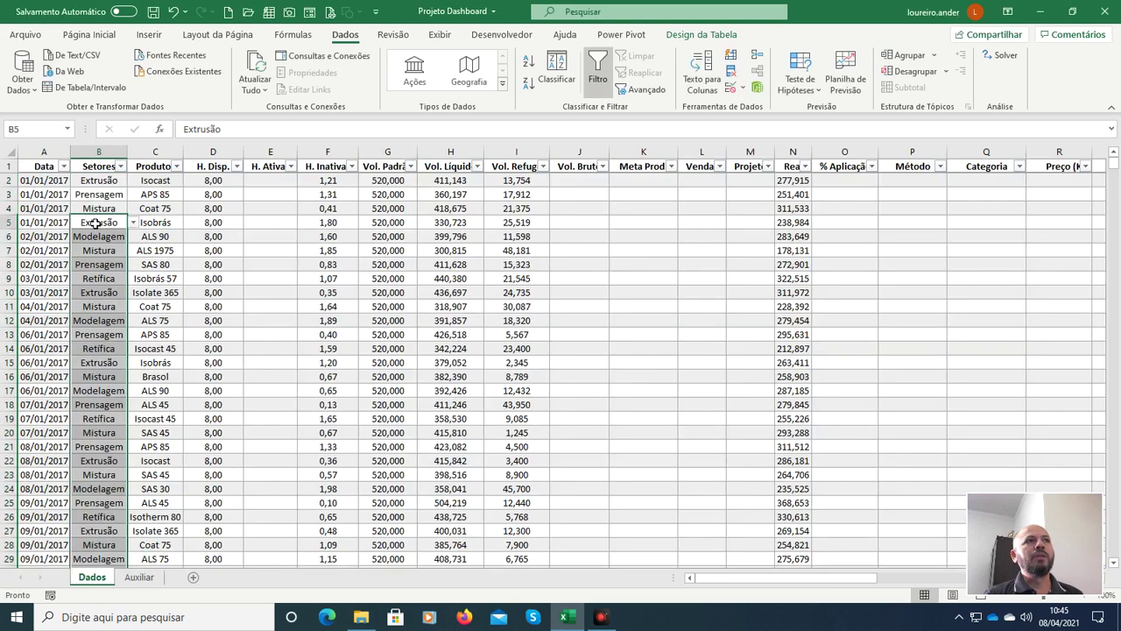
Step: Test the validation list in cell B2 of the Setores column by choosing Extrusão
{"action": "left_click", "coordinate": [96, 323]}
{"action": "left_click", "coordinate": [108, 197]}
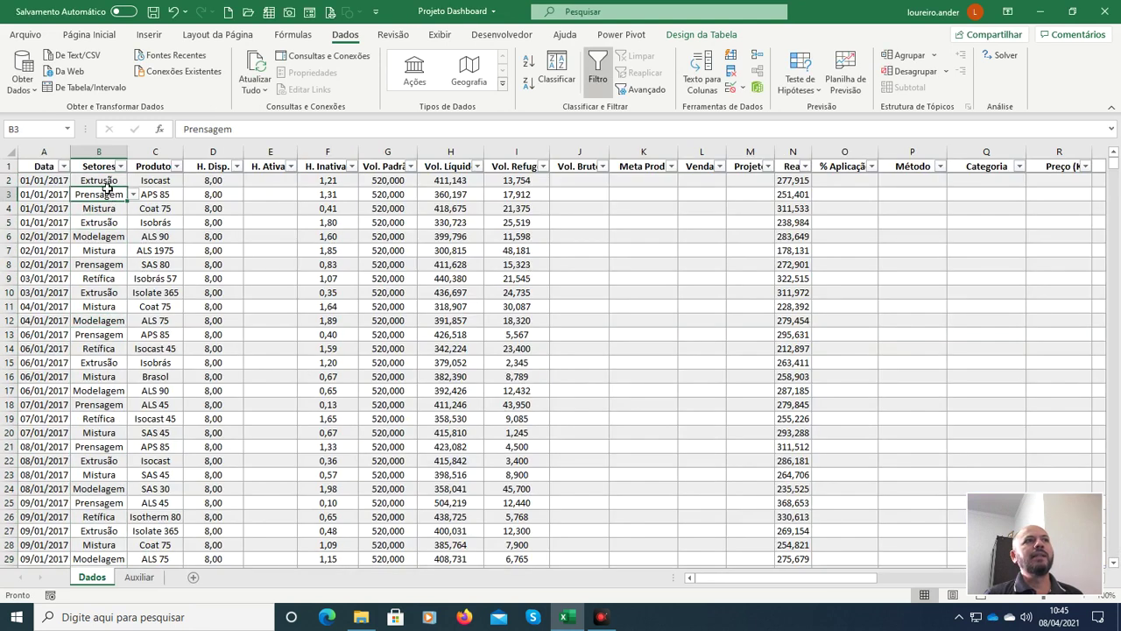
{"action": "left_click", "coordinate": [106, 181]}
{"action": "left_click", "coordinate": [133, 180]}
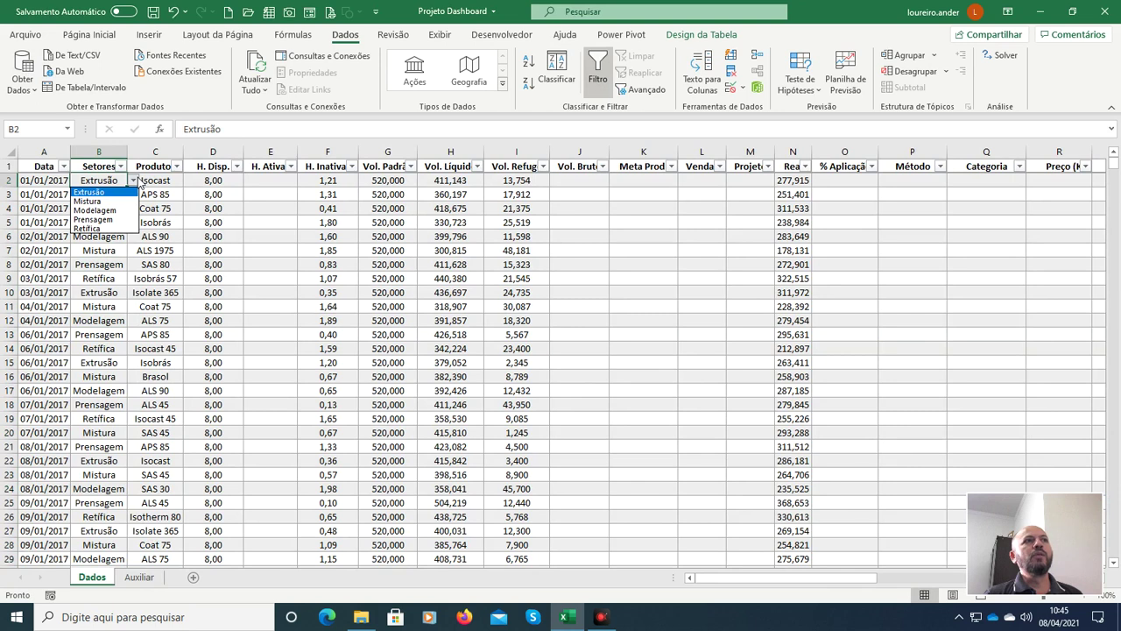
{"action": "left_click", "coordinate": [114, 192]}
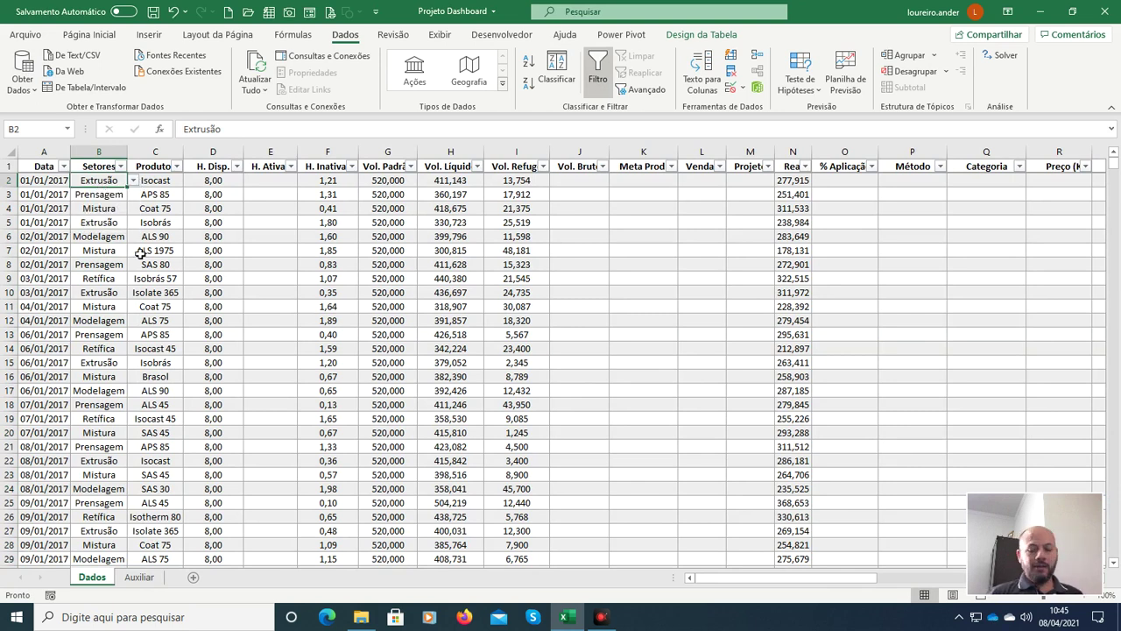
Step: Try to enter a person's name instead of an allowed sector in cell B2, and cancel the entry
{"action": "type", "text": "Anderson"}
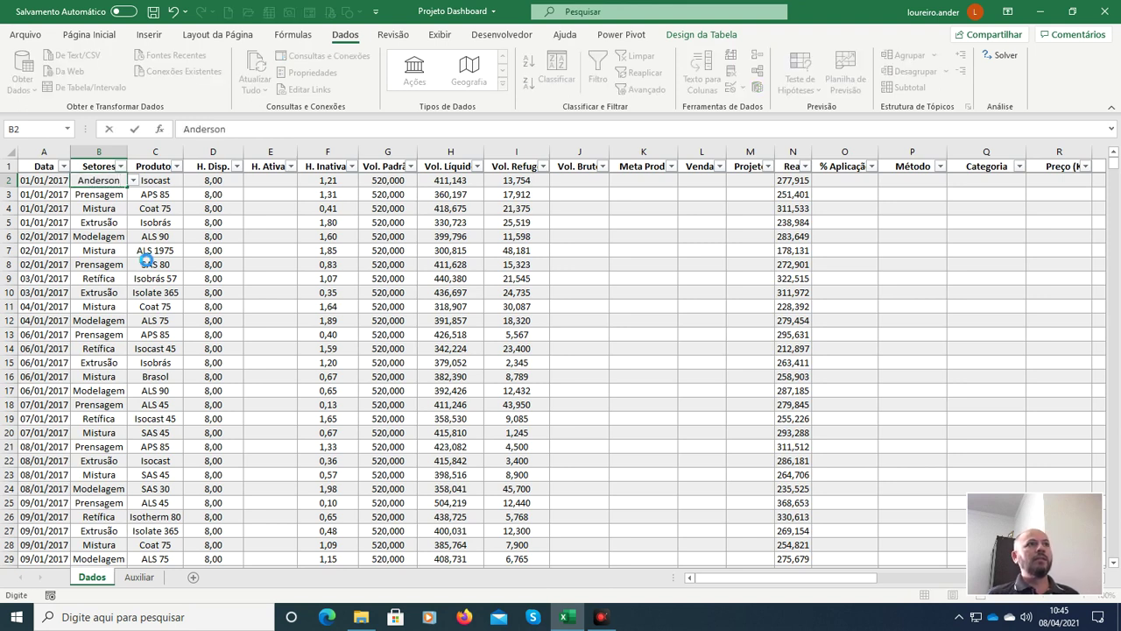
{"action": "key", "text": "Return"}
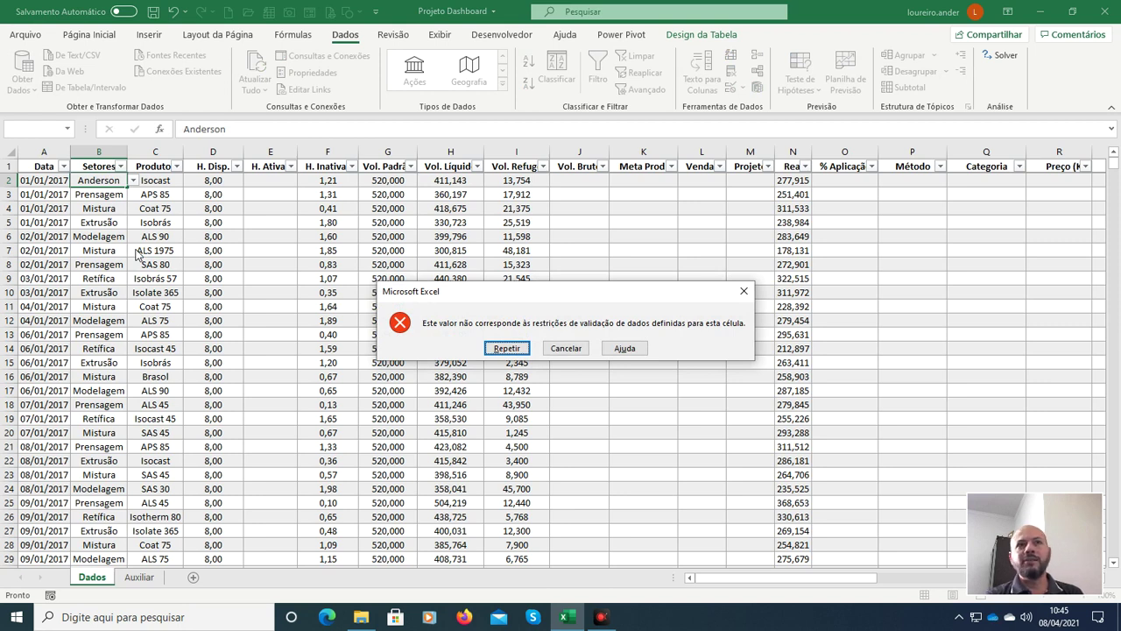
{"action": "left_click", "coordinate": [566, 348]}
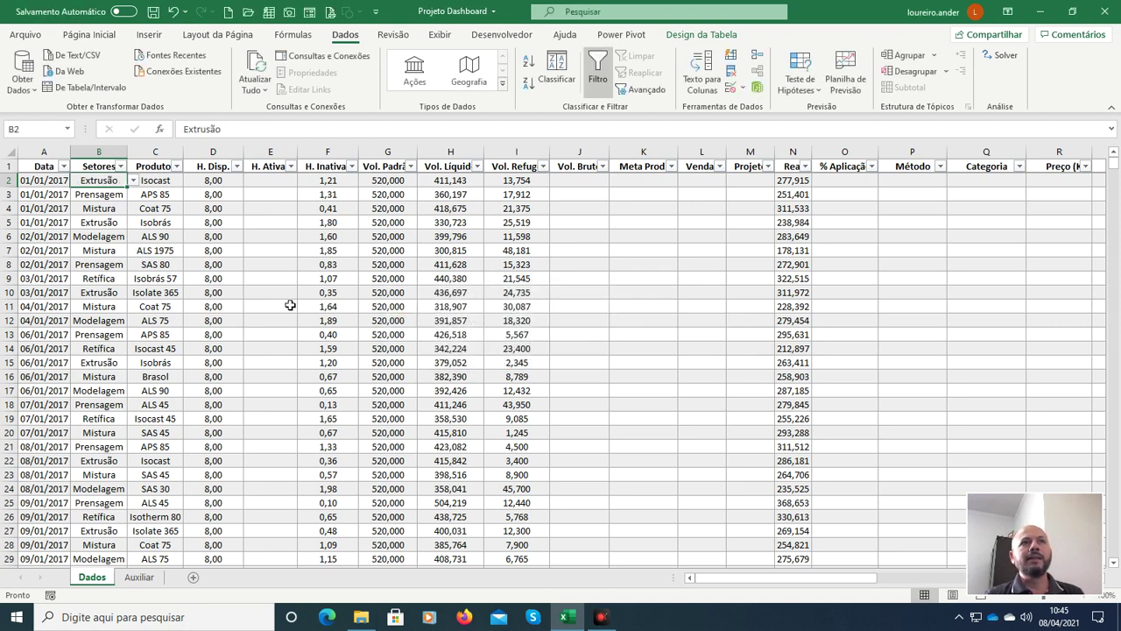
Step: Review the sector options offered in cell B2 and the first cells of the Produto column
{"action": "left_click", "coordinate": [101, 210]}
{"action": "left_click", "coordinate": [104, 181]}
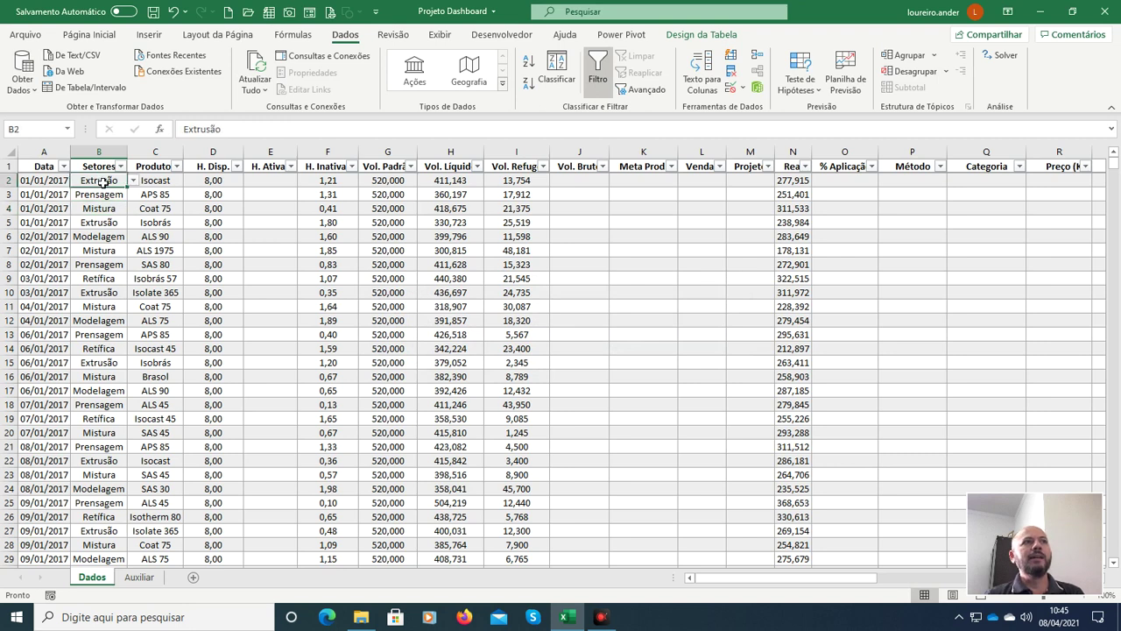
{"action": "left_click", "coordinate": [133, 181]}
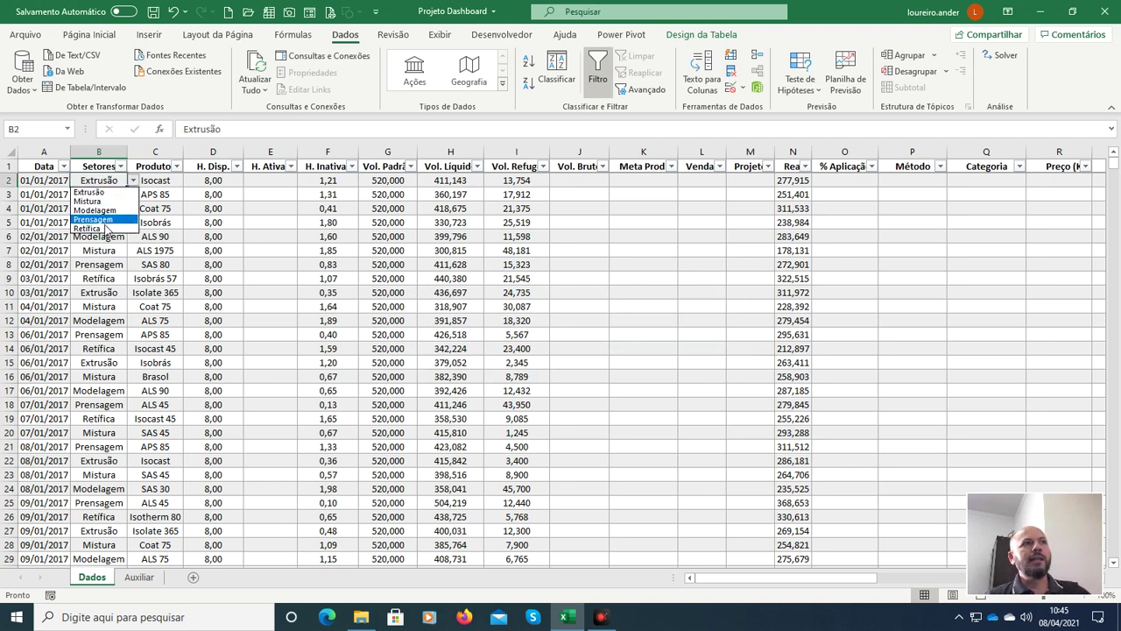
{"action": "key", "text": "Escape"}
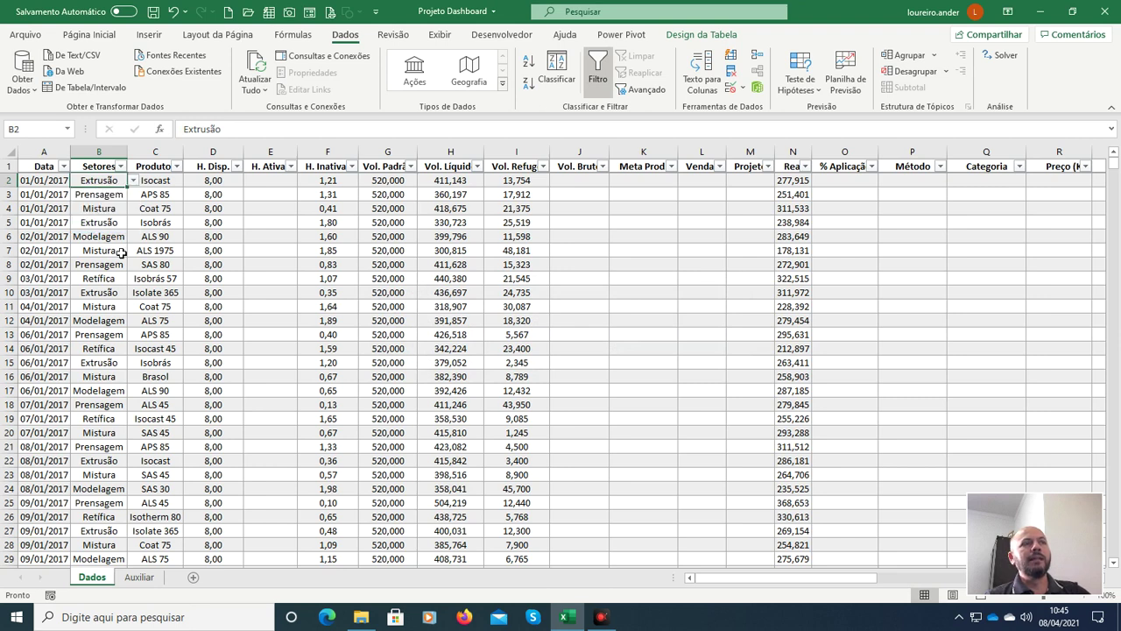
{"action": "left_click", "coordinate": [108, 210]}
{"action": "left_click", "coordinate": [163, 184]}
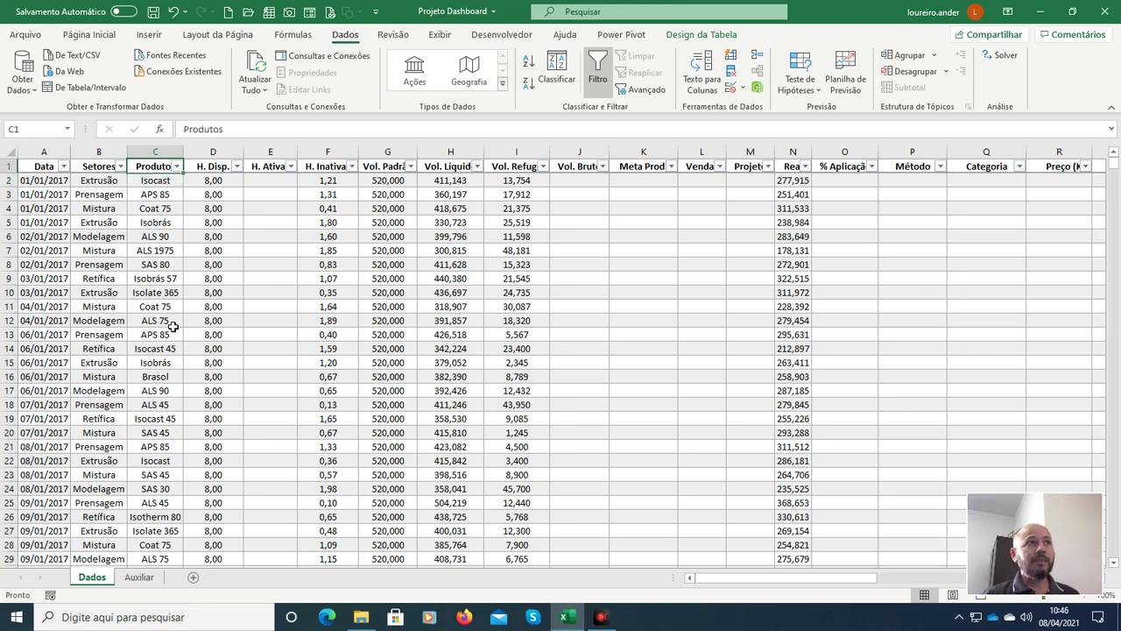
{"action": "key", "text": "Down"}
{"action": "key", "text": "Up"}
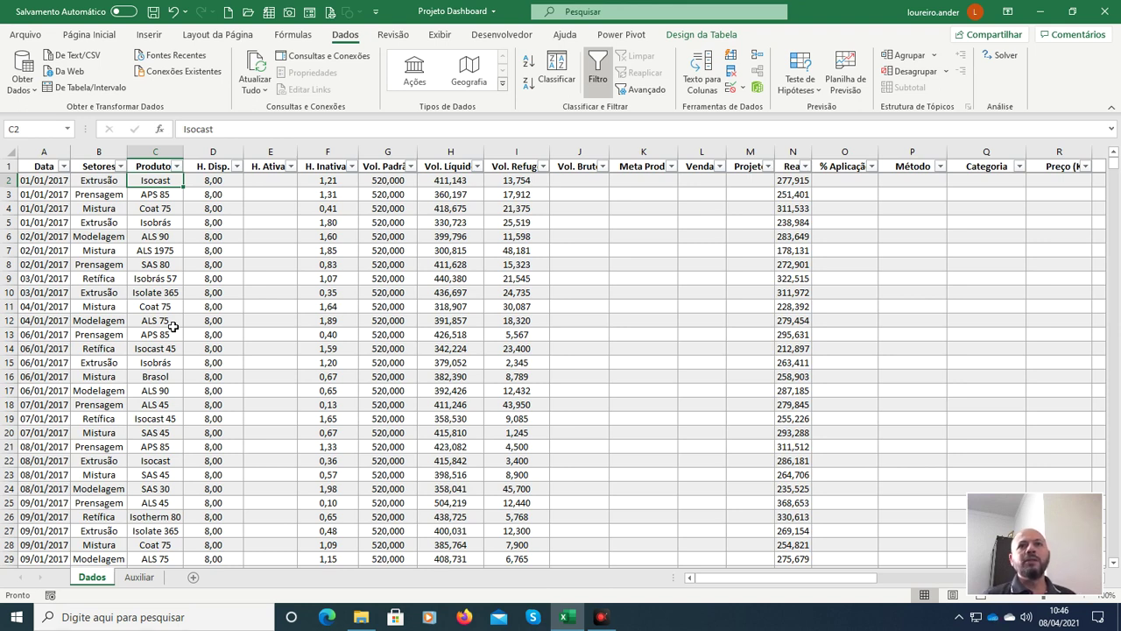
Step: Examine the products listed under each sector in the Setores table on the Auxiliar sheet
{"action": "left_click", "coordinate": [138, 581]}
{"action": "left_click", "coordinate": [57, 215]}
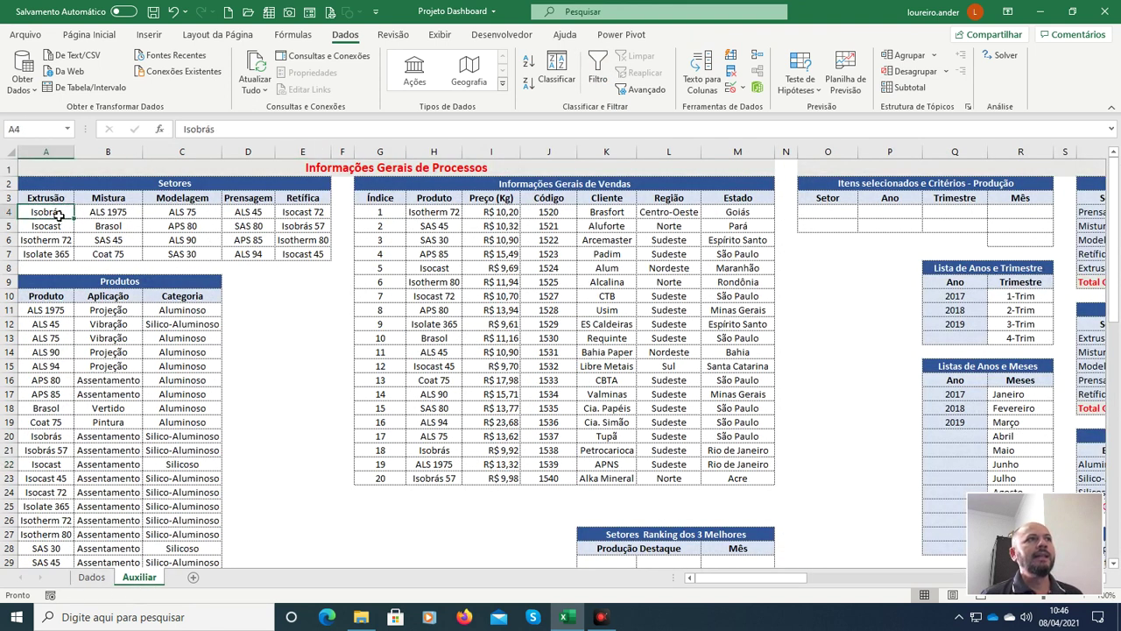
{"action": "left_click", "coordinate": [149, 225]}
{"action": "left_click", "coordinate": [287, 218]}
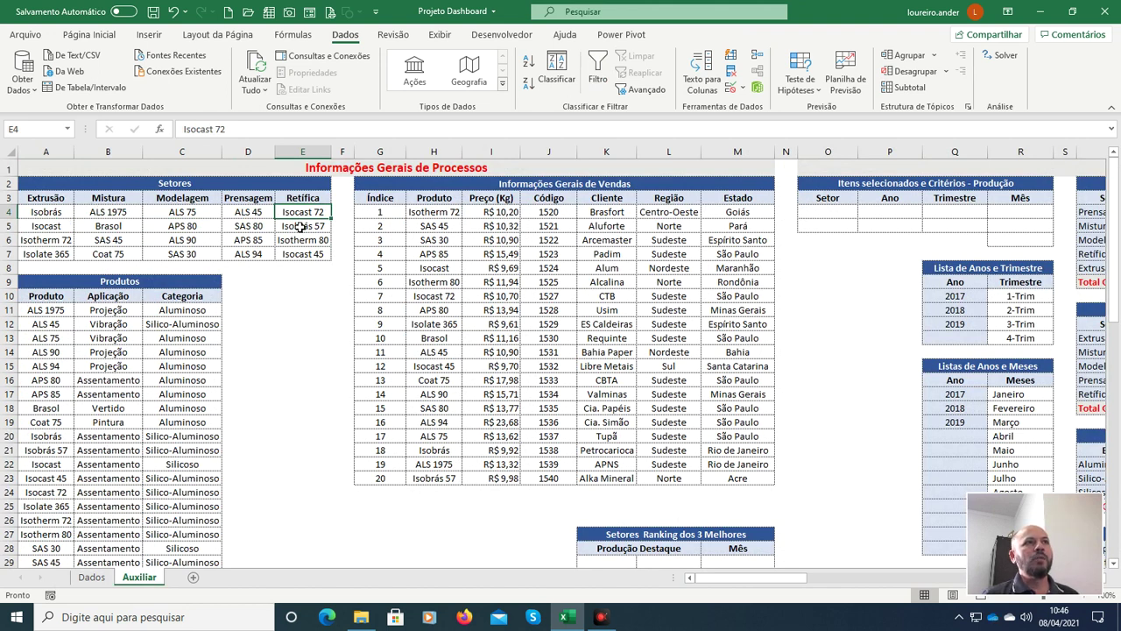
{"action": "left_click", "coordinate": [67, 214]}
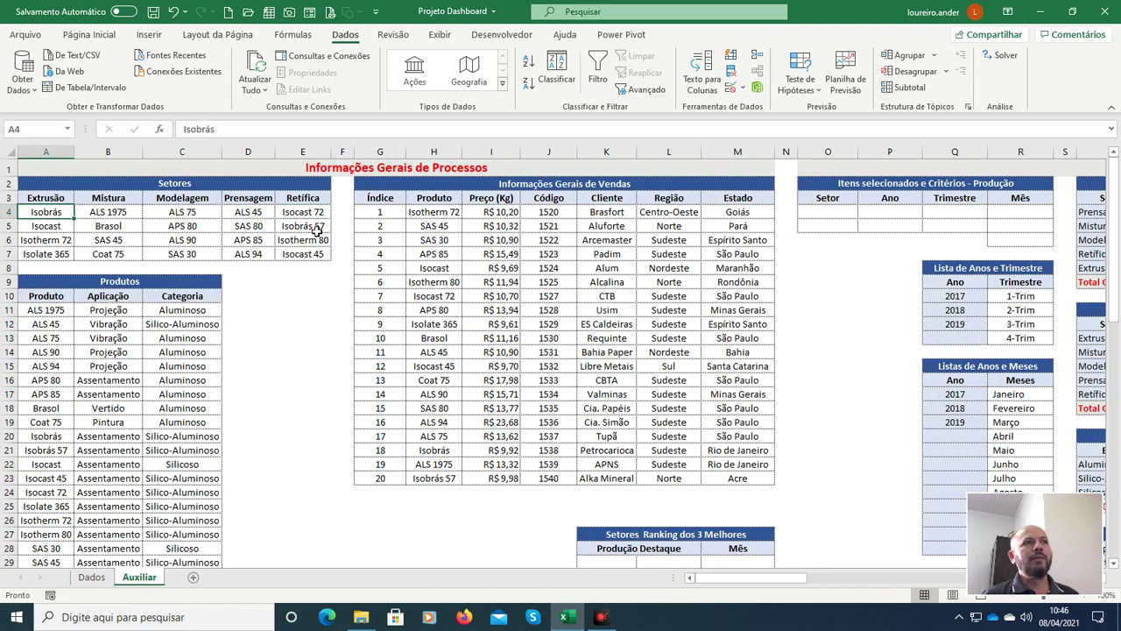
Step: Name the product range A4:A7 under the Extrusão heading "Extrusão" and reselect it to check the name
{"action": "left_click_drag", "start_coordinate": [66, 212], "coordinate": [49, 254]}
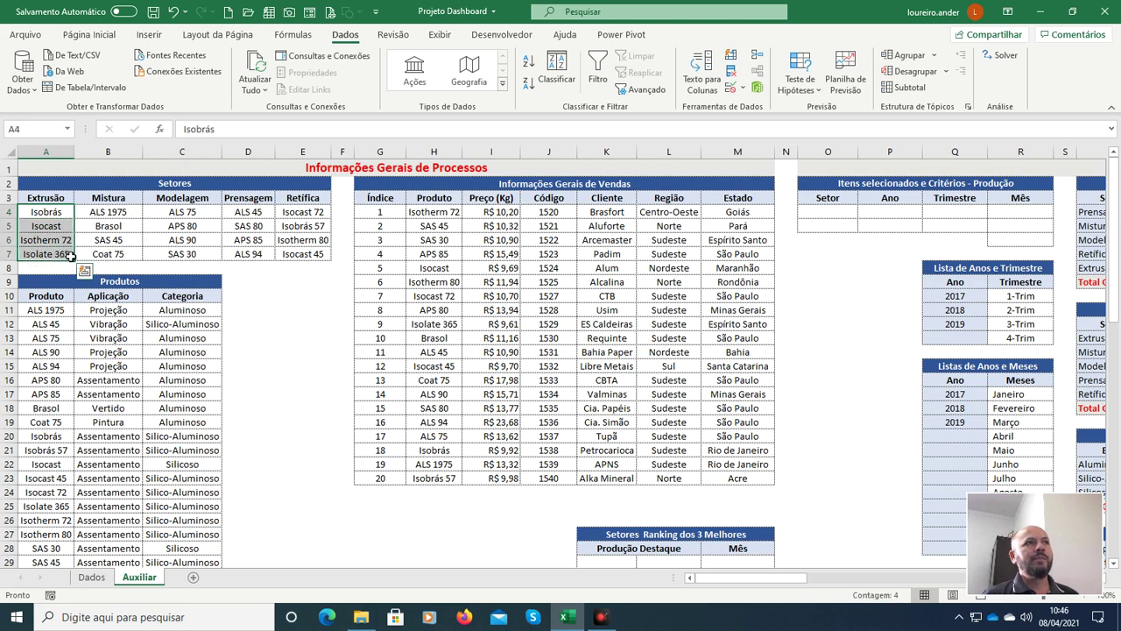
{"action": "left_click", "coordinate": [46, 133]}
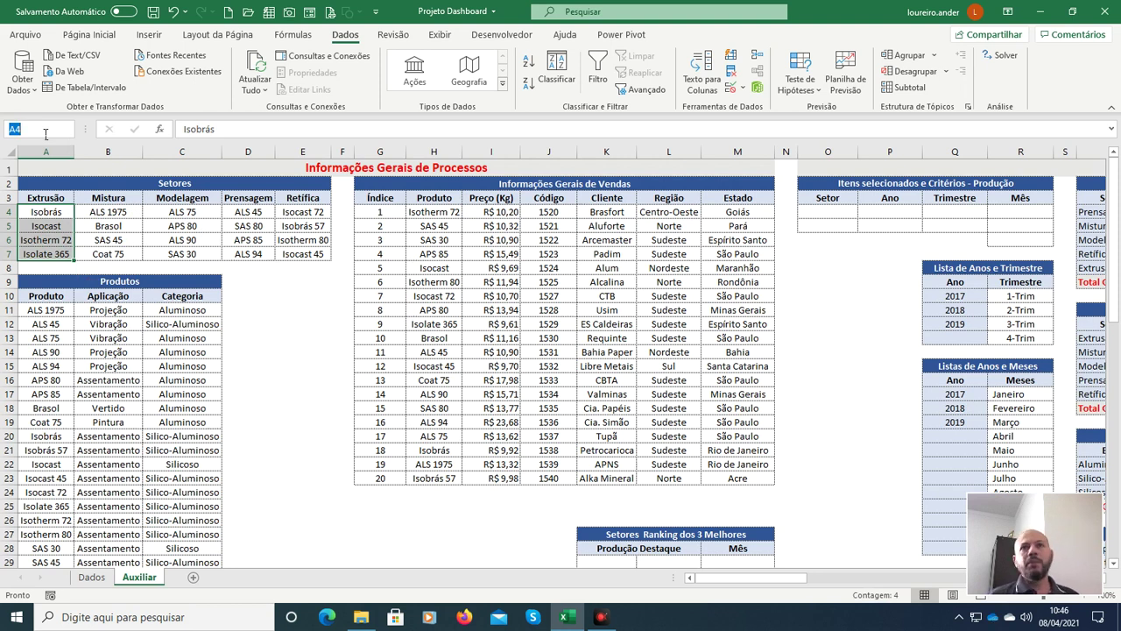
{"action": "type", "text": "Extru"}
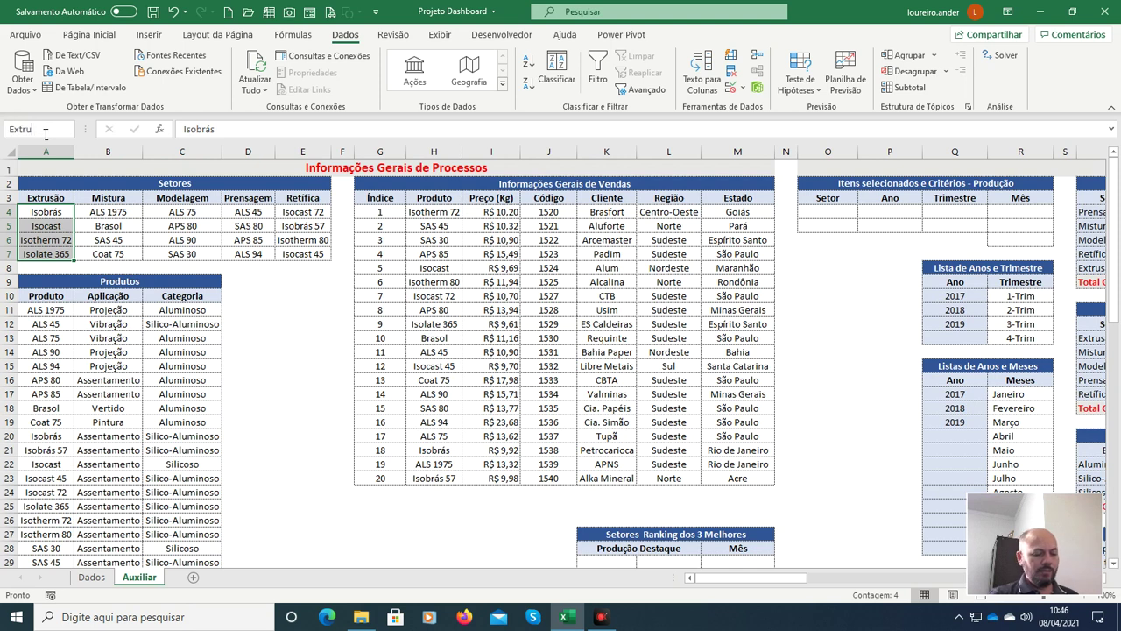
{"action": "type", "text": "são"}
{"action": "key", "text": "Return"}
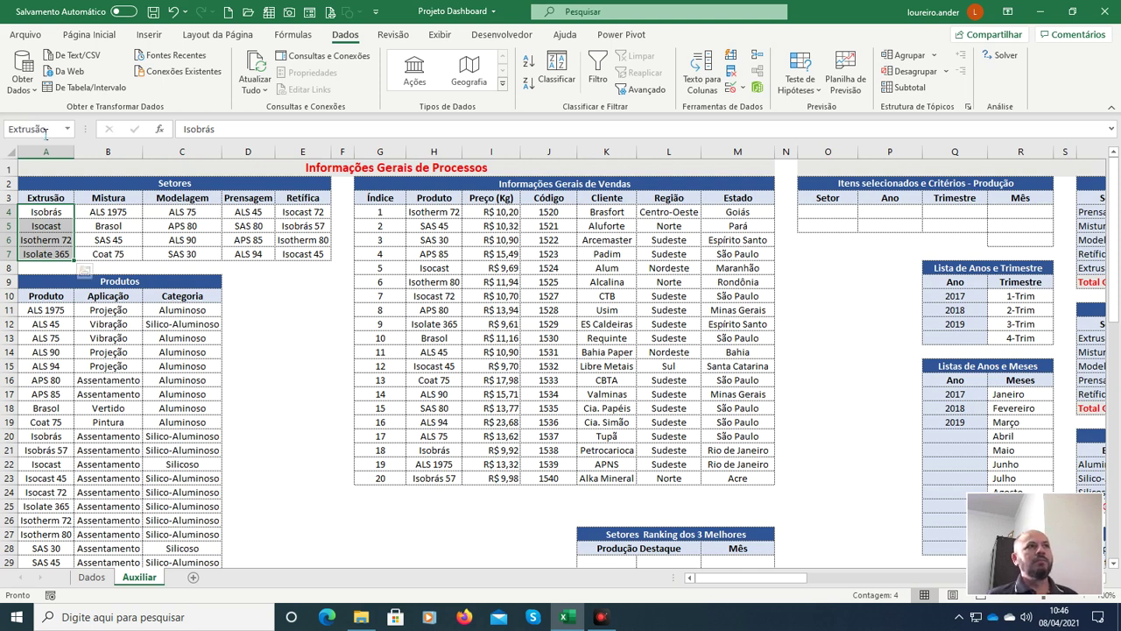
{"action": "left_click", "coordinate": [110, 257]}
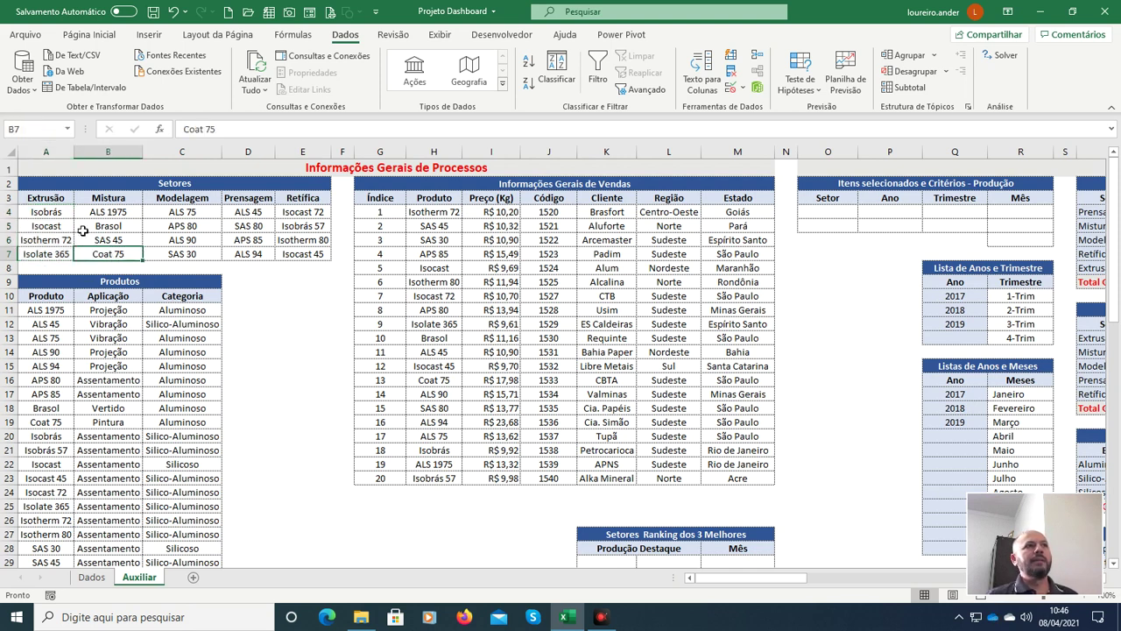
{"action": "left_click_drag", "start_coordinate": [44, 214], "coordinate": [68, 260]}
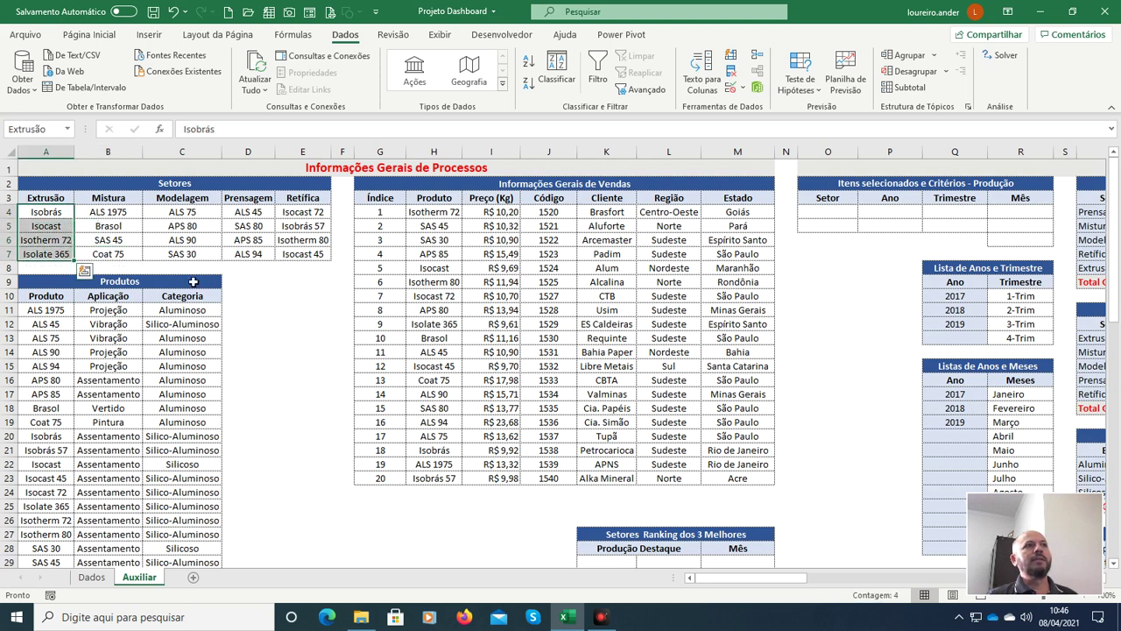
Step: Name the product range B4:B7 under the Mistura heading "Mistura"
{"action": "left_click", "coordinate": [125, 214]}
{"action": "left_click_drag", "start_coordinate": [126, 215], "coordinate": [128, 256]}
{"action": "left_click", "coordinate": [38, 131]}
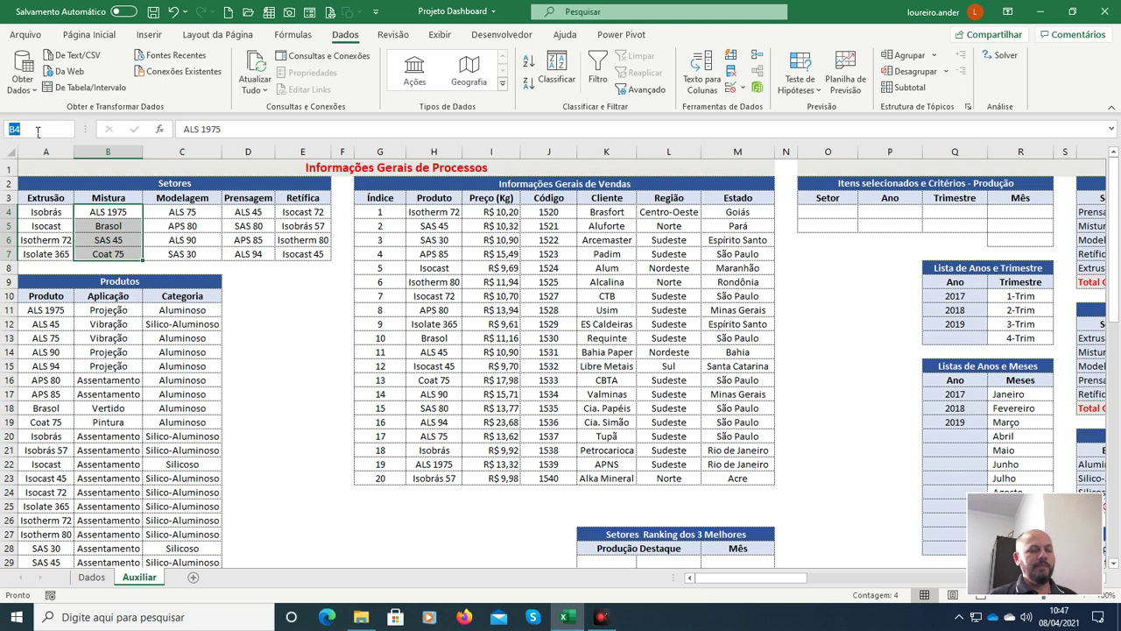
{"action": "type", "text": "Mistura"}
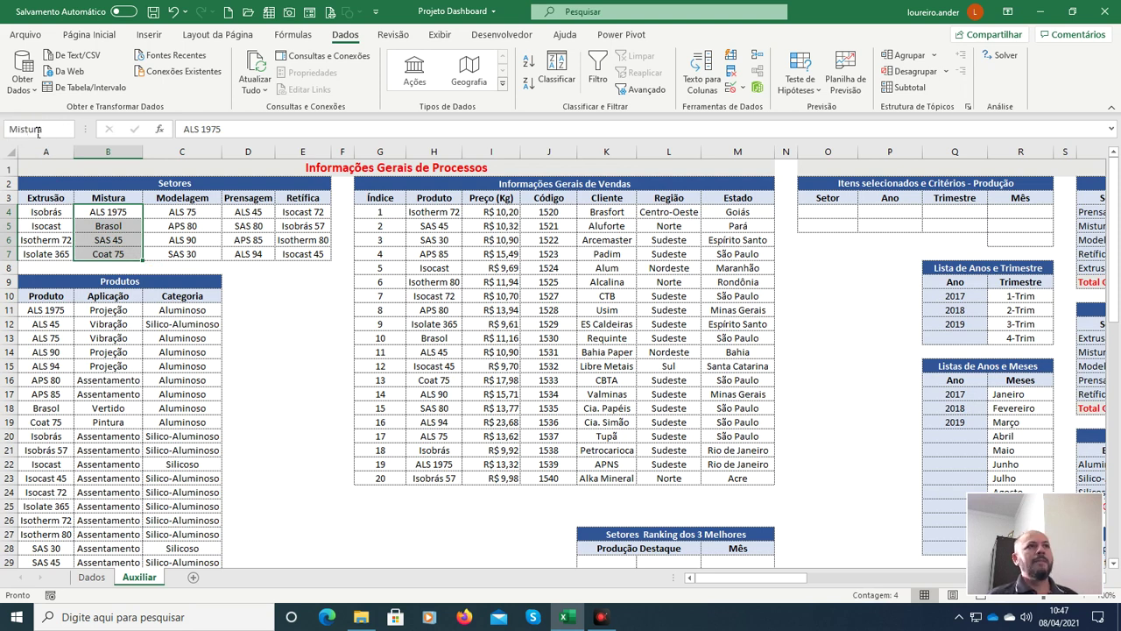
{"action": "key", "text": "Return"}
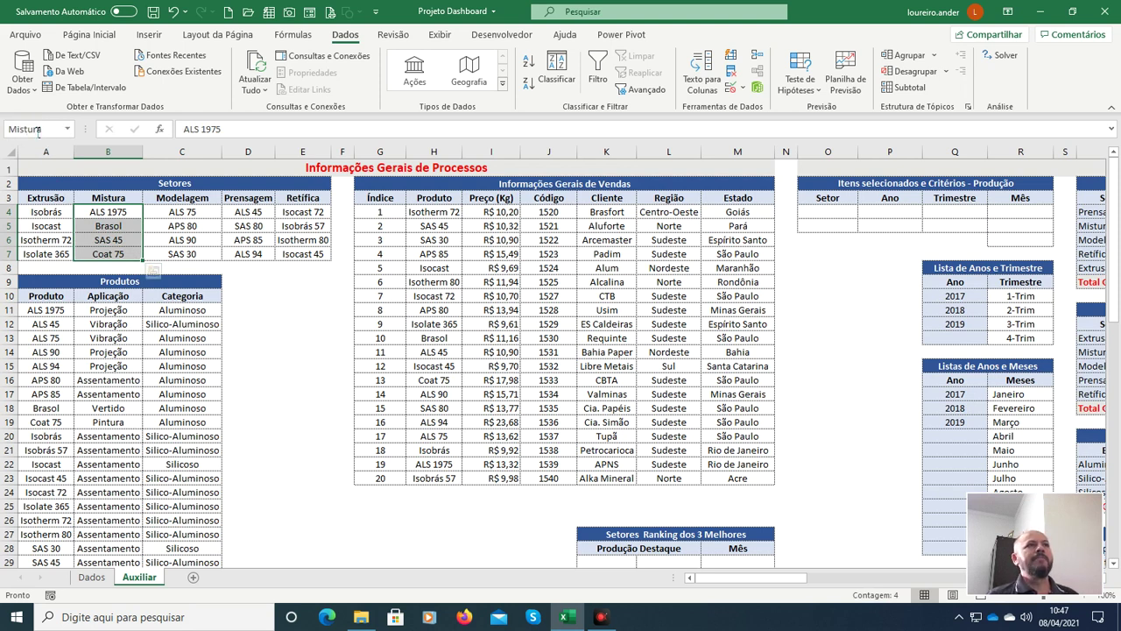
Step: Name the product range C4:C7 under the Modelagem heading "Modelagem"
{"action": "left_click", "coordinate": [187, 216]}
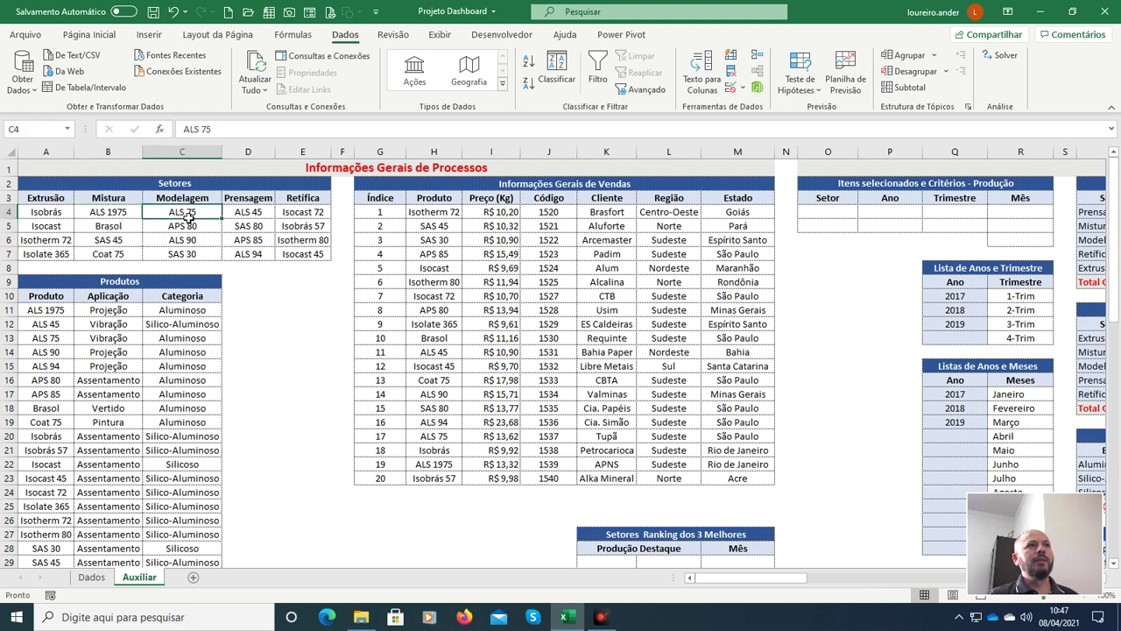
{"action": "left_click_drag", "start_coordinate": [188, 216], "coordinate": [187, 254]}
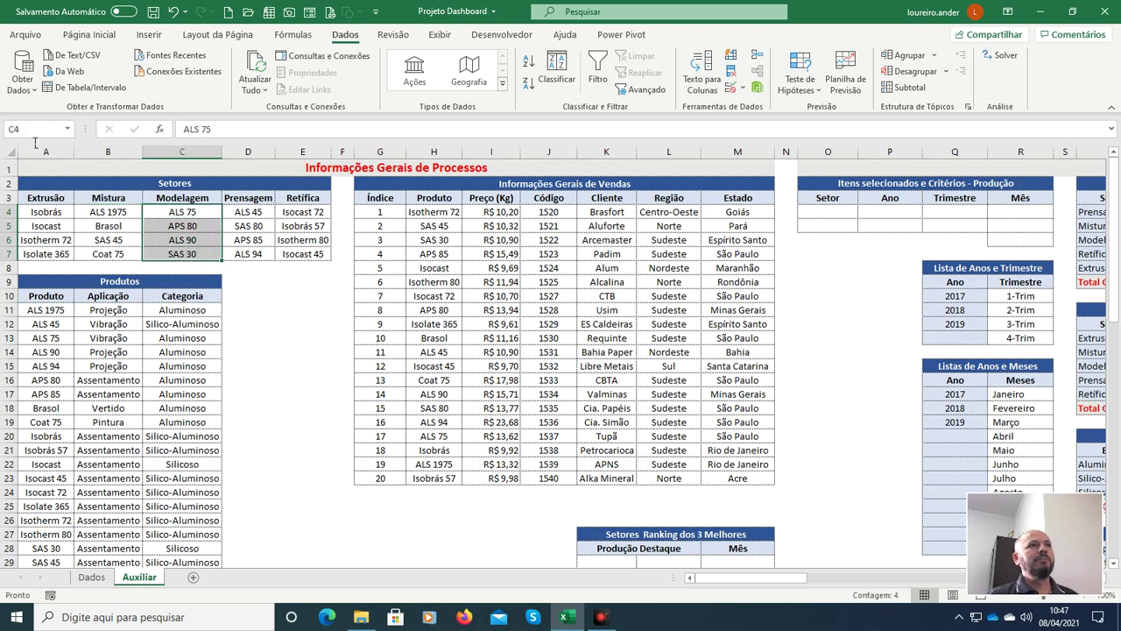
{"action": "left_click", "coordinate": [33, 130]}
{"action": "type", "text": "Model"}
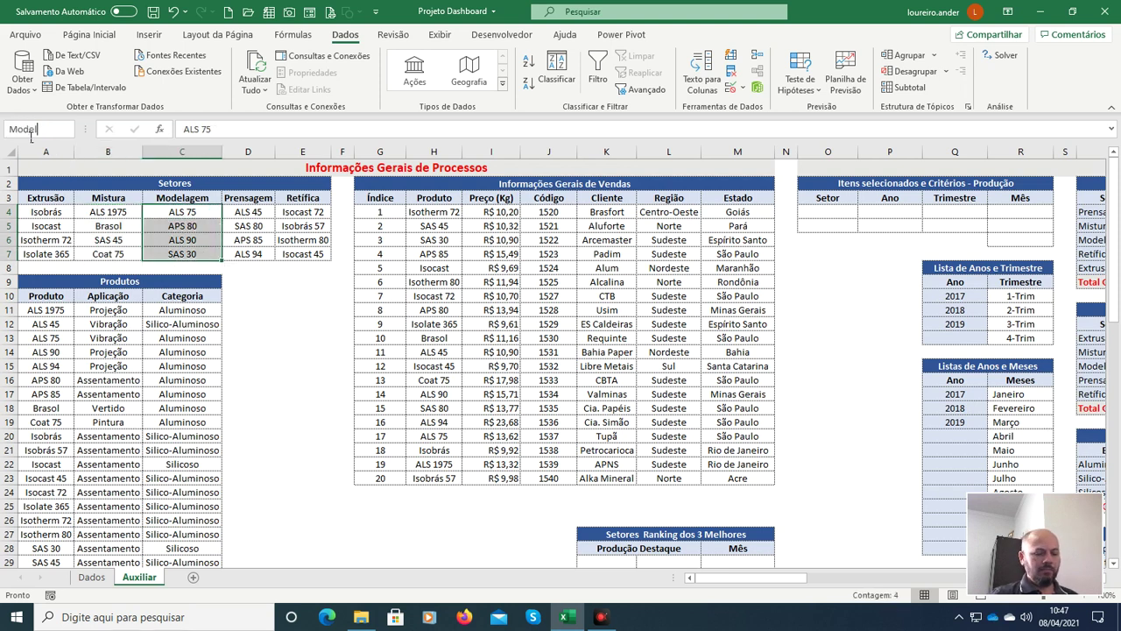
{"action": "type", "text": "ag"}
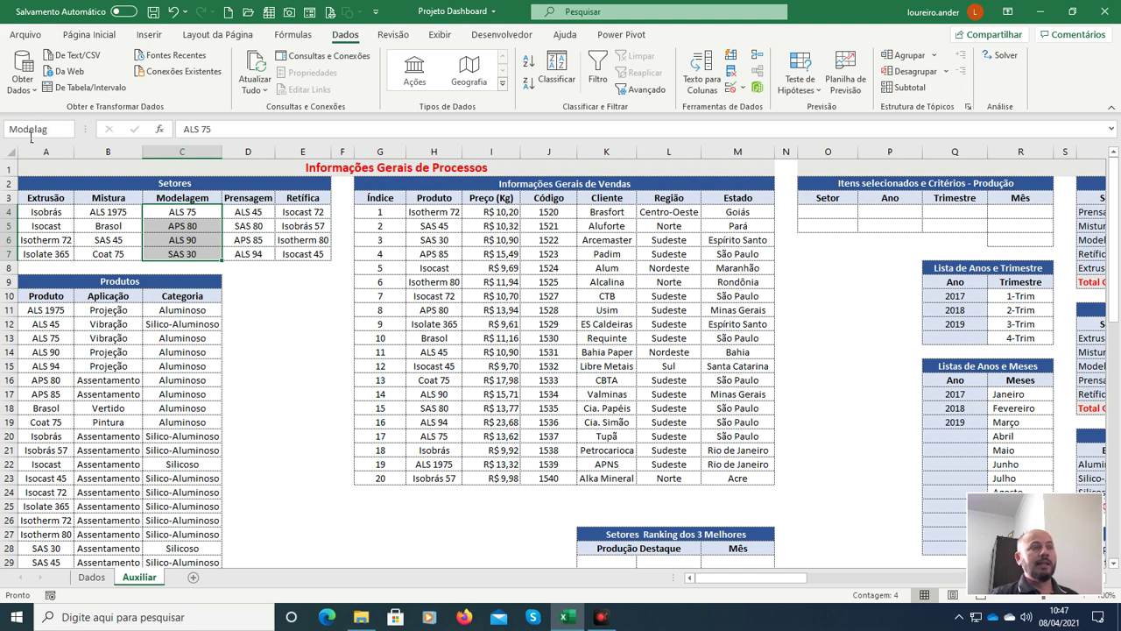
{"action": "type", "text": "em"}
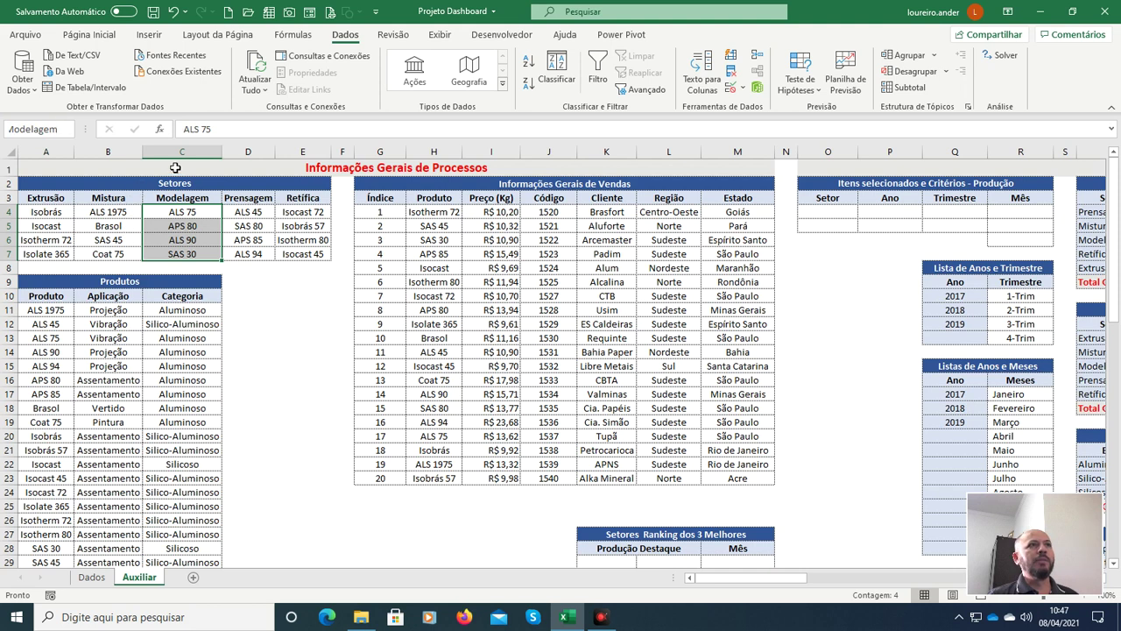
{"action": "key", "text": "Return"}
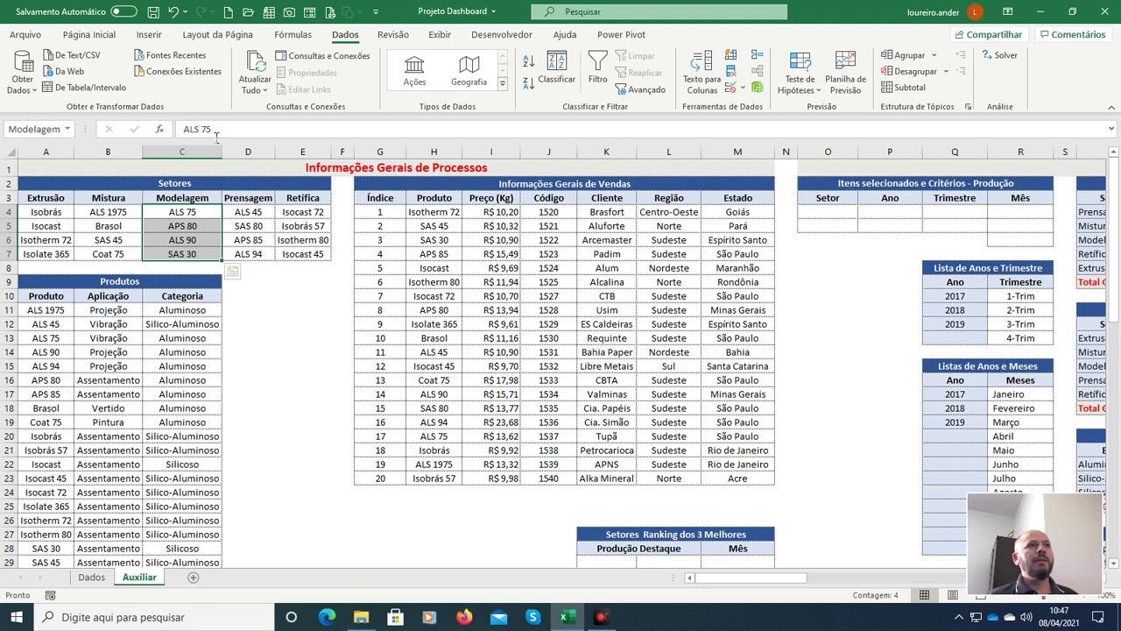
Step: Name the product range D4:D7 under the Prensagem heading "Prensagem"
{"action": "left_click", "coordinate": [256, 215]}
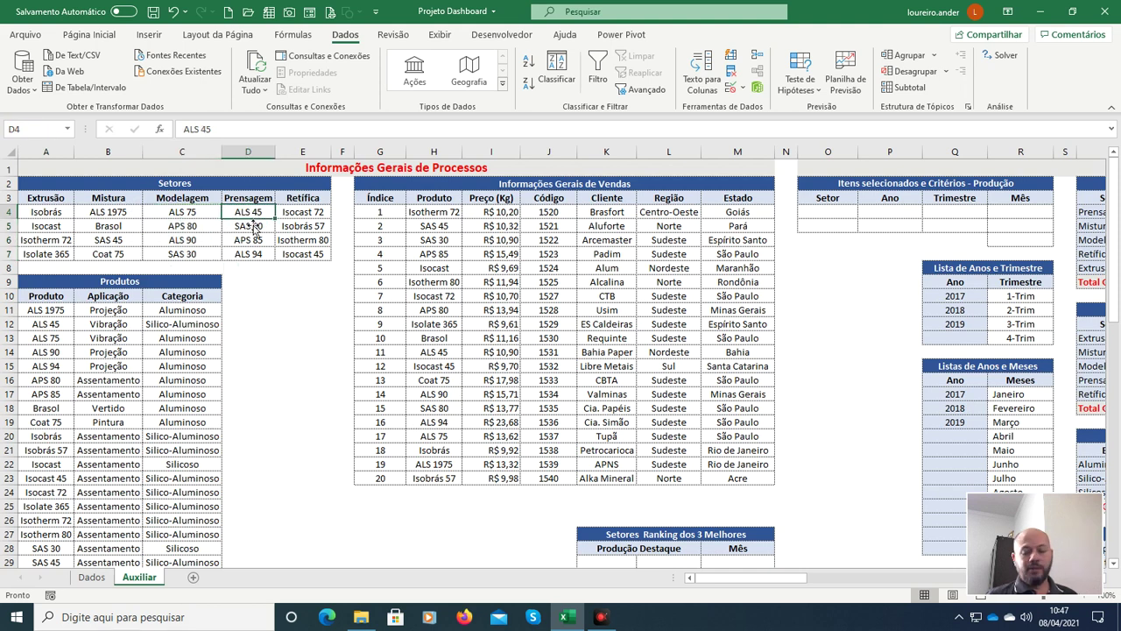
{"action": "left_click_drag", "start_coordinate": [253, 228], "coordinate": [254, 254]}
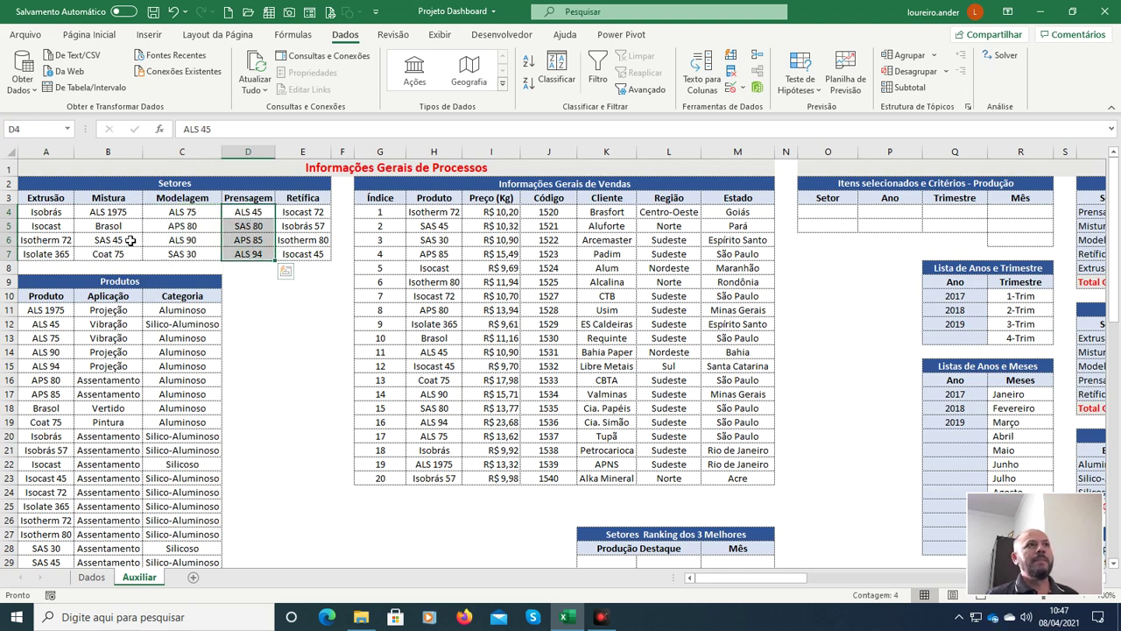
{"action": "left_click", "coordinate": [33, 133]}
{"action": "type", "text": "Pr"}
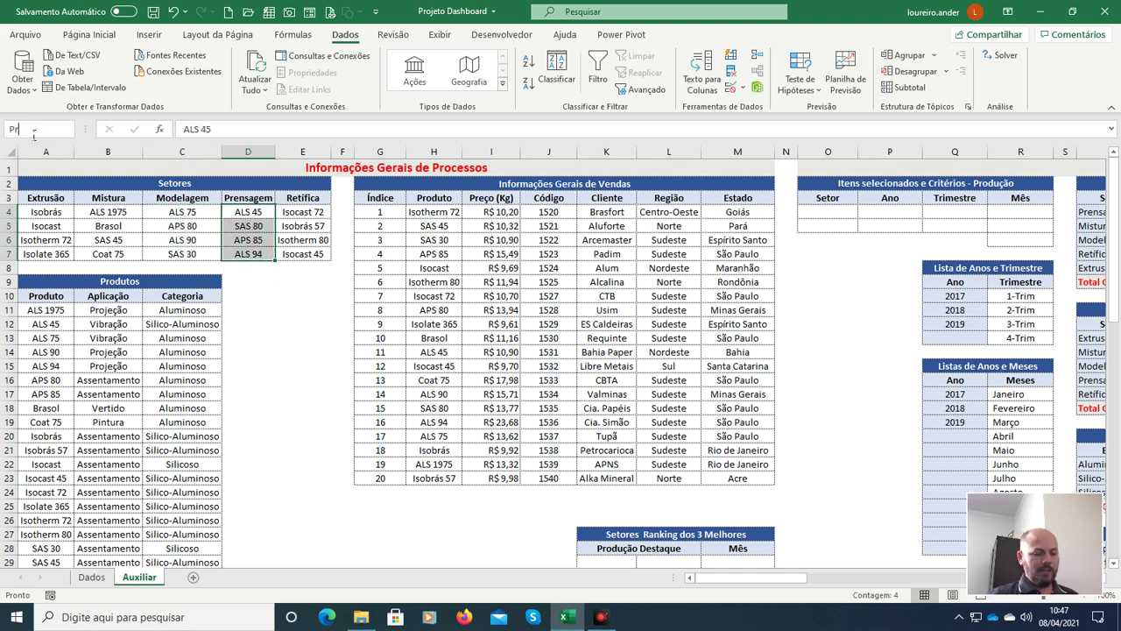
{"action": "type", "text": "ensagem"}
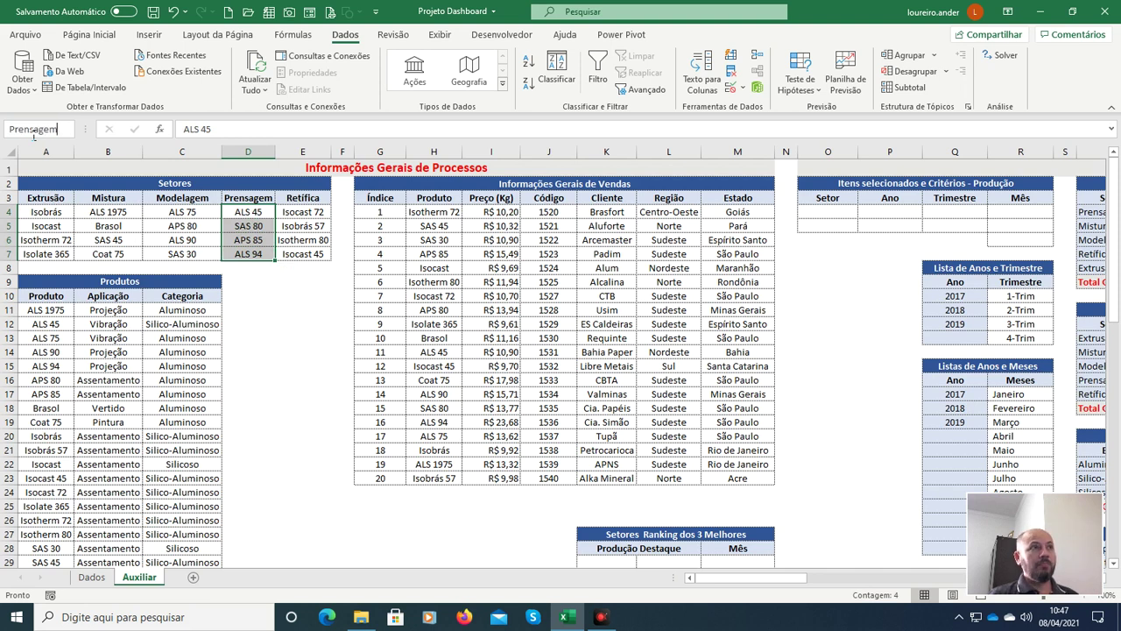
{"action": "key", "text": "Return"}
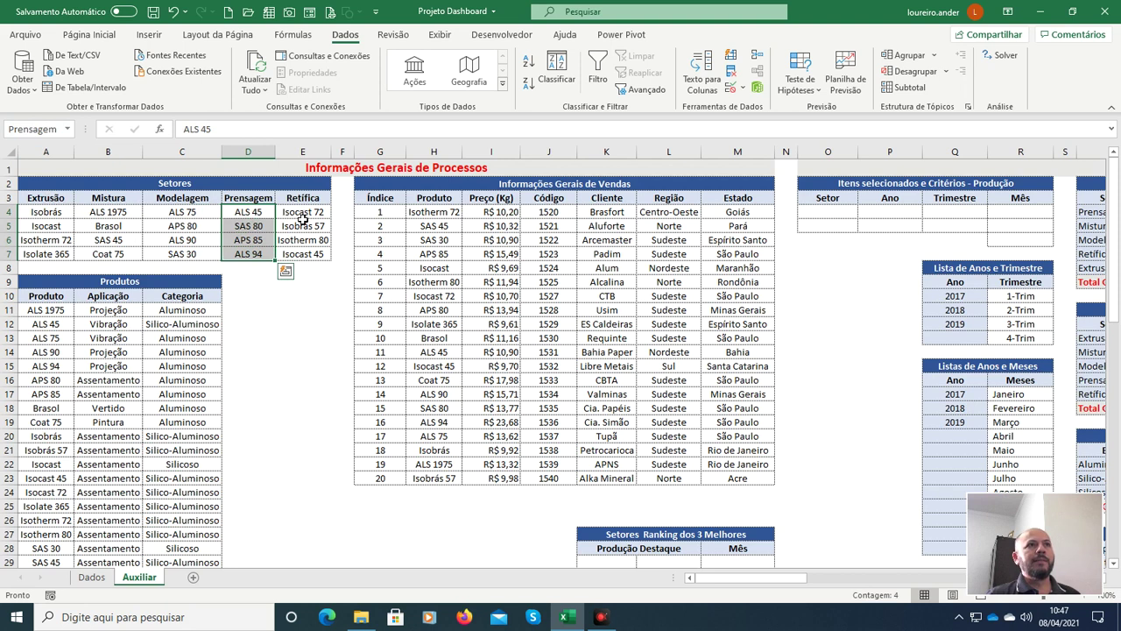
Step: Name the product range E4:E7 under the Retífica heading "Retífica"
{"action": "left_click", "coordinate": [303, 213]}
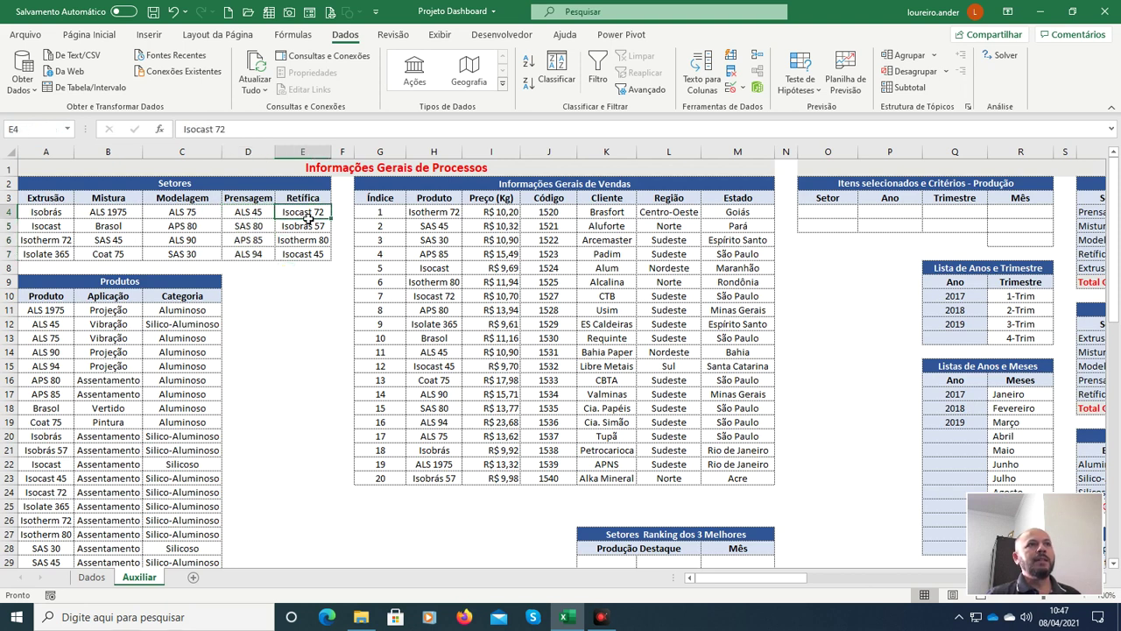
{"action": "left_click_drag", "start_coordinate": [306, 218], "coordinate": [302, 260]}
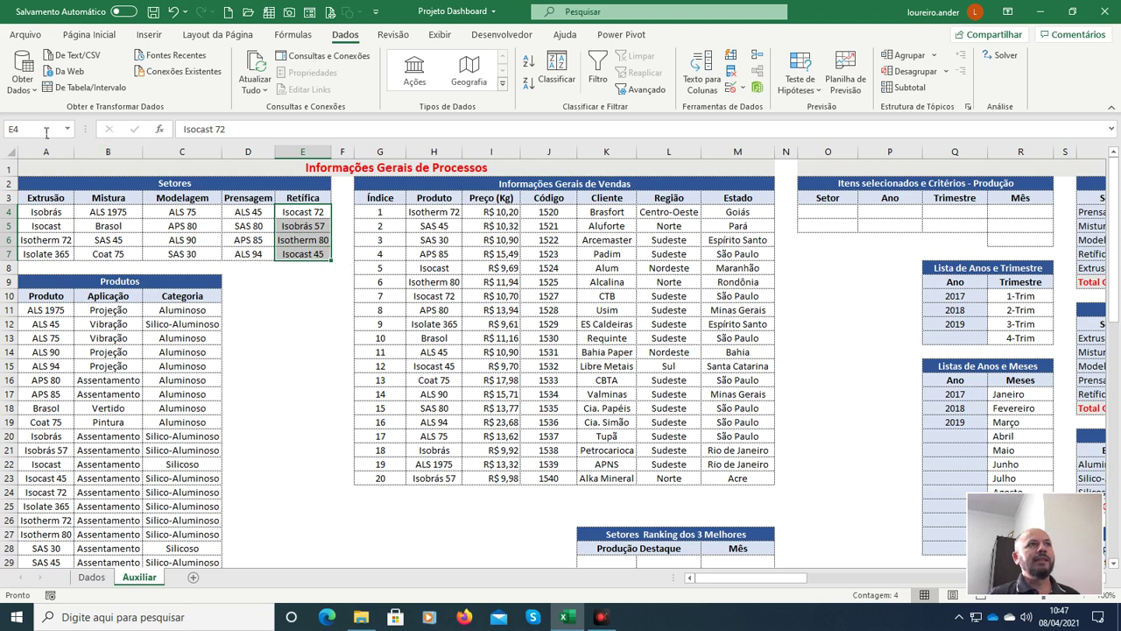
{"action": "left_click", "coordinate": [45, 129]}
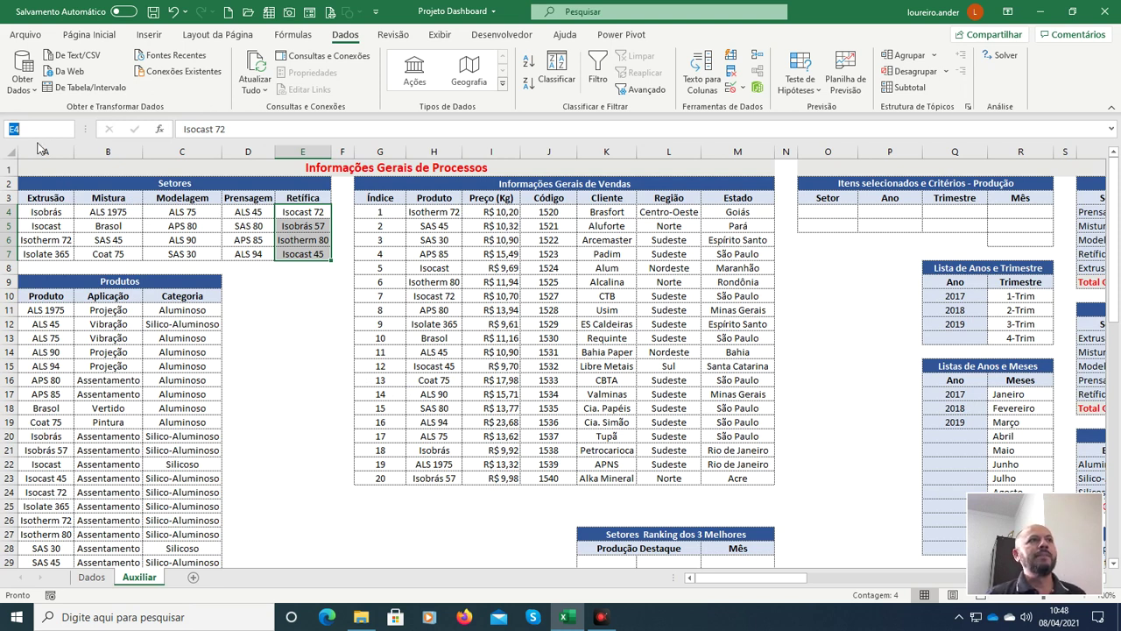
{"action": "left_click", "coordinate": [309, 230]}
{"action": "left_click_drag", "start_coordinate": [305, 212], "coordinate": [309, 259]}
{"action": "left_click_drag", "start_coordinate": [253, 217], "coordinate": [256, 256]}
{"action": "left_click_drag", "start_coordinate": [299, 217], "coordinate": [298, 256]}
{"action": "left_click", "coordinate": [40, 131]}
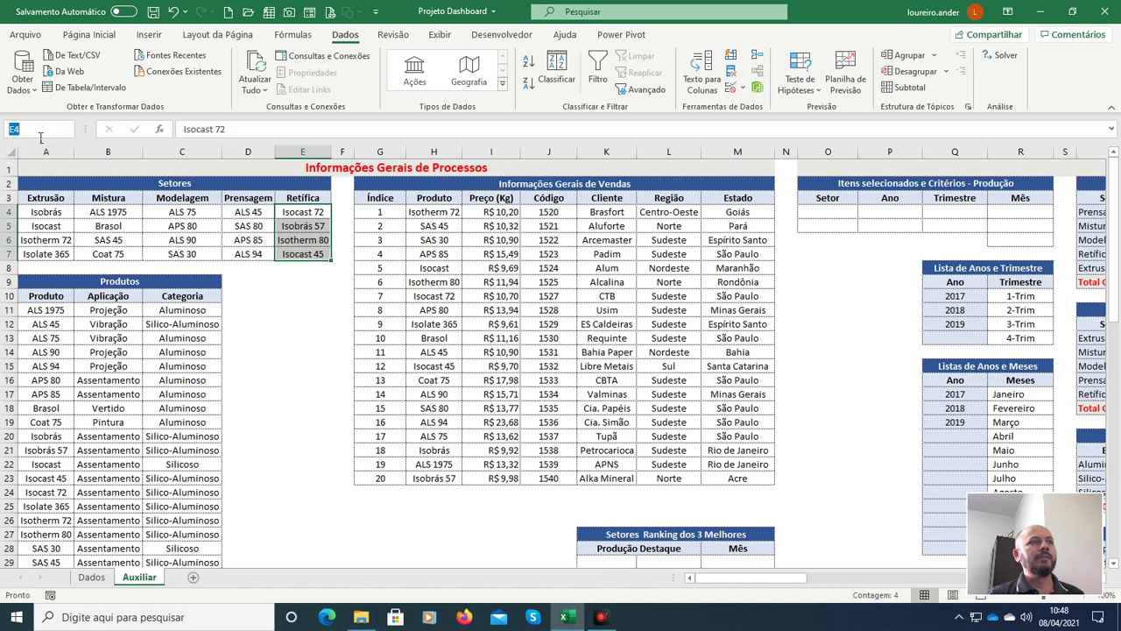
{"action": "type", "text": "Retífica"}
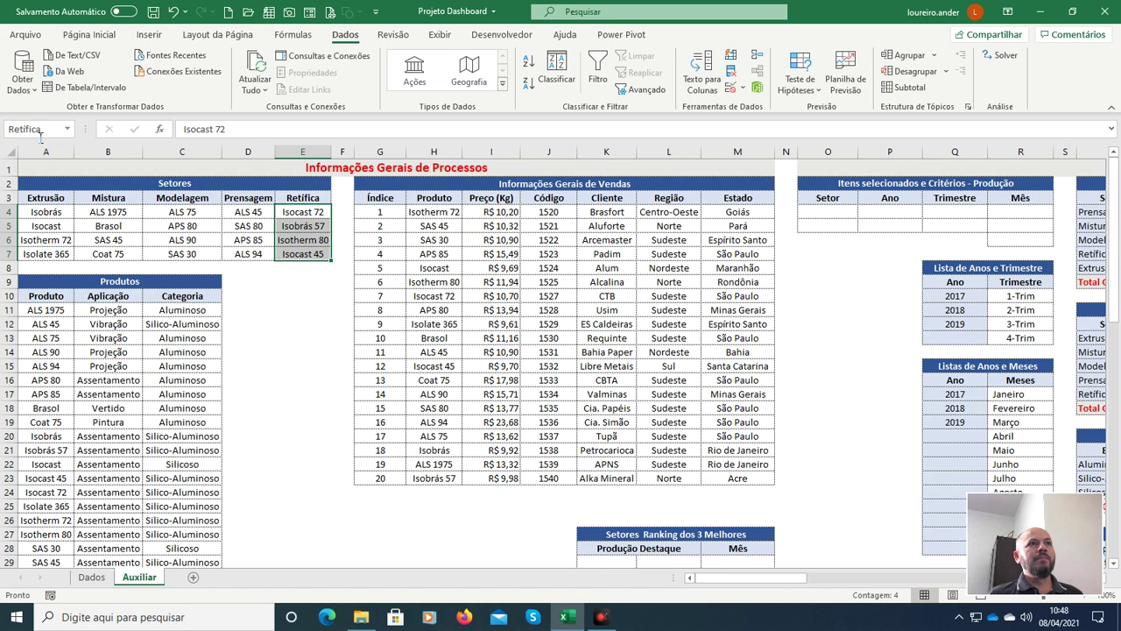
{"action": "key", "text": "Return"}
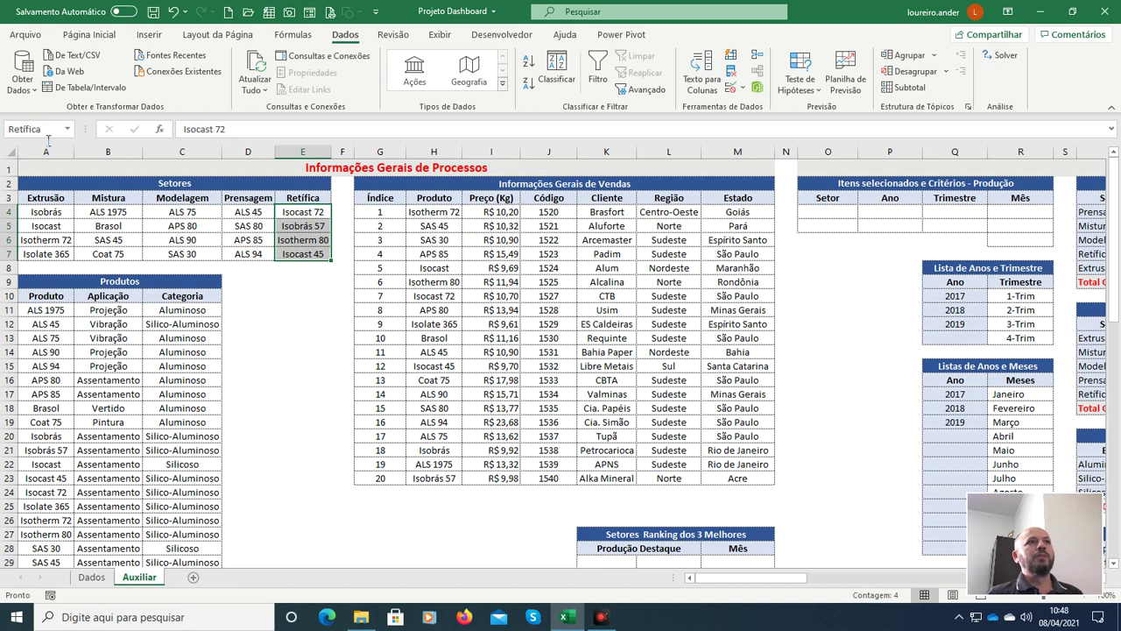
Step: Check the sector range names by reselecting the Retífica, Prensagem and Modelagem products and reviewing the workbook's list of defined names
{"action": "left_click_drag", "start_coordinate": [302, 214], "coordinate": [306, 254]}
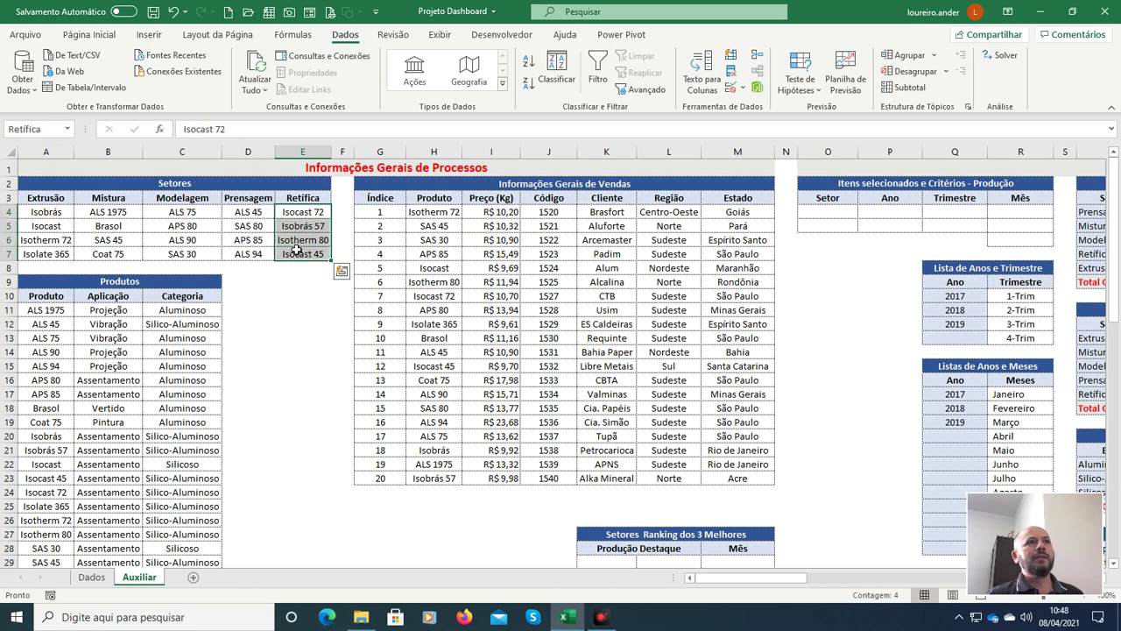
{"action": "left_click_drag", "start_coordinate": [261, 215], "coordinate": [260, 254]}
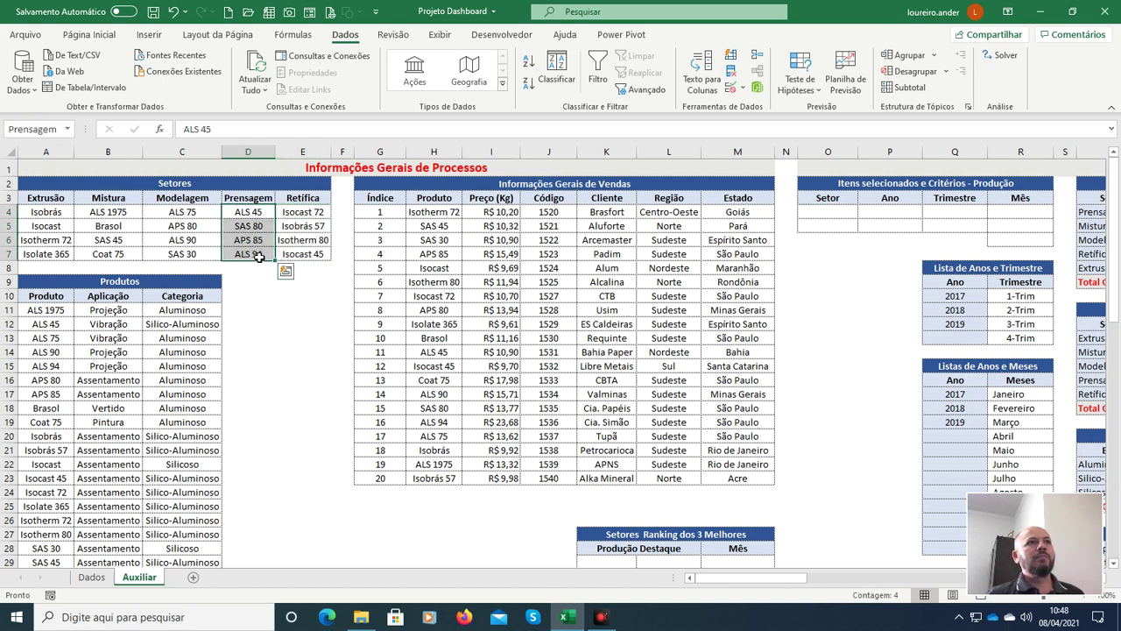
{"action": "left_click_drag", "start_coordinate": [189, 215], "coordinate": [184, 254]}
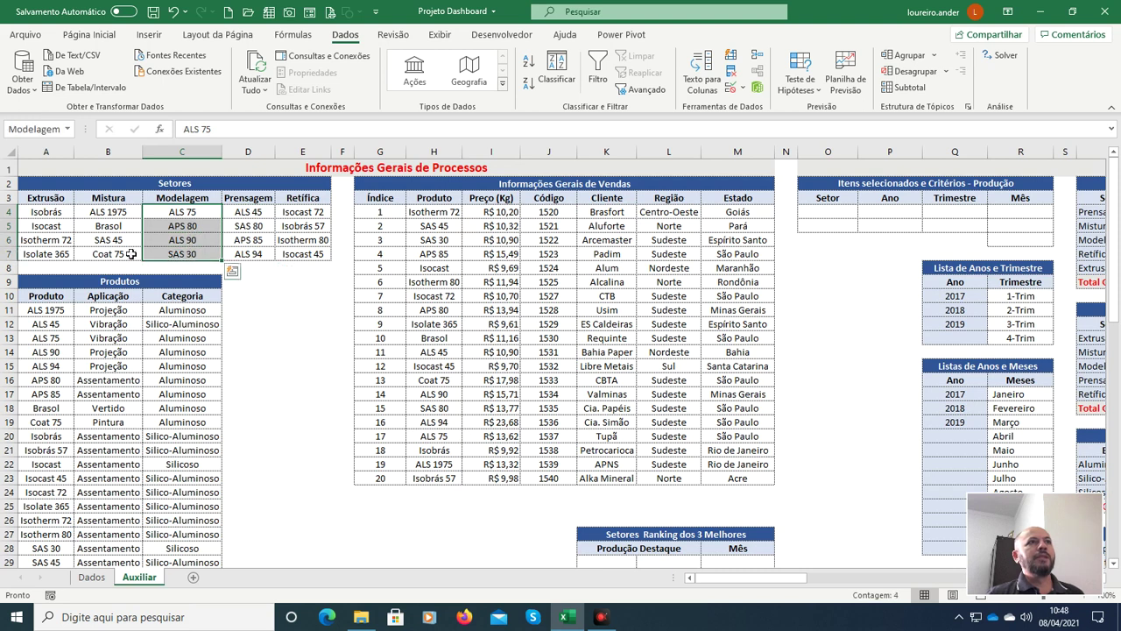
{"action": "left_click", "coordinate": [60, 217]}
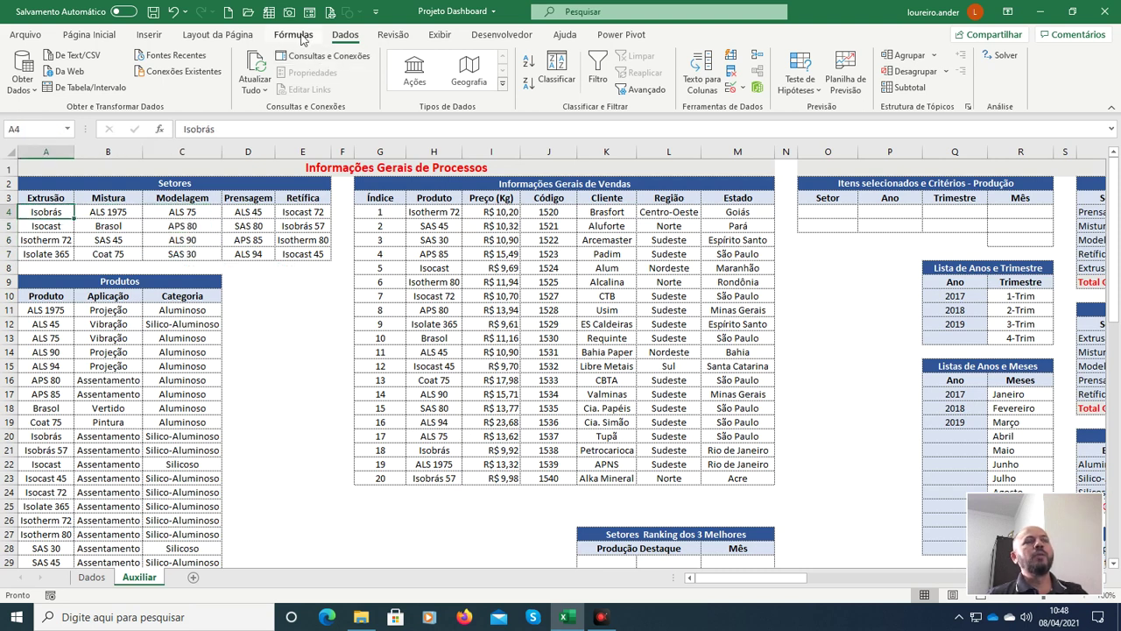
{"action": "left_click", "coordinate": [298, 37]}
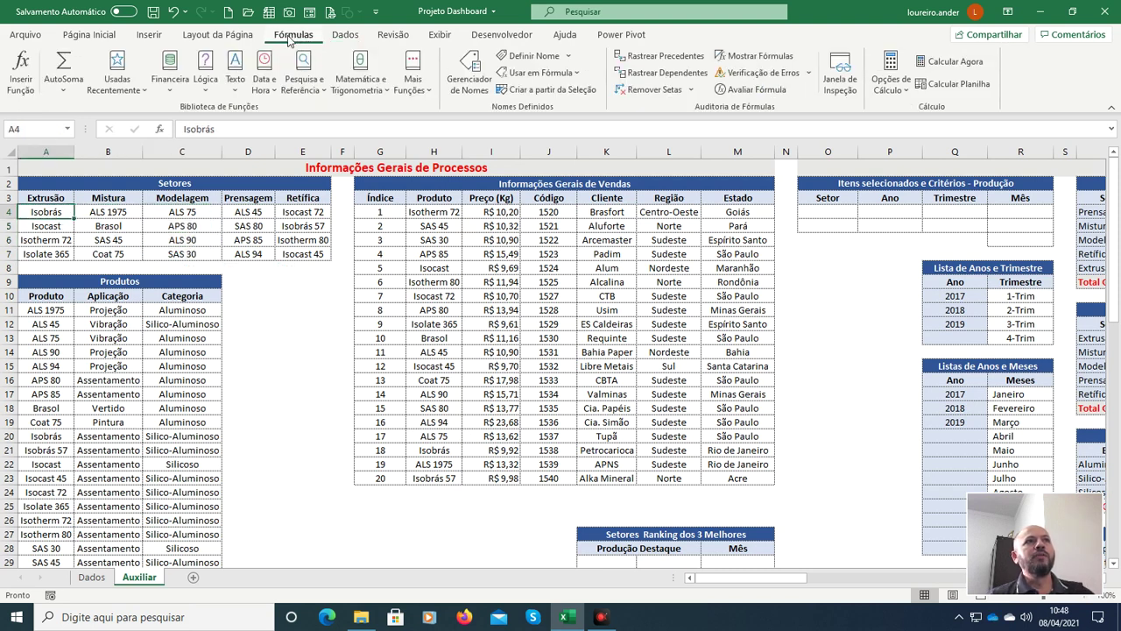
{"action": "left_click", "coordinate": [469, 87]}
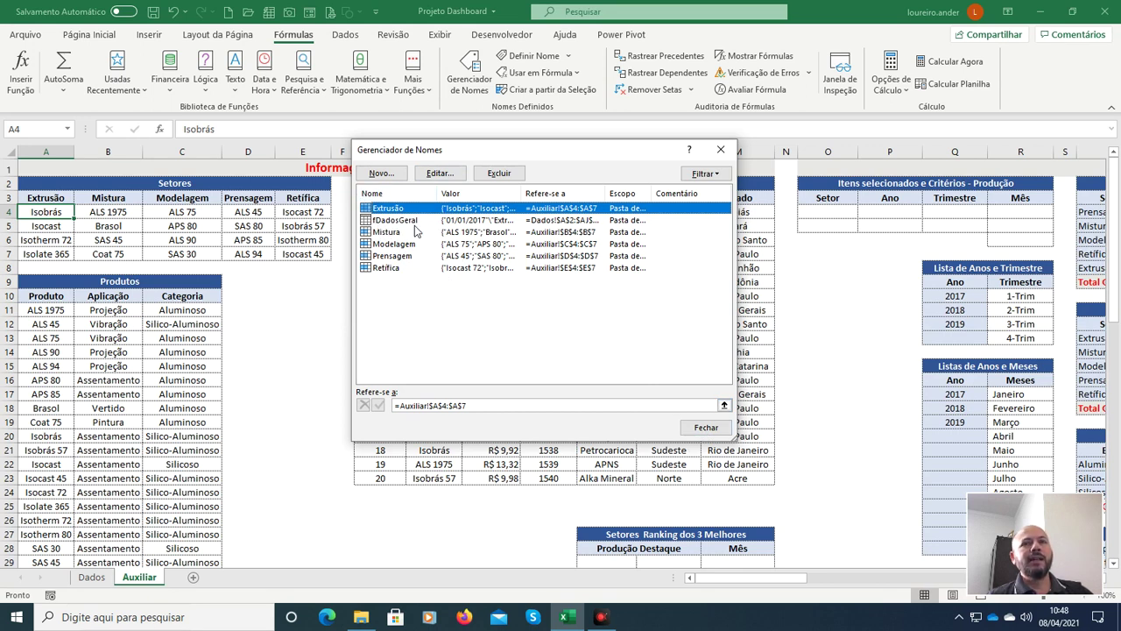
{"action": "left_click", "coordinate": [704, 427]}
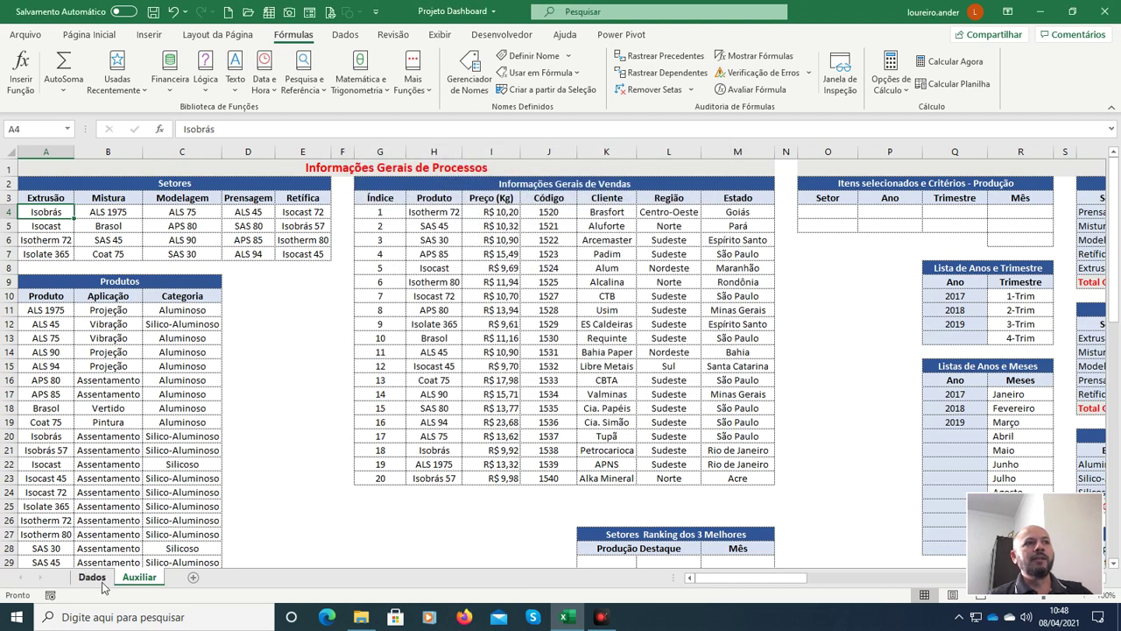
Step: Check the name of the data table on the Dados sheet and look back at the Auxiliar sheet
{"action": "left_click", "coordinate": [92, 576]}
{"action": "left_click", "coordinate": [372, 308]}
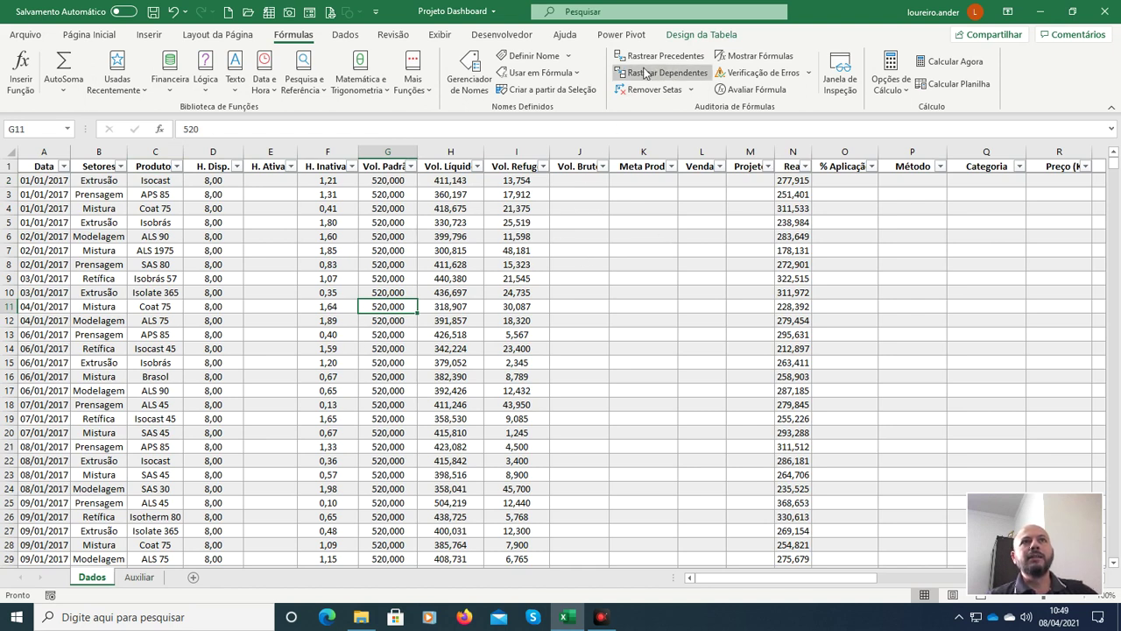
{"action": "left_click", "coordinate": [686, 35]}
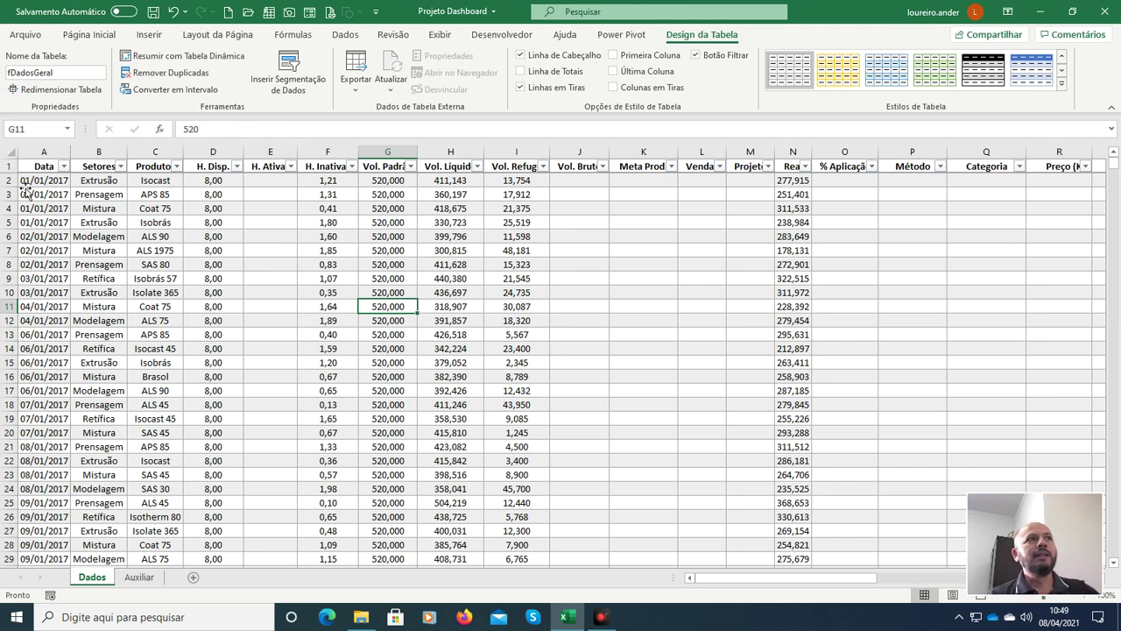
{"action": "left_click", "coordinate": [61, 183]}
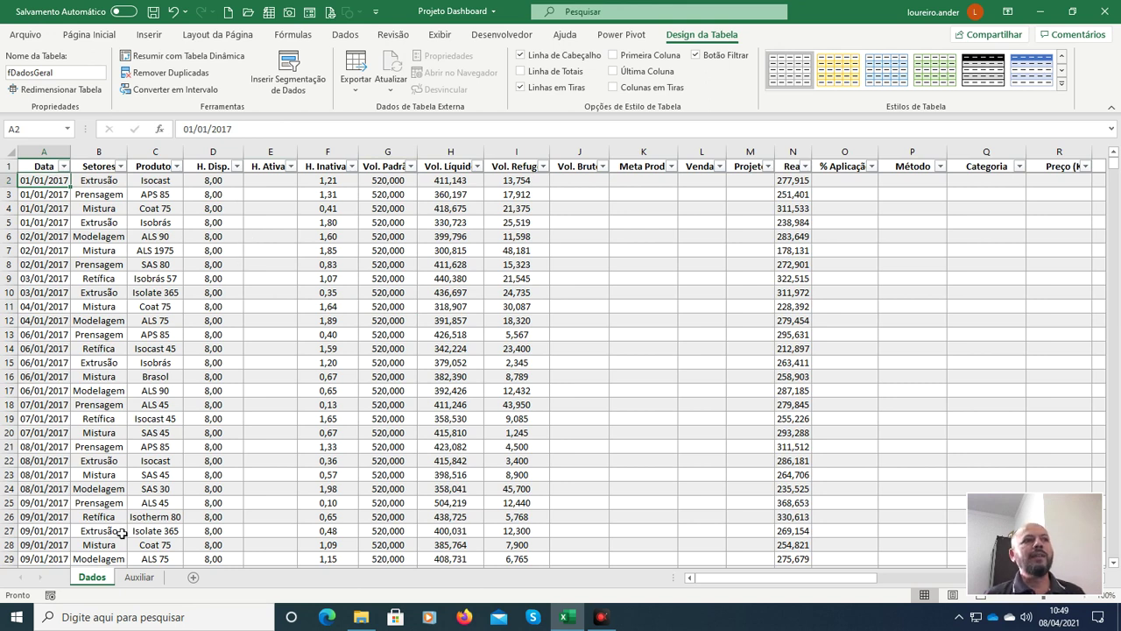
{"action": "left_click", "coordinate": [140, 577]}
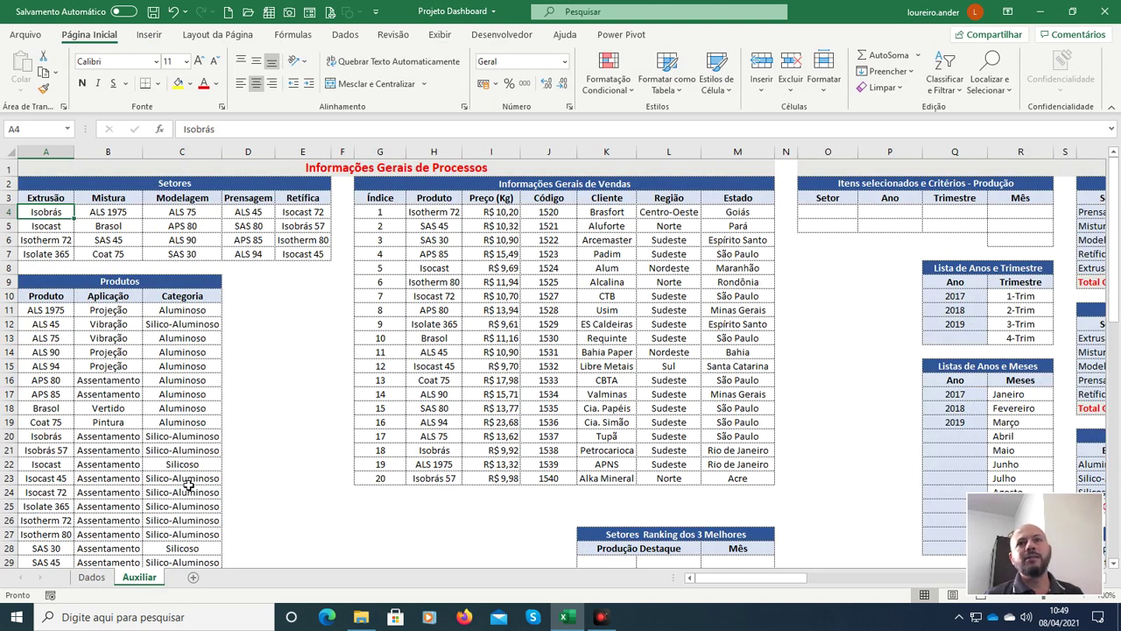
{"action": "left_click", "coordinate": [91, 577]}
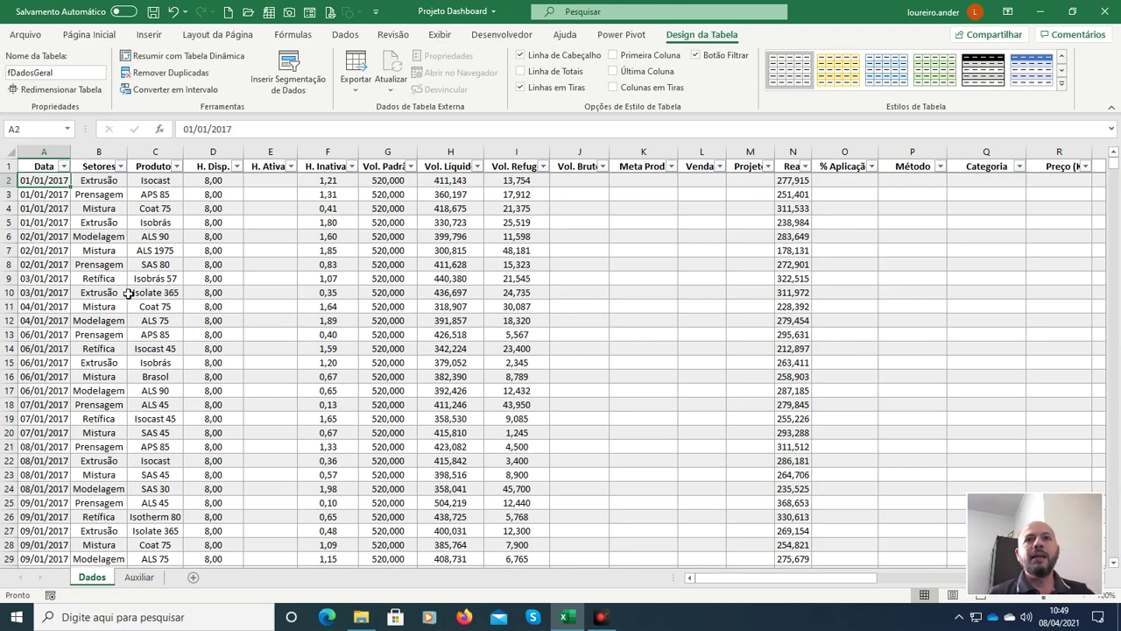
Step: Apply list validation with the source =INDIRETO(B2) to the Produto column's data cells, from C2 down to the last row, C3333
{"action": "left_click", "coordinate": [148, 223]}
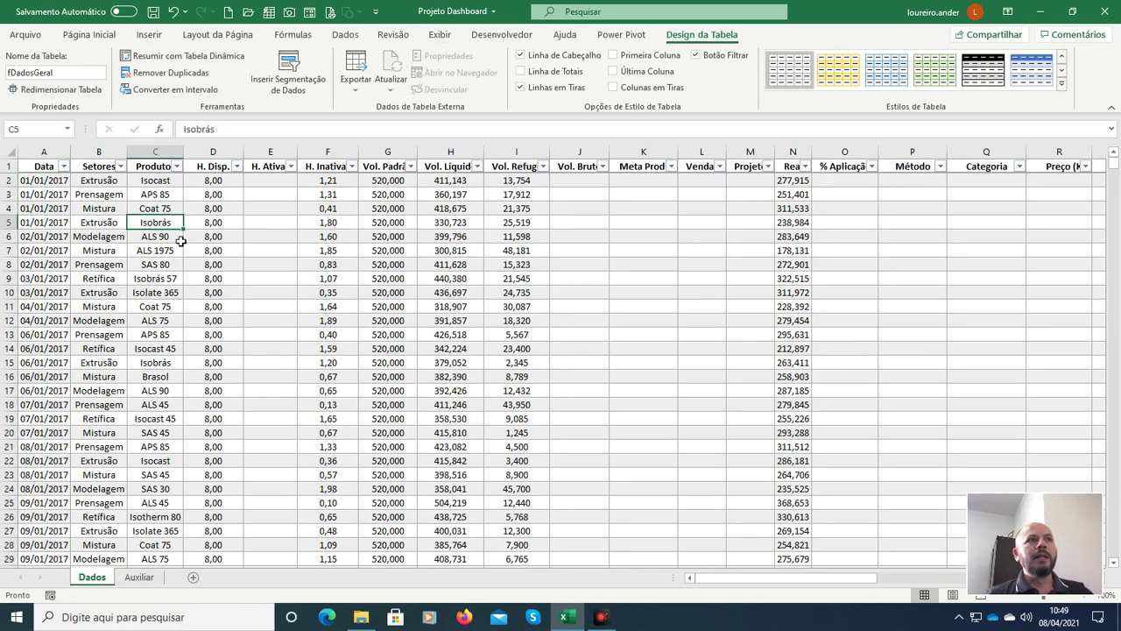
{"action": "left_click", "coordinate": [175, 238]}
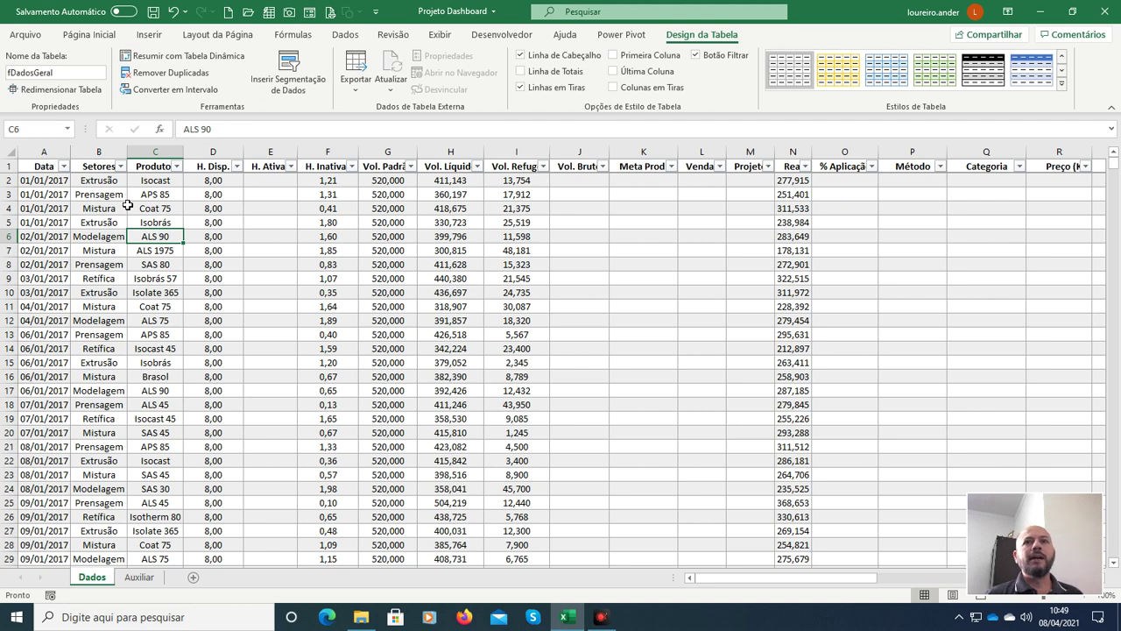
{"action": "left_click", "coordinate": [160, 183]}
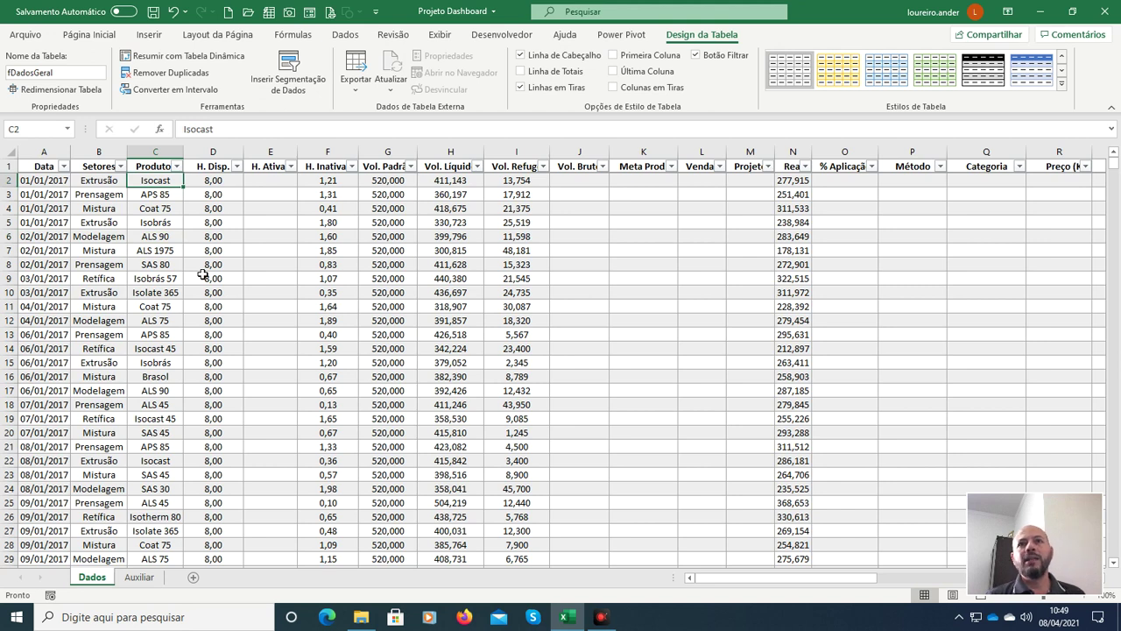
{"action": "key", "text": "Up"}
{"action": "key", "text": "Down"}
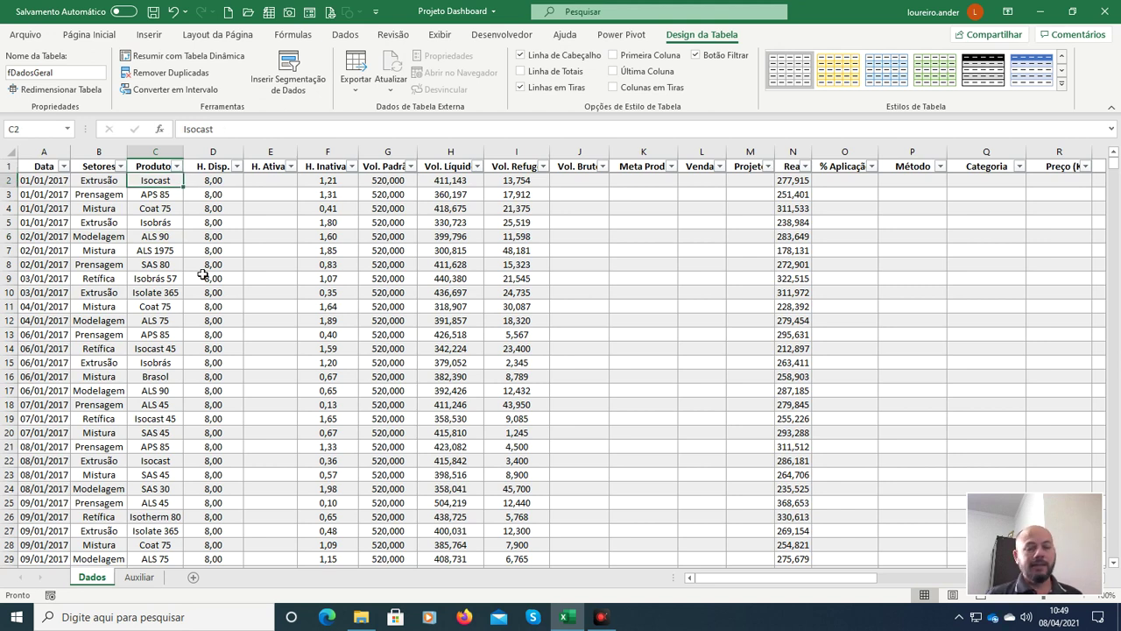
{"action": "key", "text": "End"}
{"action": "key", "text": "shift+Down"}
{"action": "key", "text": "shift+Down"}
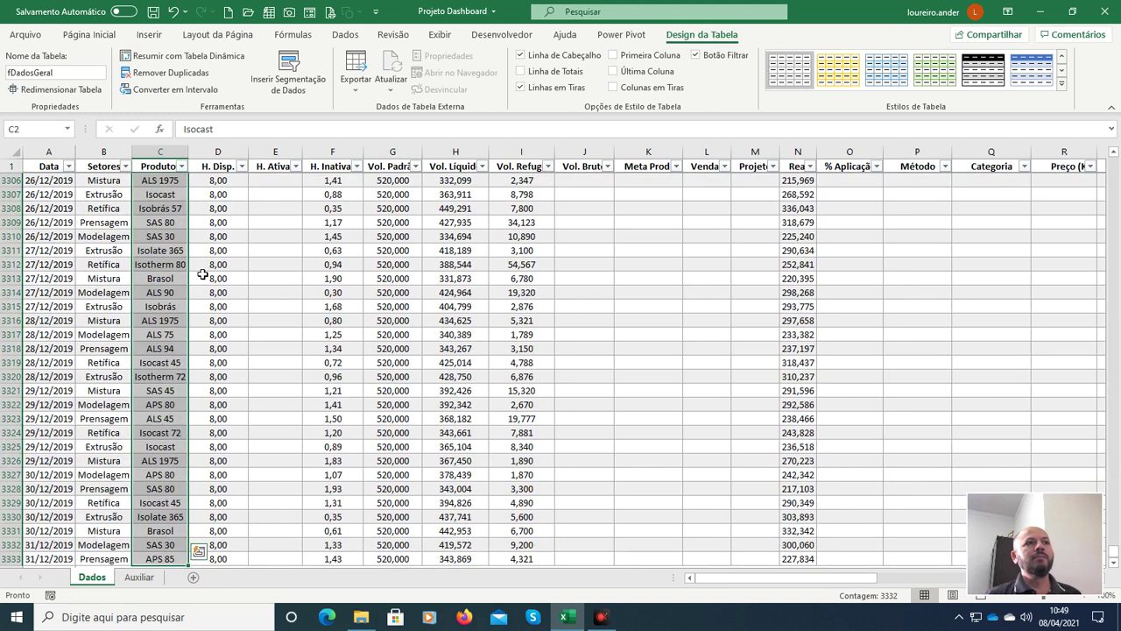
{"action": "left_click_drag", "start_coordinate": [1113, 554], "coordinate": [1113, 155]}
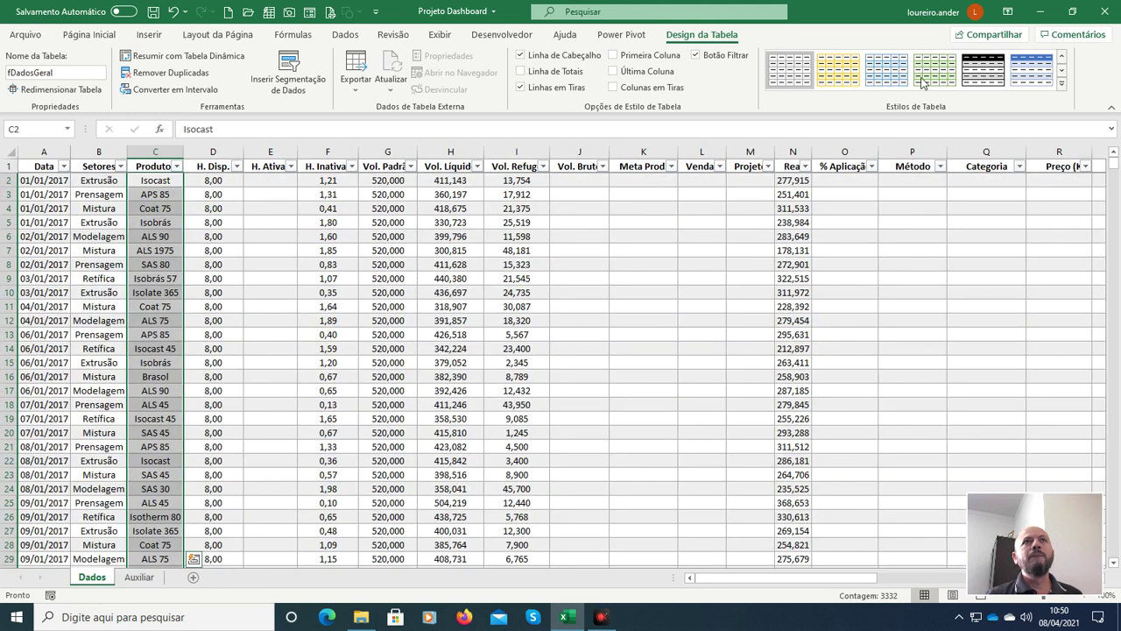
{"action": "left_click", "coordinate": [345, 35]}
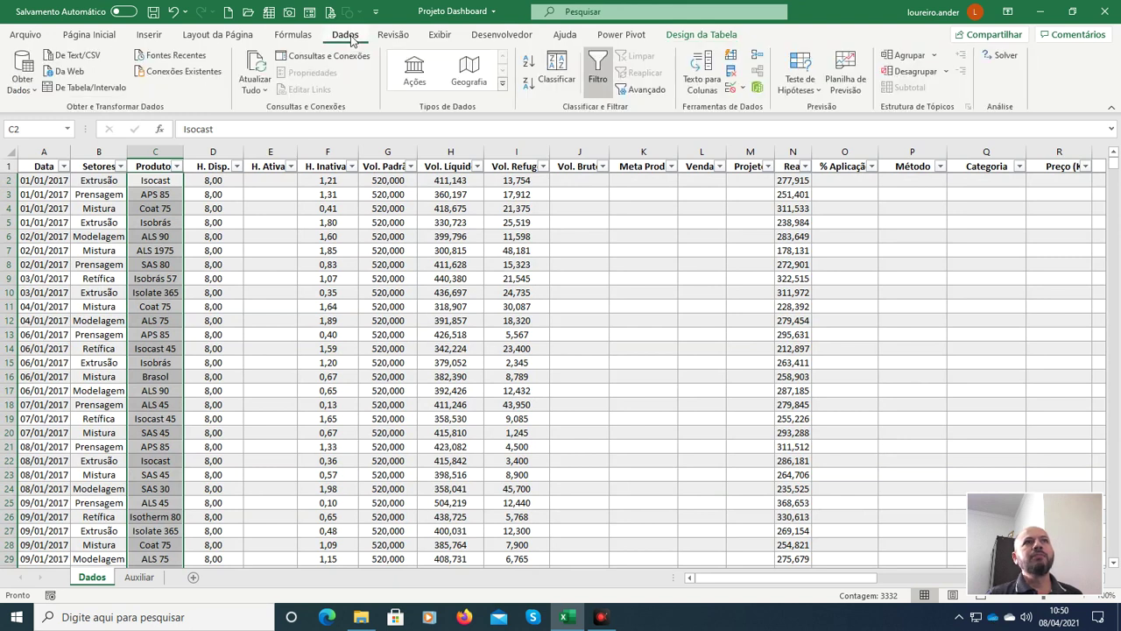
{"action": "left_click", "coordinate": [729, 89]}
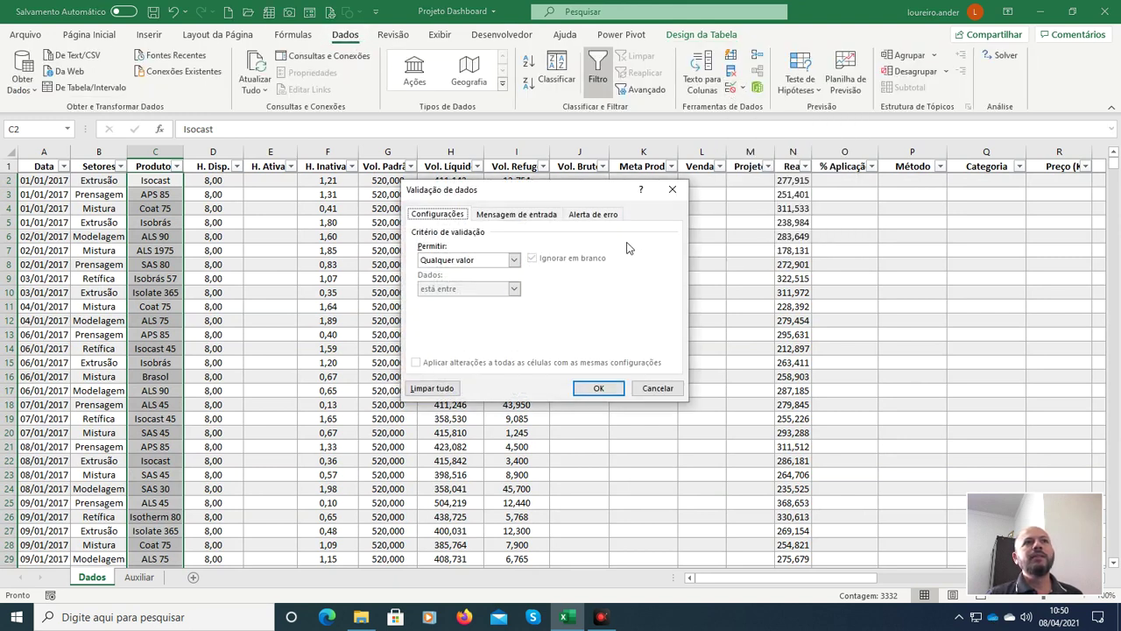
{"action": "left_click", "coordinate": [514, 259]}
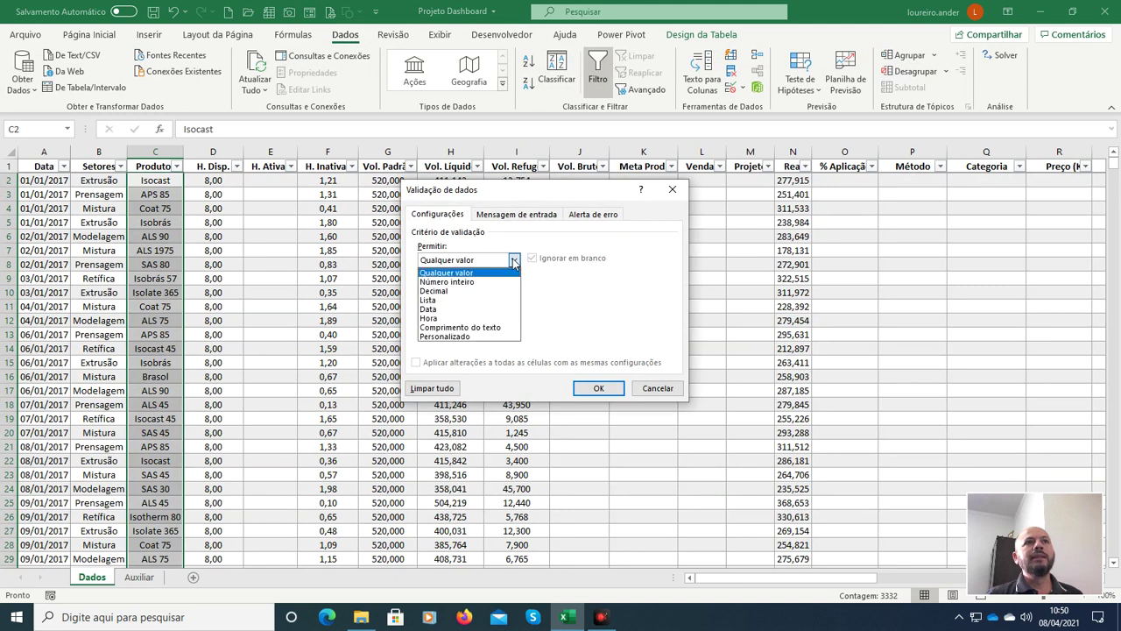
{"action": "left_click", "coordinate": [452, 301]}
{"action": "left_click", "coordinate": [457, 318]}
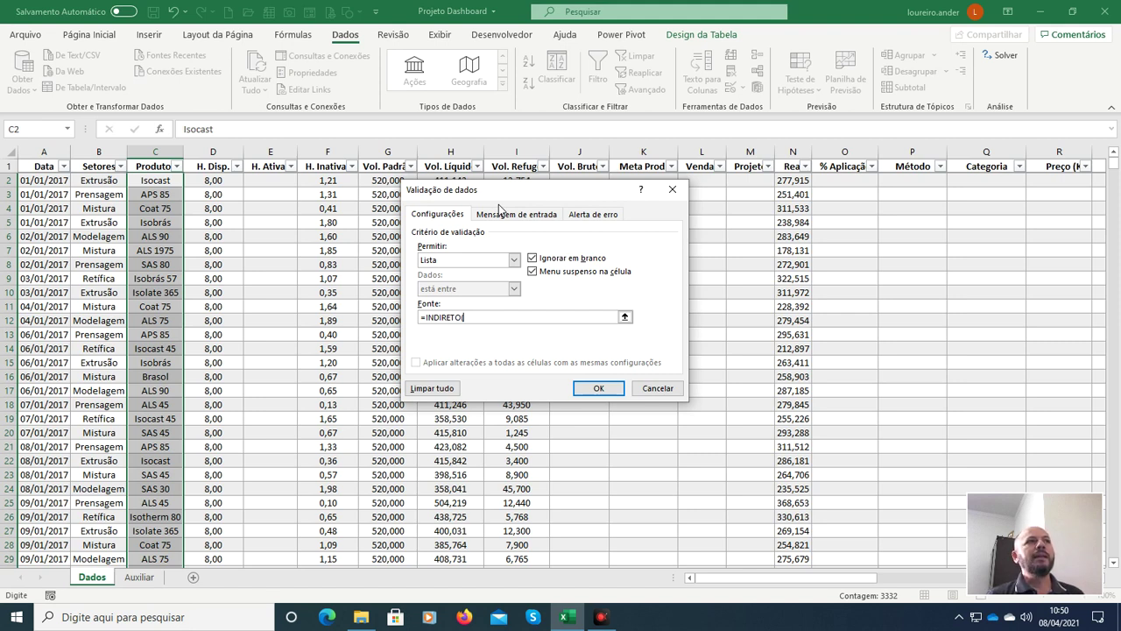
{"action": "type", "text": "B2"}
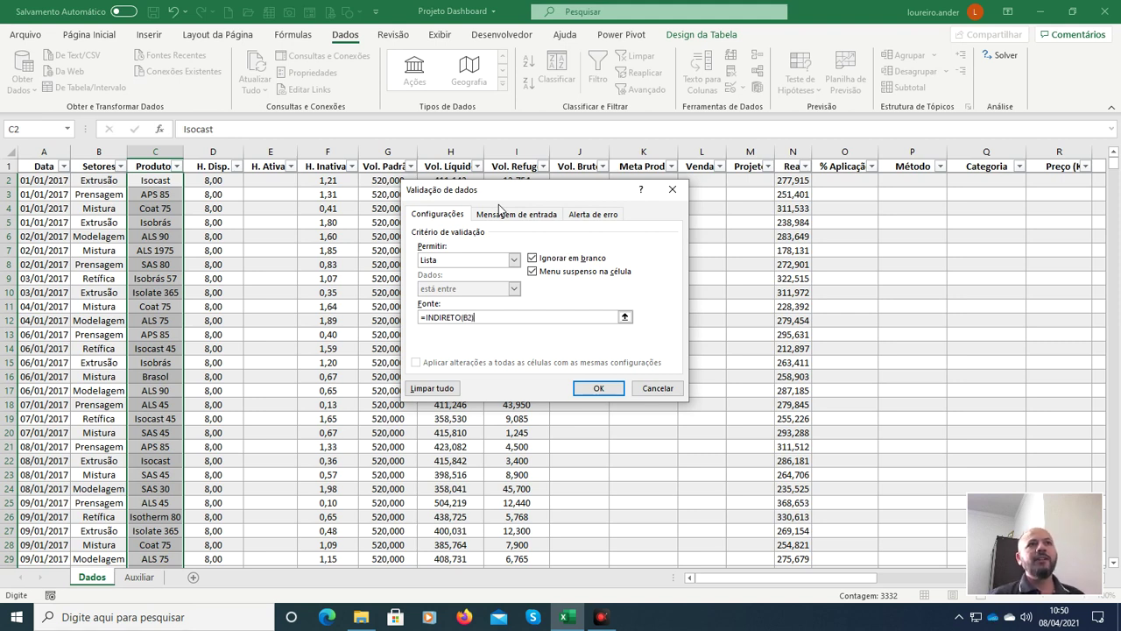
{"action": "left_click", "coordinate": [599, 388]}
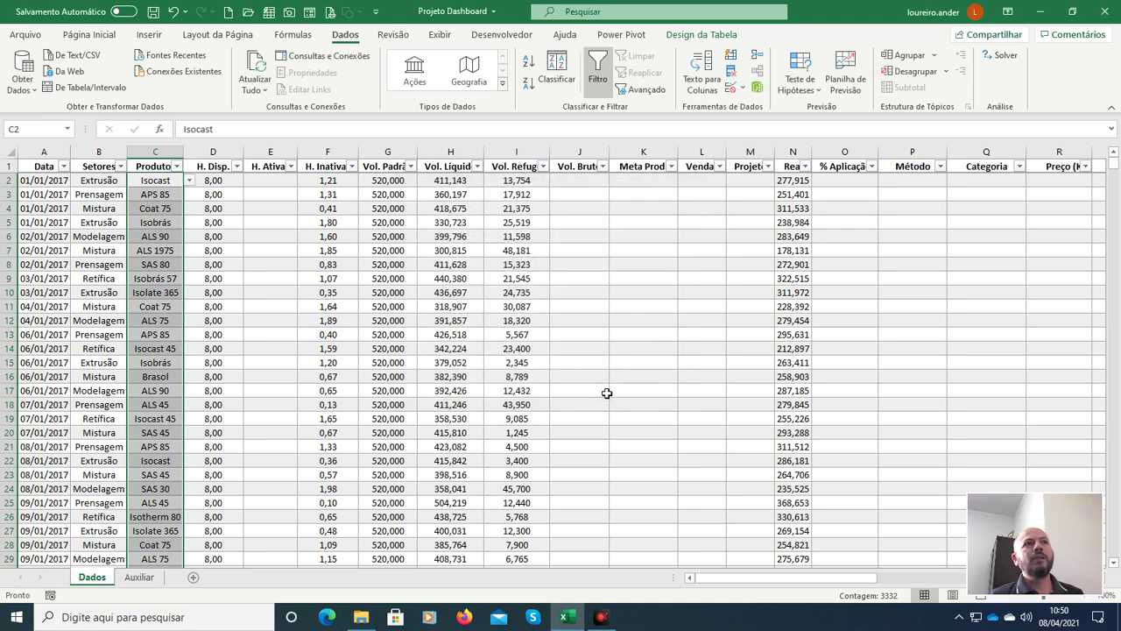
Step: Check the product options offered in the first Produto cell, C2, against its sector in B2
{"action": "left_click", "coordinate": [155, 263]}
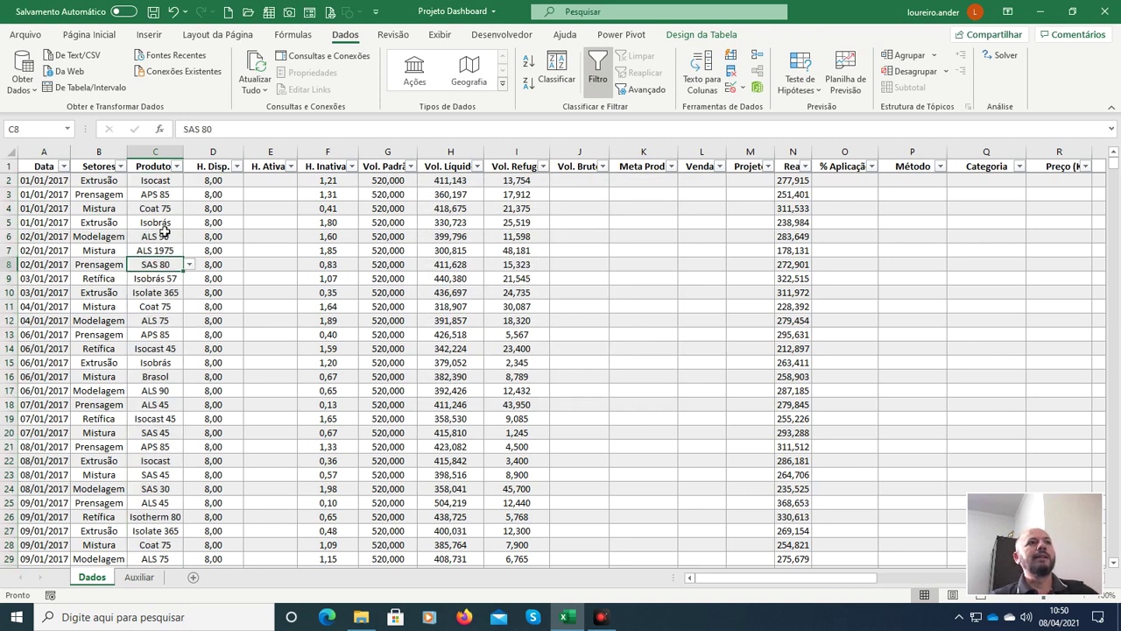
{"action": "left_click", "coordinate": [164, 224]}
{"action": "left_click", "coordinate": [165, 193]}
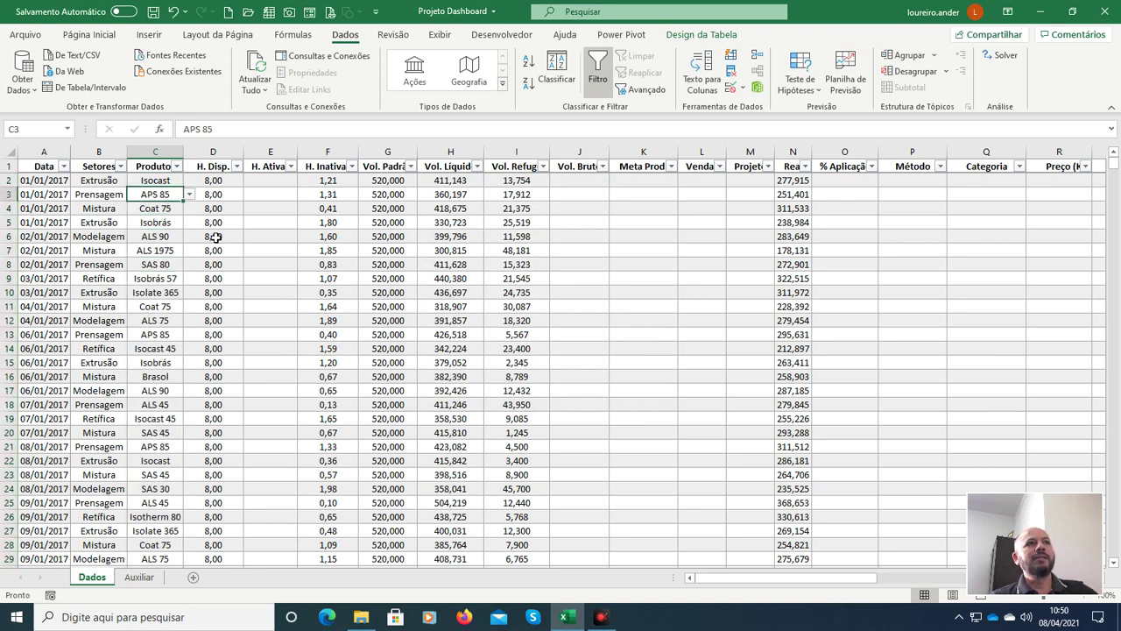
{"action": "left_click", "coordinate": [165, 181]}
{"action": "left_click", "coordinate": [189, 180]}
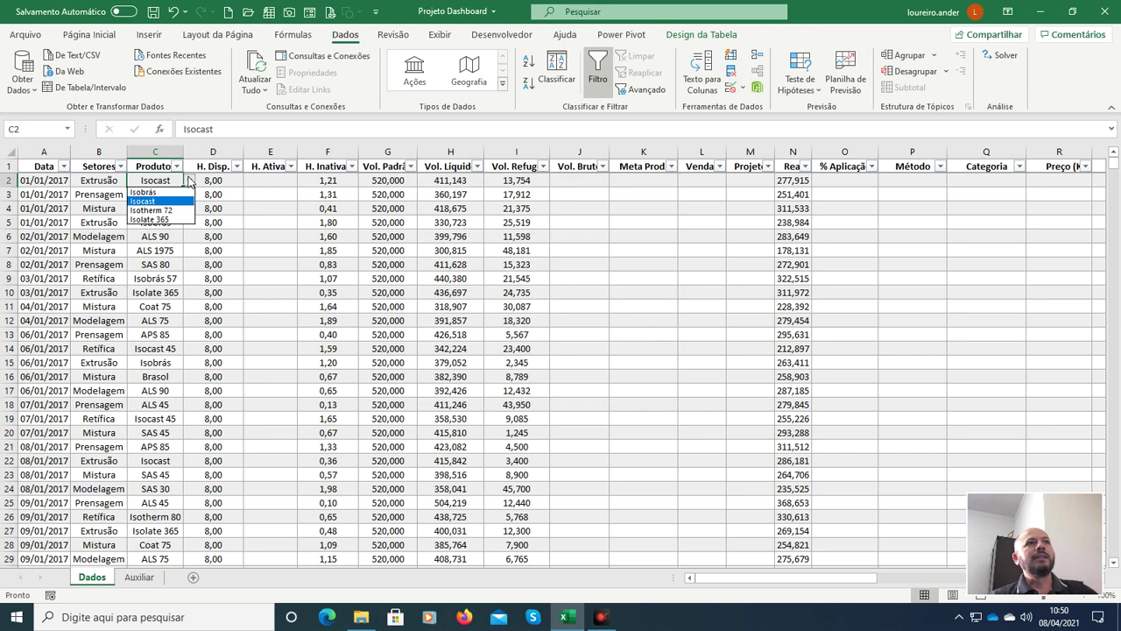
{"action": "left_click", "coordinate": [190, 181]}
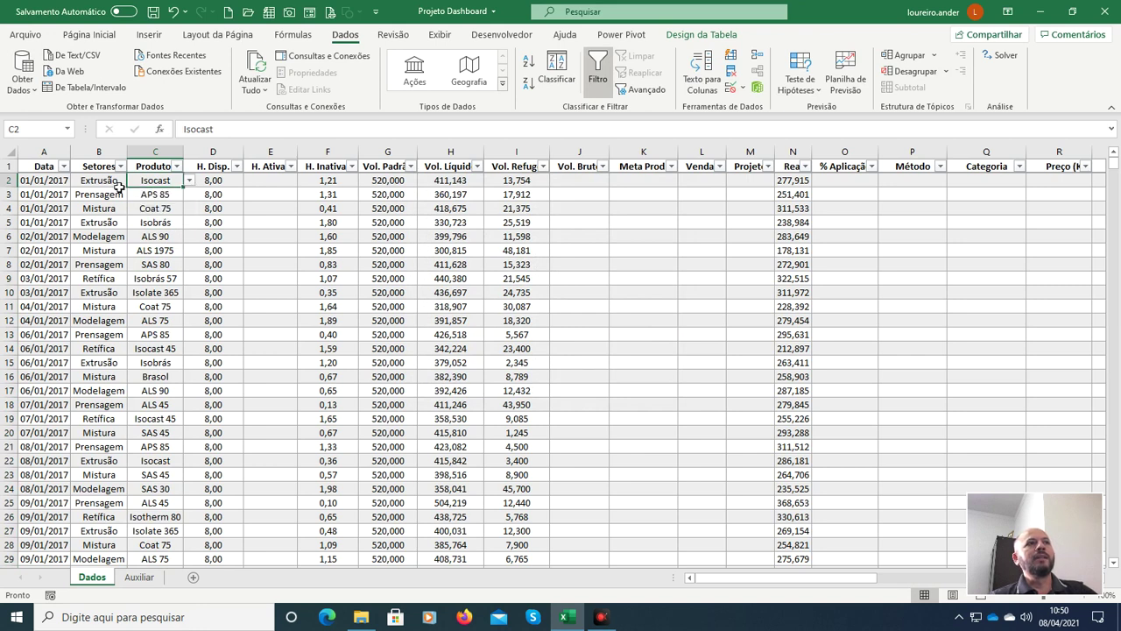
{"action": "left_click", "coordinate": [190, 180]}
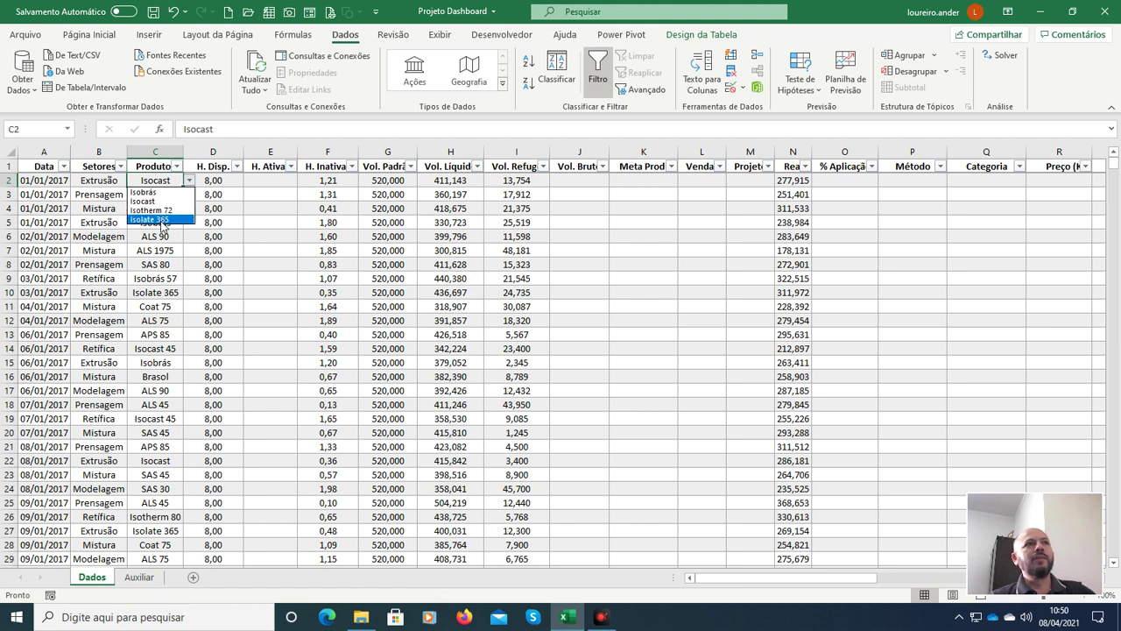
{"action": "key", "text": "Escape"}
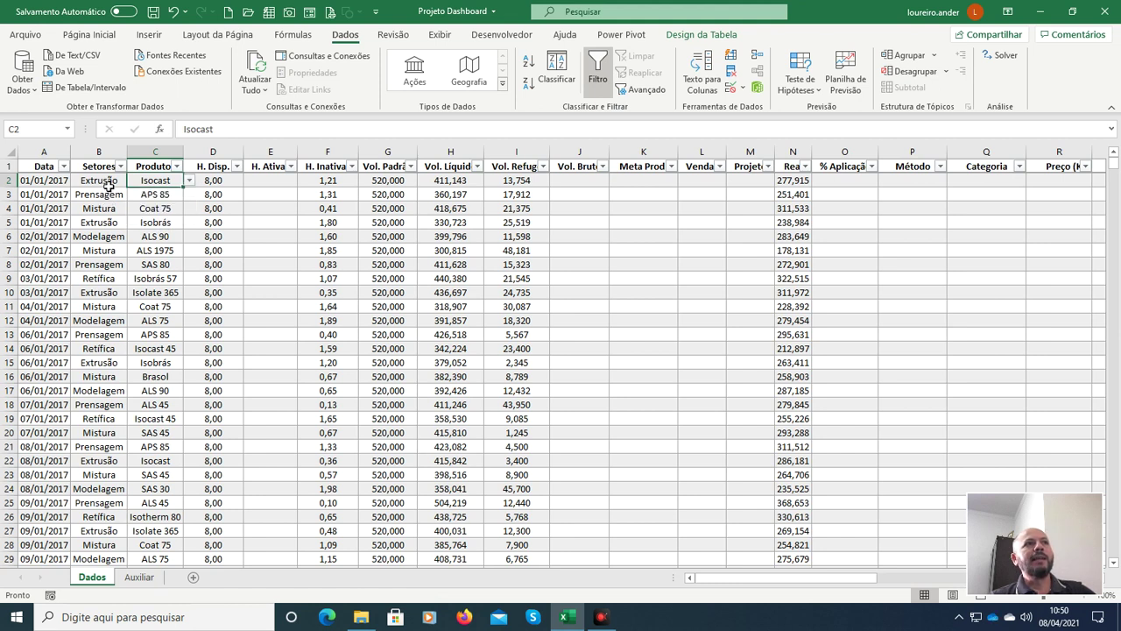
{"action": "left_click", "coordinate": [106, 182]}
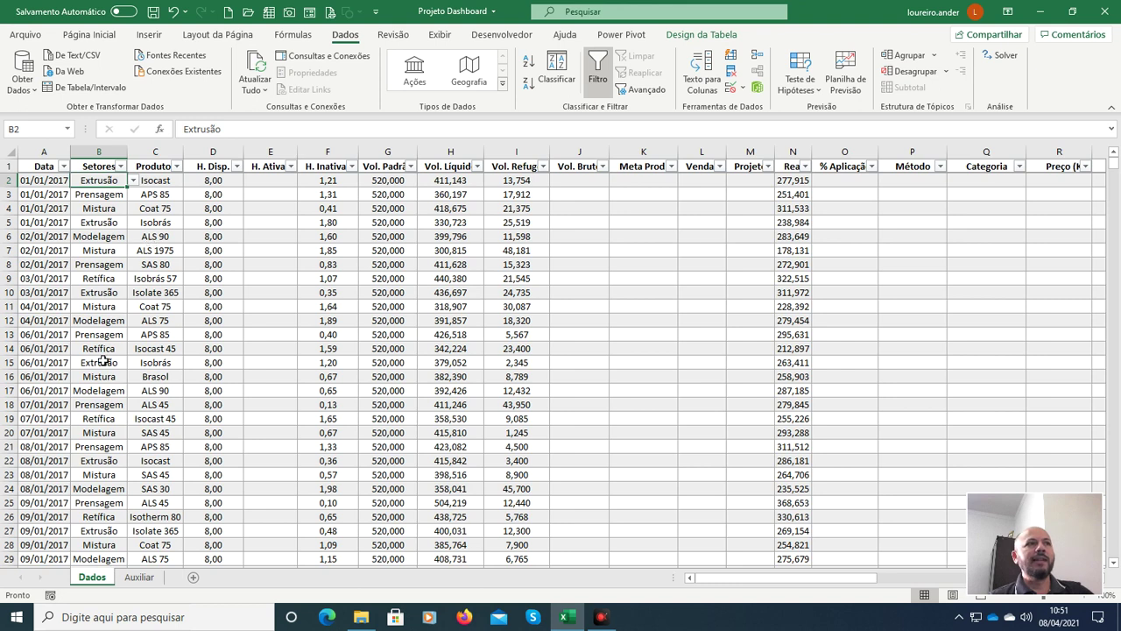
Step: Copy the Extrusão products A4:A7 from the Auxiliar sheet and paste them as a picture over E3:E6 on the Dados sheet
{"action": "left_click", "coordinate": [151, 583]}
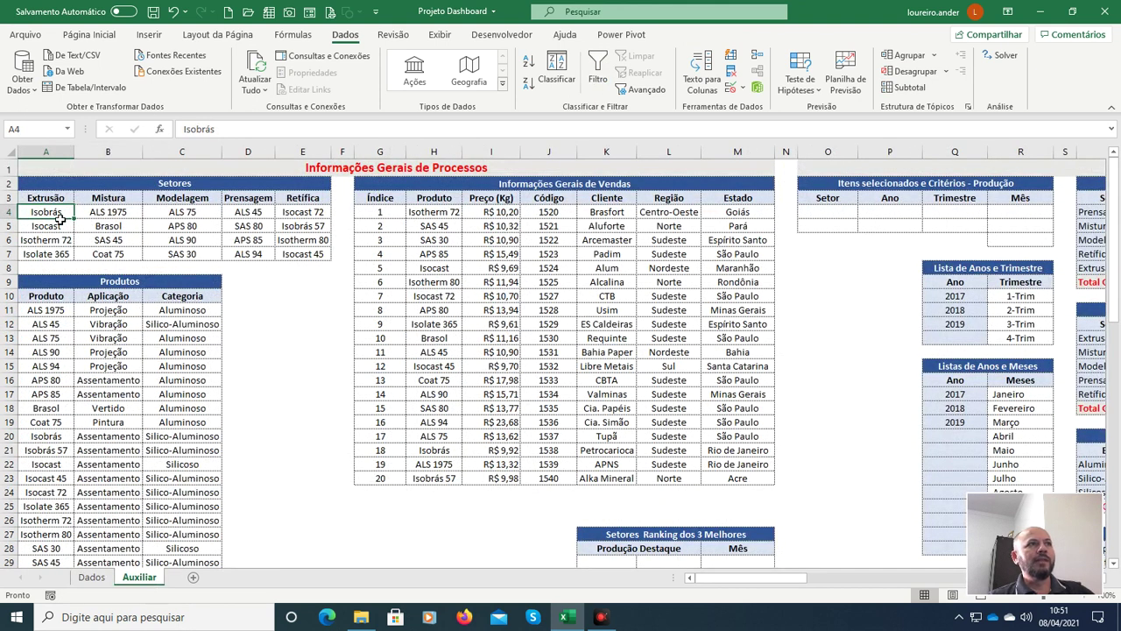
{"action": "left_click_drag", "start_coordinate": [60, 218], "coordinate": [50, 255]}
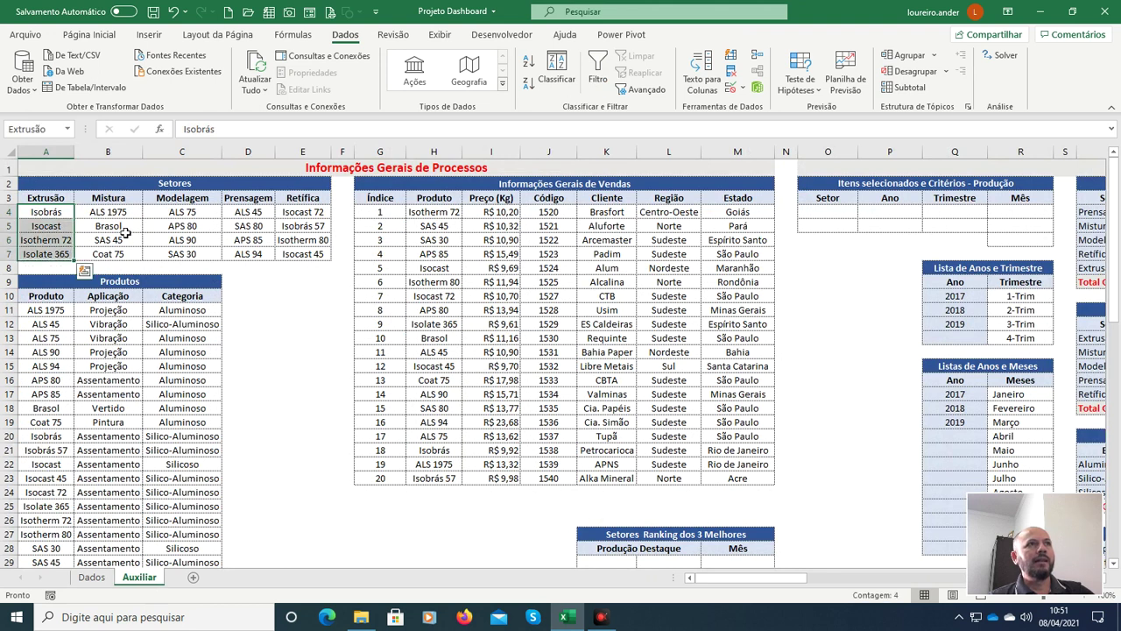
{"action": "left_click", "coordinate": [87, 35]}
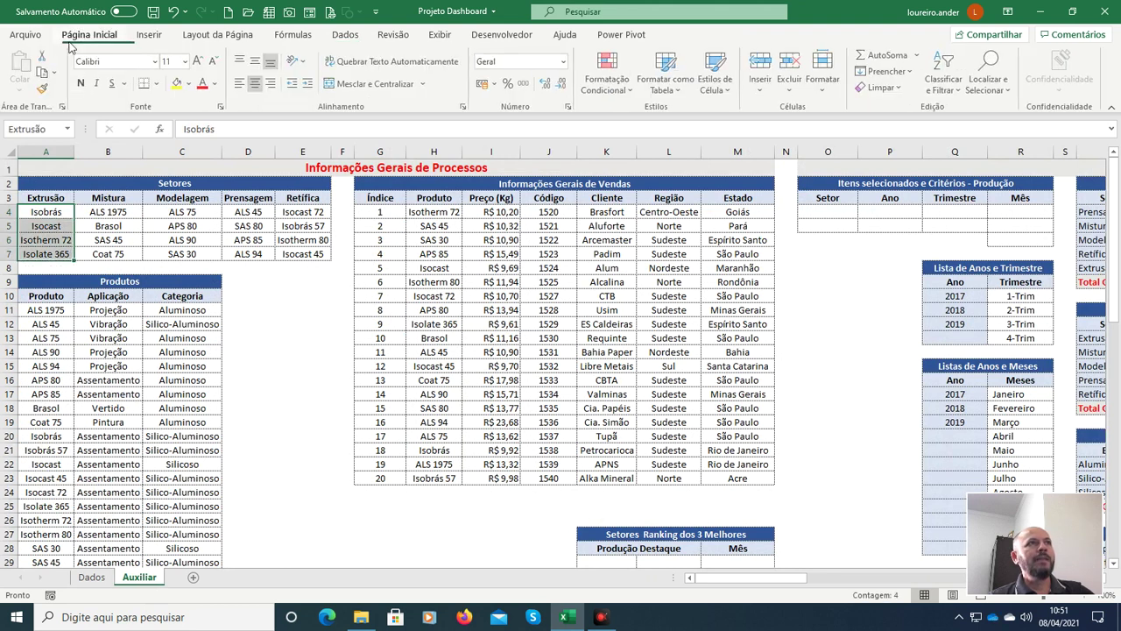
{"action": "left_click", "coordinate": [44, 74]}
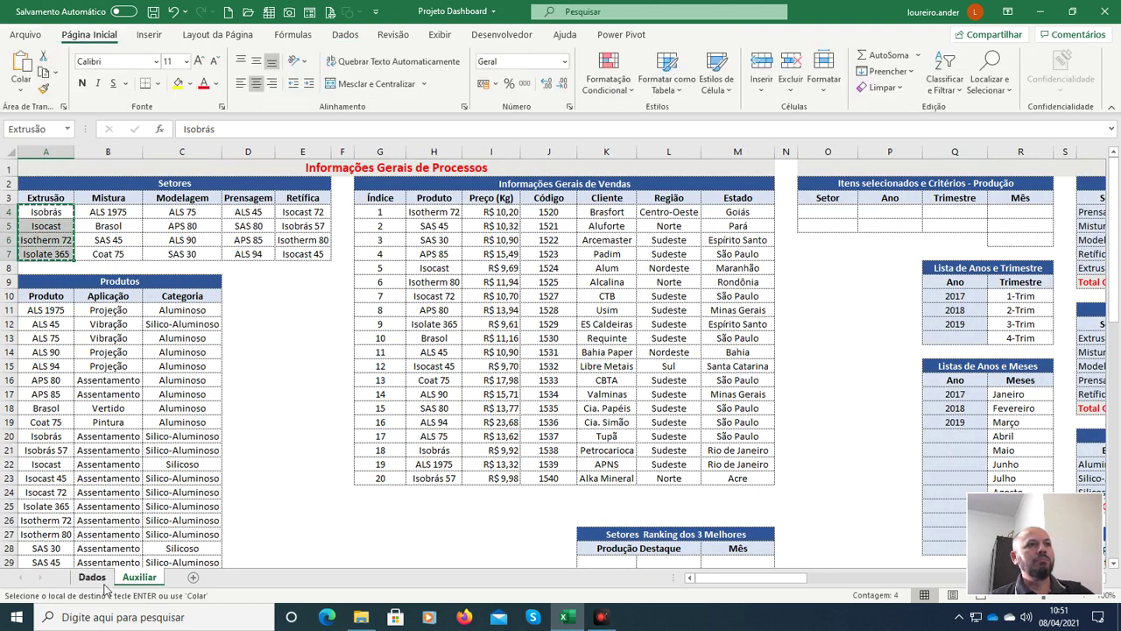
{"action": "left_click", "coordinate": [91, 577]}
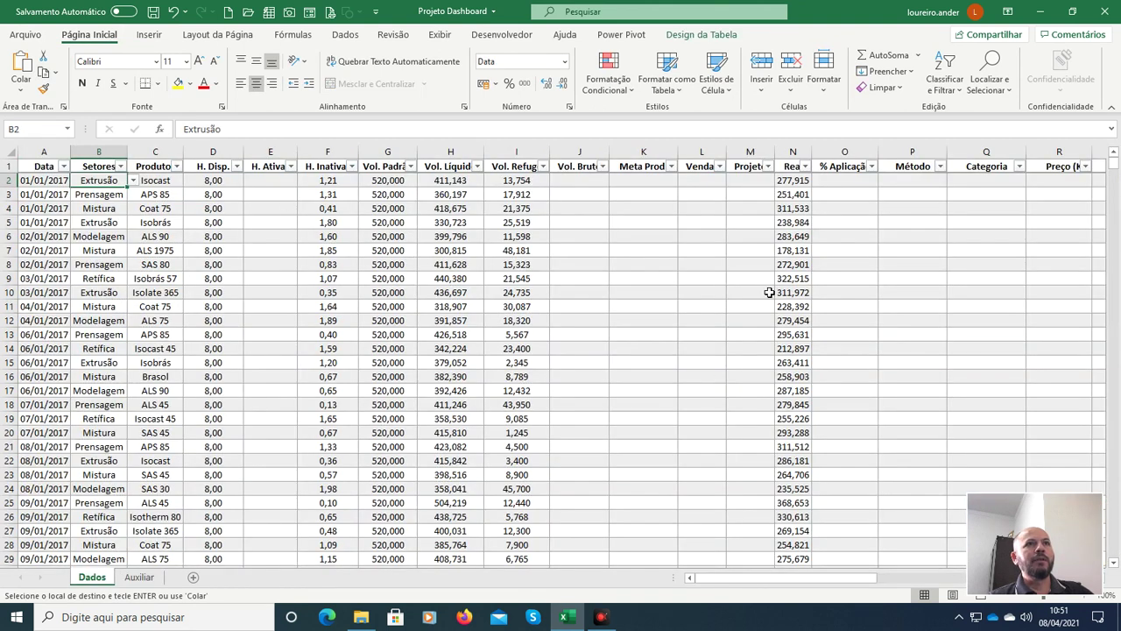
{"action": "left_click", "coordinate": [252, 217]}
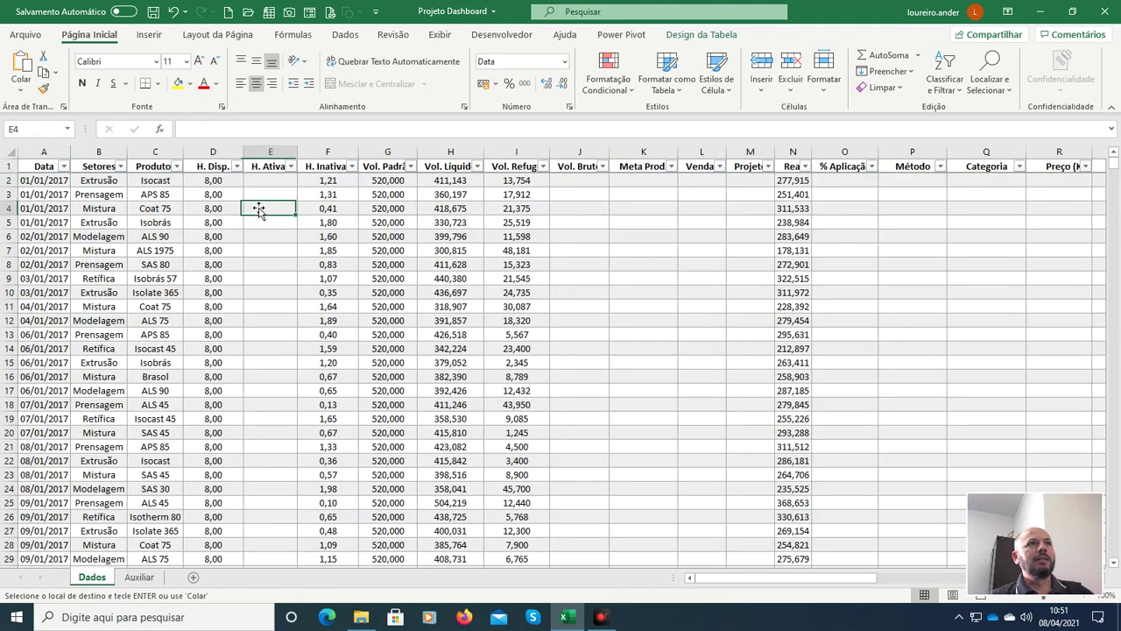
{"action": "left_click", "coordinate": [21, 88]}
{"action": "left_click", "coordinate": [40, 236]}
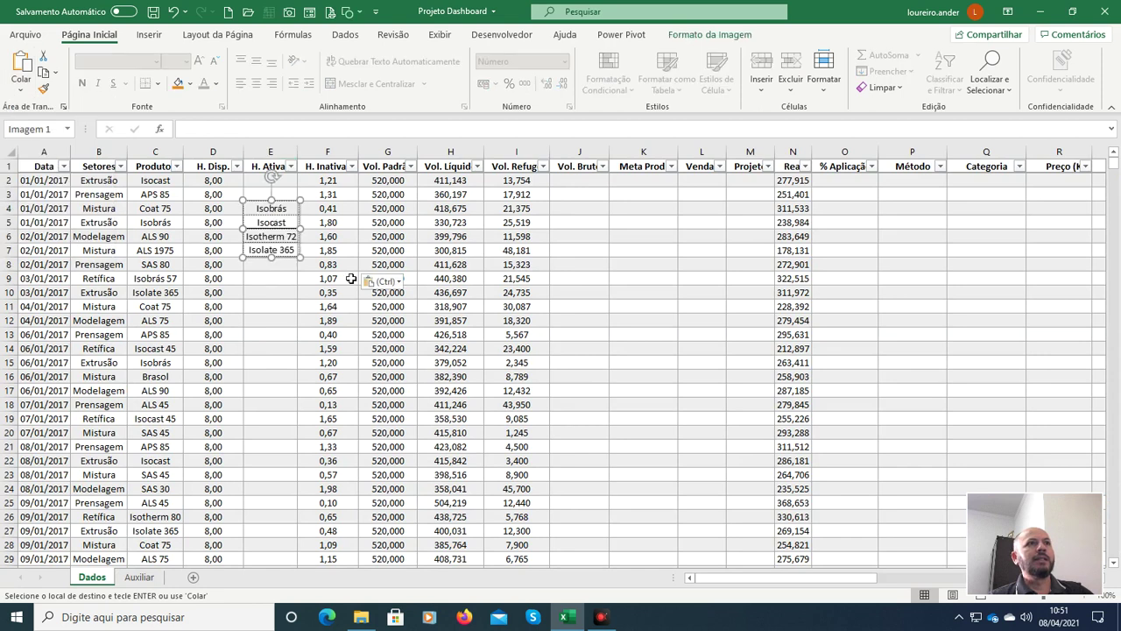
{"action": "left_click_drag", "start_coordinate": [294, 264], "coordinate": [292, 248]}
{"action": "left_click", "coordinate": [273, 290]}
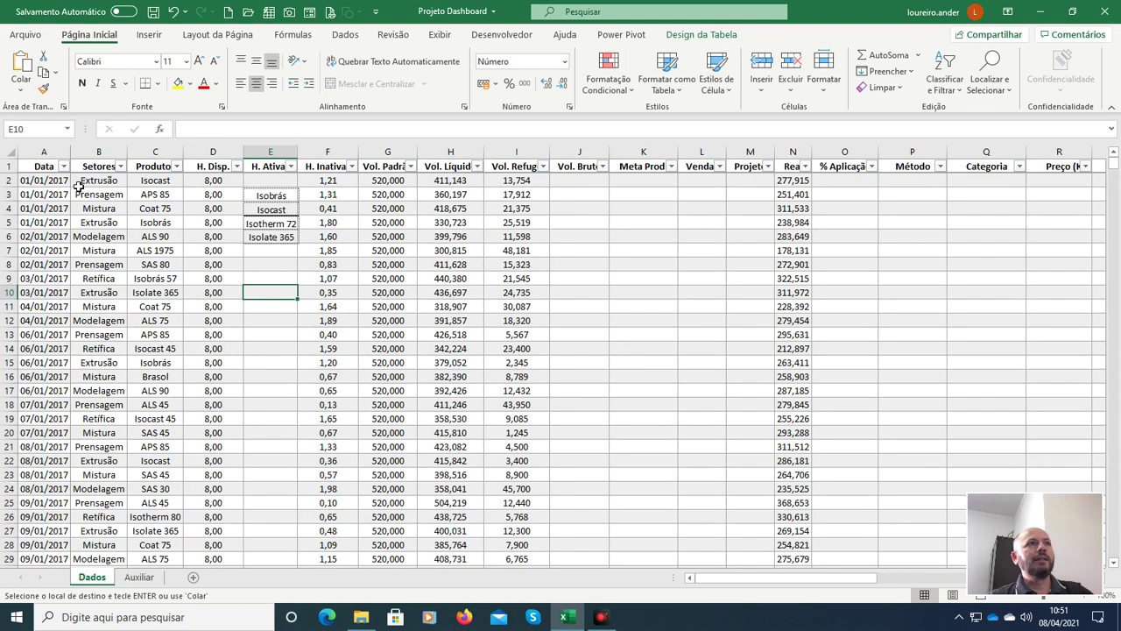
Step: Compare the product options in C2 with the pasted picture of the Extrusão products, and delete the picture
{"action": "left_click", "coordinate": [106, 182]}
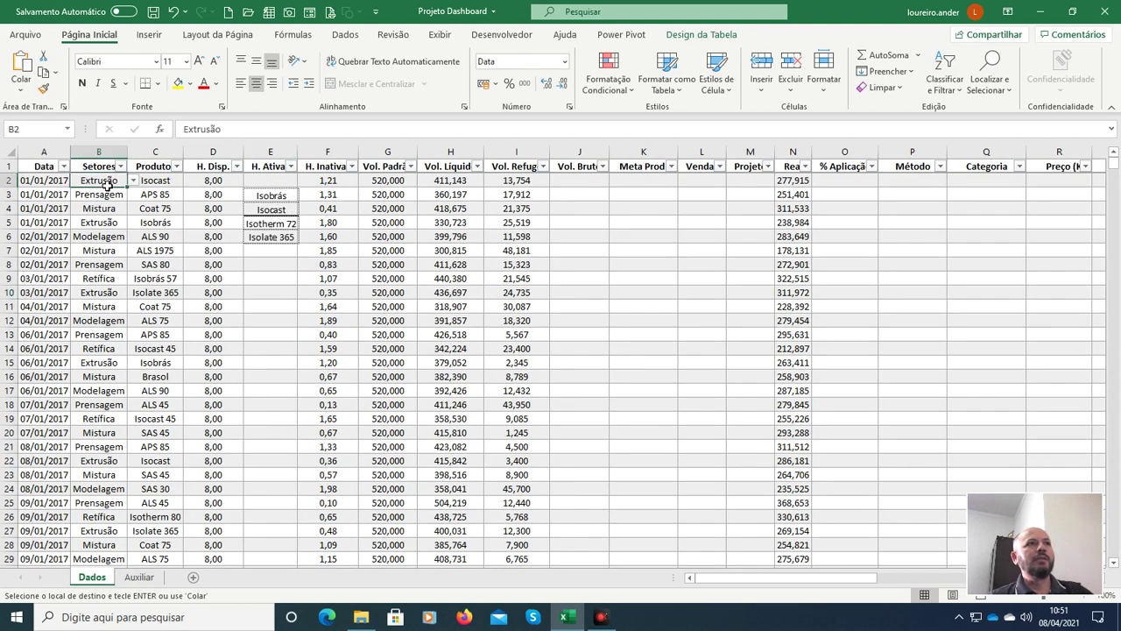
{"action": "left_click", "coordinate": [172, 187]}
{"action": "left_click", "coordinate": [189, 183]}
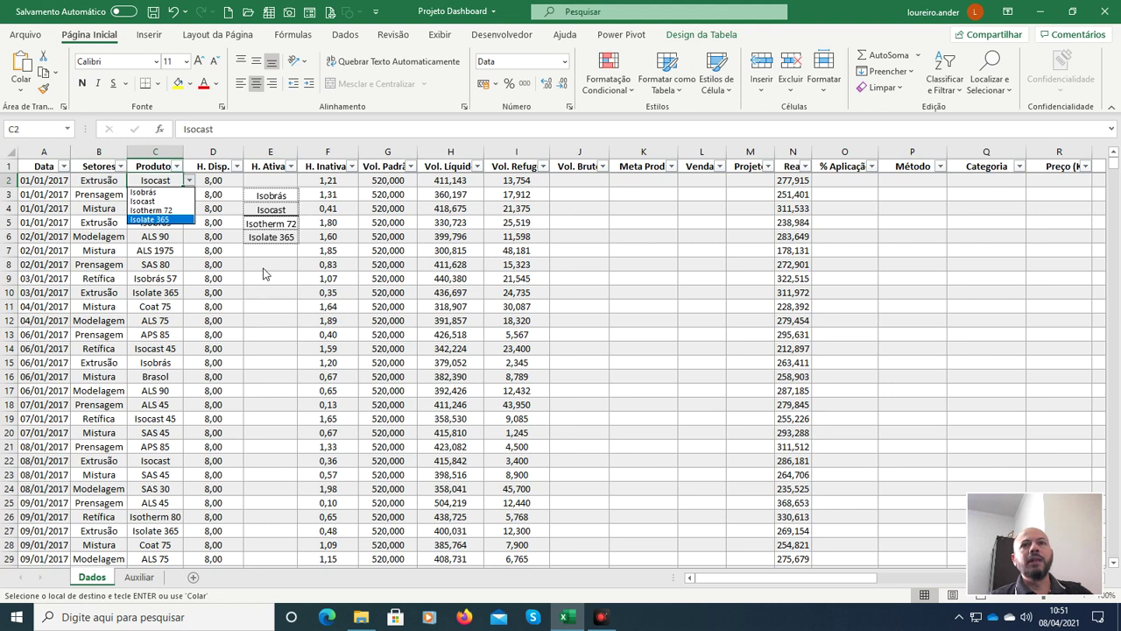
{"action": "key", "text": "Escape"}
{"action": "left_click", "coordinate": [278, 228]}
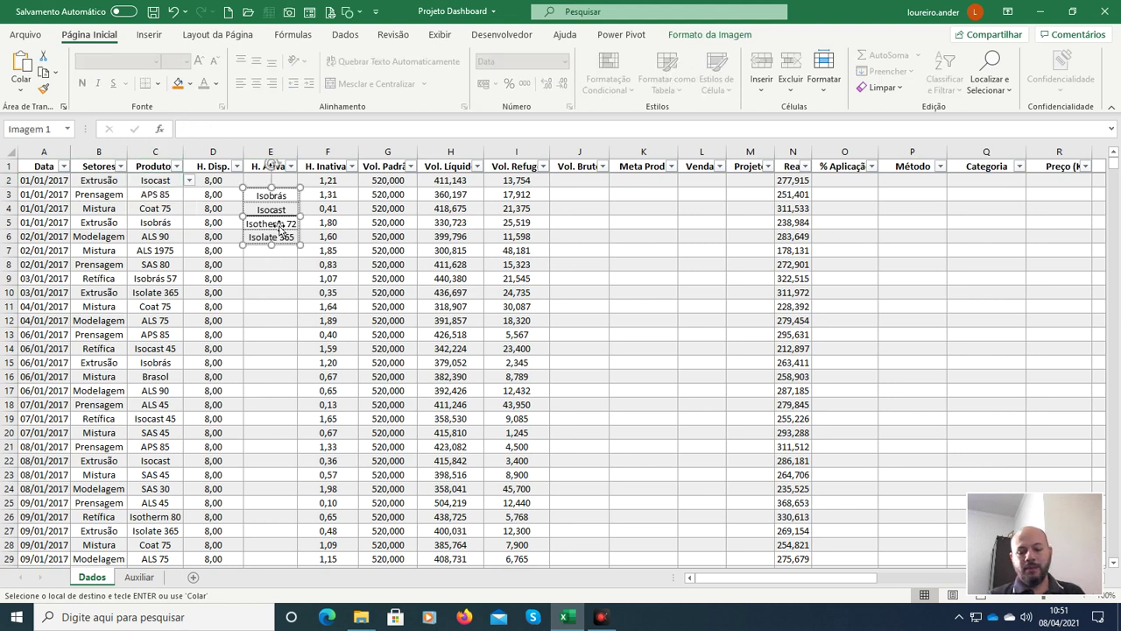
{"action": "key", "text": "Delete"}
{"action": "left_click", "coordinate": [155, 197]}
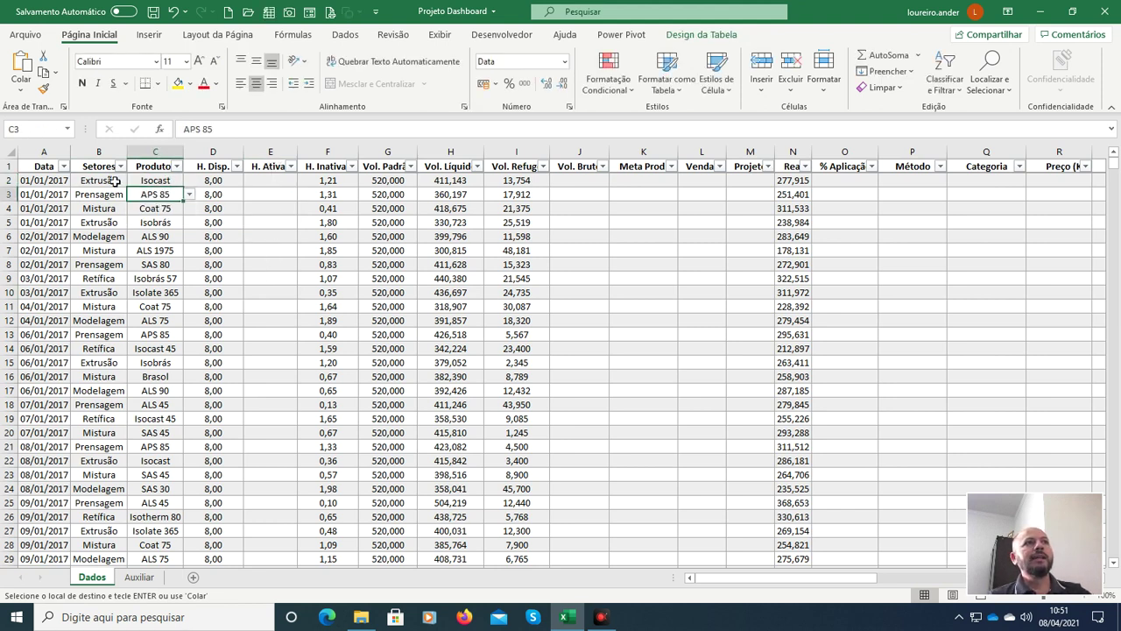
{"action": "left_click", "coordinate": [180, 224]}
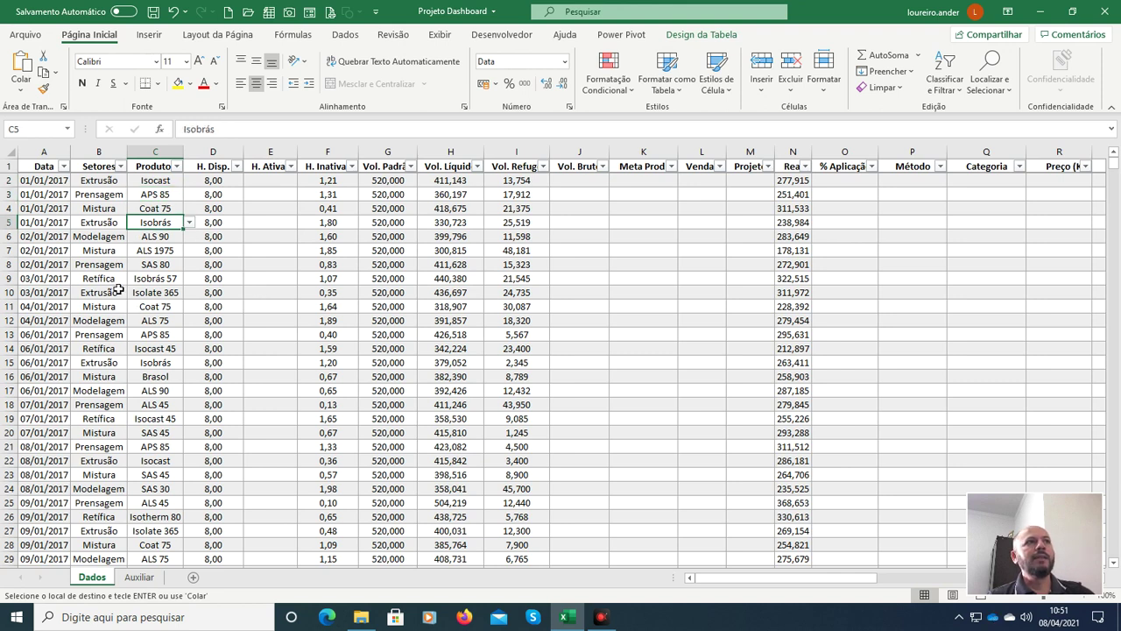
{"action": "left_click", "coordinate": [109, 279]}
{"action": "left_click", "coordinate": [105, 250]}
{"action": "left_click", "coordinate": [170, 197]}
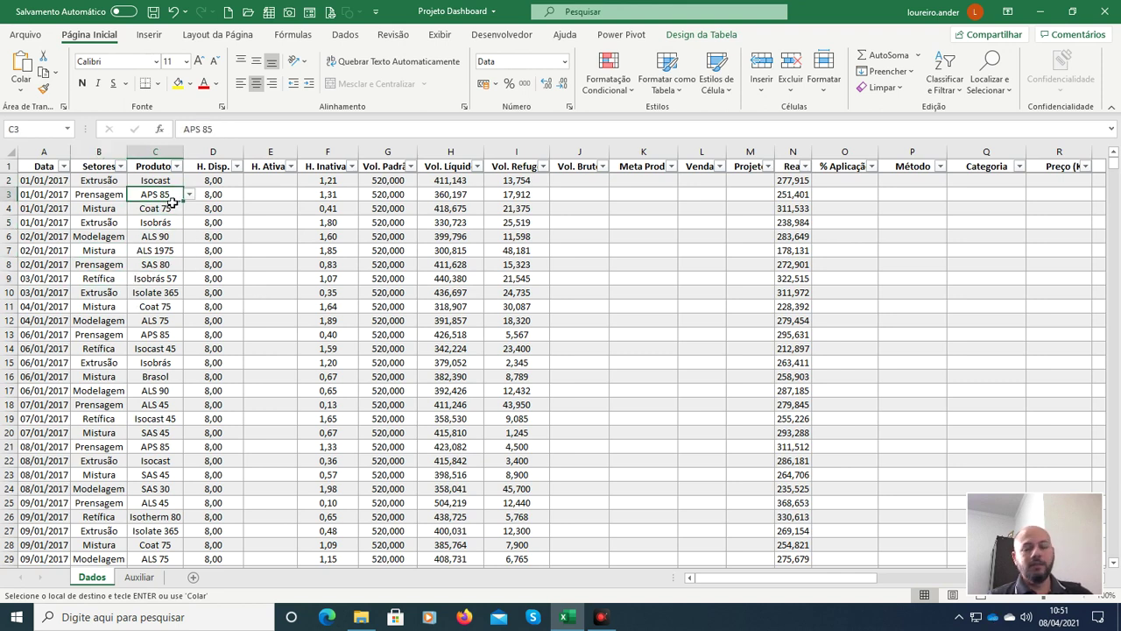
Step: Go to the first data cell of the H. Ativa column, E2
{"action": "key", "text": "Left"}
{"action": "key", "text": "Left"}
{"action": "key", "text": "Right"}
{"action": "key", "text": "Right"}
{"action": "key", "text": "Right"}
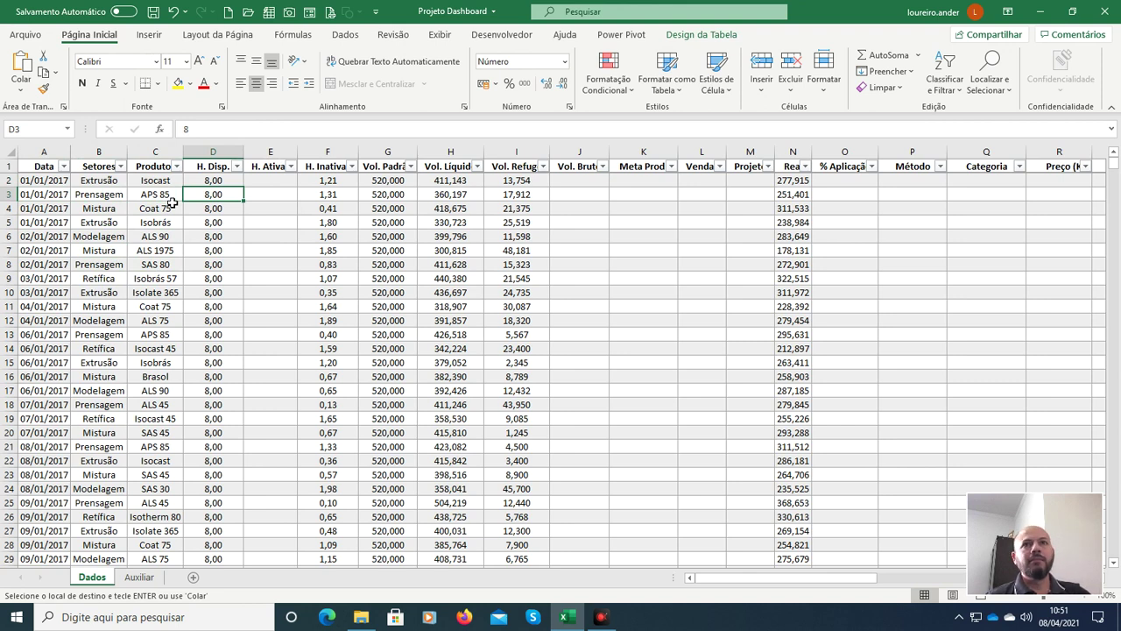
{"action": "key", "text": "Right"}
{"action": "key", "text": "Up"}
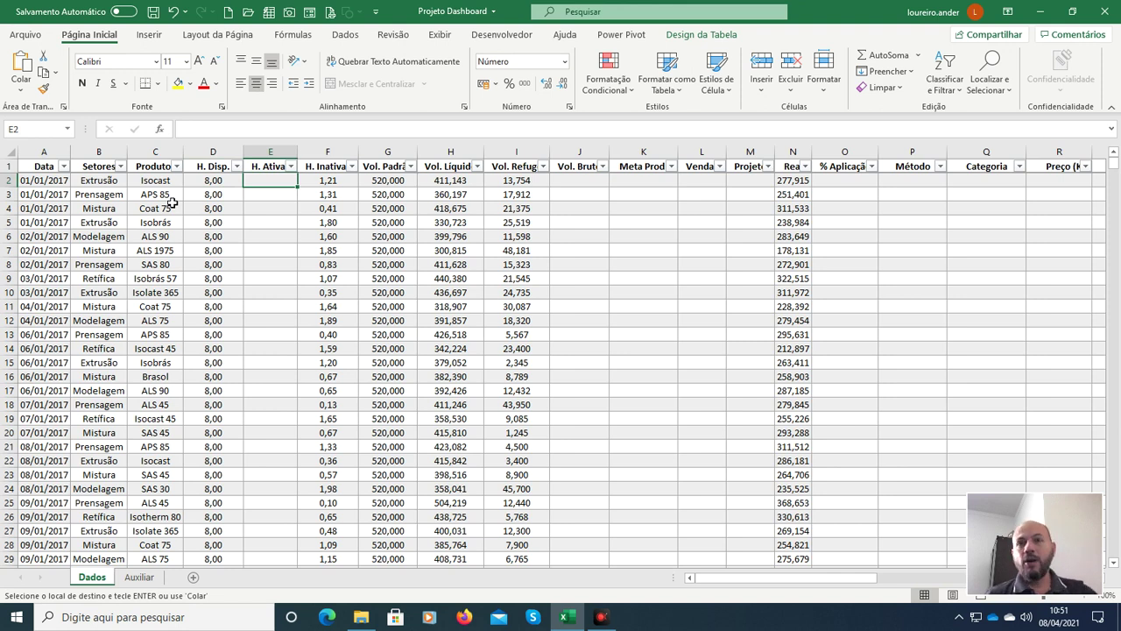
Step: Examine the hours cells in row 2: H. Disp. (D2), H. Ativa (E2) and H. Inativas (F2)
{"action": "key", "text": "Down"}
{"action": "key", "text": "Down"}
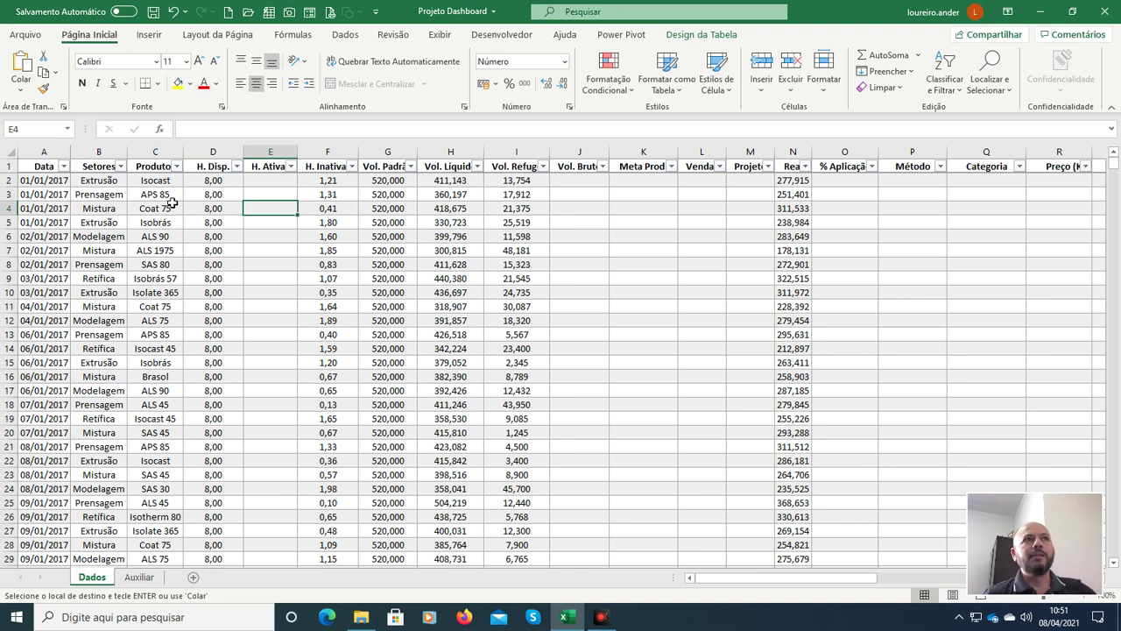
{"action": "key", "text": "Up"}
{"action": "key", "text": "Up"}
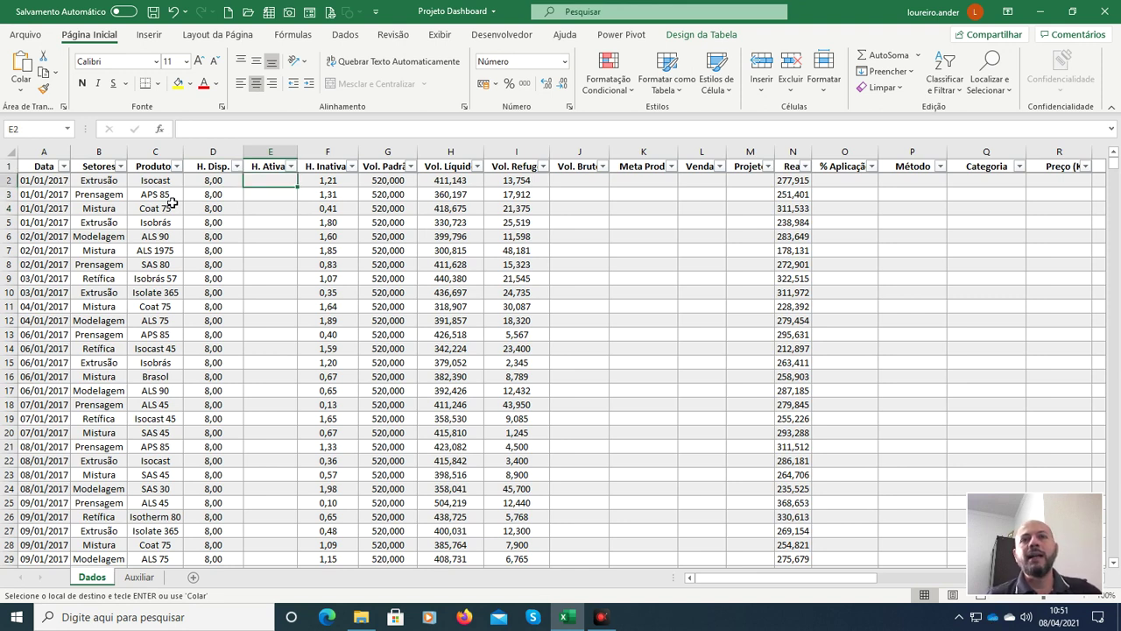
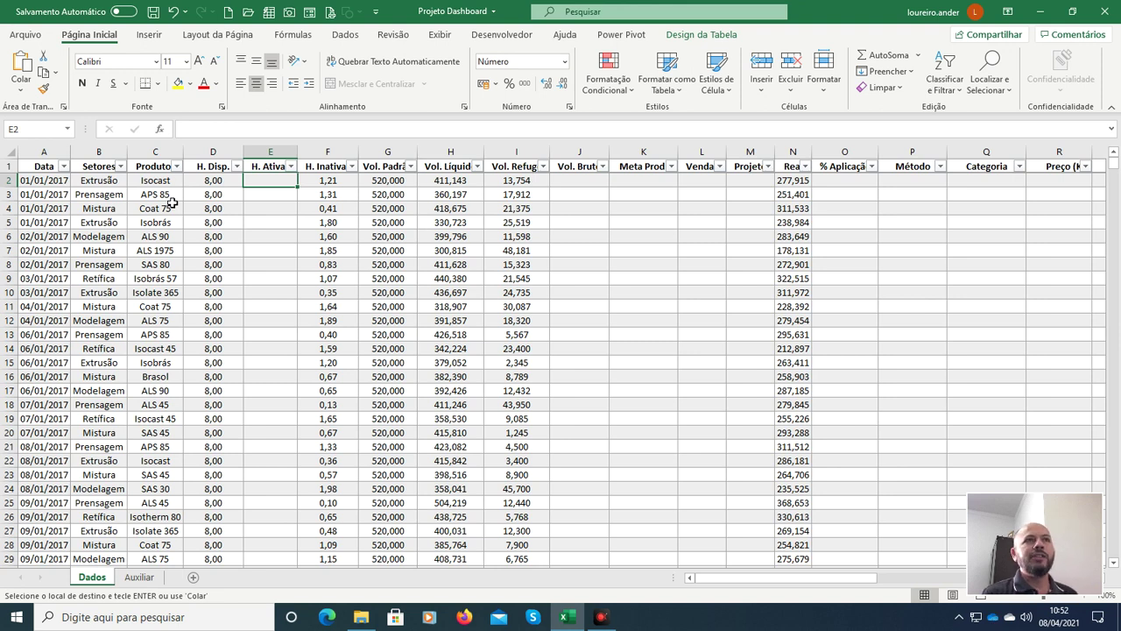
{"action": "key", "text": "Right"}
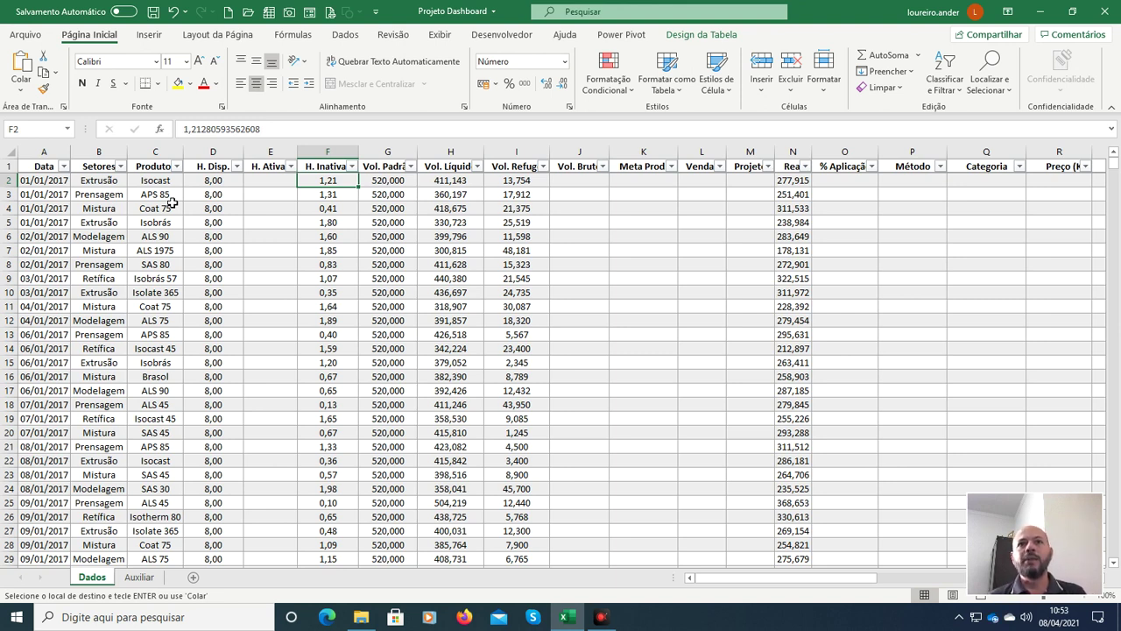
{"action": "key", "text": "Left"}
{"action": "key", "text": "Left"}
{"action": "key", "text": "Left"}
{"action": "key", "text": "Right"}
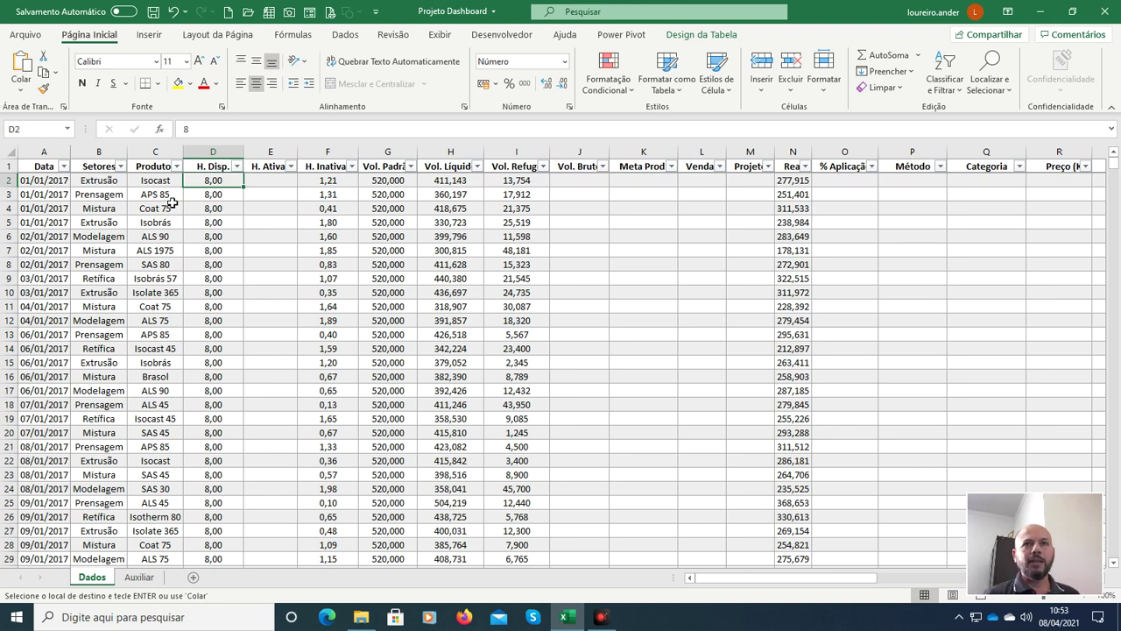
{"action": "key", "text": "Right"}
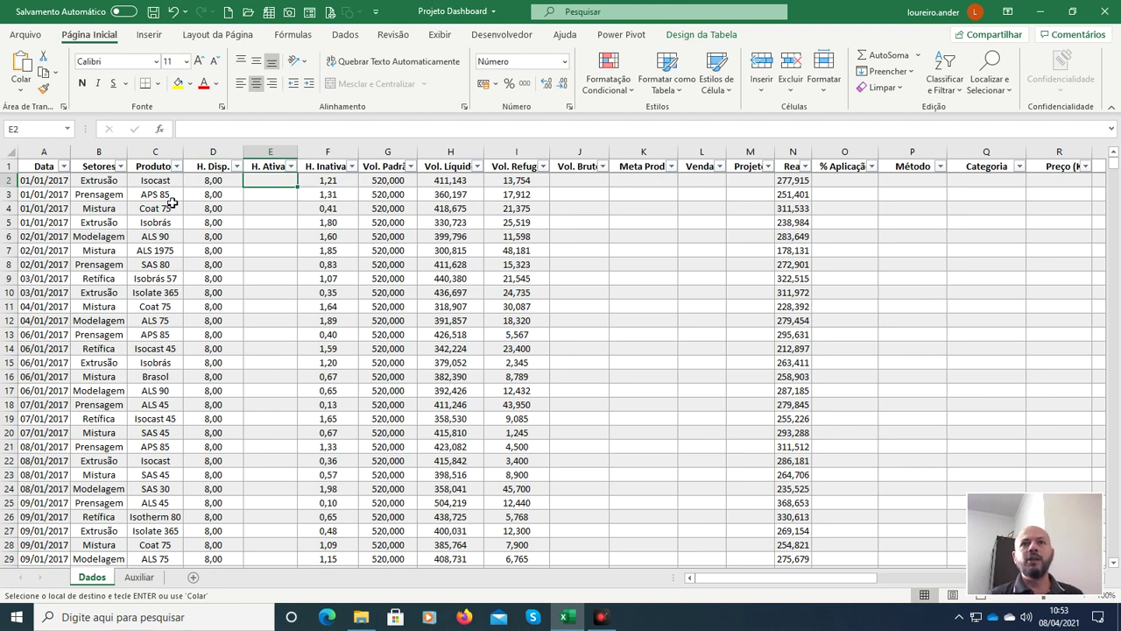
{"action": "key", "text": "Left"}
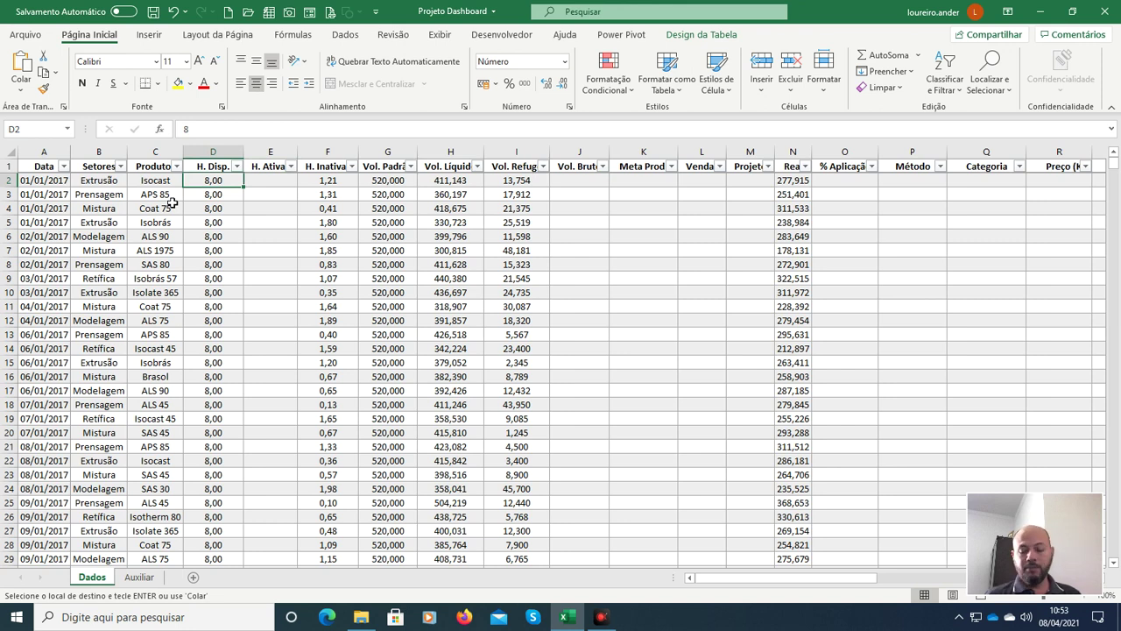
Step: Fill the H. Ativa column from E2 with the formula =[@[H. Disp.]]-[@[H. Inativas]]
{"action": "key", "text": "Right"}
{"action": "type", "text": "="}
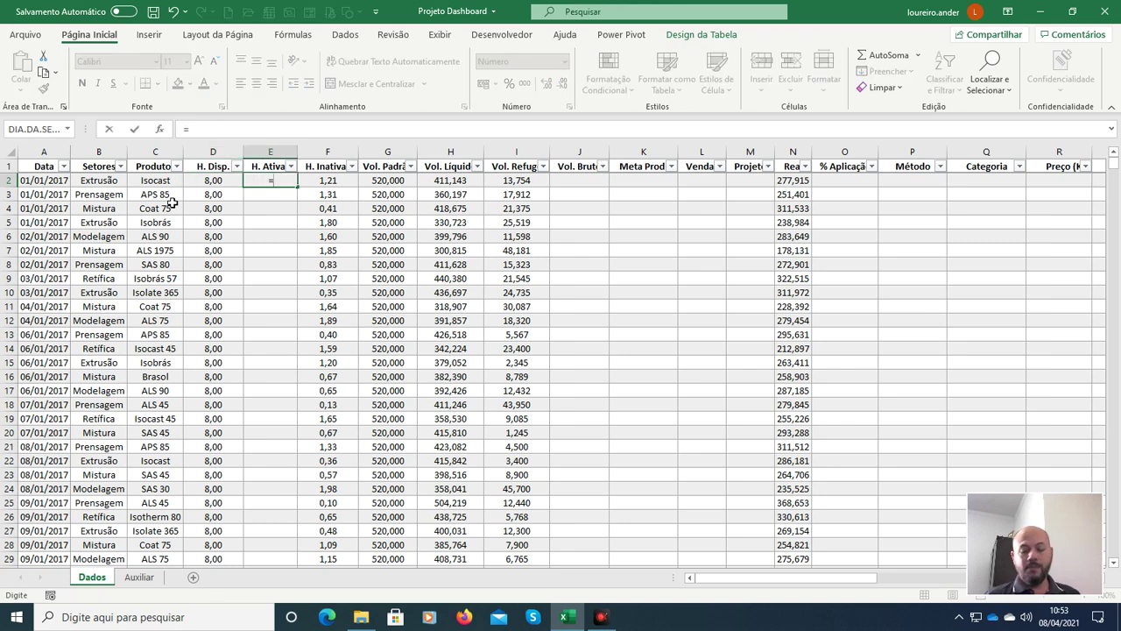
{"action": "key", "text": "Left"}
{"action": "type", "text": "-"}
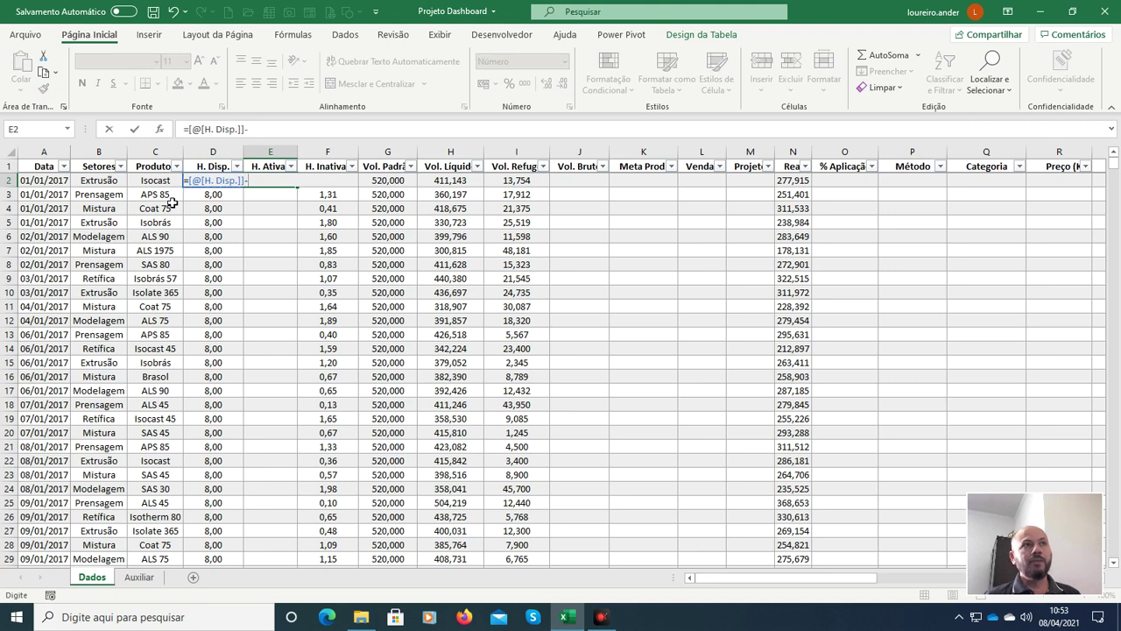
{"action": "key", "text": "Right"}
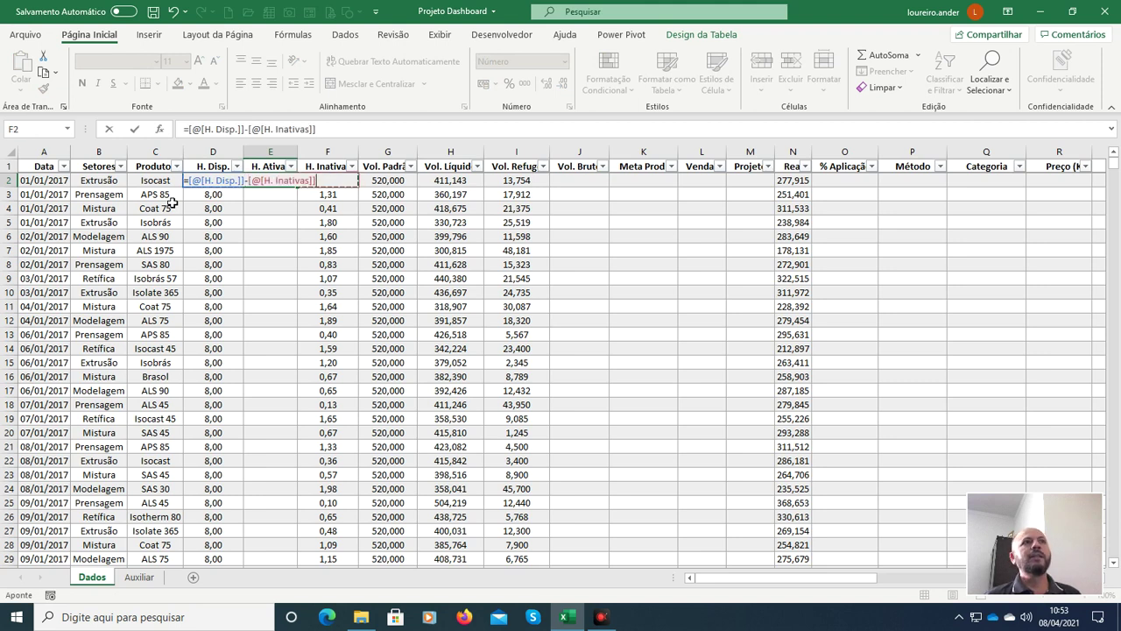
{"action": "key", "text": "Return"}
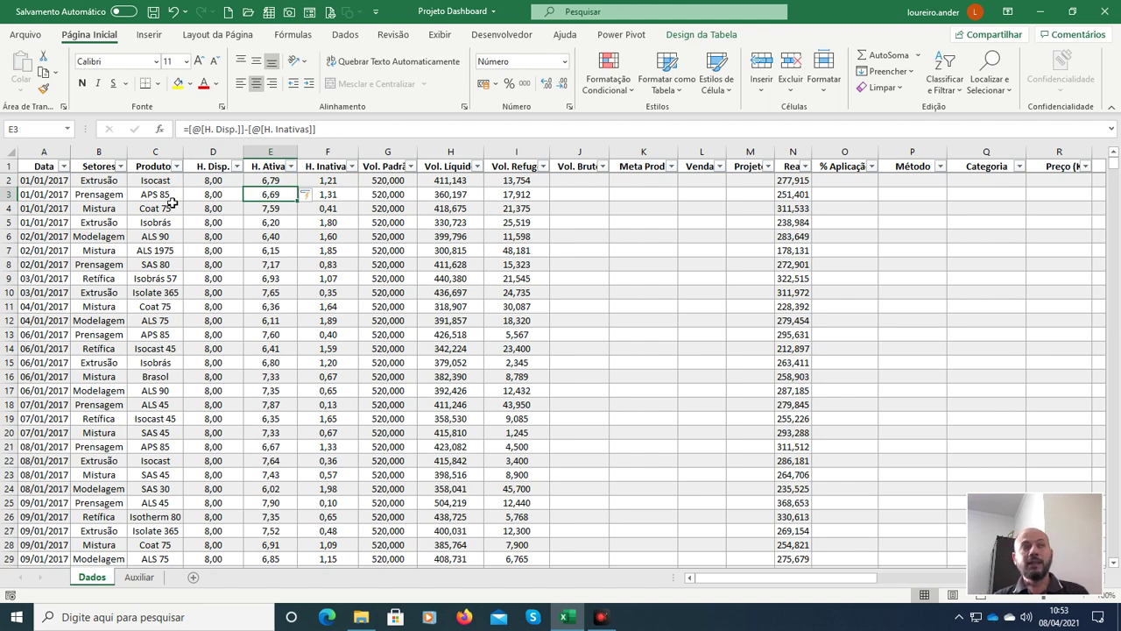
Step: Review the H. Ativa formula in E2 against the H. Disp. and H. Inativas cells in the same row
{"action": "key", "text": "Left"}
{"action": "key", "text": "Up"}
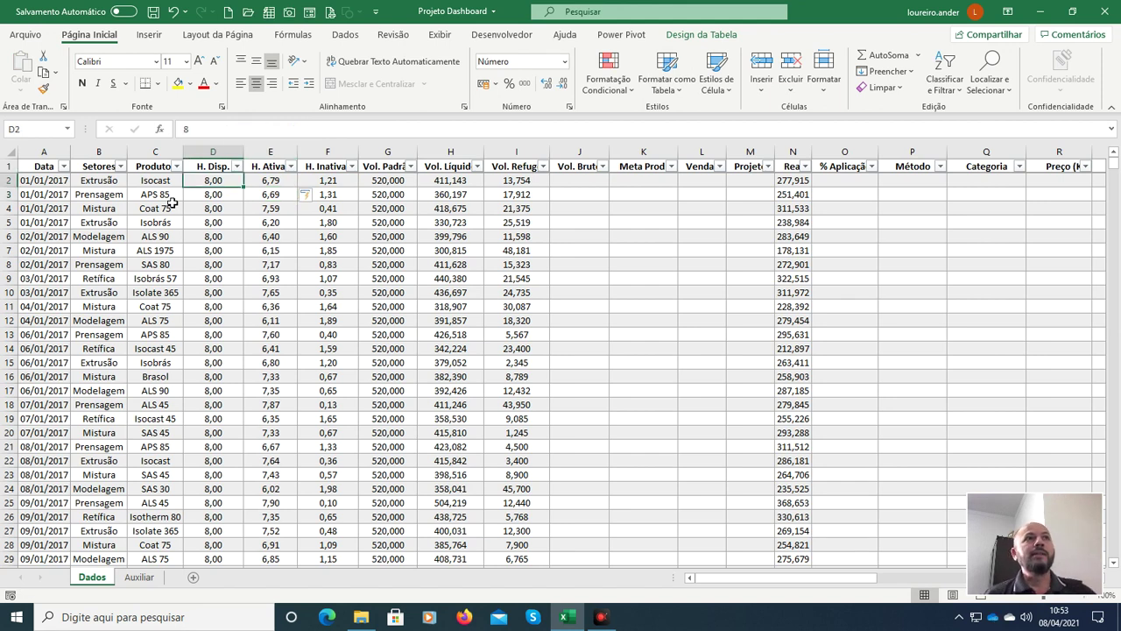
{"action": "key", "text": "Right"}
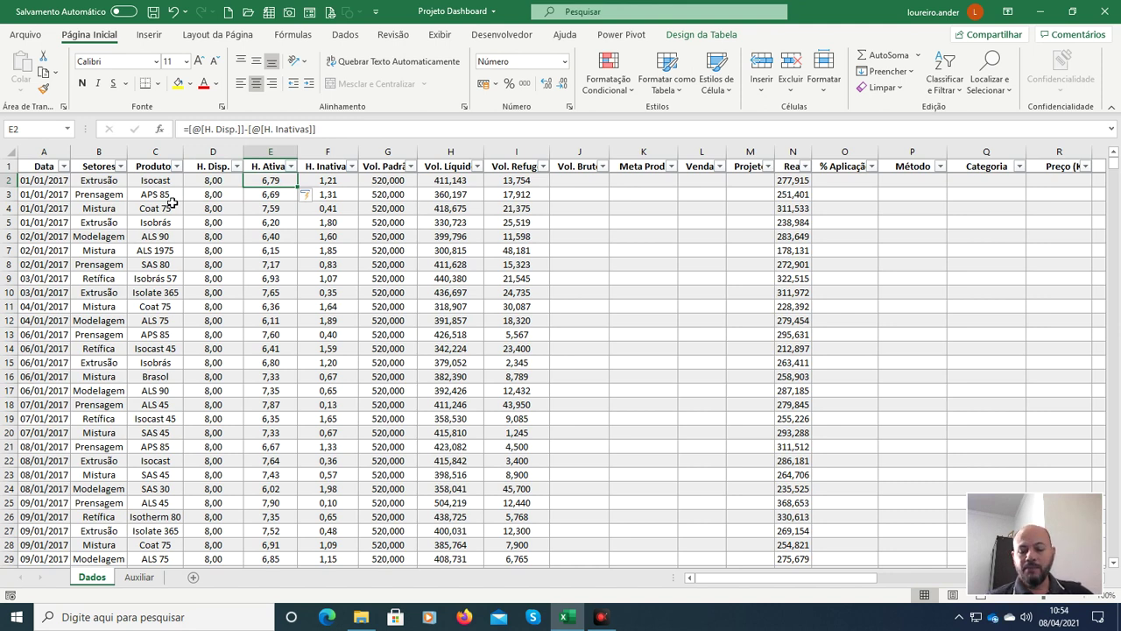
{"action": "key", "text": "Right"}
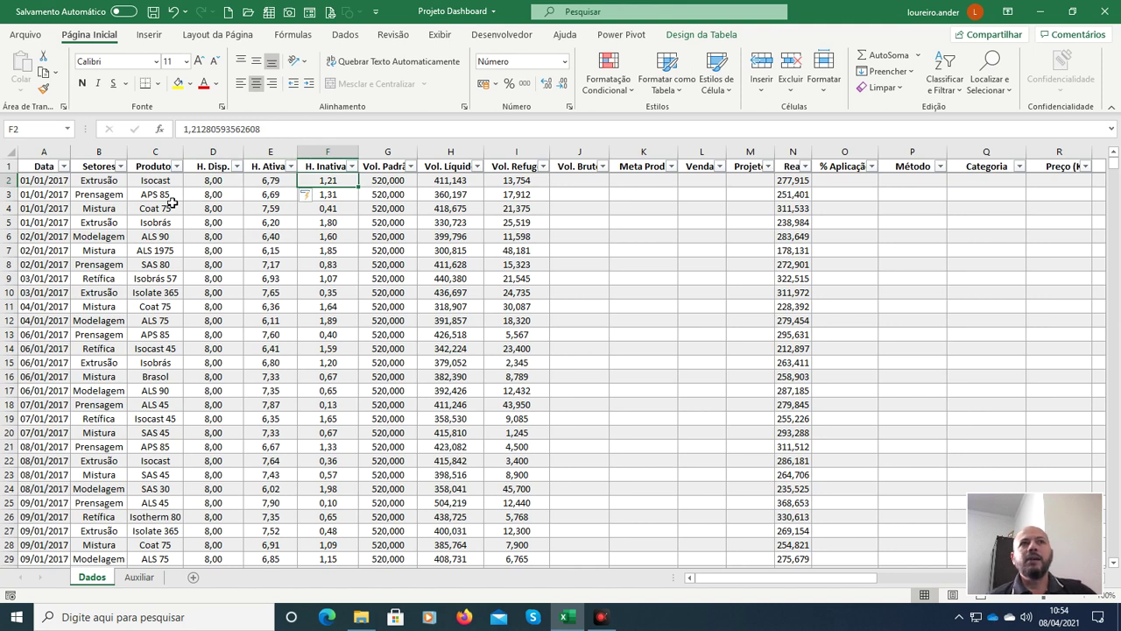
{"action": "key", "text": "Left"}
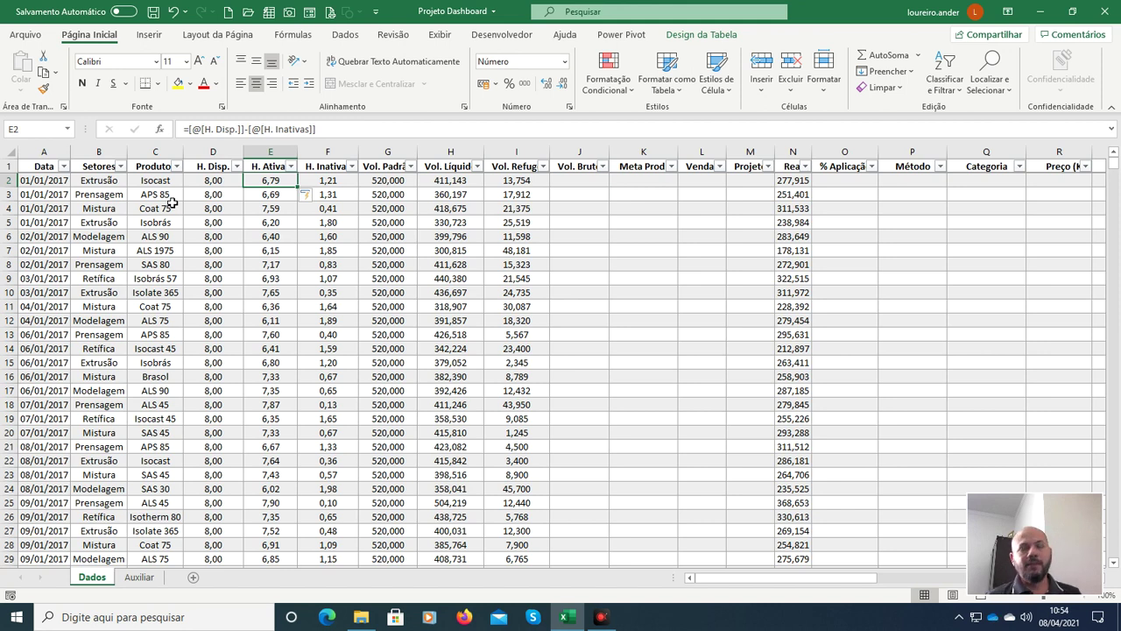
{"action": "key", "text": "Right"}
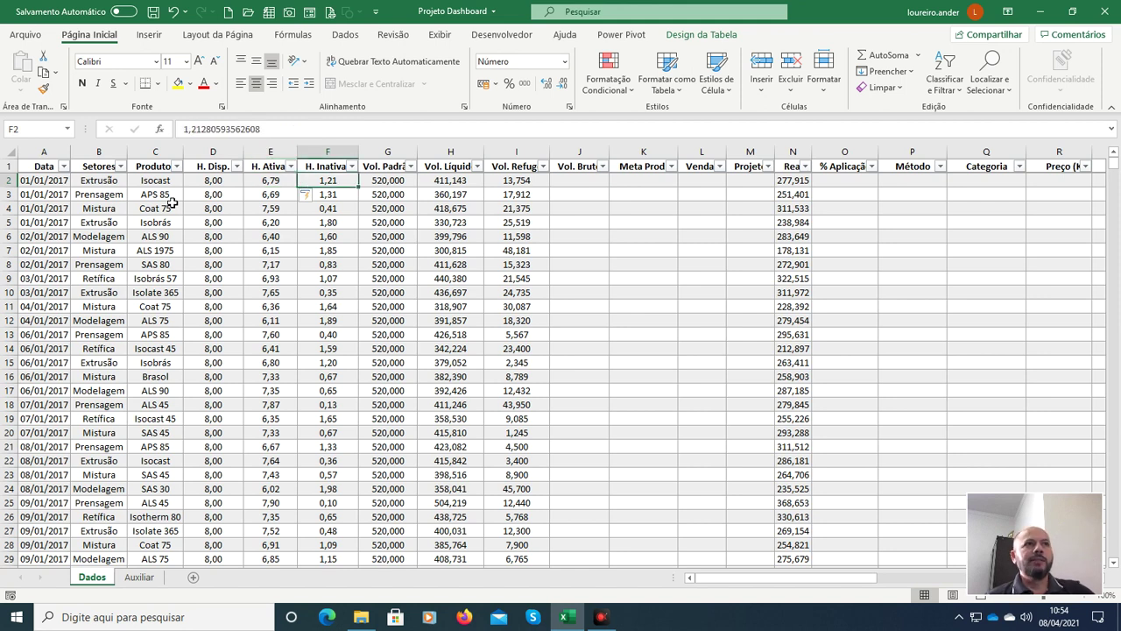
Step: Examine the first Vol. Padrão and Vol. Líquido cells, G2 and H2, comparing them with the inactive hours in F2
{"action": "key", "text": "Right"}
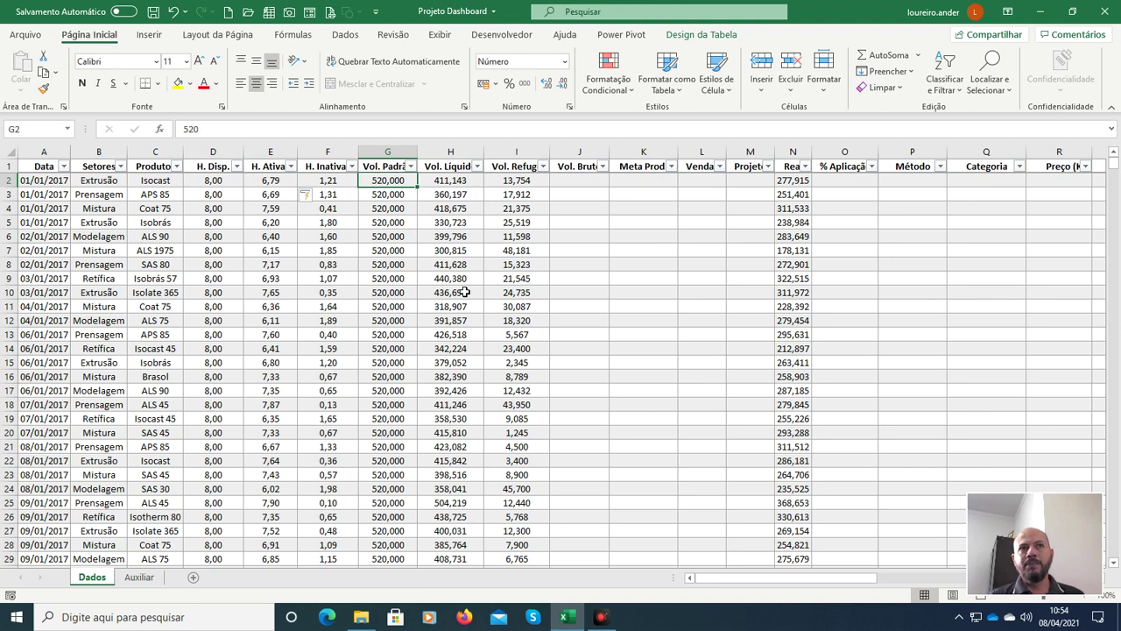
{"action": "key", "text": "Right"}
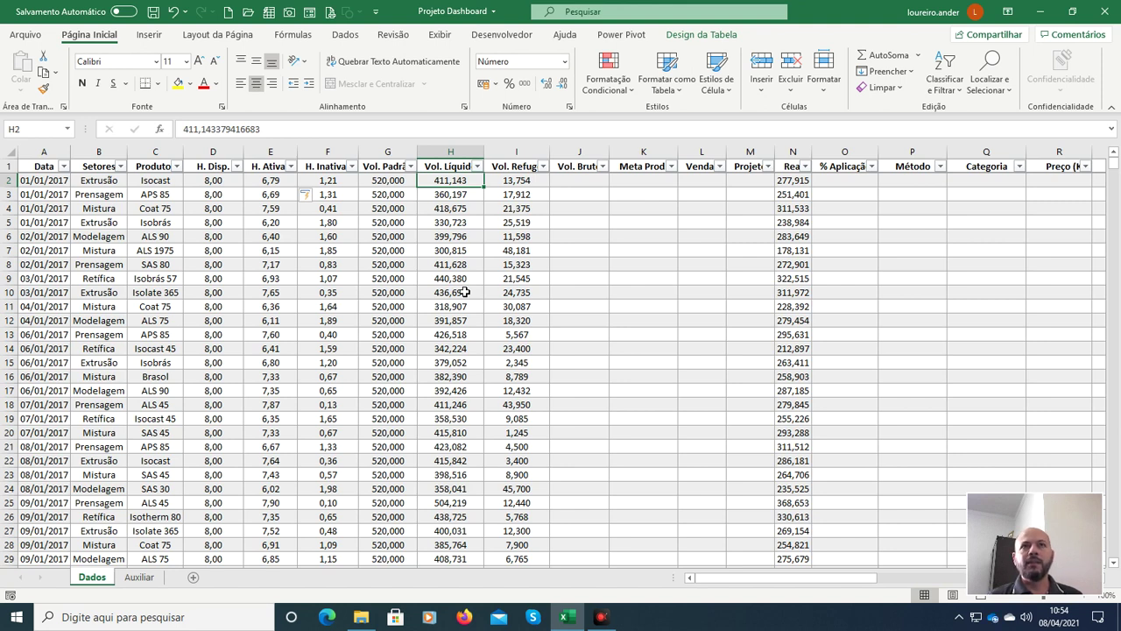
{"action": "key", "text": "Left"}
{"action": "key", "text": "Left"}
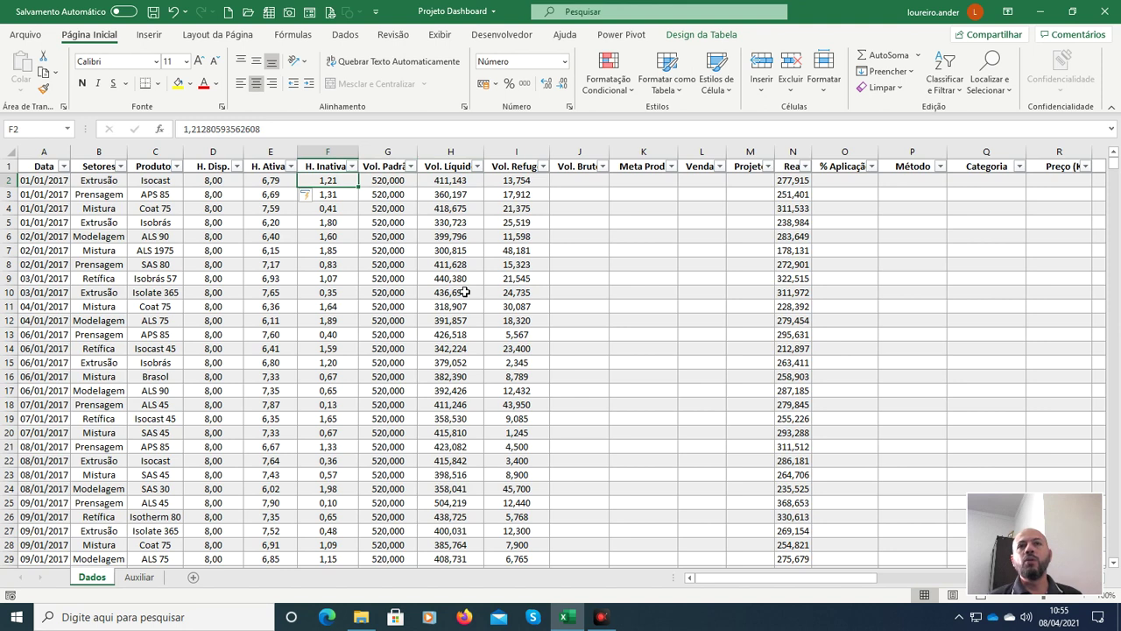
{"action": "key", "text": "Right"}
{"action": "key", "text": "Right"}
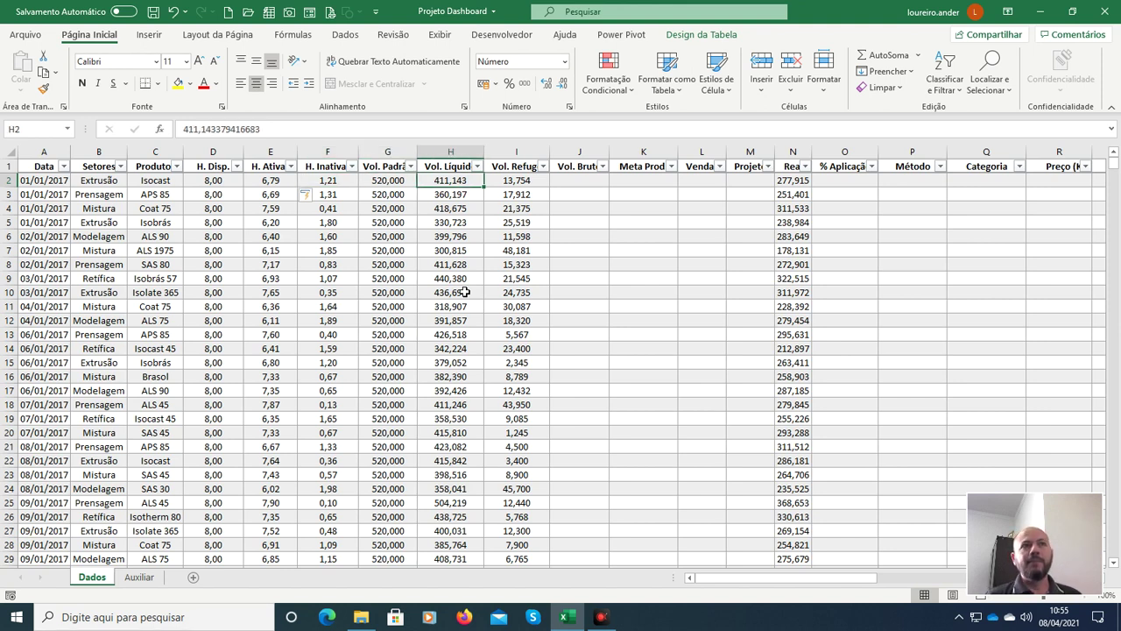
{"action": "key", "text": "Left"}
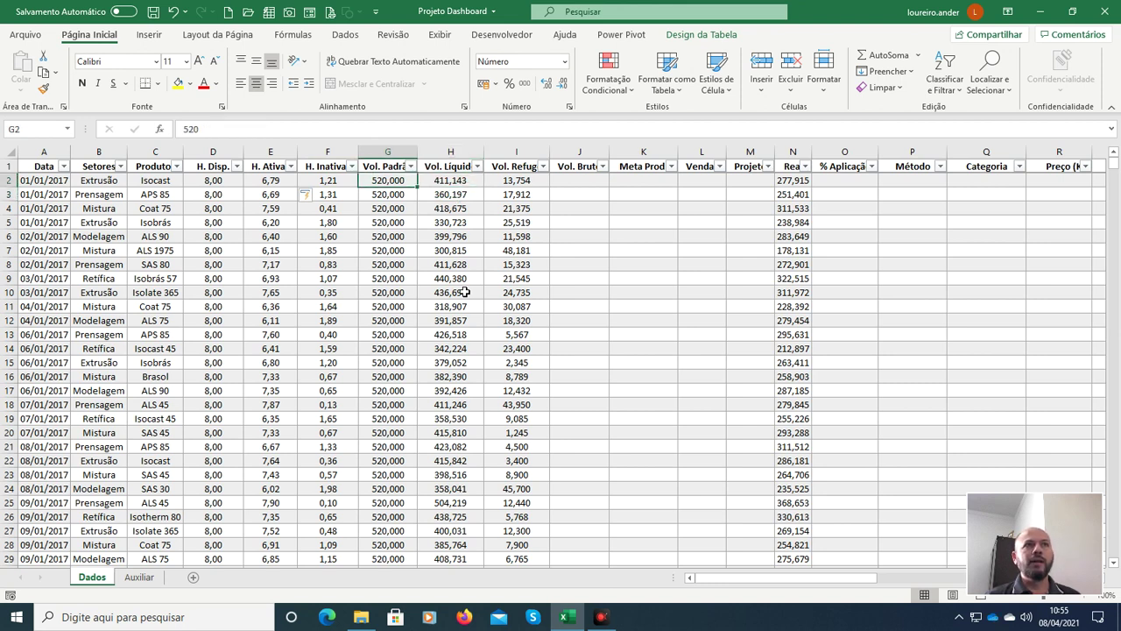
{"action": "key", "text": "Right"}
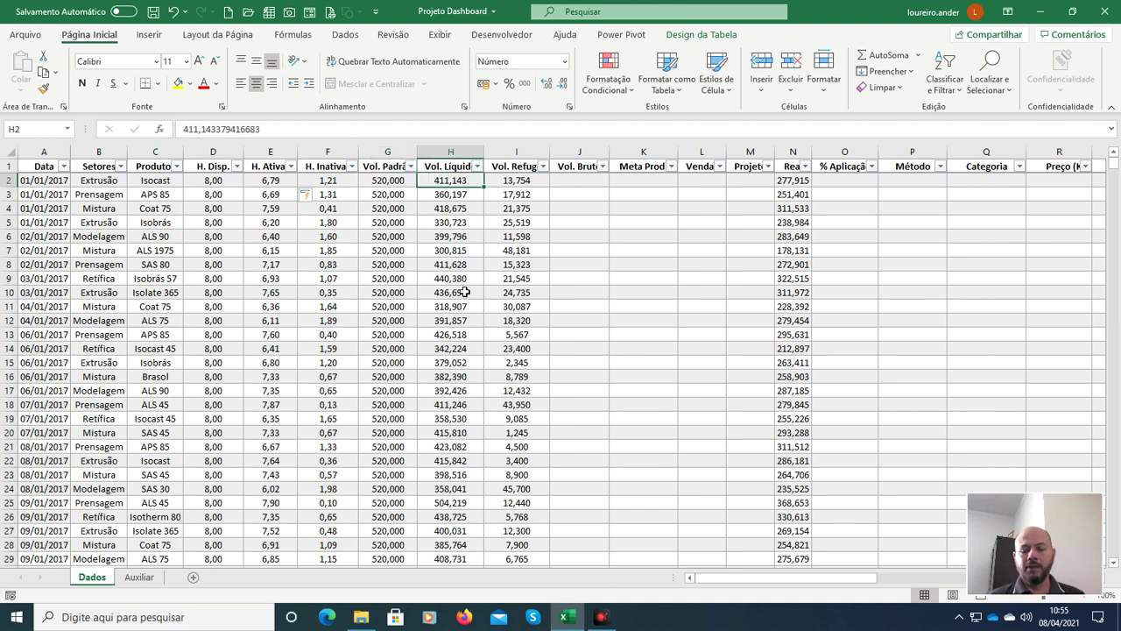
Step: Look through the first Vol. Refugo values in column I, plus the Vol. Bruto and Vol. Líquido cells in row 2
{"action": "key", "text": "Right"}
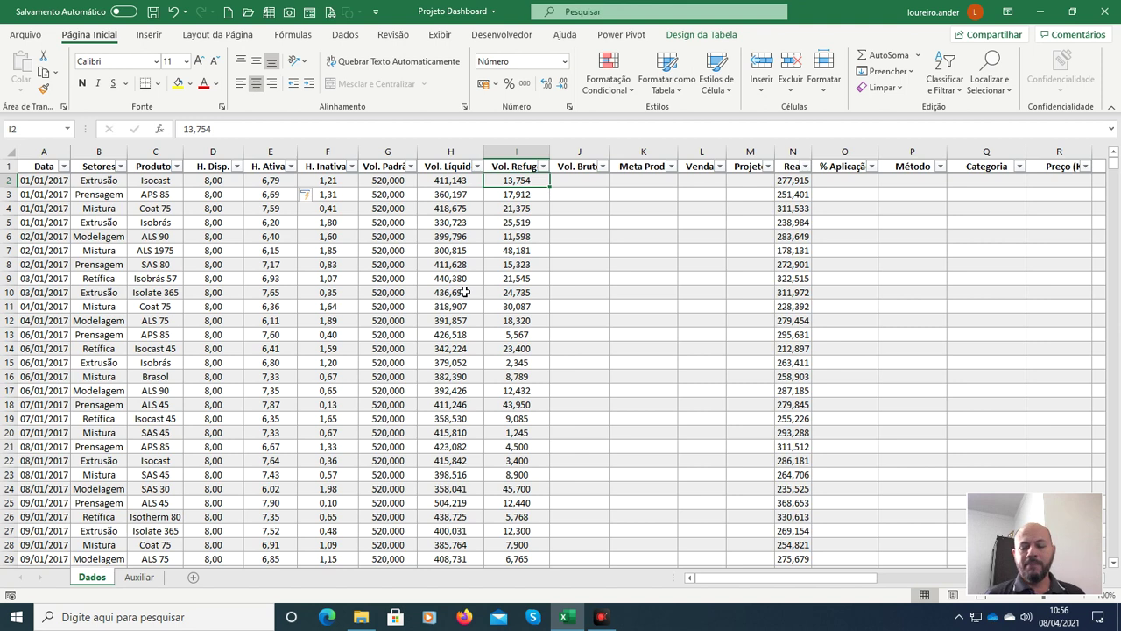
{"action": "key", "text": "Down"}
{"action": "key", "text": "Down"}
{"action": "key", "text": "Down"}
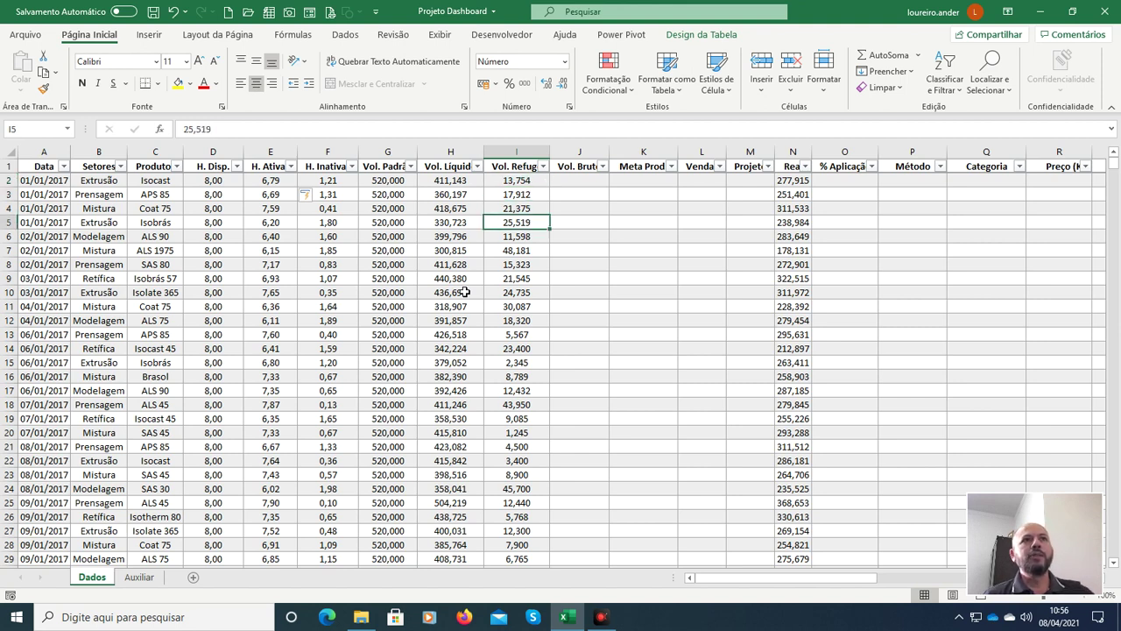
{"action": "key", "text": "Up"}
{"action": "key", "text": "Up"}
{"action": "key", "text": "Up"}
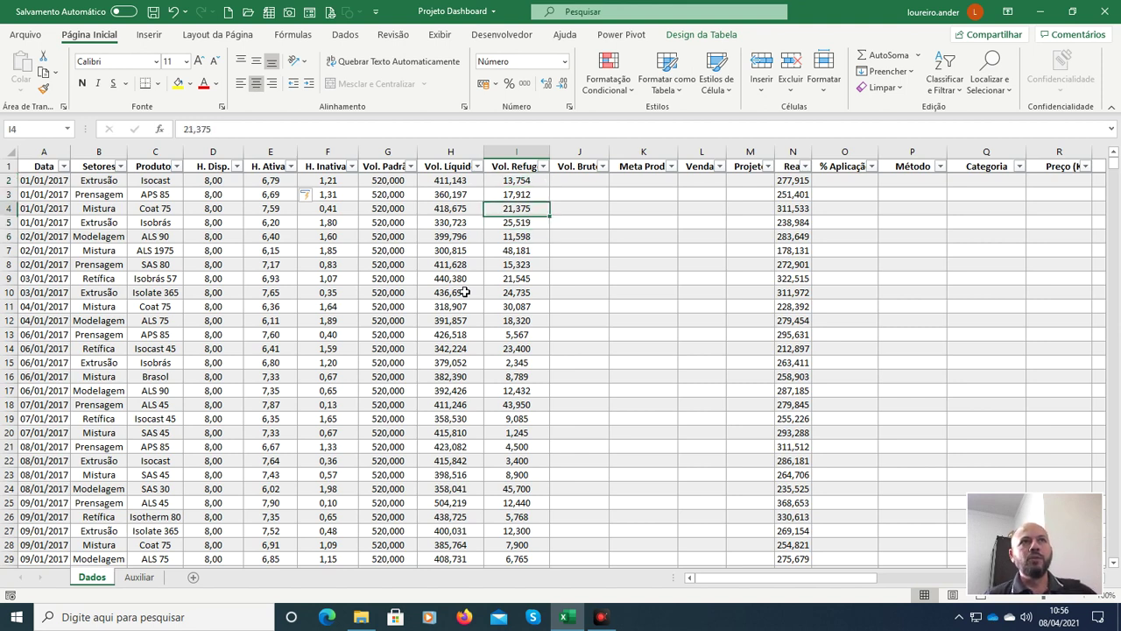
{"action": "key", "text": "Right"}
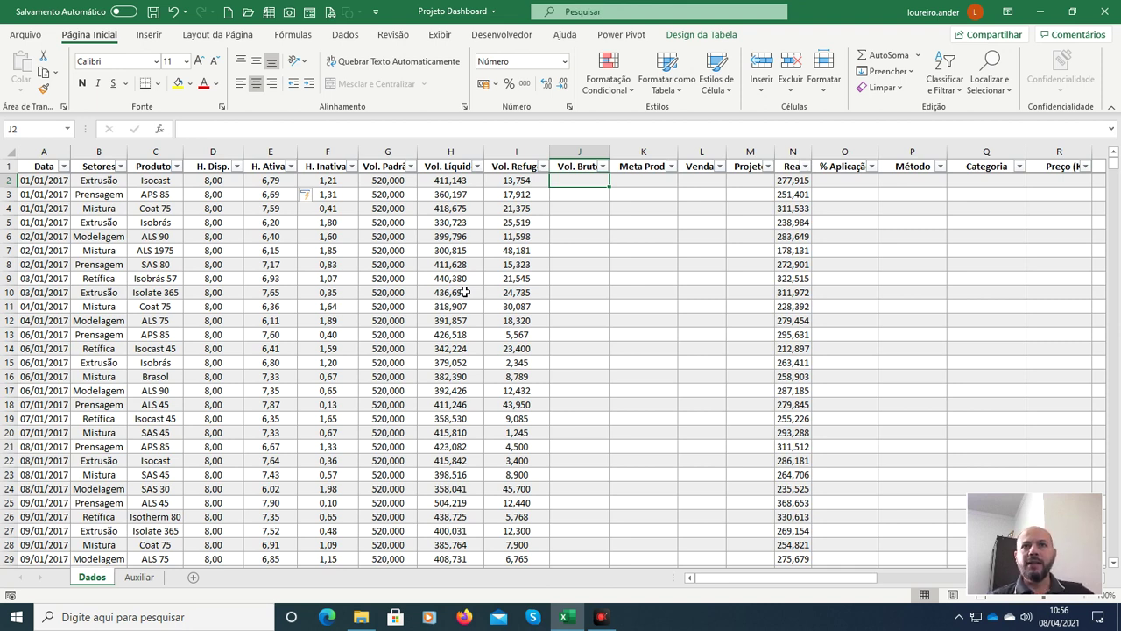
{"action": "key", "text": "Left"}
{"action": "key", "text": "Left"}
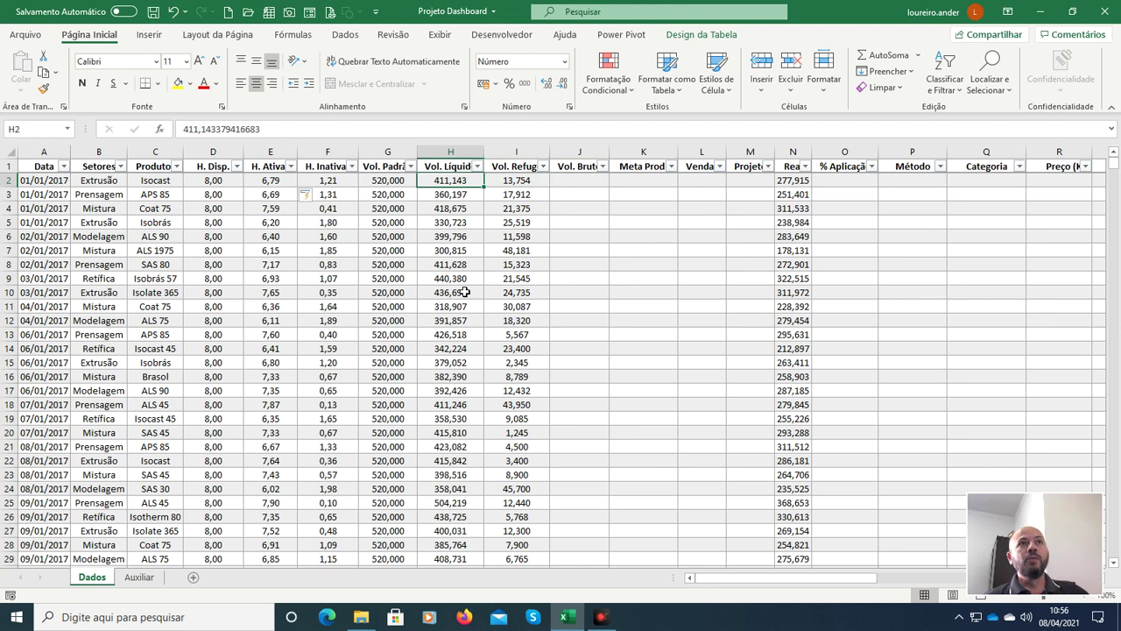
Step: Outline cells H2:I2 with a red rectangle using the screen annotation tool, and remove the outline
{"action": "key", "text": "ctrl+alt+d"}
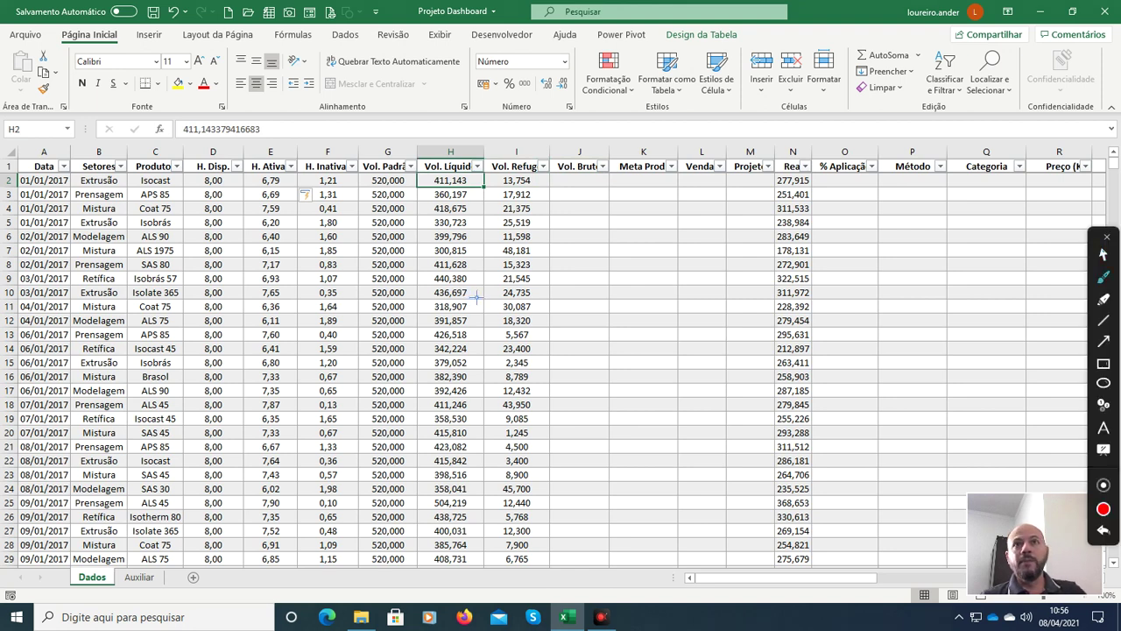
{"action": "left_click", "coordinate": [1104, 364]}
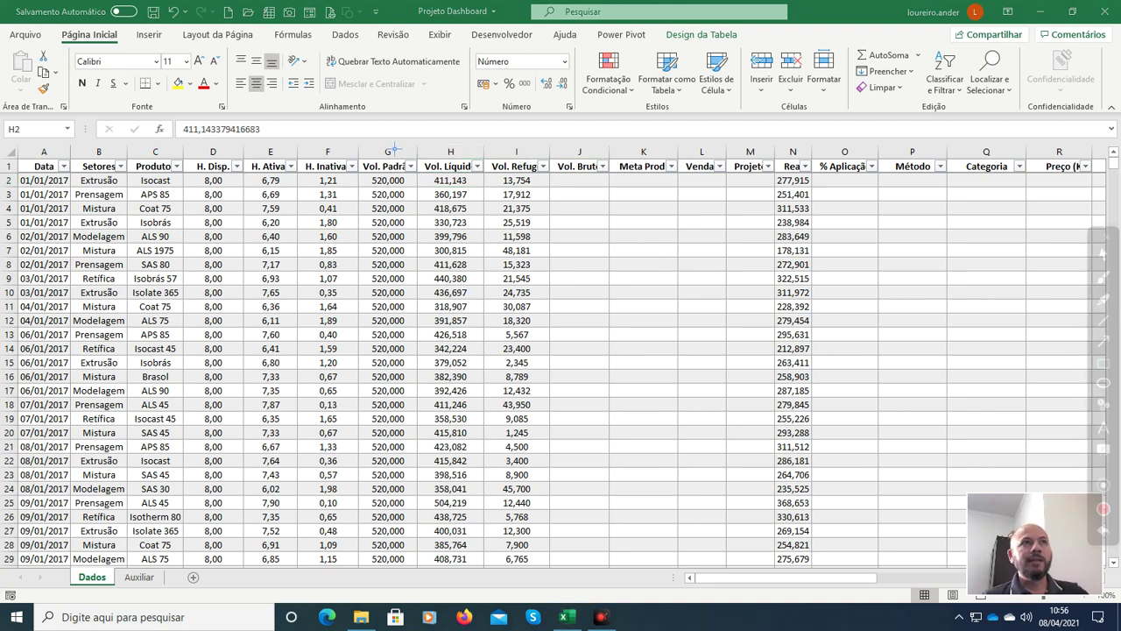
{"action": "mouse_move", "coordinate": [433, 183]}
{"action": "left_mouse_down"}
{"action": "mouse_move", "coordinate": [459, 204]}
{"action": "mouse_move", "coordinate": [560, 202]}
{"action": "left_mouse_up"}
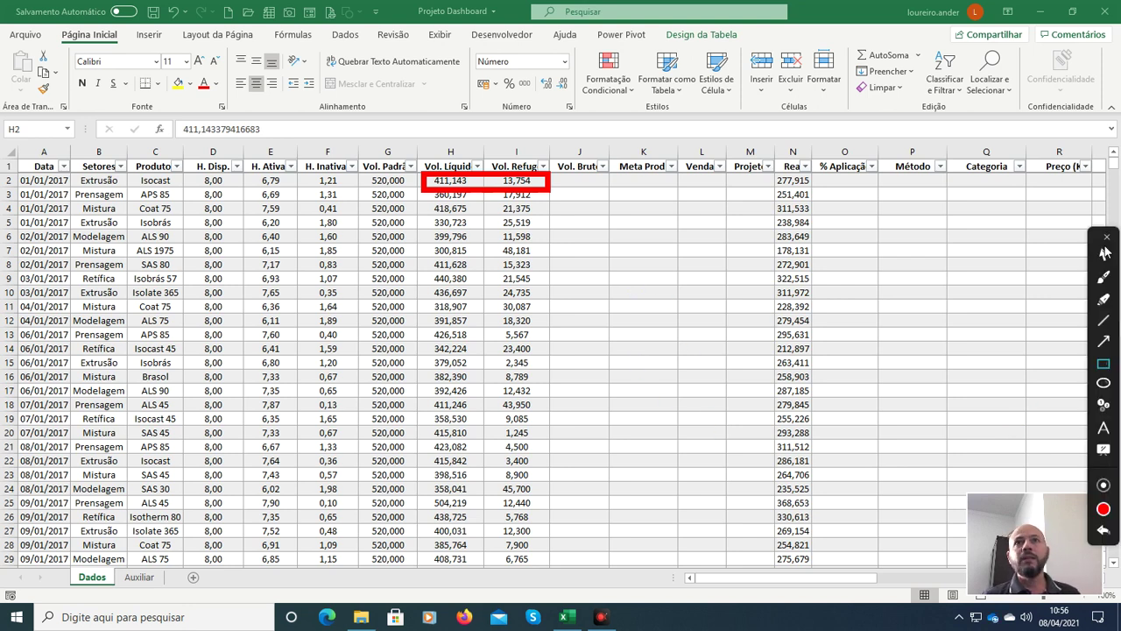
{"action": "left_click", "coordinate": [1103, 254]}
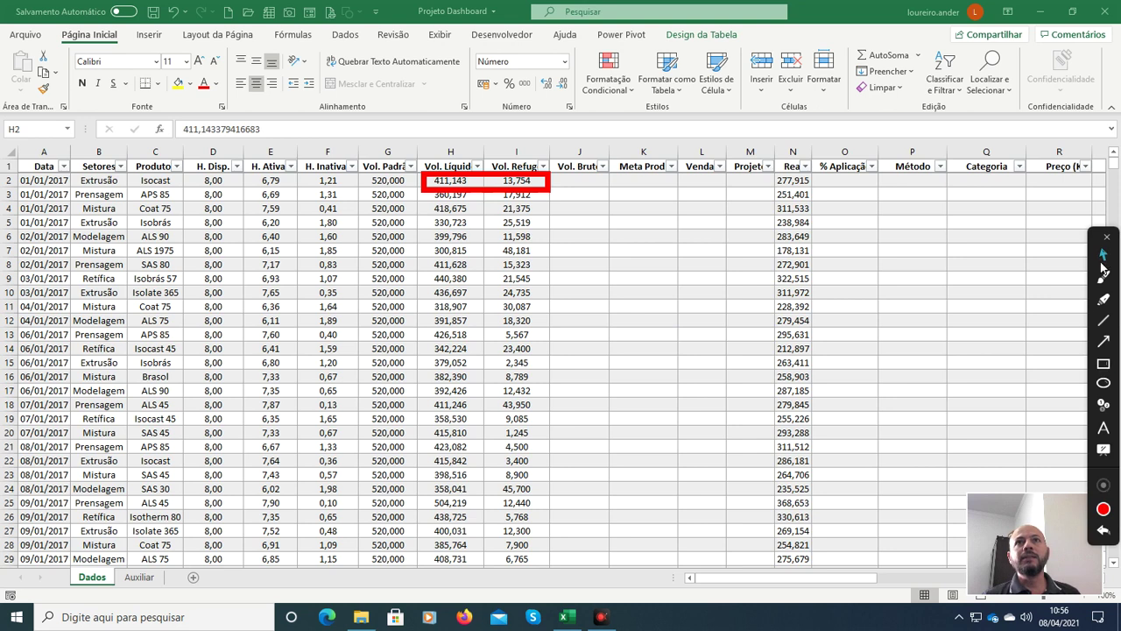
{"action": "left_click", "coordinate": [1104, 530]}
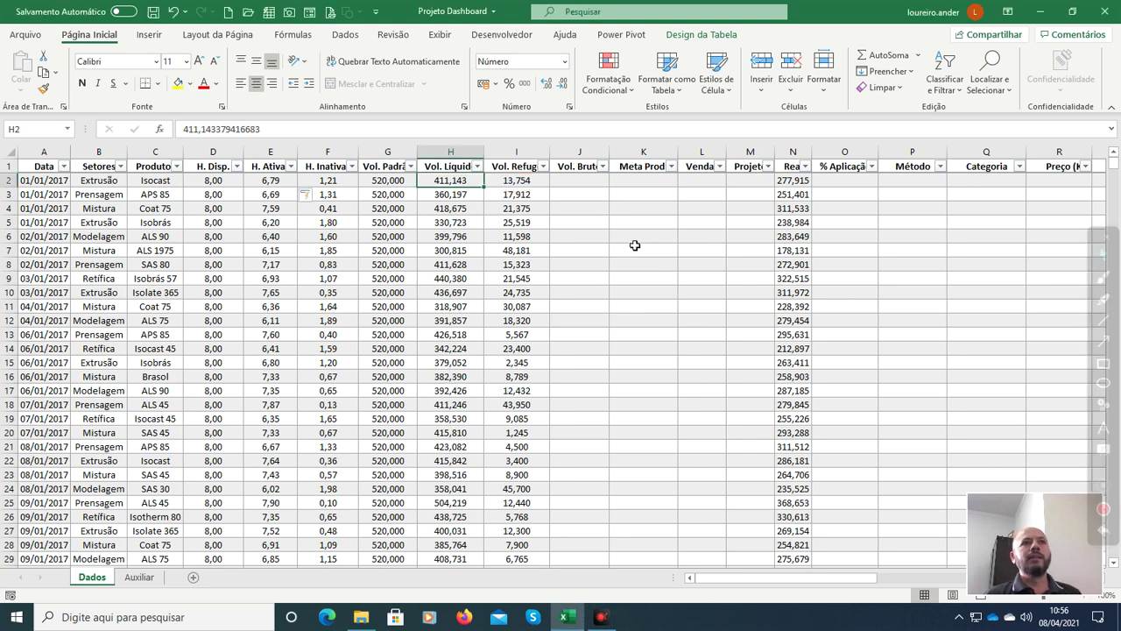
Step: Fill the Vol. Bruto column from J2 with the formula =[@[Vol. Líquido]]+[@[Vol. Refugo]]
{"action": "left_click", "coordinate": [578, 181]}
{"action": "type", "text": "="}
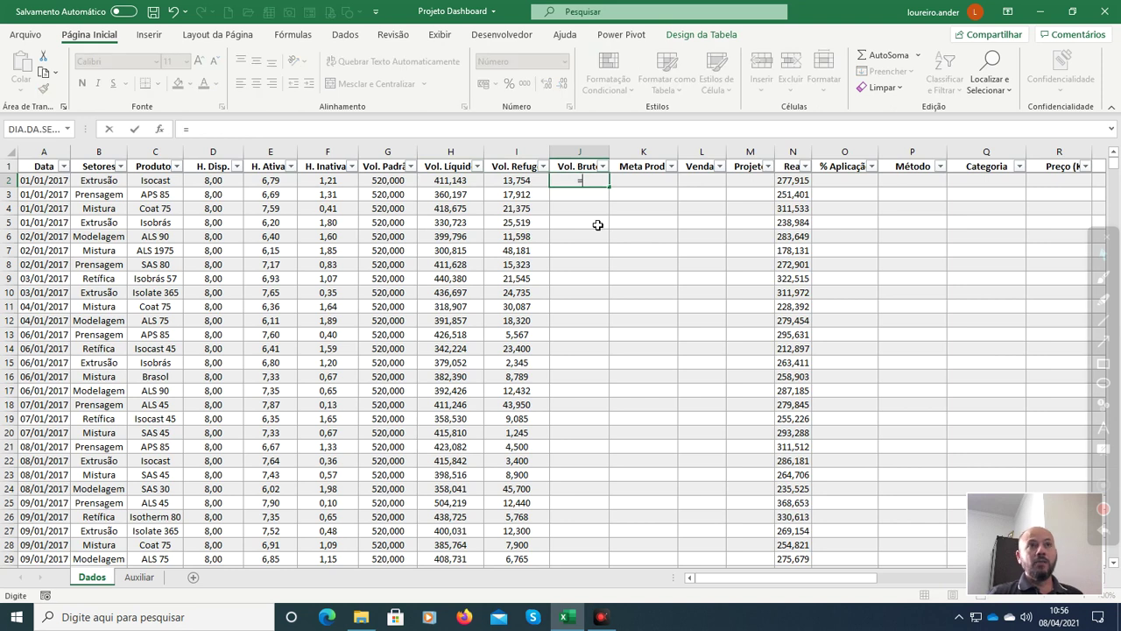
{"action": "key", "text": "Left"}
{"action": "key", "text": "Left"}
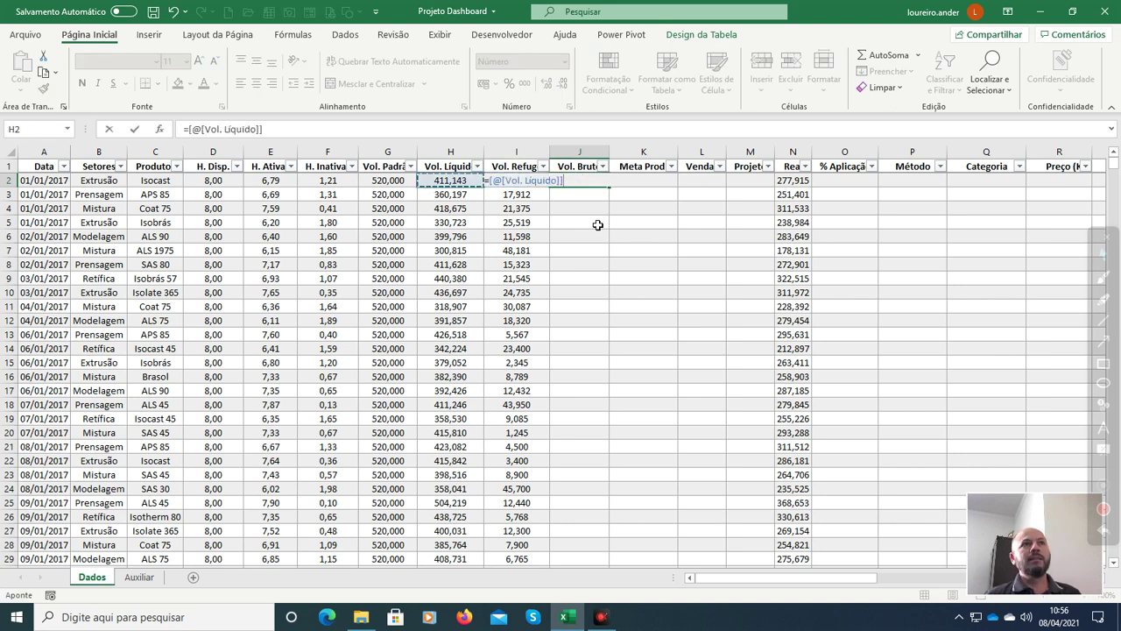
{"action": "type", "text": "+"}
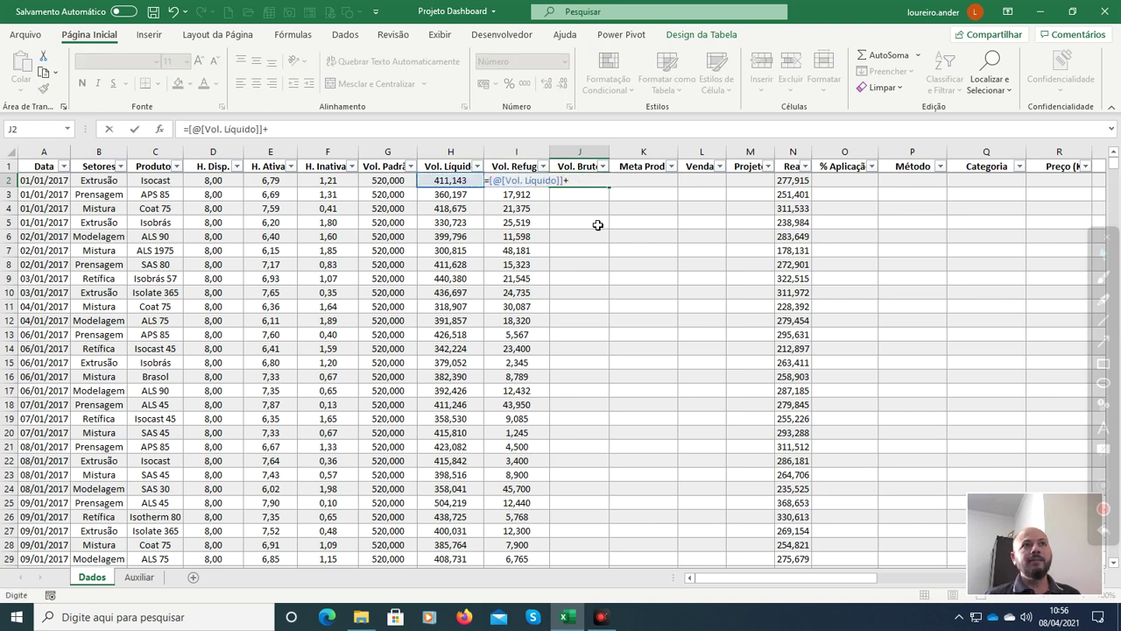
{"action": "key", "text": "Right"}
{"action": "key", "text": "Left"}
{"action": "key", "text": "Left"}
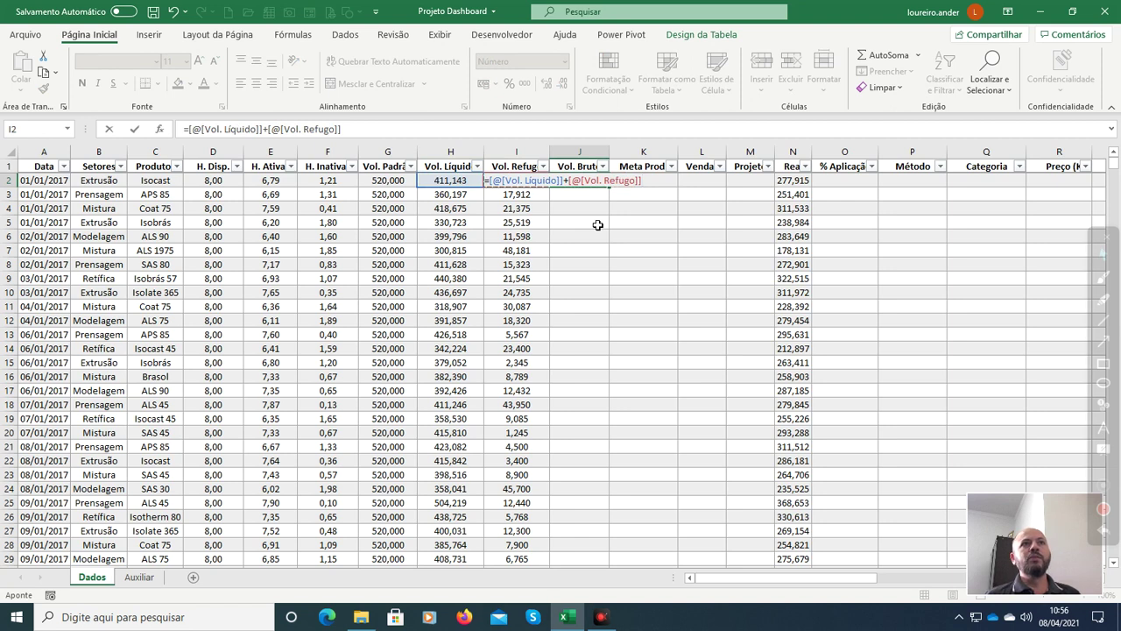
{"action": "key", "text": "Return"}
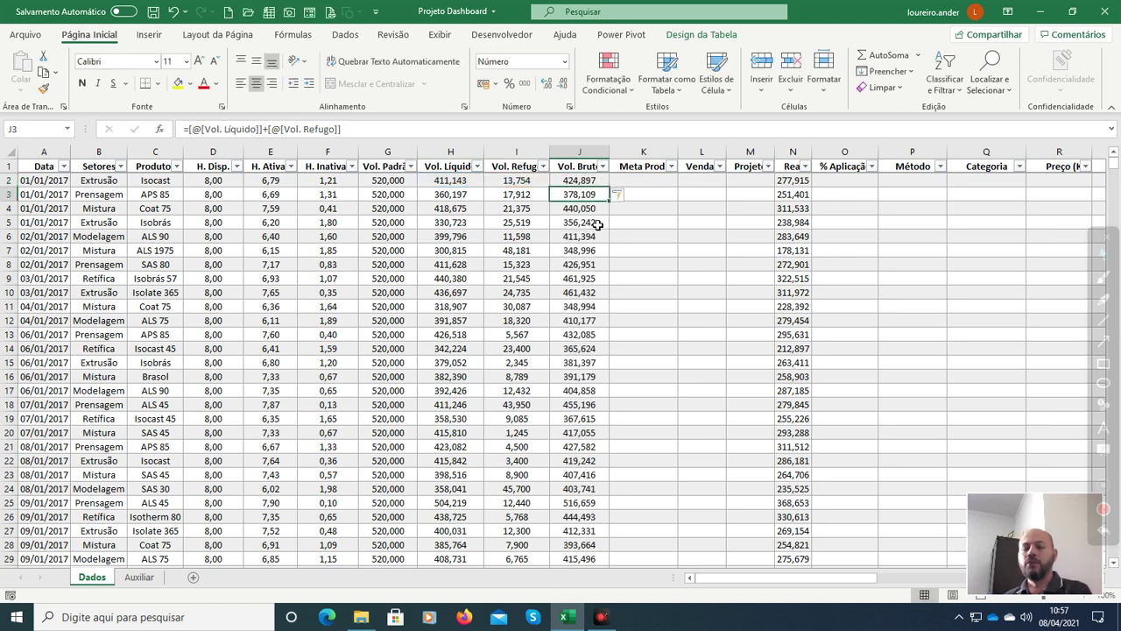
{"action": "key", "text": "Up"}
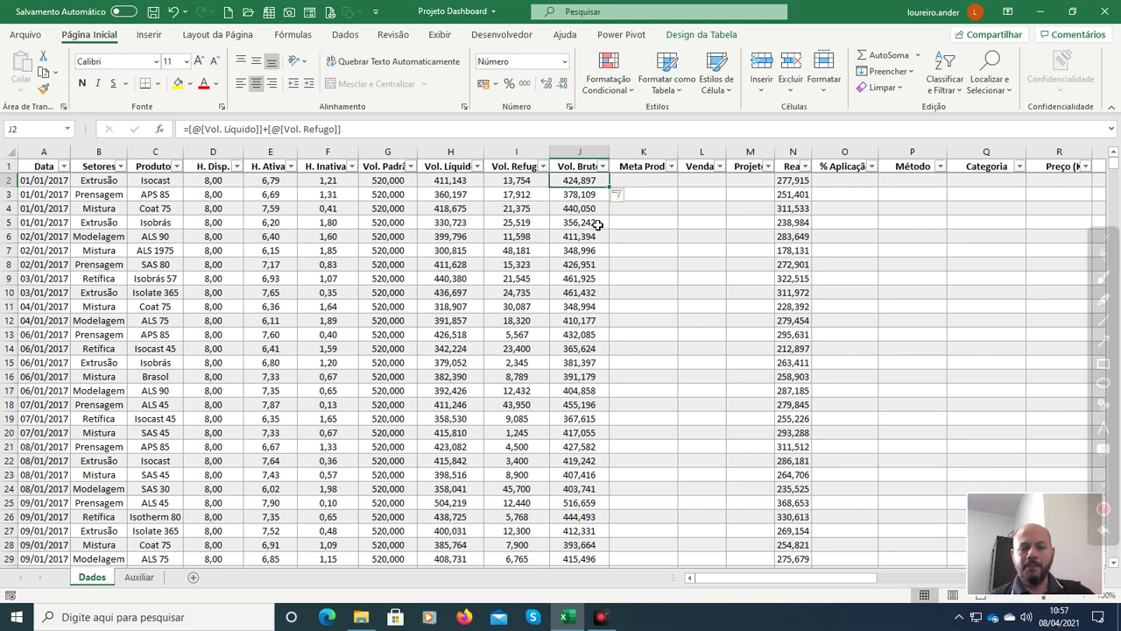
Step: Examine the row 2 cells between Meta Prod and H. Disp., comparing the standard volume with the available, active and inactive hours
{"action": "key", "text": "Right"}
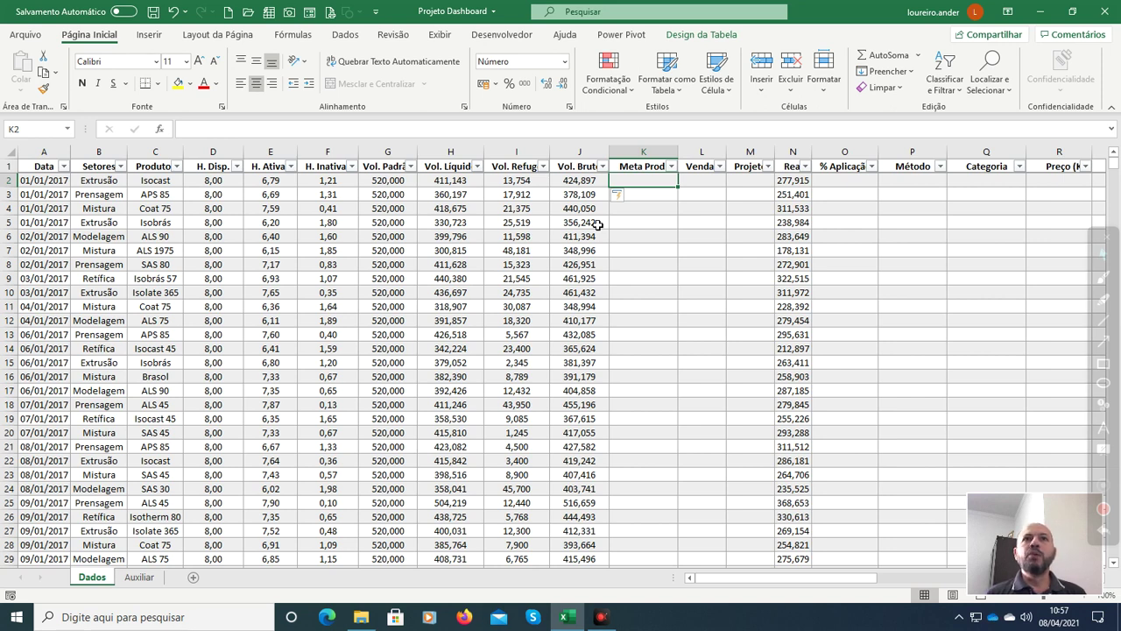
{"action": "key", "text": "Left"}
{"action": "key", "text": "Left"}
{"action": "key", "text": "Left"}
{"action": "key", "text": "Left"}
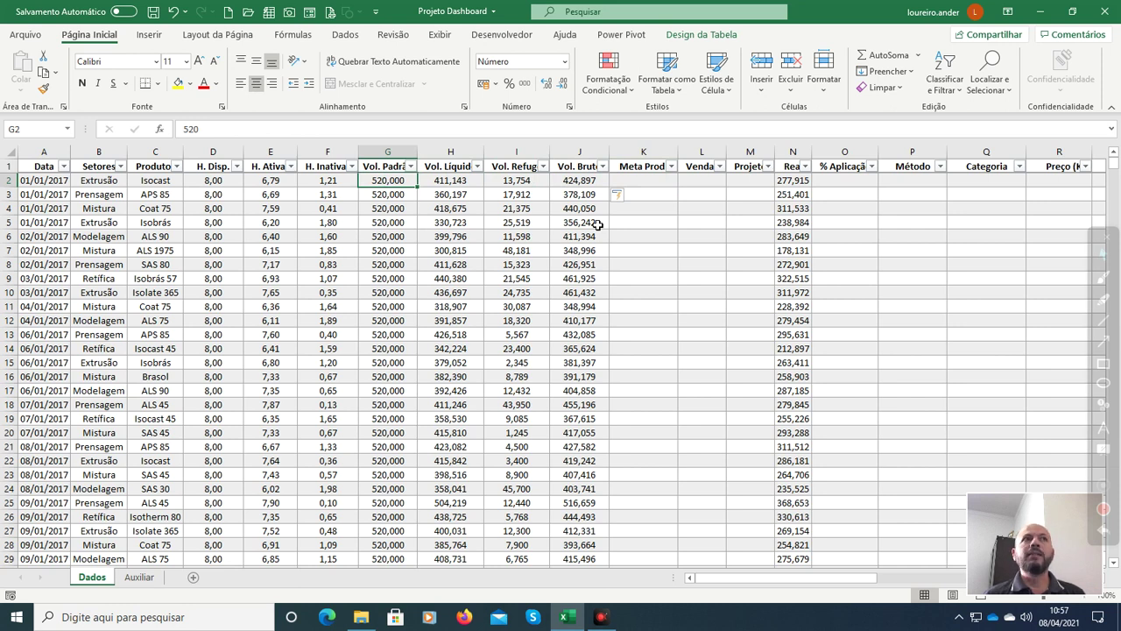
{"action": "key", "text": "Left"}
{"action": "key", "text": "Left"}
{"action": "key", "text": "Left"}
{"action": "key", "text": "Right"}
{"action": "key", "text": "Right"}
{"action": "key", "text": "Right"}
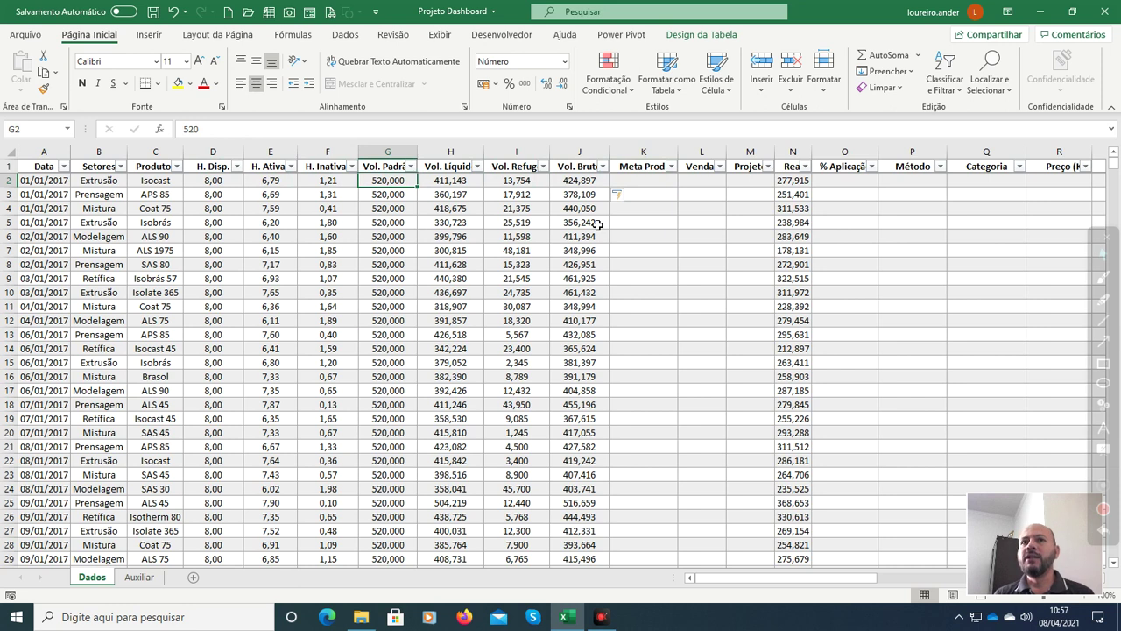
{"action": "key", "text": "Right"}
{"action": "key", "text": "Right"}
{"action": "key", "text": "Right"}
{"action": "key", "text": "Right"}
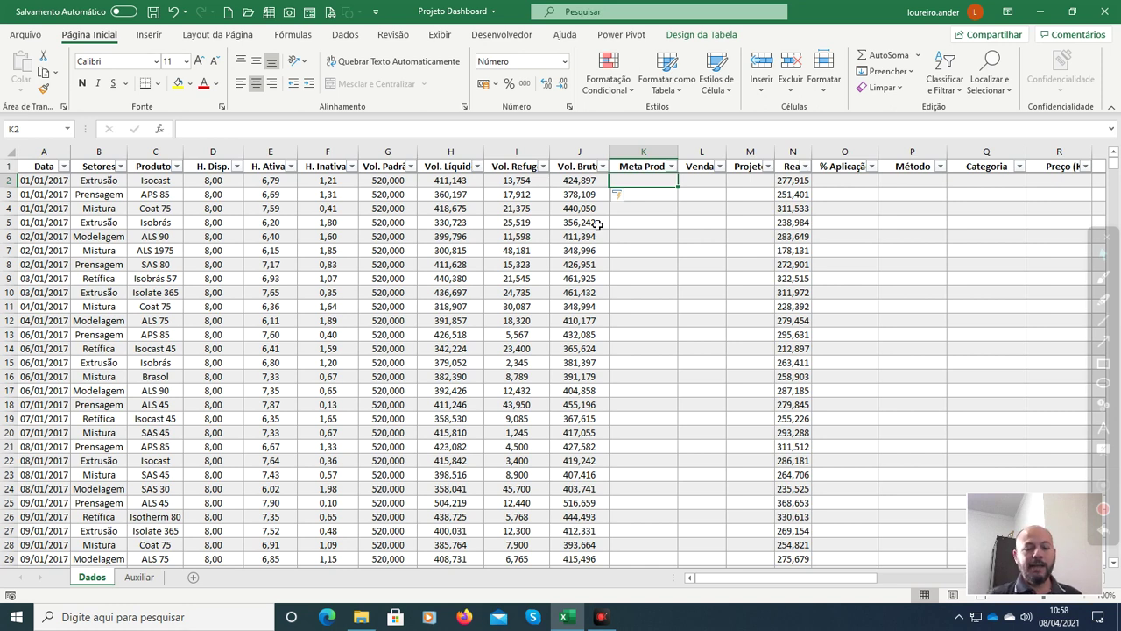
Step: Start the Meta Prod formula in K2 by dividing the same row's Vol. Padrão, entering =[@[Vol. Padrão]]/
{"action": "type", "text": "="}
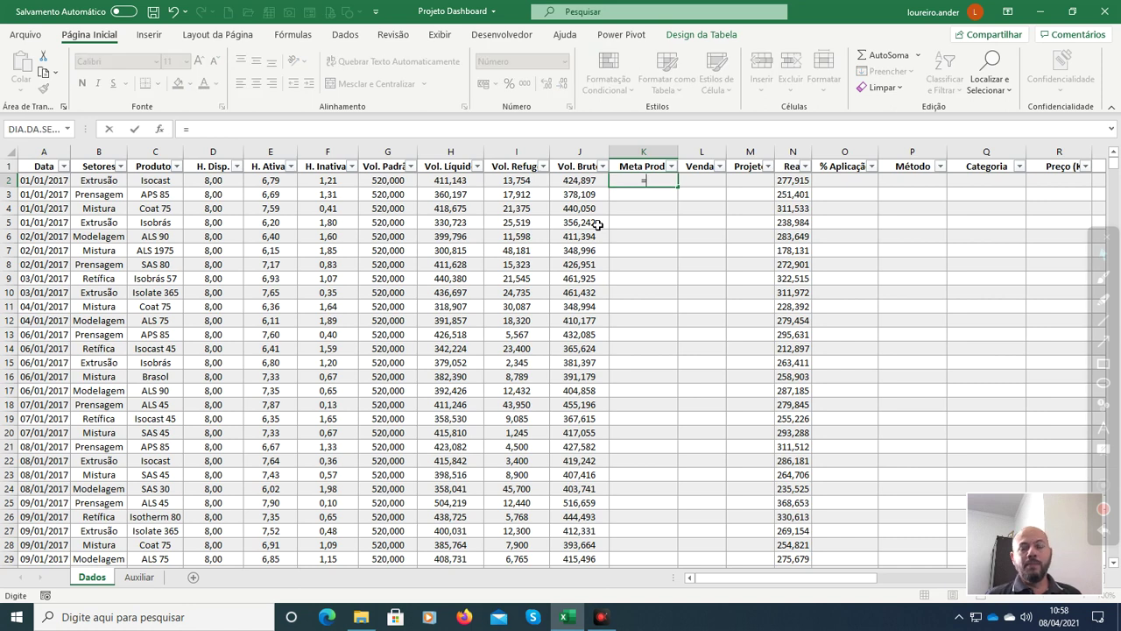
{"action": "left_click", "coordinate": [391, 189]}
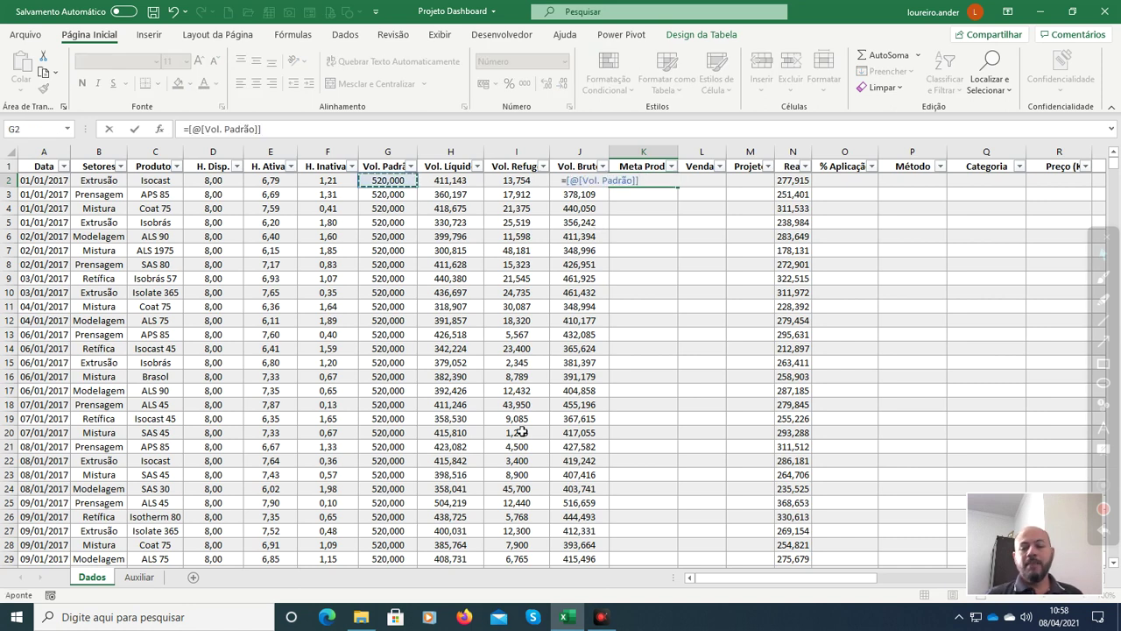
{"action": "type", "text": "/"}
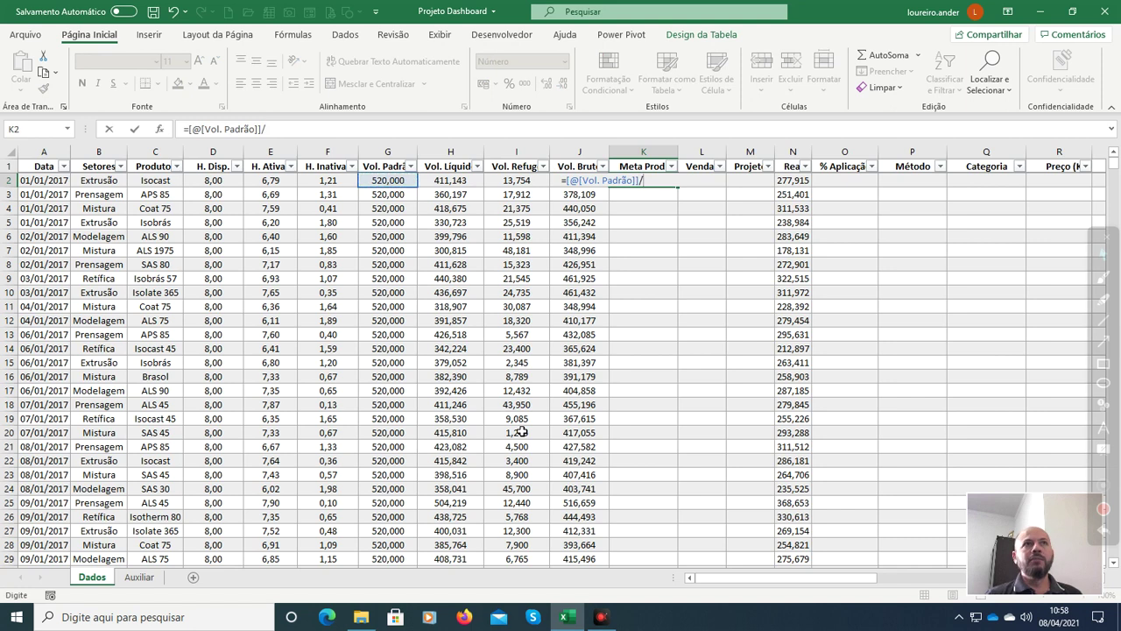
Step: Complete the Meta Prod column formula in K2 as Vol. Padrão divided by H. Disp
{"action": "left_click", "coordinate": [220, 185]}
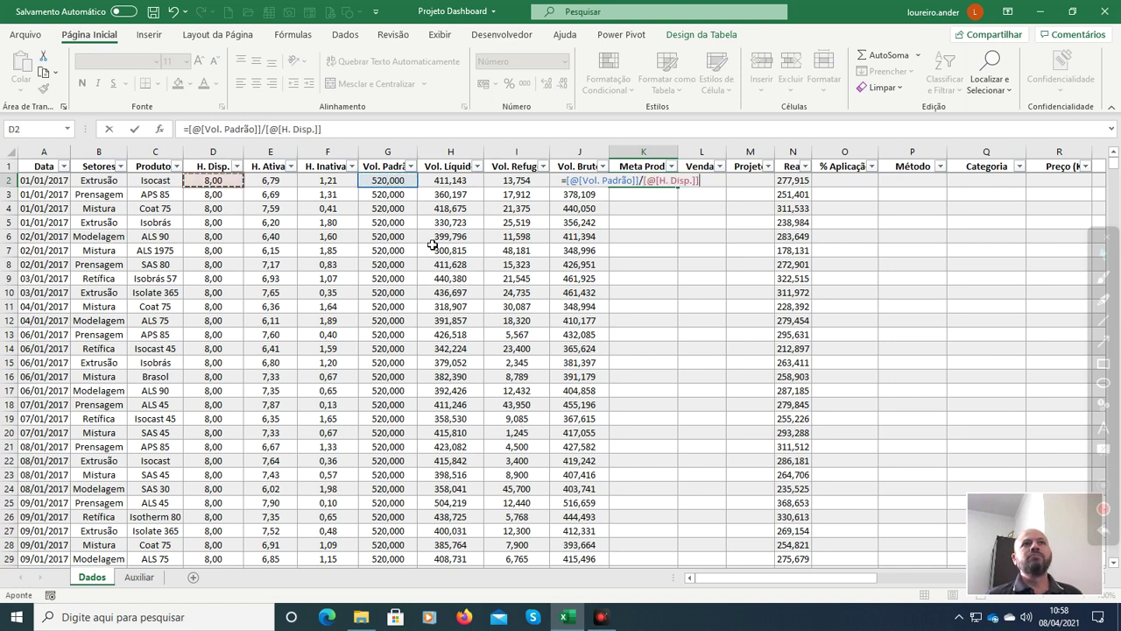
{"action": "key", "text": "Return"}
{"action": "key", "text": "Up"}
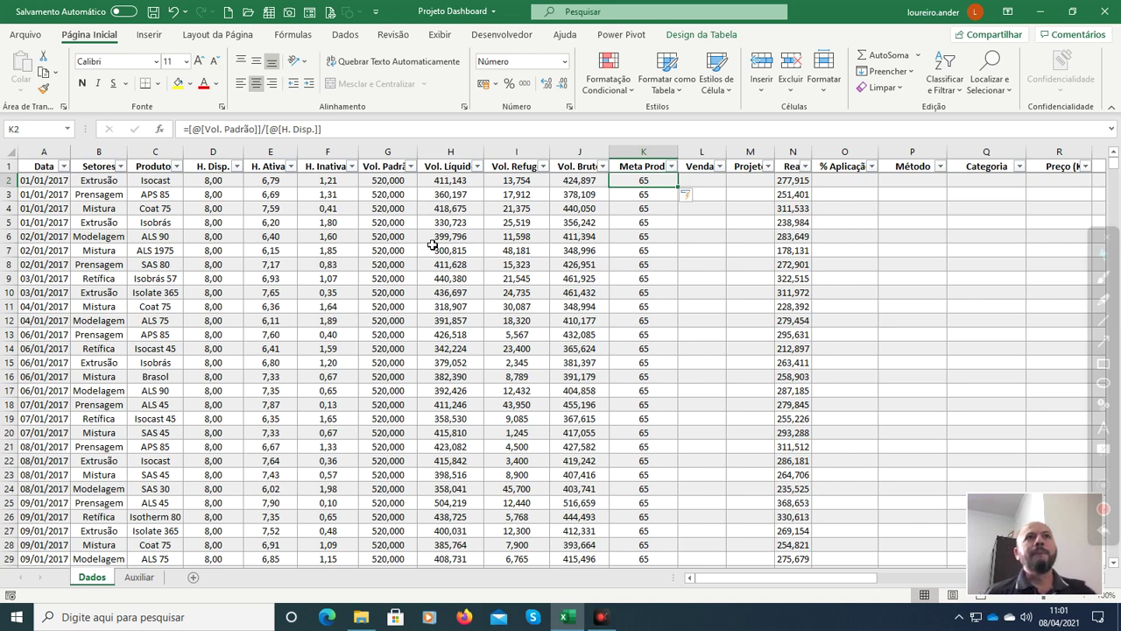
Step: Fill the Vendas column from L2 with a formula multiplying Vol. Líquido by 0,85
{"action": "key", "text": "Right"}
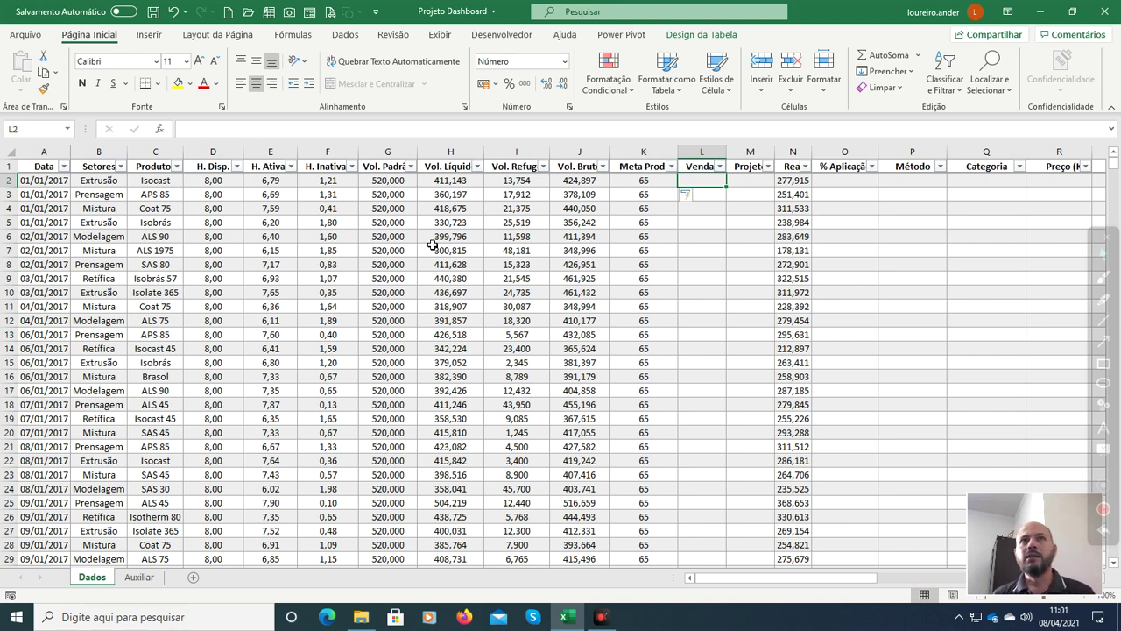
{"action": "type", "text": "="}
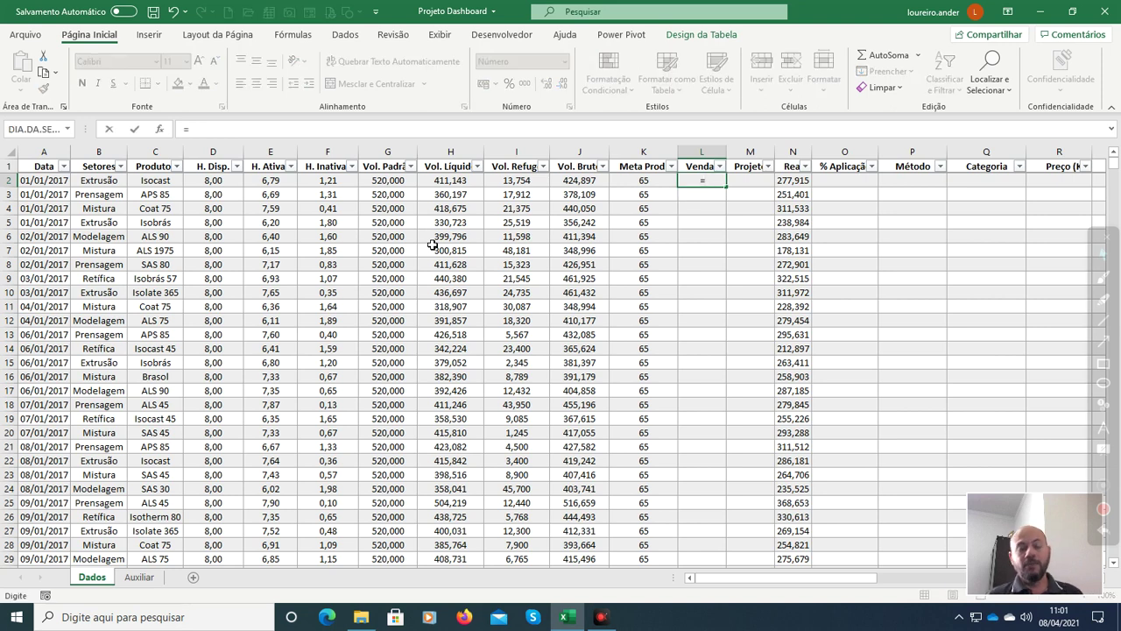
{"action": "key", "text": "Left"}
{"action": "key", "text": "Left"}
{"action": "key", "text": "Left"}
{"action": "key", "text": "Left"}
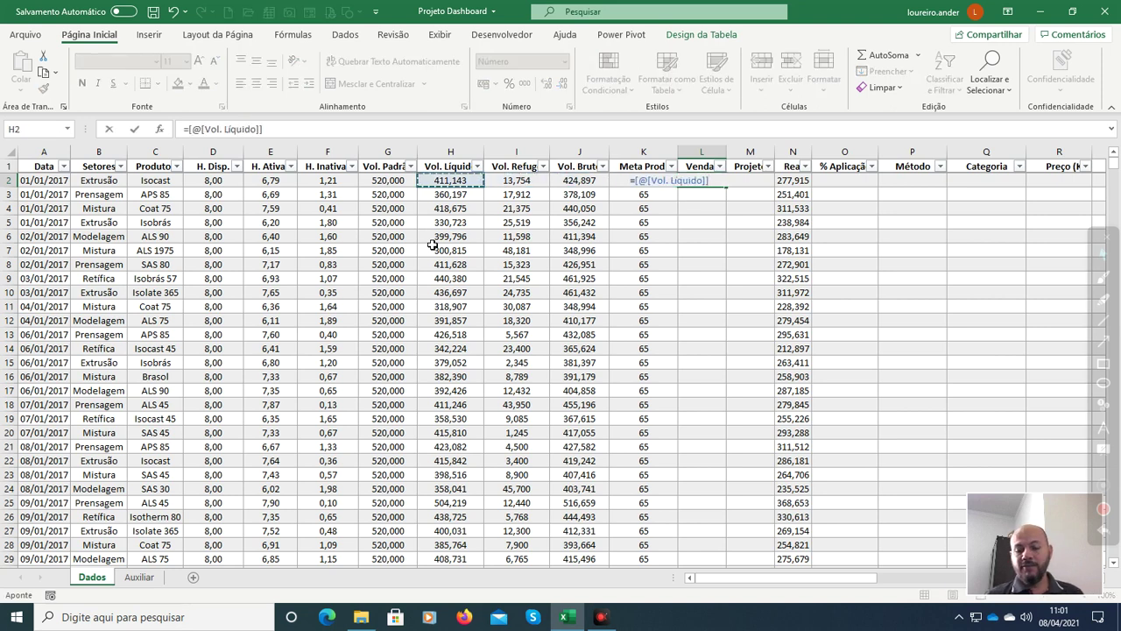
{"action": "type", "text": "*0,85"}
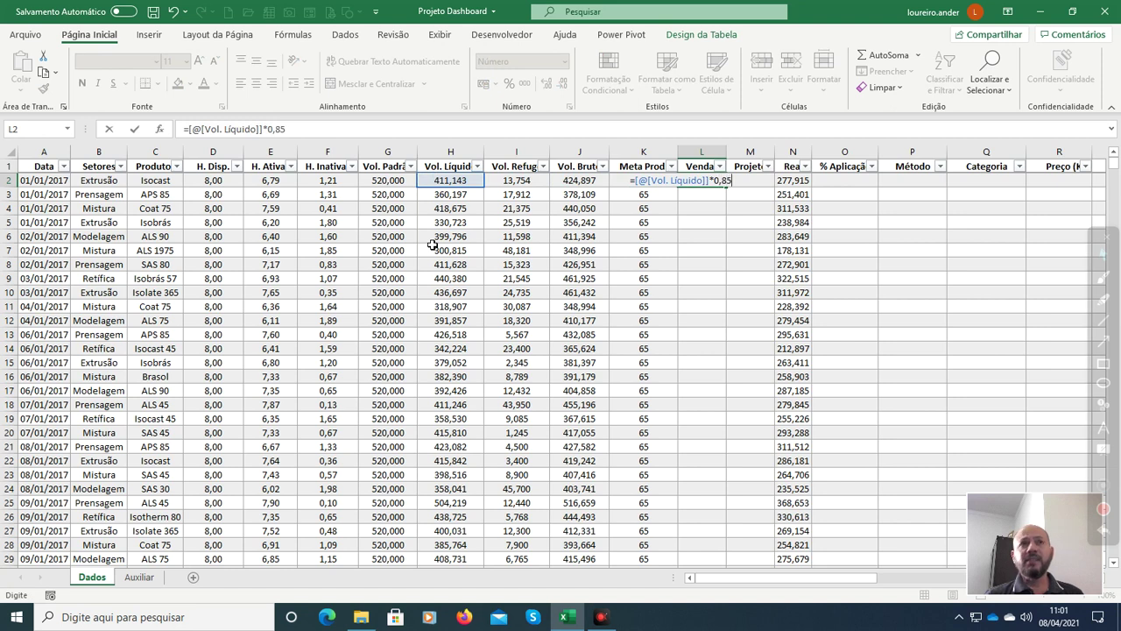
{"action": "key", "text": "Return"}
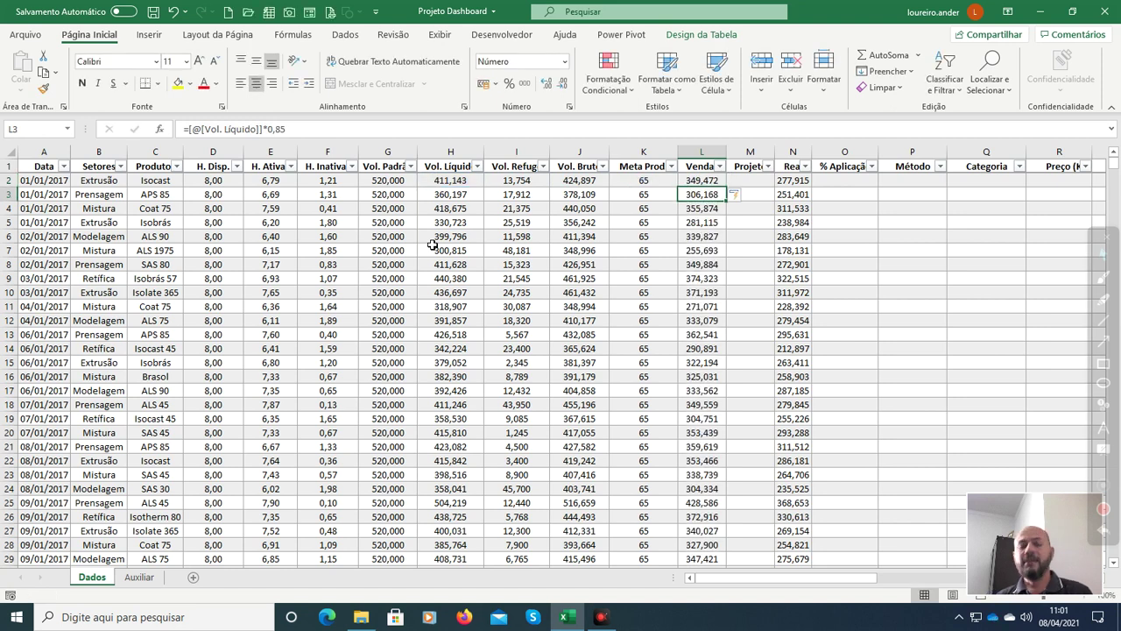
{"action": "key", "text": "Up"}
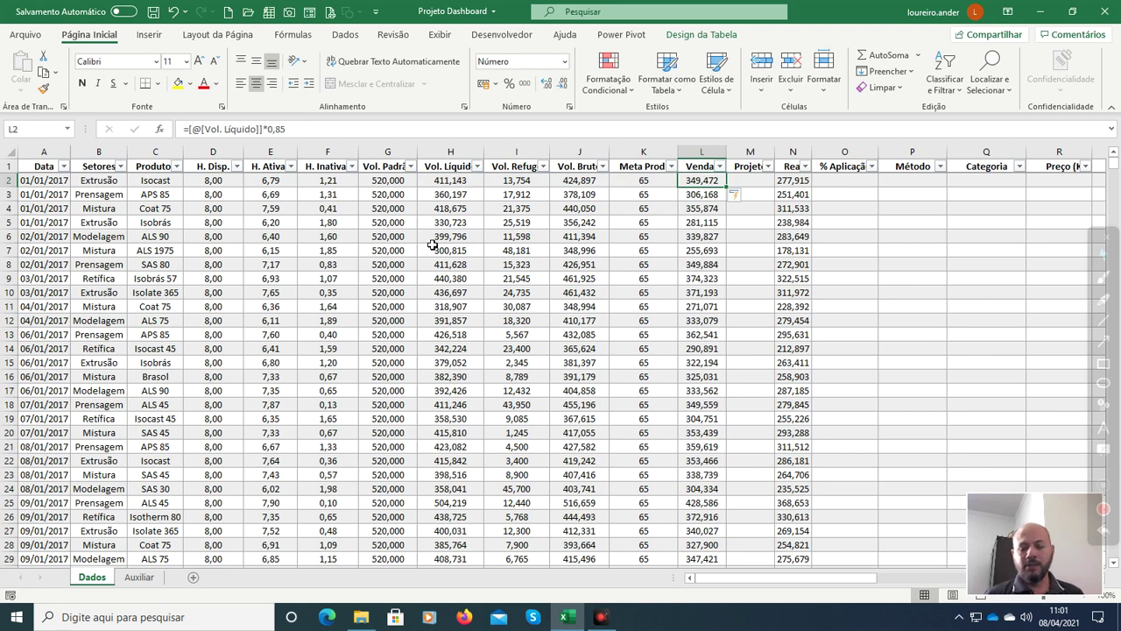
Step: Fill the Projeto column from M2 with a formula that references the same row's Vendas value
{"action": "key", "text": "Right"}
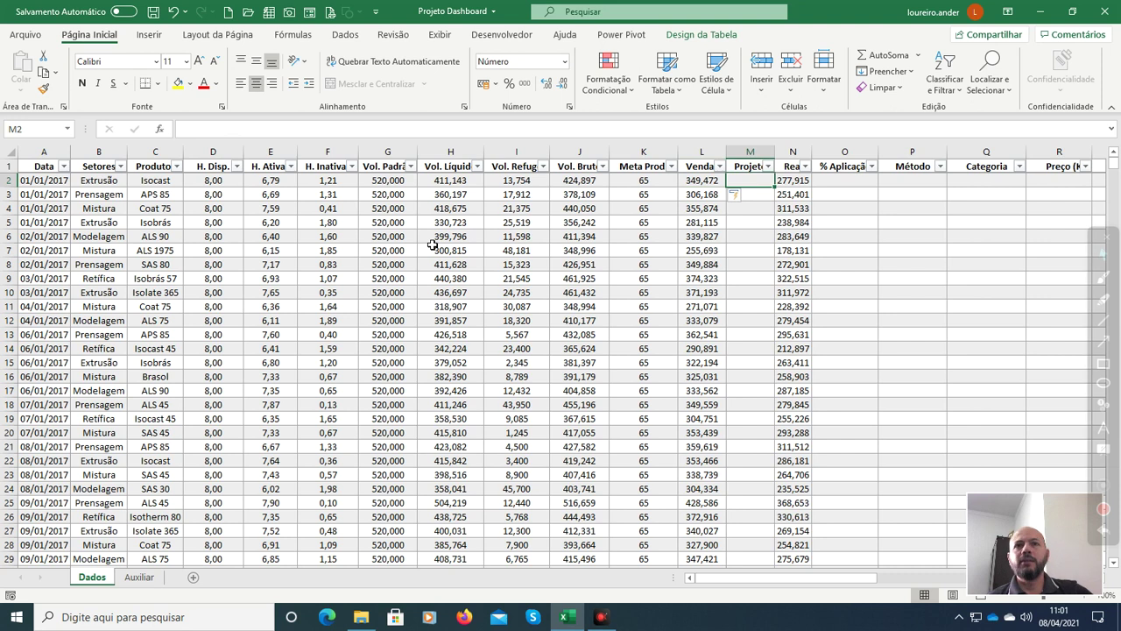
{"action": "key", "text": "Left"}
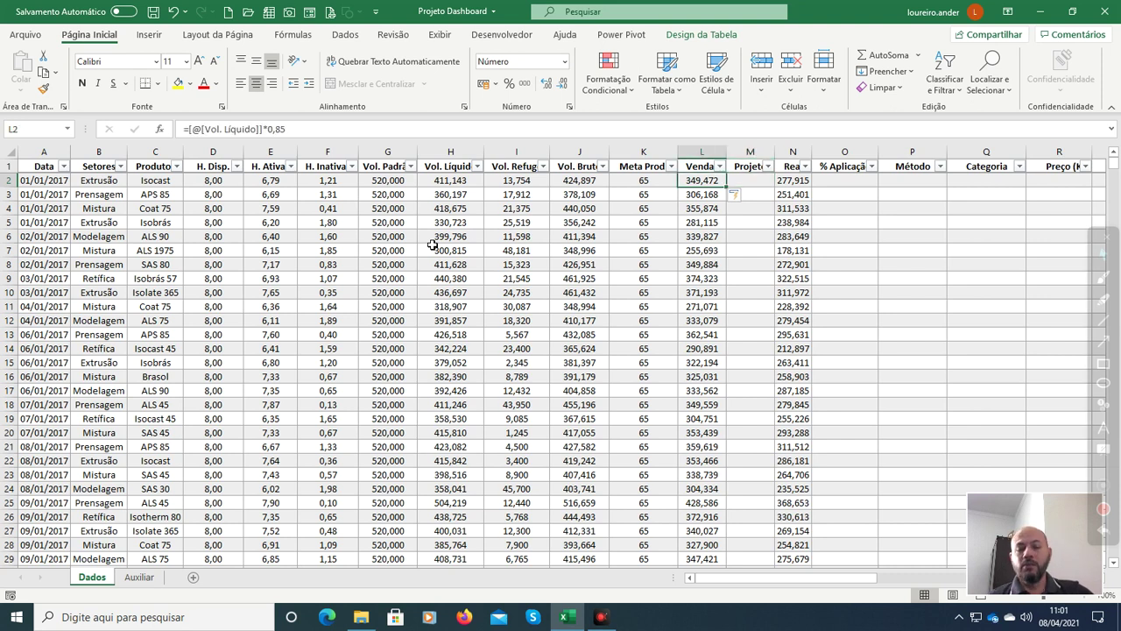
{"action": "key", "text": "Right"}
{"action": "type", "text": "="}
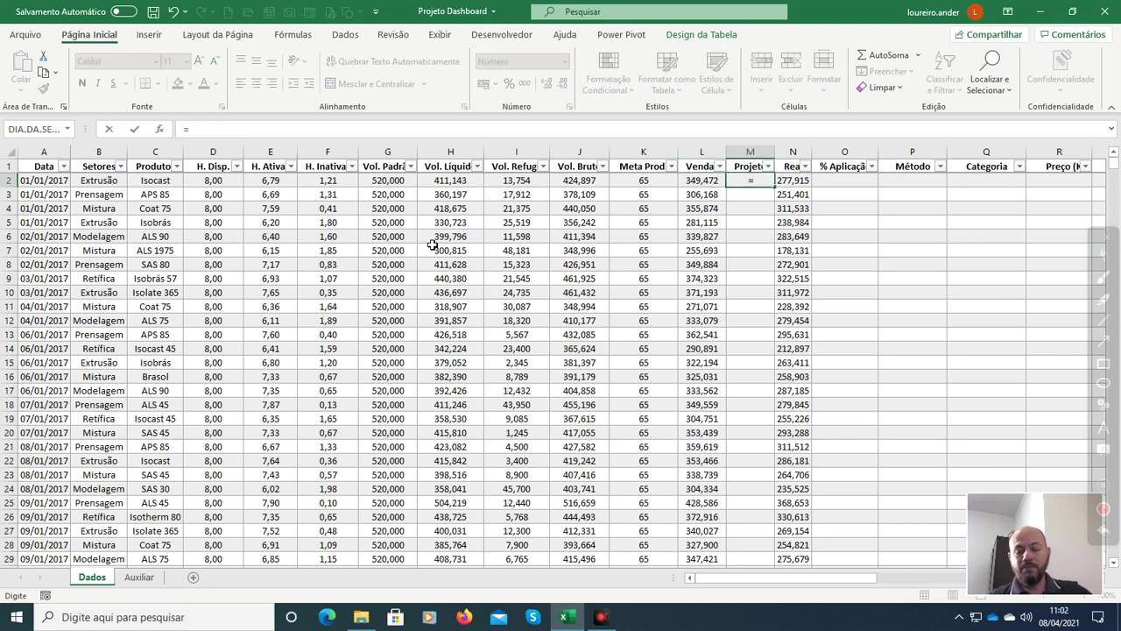
{"action": "key", "text": "Left"}
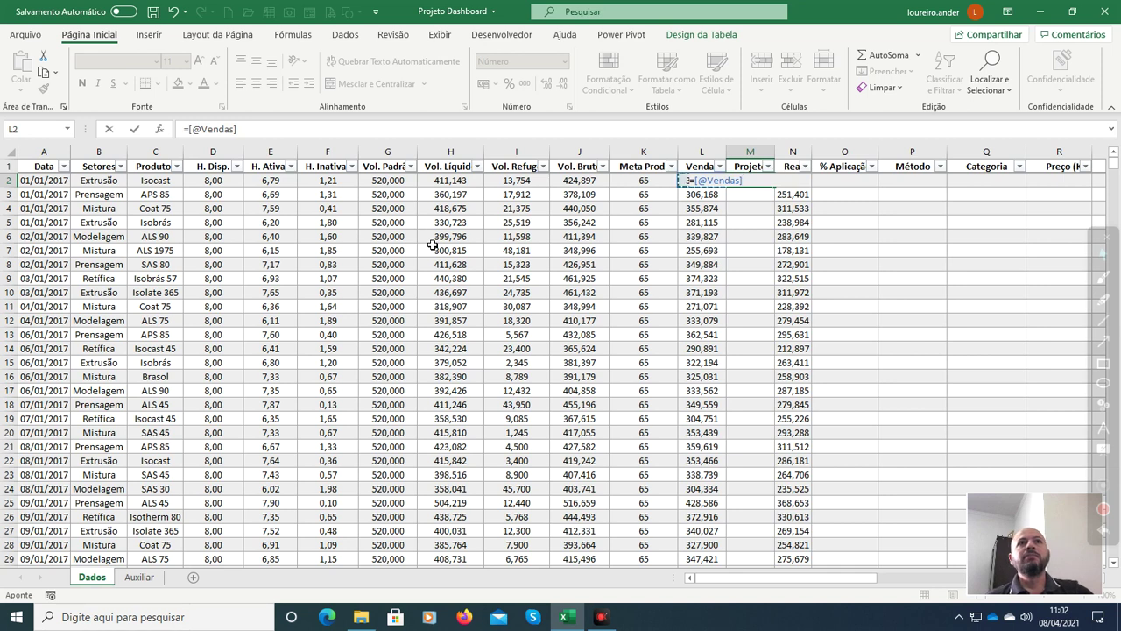
{"action": "key", "text": "Return"}
{"action": "key", "text": "Down"}
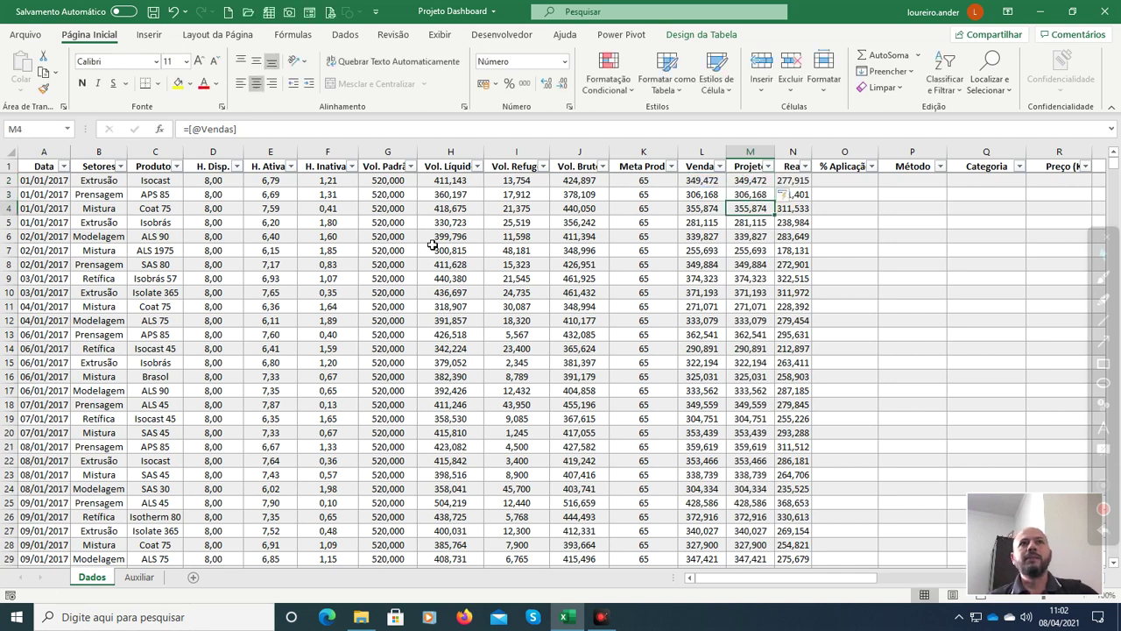
{"action": "key", "text": "Up"}
{"action": "key", "text": "Down"}
{"action": "key", "text": "Up"}
{"action": "key", "text": "Up"}
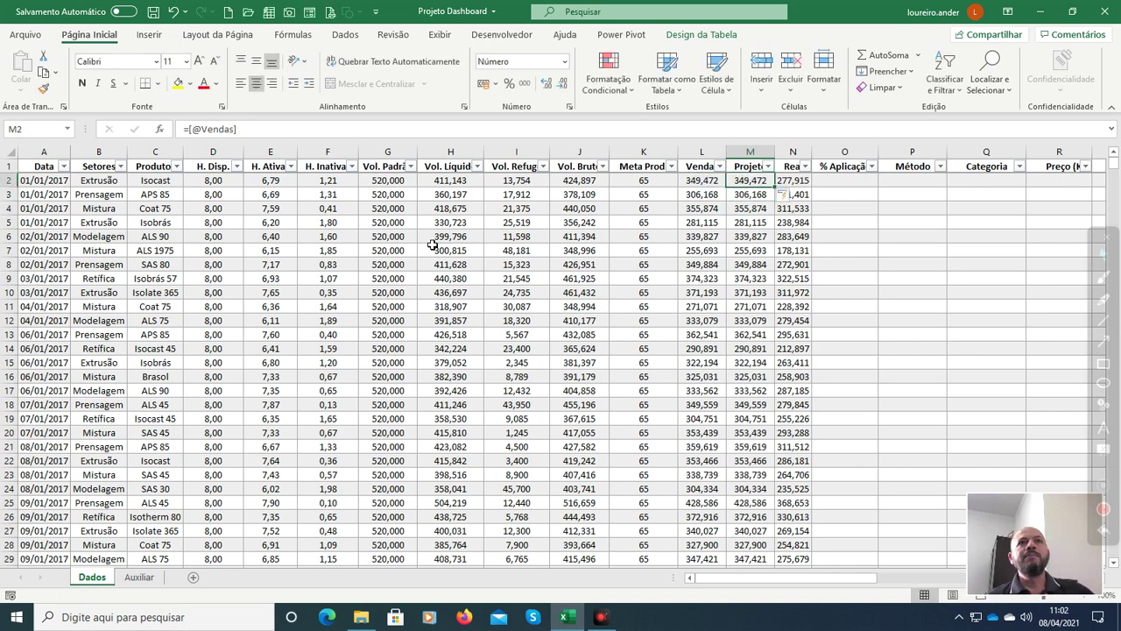
{"action": "key", "text": "Right"}
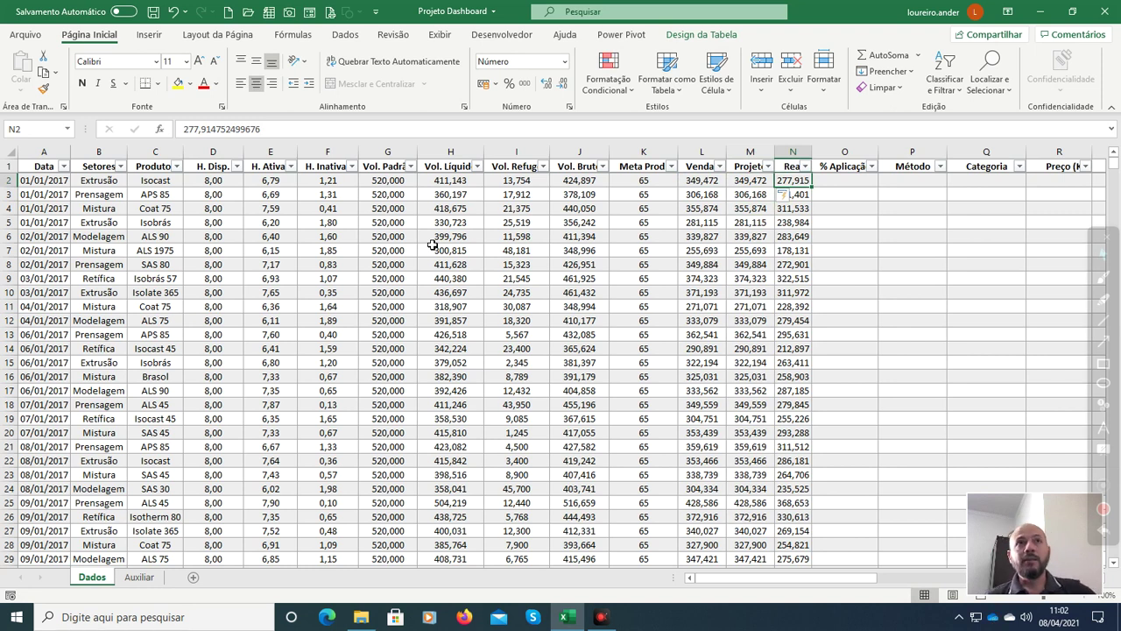
{"action": "key", "text": "Left"}
{"action": "key", "text": "Left"}
{"action": "key", "text": "Right"}
{"action": "key", "text": "Right"}
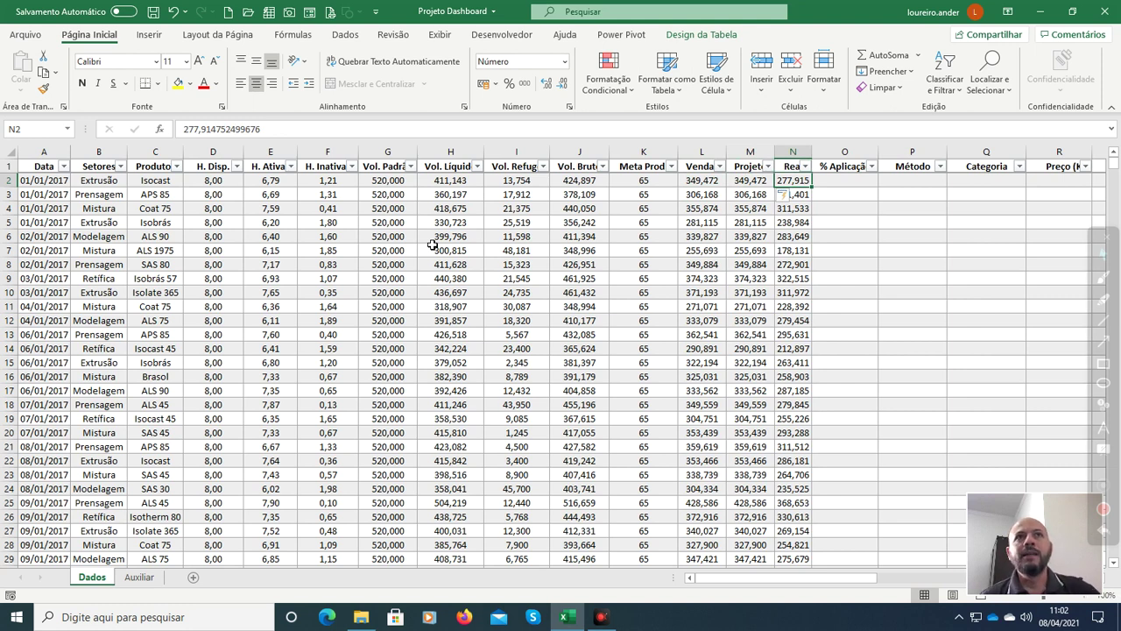
{"action": "key", "text": "Right"}
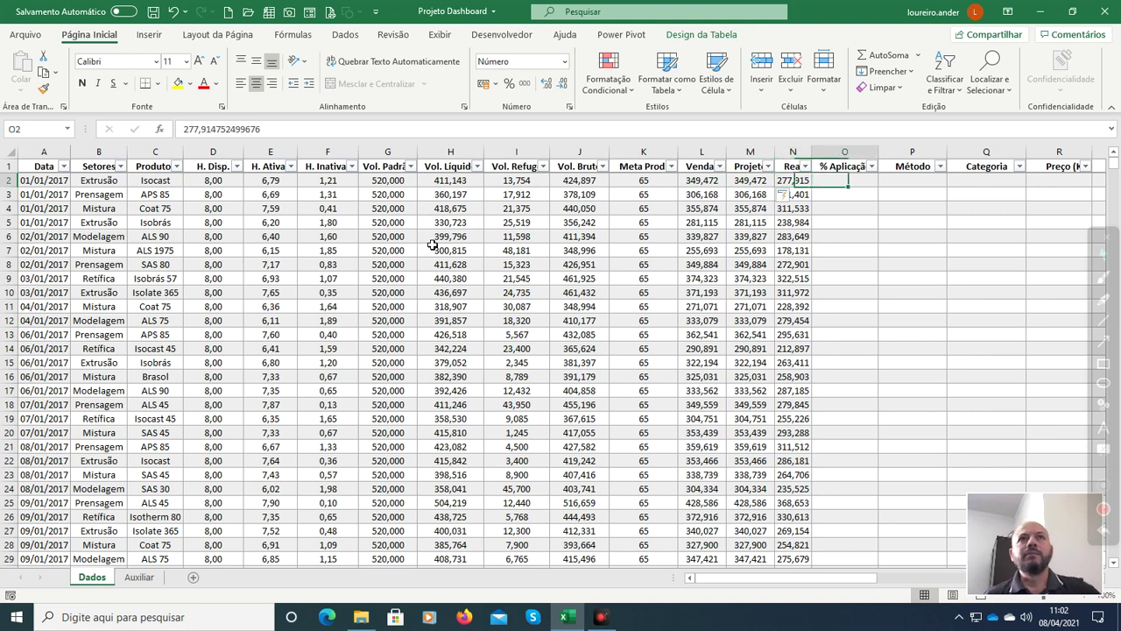
{"action": "key", "text": "Left"}
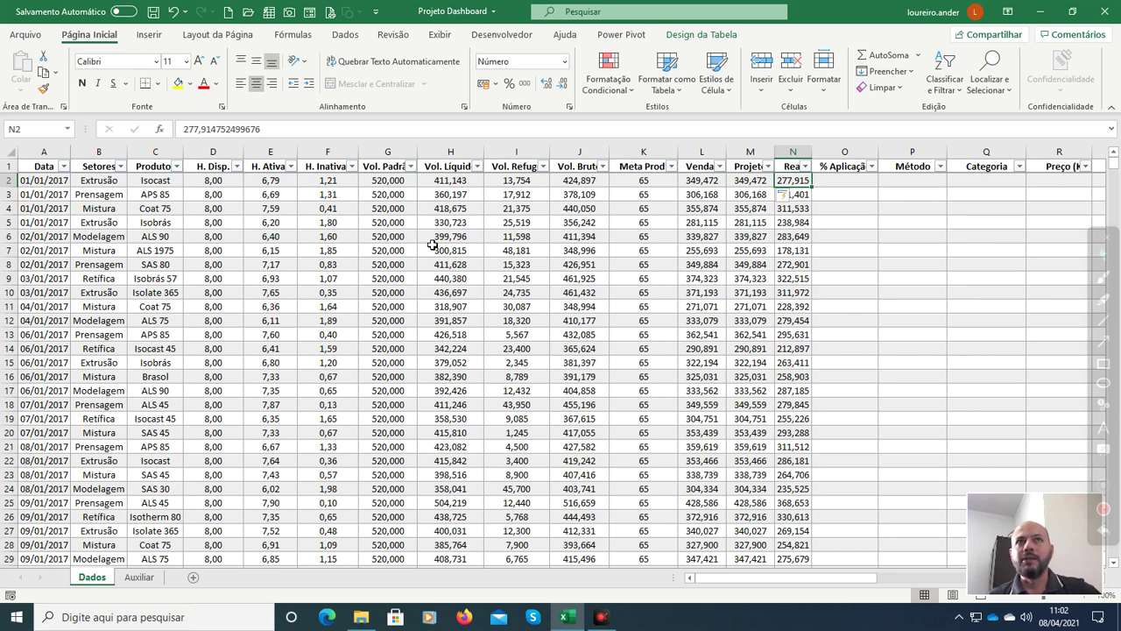
Step: Fill the % Aplicação column from O2 with a formula dividing Real by Projeto
{"action": "key", "text": "Right"}
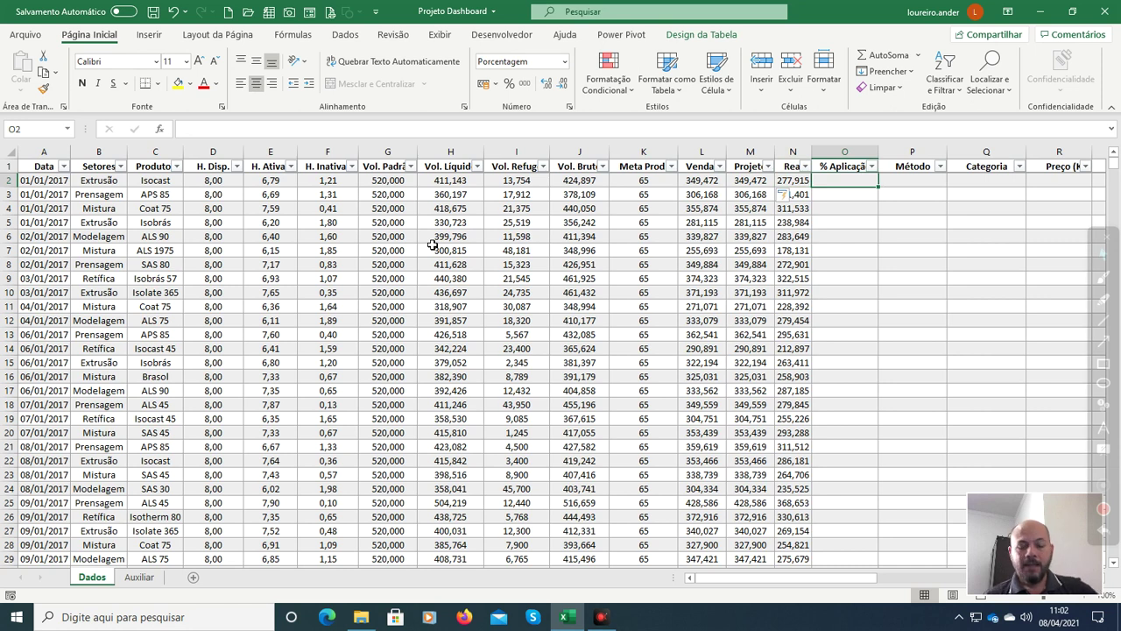
{"action": "type", "text": "="}
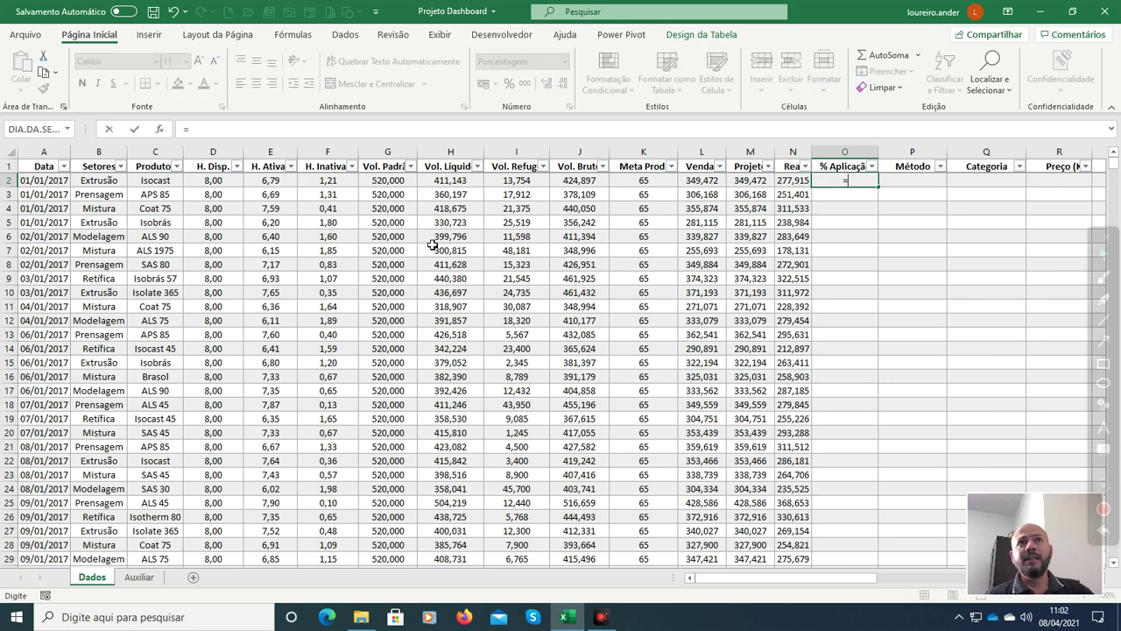
{"action": "key", "text": "Left"}
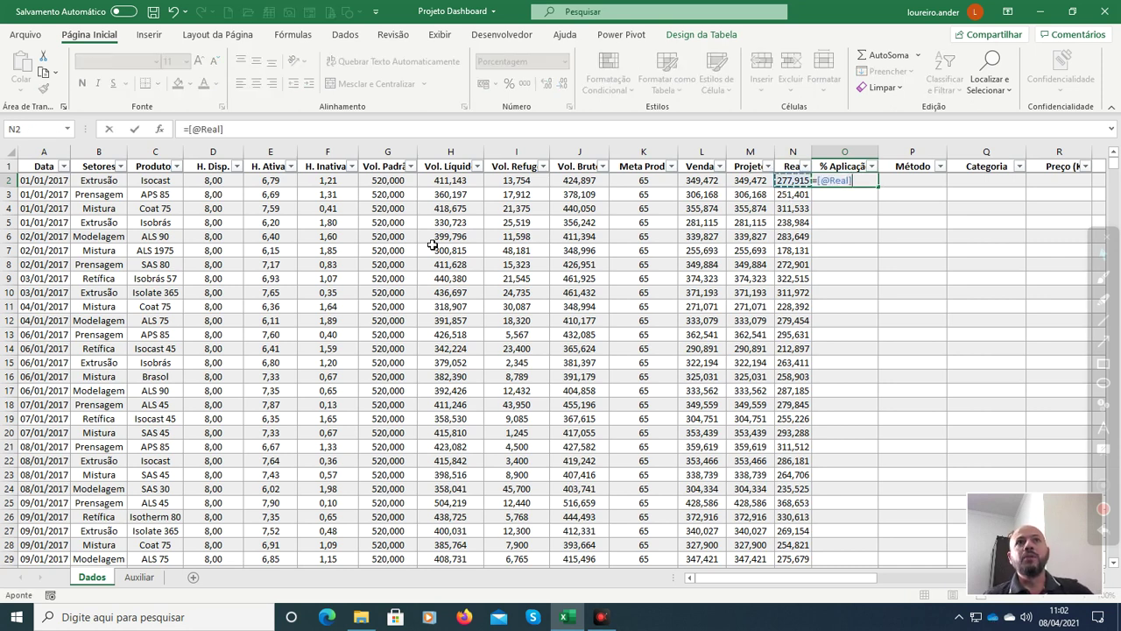
{"action": "type", "text": "/"}
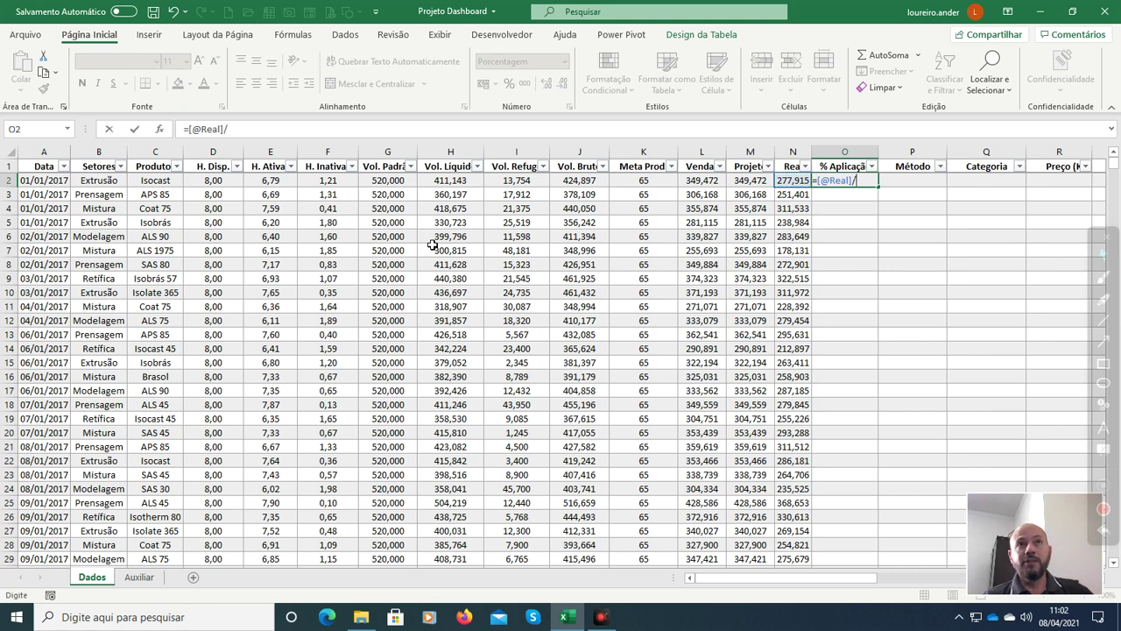
{"action": "key", "text": "Left"}
{"action": "key", "text": "Left"}
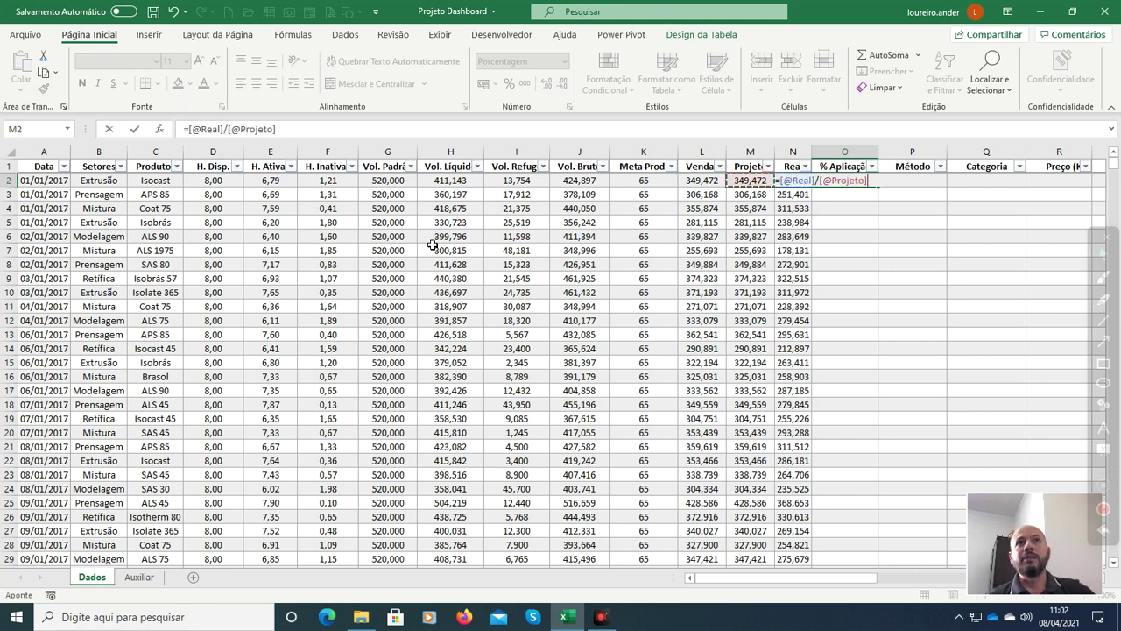
{"action": "key", "text": "Return"}
{"action": "key", "text": "Up"}
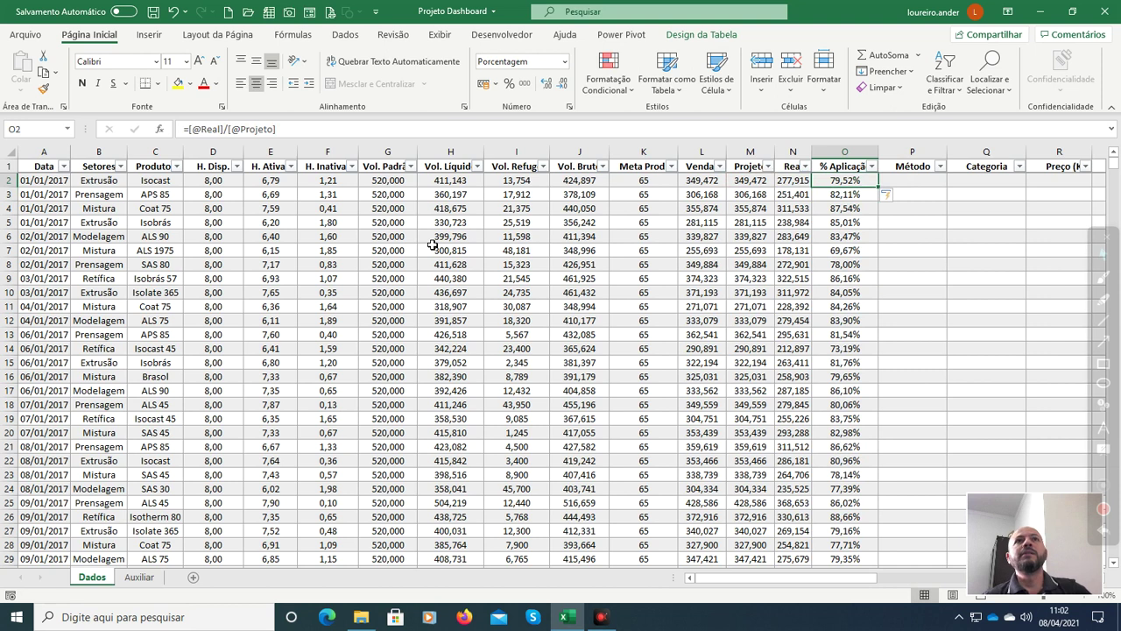
{"action": "key", "text": "Left"}
{"action": "key", "text": "Left"}
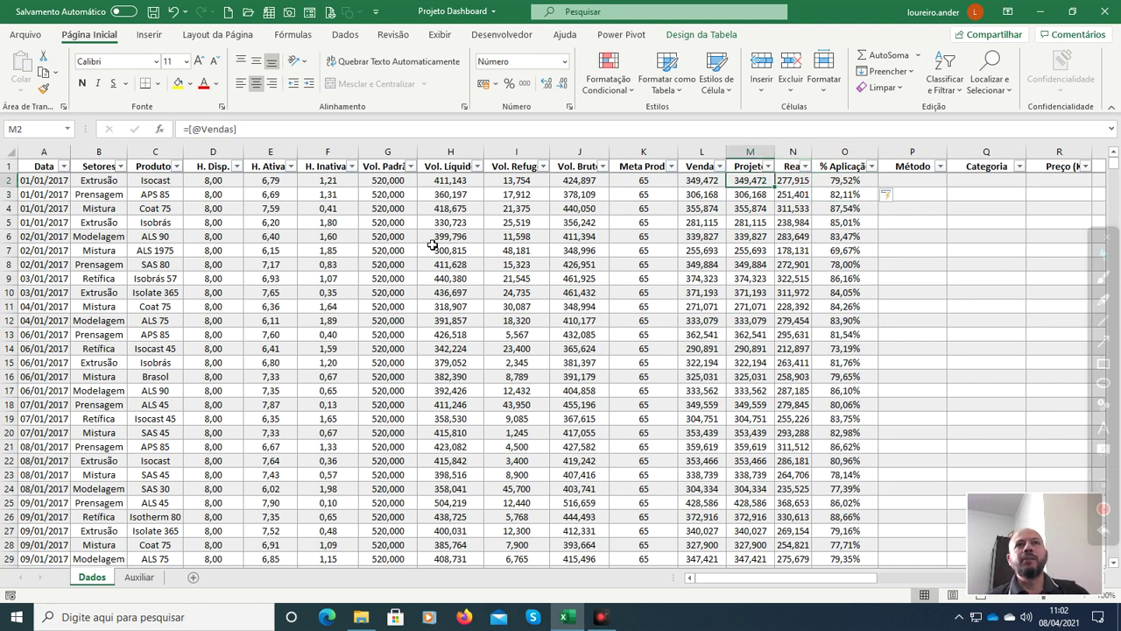
{"action": "key", "text": "Right"}
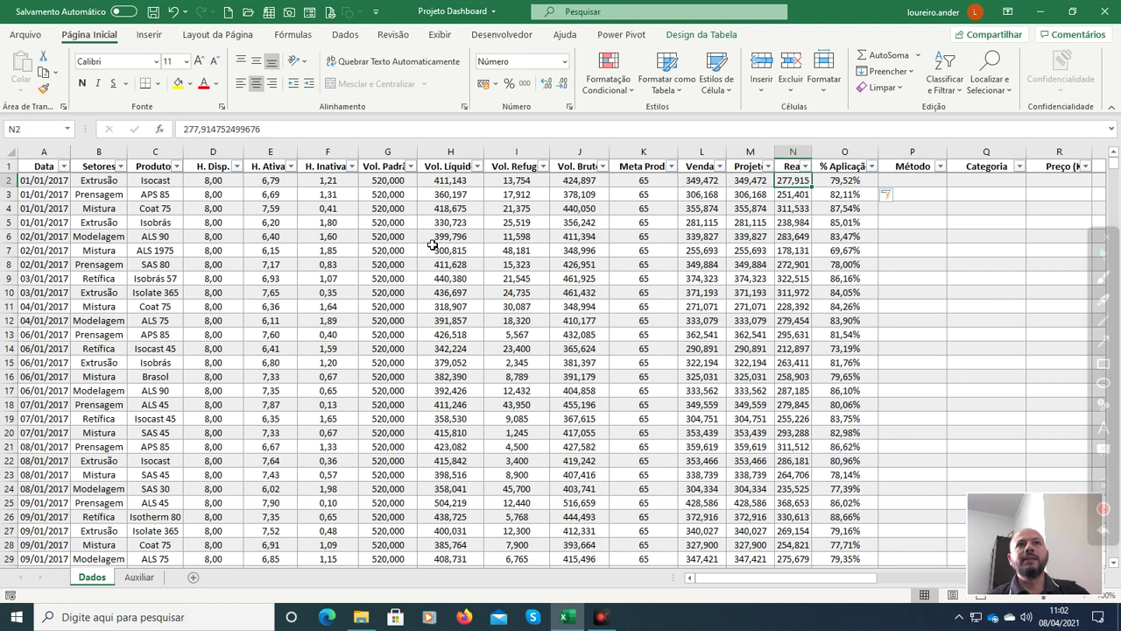
{"action": "key", "text": "Right"}
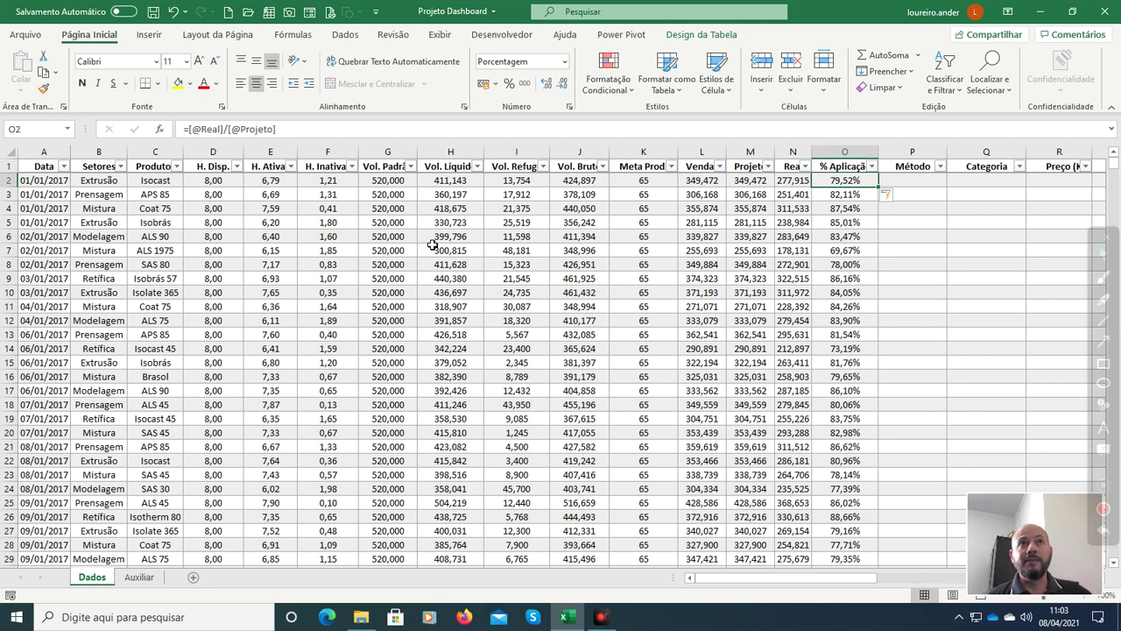
{"action": "key", "text": "Down"}
{"action": "key", "text": "Down"}
{"action": "key", "text": "Up"}
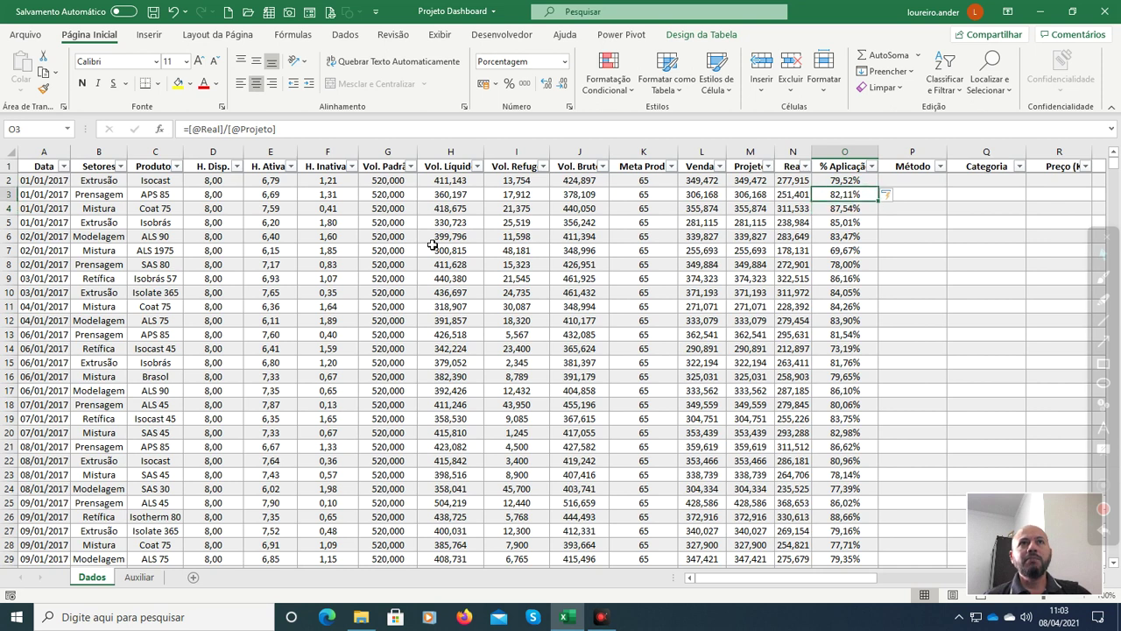
{"action": "key", "text": "Up"}
{"action": "key", "text": "Right"}
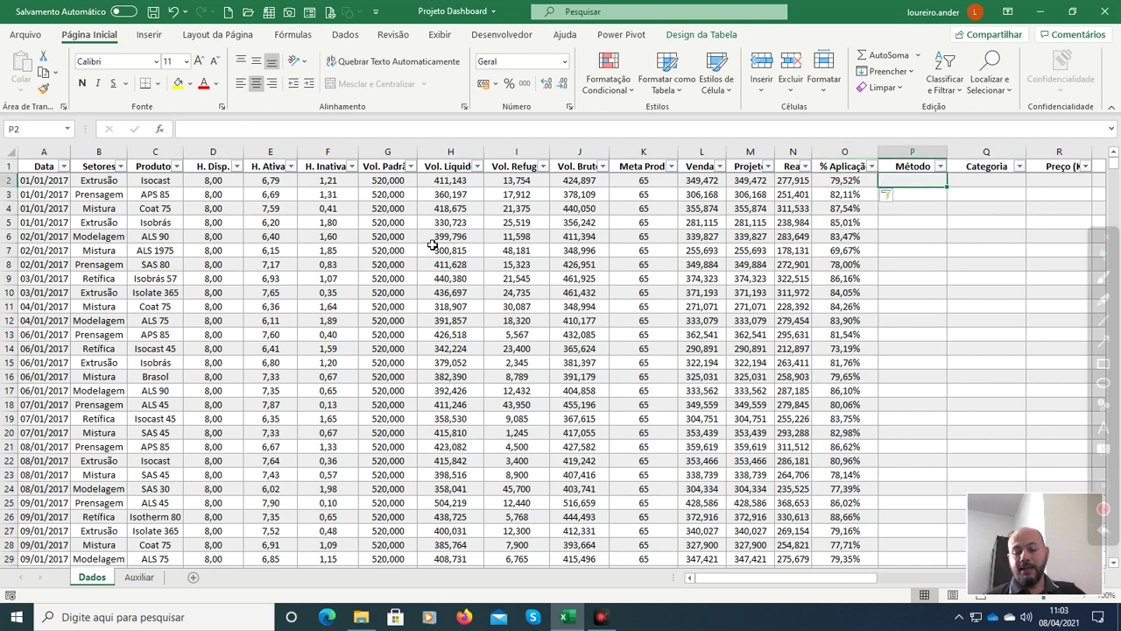
{"action": "key", "text": "Right"}
{"action": "key", "text": "Left"}
{"action": "key", "text": "Left"}
{"action": "key", "text": "Left"}
{"action": "key", "text": "Left"}
{"action": "key", "text": "Left"}
{"action": "key", "text": "Left"}
{"action": "key", "text": "Left"}
{"action": "key", "text": "Left"}
{"action": "key", "text": "Left"}
{"action": "key", "text": "Left"}
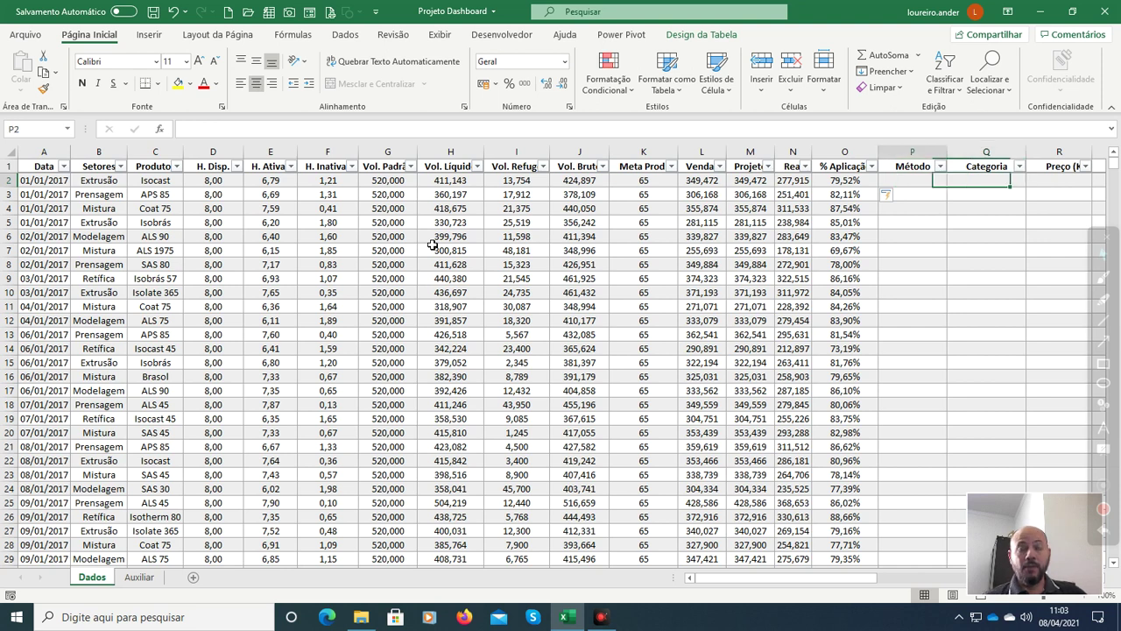
{"action": "key", "text": "Left"}
{"action": "key", "text": "Left"}
{"action": "key", "text": "Left"}
{"action": "key", "text": "Left"}
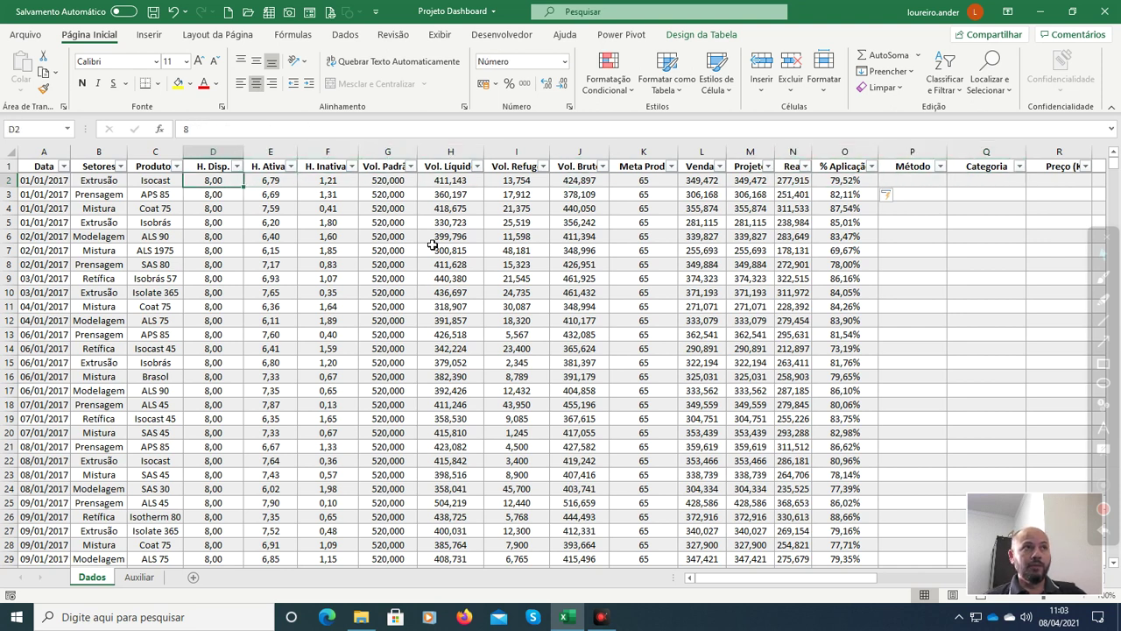
{"action": "key", "text": "Right"}
{"action": "key", "text": "Right"}
{"action": "key", "text": "Right"}
{"action": "key", "text": "Right"}
{"action": "key", "text": "ctrl+Right"}
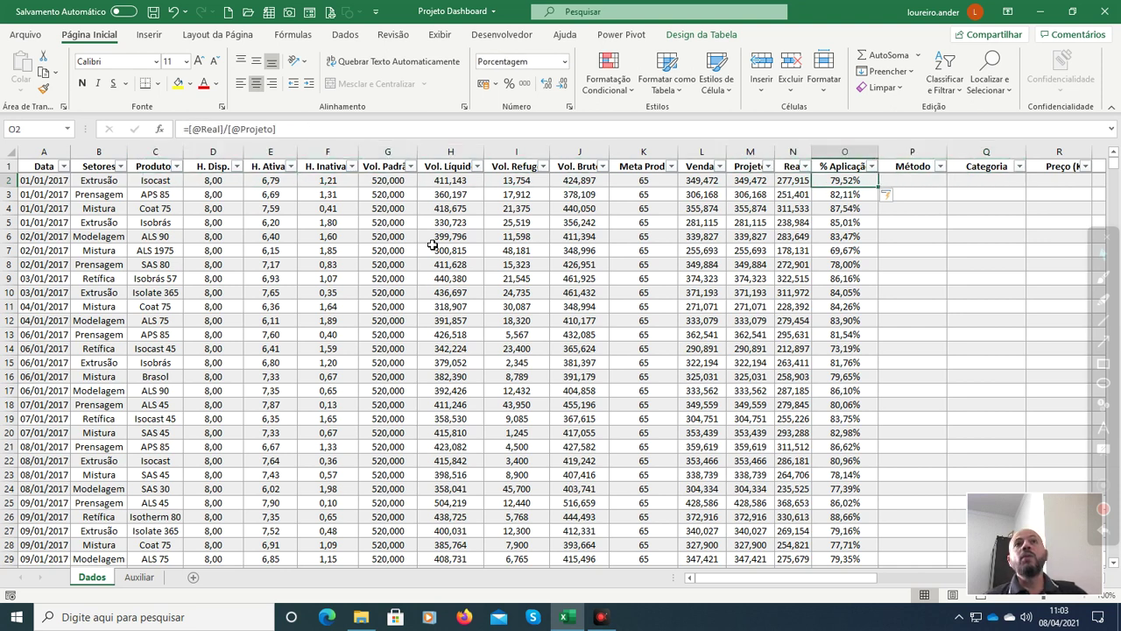
{"action": "key", "text": "Right"}
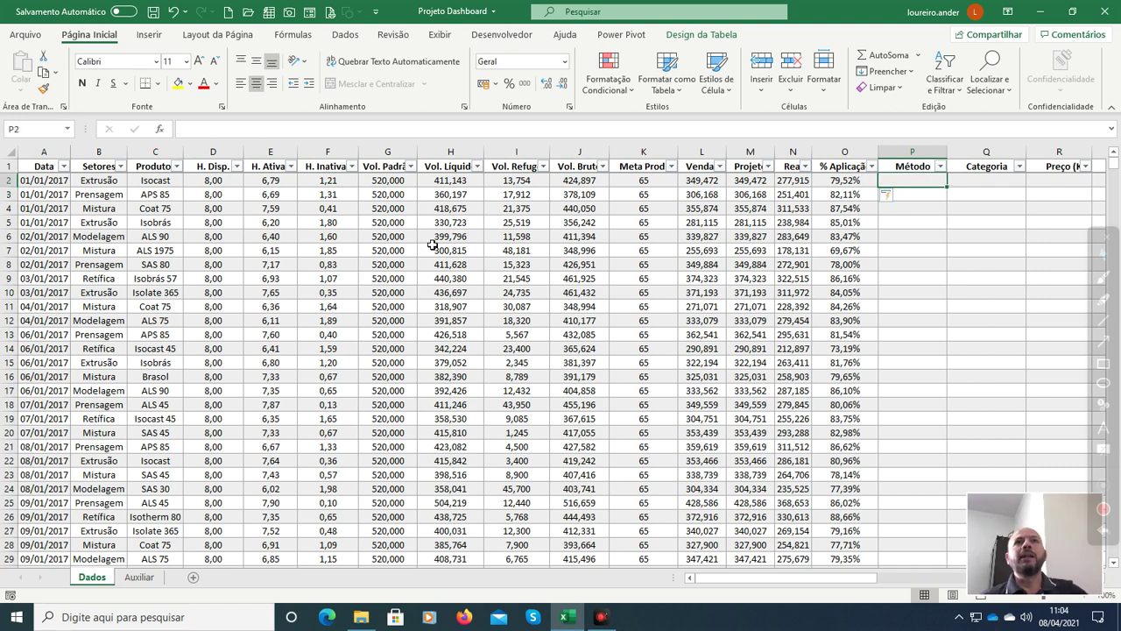
{"action": "key", "text": "Down"}
{"action": "key", "text": "Down"}
{"action": "key", "text": "Up"}
{"action": "key", "text": "Up"}
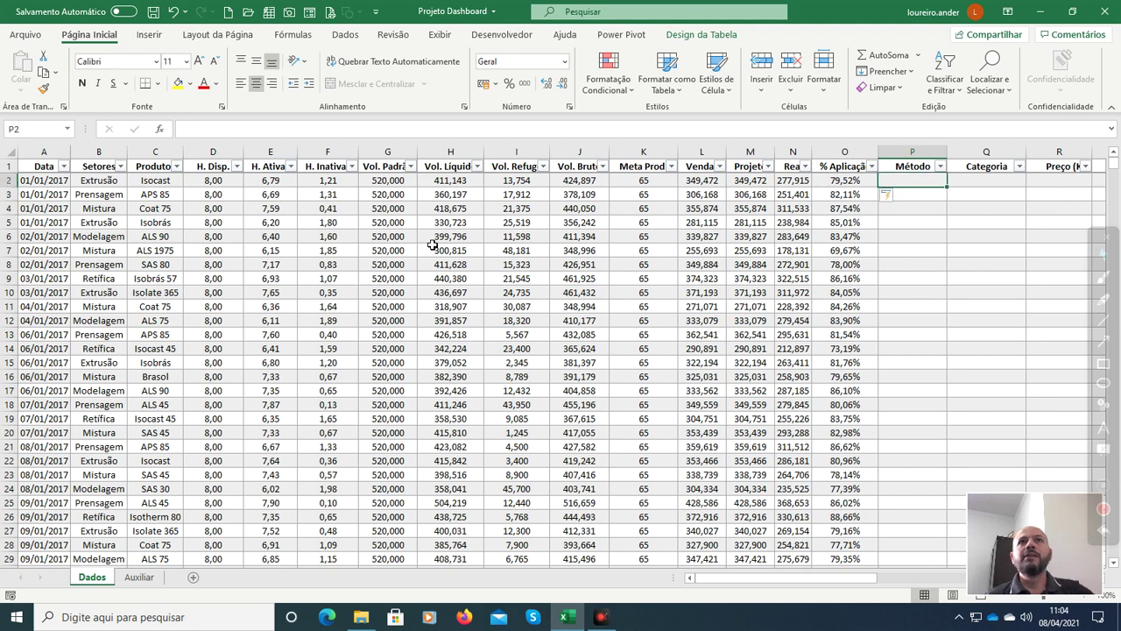
{"action": "key", "text": "Right"}
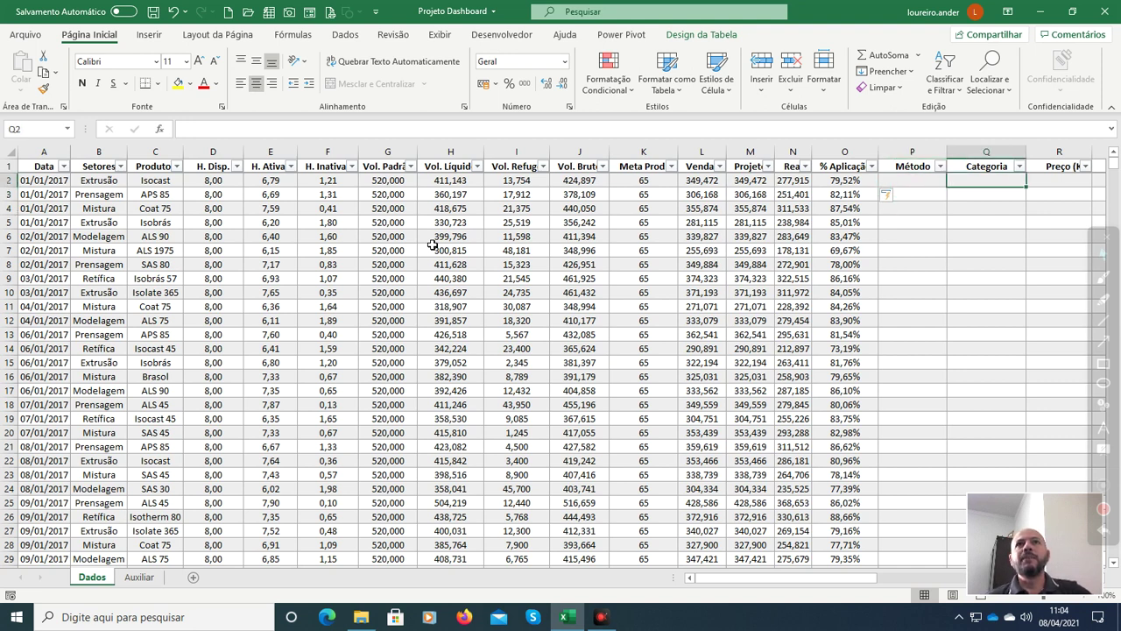
{"action": "key", "text": "Right"}
{"action": "key", "text": "Left"}
{"action": "key", "text": "Left"}
{"action": "key", "text": "Right"}
{"action": "key", "text": "Right"}
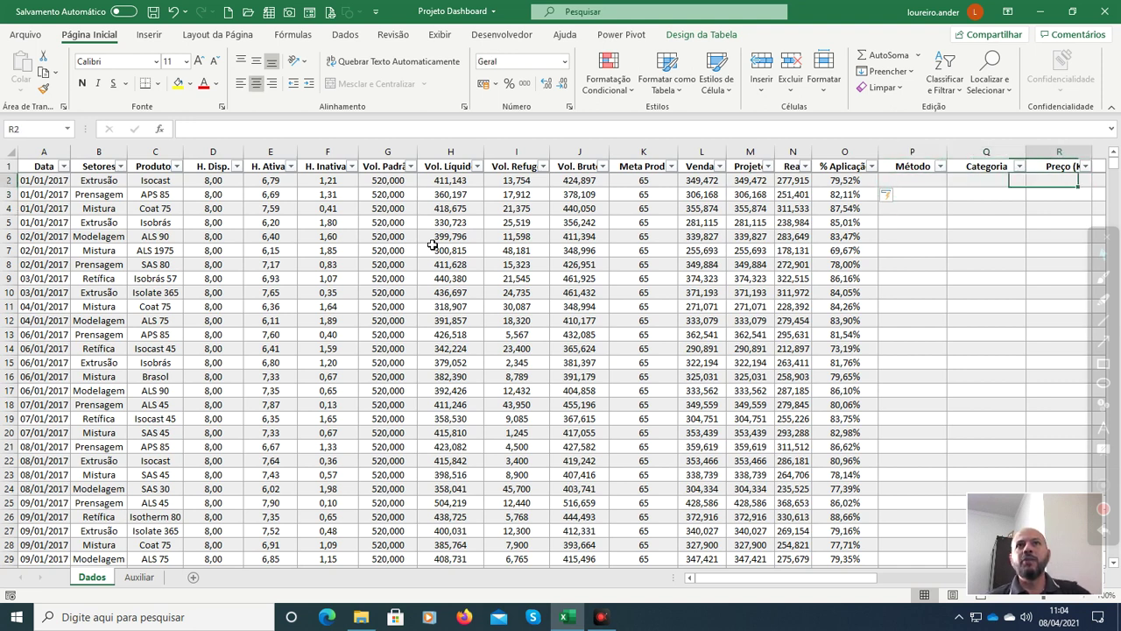
{"action": "key", "text": "Left"}
{"action": "key", "text": "Left"}
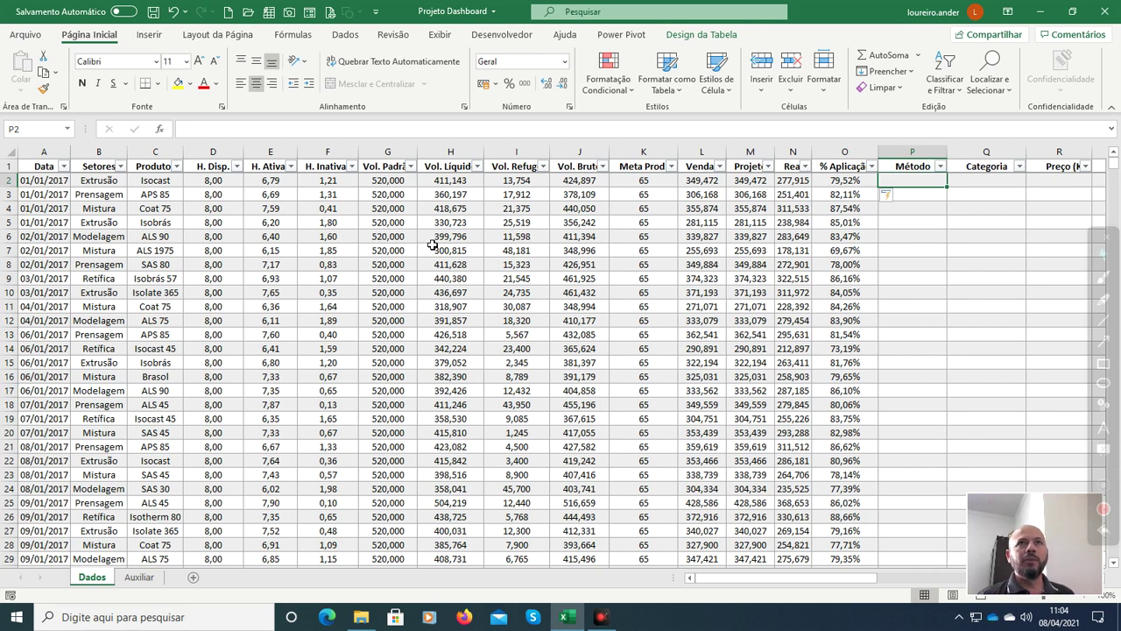
Step: On the Auxiliar sheet, name the Produto entries A11:A30 of the Produtos table ListaProdutos
{"action": "left_click", "coordinate": [137, 579]}
{"action": "left_click", "coordinate": [305, 338]}
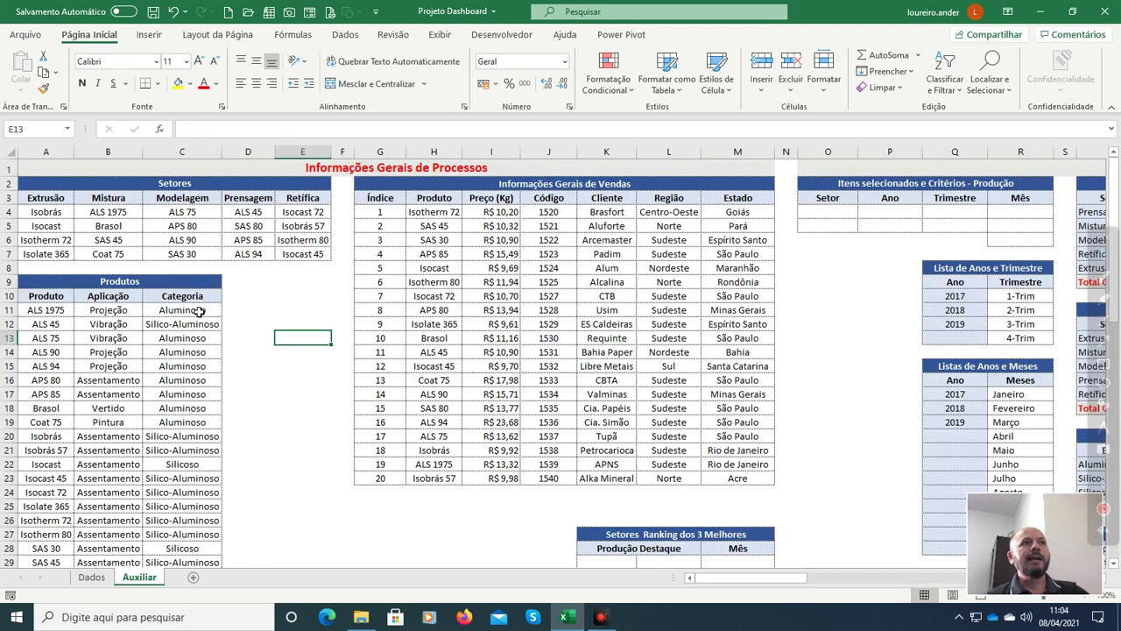
{"action": "scroll", "coordinate": [199, 479], "scroll_direction": "down", "scroll_amount": 2}
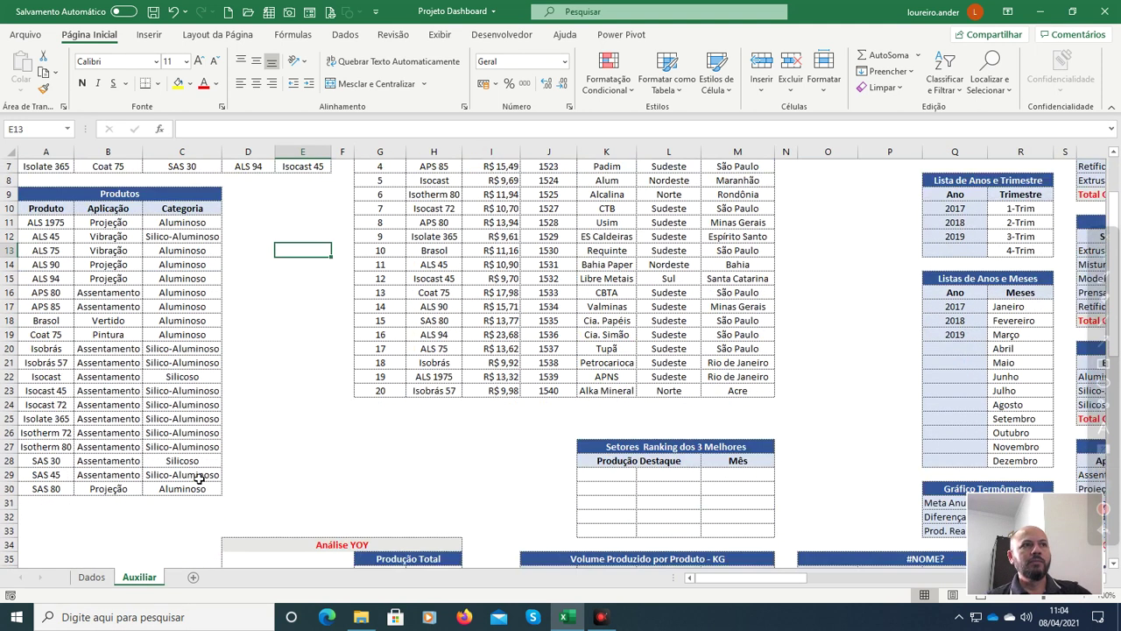
{"action": "scroll", "coordinate": [199, 479], "scroll_direction": "up", "scroll_amount": 2}
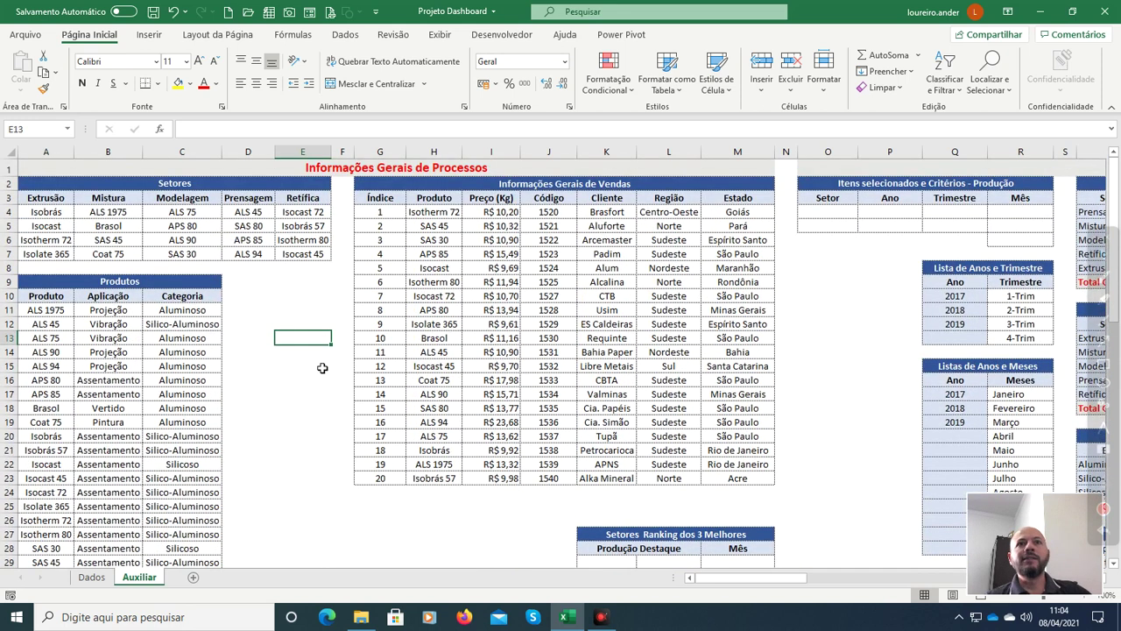
{"action": "left_click_drag", "start_coordinate": [66, 313], "coordinate": [69, 562]}
{"action": "left_click_drag", "start_coordinate": [70, 580], "coordinate": [60, 549]}
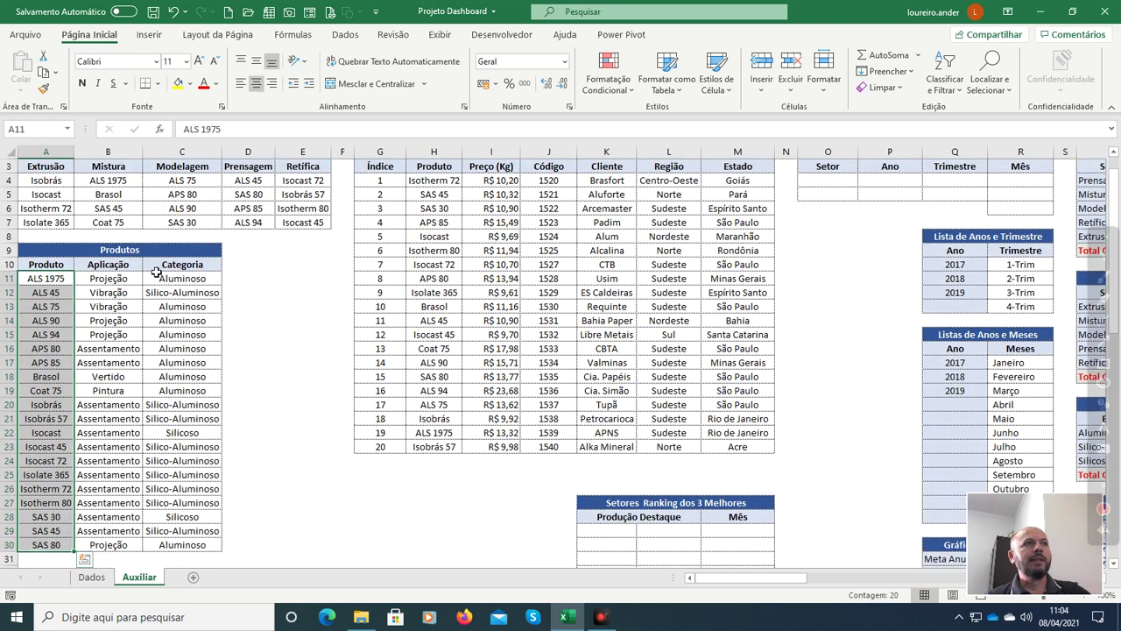
{"action": "left_click", "coordinate": [53, 129]}
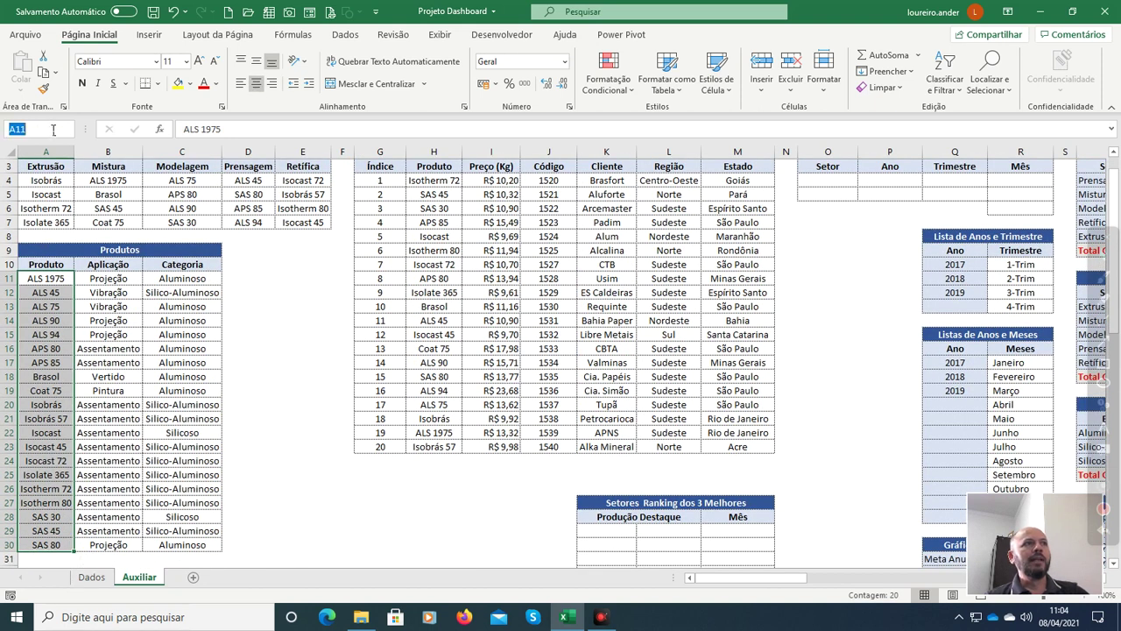
{"action": "type", "text": "li"}
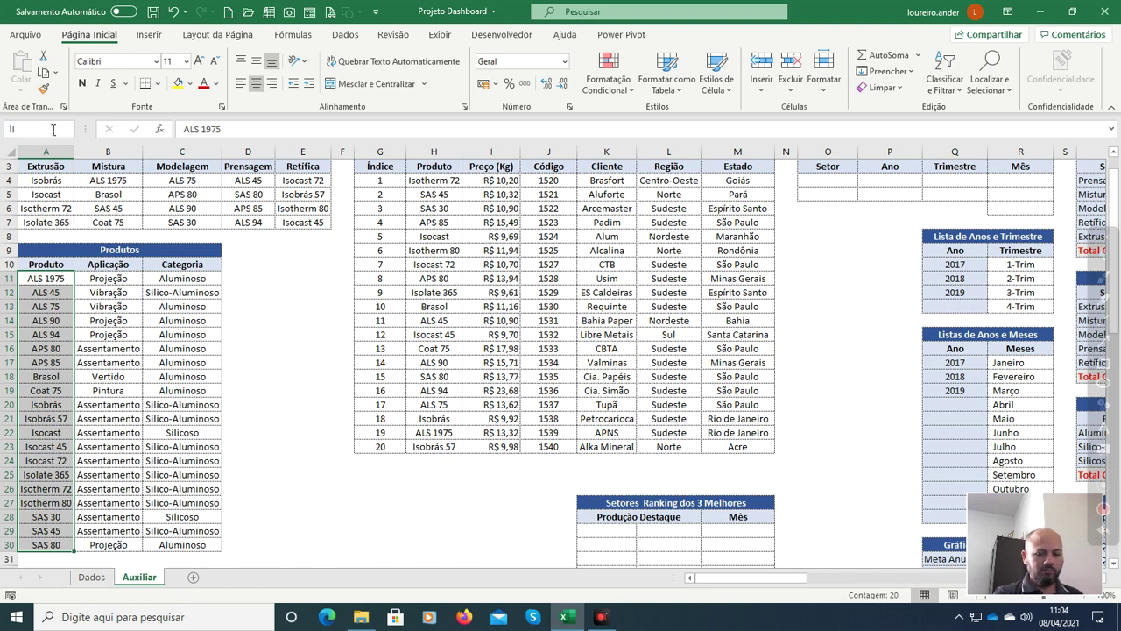
{"action": "key", "text": "BackSpace"}
{"action": "key", "text": "BackSpace"}
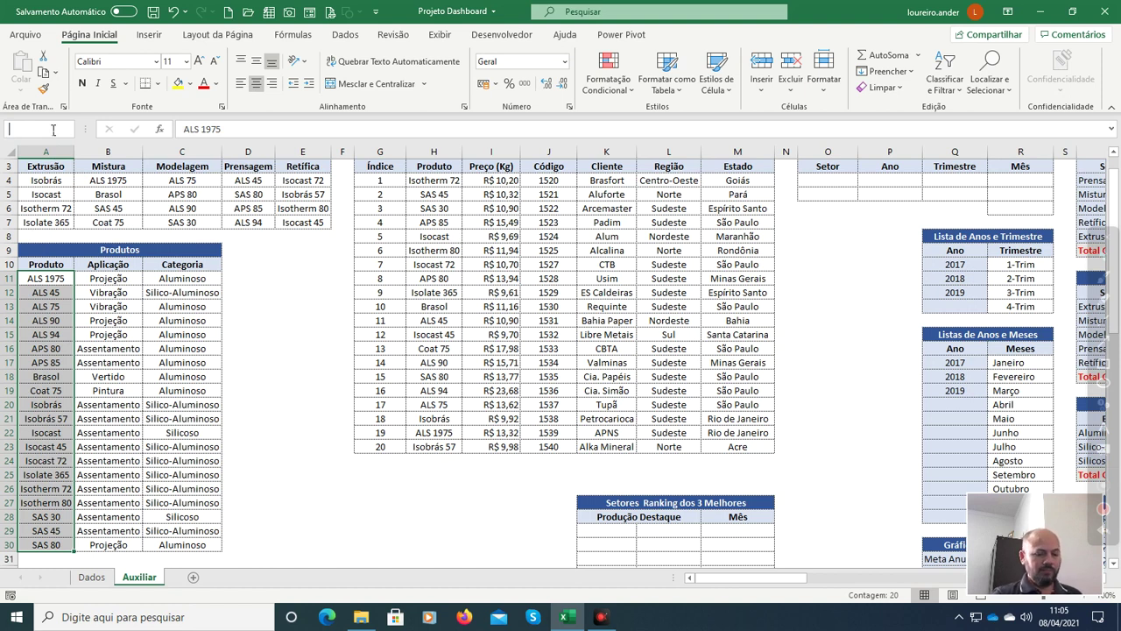
{"action": "type", "text": "Lista"}
{"action": "type", "text": "Produtos"}
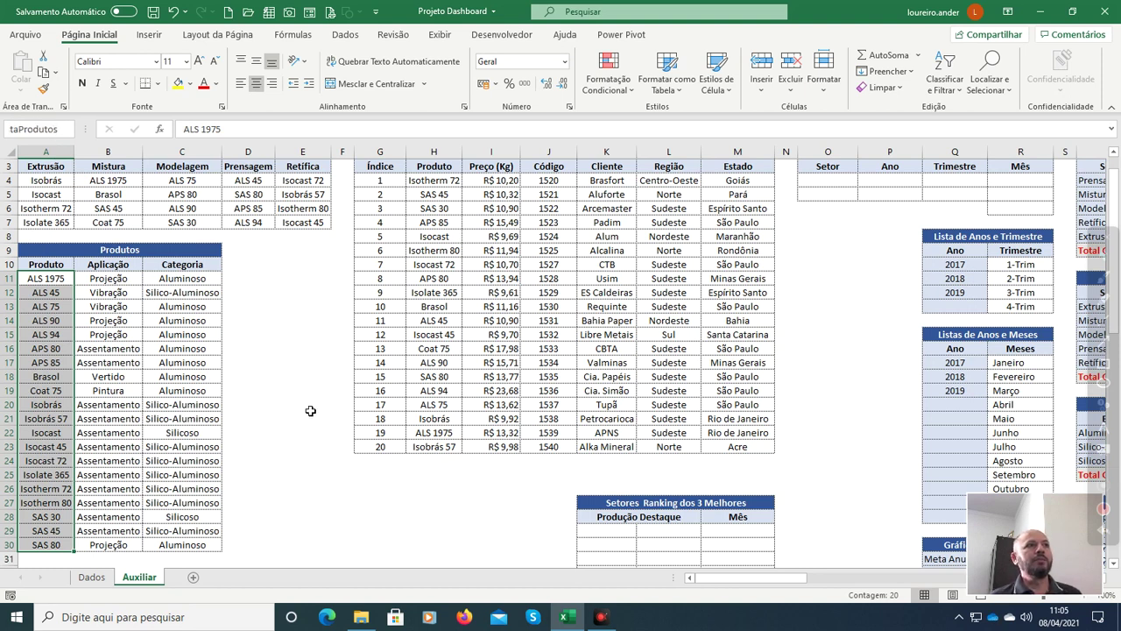
{"action": "key", "text": "Return"}
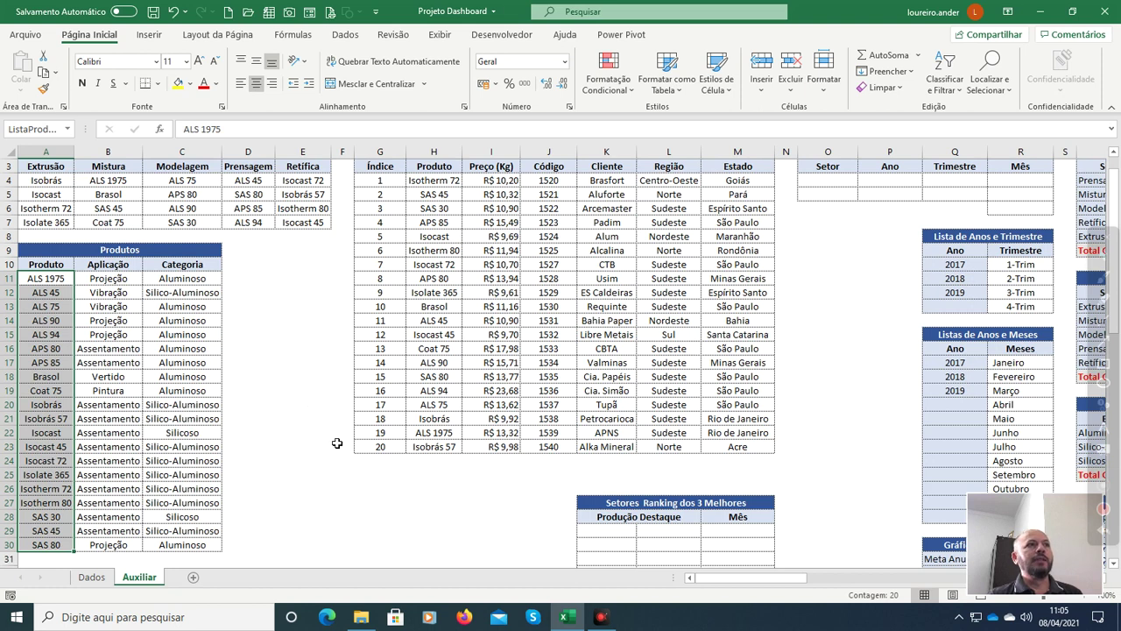
Step: Name the Aplicação entries B11:B30 of the Produtos table ListaAplicação
{"action": "left_click", "coordinate": [128, 281]}
{"action": "left_click_drag", "start_coordinate": [128, 280], "coordinate": [106, 547]}
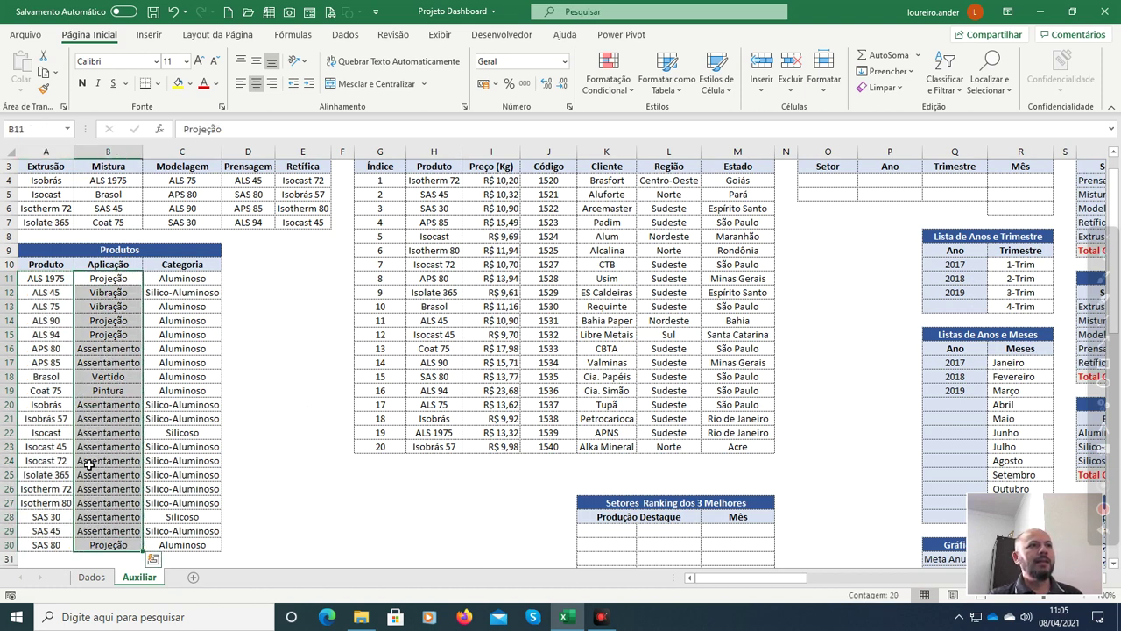
{"action": "left_click", "coordinate": [36, 132]}
{"action": "type", "text": "Lis"}
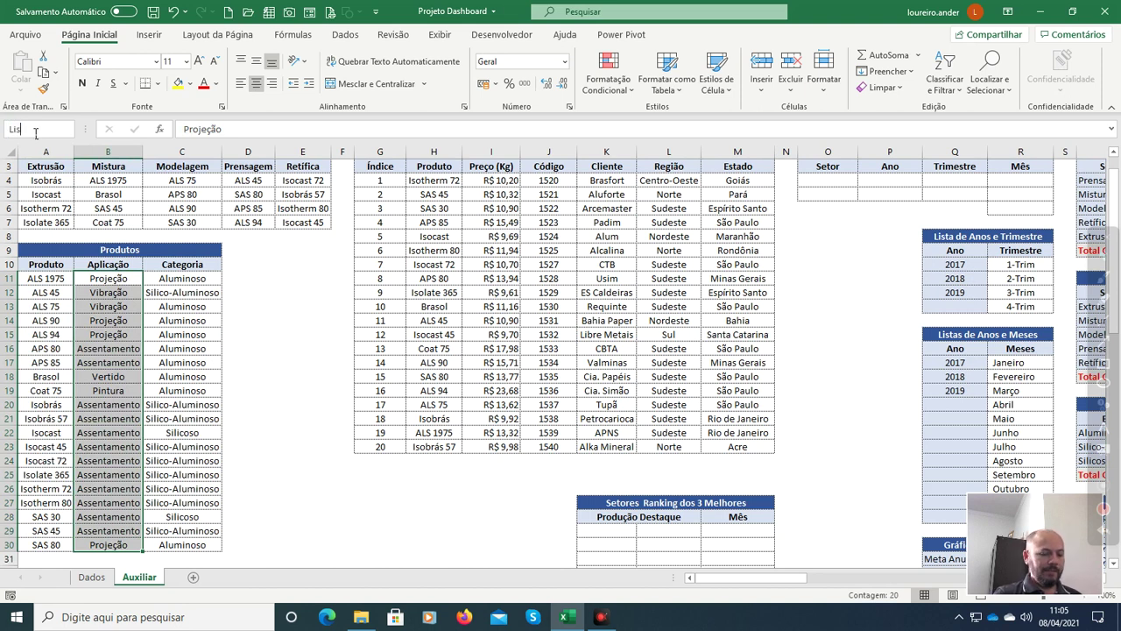
{"action": "type", "text": "taAplicação"}
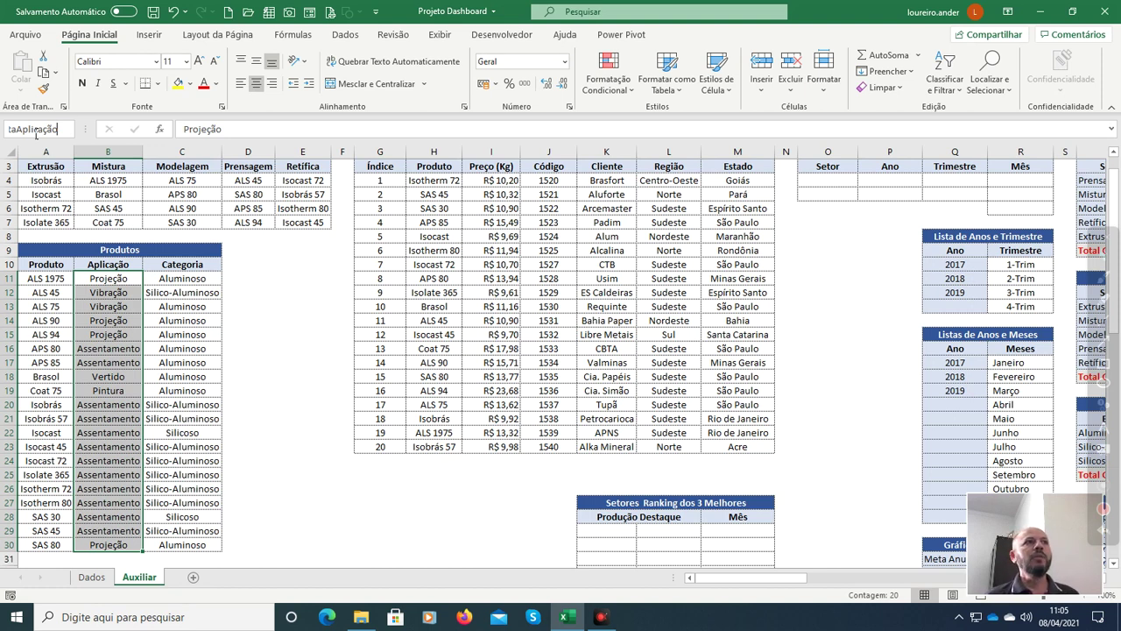
{"action": "key", "text": "Return"}
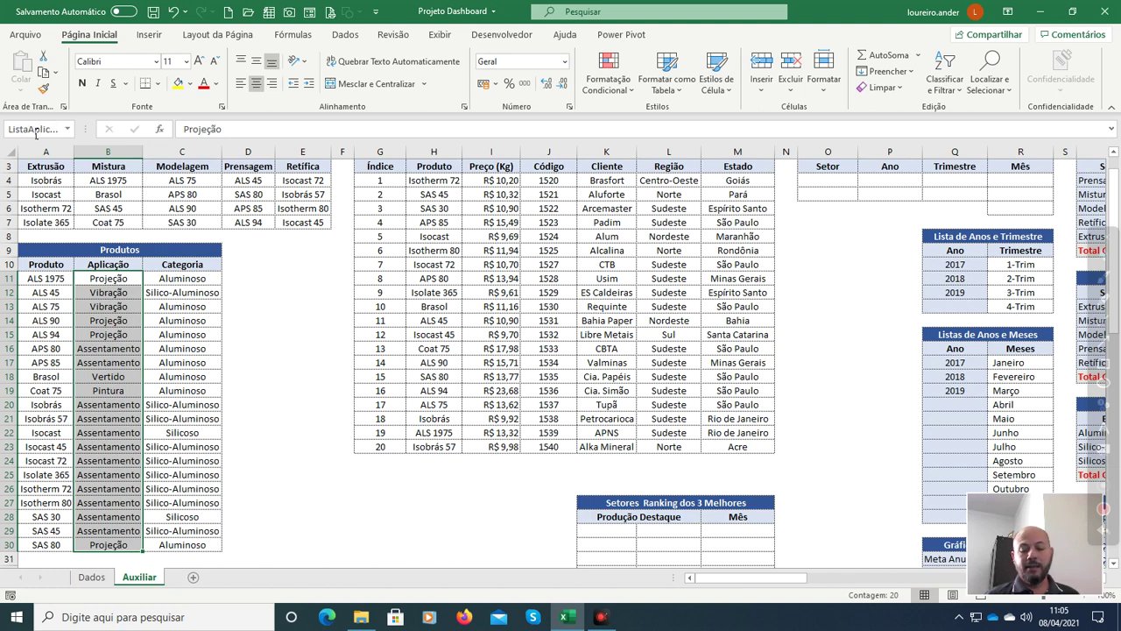
Step: Name the Categoria entries C11:C30 of the Produtos table ListaCategoria
{"action": "key", "text": "Right"}
{"action": "key", "text": "shift+Down"}
{"action": "key", "text": "shift+Down"}
{"action": "key", "text": "shift+Down"}
{"action": "key", "text": "shift+Down"}
{"action": "key", "text": "shift+Down"}
{"action": "key", "text": "shift+Down"}
{"action": "key", "text": "shift+Down"}
{"action": "key", "text": "shift+Down"}
{"action": "key", "text": "shift+Down"}
{"action": "key", "text": "shift+Down"}
{"action": "key", "text": "shift+Down"}
{"action": "key", "text": "shift+Down"}
{"action": "key", "text": "shift+Down"}
{"action": "key", "text": "shift+Down"}
{"action": "key", "text": "shift+Down"}
{"action": "key", "text": "shift+Down"}
{"action": "key", "text": "shift+Down"}
{"action": "key", "text": "shift+Down"}
{"action": "key", "text": "shift+Down"}
{"action": "key", "text": "shift+Down"}
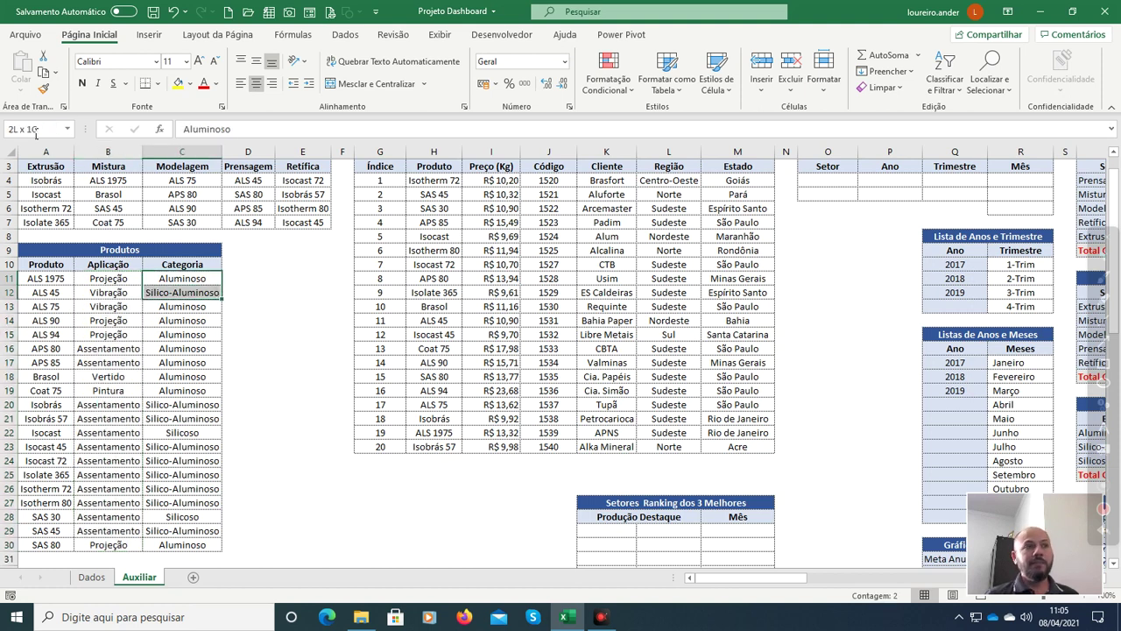
{"action": "key", "text": "shift+Up"}
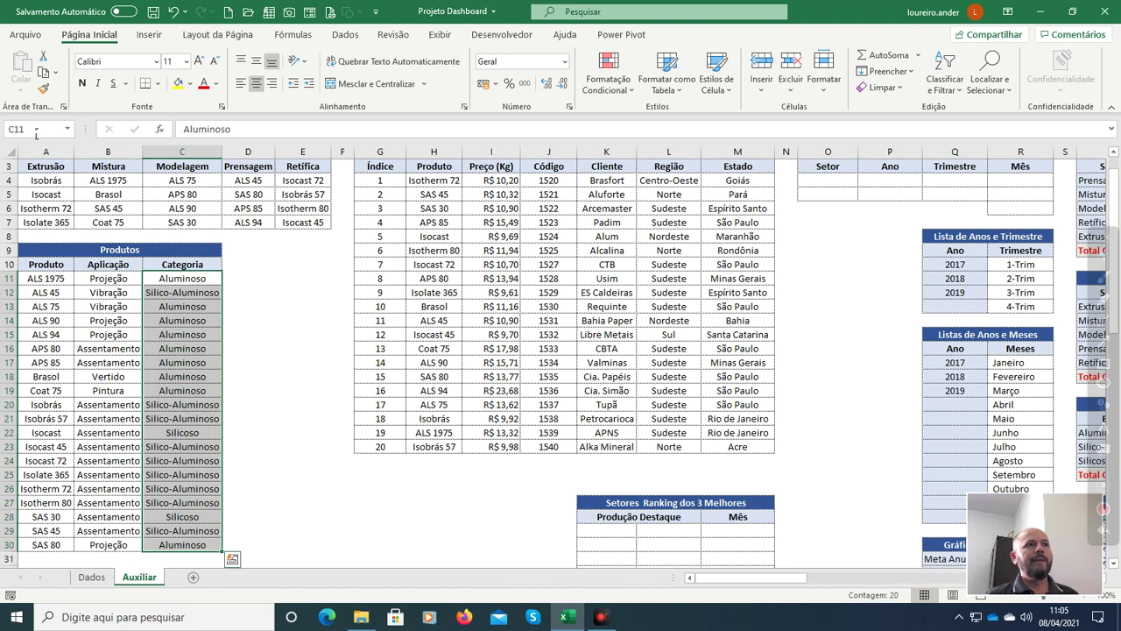
{"action": "left_click", "coordinate": [39, 131]}
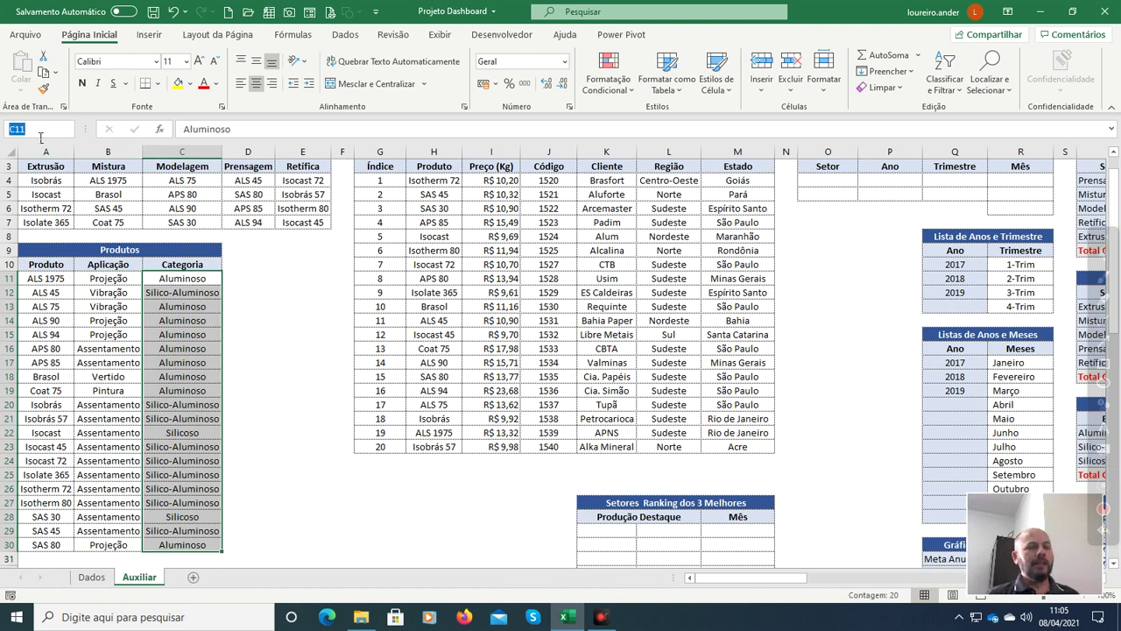
{"action": "type", "text": "Lista"}
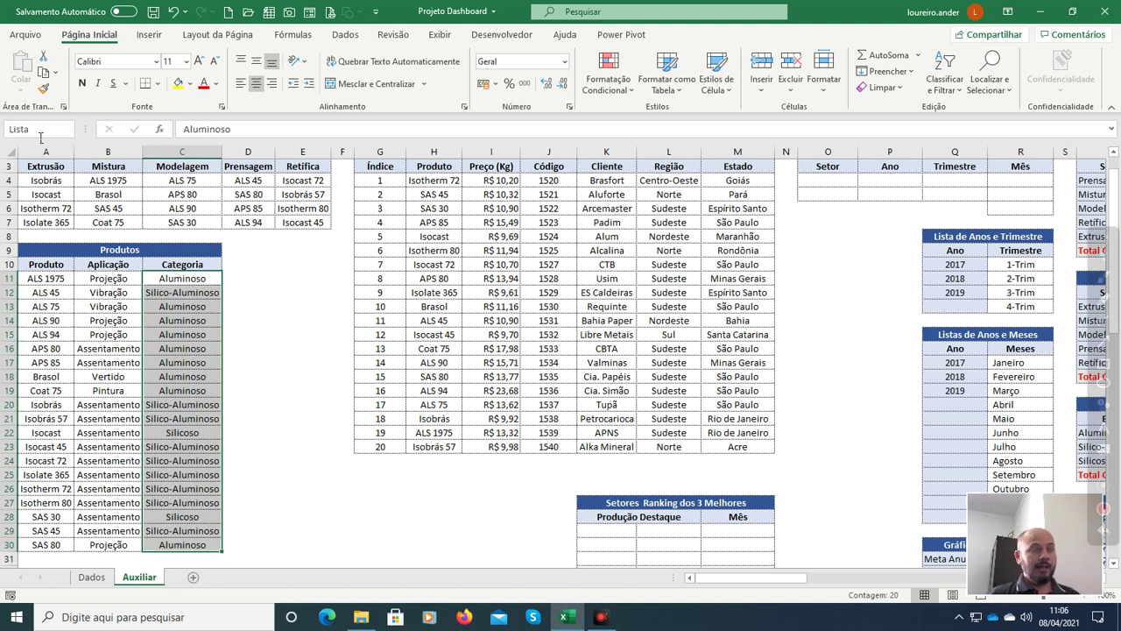
{"action": "type", "text": "Categoria"}
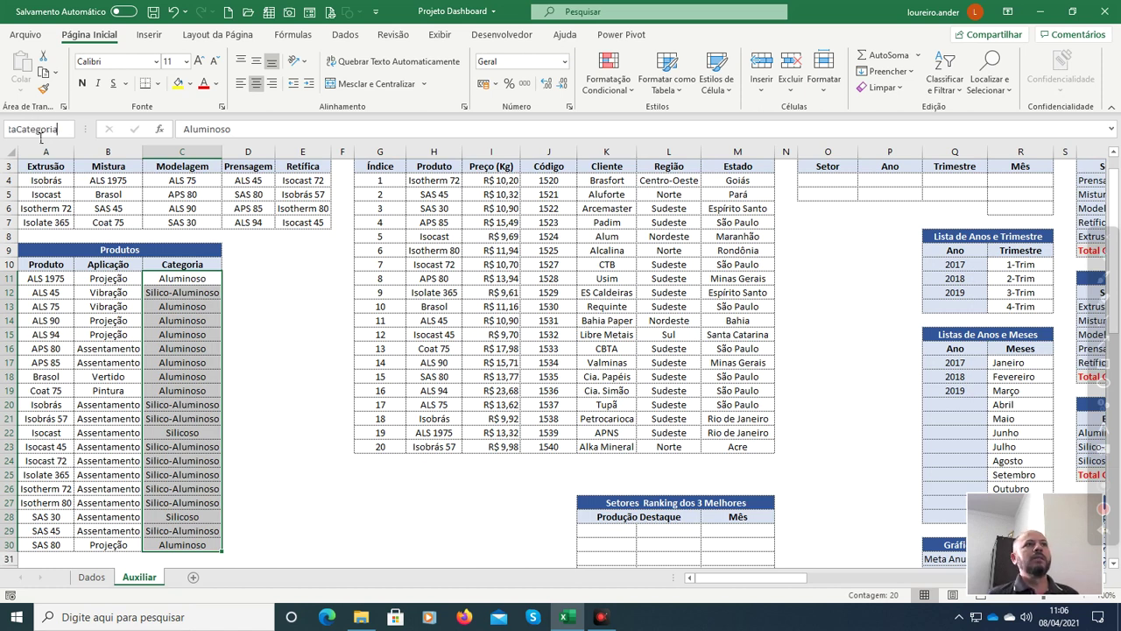
{"action": "key", "text": "Return"}
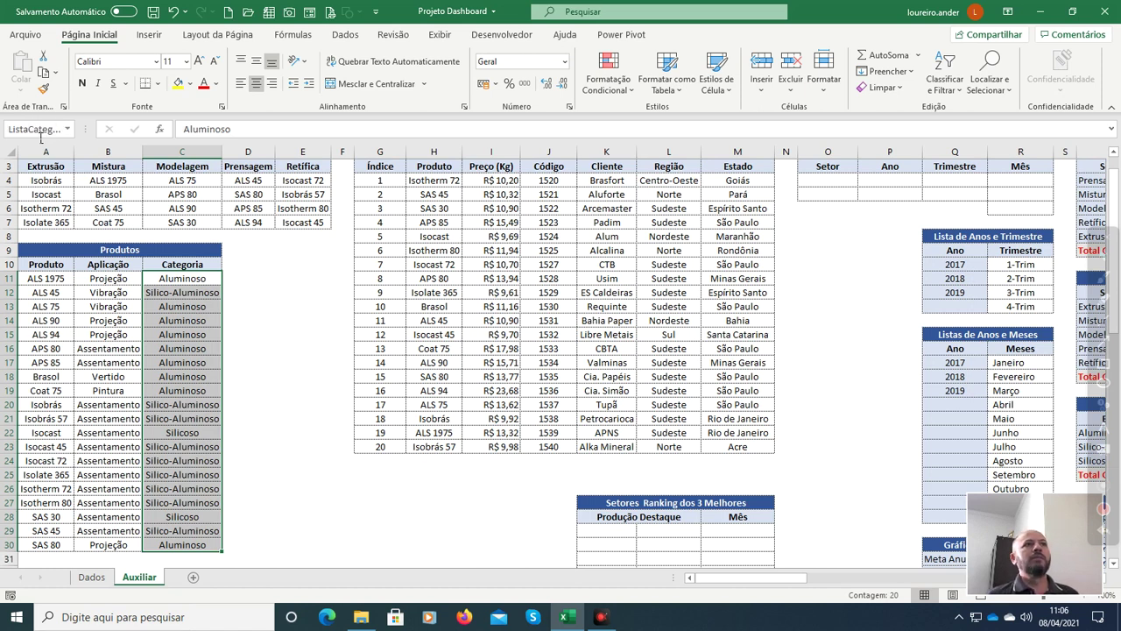
Step: Review the Produto, Aplicação and Categoria named ranges by selecting each one, and return to the Dados sheet
{"action": "left_click", "coordinate": [178, 278]}
{"action": "left_click", "coordinate": [100, 278]}
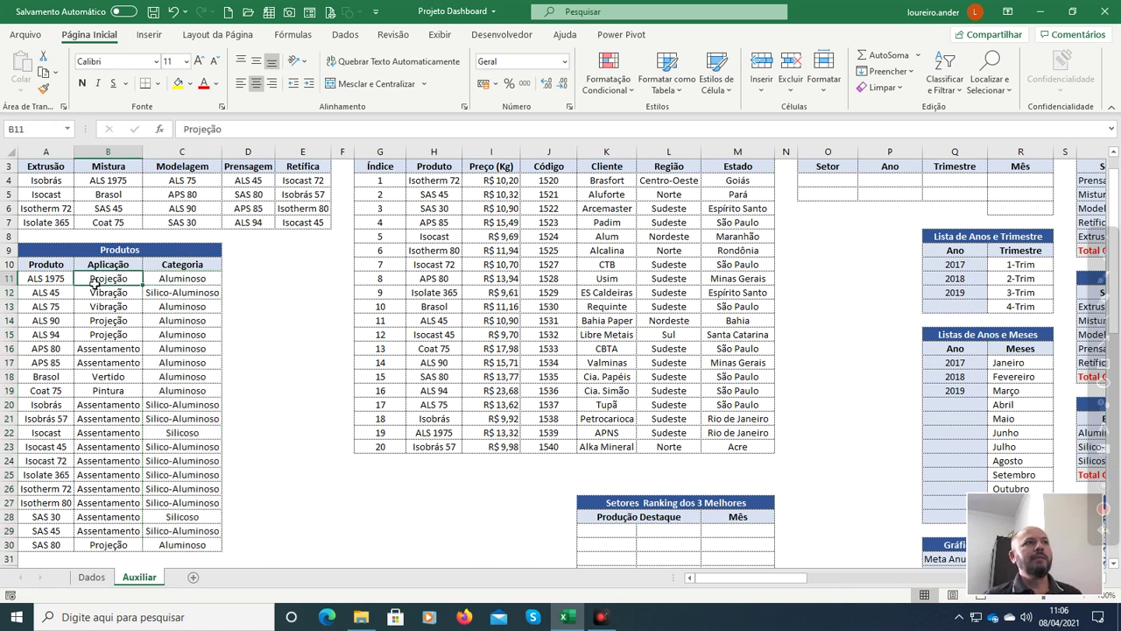
{"action": "left_click_drag", "start_coordinate": [57, 279], "coordinate": [73, 547]}
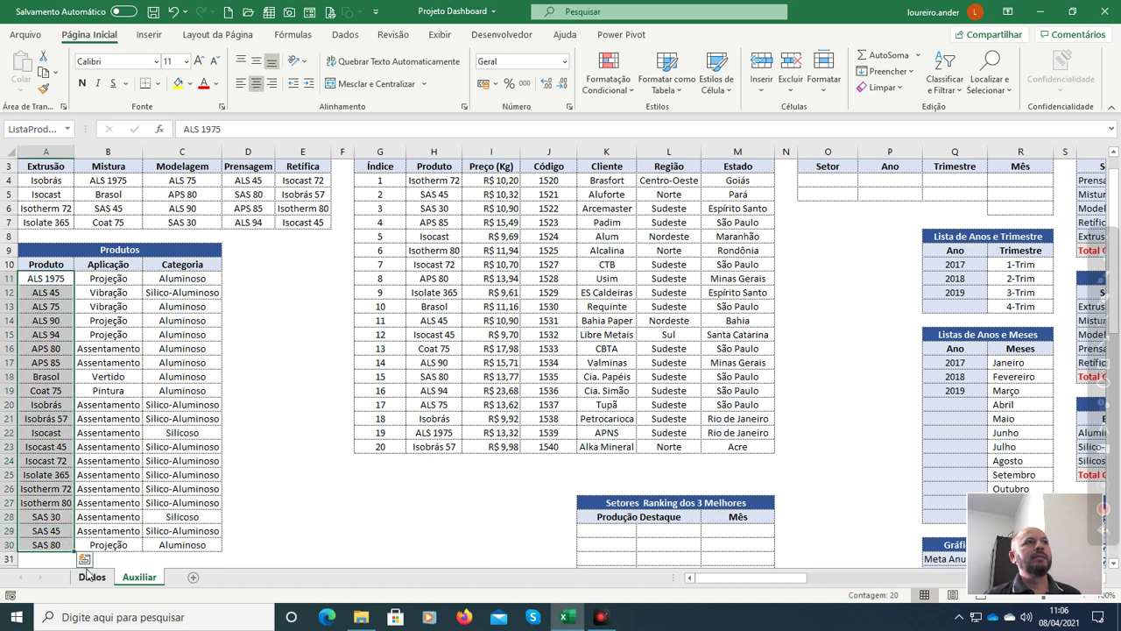
{"action": "left_click_drag", "start_coordinate": [103, 278], "coordinate": [131, 550]}
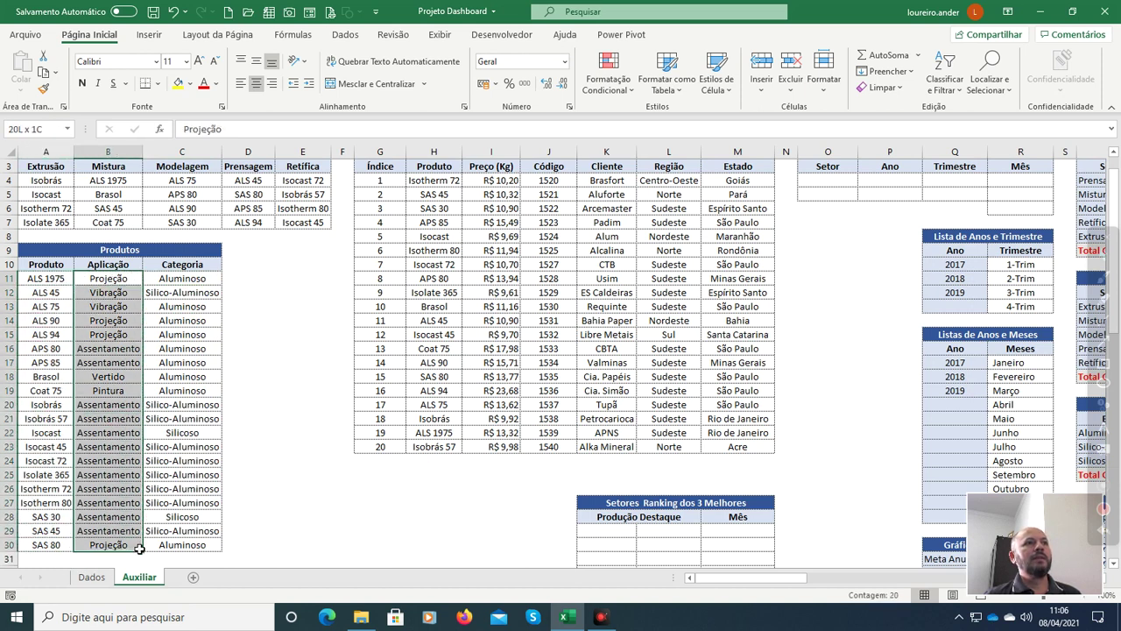
{"action": "left_click_drag", "start_coordinate": [193, 278], "coordinate": [219, 552]}
{"action": "left_click", "coordinate": [51, 282]}
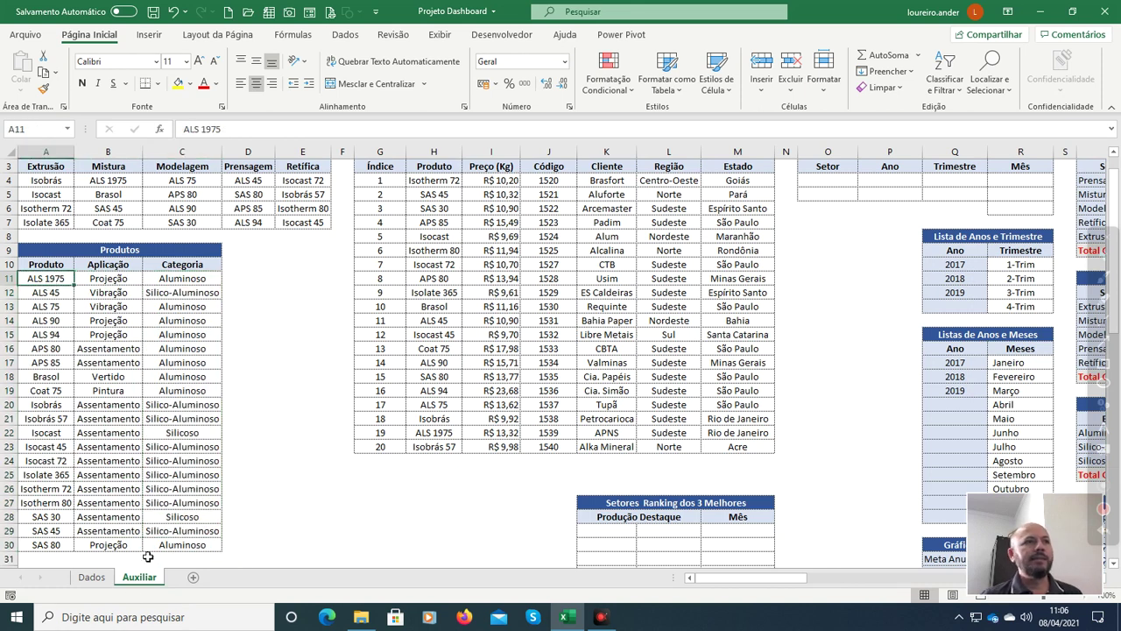
{"action": "left_click", "coordinate": [98, 579]}
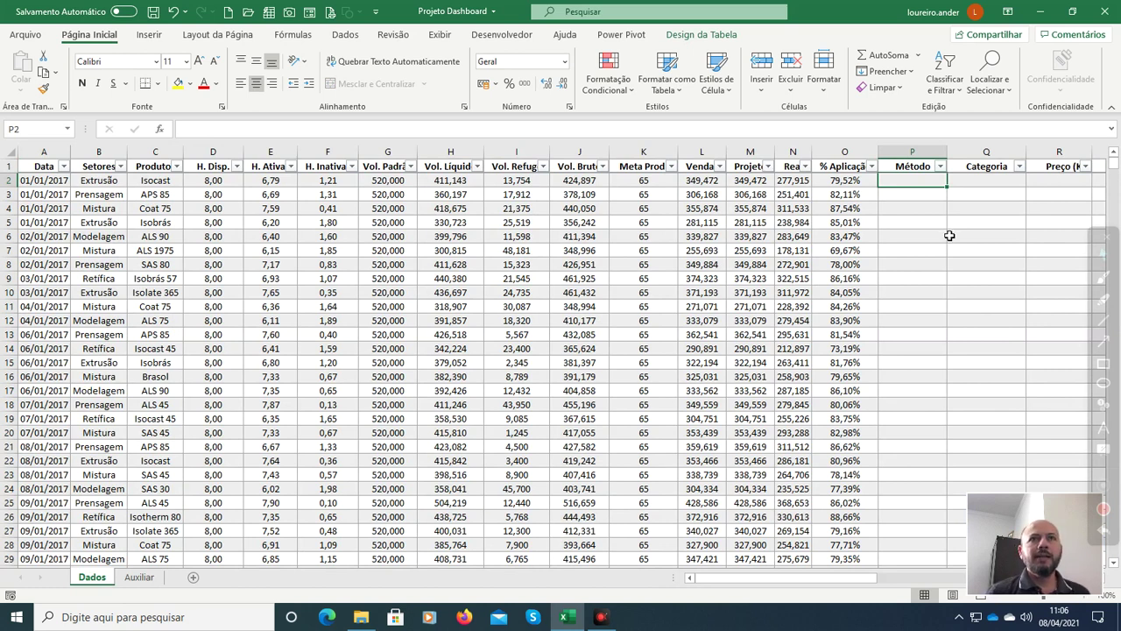
{"action": "key", "text": "Left"}
{"action": "key", "text": "Left"}
{"action": "key", "text": "Left"}
{"action": "key", "text": "Left"}
{"action": "key", "text": "Left"}
{"action": "key", "text": "Left"}
{"action": "key", "text": "Left"}
{"action": "key", "text": "Left"}
{"action": "key", "text": "Left"}
{"action": "key", "text": "Left"}
{"action": "key", "text": "Left"}
{"action": "key", "text": "Left"}
{"action": "key", "text": "Left"}
{"action": "key", "text": "Left"}
{"action": "key", "text": "Left"}
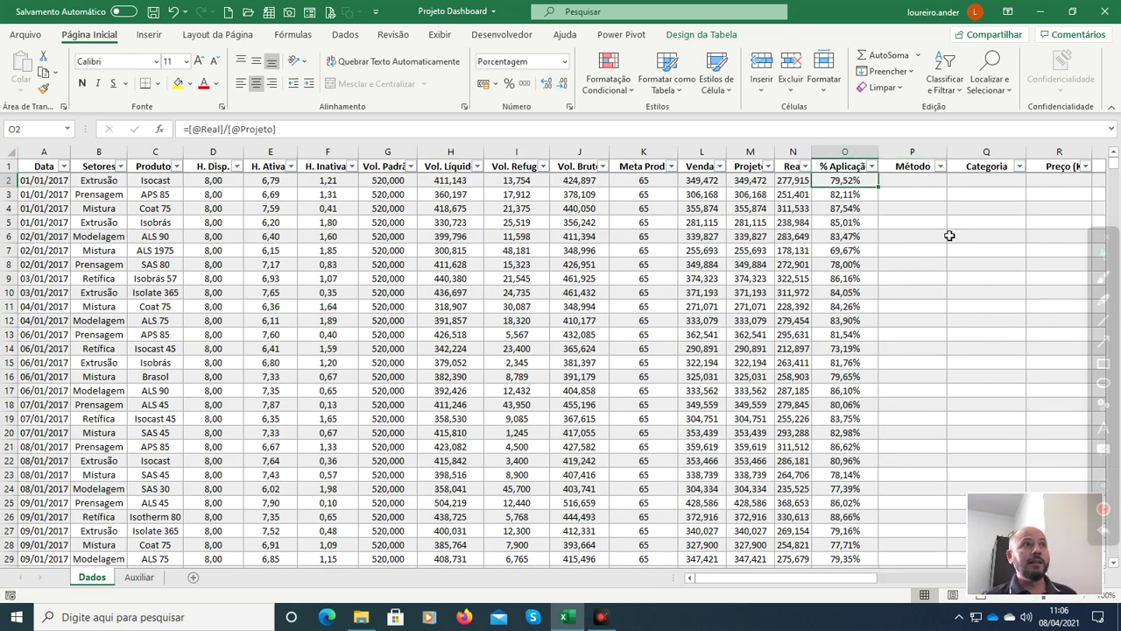
{"action": "key", "text": "Right"}
{"action": "key", "text": "Right"}
{"action": "key", "text": "Right"}
{"action": "key", "text": "Right"}
{"action": "key", "text": "Right"}
{"action": "key", "text": "Right"}
{"action": "key", "text": "Right"}
{"action": "key", "text": "Right"}
{"action": "key", "text": "Right"}
{"action": "key", "text": "Right"}
{"action": "key", "text": "Right"}
{"action": "key", "text": "Right"}
{"action": "key", "text": "Right"}
{"action": "key", "text": "Right"}
{"action": "key", "text": "Right"}
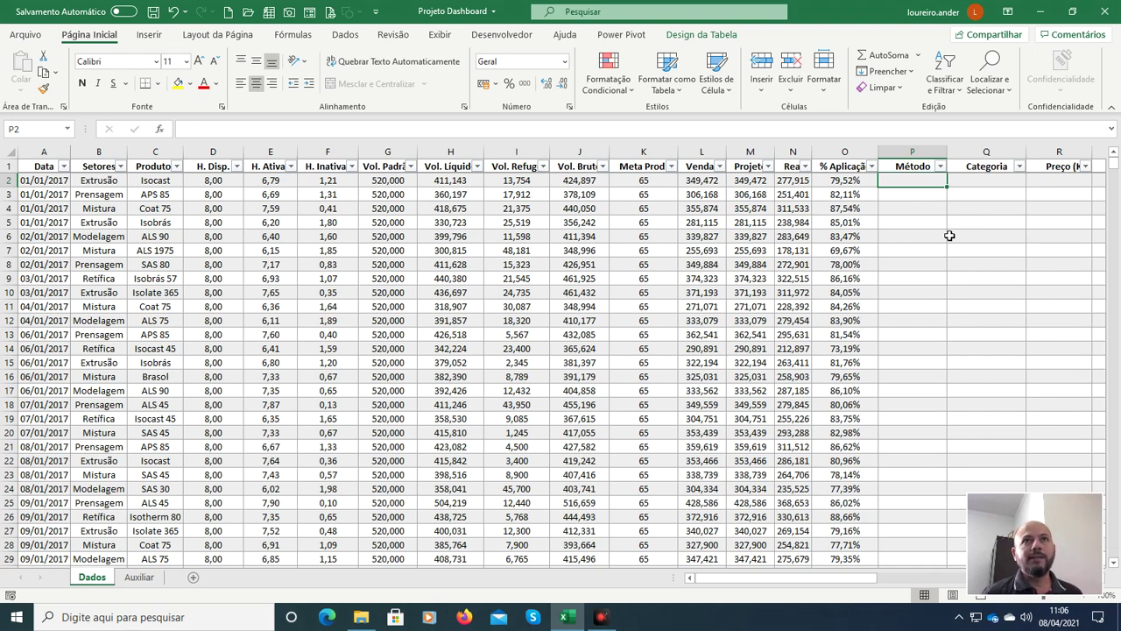
Step: Begin the Método formula in P2 with ÍNDICE over ListaAplicação and a nested CORRESP as the row number
{"action": "type", "text": "="}
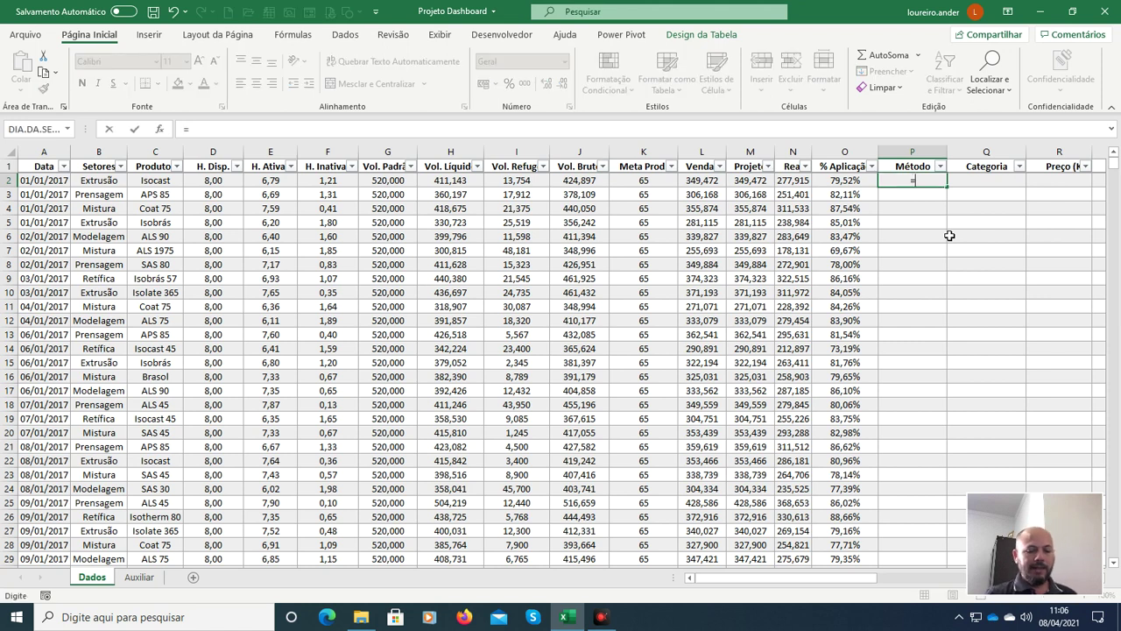
{"action": "type", "text": "índic"}
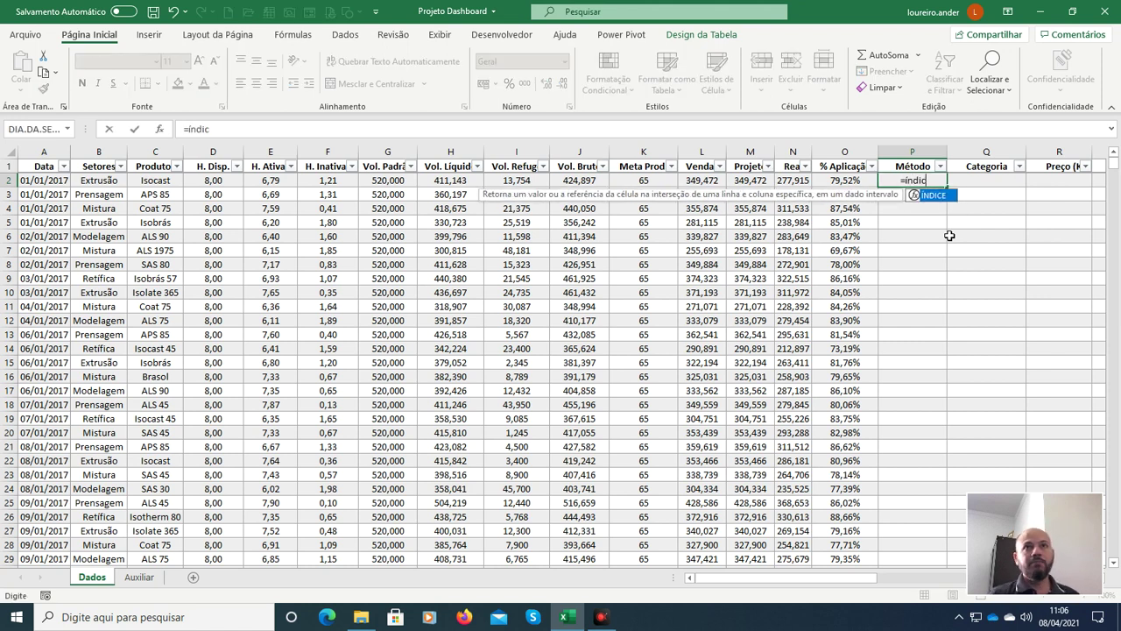
{"action": "key", "text": "Tab"}
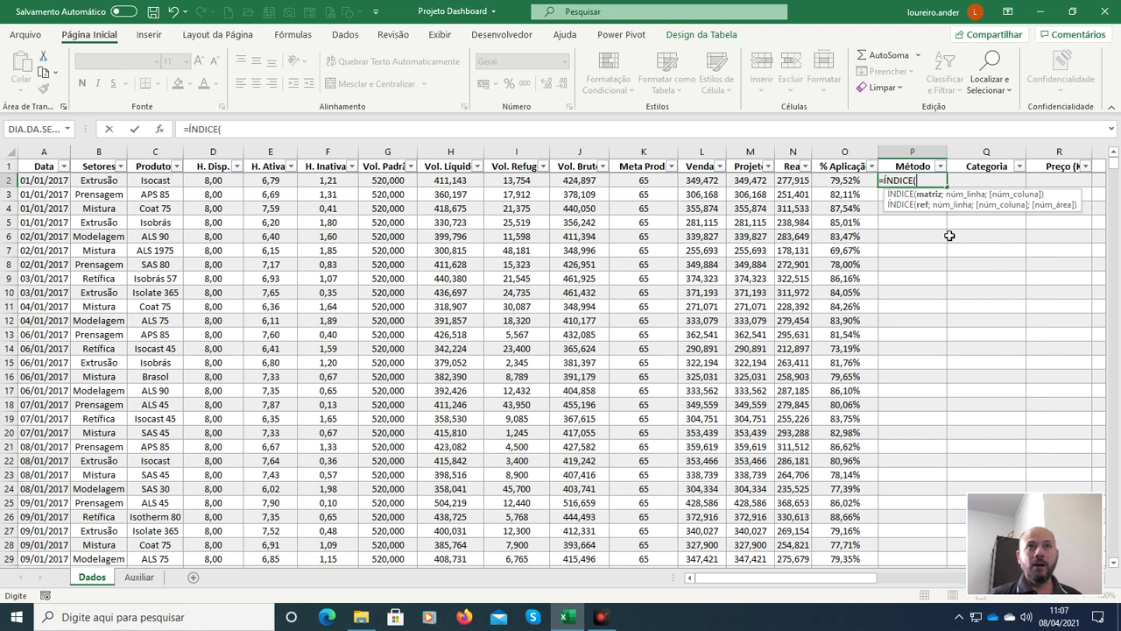
{"action": "type", "text": "list"}
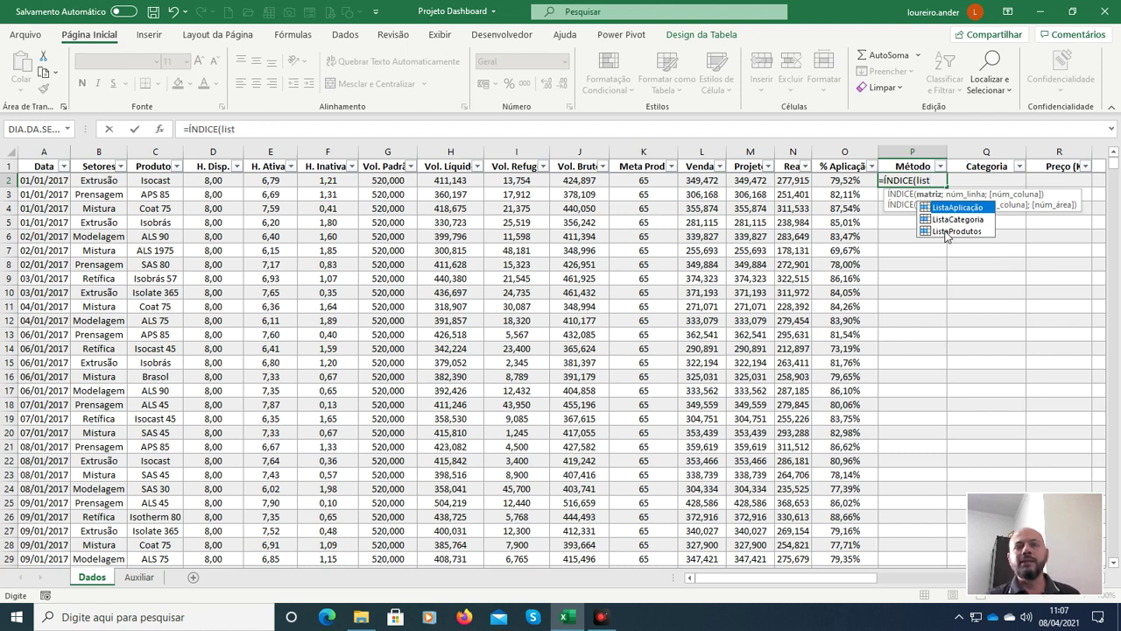
{"action": "key", "text": "Tab"}
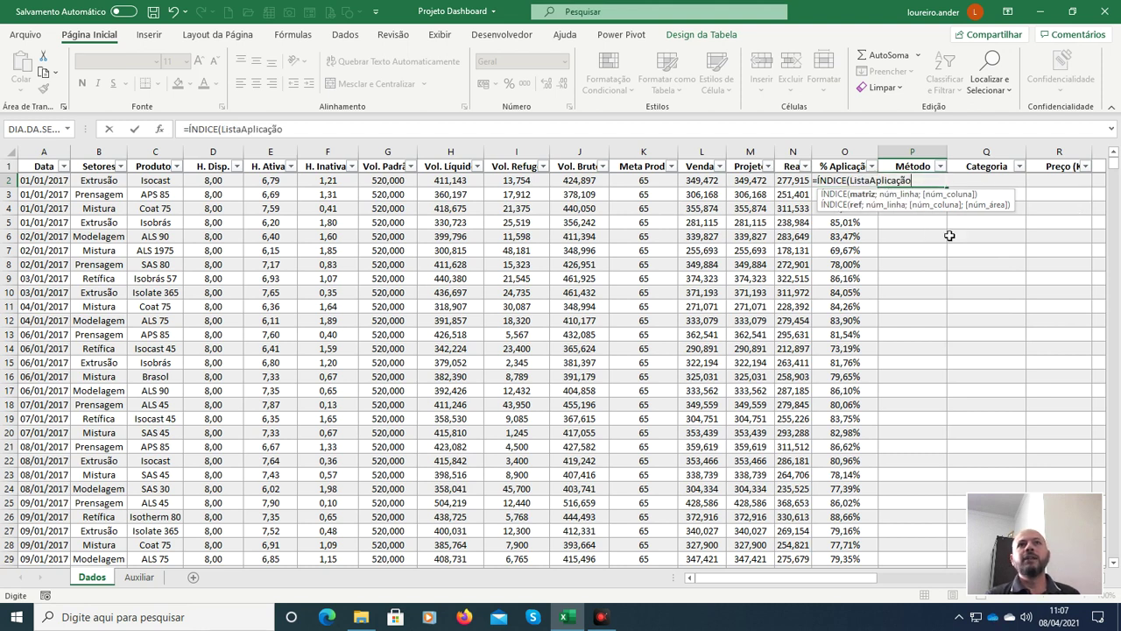
{"action": "type", "text": ";"}
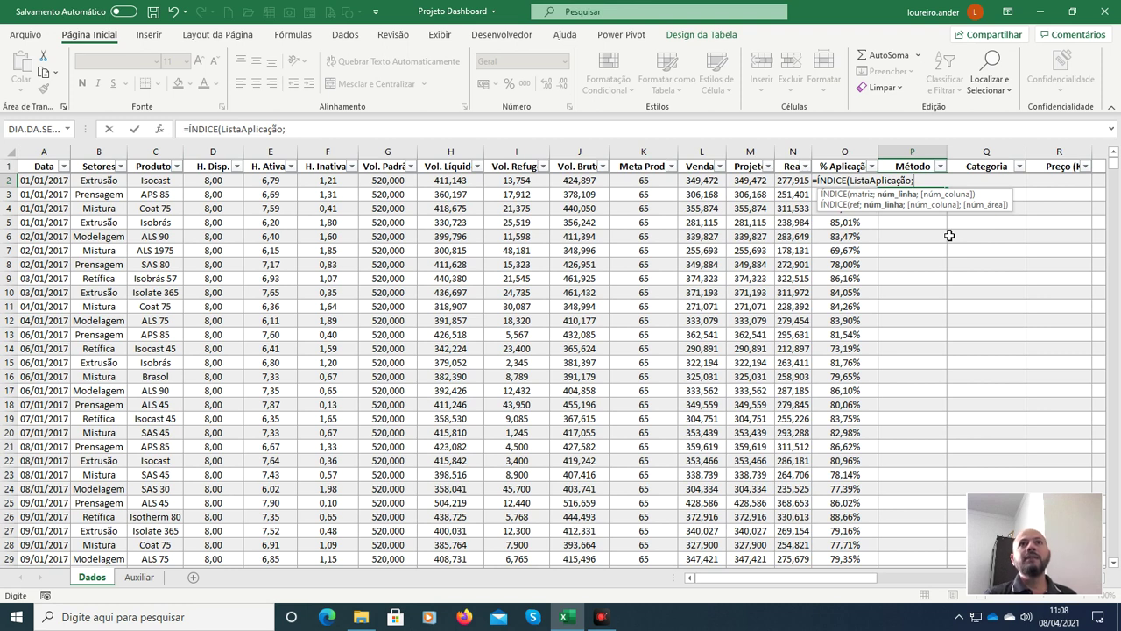
{"action": "type", "text": "correse"}
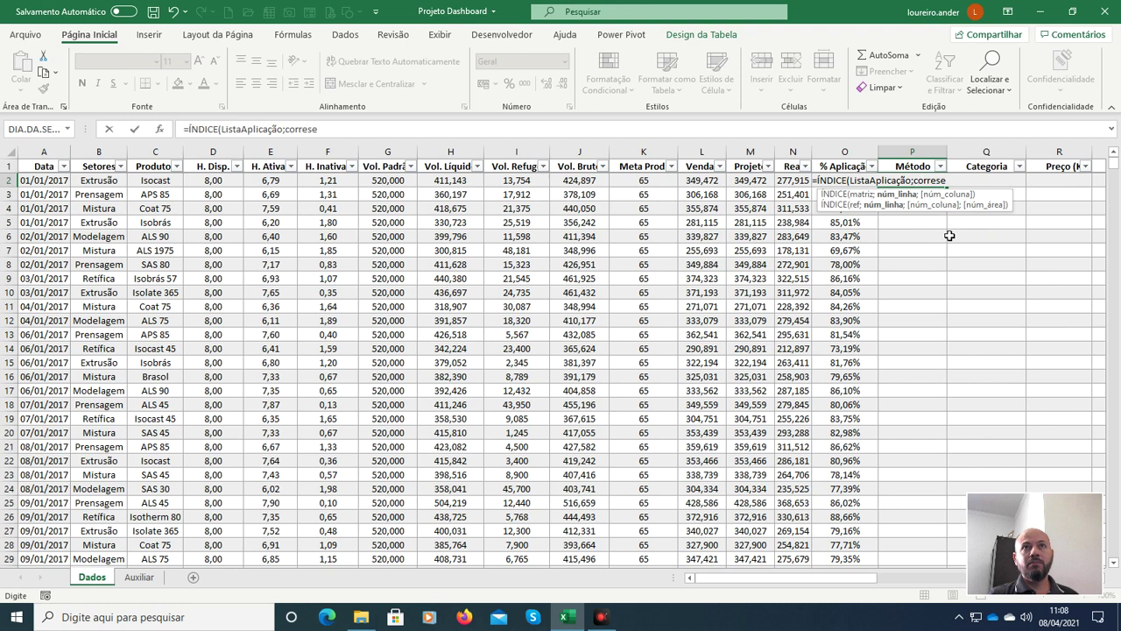
{"action": "key", "text": "BackSpace"}
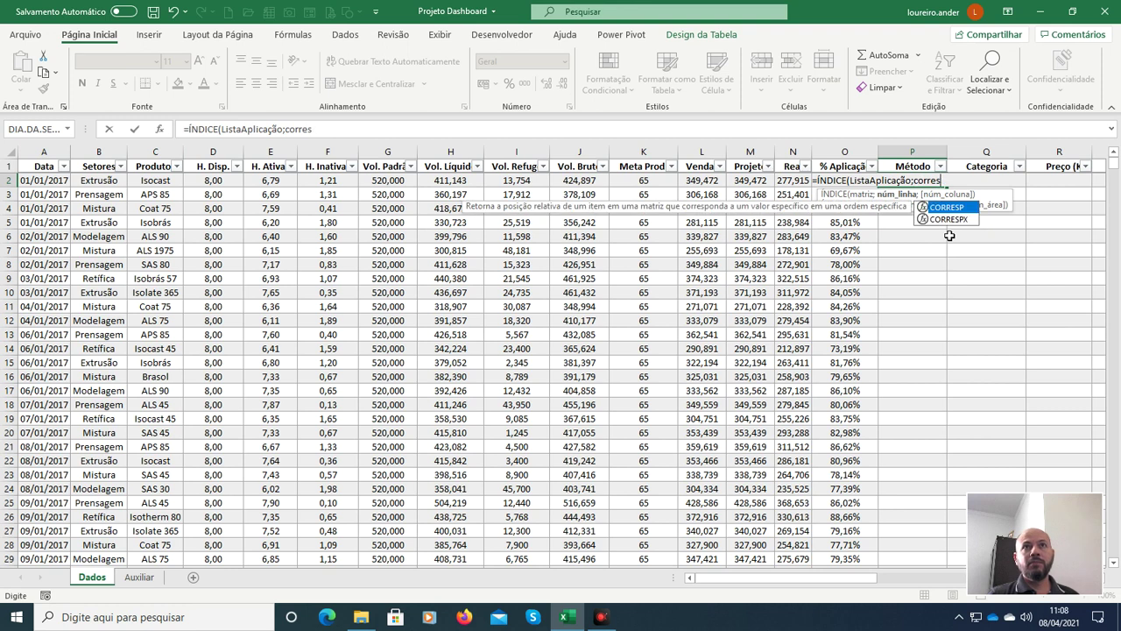
{"action": "key", "text": "Tab"}
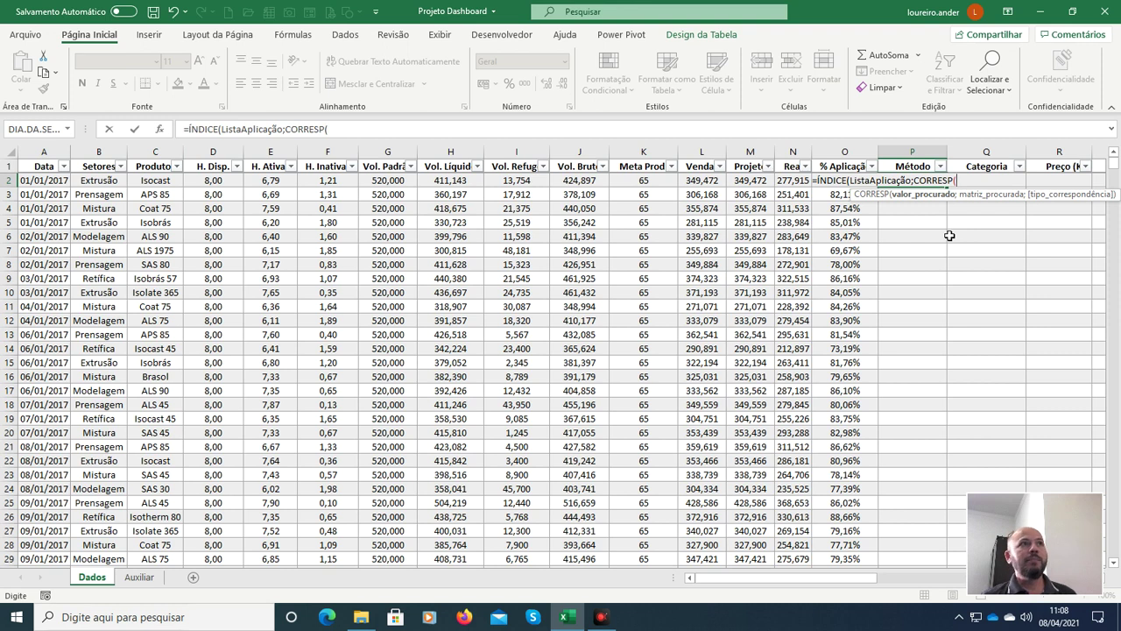
{"action": "left_click", "coordinate": [173, 183]}
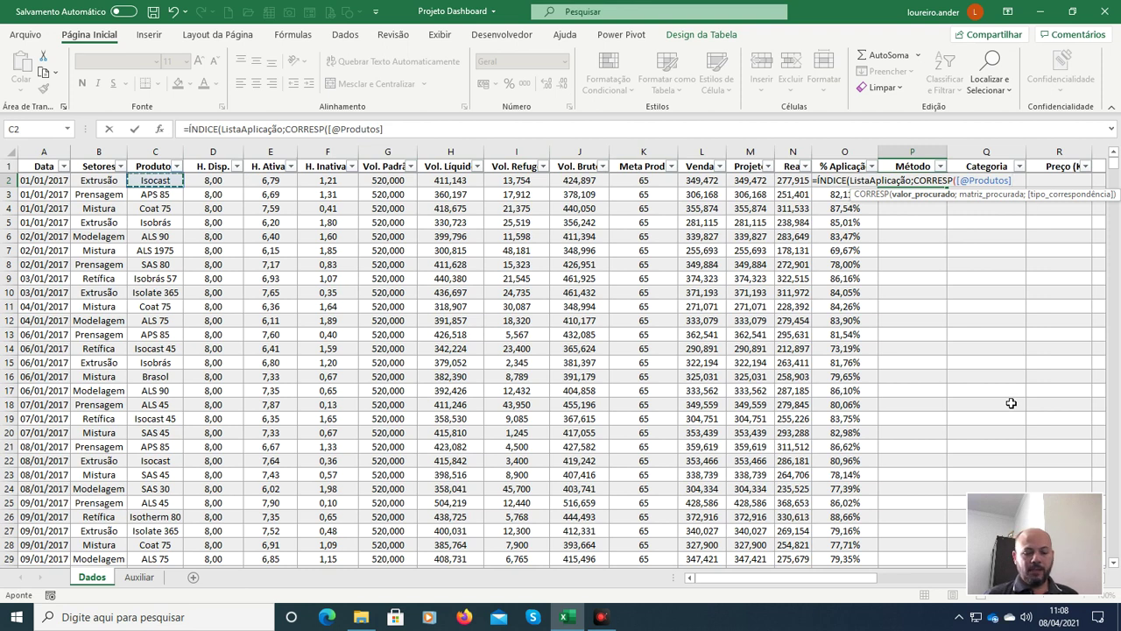
{"action": "type", "text": ";"}
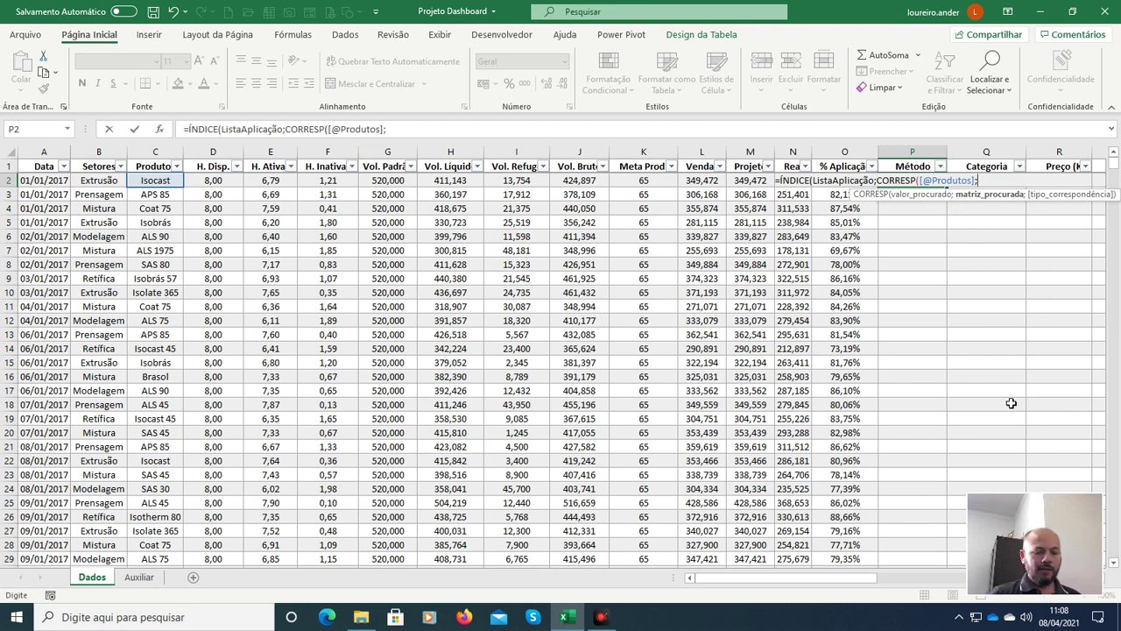
{"action": "type", "text": "list"}
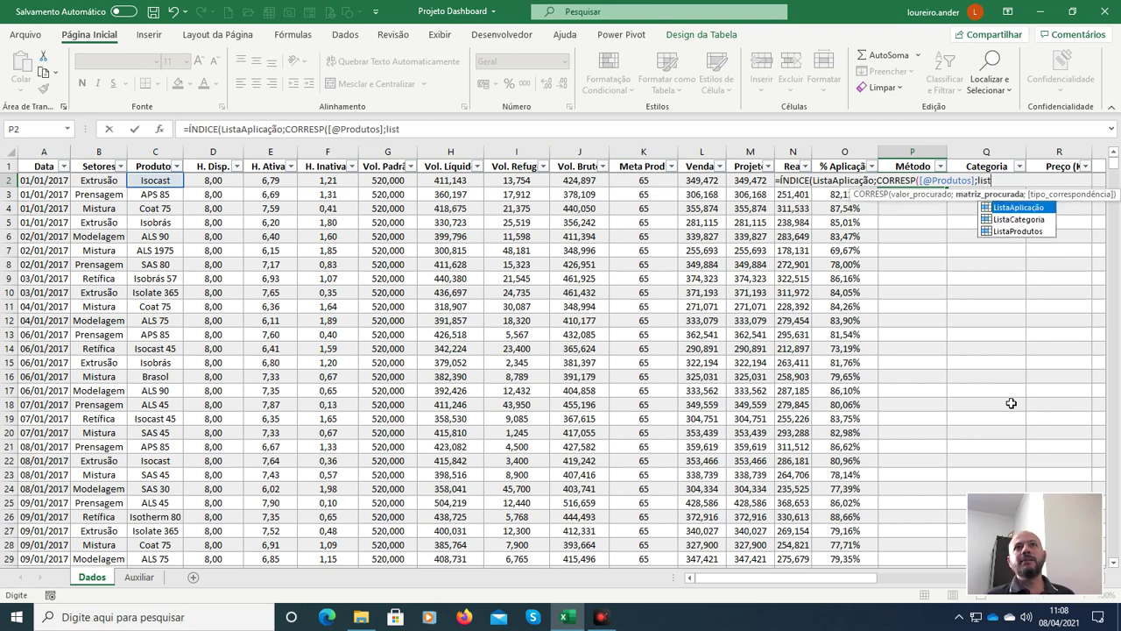
{"action": "key", "text": "Down"}
{"action": "key", "text": "Down"}
{"action": "key", "text": "Tab"}
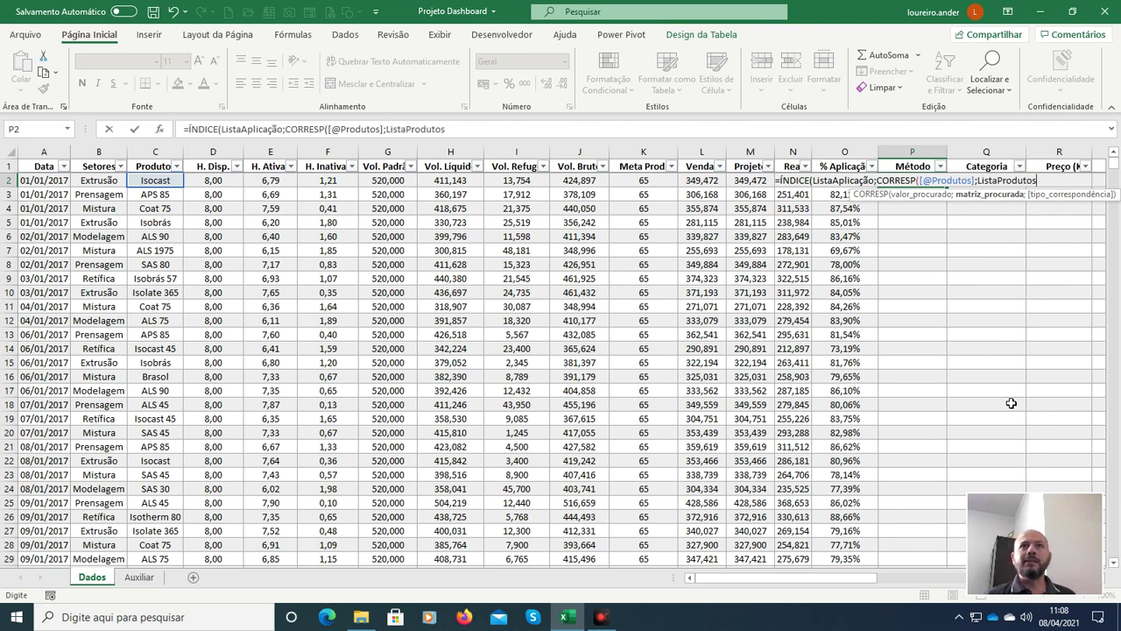
{"action": "type", "text": ";"}
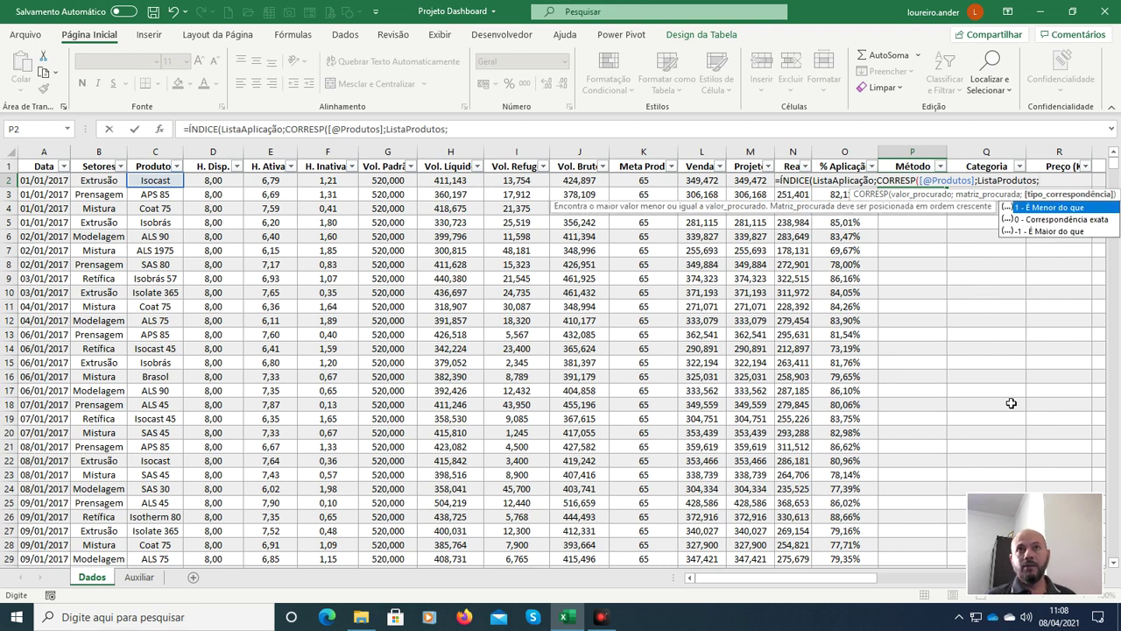
{"action": "key", "text": "Down"}
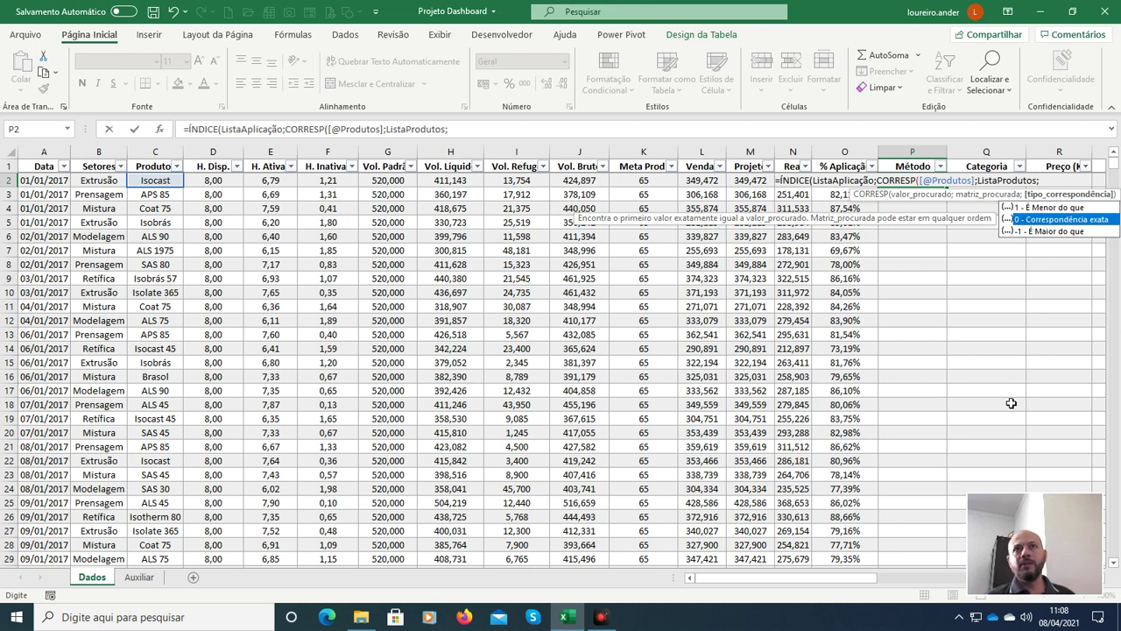
{"action": "key", "text": "Tab"}
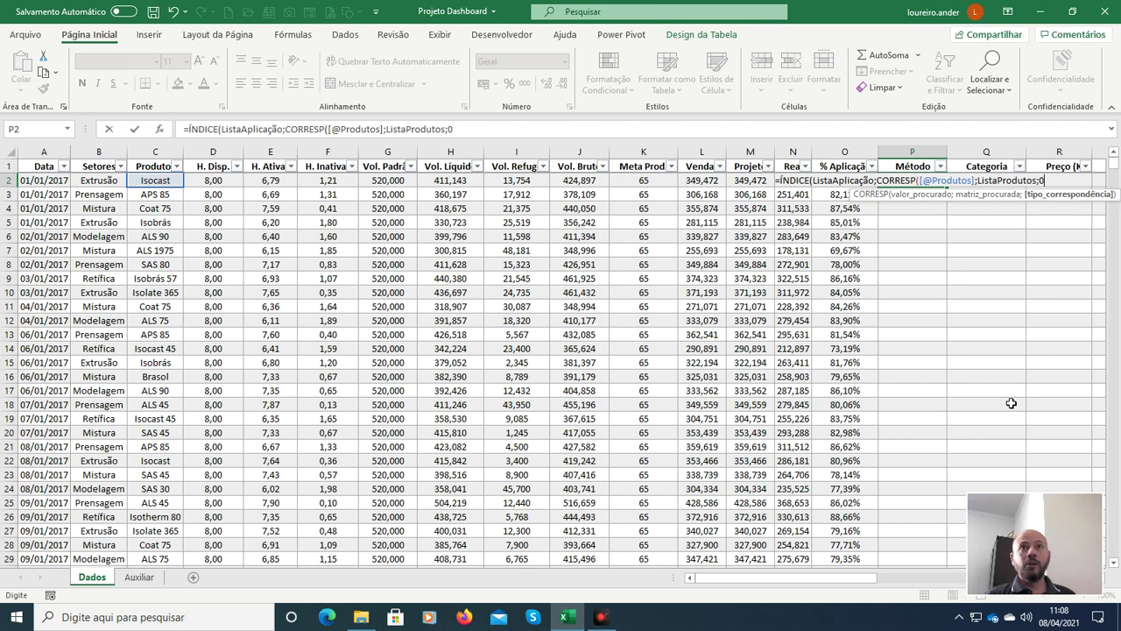
{"action": "type", "text": ")"}
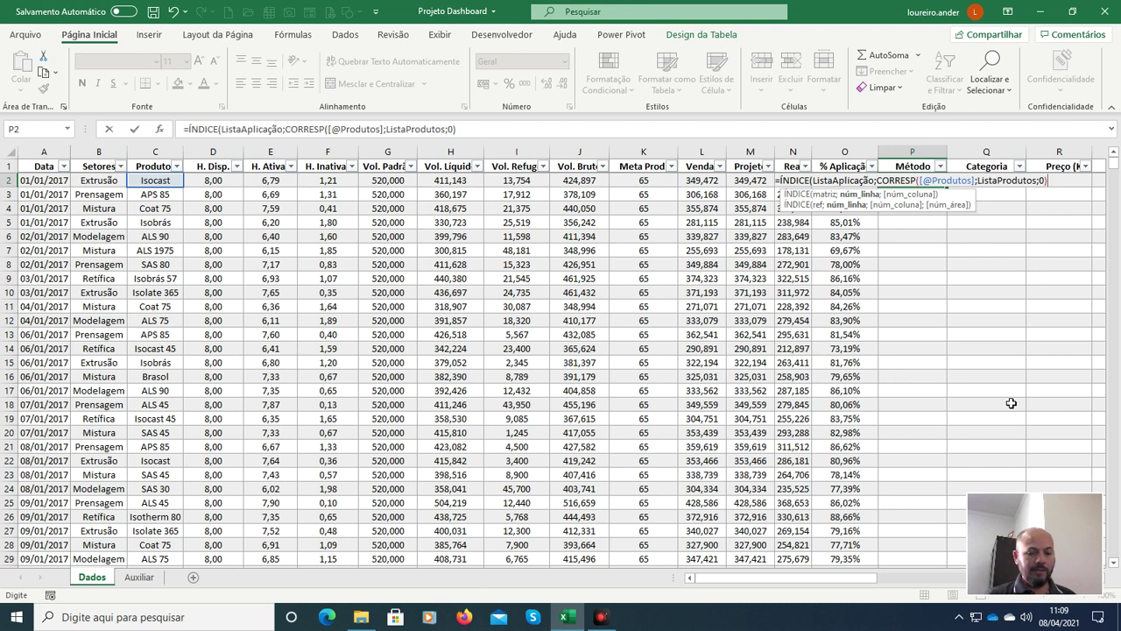
{"action": "type", "text": ")"}
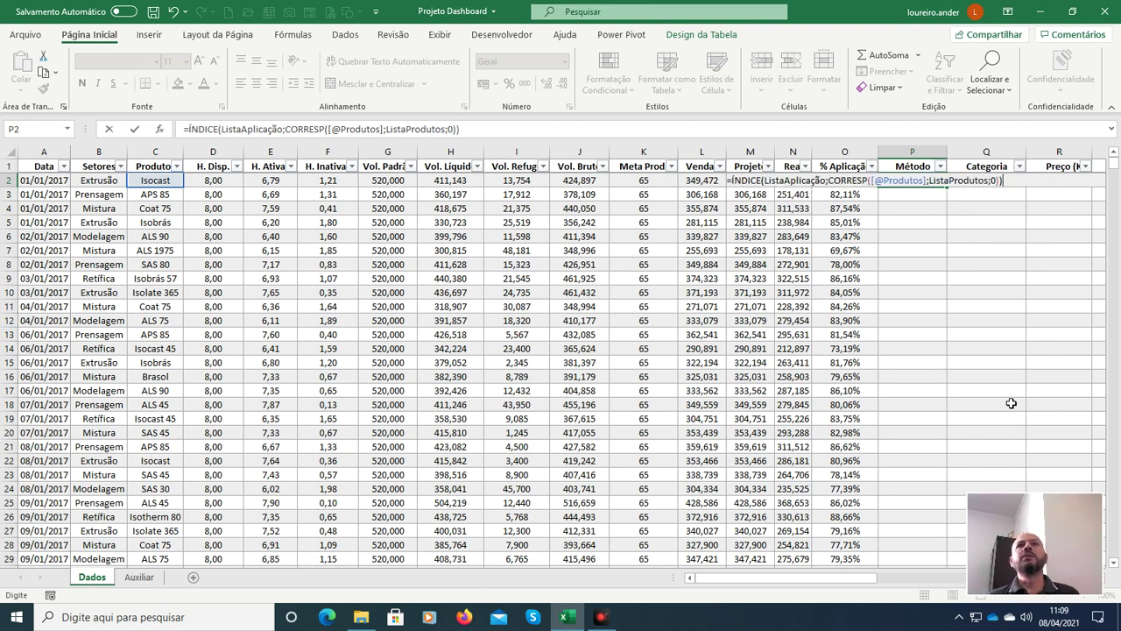
{"action": "key", "text": "Return"}
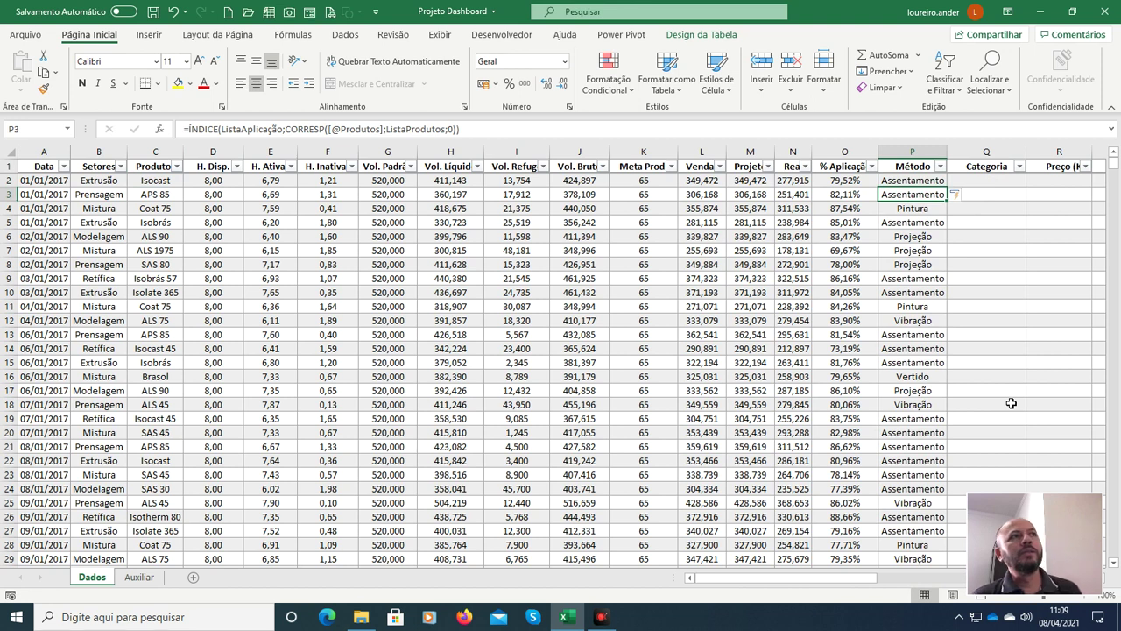
Step: Check the formula results in the first rows of the Método column against their products
{"action": "key", "text": "Up"}
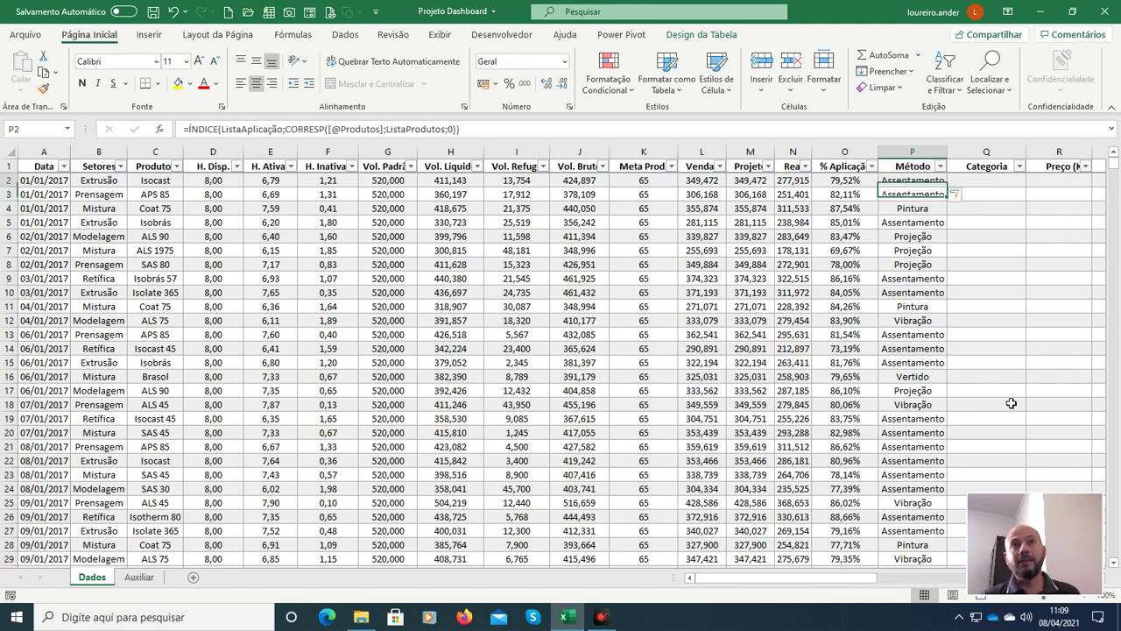
{"action": "key", "text": "Down"}
{"action": "key", "text": "Down"}
{"action": "key", "text": "Down"}
{"action": "key", "text": "Down"}
{"action": "key", "text": "Down"}
{"action": "key", "text": "Down"}
{"action": "key", "text": "Up"}
{"action": "key", "text": "Up"}
{"action": "key", "text": "Up"}
{"action": "key", "text": "Up"}
{"action": "key", "text": "Up"}
{"action": "key", "text": "Up"}
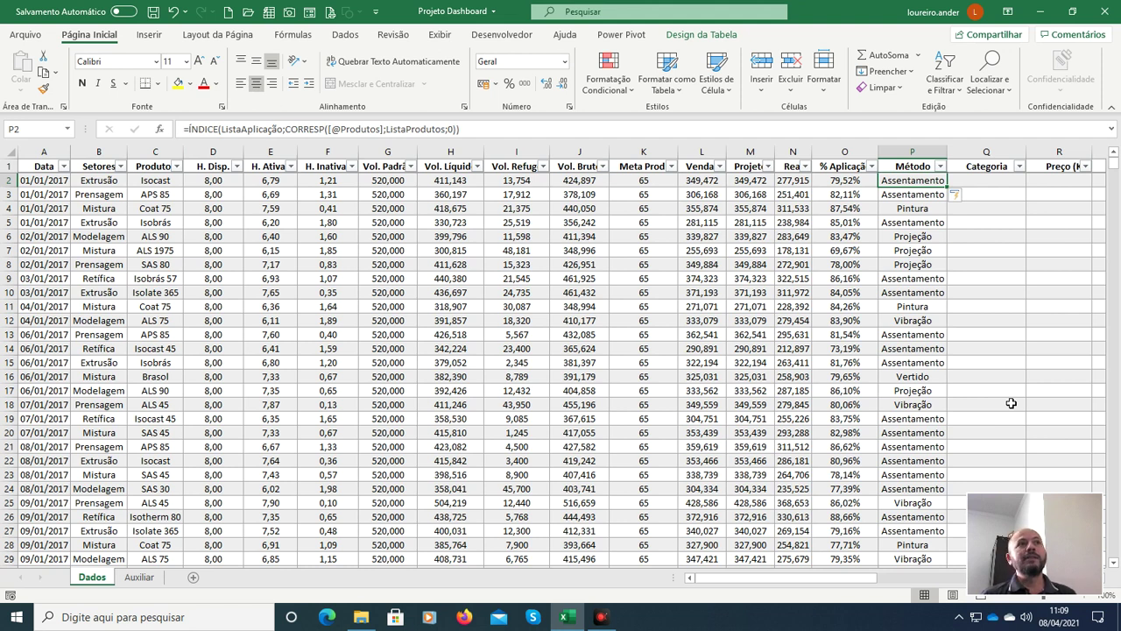
Step: Begin the Categoria formula in Q2 with ÍNDICE over ListaCategoria and a nested CORRESP as the row number
{"action": "key", "text": "Right"}
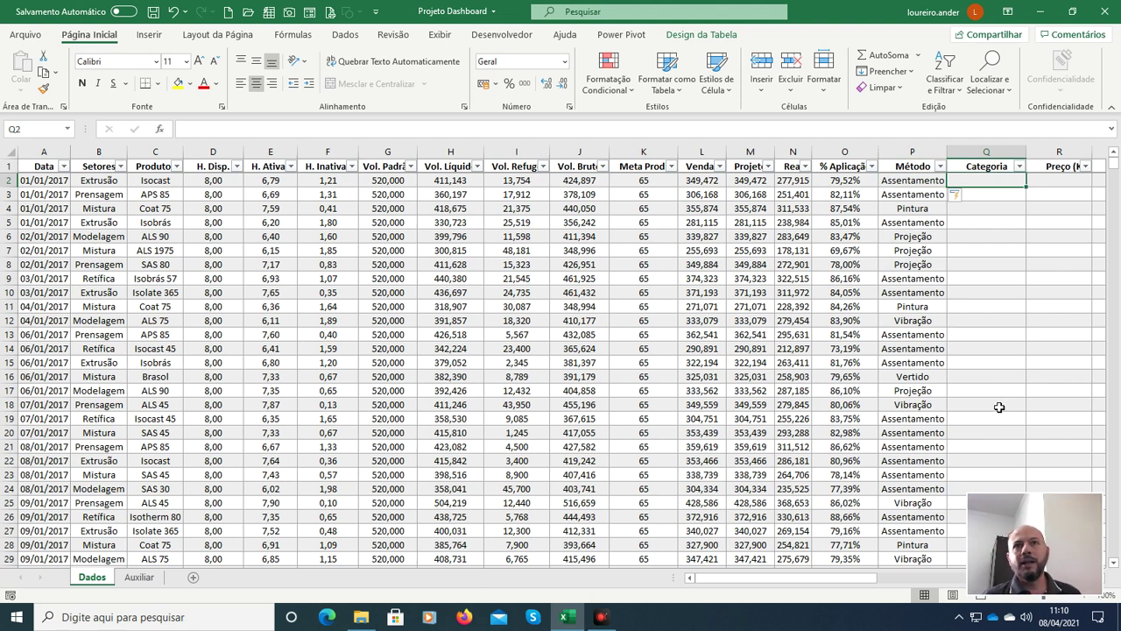
{"action": "type", "text": "="}
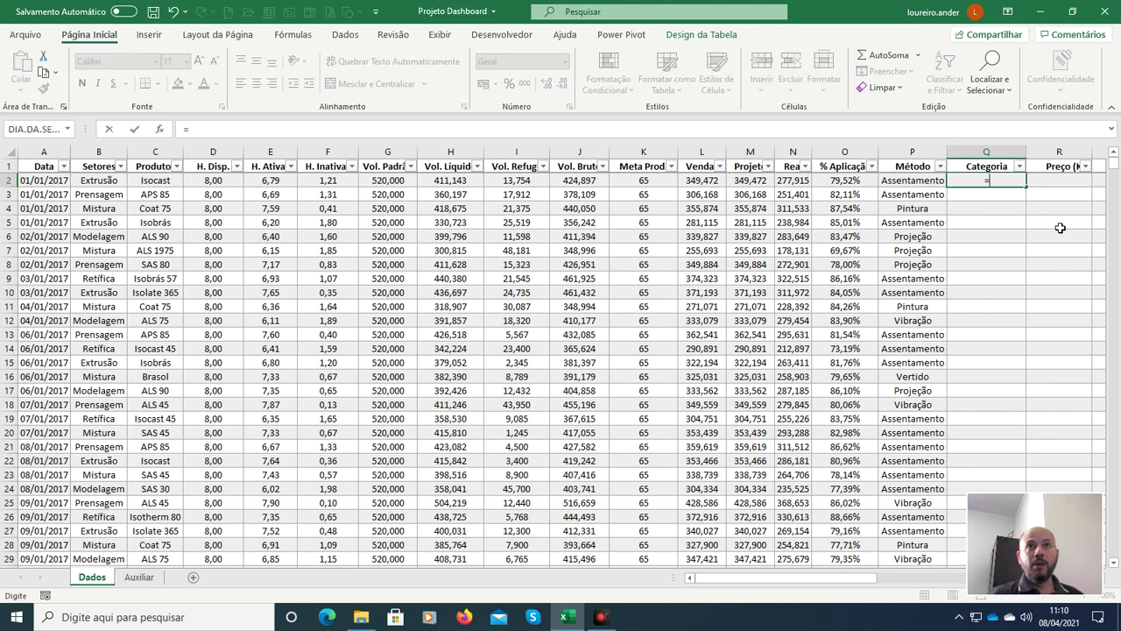
{"action": "type", "text": "índic"}
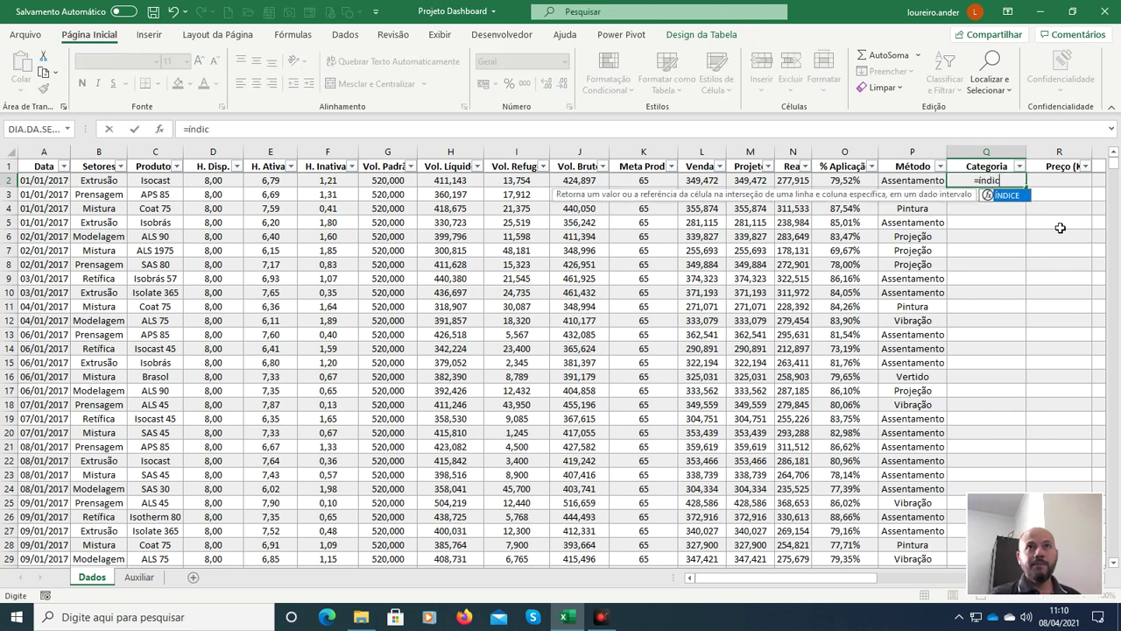
{"action": "key", "text": "Tab"}
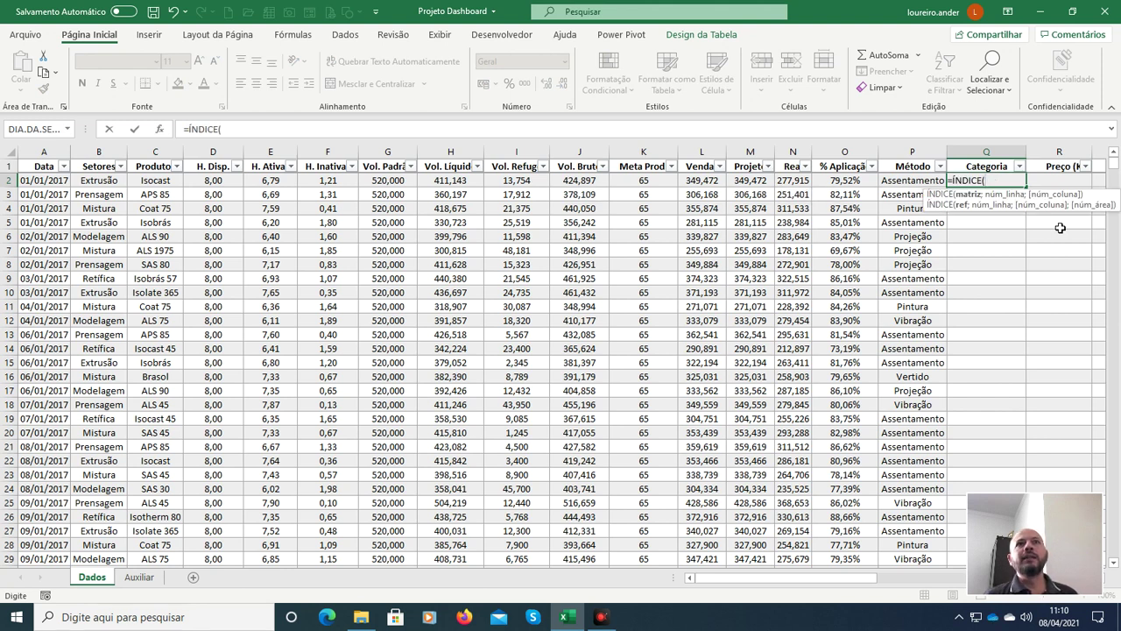
{"action": "type", "text": "lis"}
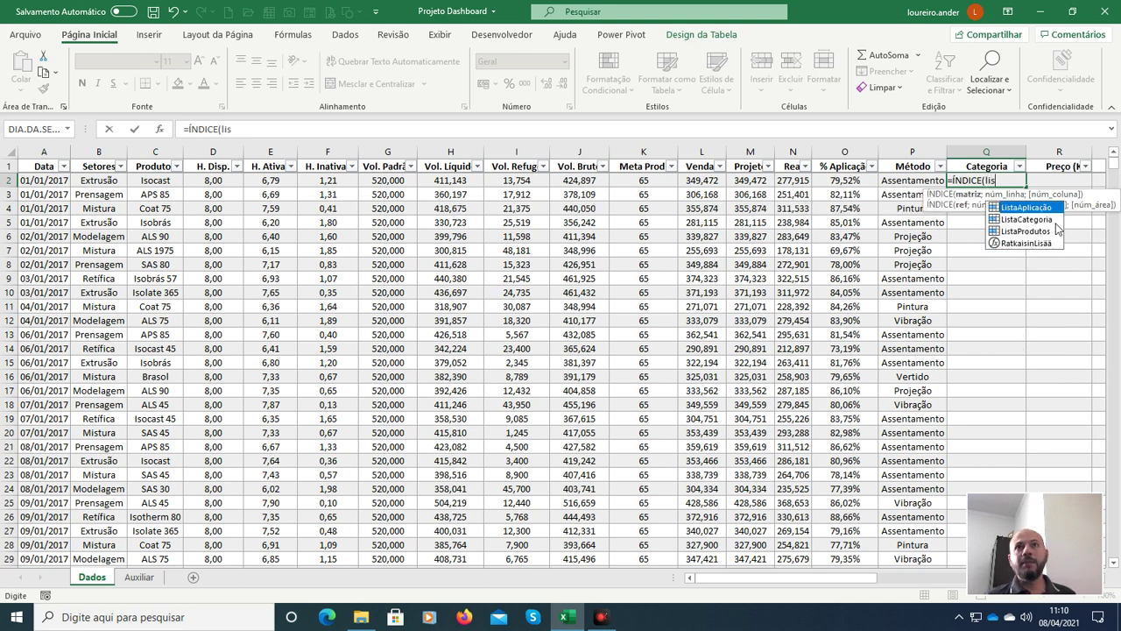
{"action": "double_click", "coordinate": [1055, 224]}
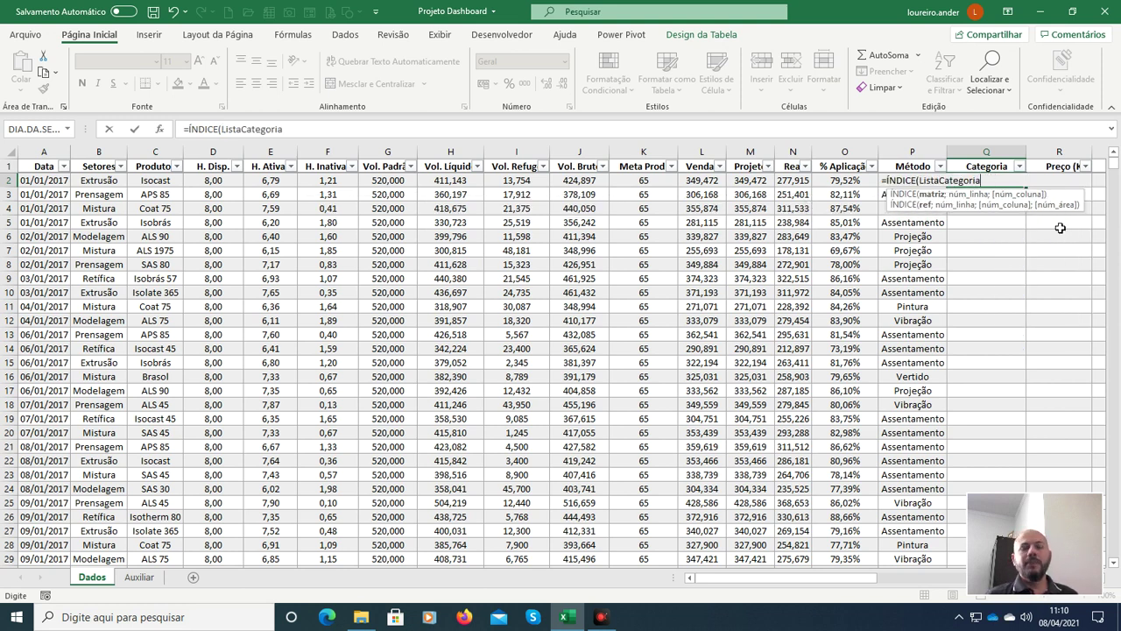
{"action": "type", "text": ";"}
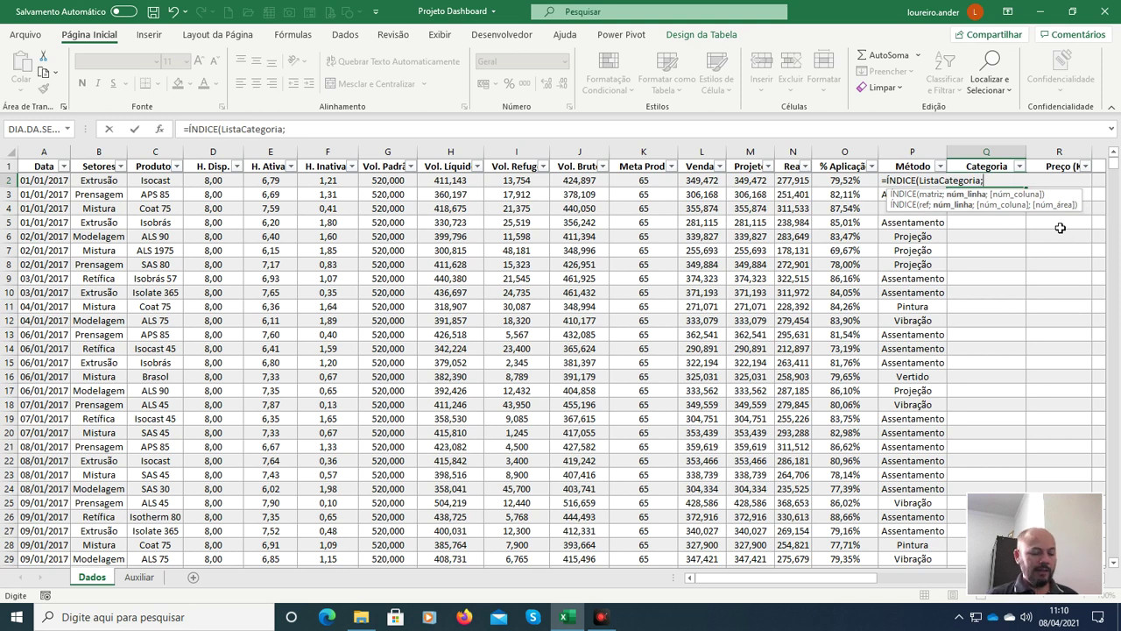
{"action": "type", "text": "corres"}
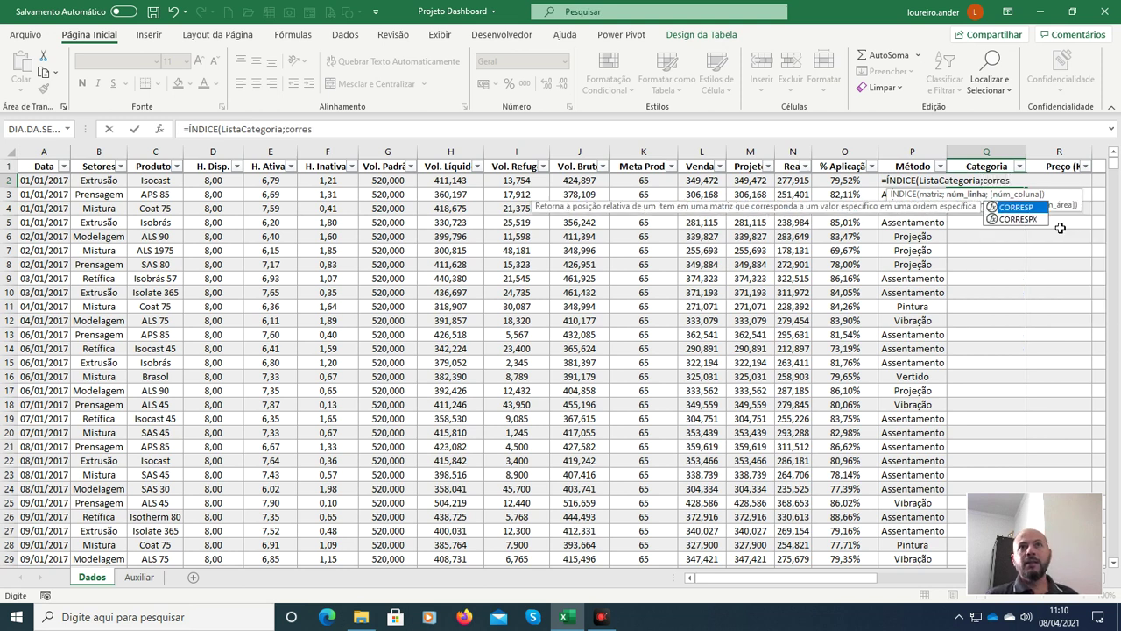
{"action": "key", "text": "Tab"}
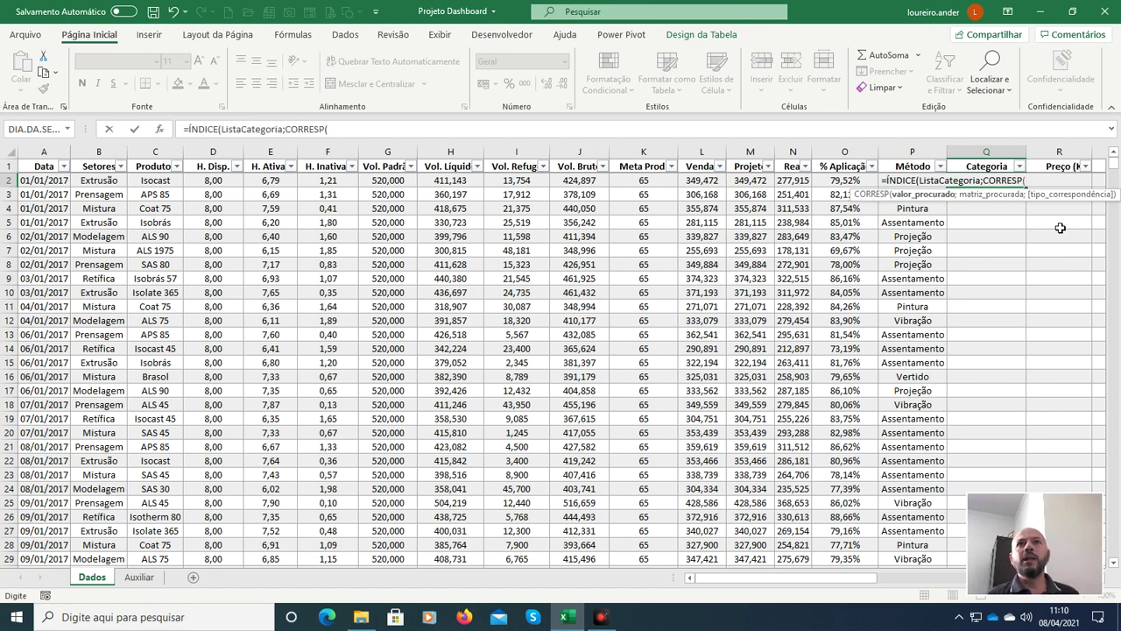
Step: Try to complete the Categoria formula with only ListaProdutos and 0 as CORRESP arguments, and enter it: =ÍNDICE(ListaCategoria;CORRESP(ListaProdutos;0))
{"action": "type", "text": "list"}
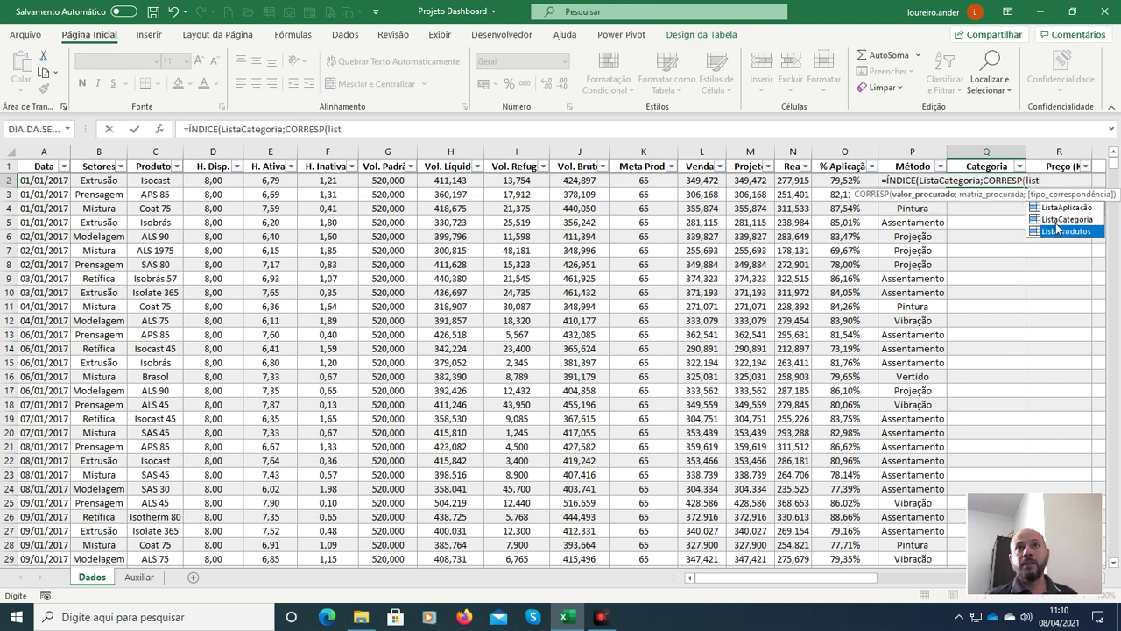
{"action": "double_click", "coordinate": [1060, 230]}
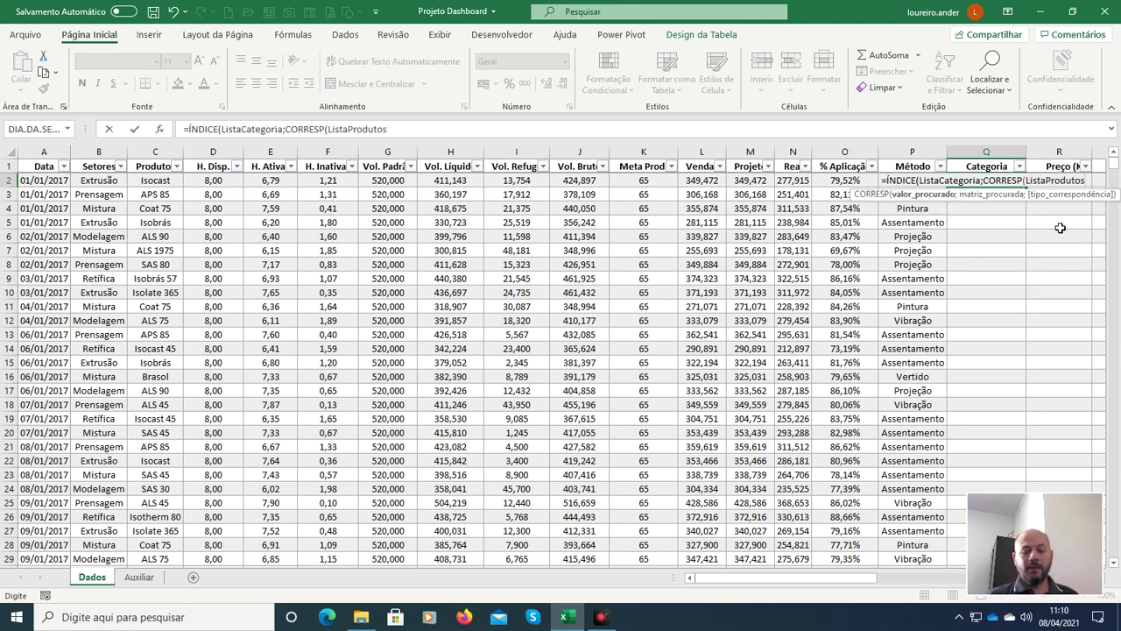
{"action": "type", "text": ";"}
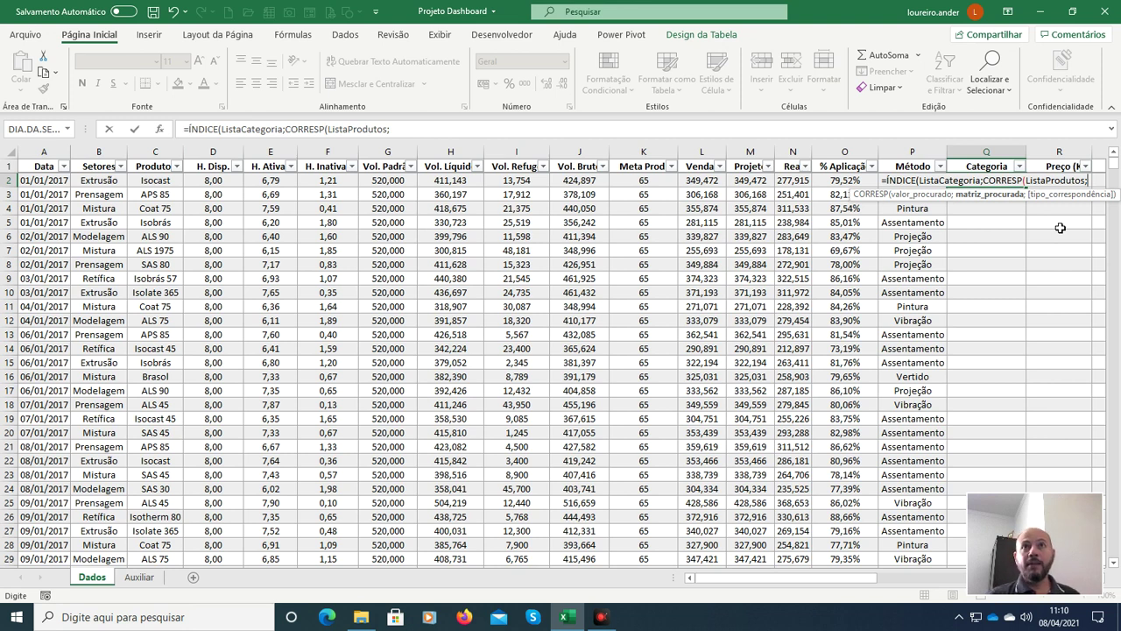
{"action": "type", "text": "0"}
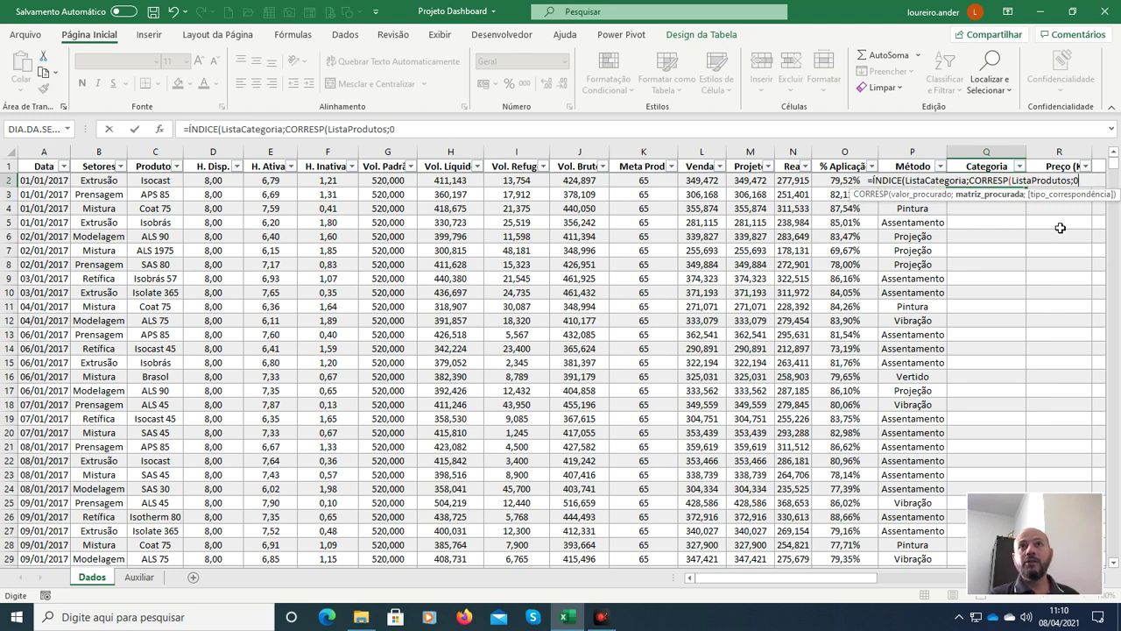
{"action": "type", "text": ")"}
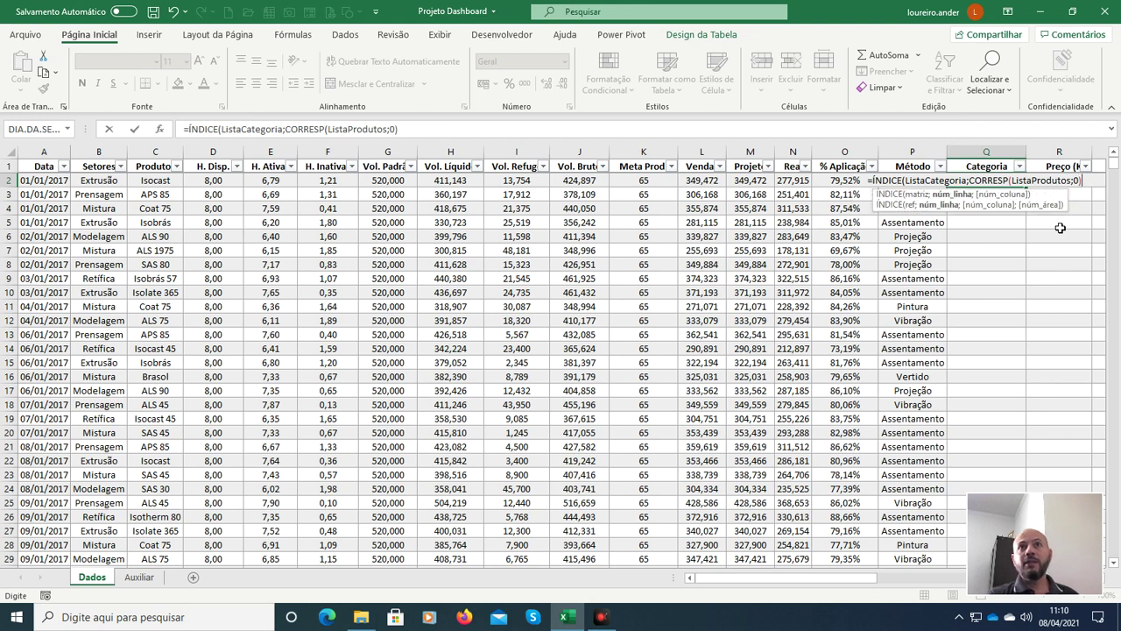
{"action": "type", "text": ")"}
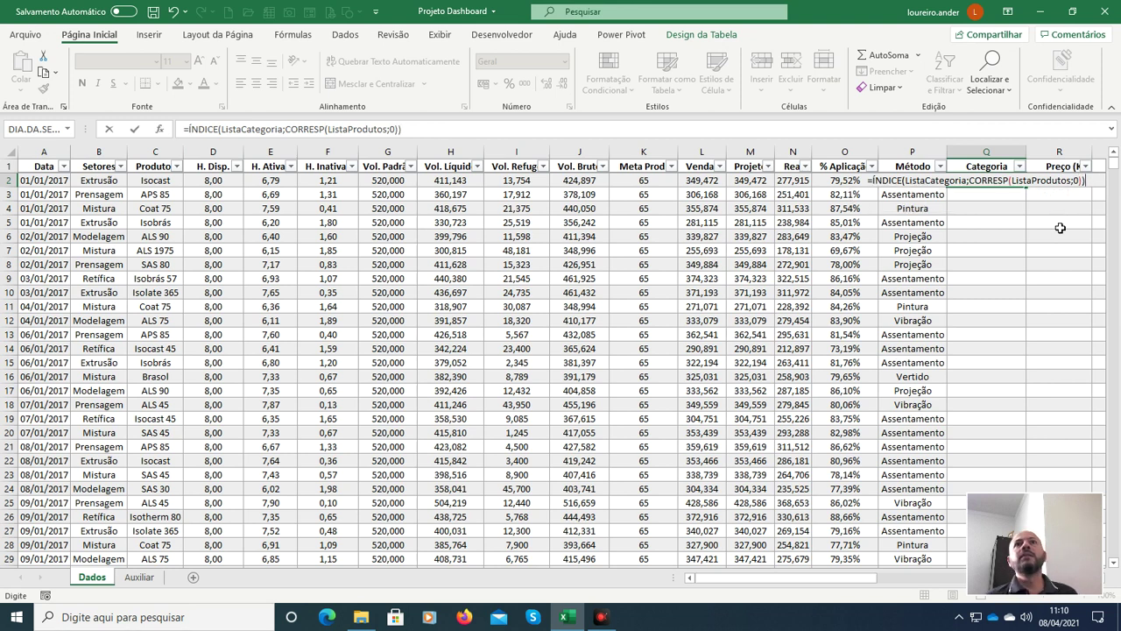
{"action": "key", "text": "Return"}
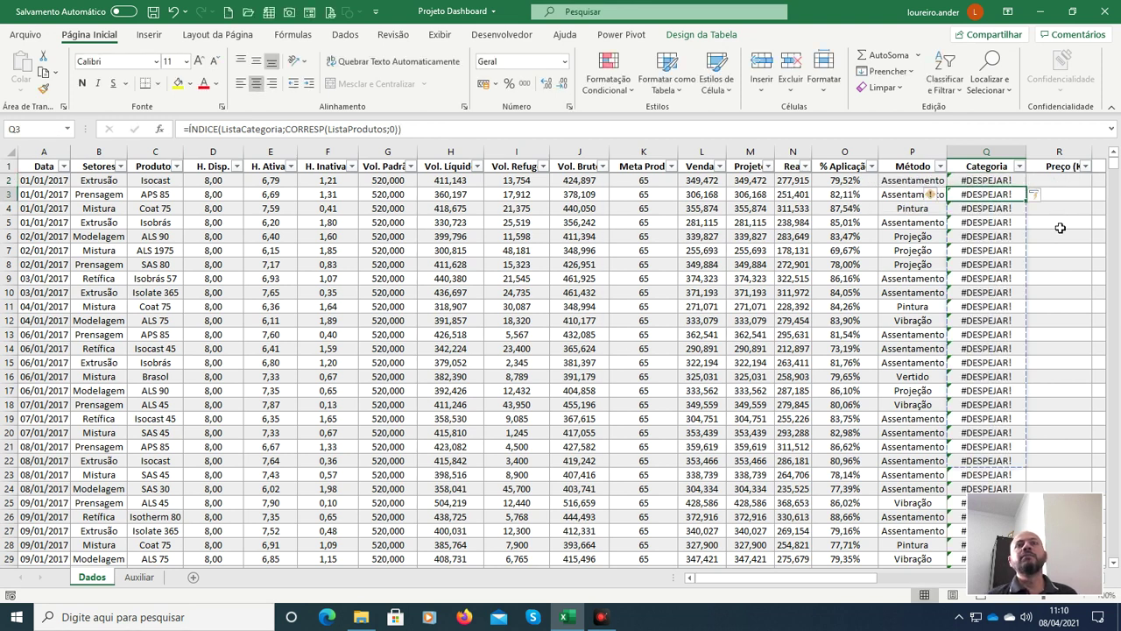
{"action": "key", "text": "Up"}
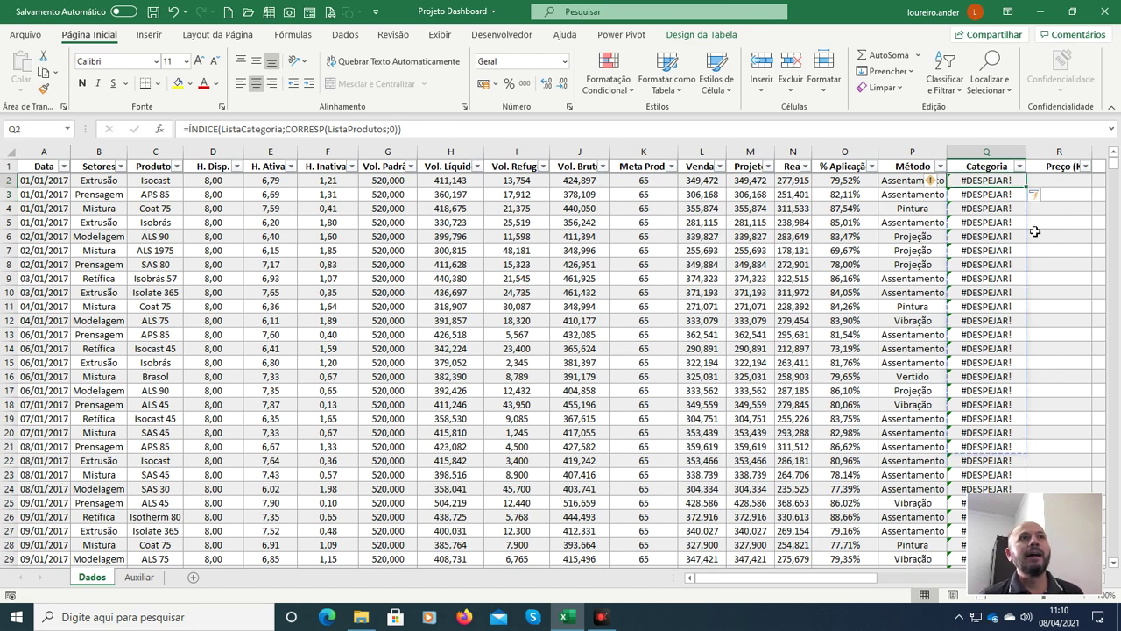
{"action": "left_click", "coordinate": [410, 126]}
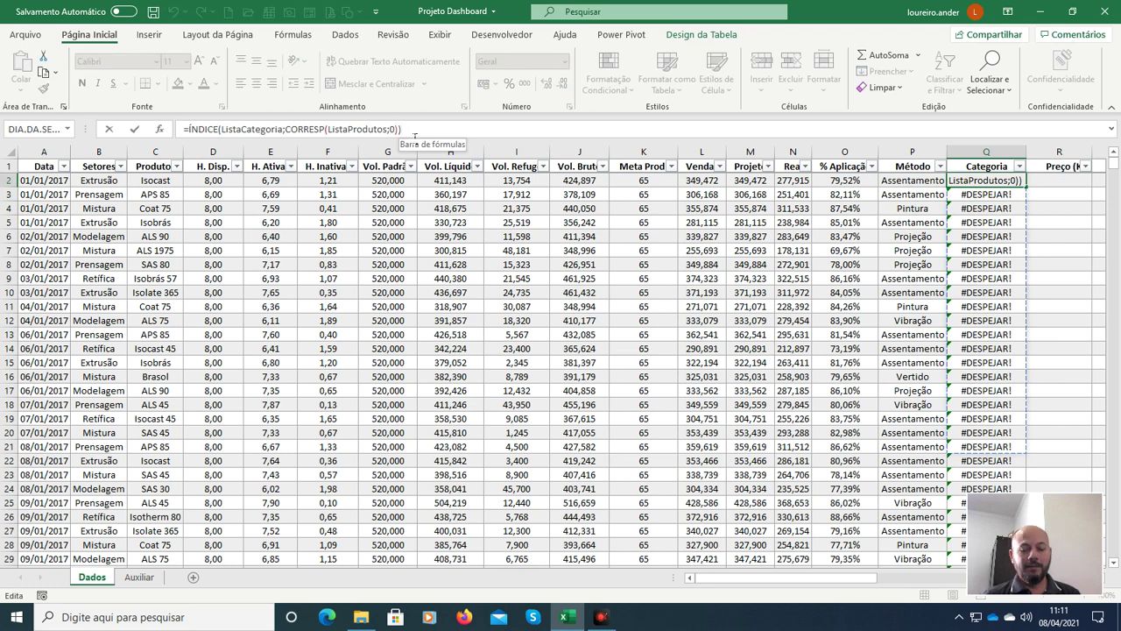
{"action": "key", "text": "BackSpace"}
{"action": "key", "text": "BackSpace"}
{"action": "key", "text": "BackSpace"}
{"action": "key", "text": "BackSpace"}
{"action": "key", "text": "BackSpace"}
{"action": "key", "text": "BackSpace"}
{"action": "key", "text": "BackSpace"}
{"action": "key", "text": "BackSpace"}
{"action": "key", "text": "BackSpace"}
{"action": "key", "text": "BackSpace"}
{"action": "key", "text": "BackSpace"}
{"action": "key", "text": "BackSpace"}
{"action": "key", "text": "BackSpace"}
{"action": "key", "text": "BackSpace"}
{"action": "key", "text": "BackSpace"}
{"action": "key", "text": "BackSpace"}
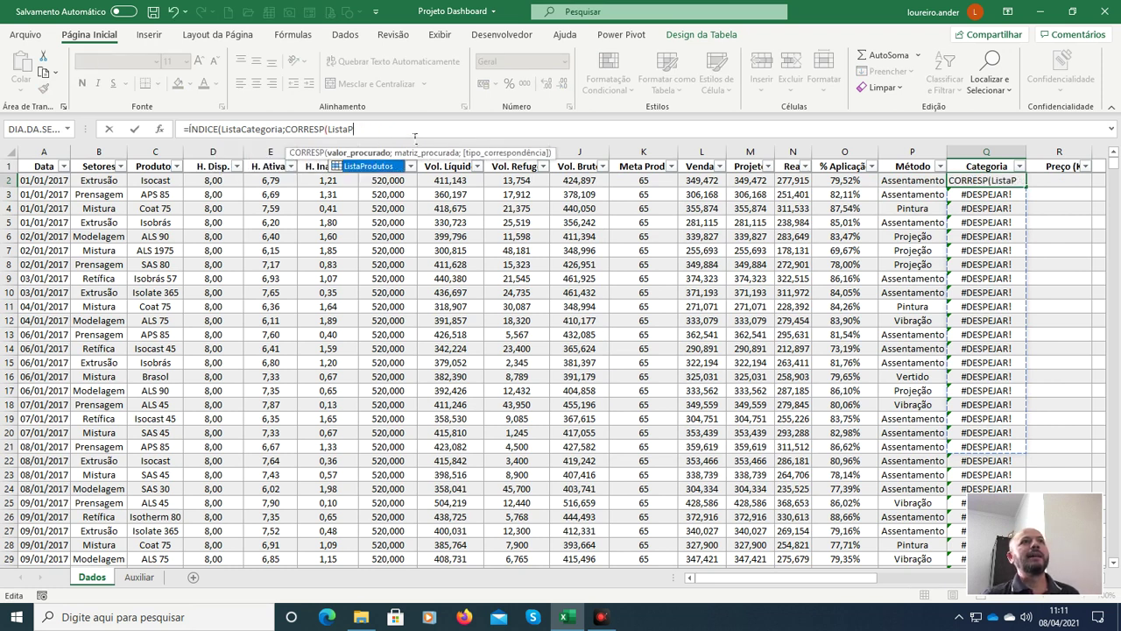
{"action": "key", "text": "BackSpace"}
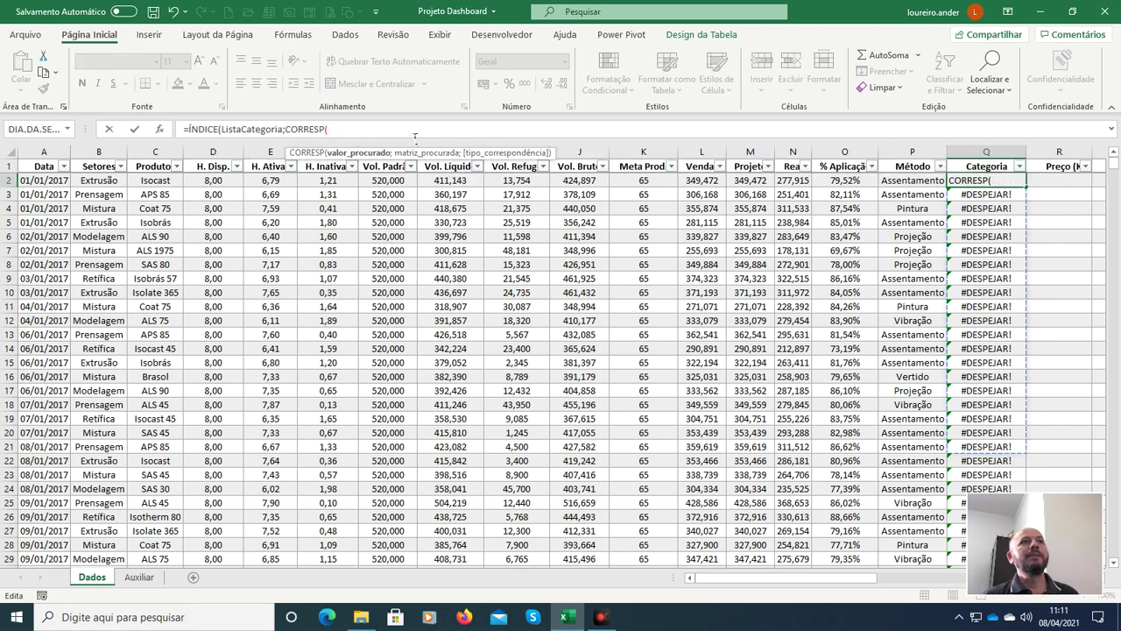
{"action": "left_click", "coordinate": [163, 181]}
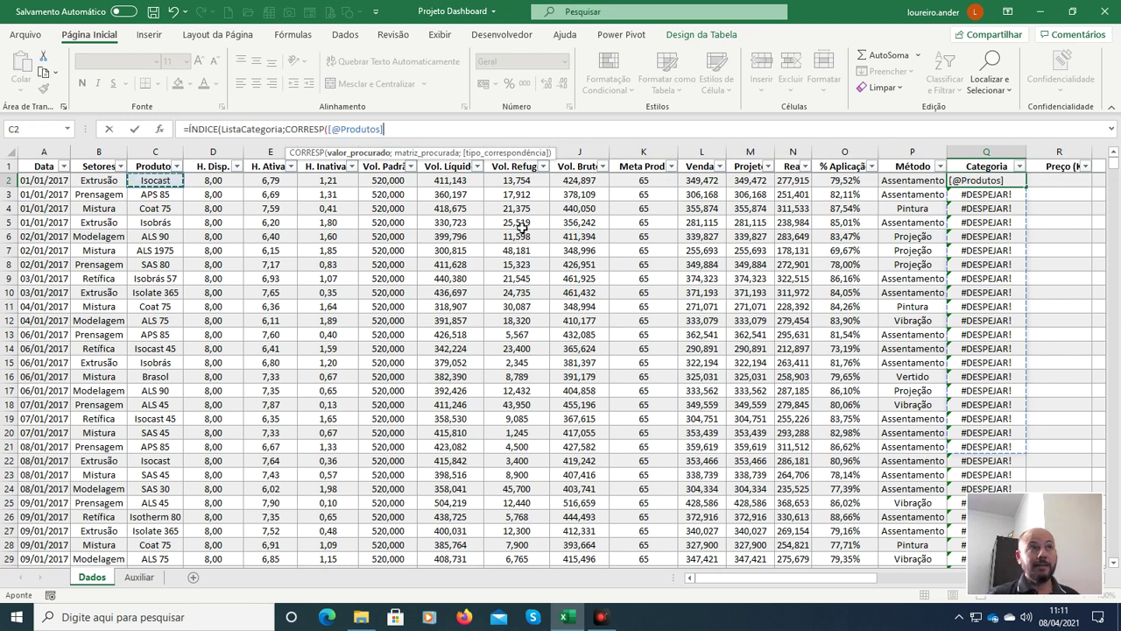
{"action": "type", "text": ";lis"}
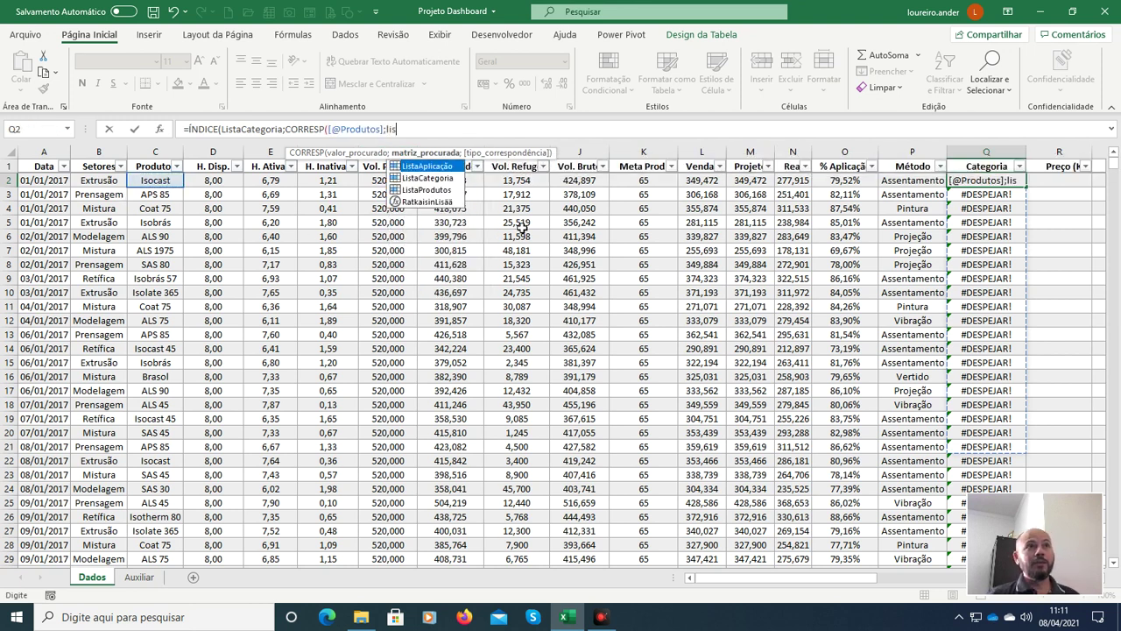
{"action": "key", "text": "Down"}
{"action": "key", "text": "Down"}
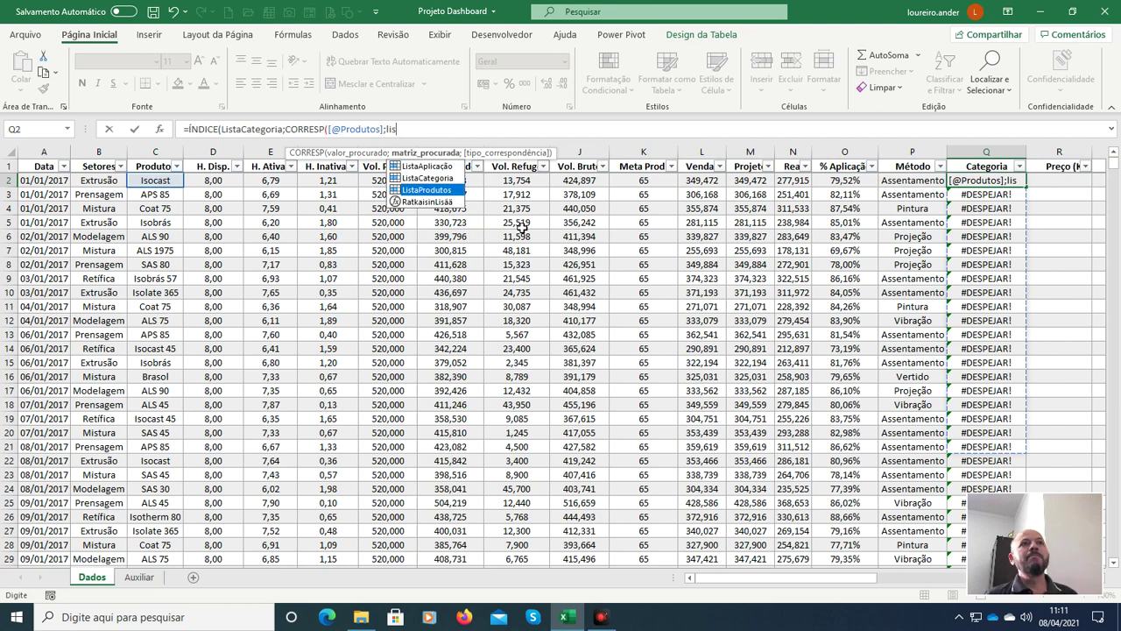
{"action": "key", "text": "Tab"}
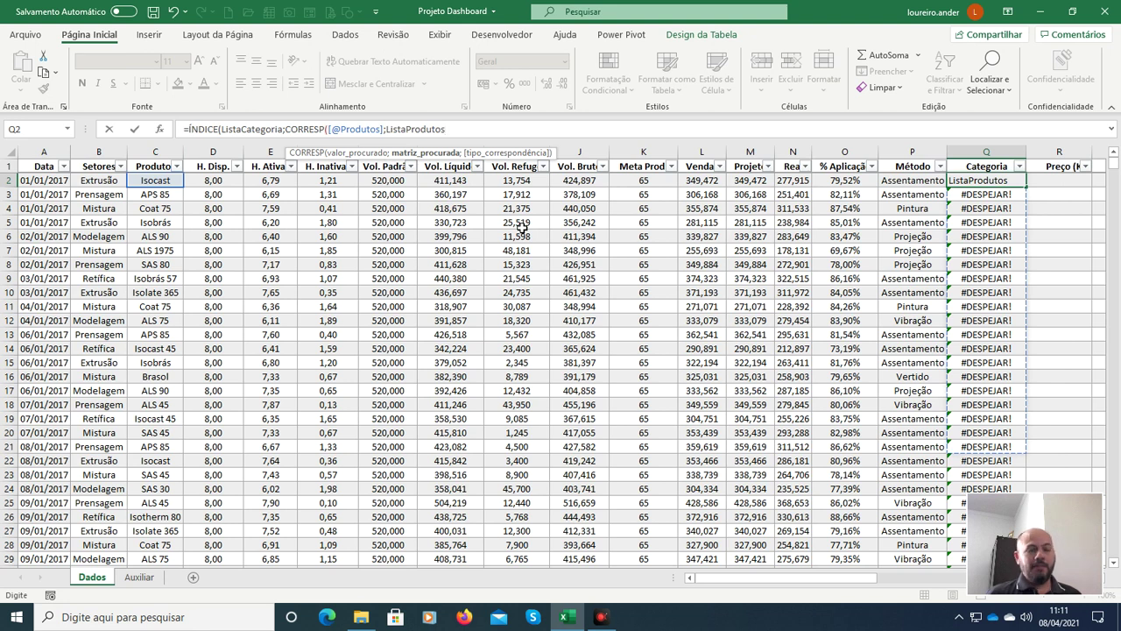
{"action": "type", "text": ";"}
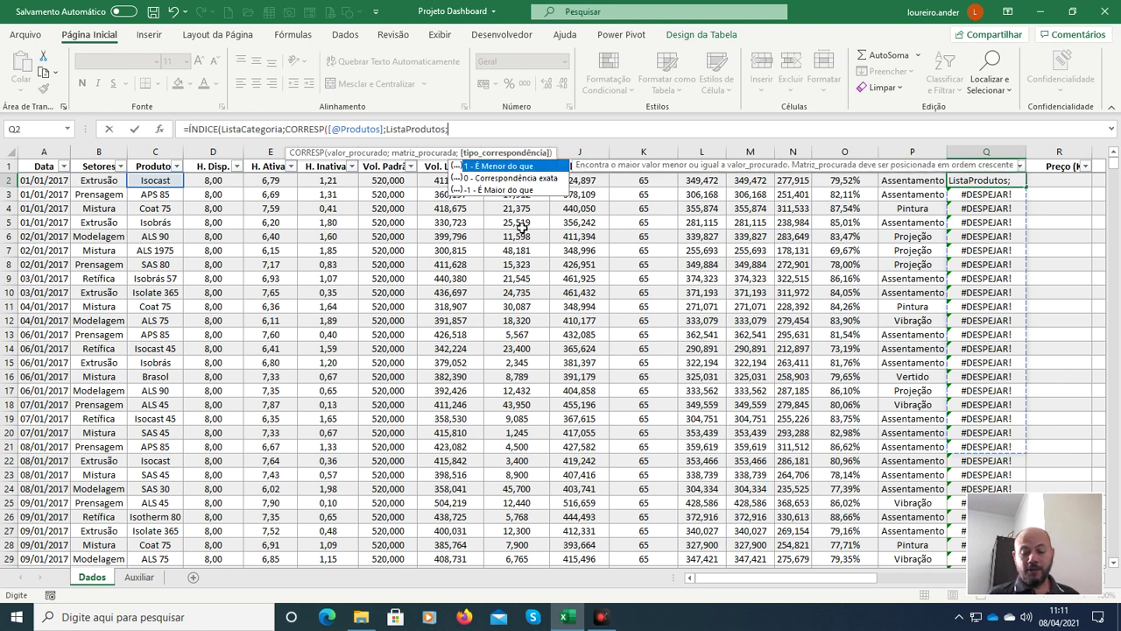
{"action": "type", "text": "0))"}
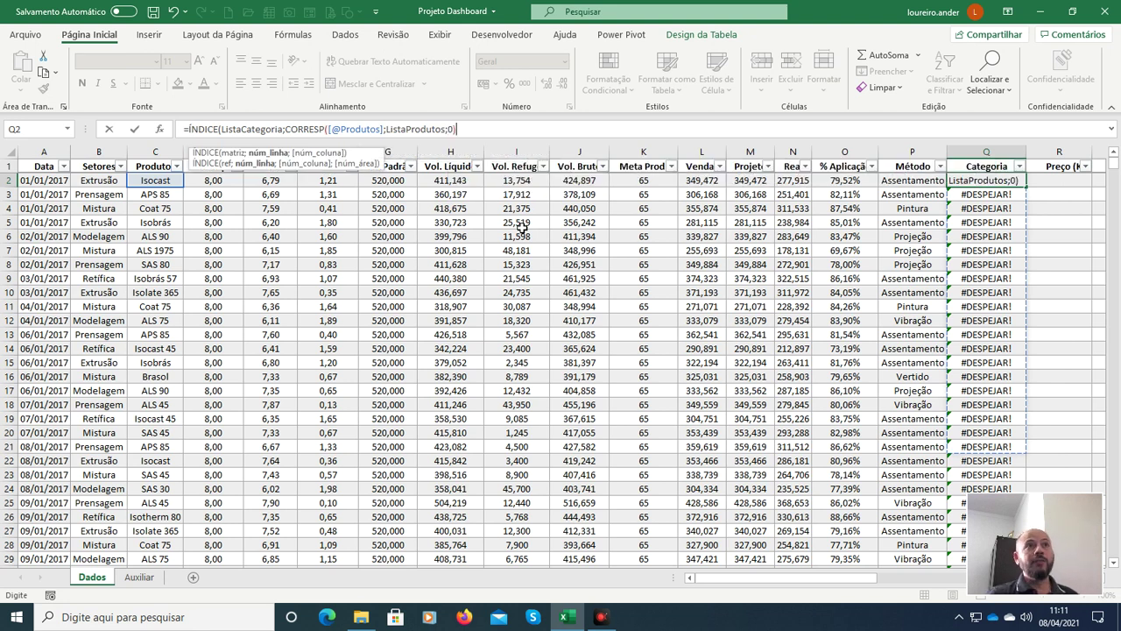
{"action": "key", "text": "Return"}
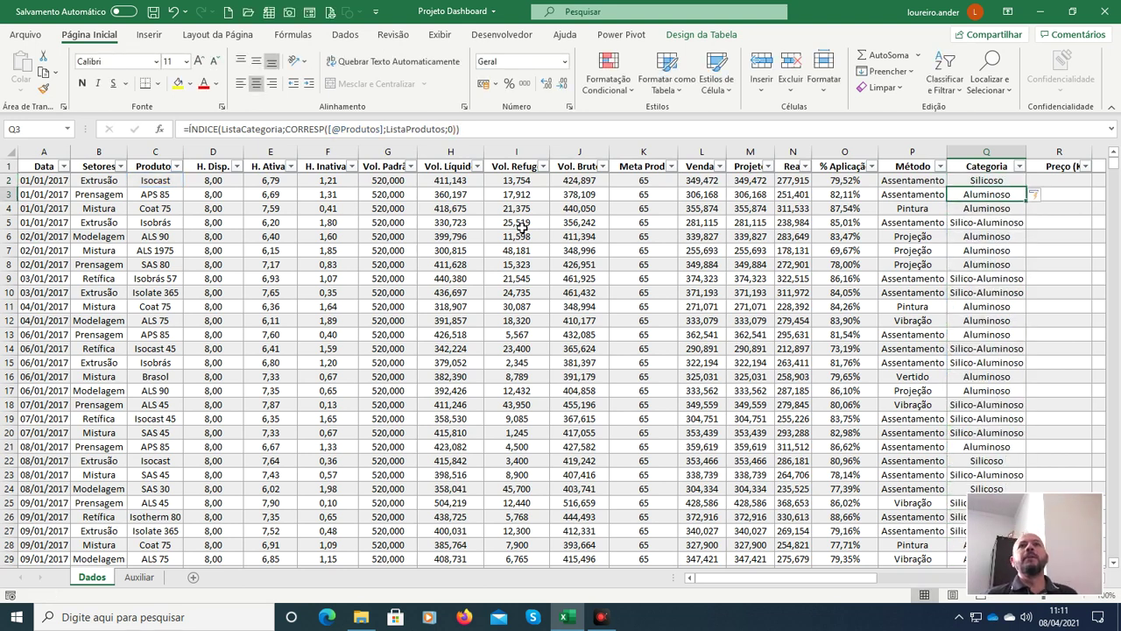
Step: Check the first Categoria results, move to R2 in the price column and save the workbook
{"action": "key", "text": "Down"}
{"action": "key", "text": "Up"}
{"action": "key", "text": "Up"}
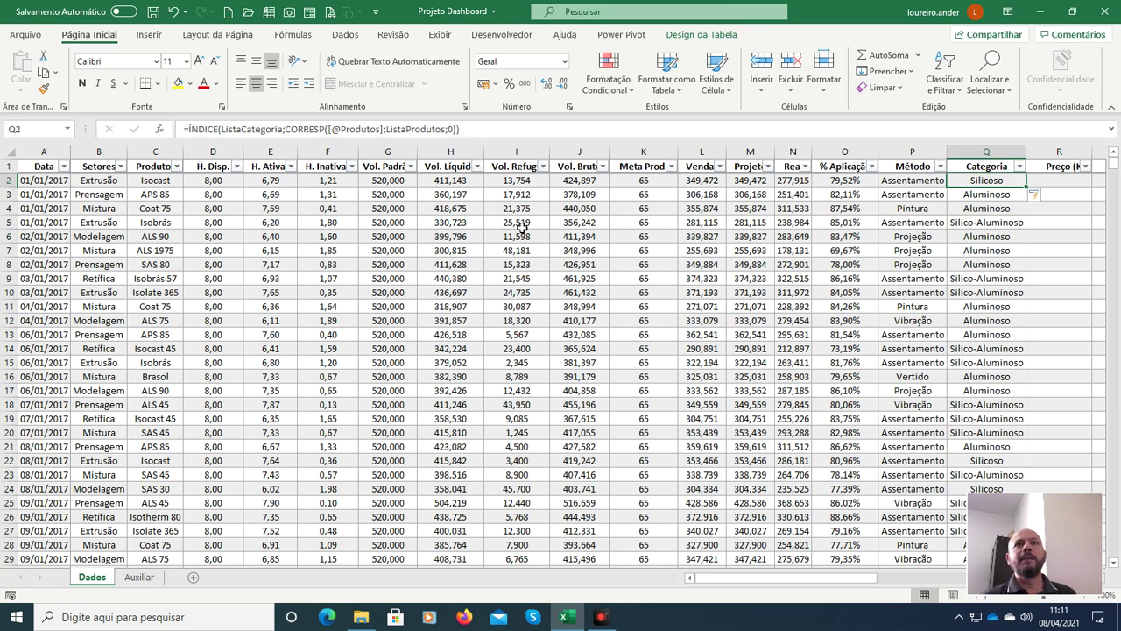
{"action": "key", "text": "Right"}
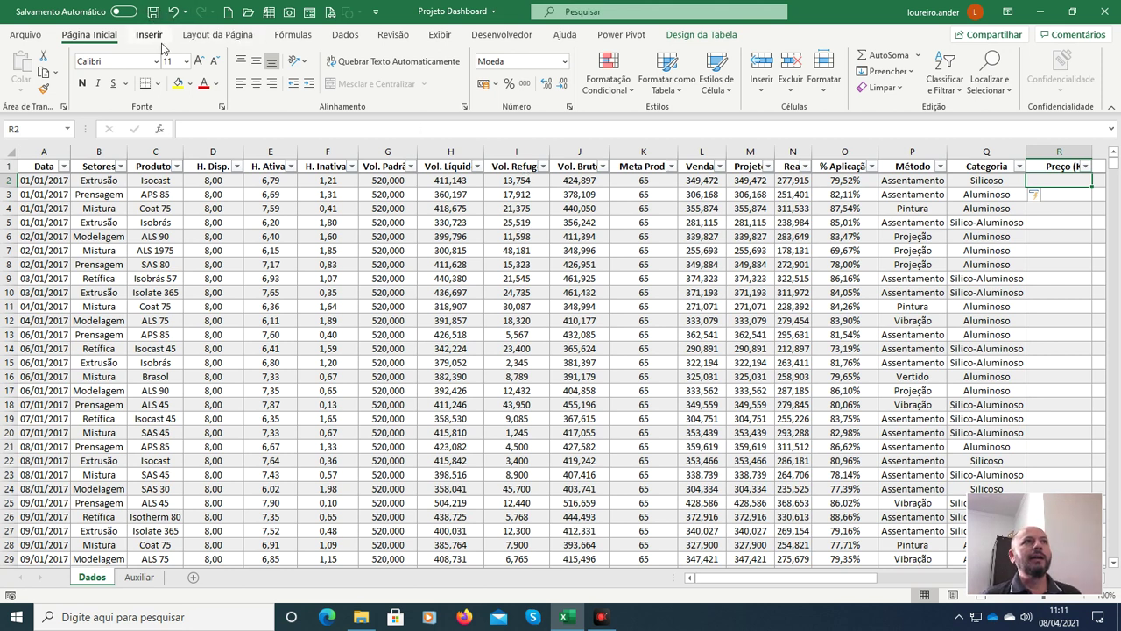
{"action": "key", "text": "ctrl+s"}
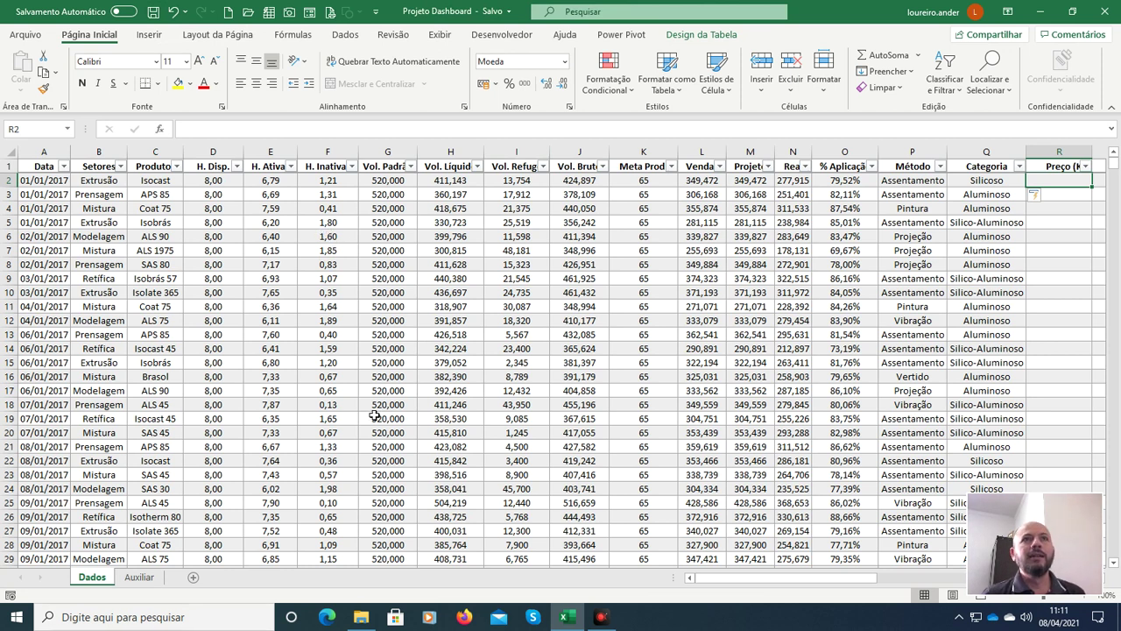
Step: On the Auxiliar sheet, name the Produto range H4:H23 of Informações Gerais de Vendas as ListaProdutos2
{"action": "left_click", "coordinate": [142, 576]}
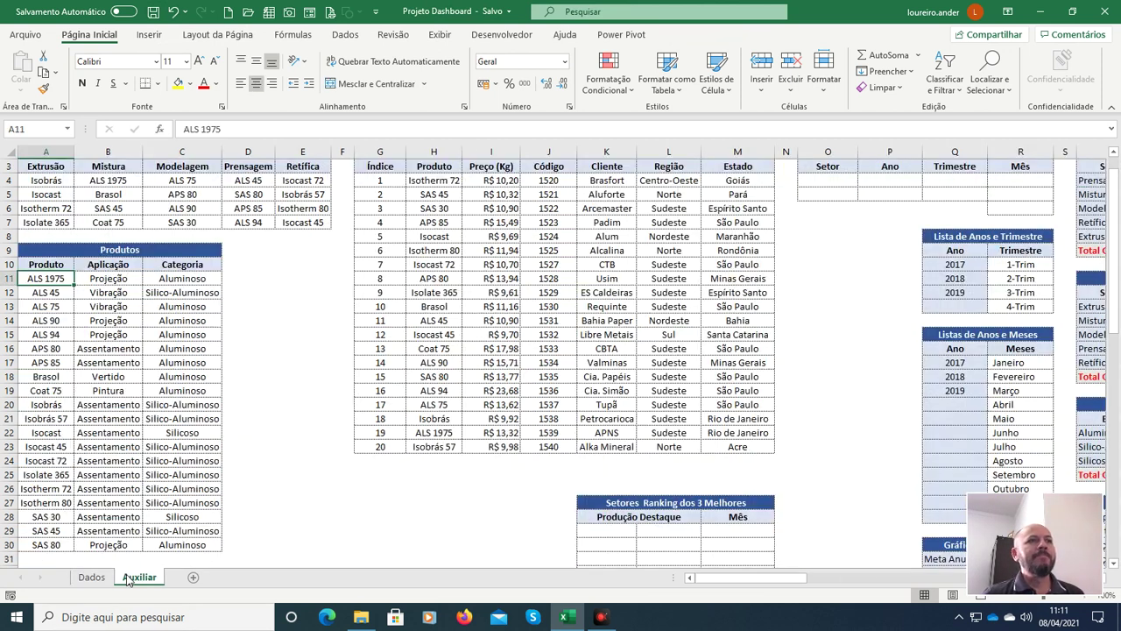
{"action": "scroll", "coordinate": [299, 421], "scroll_direction": "up", "scroll_amount": 1}
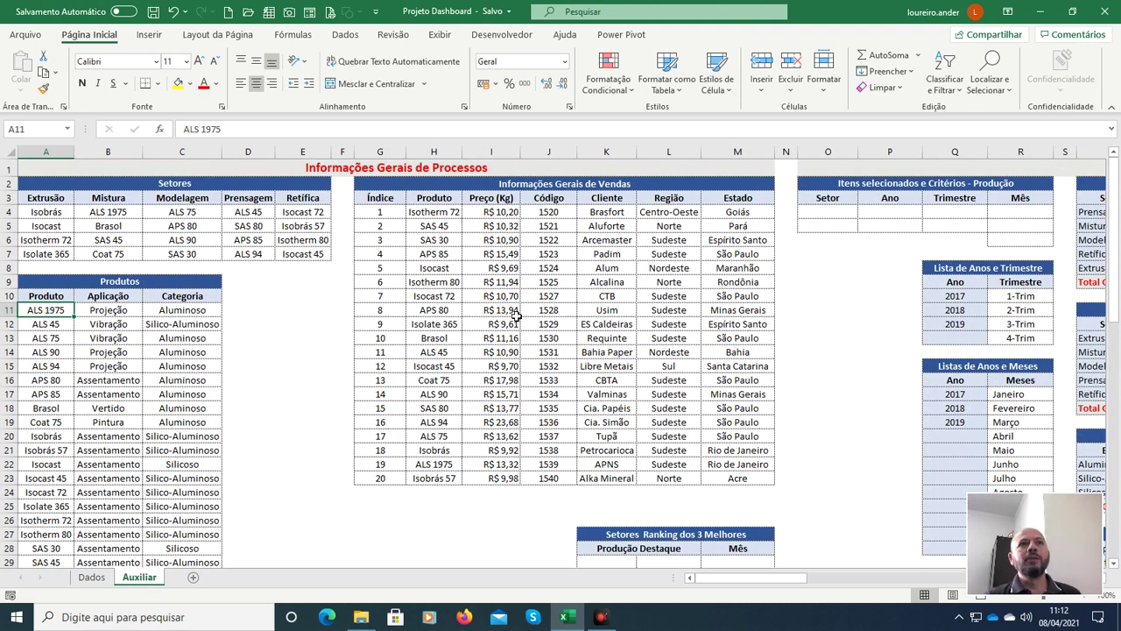
{"action": "left_click", "coordinate": [447, 215]}
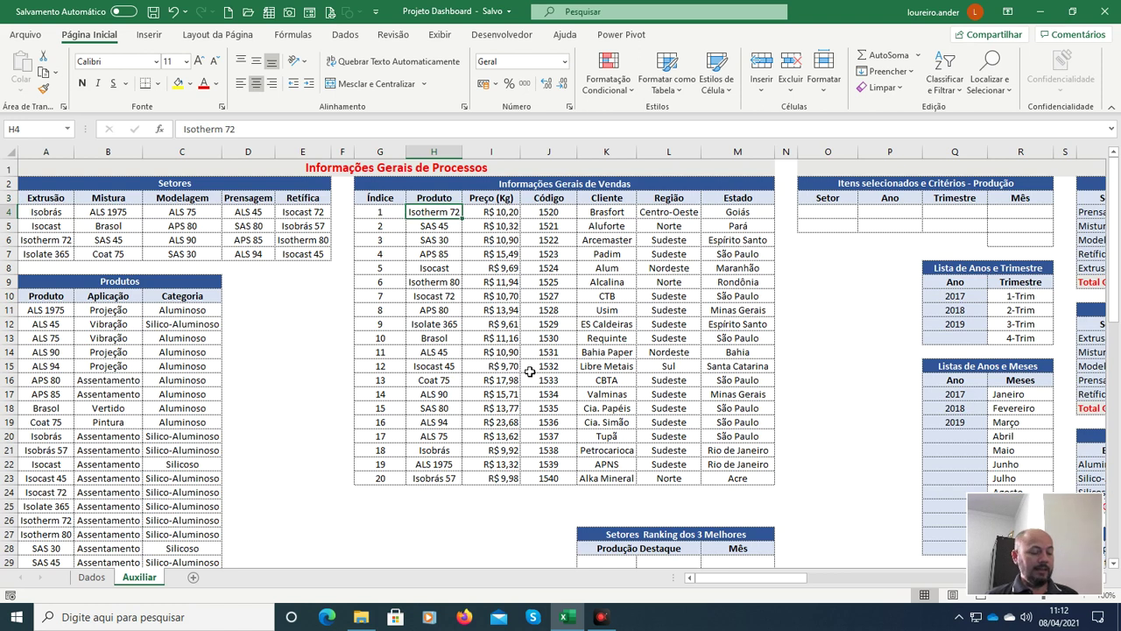
{"action": "key", "text": "shift+Down"}
{"action": "key", "text": "shift+Down"}
{"action": "key", "text": "shift+Down"}
{"action": "key", "text": "shift+Down"}
{"action": "key", "text": "shift+Down"}
{"action": "key", "text": "shift+Down"}
{"action": "key", "text": "shift+Down"}
{"action": "key", "text": "shift+Down"}
{"action": "key", "text": "shift+Down"}
{"action": "key", "text": "shift+Down"}
{"action": "key", "text": "shift+Down"}
{"action": "key", "text": "shift+Down"}
{"action": "key", "text": "shift+Down"}
{"action": "key", "text": "shift+Down"}
{"action": "key", "text": "shift+Down"}
{"action": "key", "text": "shift+Down"}
{"action": "key", "text": "shift+Down"}
{"action": "key", "text": "shift+Down"}
{"action": "key", "text": "shift+Down"}
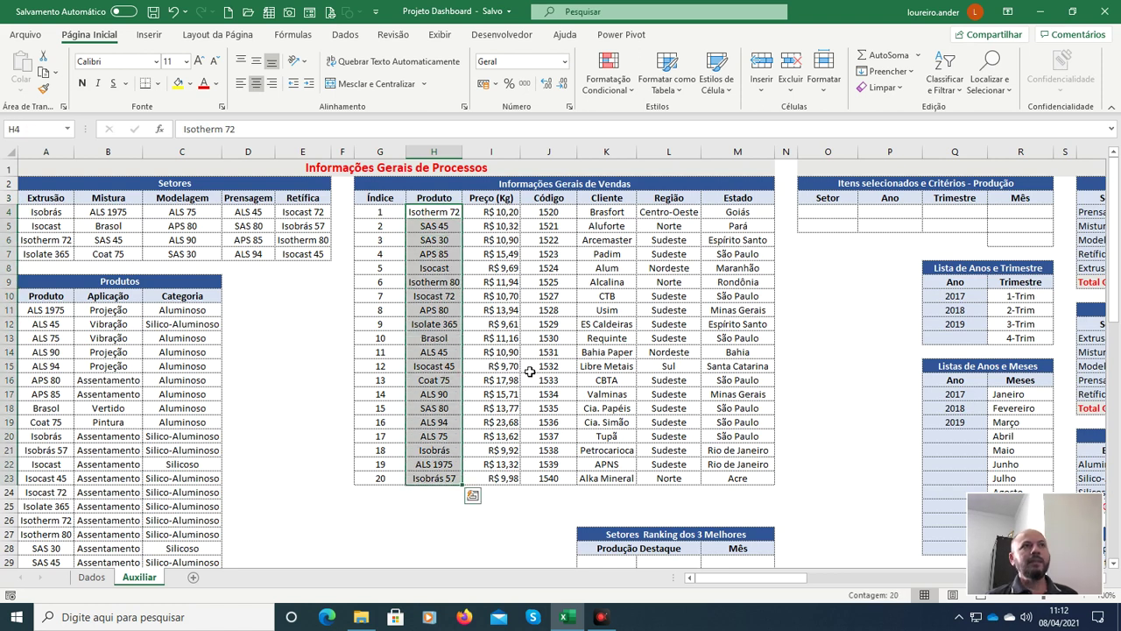
{"action": "left_click", "coordinate": [37, 136]}
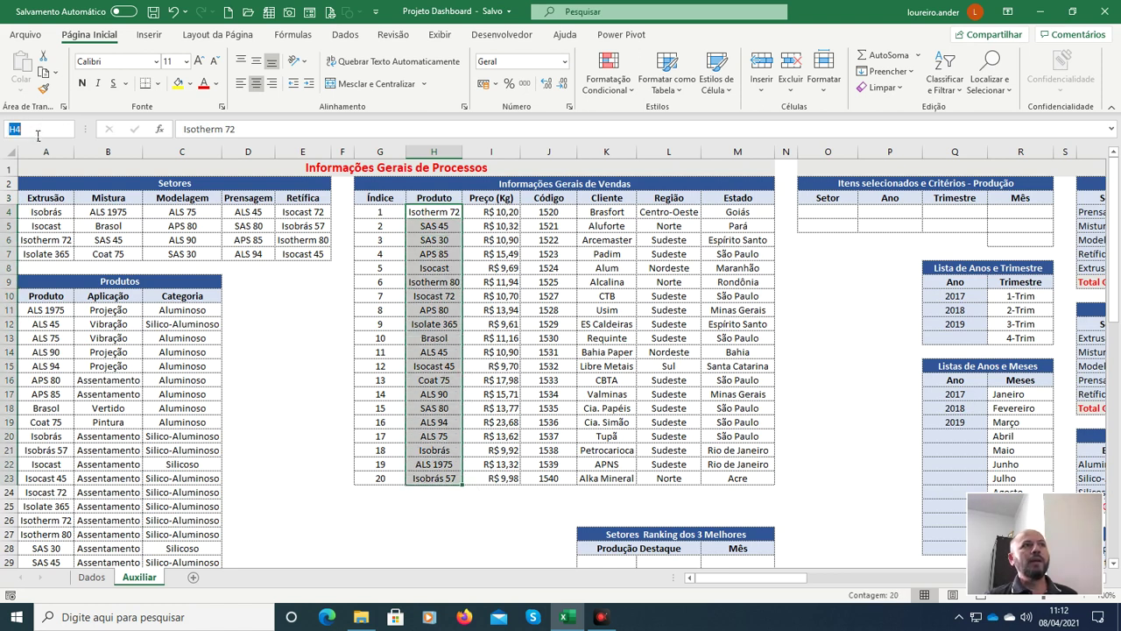
{"action": "type", "text": "Lis"}
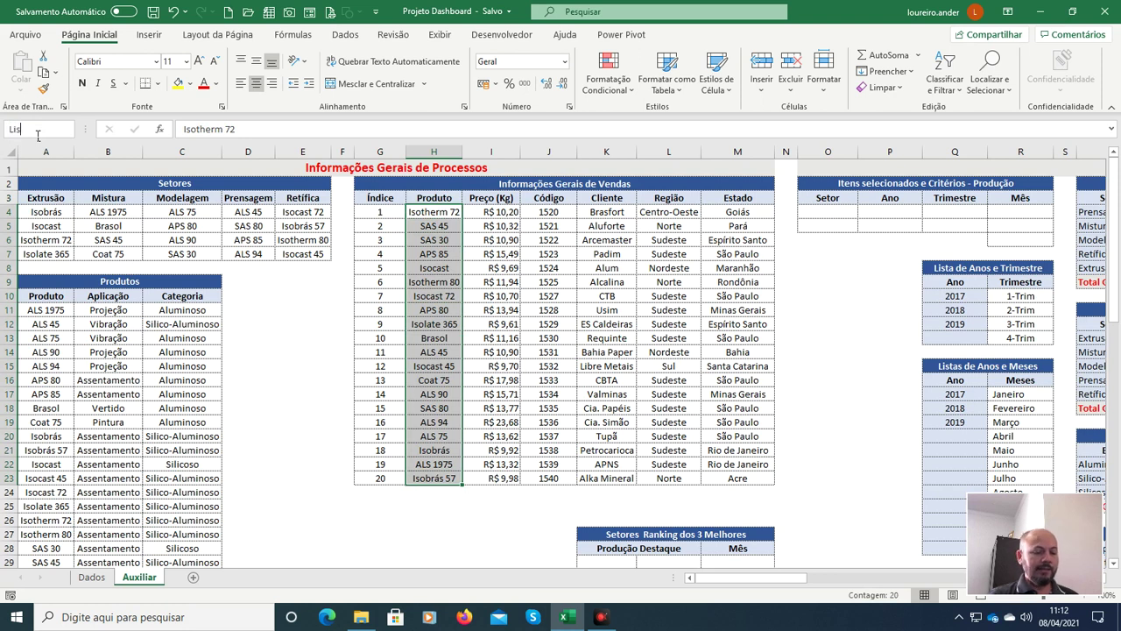
{"action": "type", "text": "taProd"}
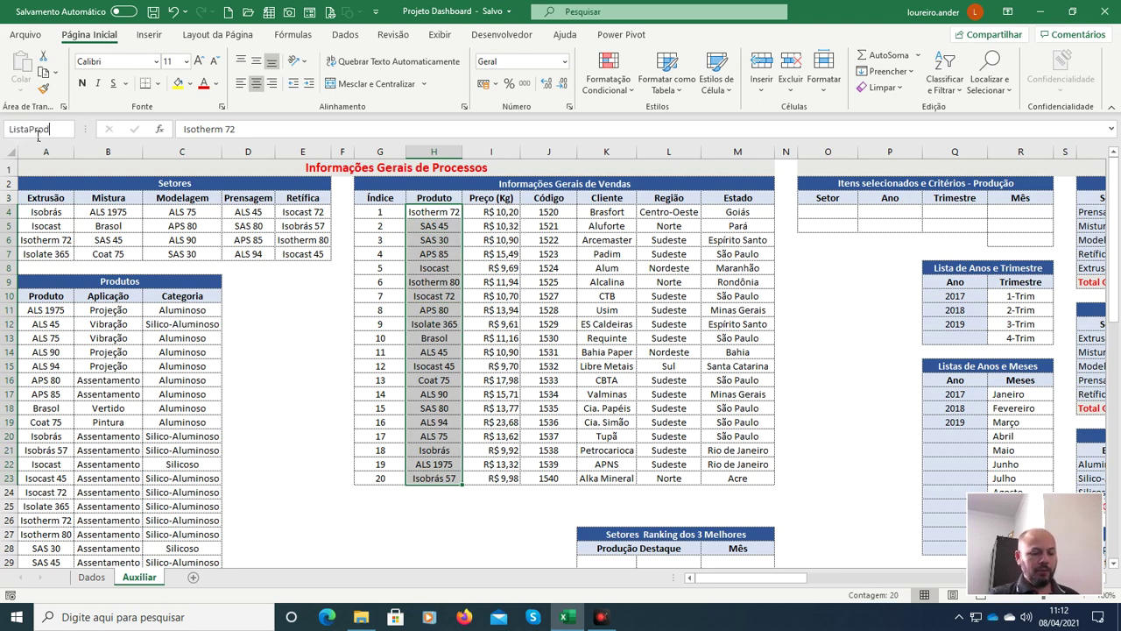
{"action": "type", "text": "utos2"}
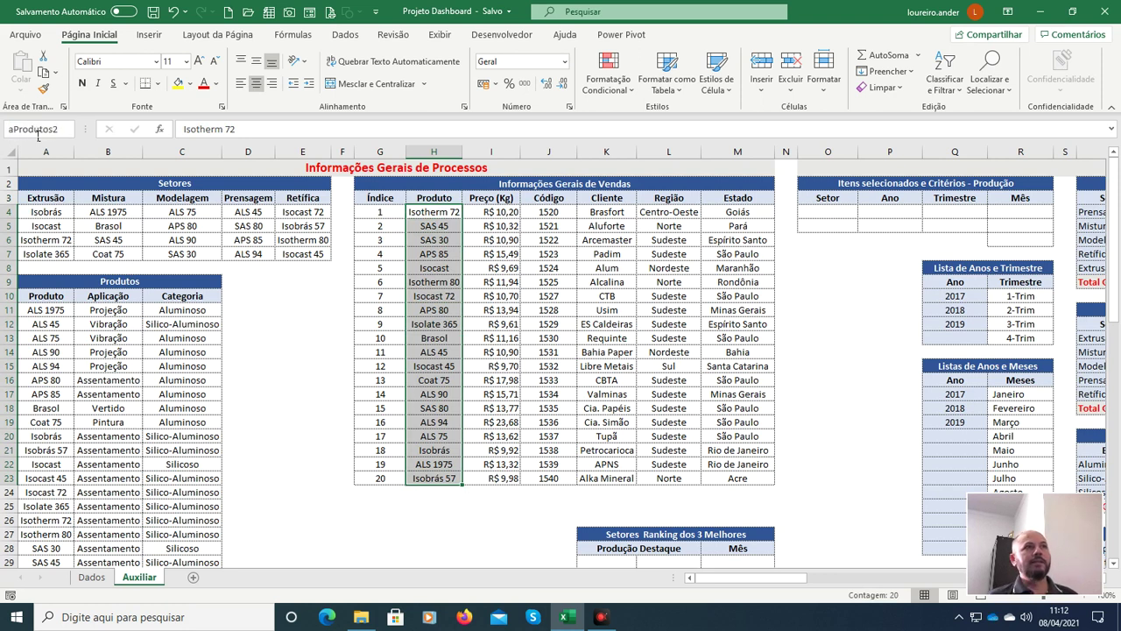
{"action": "key", "text": "Return"}
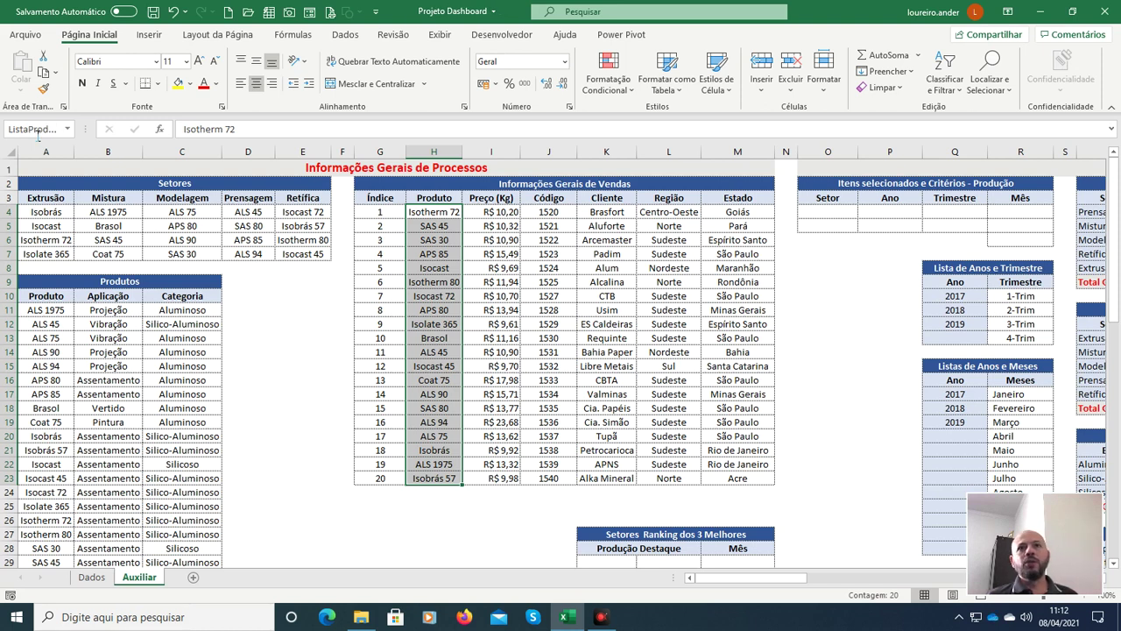
Step: Name the Preço (Kg) range I4:I23 of Informações Gerais de Vendas as ListaPreço
{"action": "key", "text": "Right"}
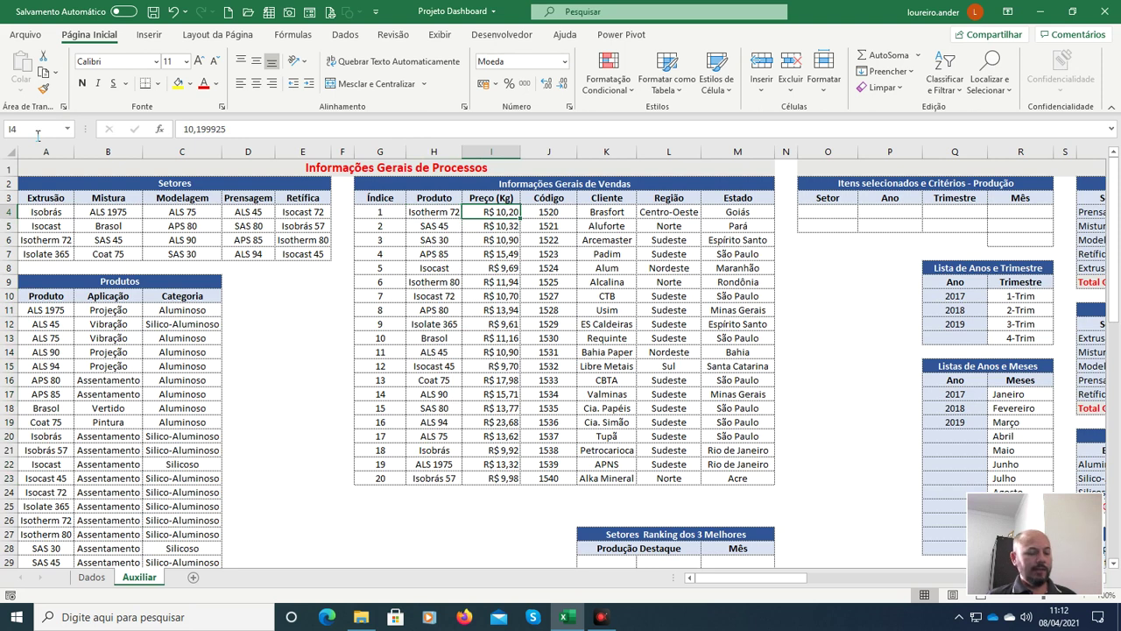
{"action": "key", "text": "shift+Down"}
{"action": "key", "text": "shift+Down"}
{"action": "key", "text": "shift+Down"}
{"action": "key", "text": "shift+Down"}
{"action": "key", "text": "shift+Down"}
{"action": "key", "text": "shift+Down"}
{"action": "key", "text": "shift+Down"}
{"action": "key", "text": "shift+Down"}
{"action": "key", "text": "shift+Down"}
{"action": "key", "text": "shift+Down"}
{"action": "key", "text": "shift+Down"}
{"action": "key", "text": "shift+Down"}
{"action": "key", "text": "shift+Down"}
{"action": "key", "text": "shift+Down"}
{"action": "key", "text": "shift+Down"}
{"action": "key", "text": "shift+Down"}
{"action": "key", "text": "shift+Down"}
{"action": "key", "text": "shift+Down"}
{"action": "key", "text": "shift+Down"}
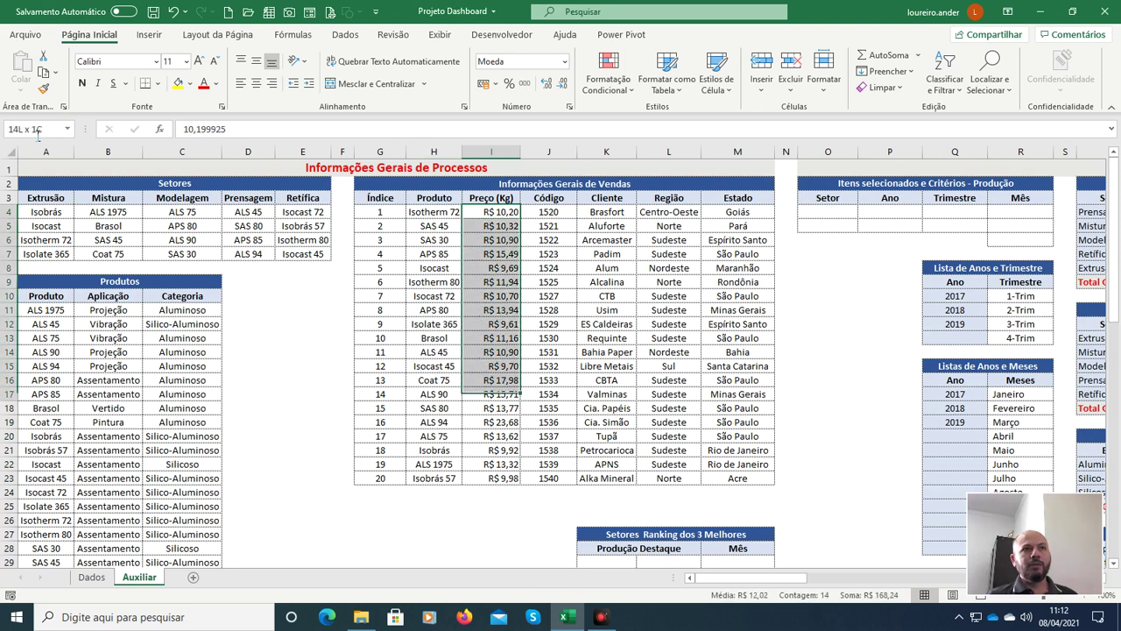
{"action": "left_click", "coordinate": [34, 134]}
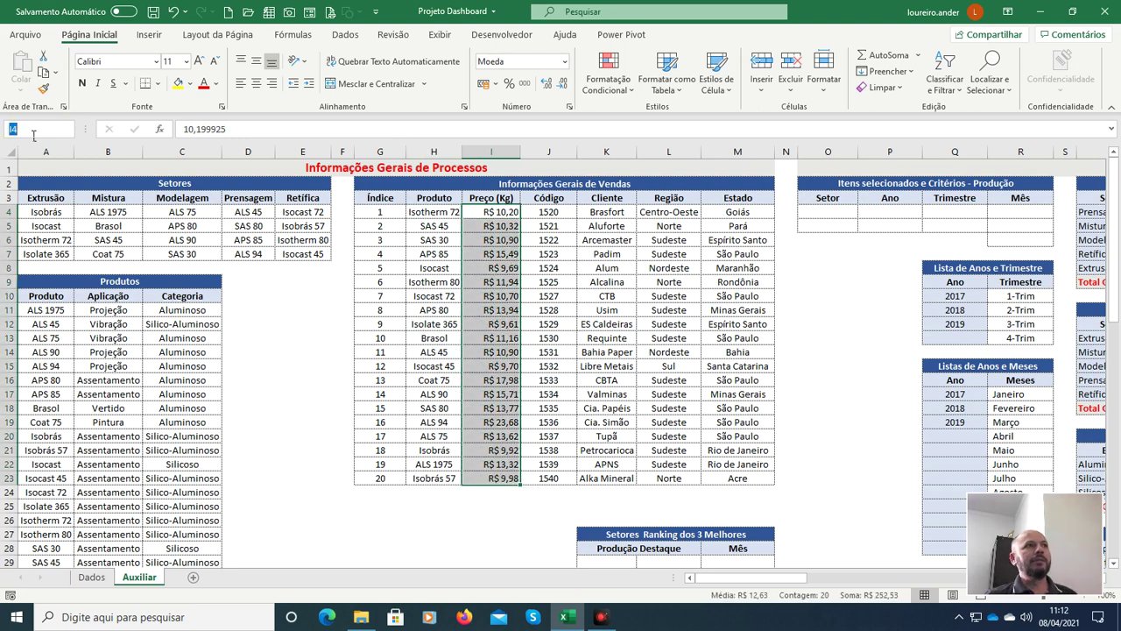
{"action": "type", "text": "Lista"}
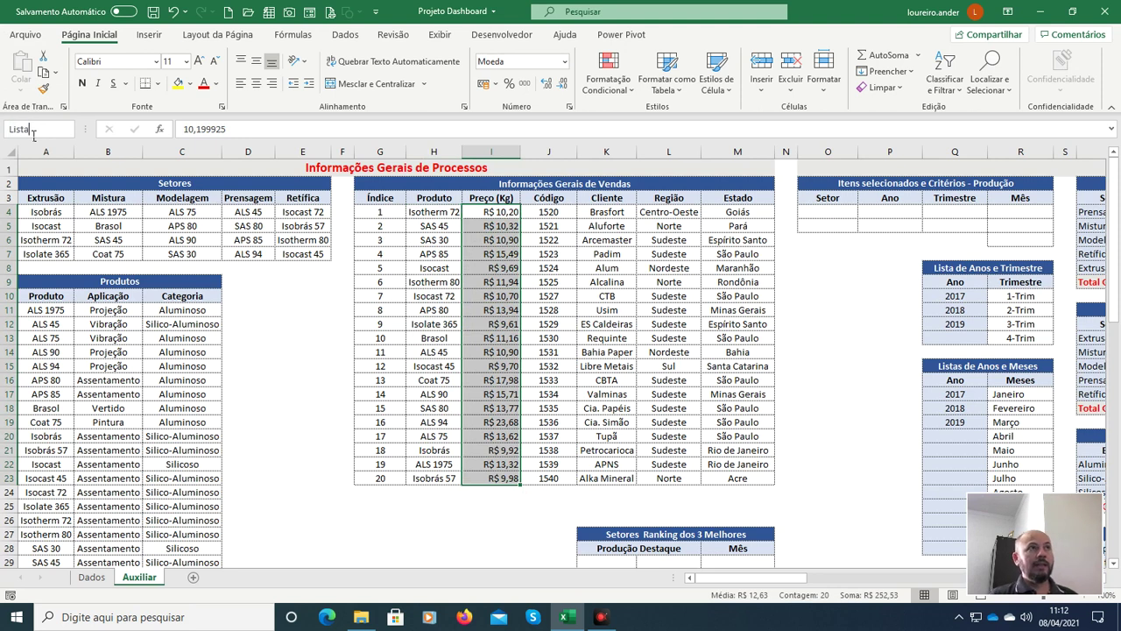
{"action": "type", "text": "Preço"}
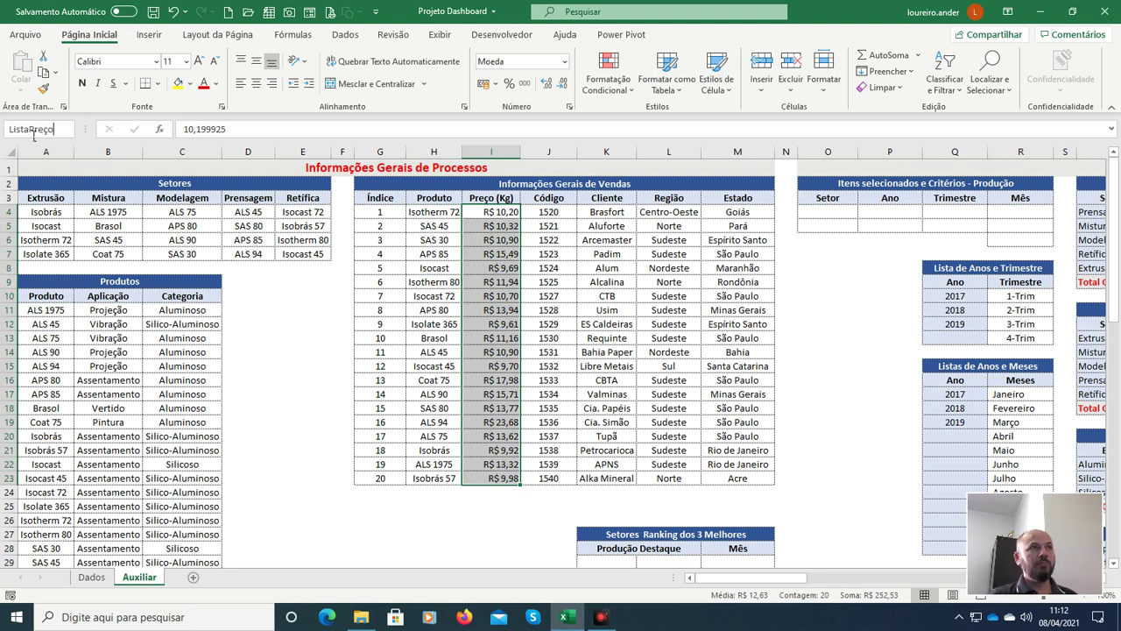
{"action": "key", "text": "Return"}
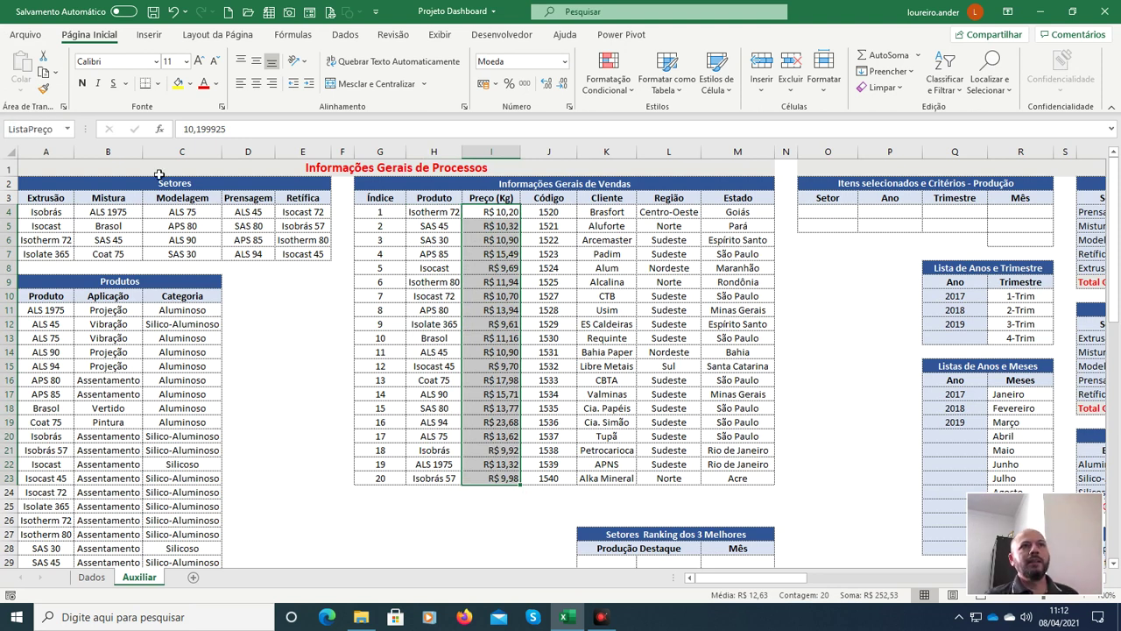
Step: Name the Código range J4:J23 of Informações Gerais de Vendas as LisCodCliente
{"action": "left_click", "coordinate": [567, 217]}
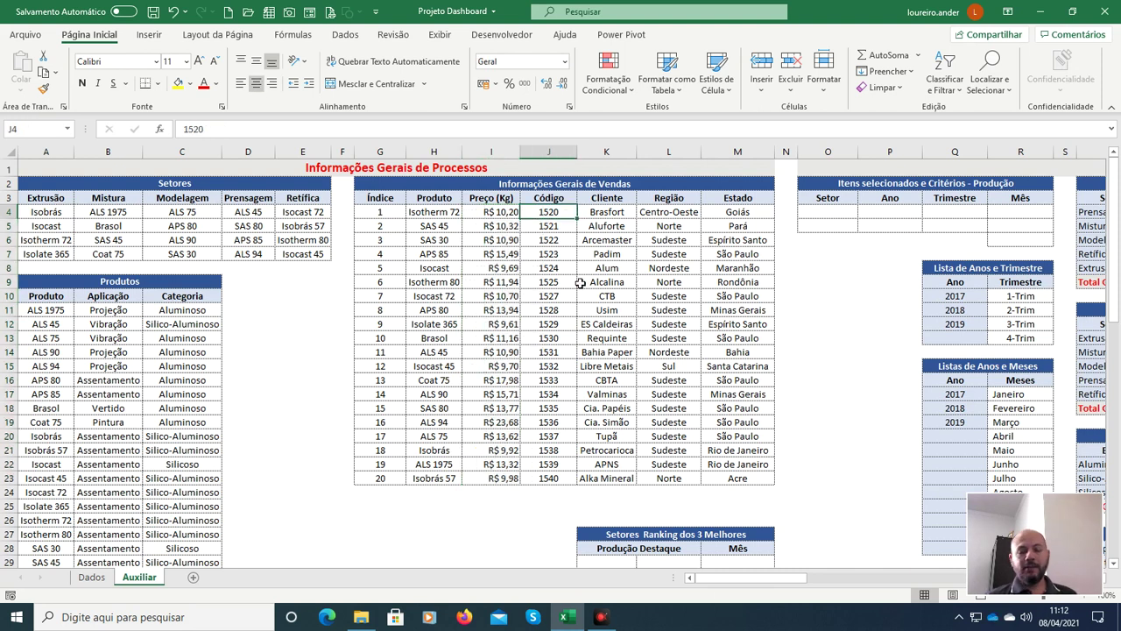
{"action": "key", "text": "Right"}
{"action": "key", "text": "Left"}
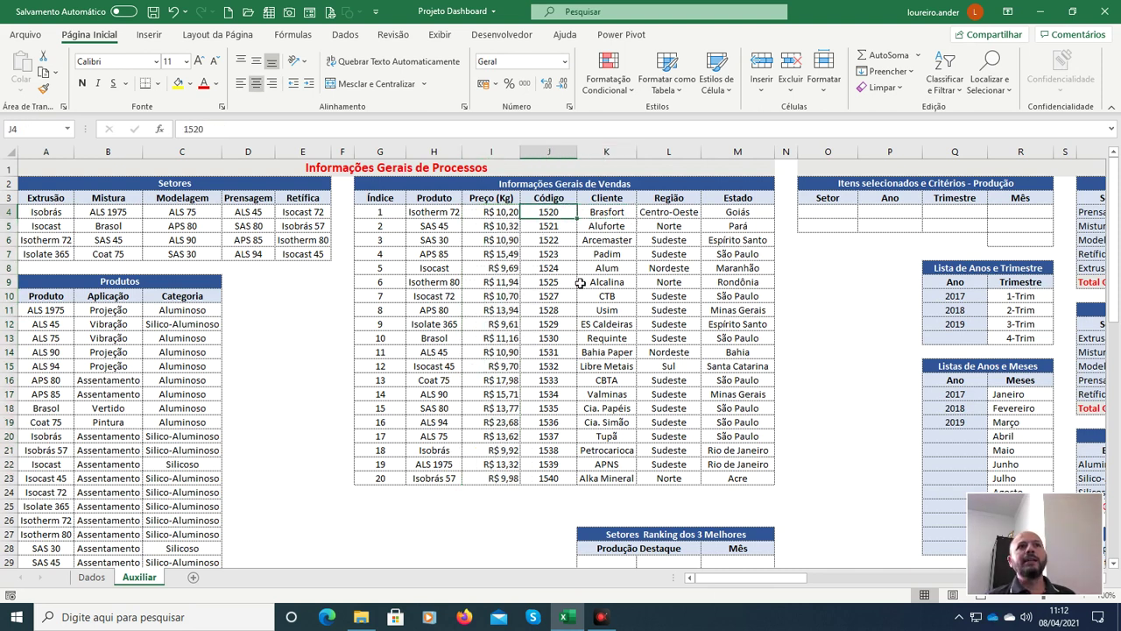
{"action": "key", "text": "Right"}
{"action": "key", "text": "Left"}
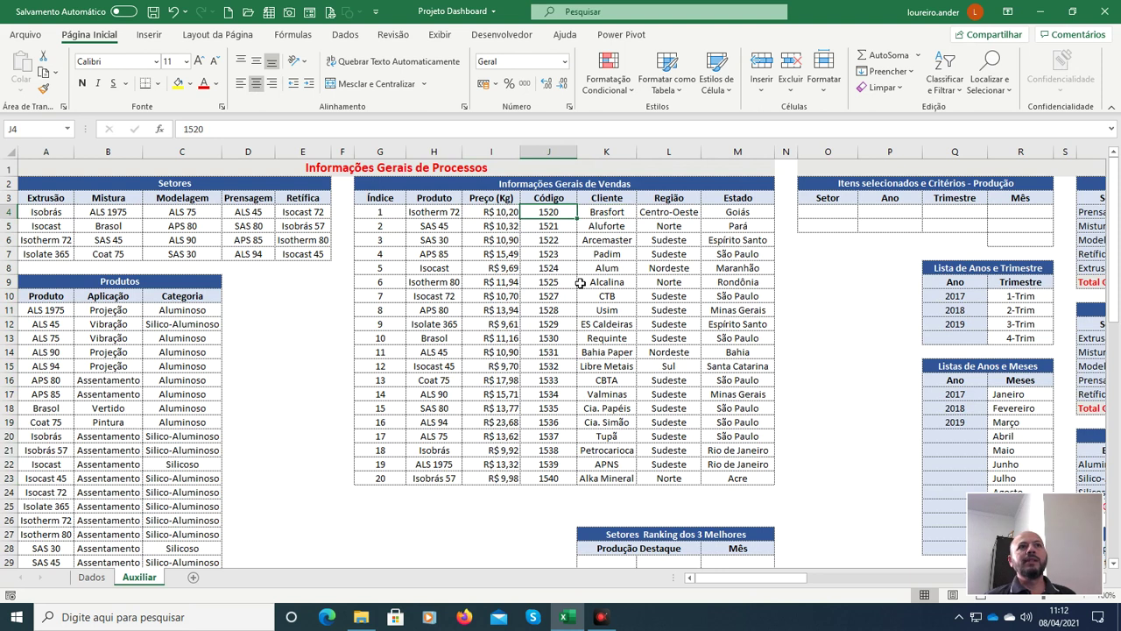
{"action": "key", "text": "Right"}
{"action": "key", "text": "Left"}
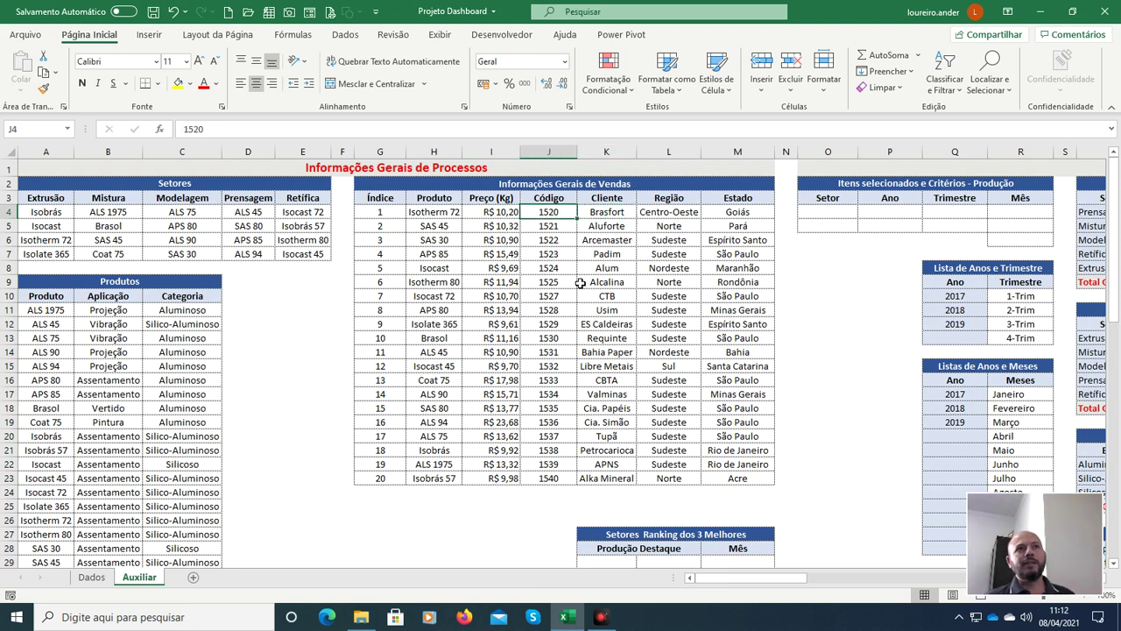
{"action": "key", "text": "ctrl+shift+Down"}
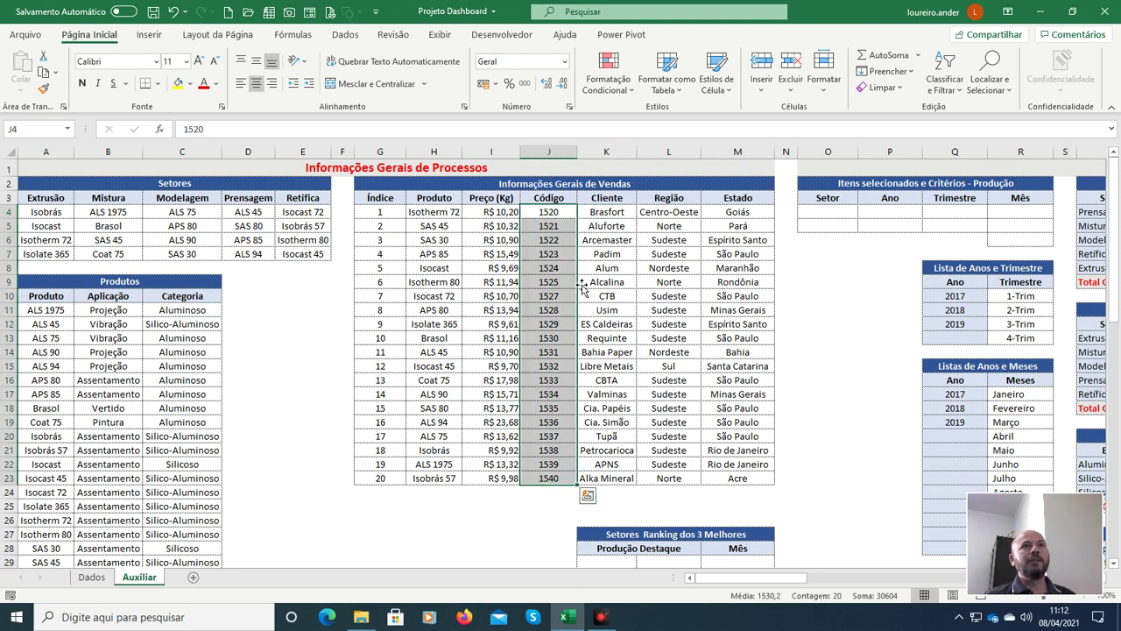
{"action": "left_click", "coordinate": [31, 133]}
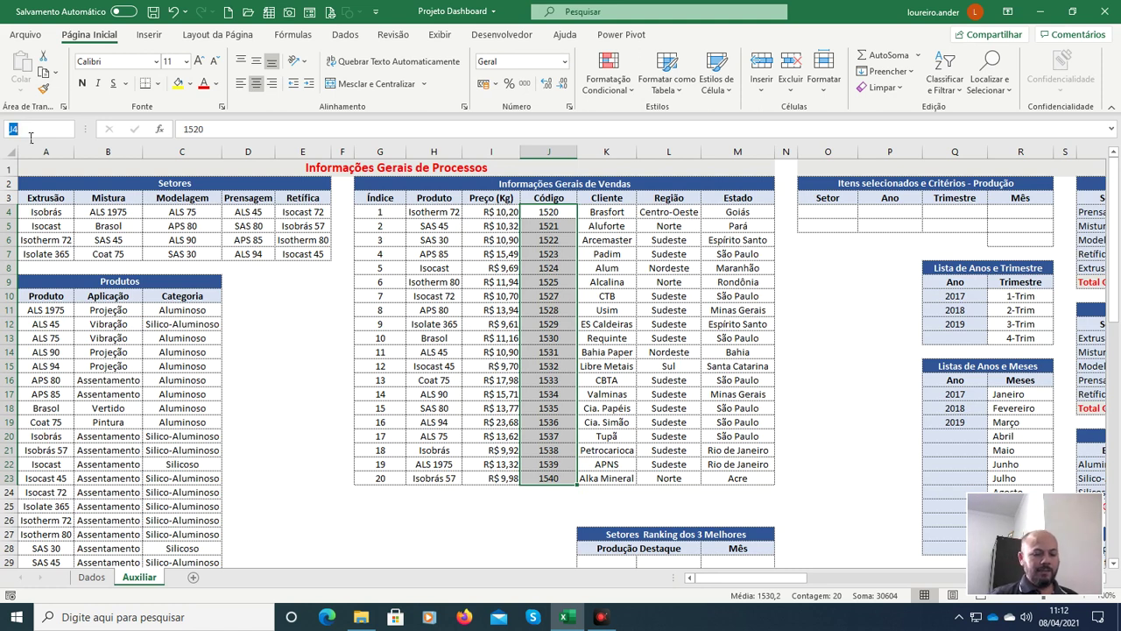
{"action": "type", "text": "LisCod"}
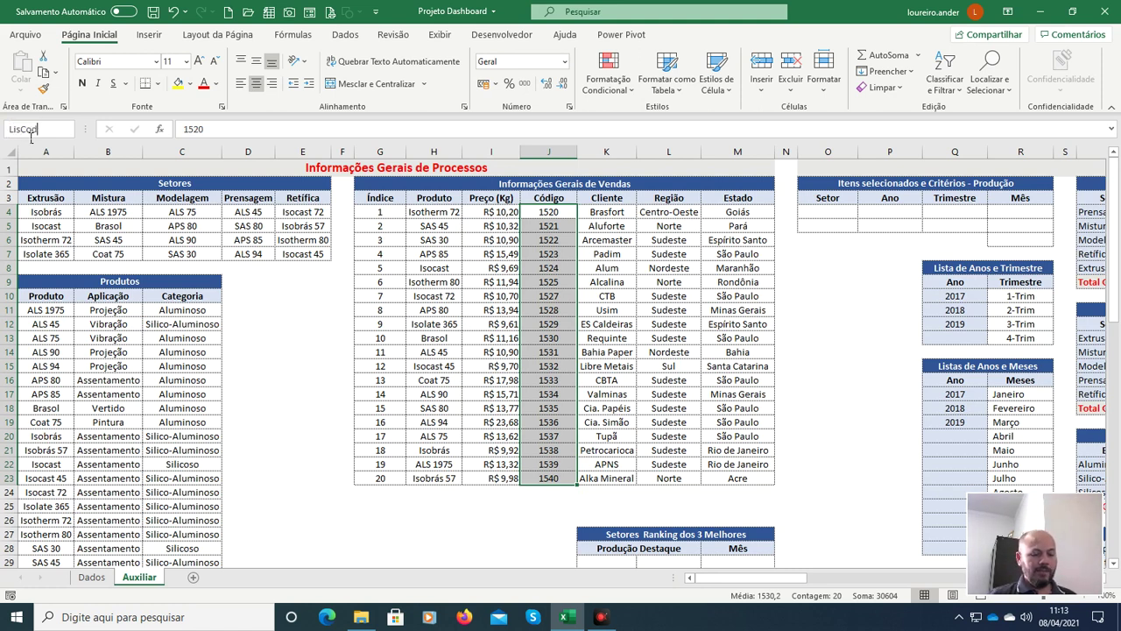
{"action": "type", "text": "Cliente"}
{"action": "key", "text": "Home"}
{"action": "key", "text": "Delete"}
{"action": "key", "text": "Delete"}
{"action": "key", "text": "Delete"}
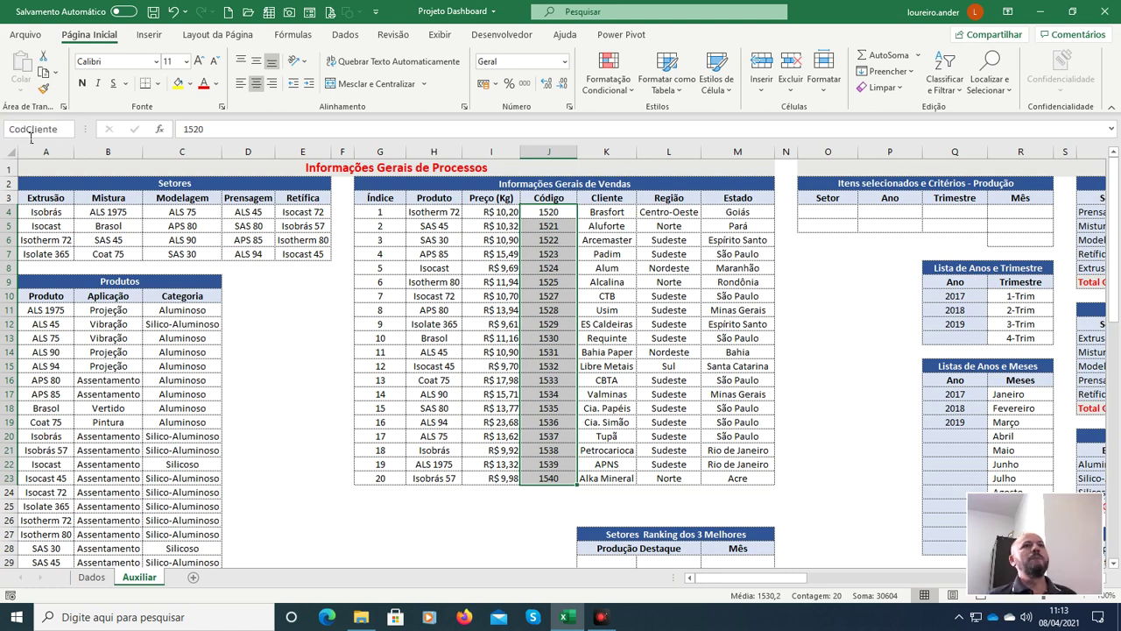
{"action": "type", "text": "Lis"}
{"action": "key", "text": "Return"}
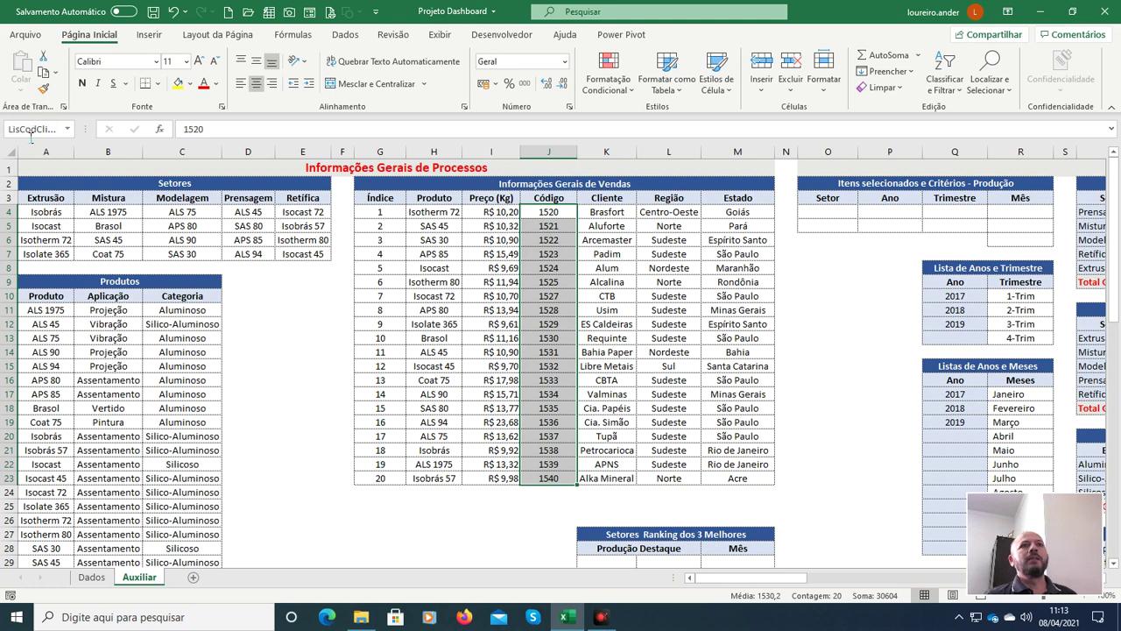
Step: Name the Cliente range K4:K23 of Informações Gerais de Vendas as ListaClientes
{"action": "left_click", "coordinate": [627, 219]}
{"action": "key", "text": "ctrl+shift+Down"}
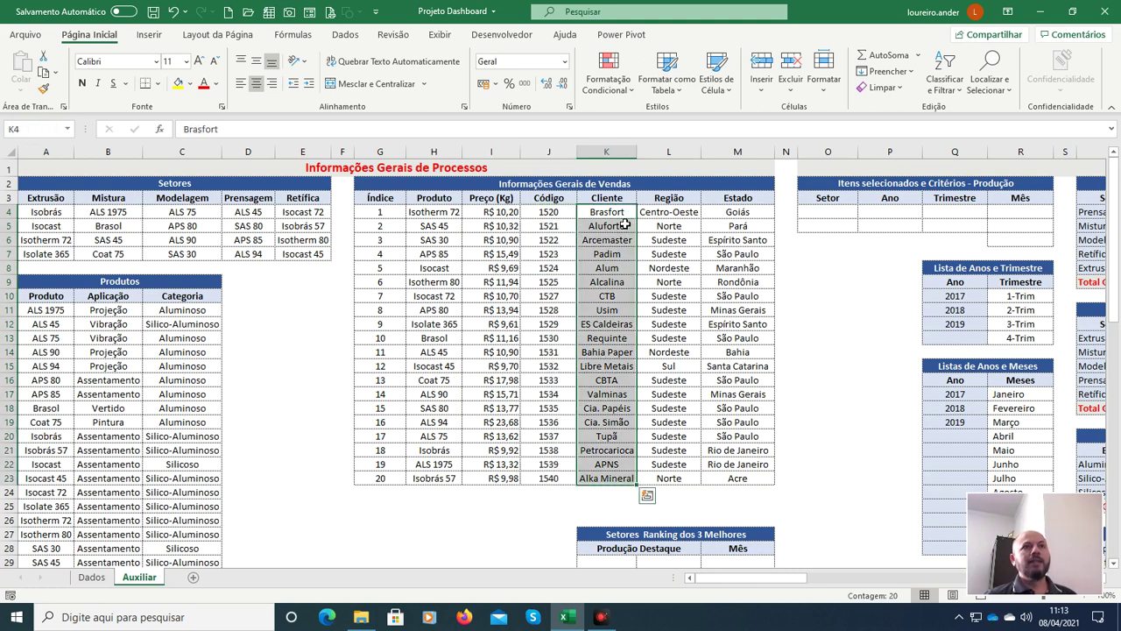
{"action": "left_click", "coordinate": [33, 129]}
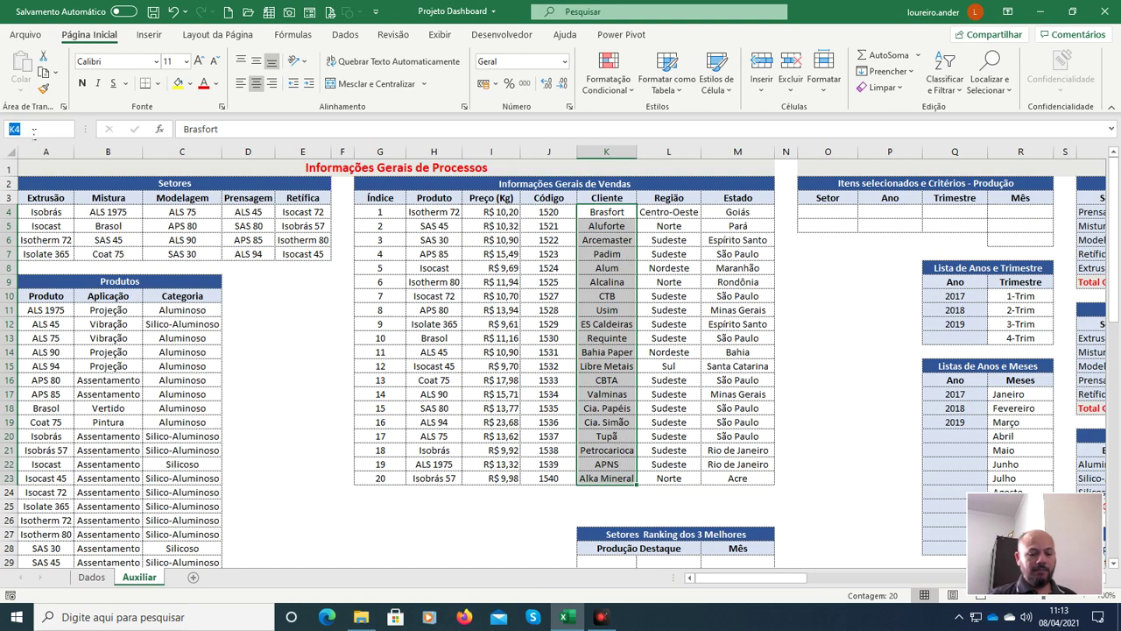
{"action": "type", "text": "ListaClientes"}
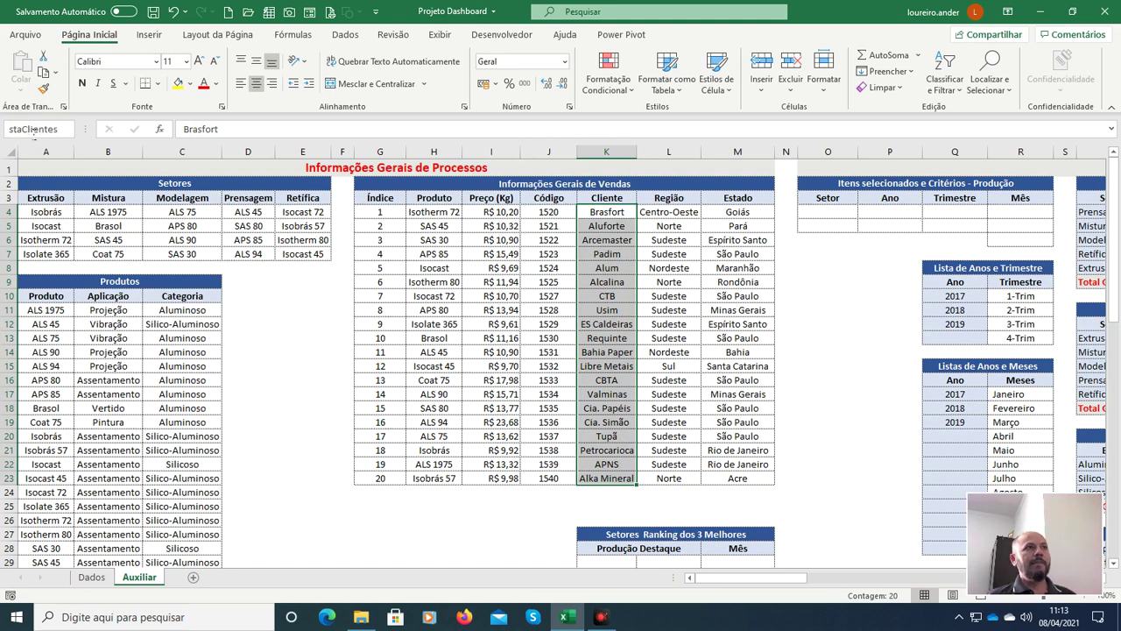
{"action": "key", "text": "Return"}
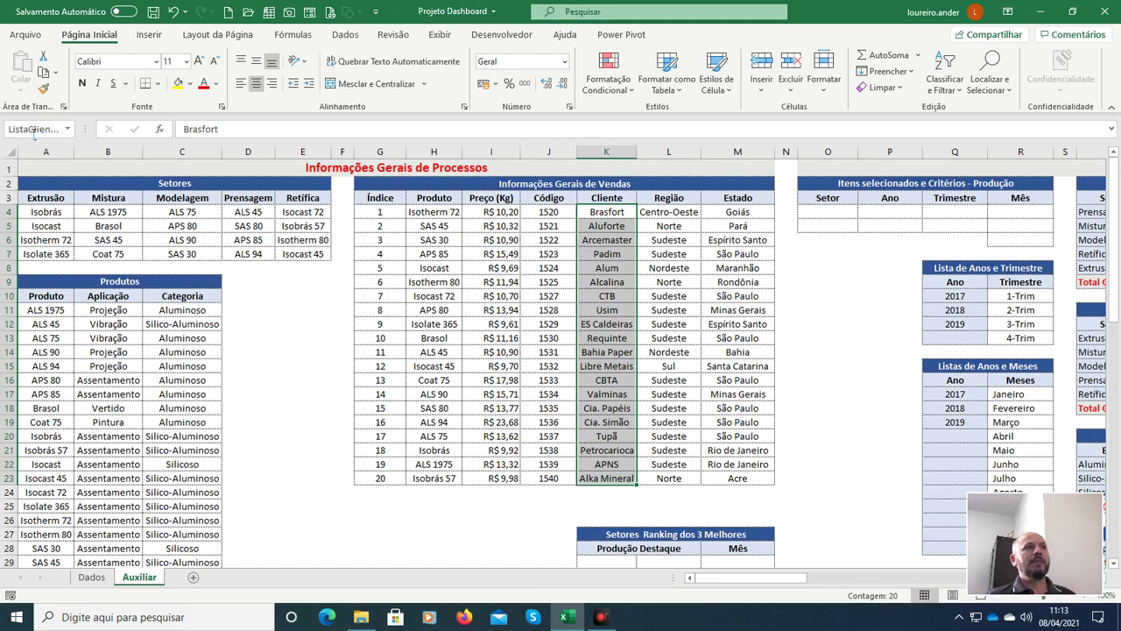
Step: Name the Região range L4:L23 of Informações Gerais de Vendas as ListaRegião
{"action": "left_click", "coordinate": [664, 213]}
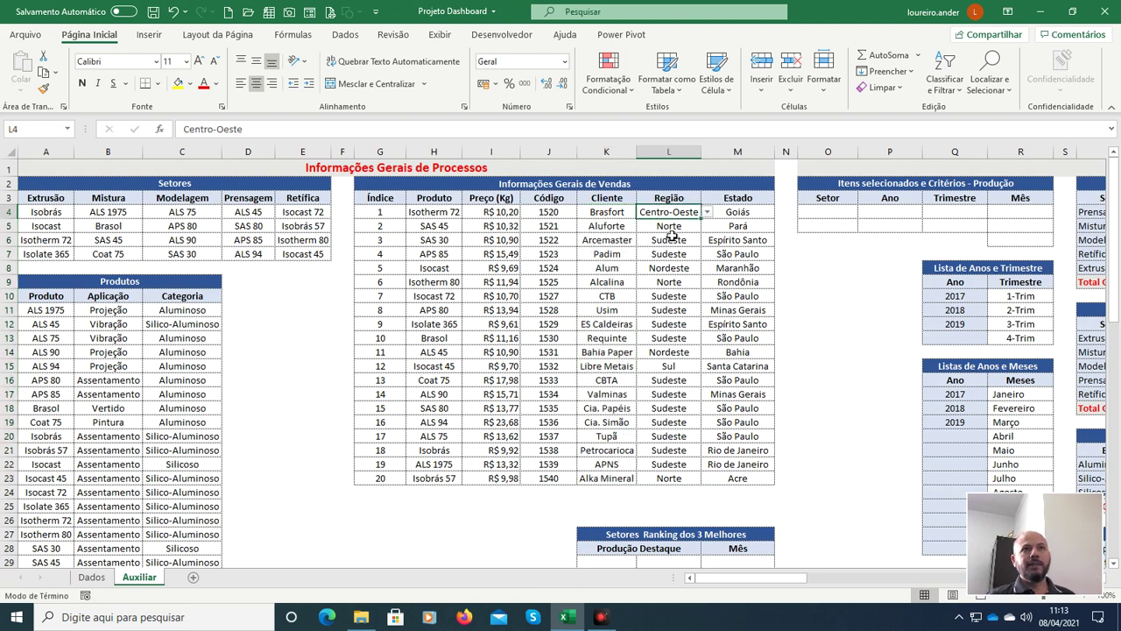
{"action": "key", "text": "ctrl+shift+Down"}
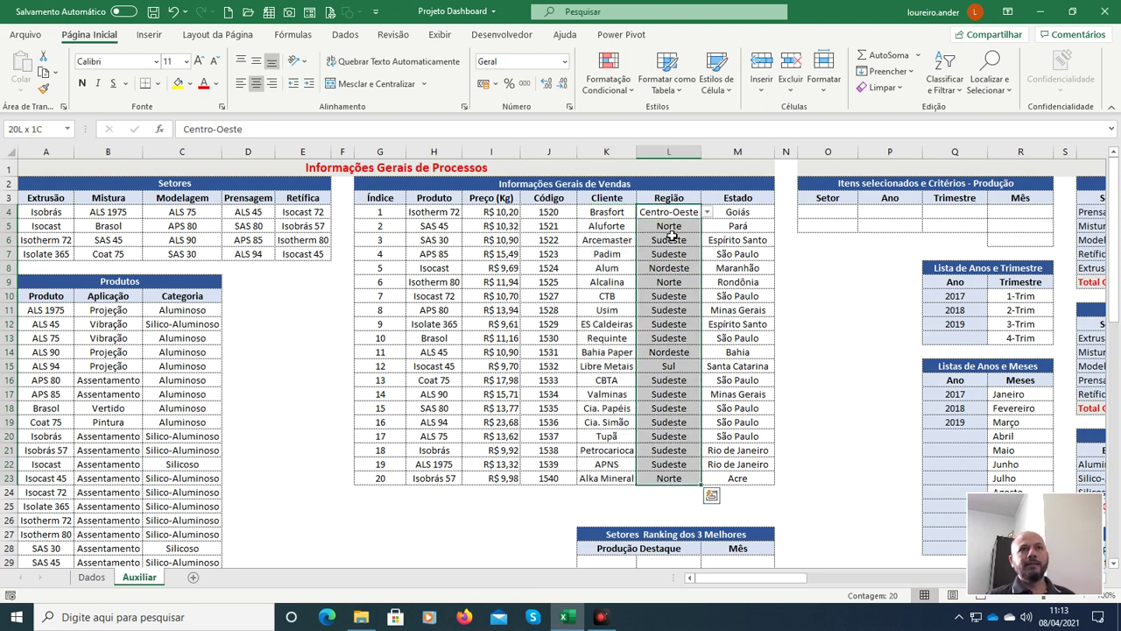
{"action": "left_click", "coordinate": [29, 131]}
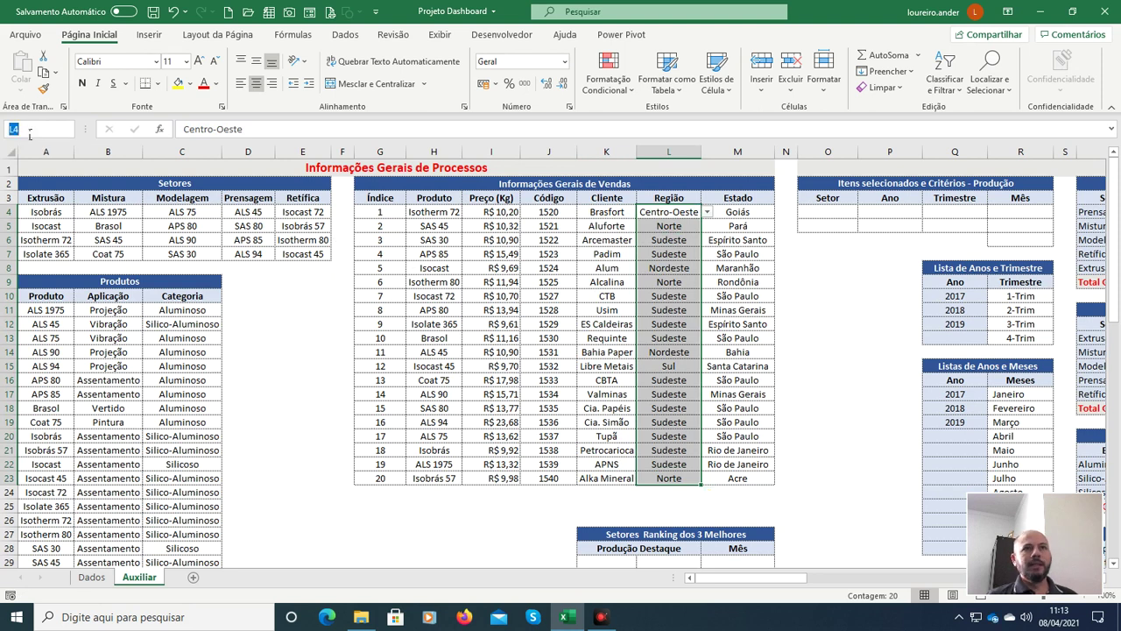
{"action": "type", "text": "Lista"}
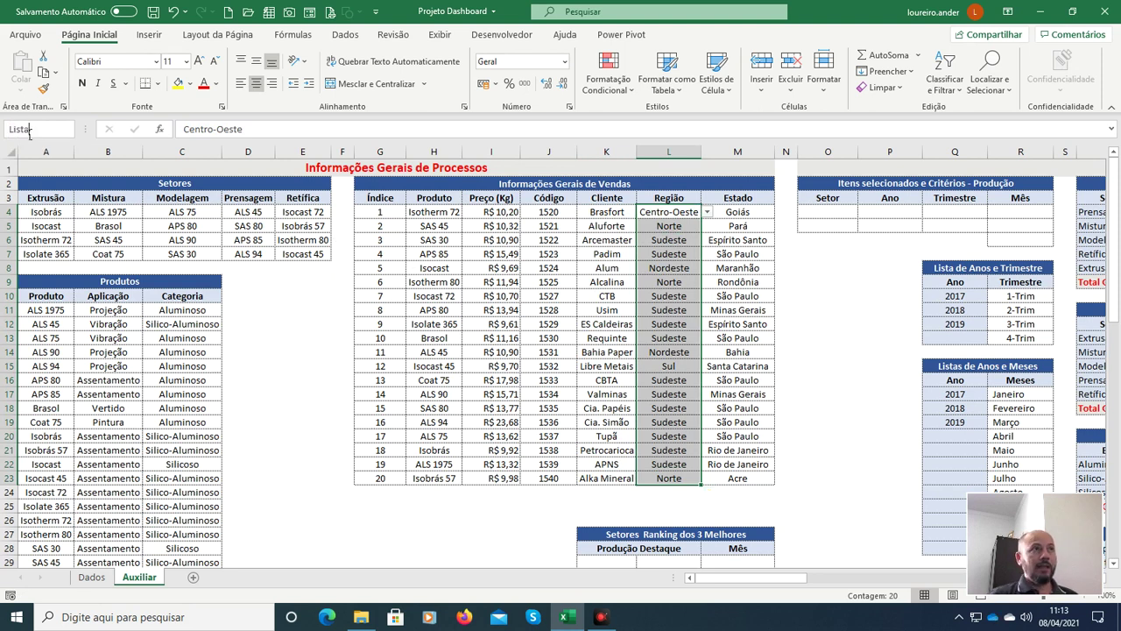
{"action": "type", "text": "Região"}
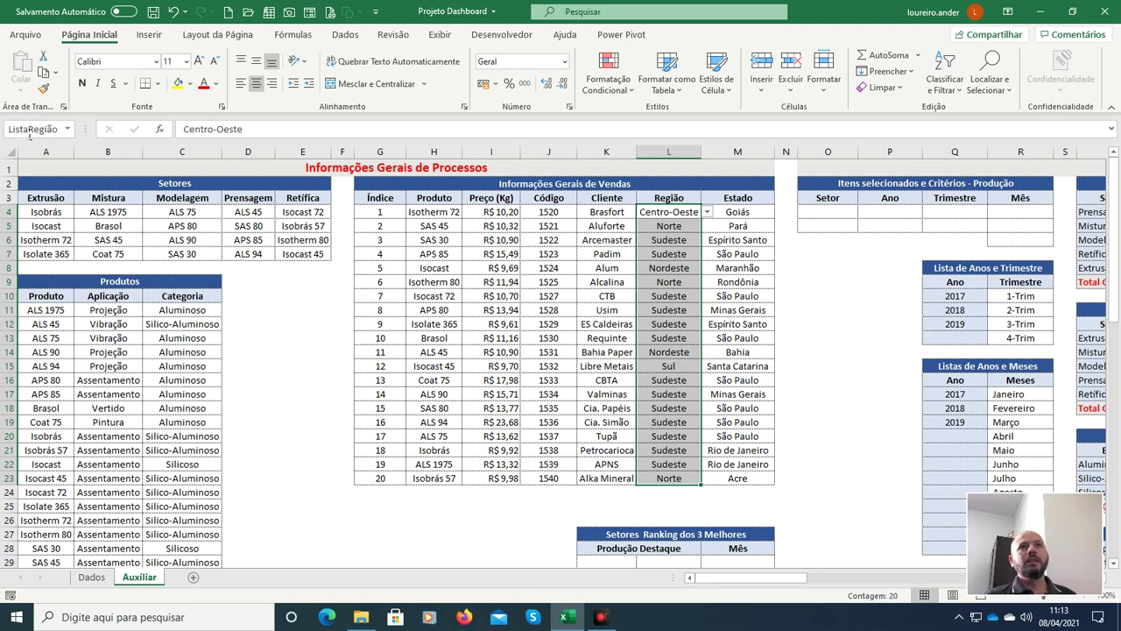
{"action": "key", "text": "Return"}
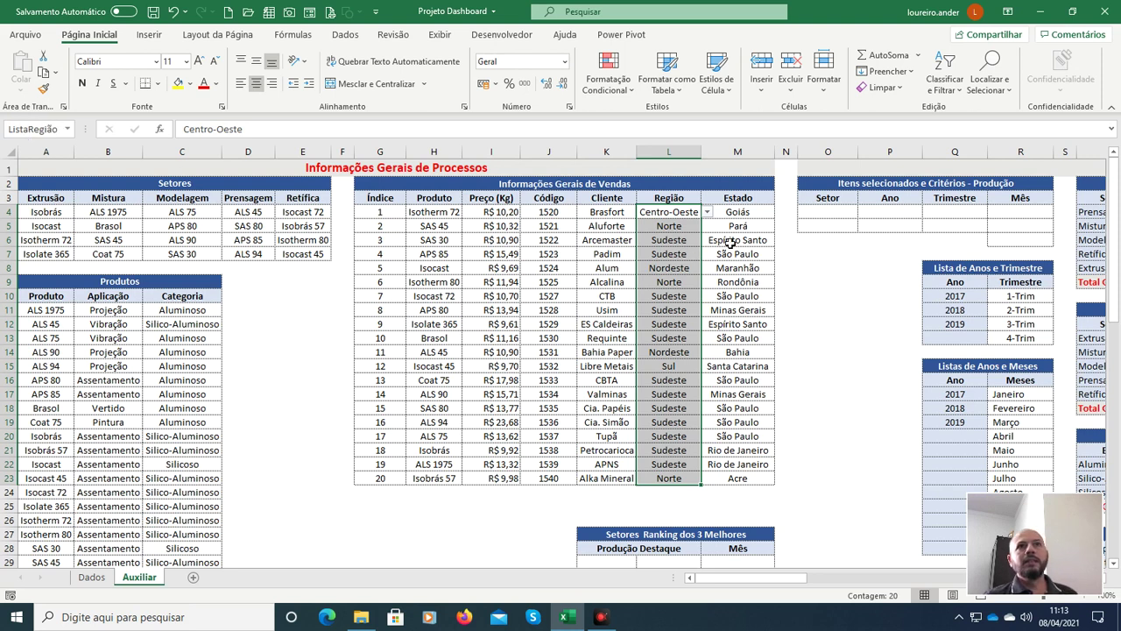
Step: Name the Estado range M4:M23 of Informações Gerais de Vendas as ListaEstado, then deselect it by selecting H4
{"action": "left_click", "coordinate": [751, 218]}
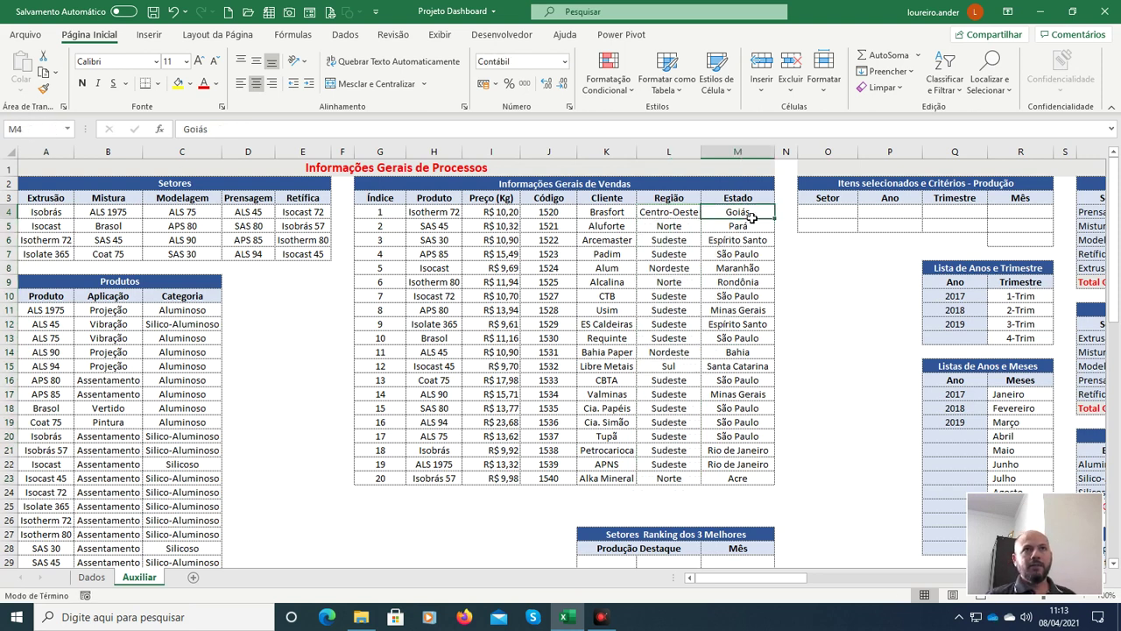
{"action": "key", "text": "ctrl+shift+Down"}
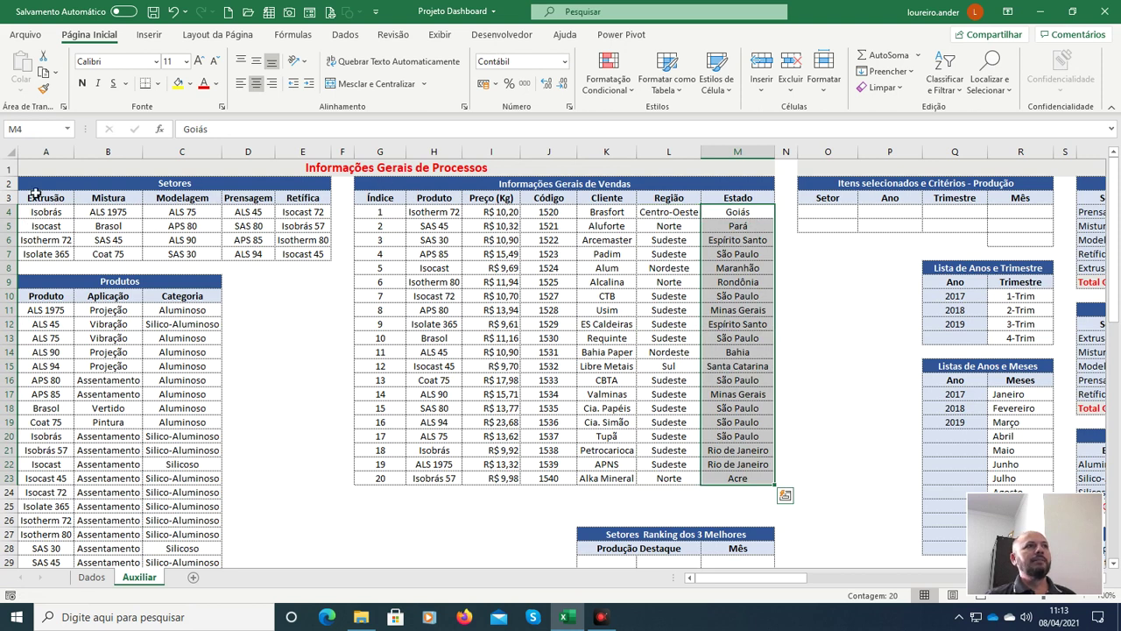
{"action": "left_click", "coordinate": [39, 133]}
{"action": "type", "text": "Li"}
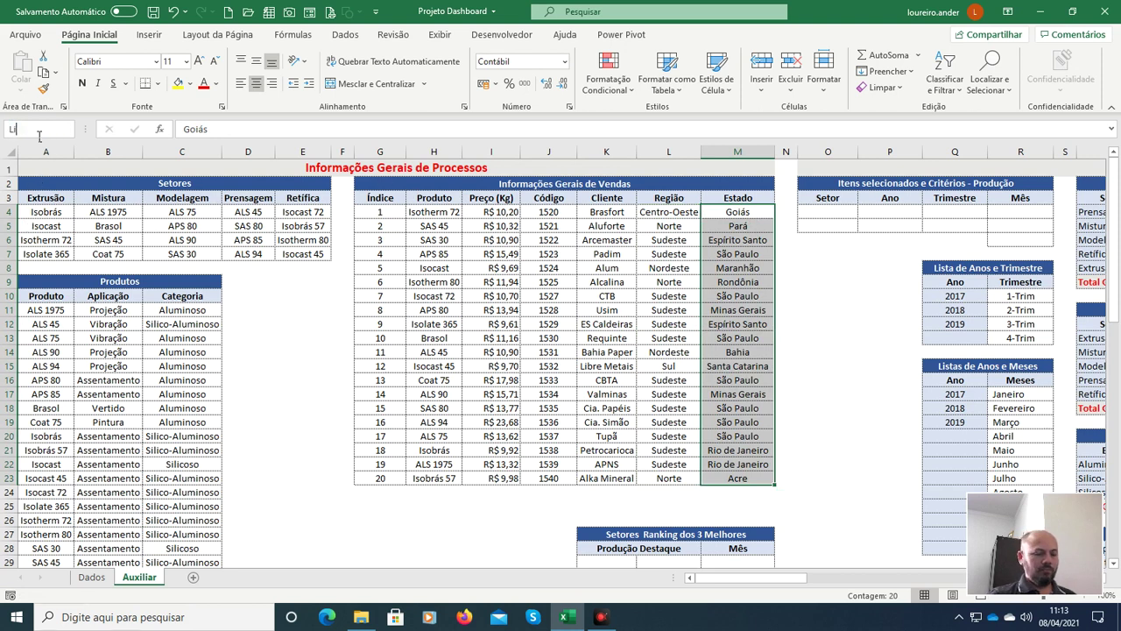
{"action": "type", "text": "staEstado"}
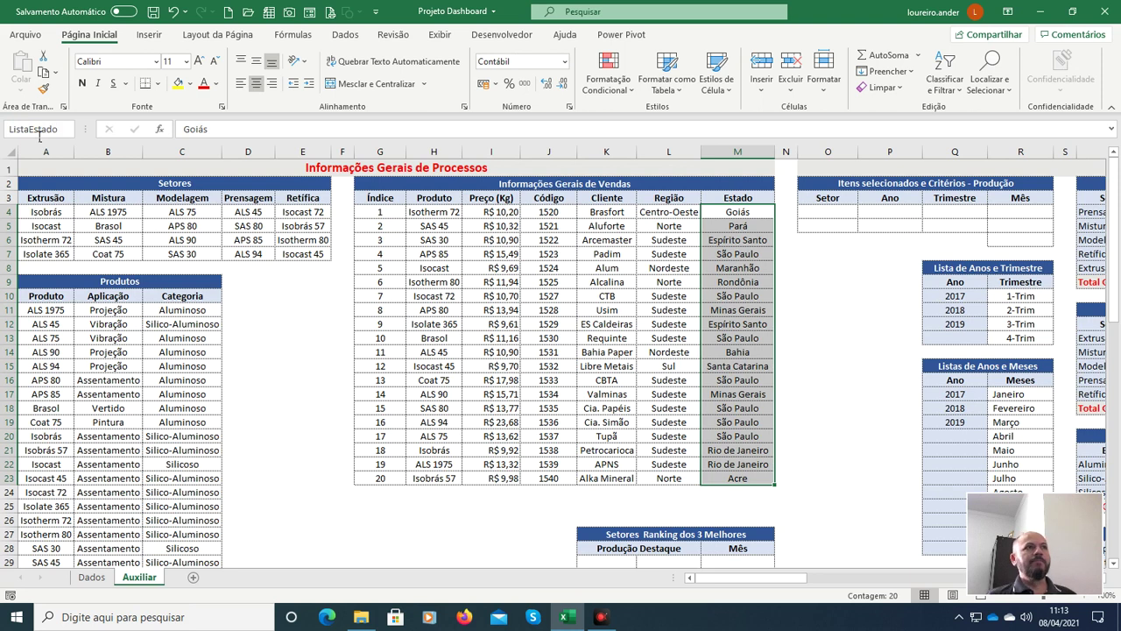
{"action": "key", "text": "Return"}
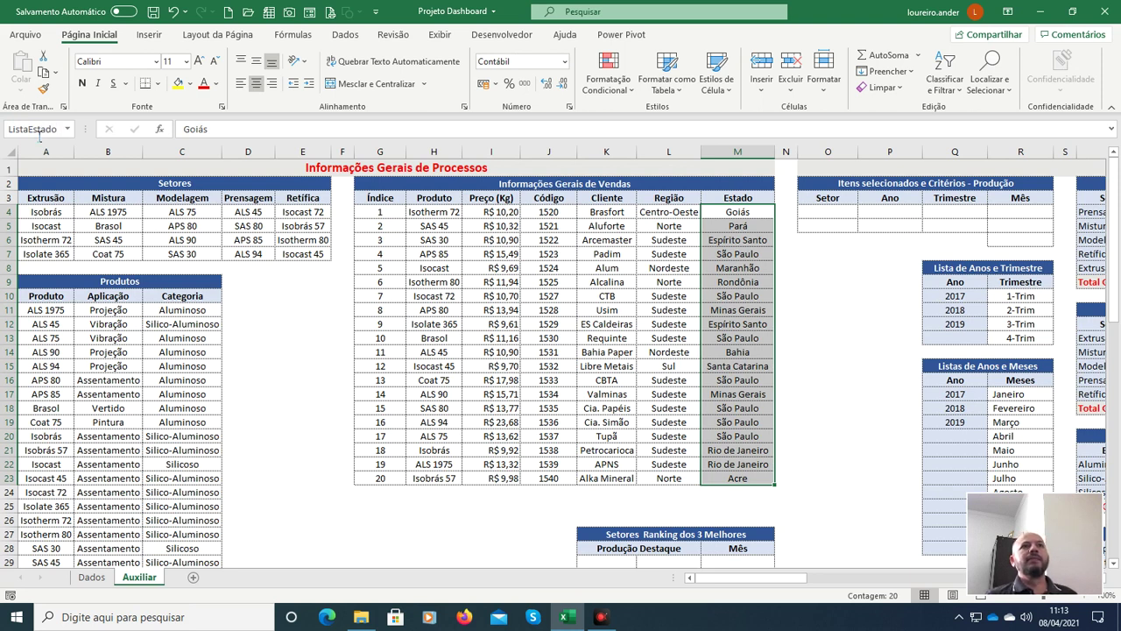
{"action": "left_click", "coordinate": [433, 213]}
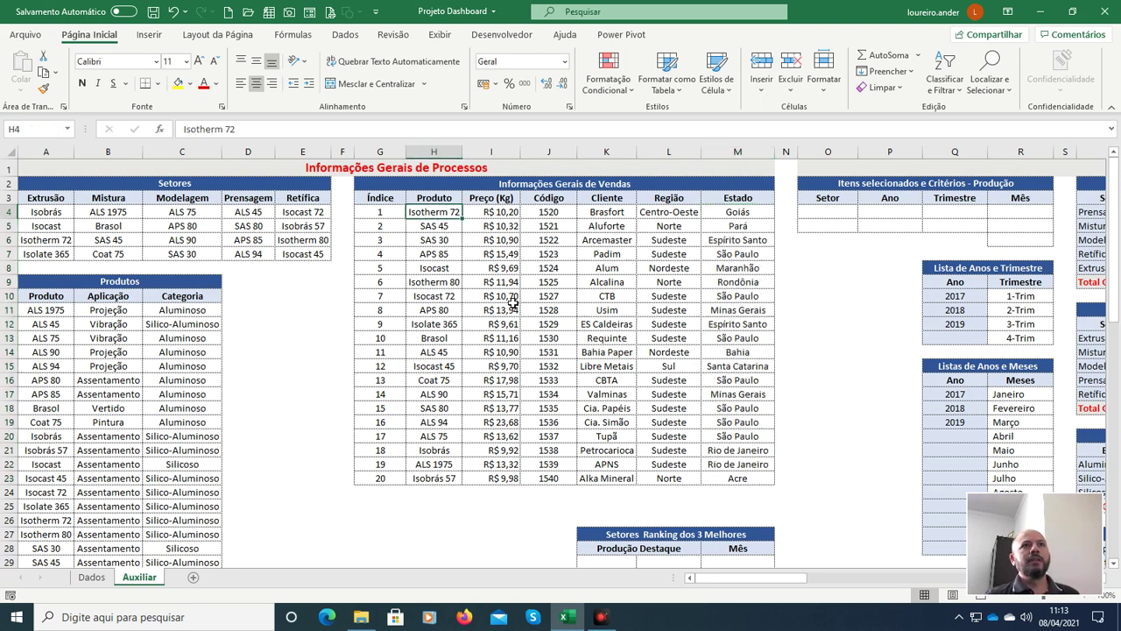
Step: In Preço cell R2 of the Dados sheet, begin an ÍNDICE formula with ListaPreço as the array
{"action": "left_click", "coordinate": [91, 577]}
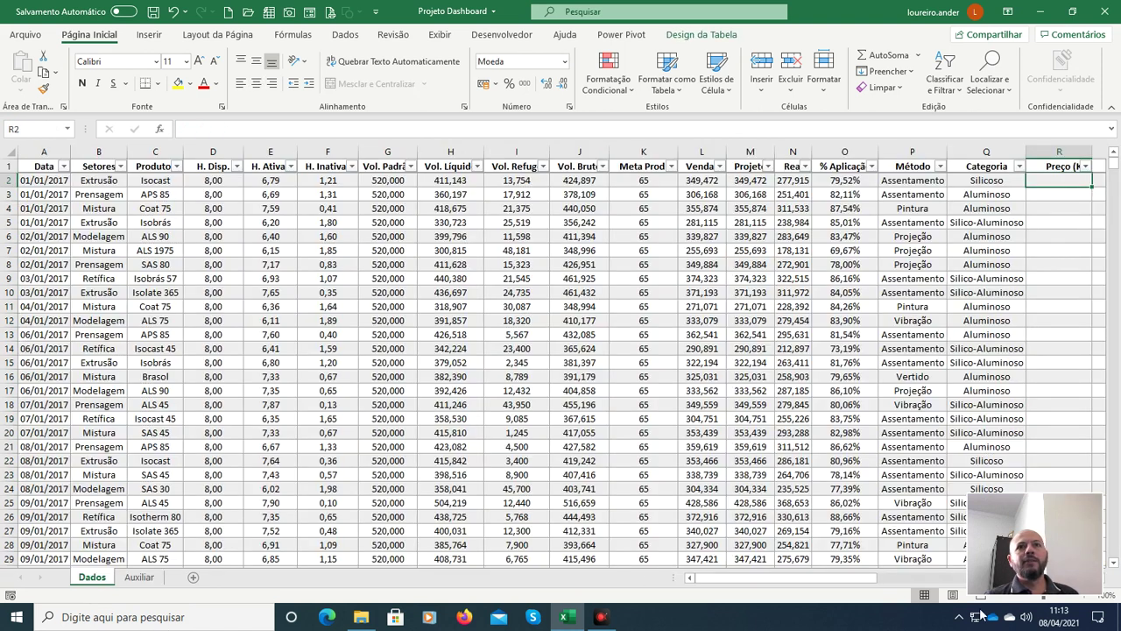
{"action": "left_click_drag", "start_coordinate": [1054, 519], "coordinate": [98, 488]}
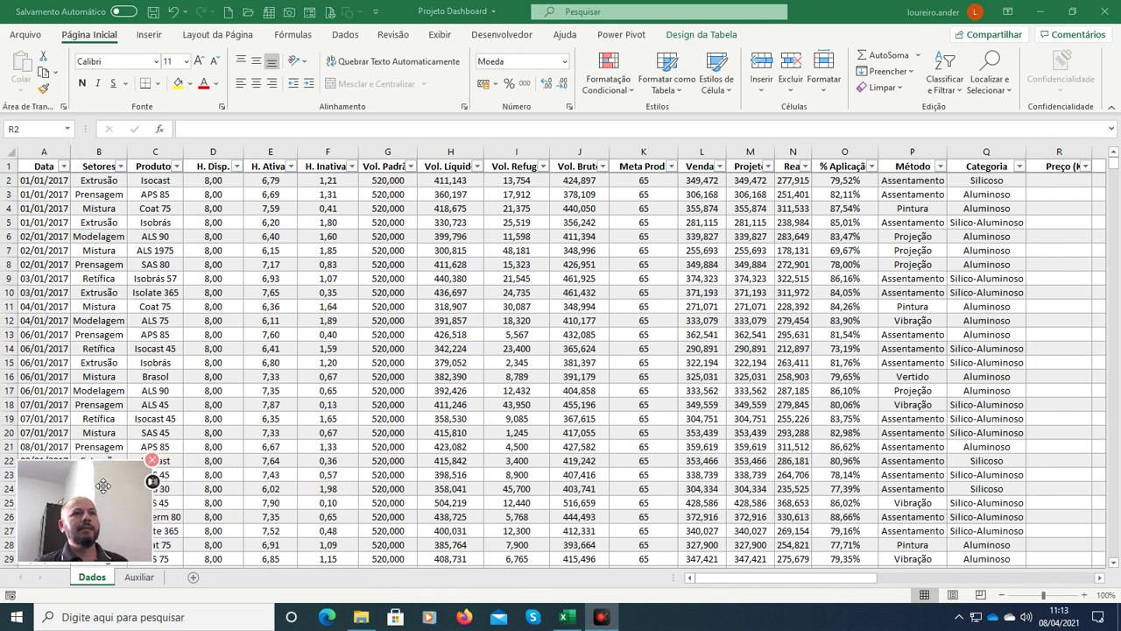
{"action": "left_click_drag", "start_coordinate": [826, 580], "coordinate": [918, 582]}
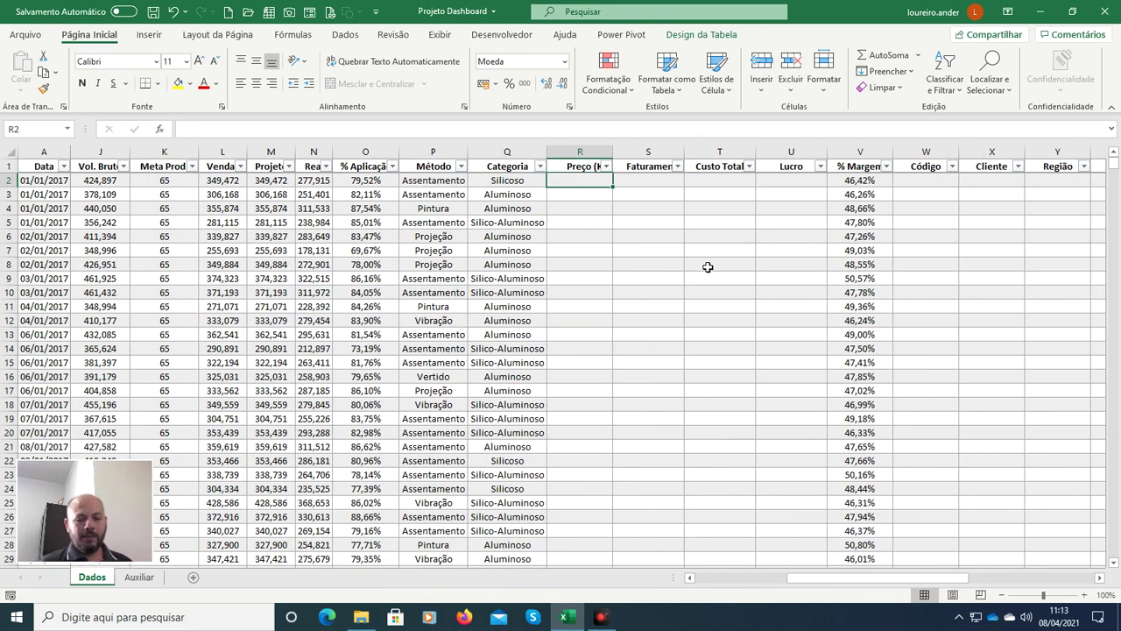
{"action": "type", "text": "=índic"}
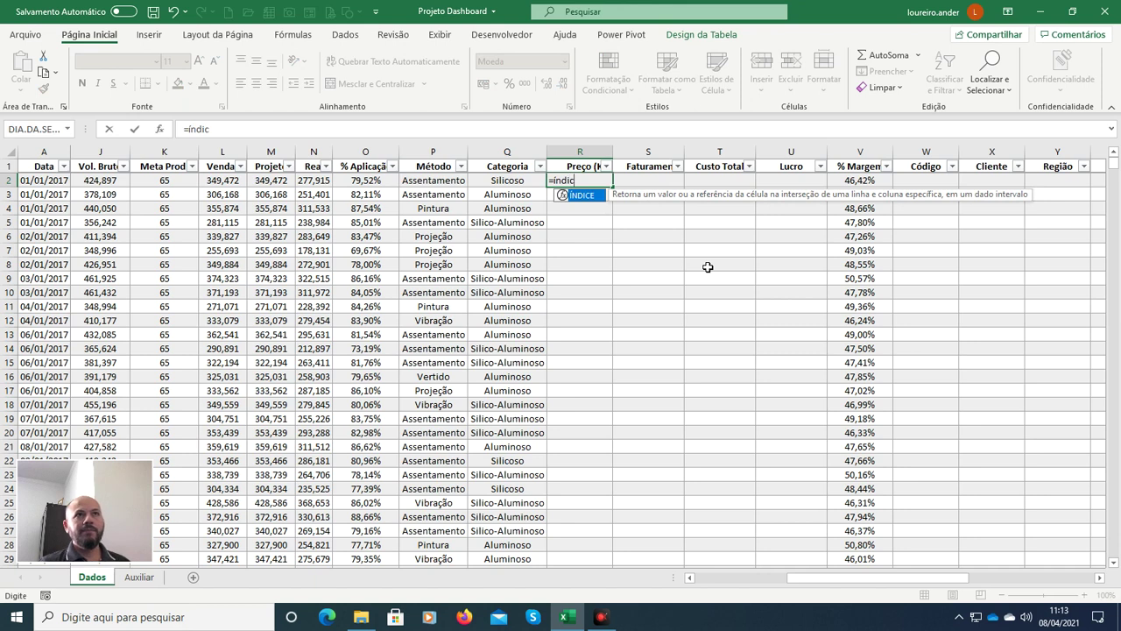
{"action": "key", "text": "Tab"}
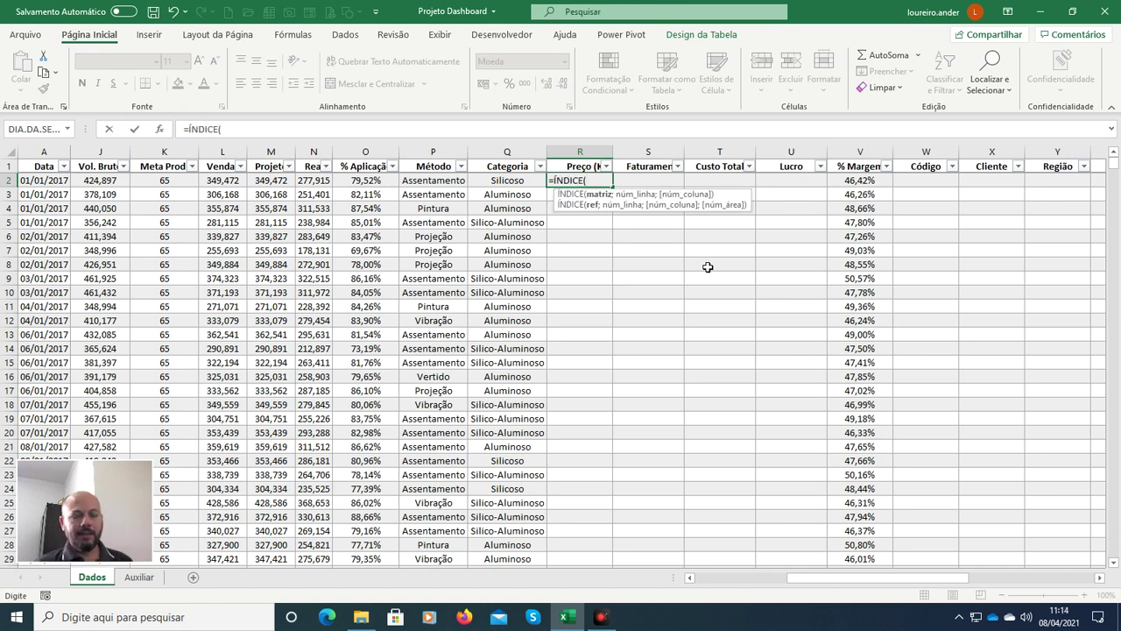
{"action": "type", "text": "lis"}
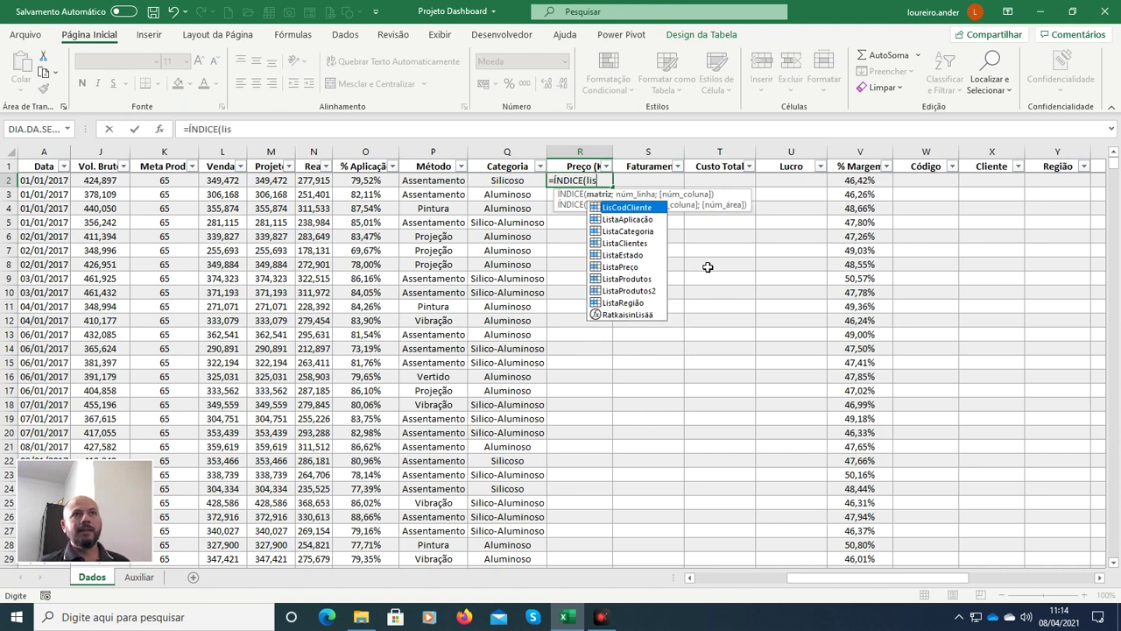
{"action": "key", "text": "Down"}
{"action": "key", "text": "Down"}
{"action": "key", "text": "Down"}
{"action": "key", "text": "Down"}
{"action": "key", "text": "Down"}
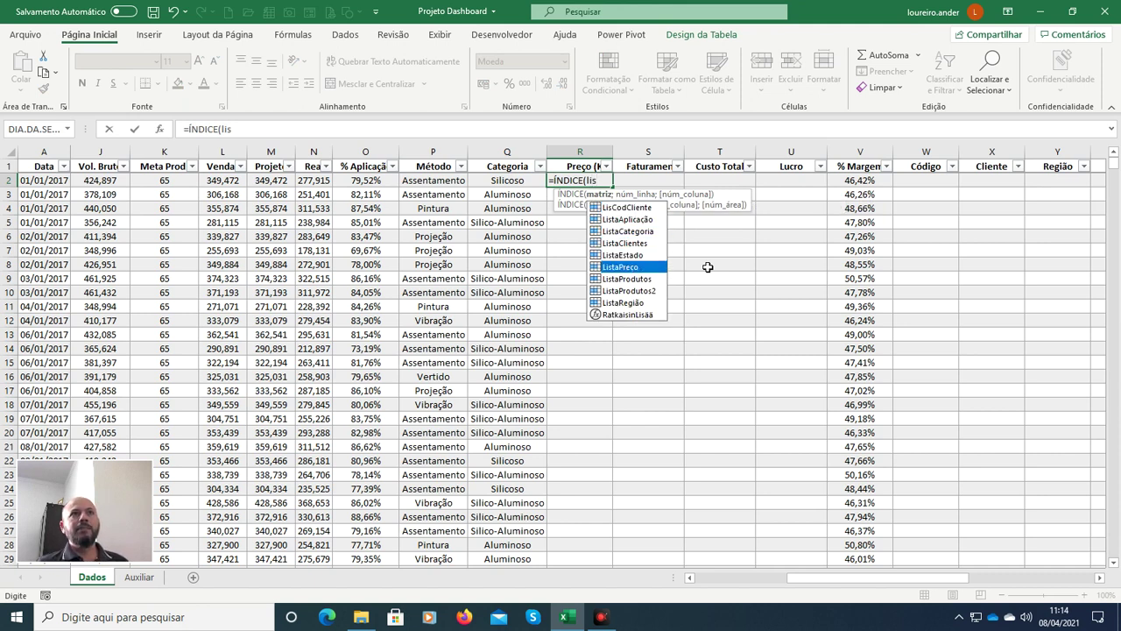
{"action": "key", "text": "Tab"}
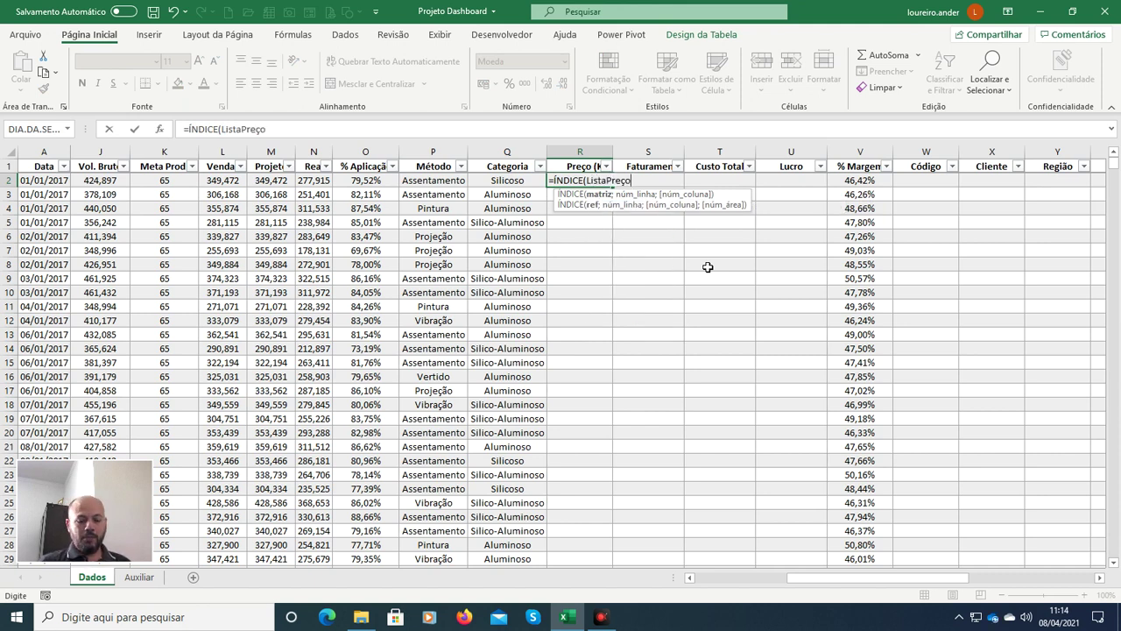
{"action": "type", "text": ";corres"}
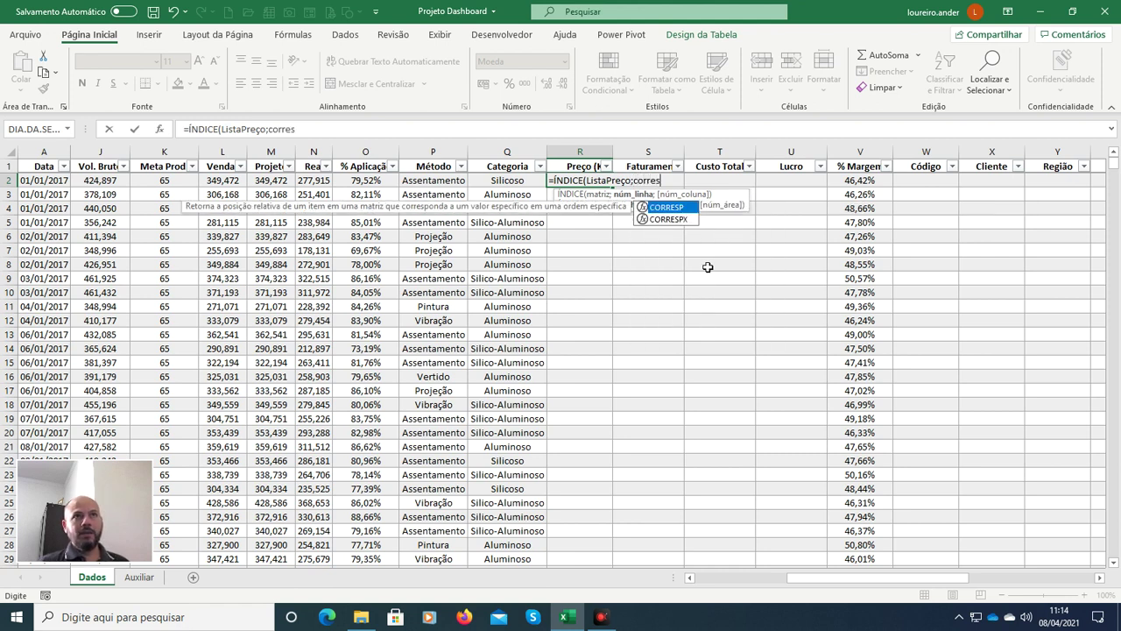
{"action": "key", "text": "Tab"}
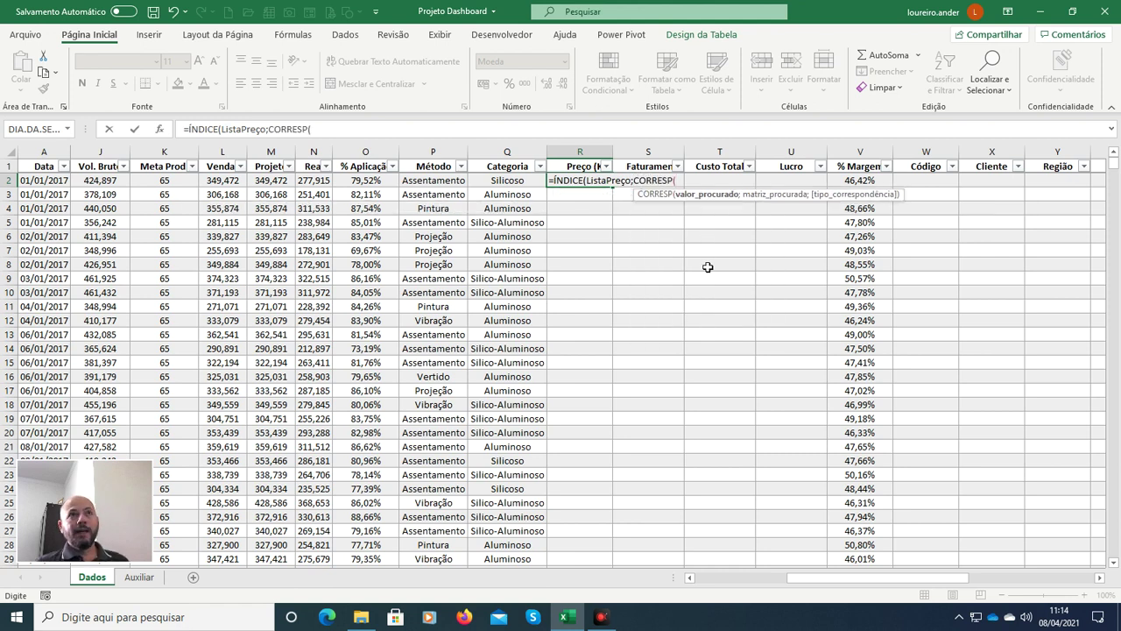
{"action": "left_click_drag", "start_coordinate": [839, 577], "coordinate": [684, 579]}
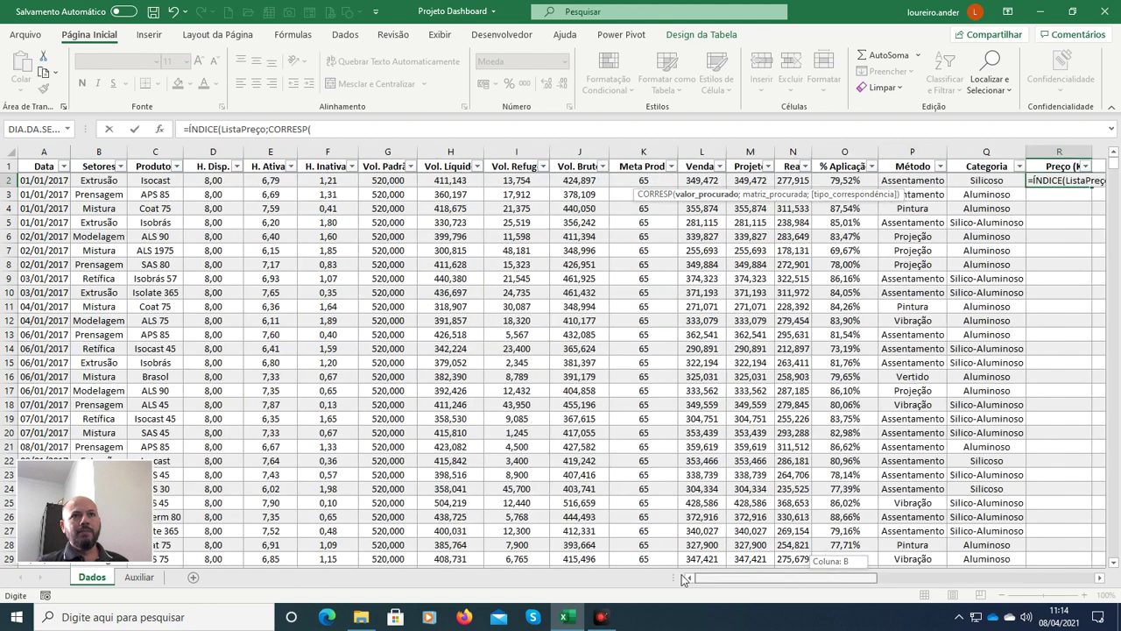
{"action": "left_click", "coordinate": [157, 181]}
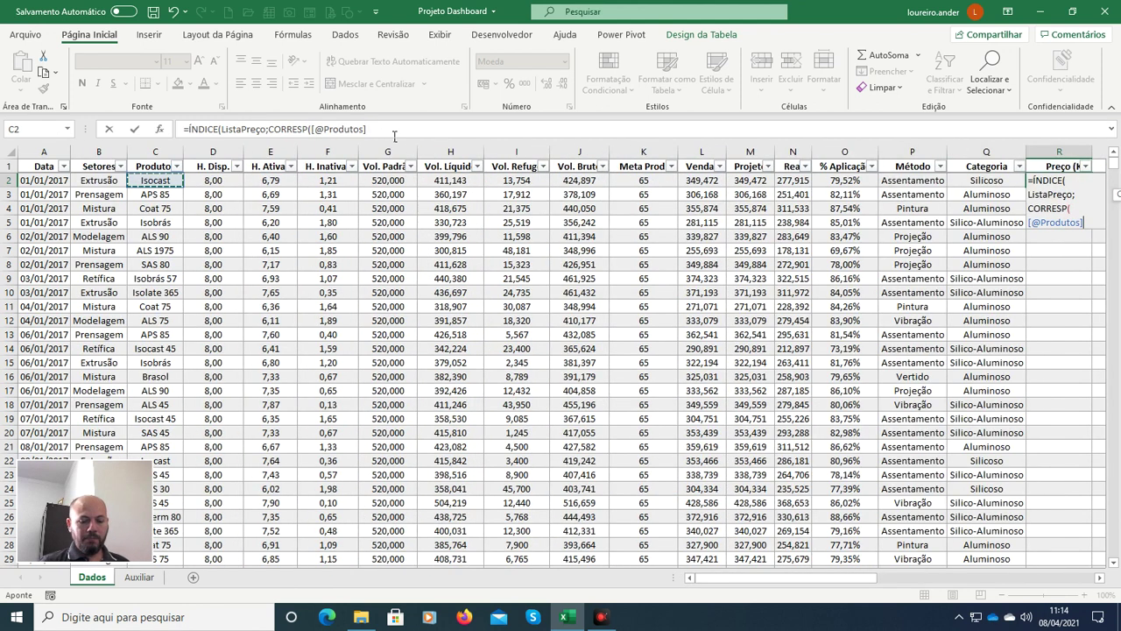
{"action": "type", "text": ";"}
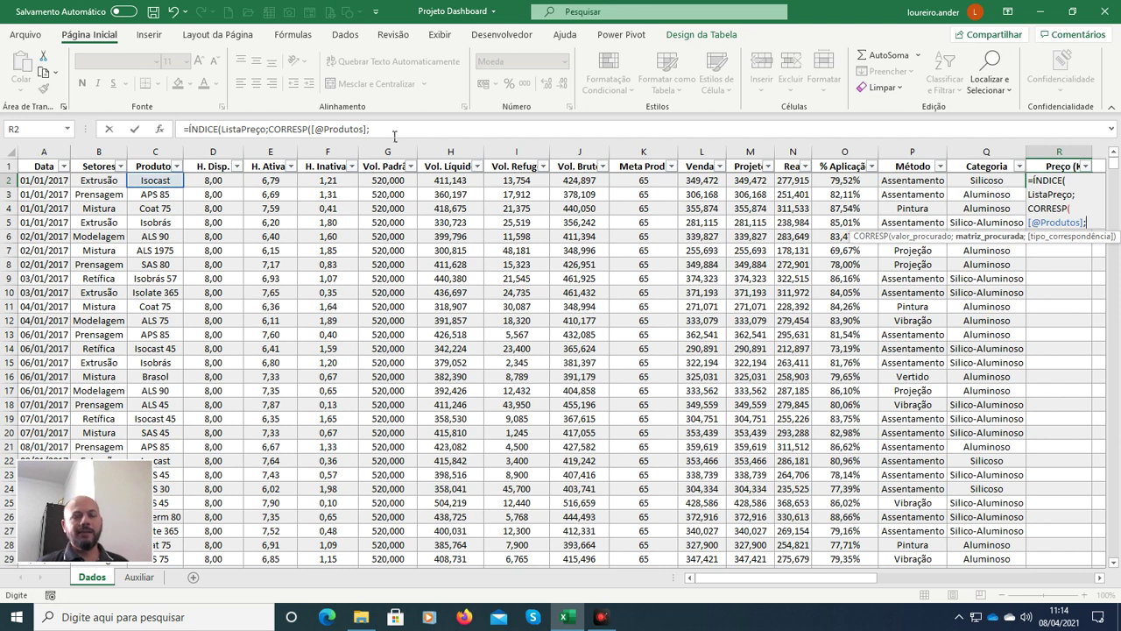
{"action": "type", "text": "listapro"}
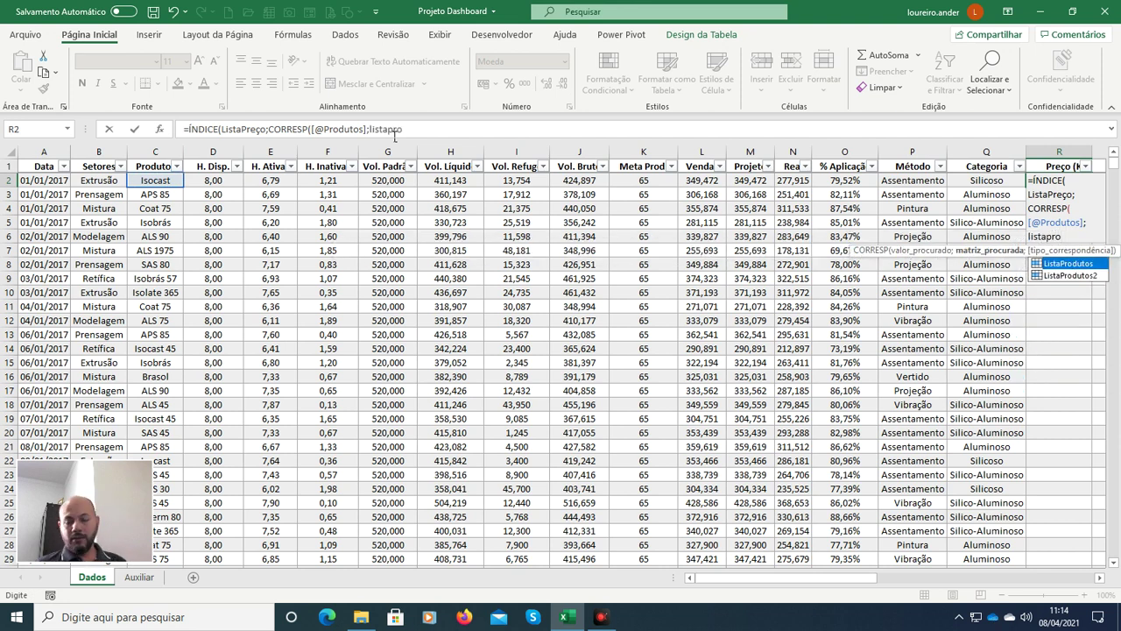
{"action": "key", "text": "Down"}
{"action": "key", "text": "Tab"}
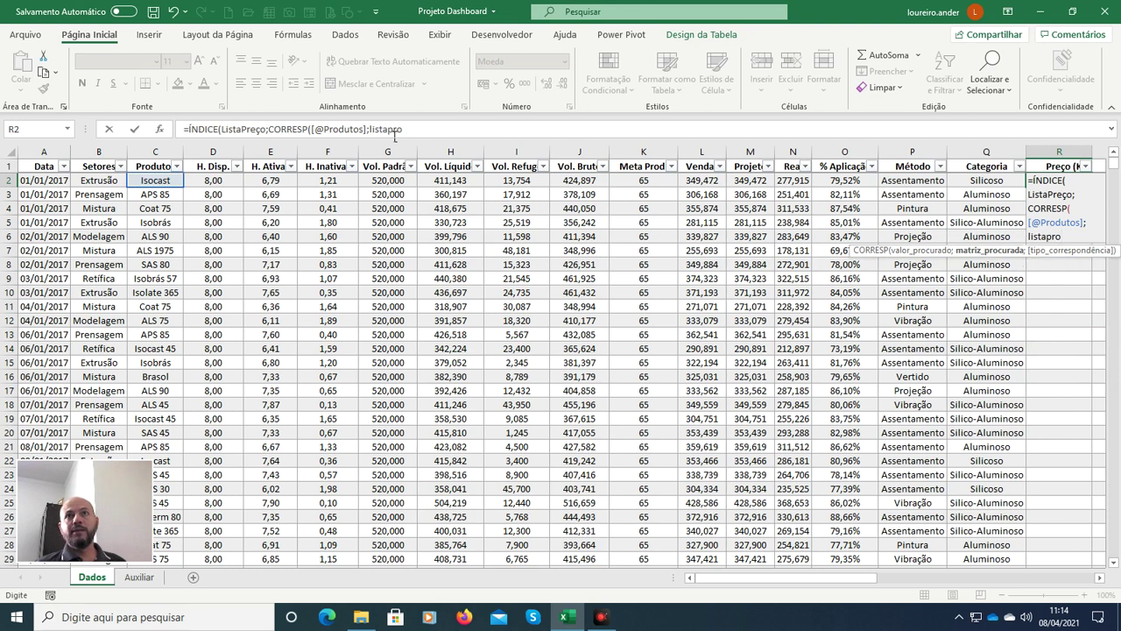
{"action": "type", "text": ";"}
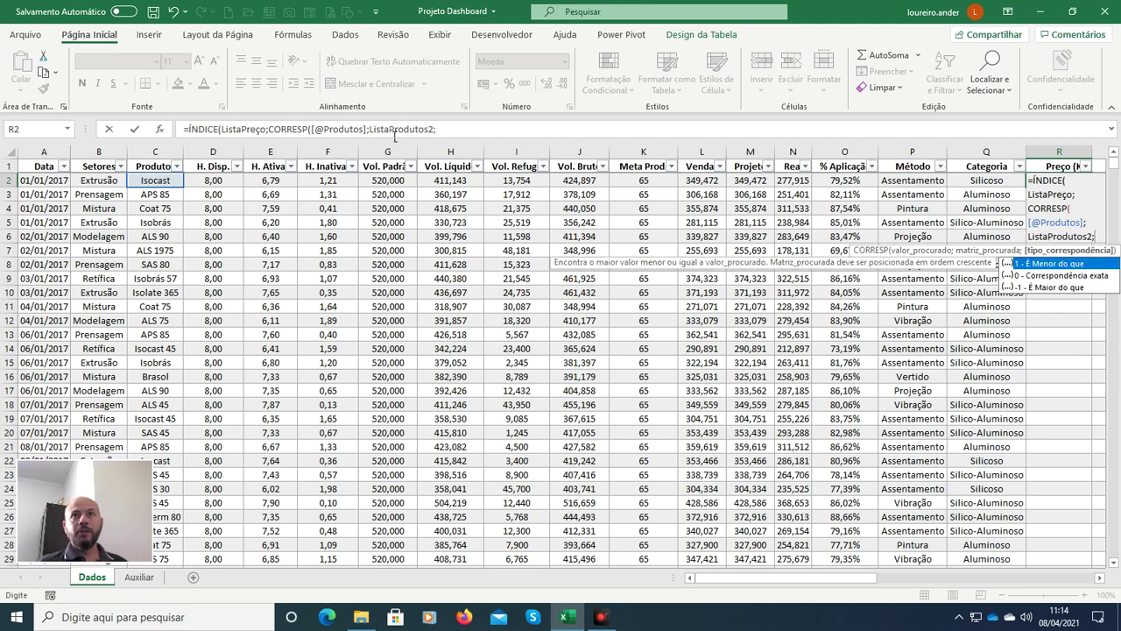
{"action": "type", "text": "0"}
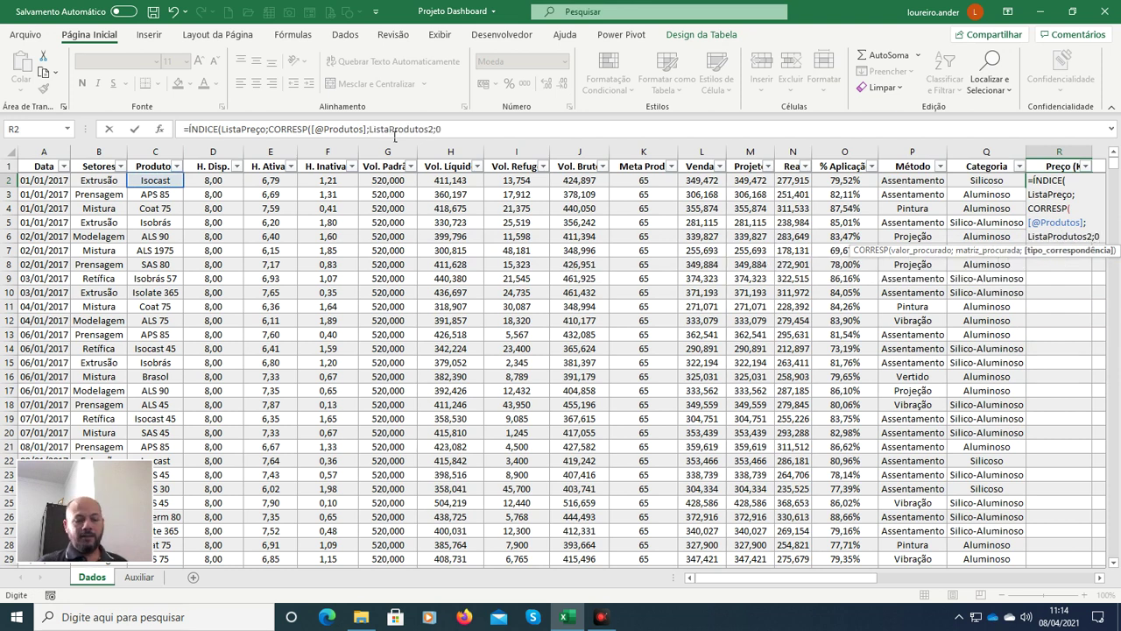
{"action": "type", "text": "))"}
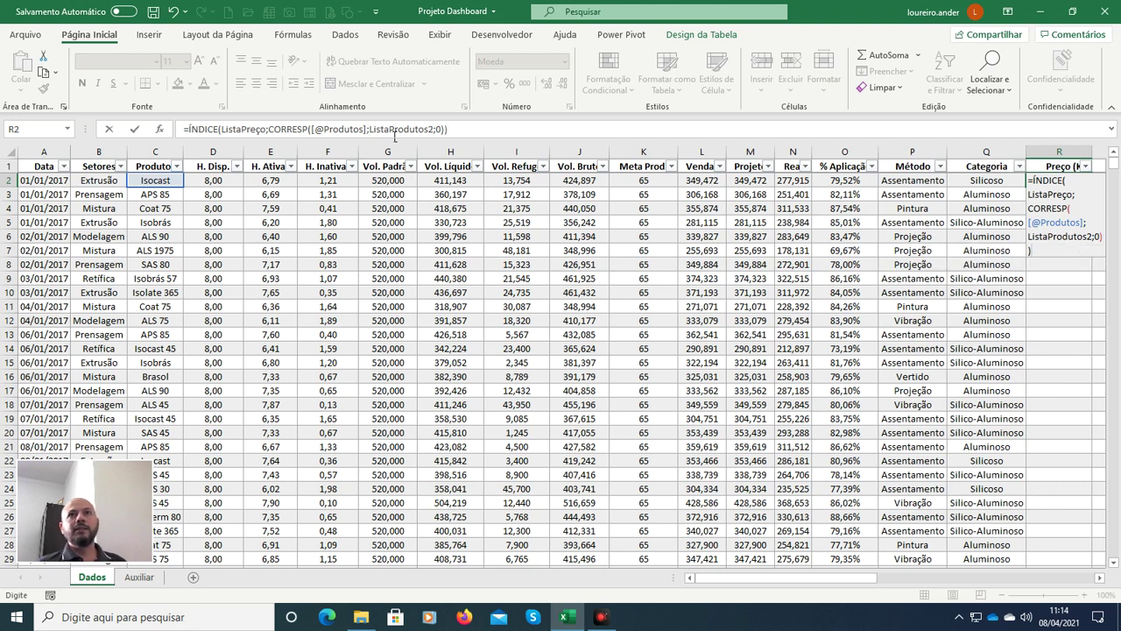
{"action": "key", "text": "Return"}
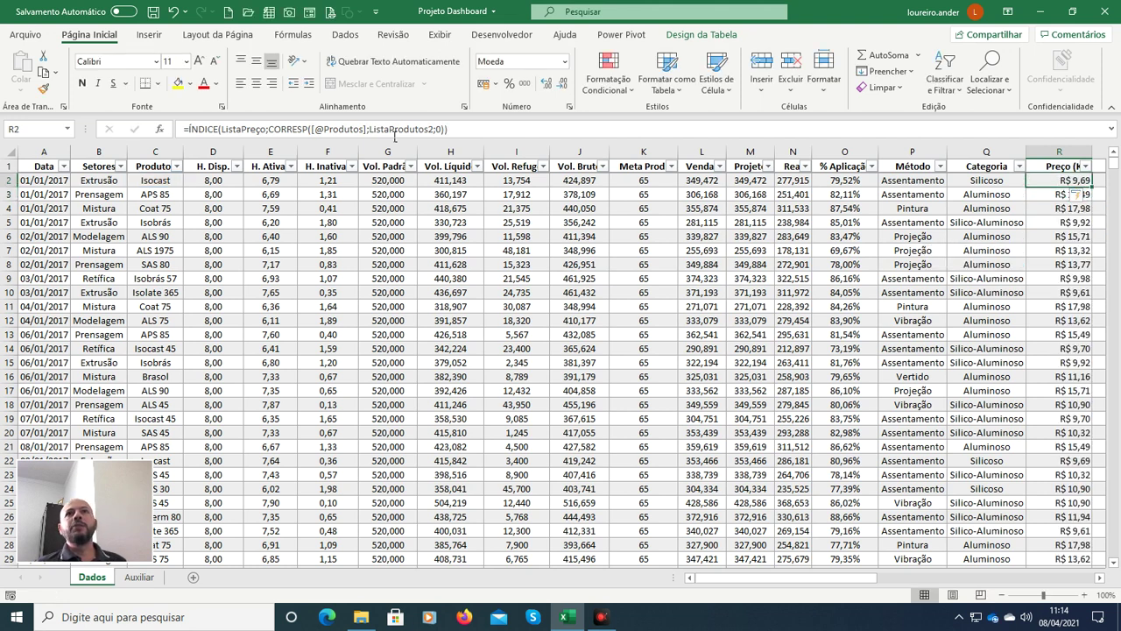
Step: Review the calculated prices and their formula down the Preço column of the Dados table
{"action": "key", "text": "Right"}
{"action": "key", "text": "Left"}
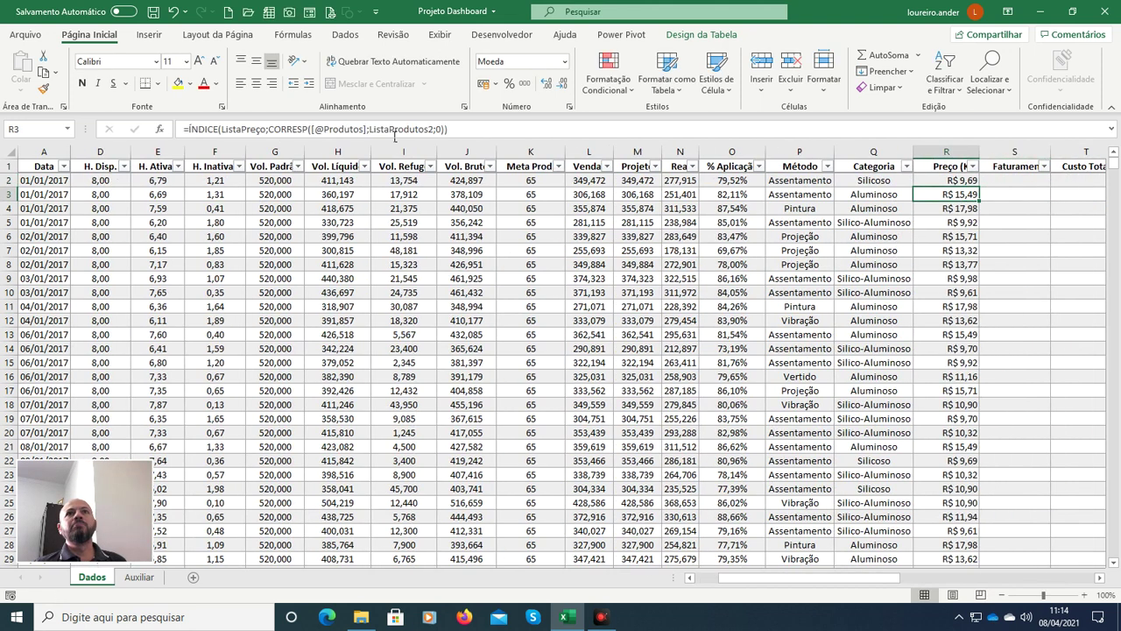
{"action": "key", "text": "Up"}
{"action": "key", "text": "Down"}
{"action": "key", "text": "Down"}
{"action": "key", "text": "Down"}
{"action": "key", "text": "Down"}
{"action": "key", "text": "Down"}
{"action": "key", "text": "Down"}
{"action": "key", "text": "Down"}
{"action": "key", "text": "Down"}
{"action": "key", "text": "Down"}
{"action": "key", "text": "Down"}
{"action": "key", "text": "Down"}
{"action": "key", "text": "Down"}
{"action": "key", "text": "Up"}
{"action": "key", "text": "Up"}
{"action": "key", "text": "Up"}
{"action": "key", "text": "Up"}
{"action": "key", "text": "Up"}
{"action": "key", "text": "Up"}
{"action": "key", "text": "Up"}
{"action": "key", "text": "Up"}
{"action": "key", "text": "Up"}
{"action": "key", "text": "Up"}
{"action": "key", "text": "Up"}
{"action": "key", "text": "Up"}
{"action": "key", "text": "Up"}
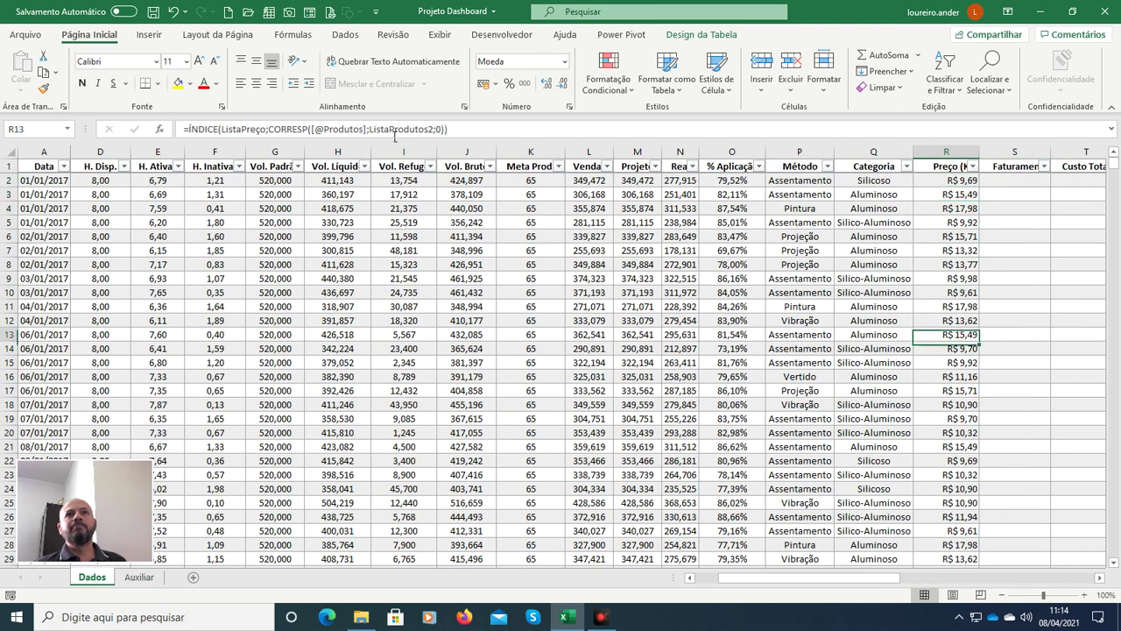
{"action": "key", "text": "Down"}
{"action": "key", "text": "Down"}
{"action": "key", "text": "Down"}
{"action": "key", "text": "Down"}
{"action": "key", "text": "Down"}
{"action": "key", "text": "Down"}
{"action": "key", "text": "Down"}
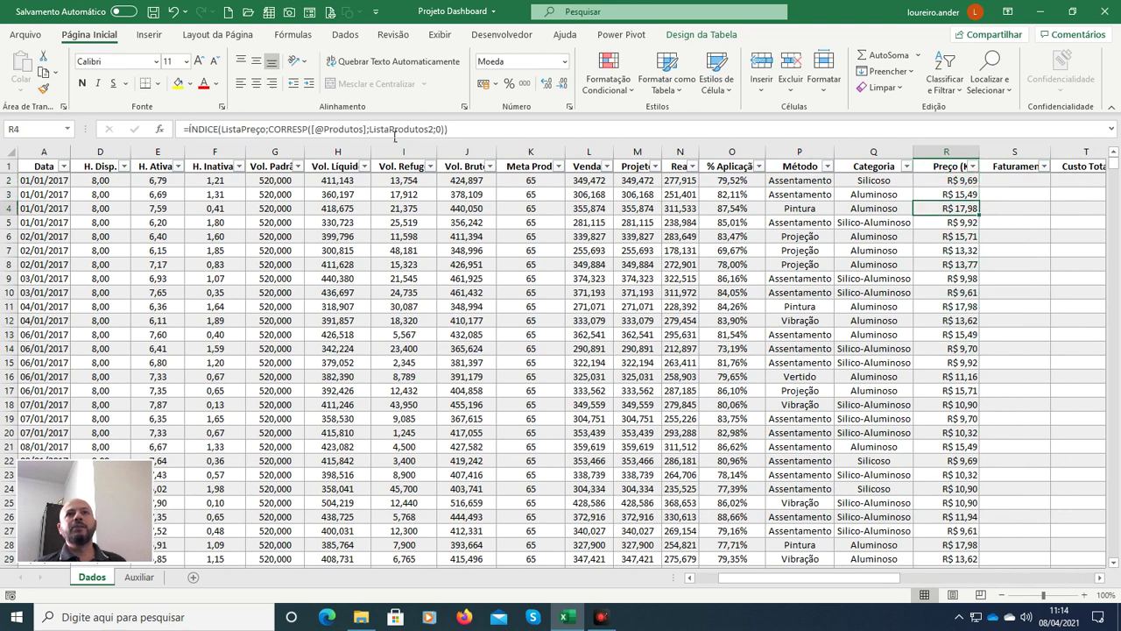
{"action": "key", "text": "Up"}
{"action": "key", "text": "Up"}
{"action": "key", "text": "Up"}
{"action": "key", "text": "Up"}
{"action": "key", "text": "Up"}
{"action": "key", "text": "Up"}
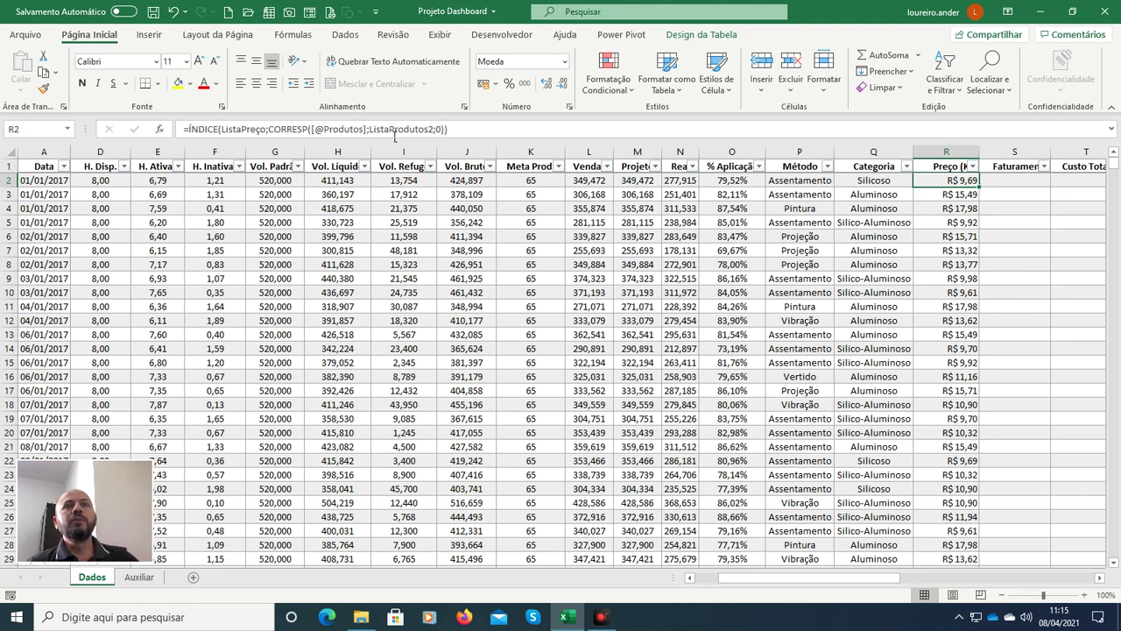
{"action": "left_click", "coordinate": [947, 194]}
{"action": "left_click", "coordinate": [948, 187]}
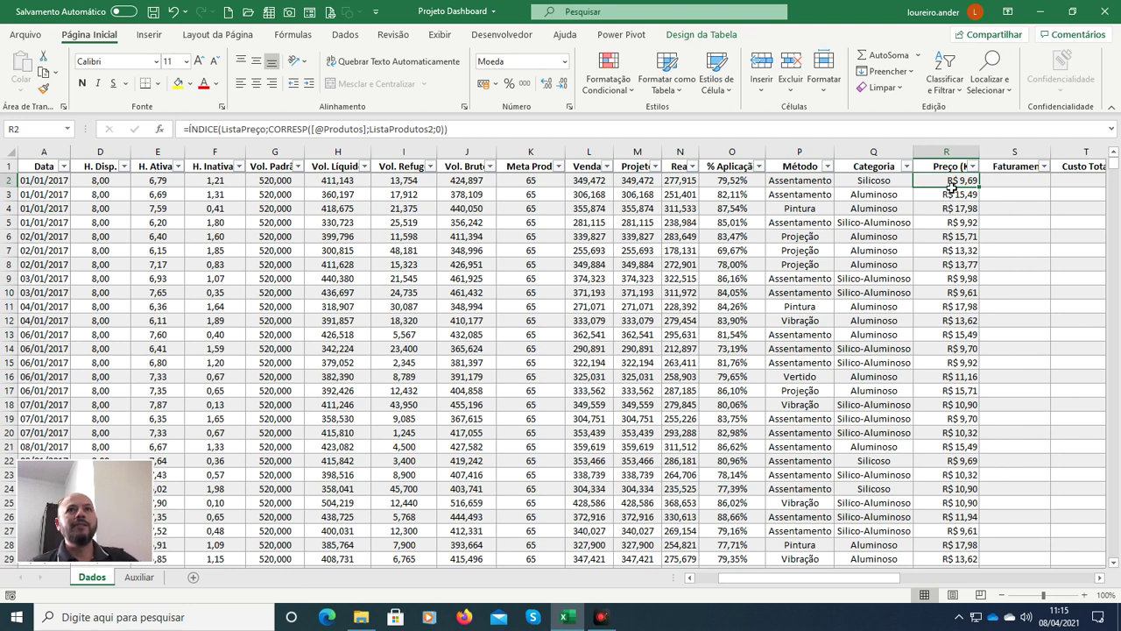
Step: Examine the source prices in the Preço (Kg) column of Informações Gerais de Vendas on the Auxiliar sheet
{"action": "left_click", "coordinate": [140, 577]}
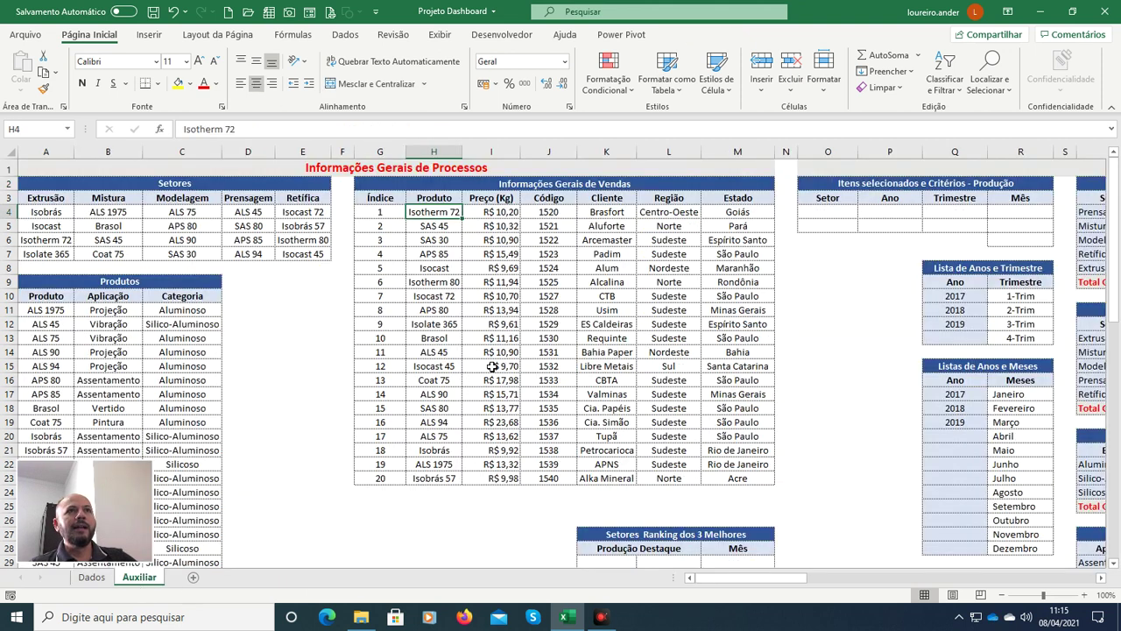
{"action": "left_click", "coordinate": [494, 226]}
{"action": "left_click", "coordinate": [499, 398]}
{"action": "left_click", "coordinate": [501, 480]}
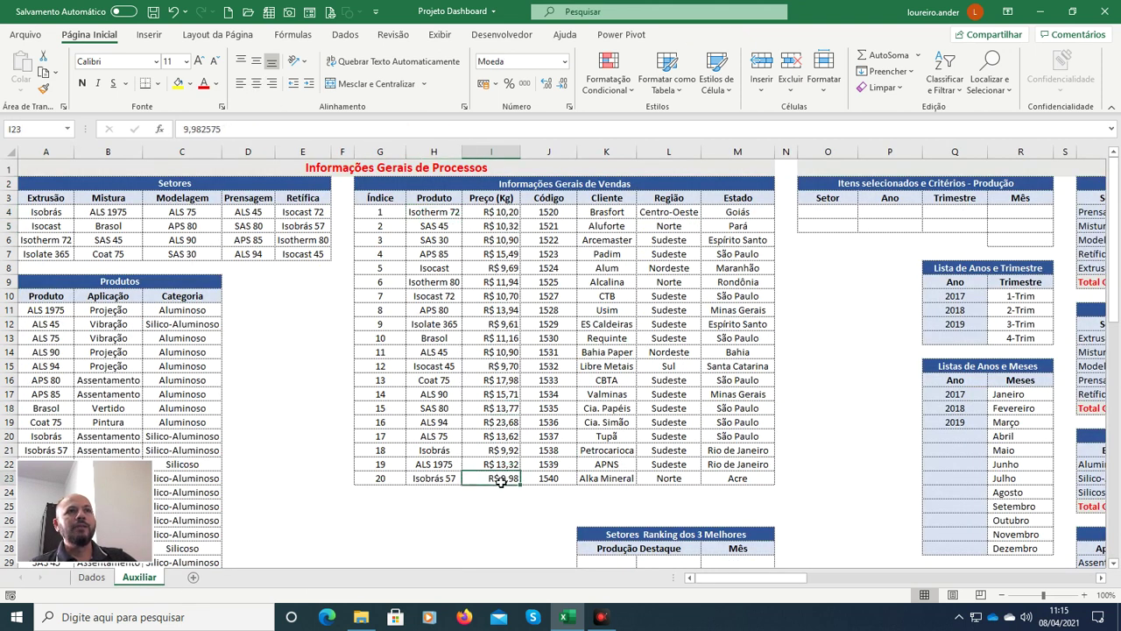
{"action": "left_click", "coordinate": [499, 276]}
{"action": "left_click", "coordinate": [504, 214]}
{"action": "left_click", "coordinate": [504, 479]}
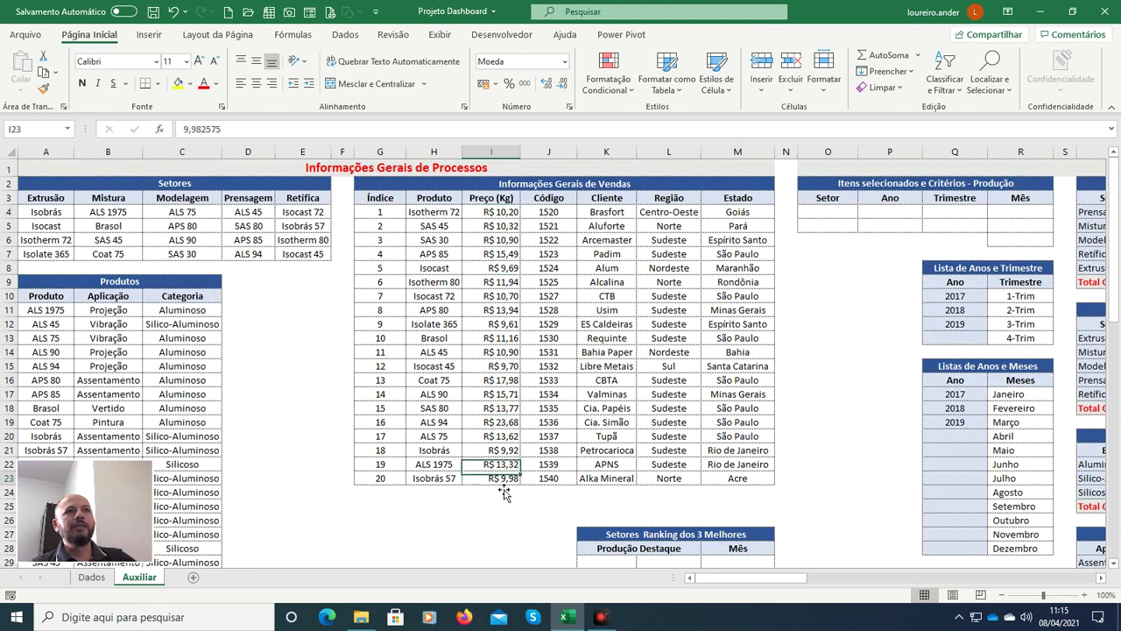
Step: Enter the adjustment factor 1,05 in empty cell O9 of the Auxiliar sheet, using the Geral number format
{"action": "left_click", "coordinate": [828, 281]}
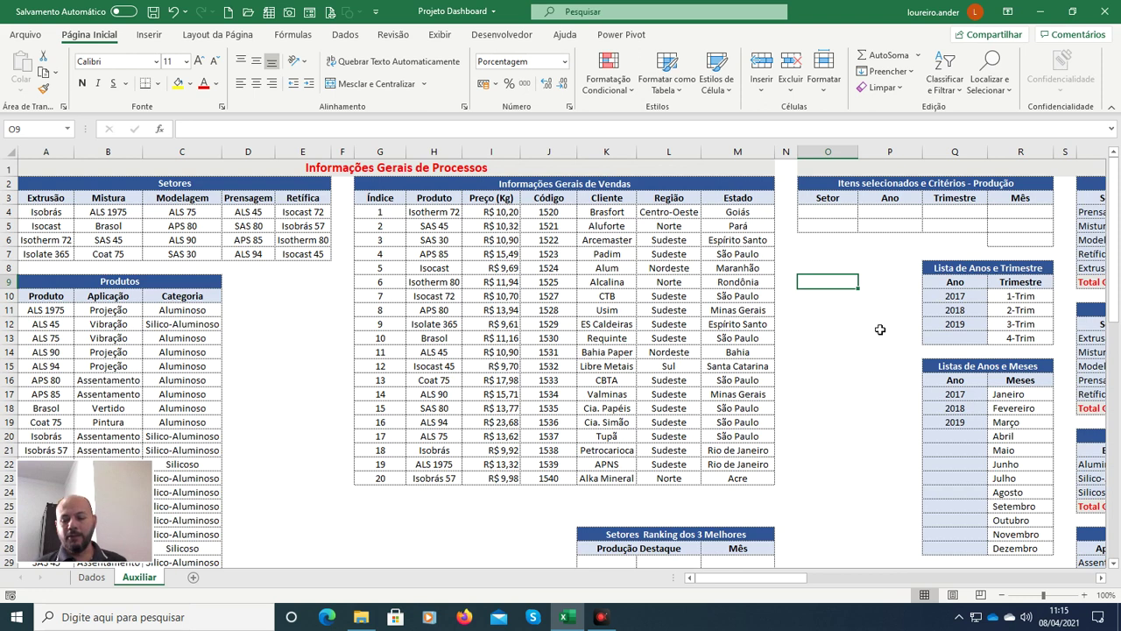
{"action": "type", "text": "1,05"}
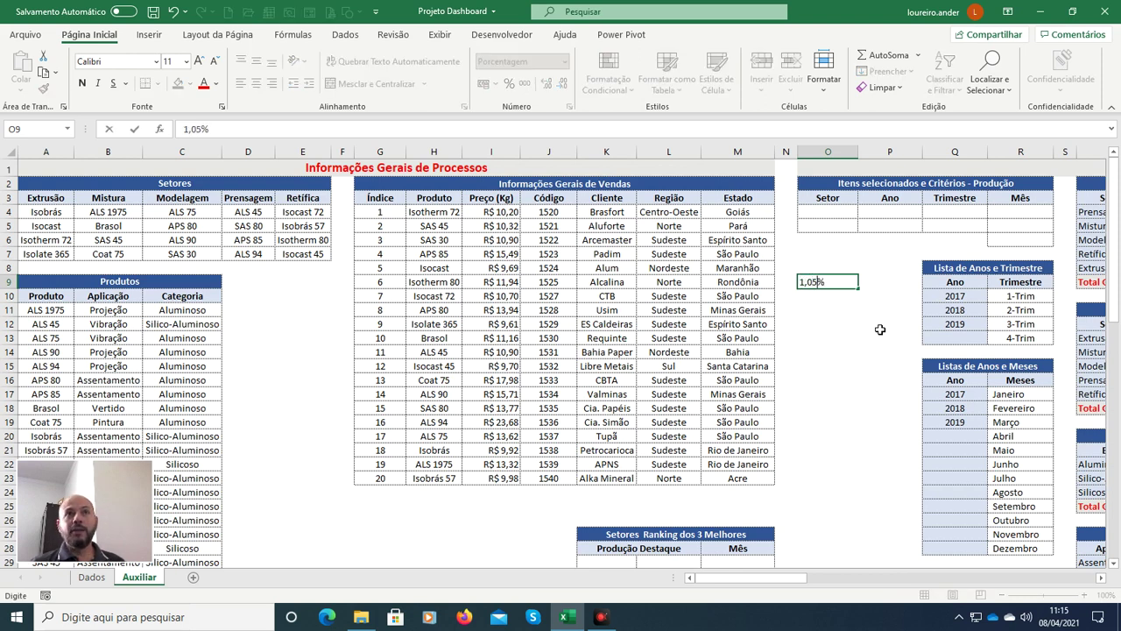
{"action": "key", "text": "Return"}
{"action": "key", "text": "Up"}
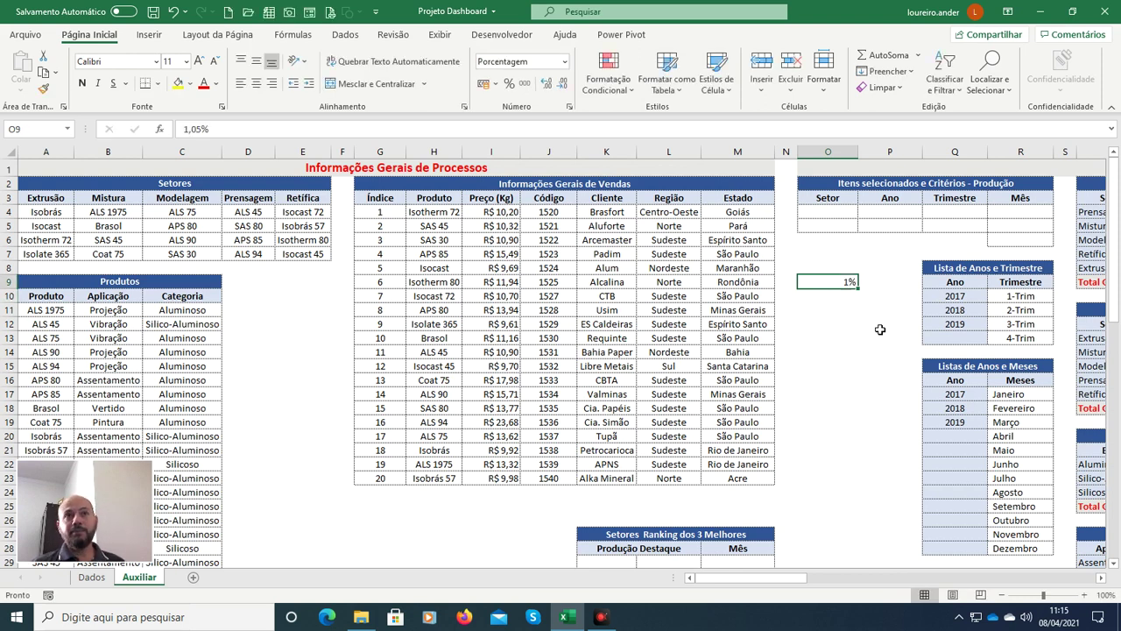
{"action": "left_click", "coordinate": [564, 61]}
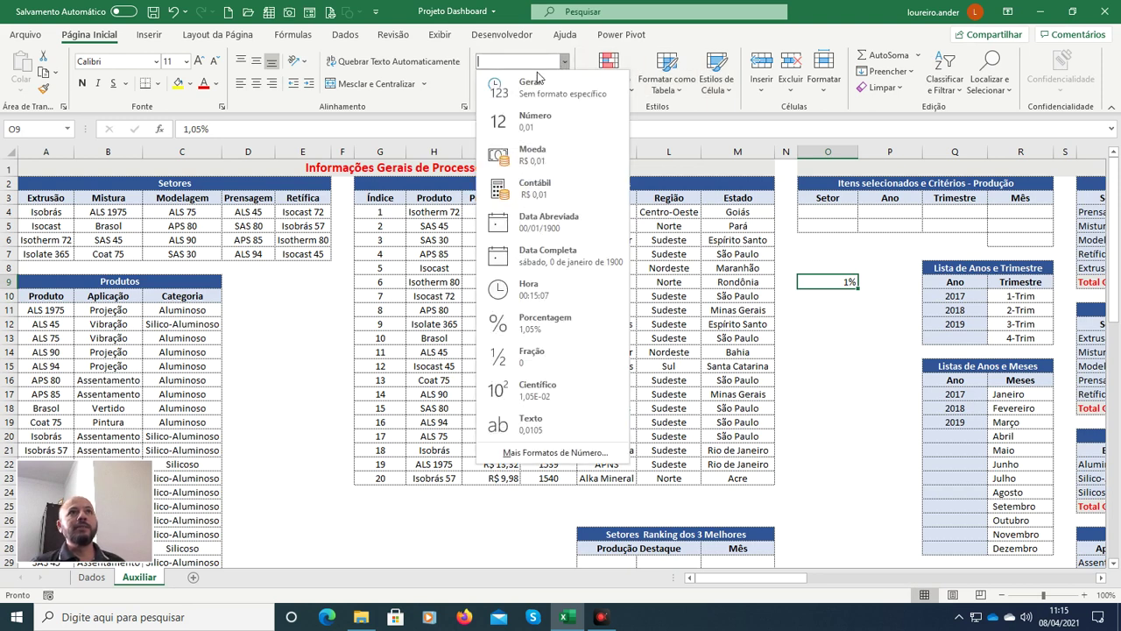
{"action": "left_click", "coordinate": [525, 79]}
{"action": "type", "text": "1,05"}
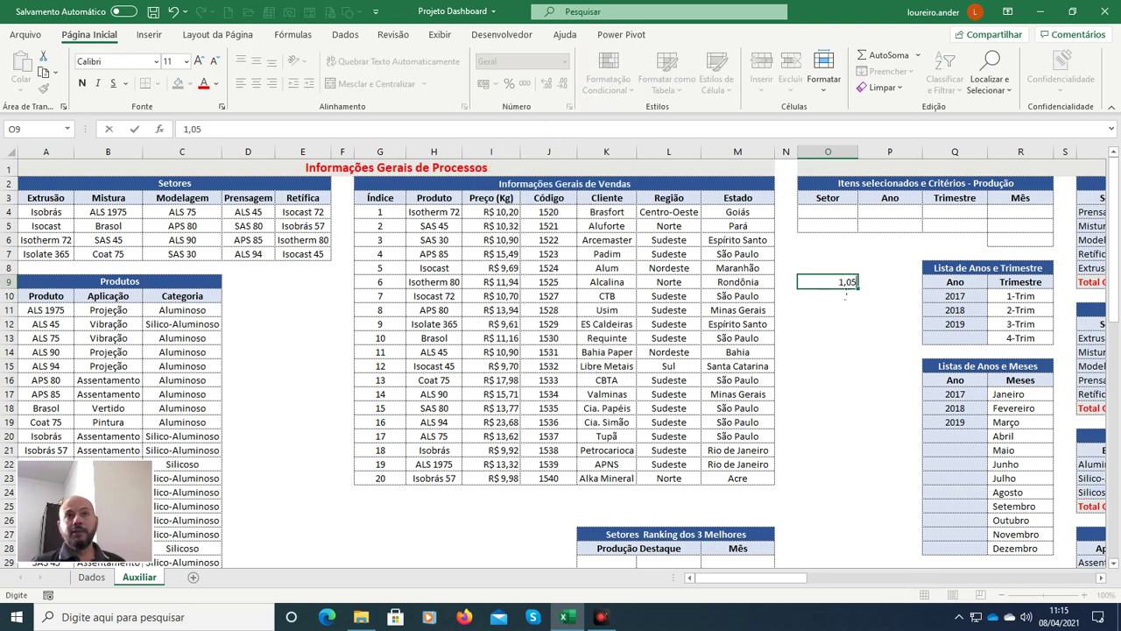
{"action": "key", "text": "Return"}
{"action": "key", "text": "Up"}
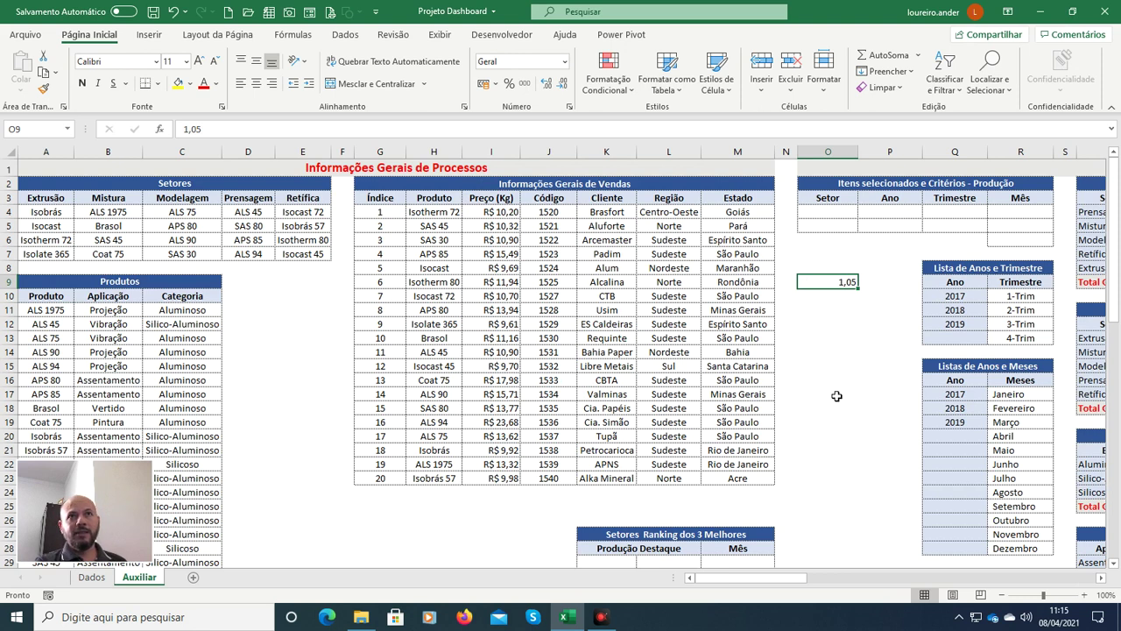
Step: Multiply all Preço (Kg) values in Informações Gerais de Vendas by the 1,05 factor from O9 using Paste Special with Multiplicação
{"action": "key", "text": "ctrl+c"}
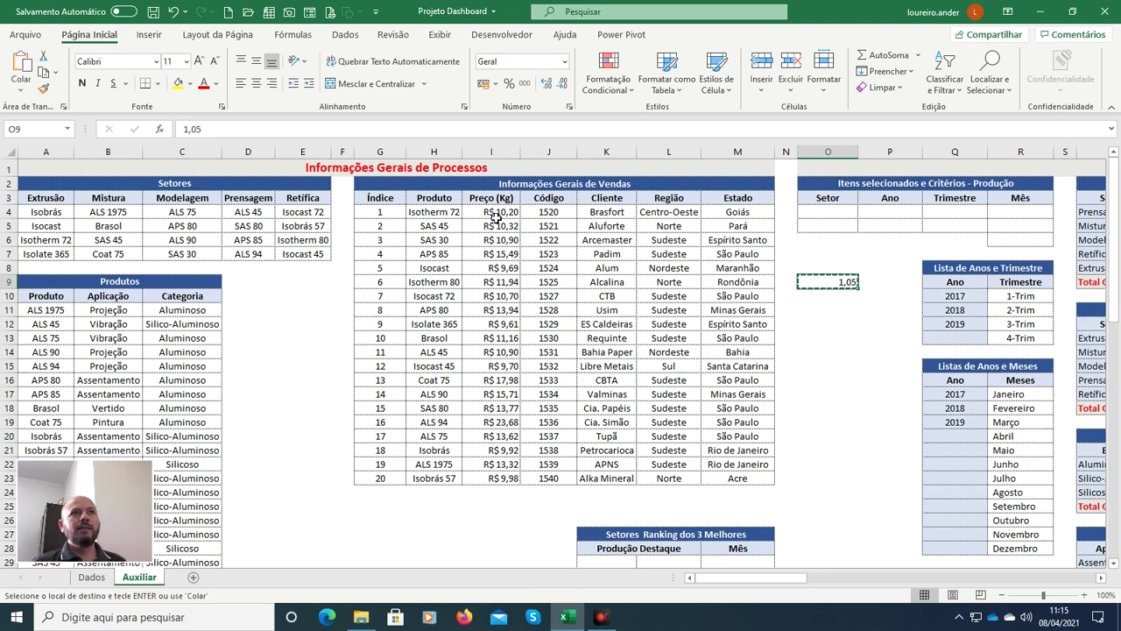
{"action": "left_click_drag", "start_coordinate": [497, 218], "coordinate": [513, 484]}
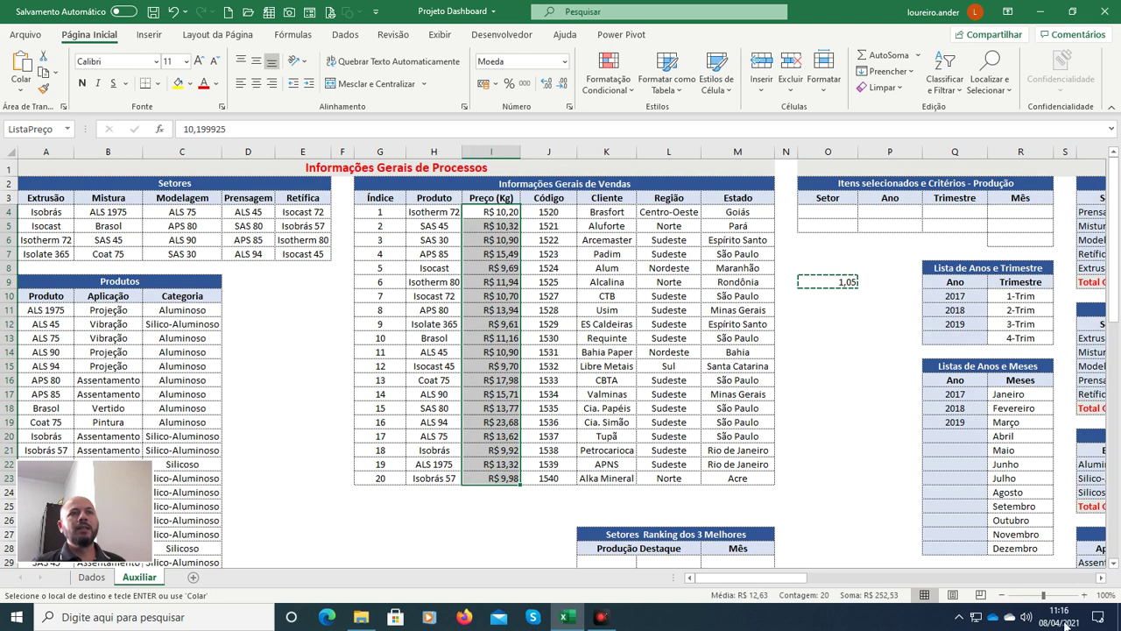
{"action": "left_click", "coordinate": [22, 88]}
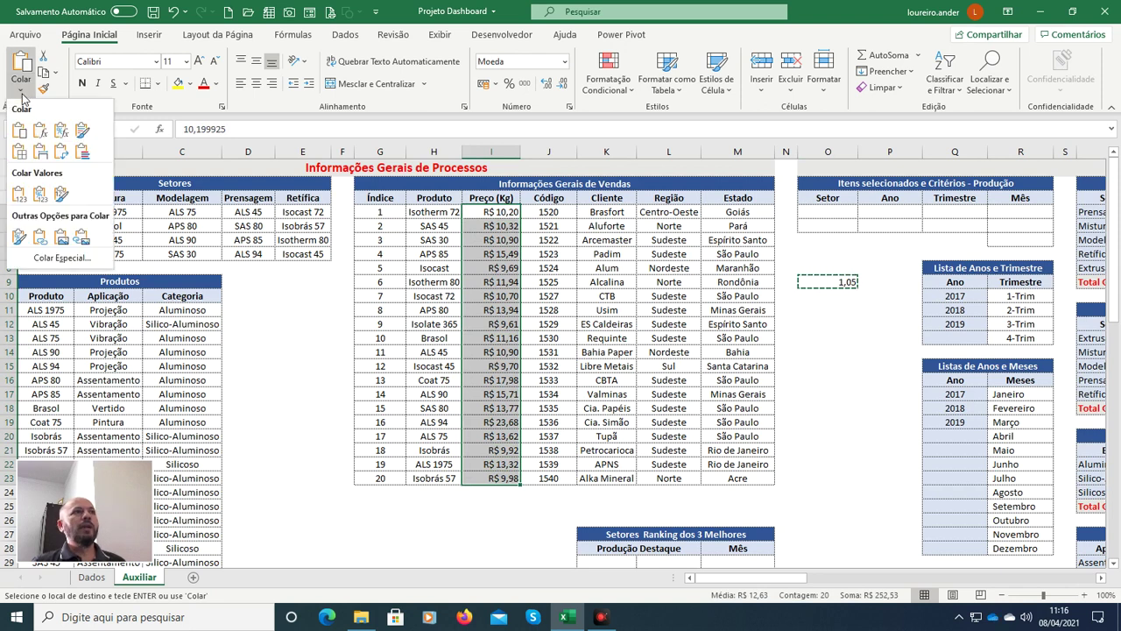
{"action": "left_click", "coordinate": [58, 257]}
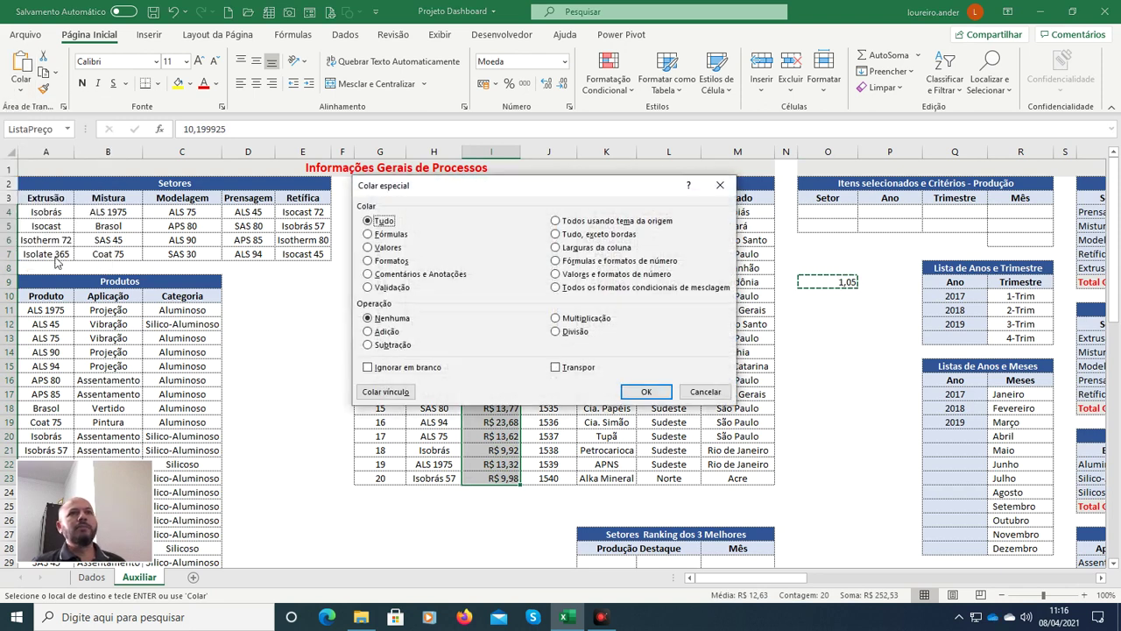
{"action": "left_click", "coordinate": [557, 319]}
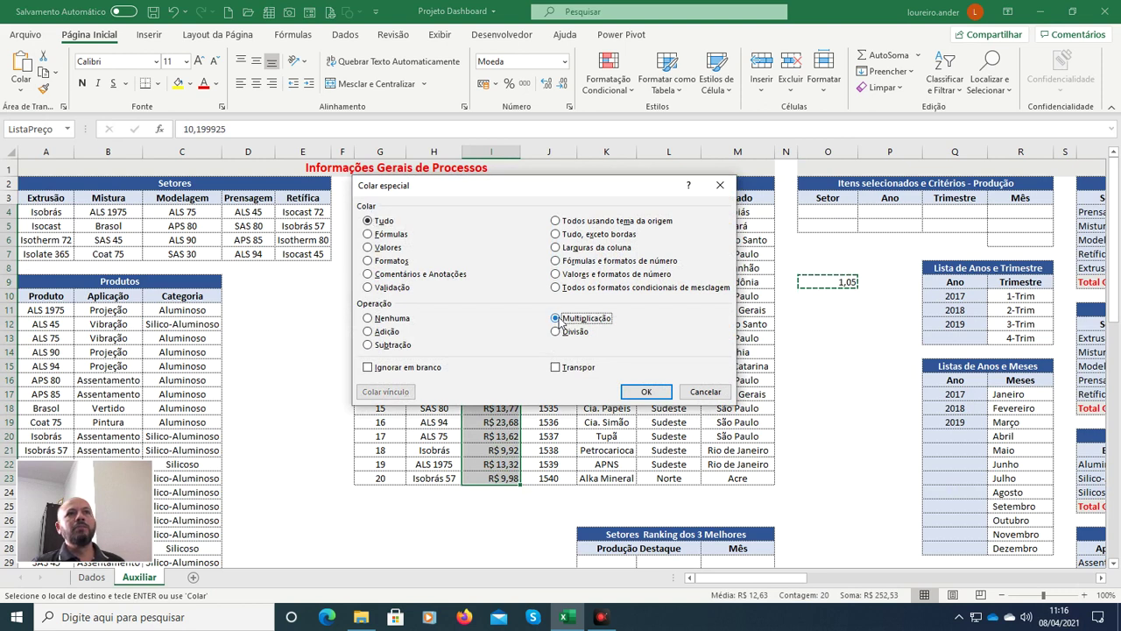
{"action": "left_click", "coordinate": [647, 391]}
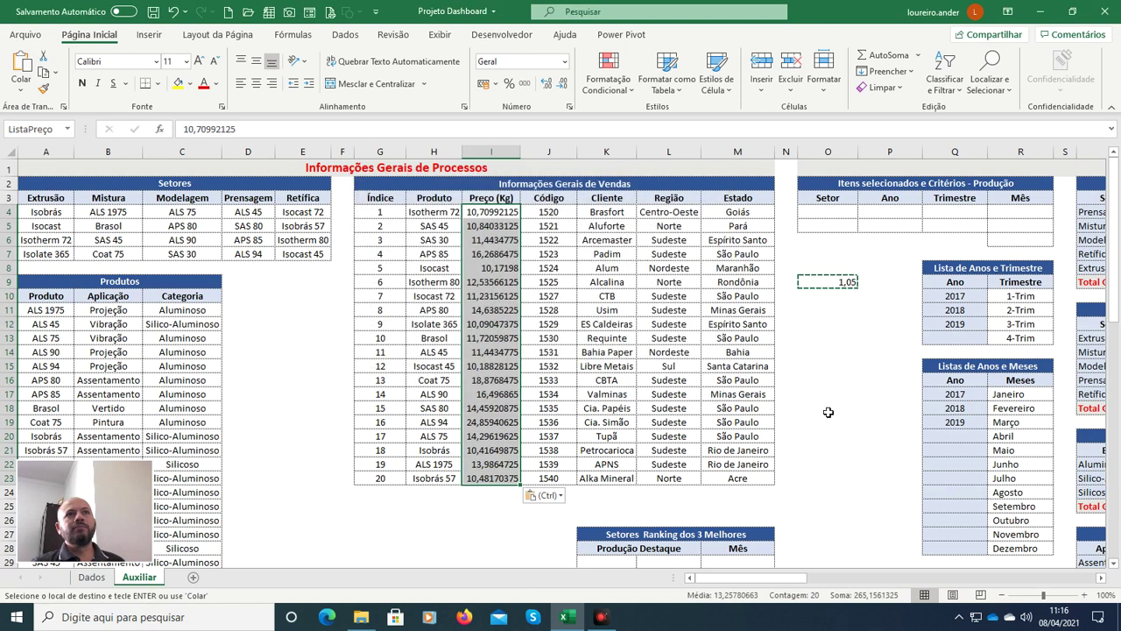
{"action": "key", "text": "Escape"}
Step: Clear the adjustment factor from cell O9 of the Auxiliar sheet
{"action": "left_click", "coordinate": [831, 317]}
{"action": "left_click", "coordinate": [837, 282]}
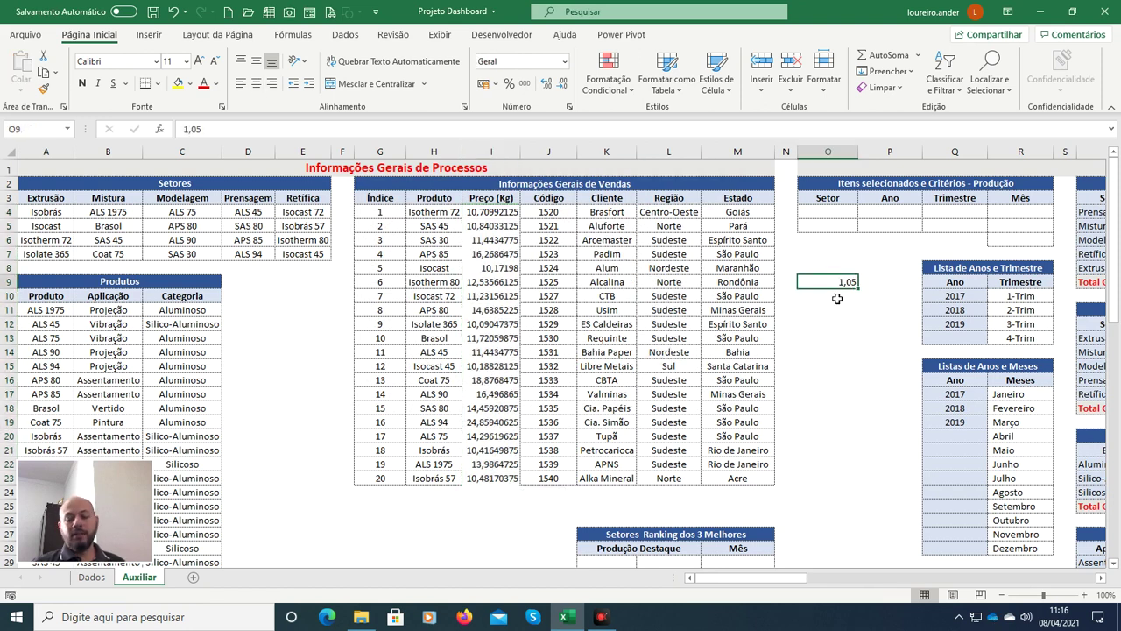
{"action": "key", "text": "Delete"}
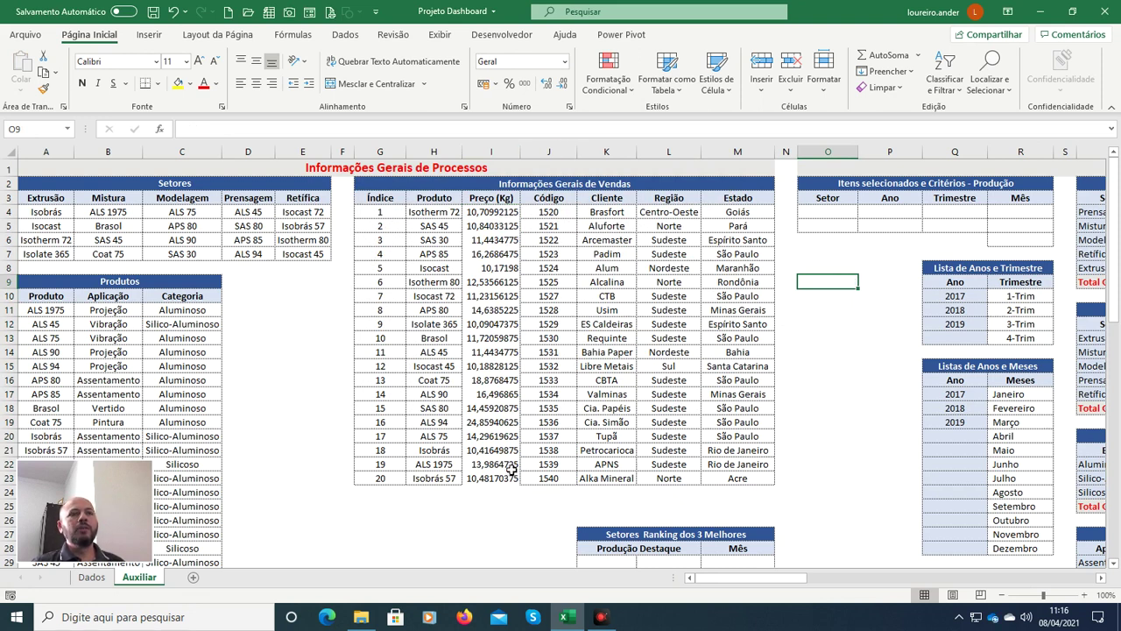
Step: Format the Preço (Kg) values in Informações Gerais de Vendas as Moeda
{"action": "left_click_drag", "start_coordinate": [500, 215], "coordinate": [497, 482]}
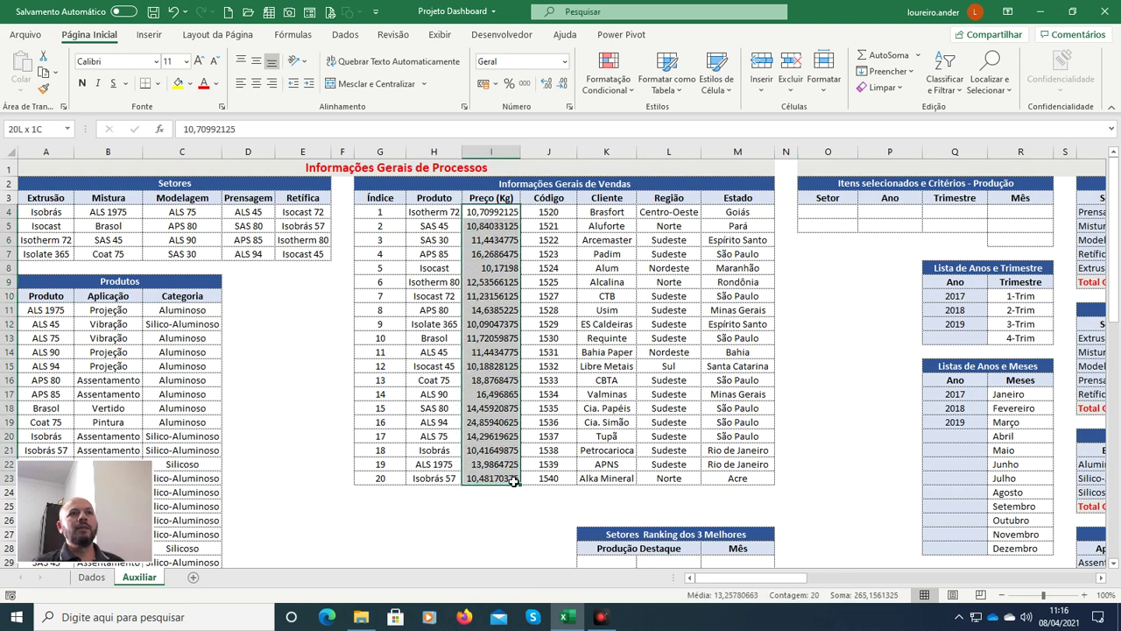
{"action": "left_click", "coordinate": [565, 61]}
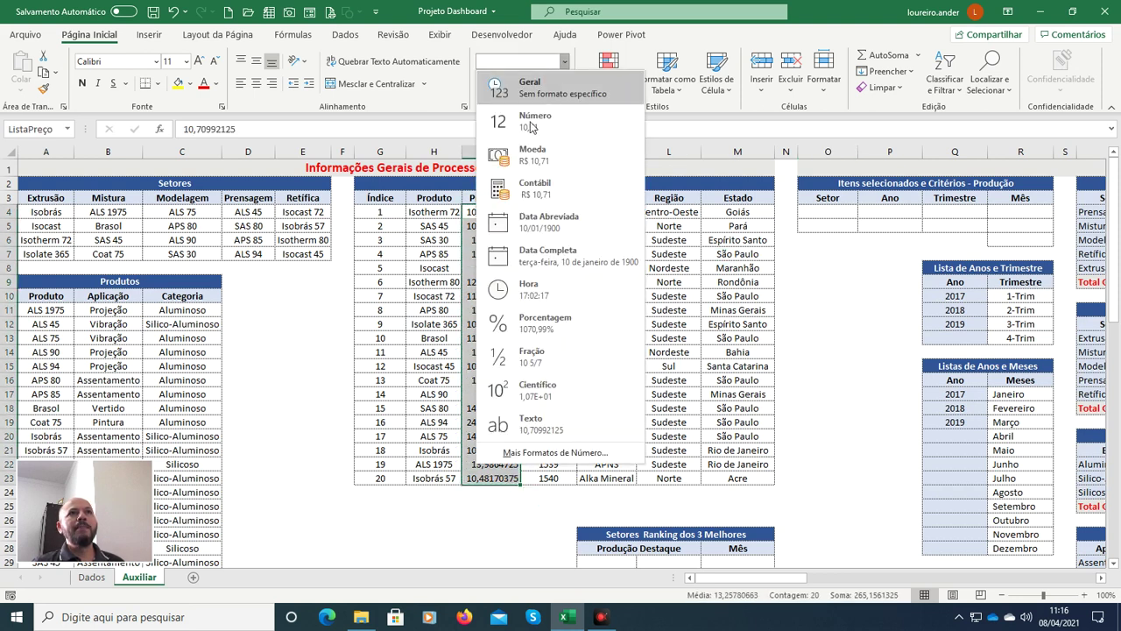
{"action": "left_click", "coordinate": [545, 158]}
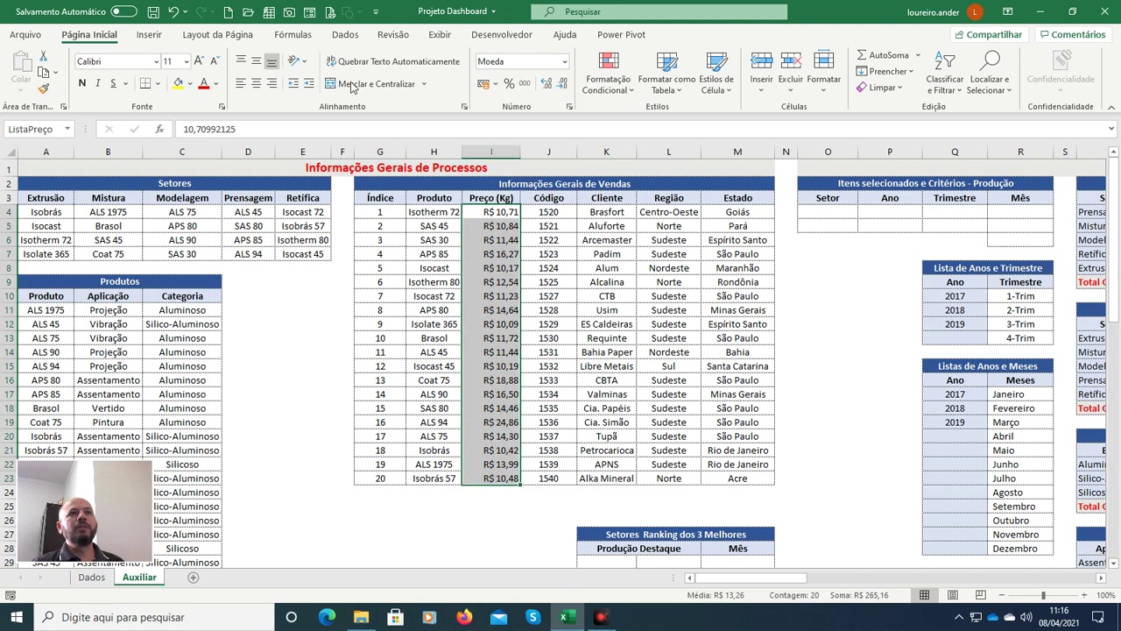
Step: Apply outline and inside borders to the Preço (Kg) values in Informações Gerais de Vendas
{"action": "left_click", "coordinate": [158, 84]}
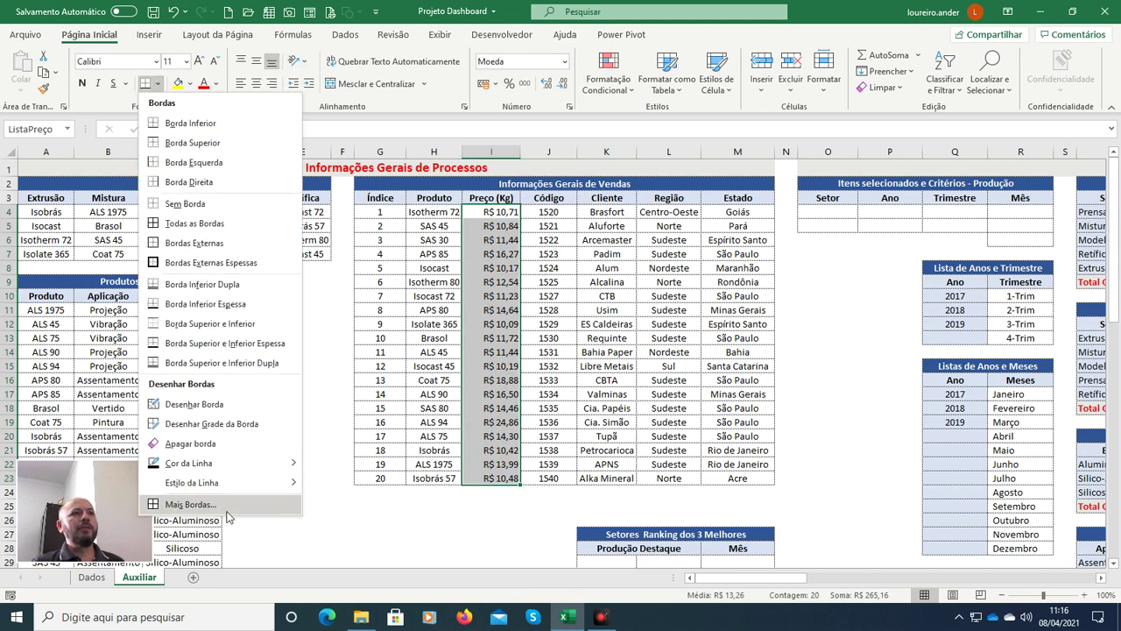
{"action": "left_click", "coordinate": [176, 501]}
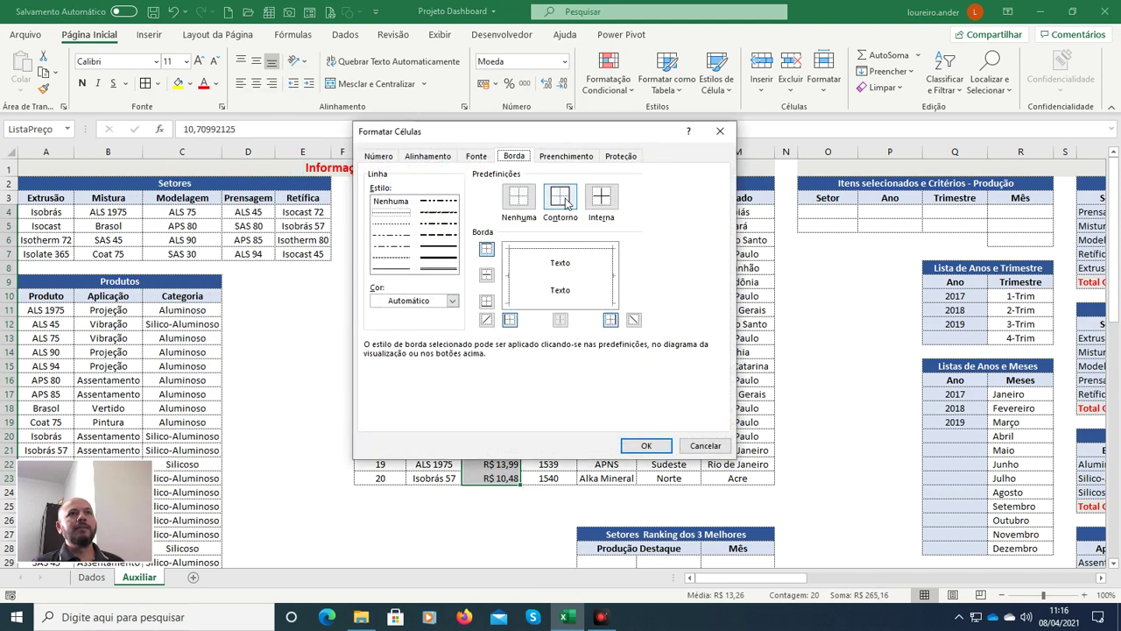
{"action": "left_click", "coordinate": [566, 203]}
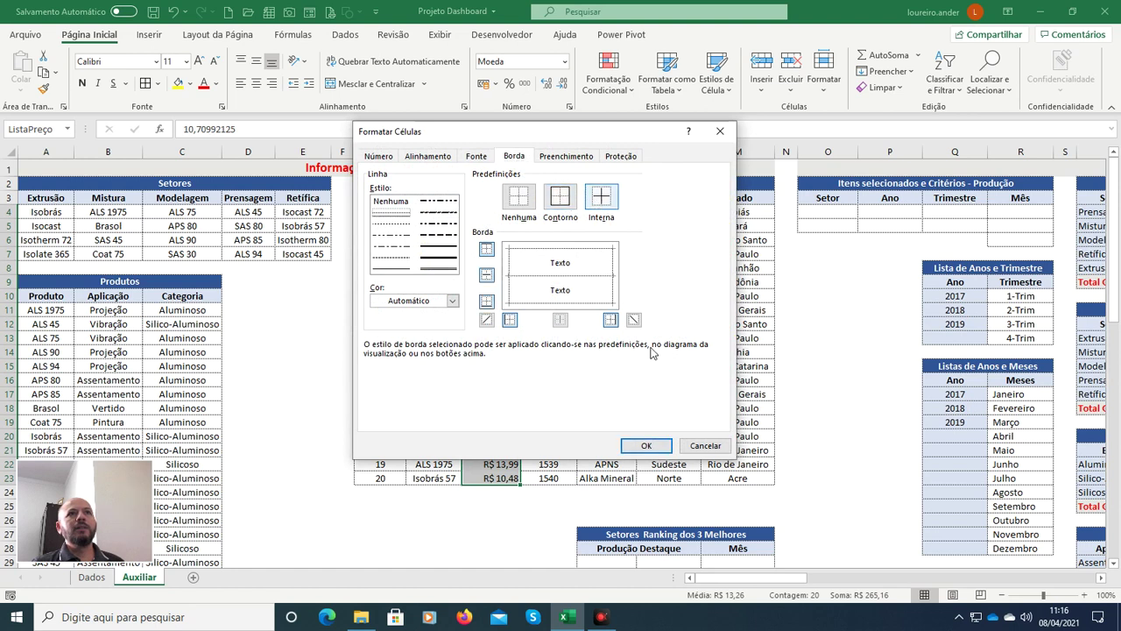
{"action": "left_click", "coordinate": [647, 446]}
{"action": "left_click", "coordinate": [826, 311]}
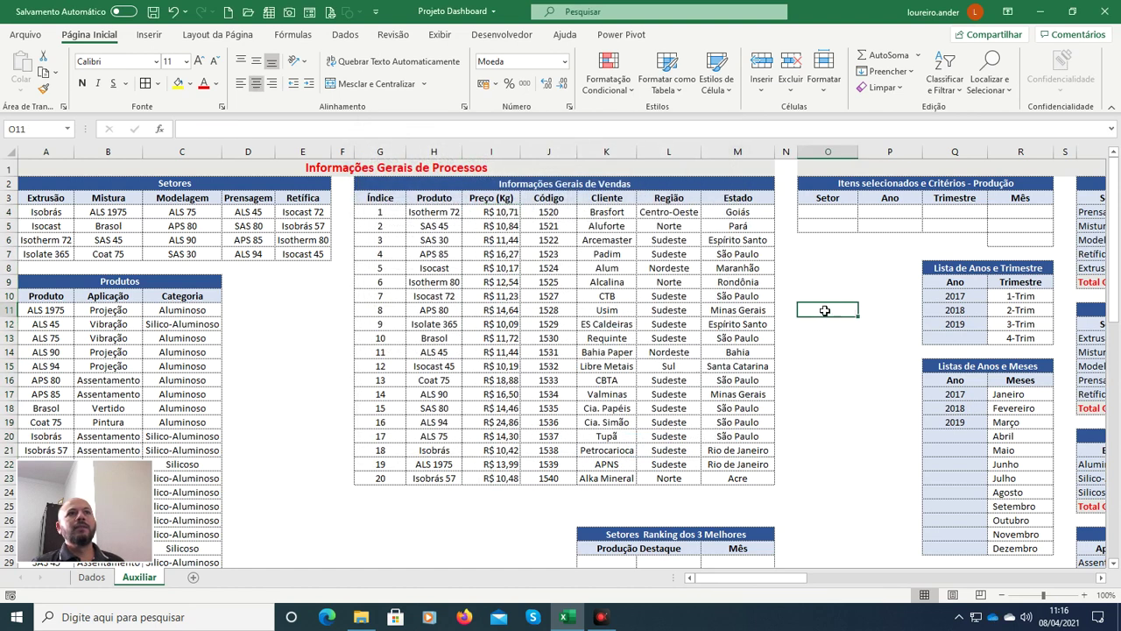
Step: Check the adjusted source price in I4, and review the recalculated prices down the Preço (Kg) column of the Dados sheet
{"action": "left_click", "coordinate": [506, 213]}
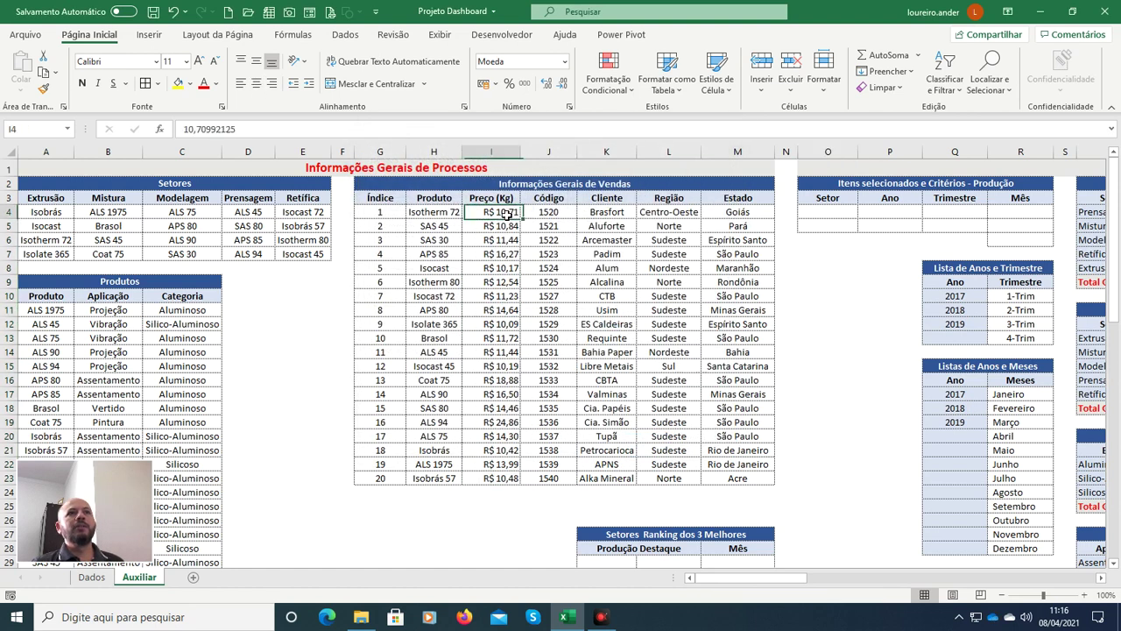
{"action": "left_click", "coordinate": [92, 577]}
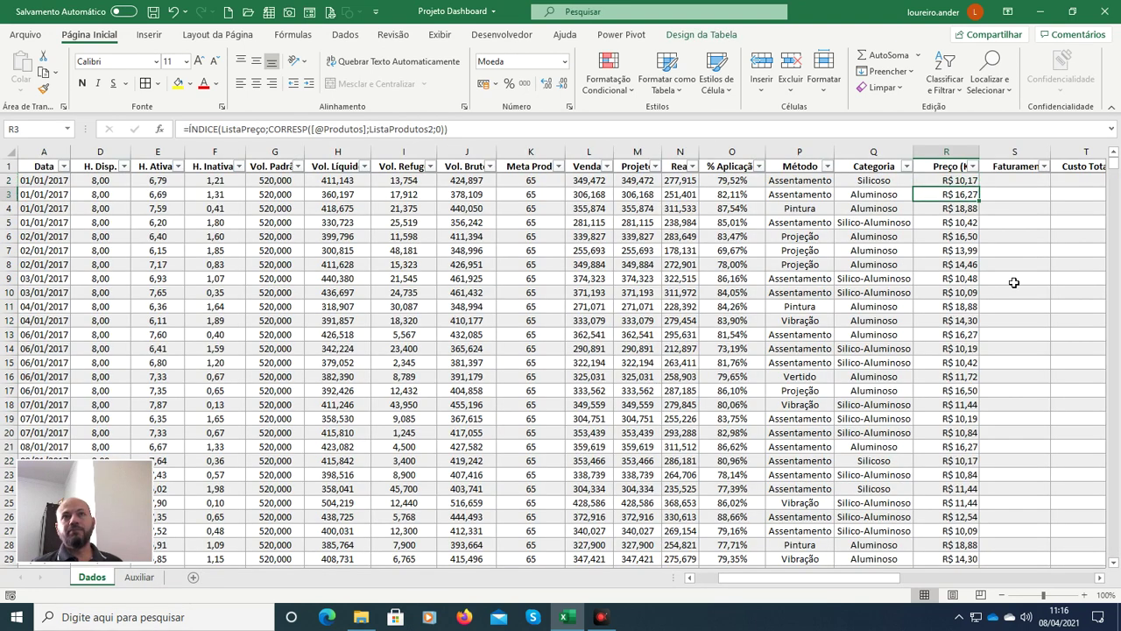
{"action": "key", "text": "Down"}
{"action": "key", "text": "Down"}
{"action": "key", "text": "Down"}
{"action": "key", "text": "Down"}
{"action": "key", "text": "Down"}
{"action": "key", "text": "Down"}
{"action": "key", "text": "Down"}
{"action": "key", "text": "Down"}
{"action": "key", "text": "Down"}
{"action": "key", "text": "Down"}
{"action": "key", "text": "Down"}
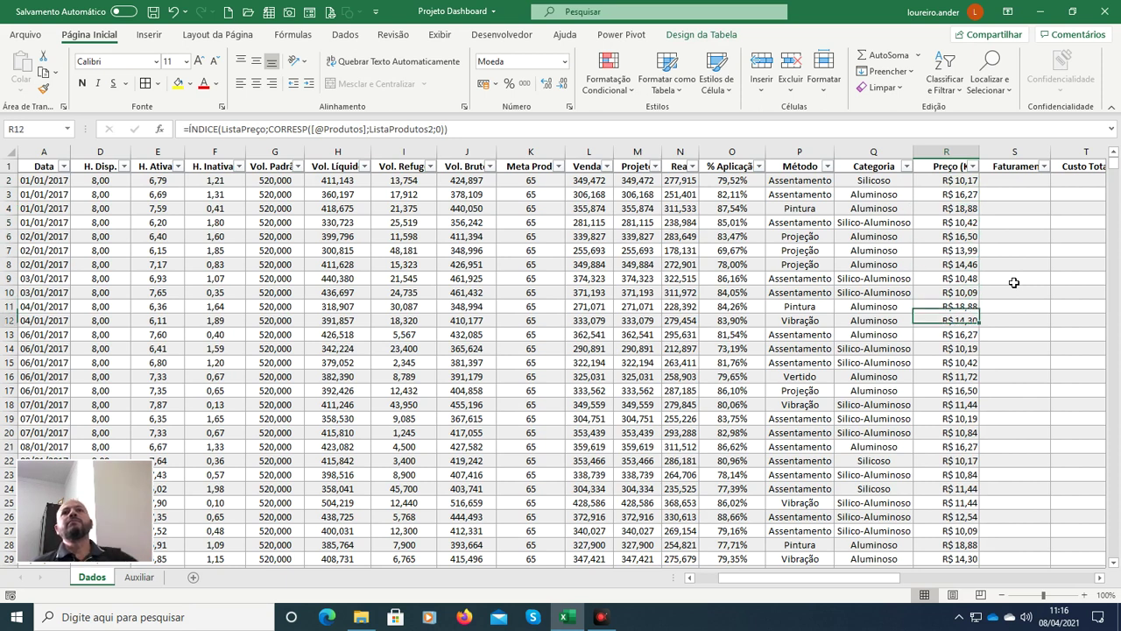
{"action": "key", "text": "Up"}
{"action": "key", "text": "Up"}
{"action": "key", "text": "Up"}
{"action": "key", "text": "Up"}
{"action": "key", "text": "Up"}
{"action": "key", "text": "Up"}
{"action": "key", "text": "Up"}
{"action": "key", "text": "Up"}
{"action": "key", "text": "Up"}
{"action": "key", "text": "Up"}
{"action": "key", "text": "Up"}
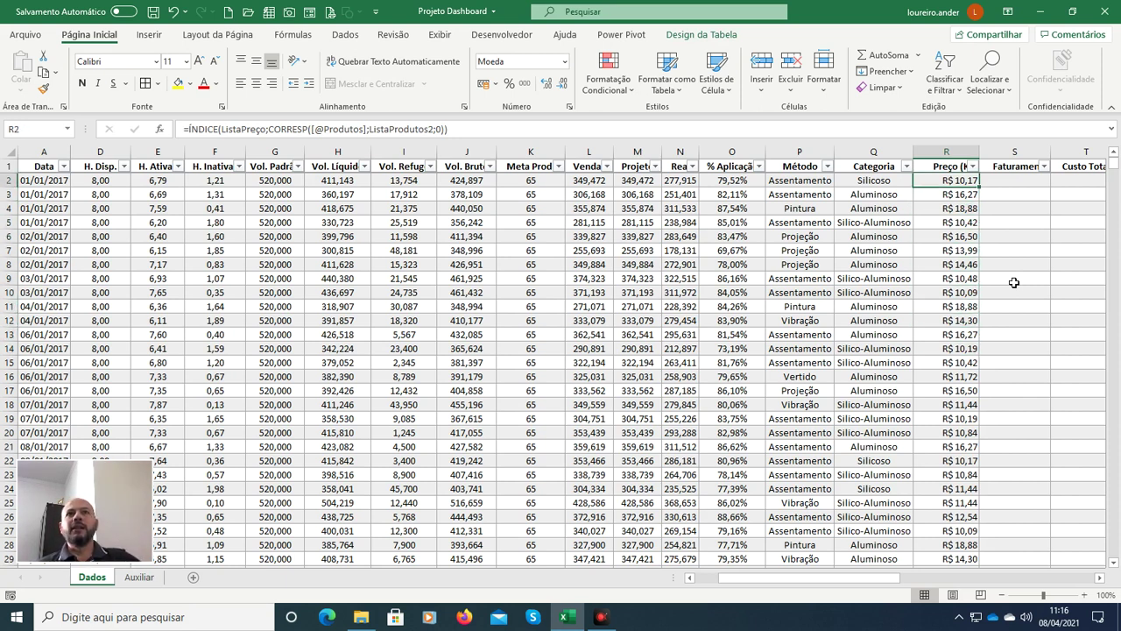
Step: Go to cell S2 in the empty Faturamento column and save the workbook
{"action": "key", "text": "Right"}
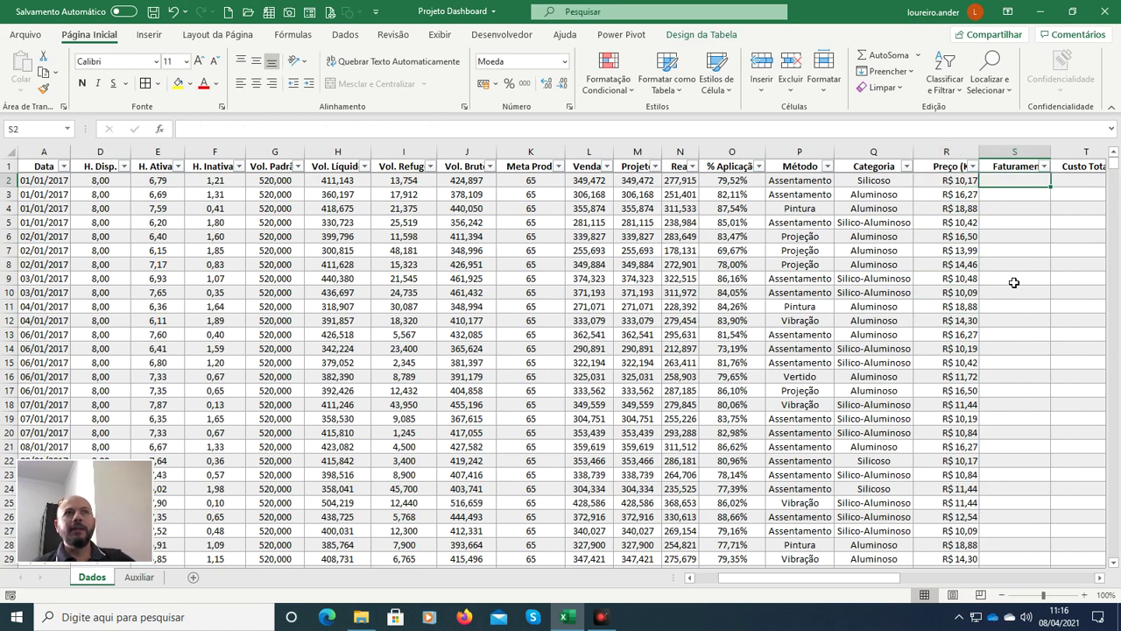
{"action": "key", "text": "Right"}
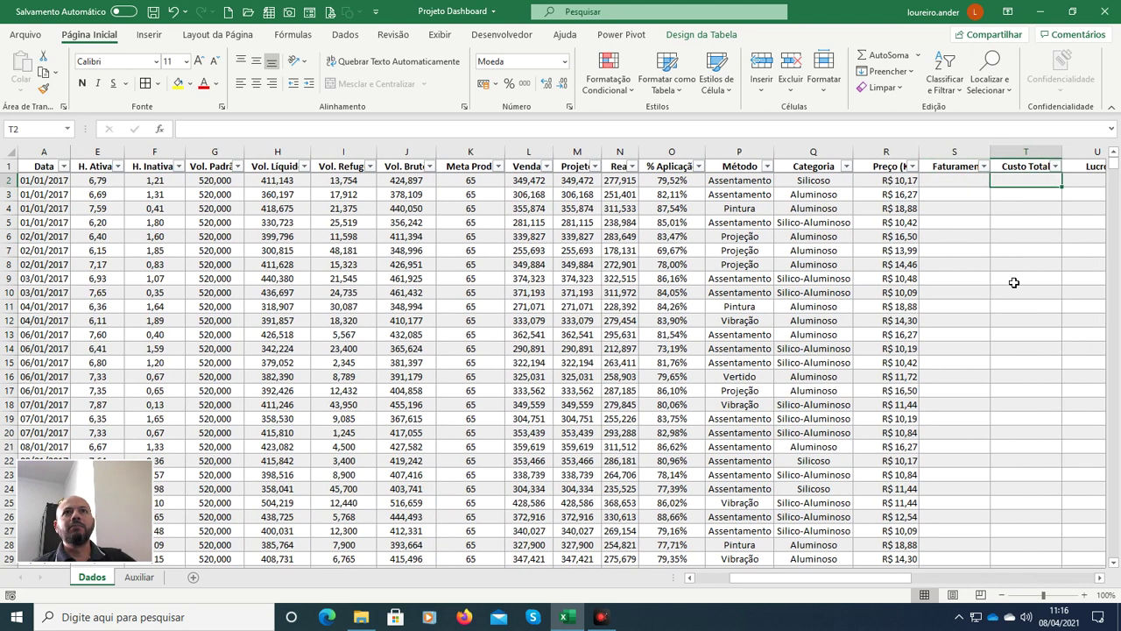
{"action": "key", "text": "Left"}
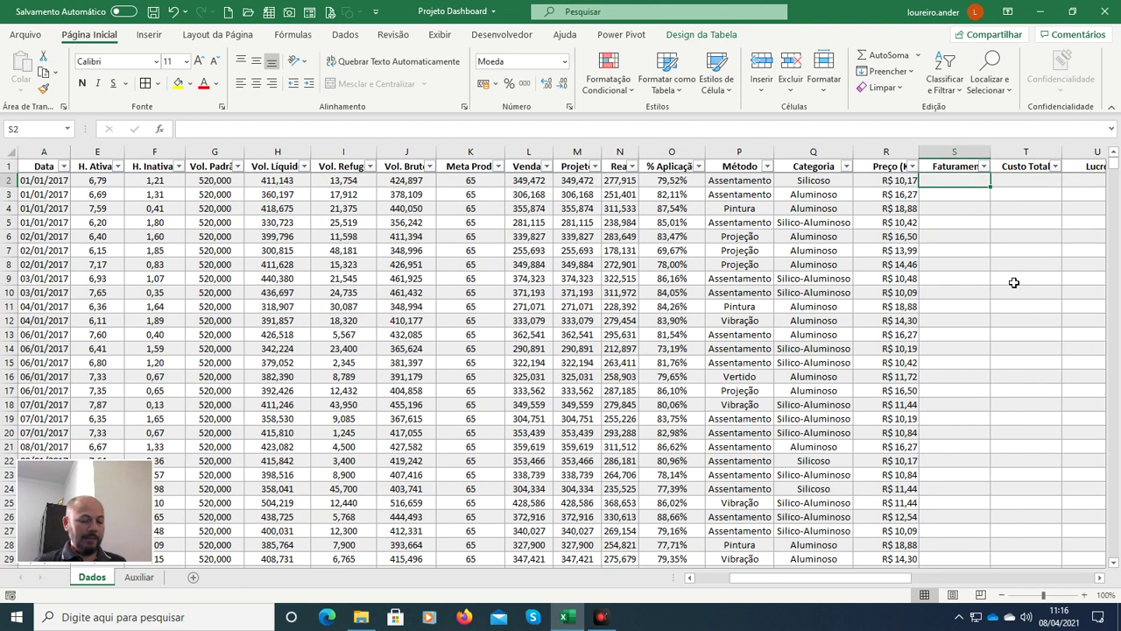
{"action": "key", "text": "ctrl+s"}
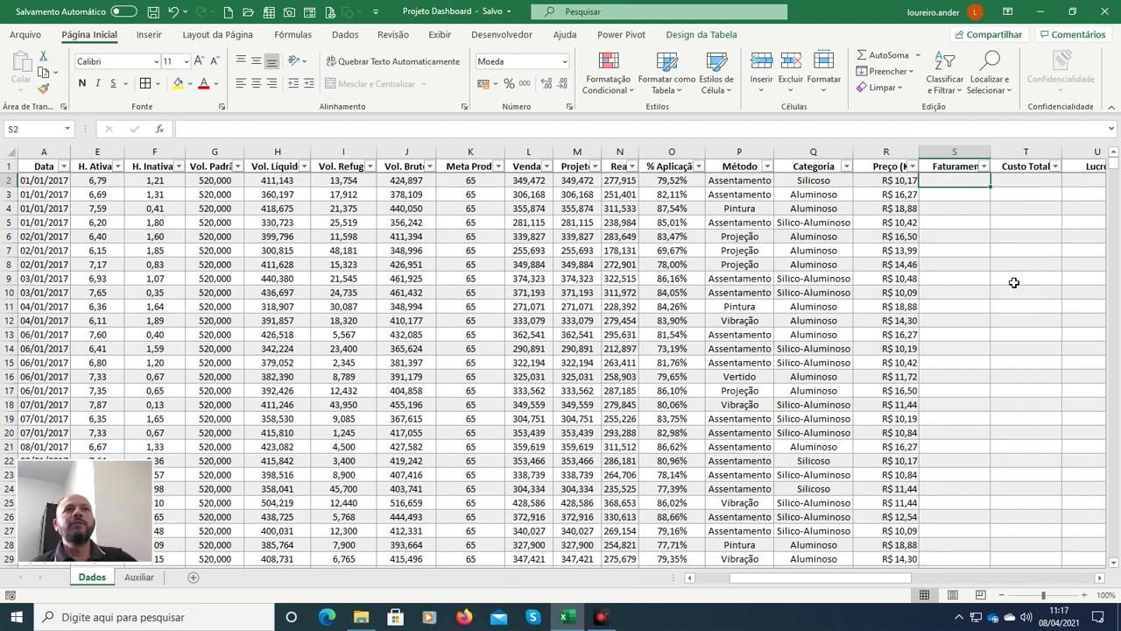
{"action": "type", "text": "="}
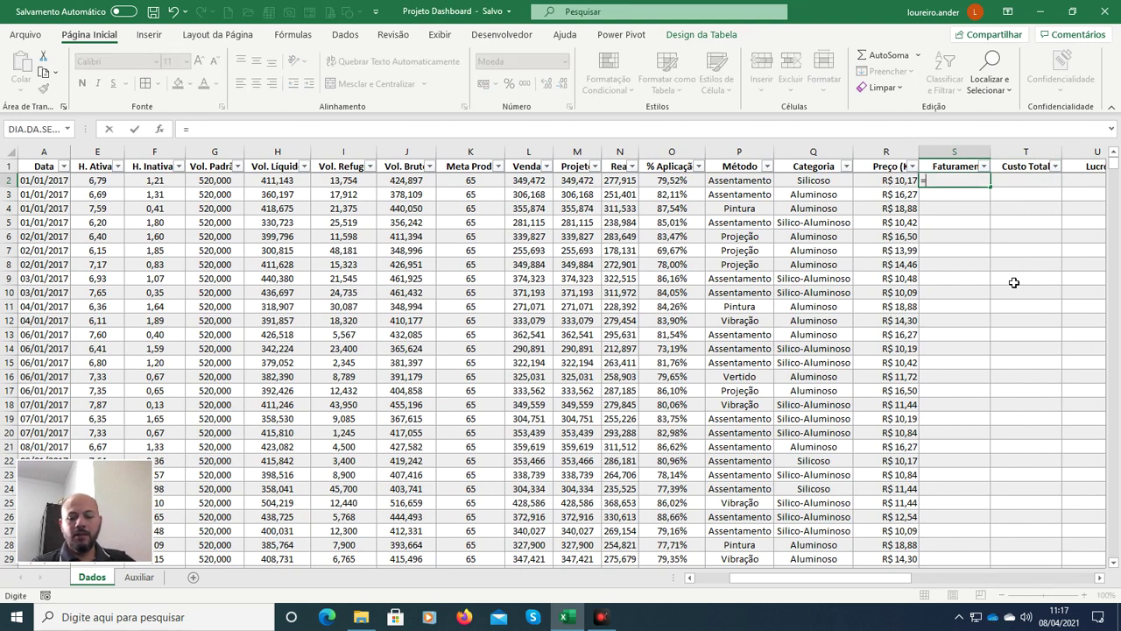
{"action": "key", "text": "Left"}
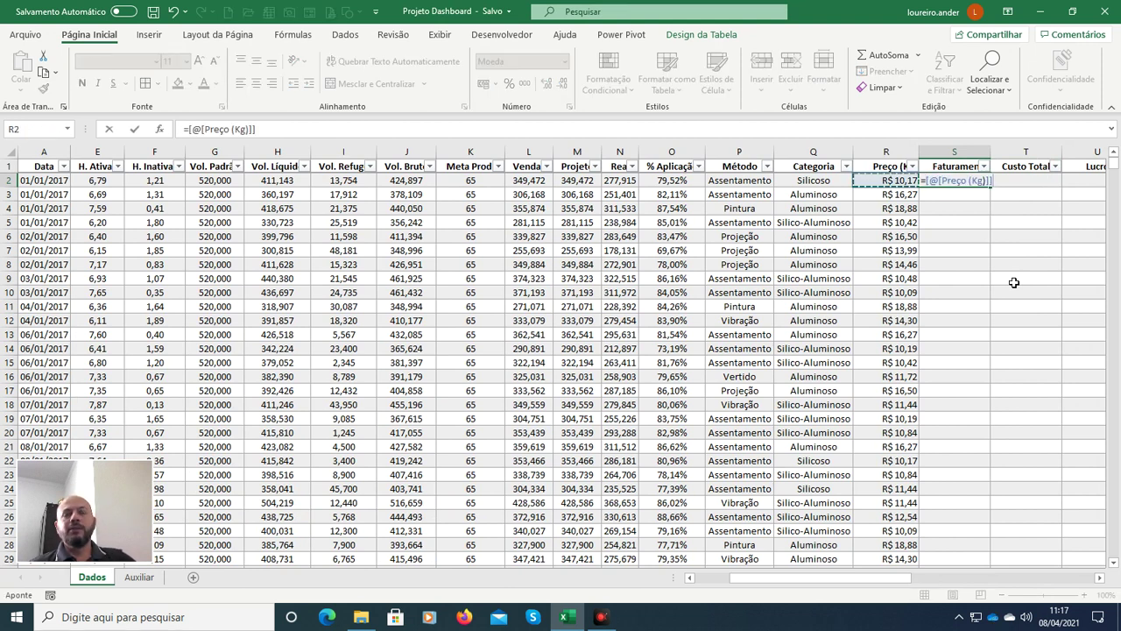
{"action": "type", "text": "*"}
{"action": "key", "text": "Left"}
{"action": "key", "text": "Left"}
{"action": "key", "text": "Left"}
{"action": "key", "text": "Left"}
{"action": "key", "text": "Left"}
{"action": "key", "text": "Left"}
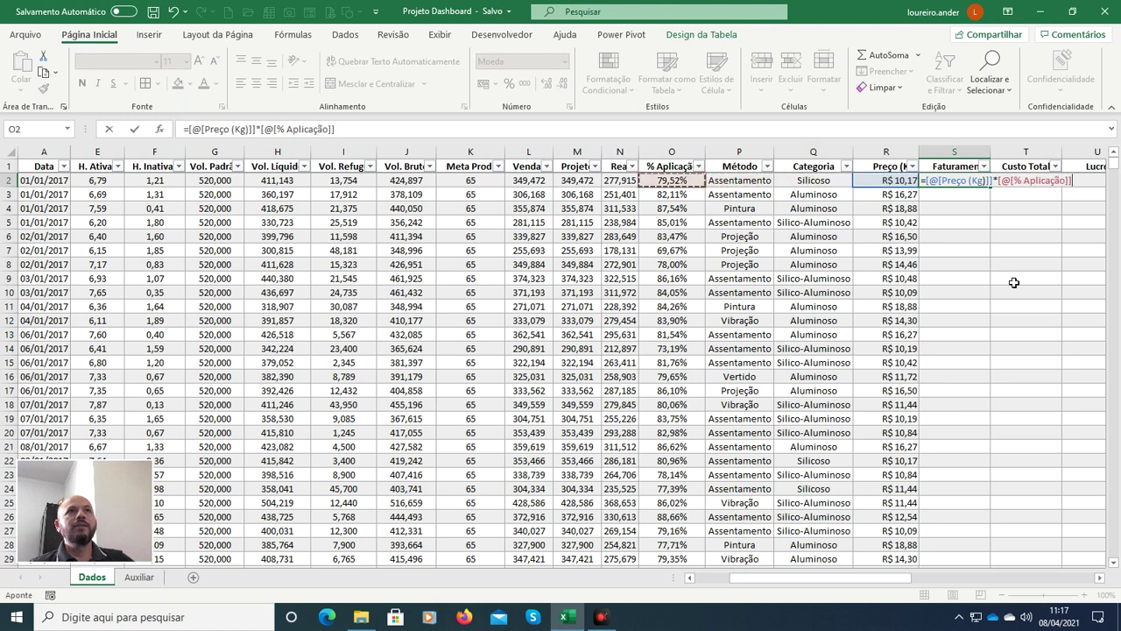
{"action": "key", "text": "Left"}
{"action": "key", "text": "Return"}
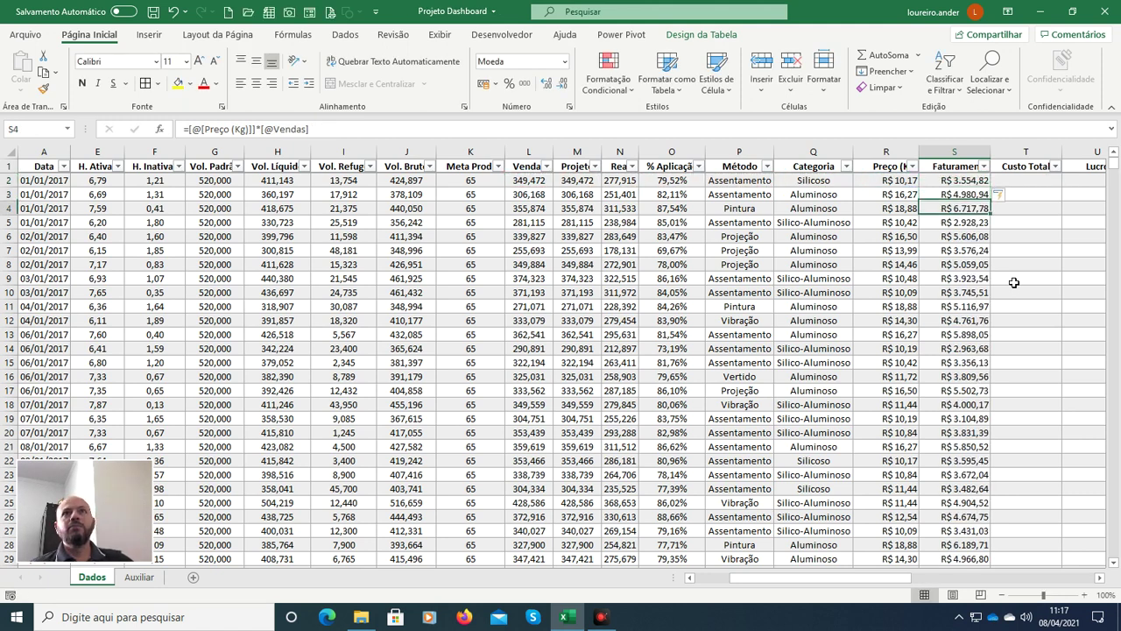
{"action": "key", "text": "Up"}
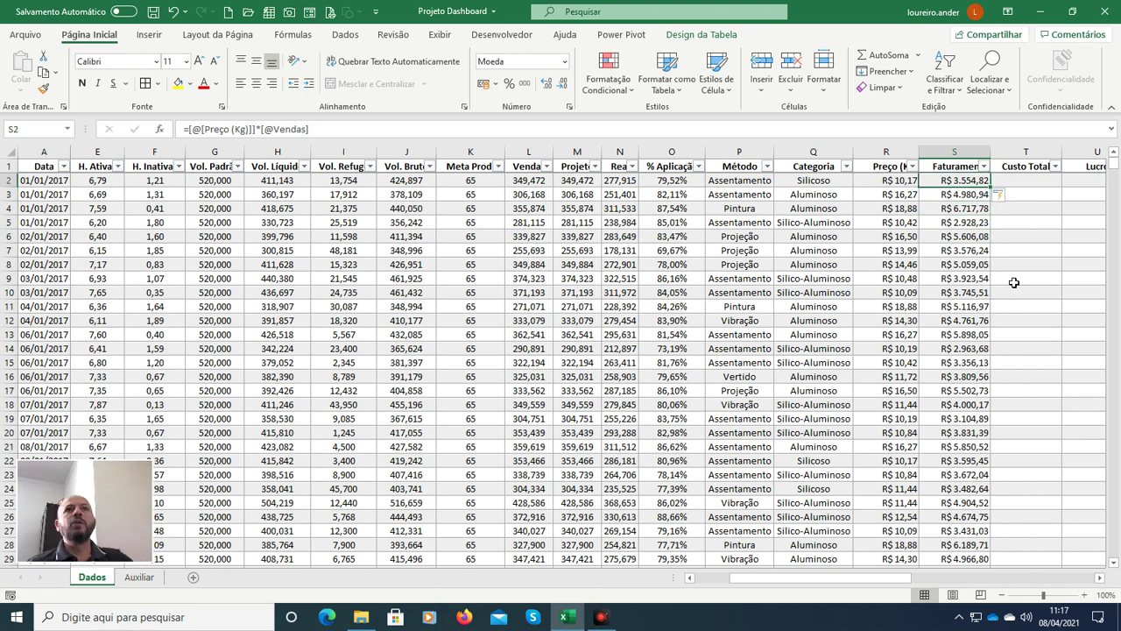
{"action": "key", "text": "Down"}
{"action": "key", "text": "Down"}
{"action": "key", "text": "Down"}
{"action": "key", "text": "Up"}
{"action": "key", "text": "Up"}
{"action": "key", "text": "Up"}
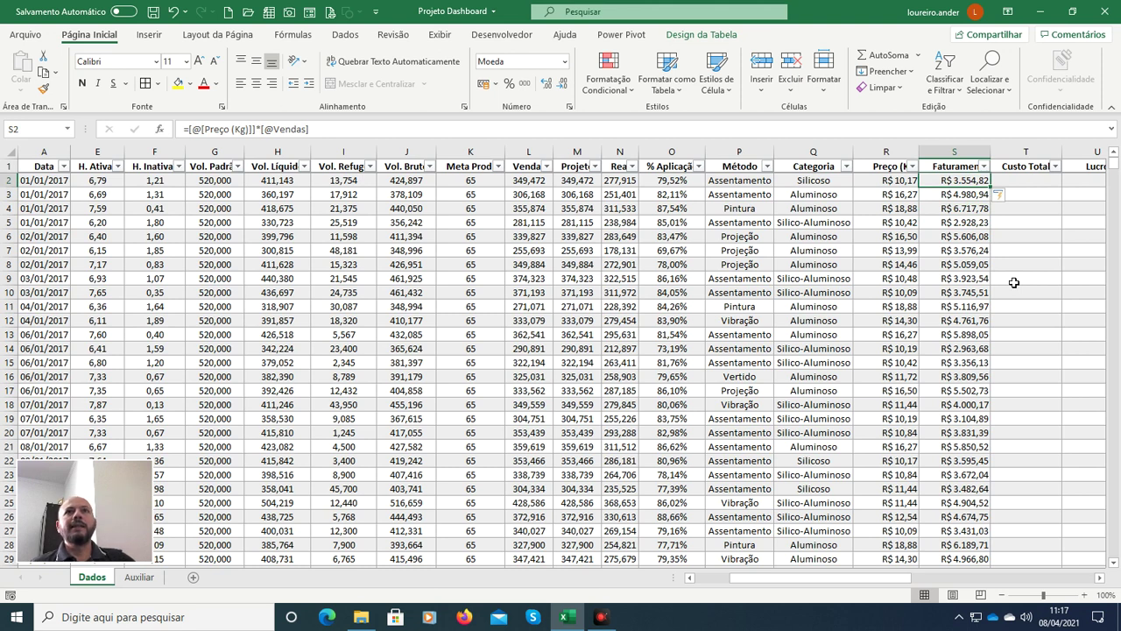
{"action": "key", "text": "Right"}
{"action": "key", "text": "Right"}
{"action": "key", "text": "Right"}
{"action": "key", "text": "Left"}
{"action": "key", "text": "Left"}
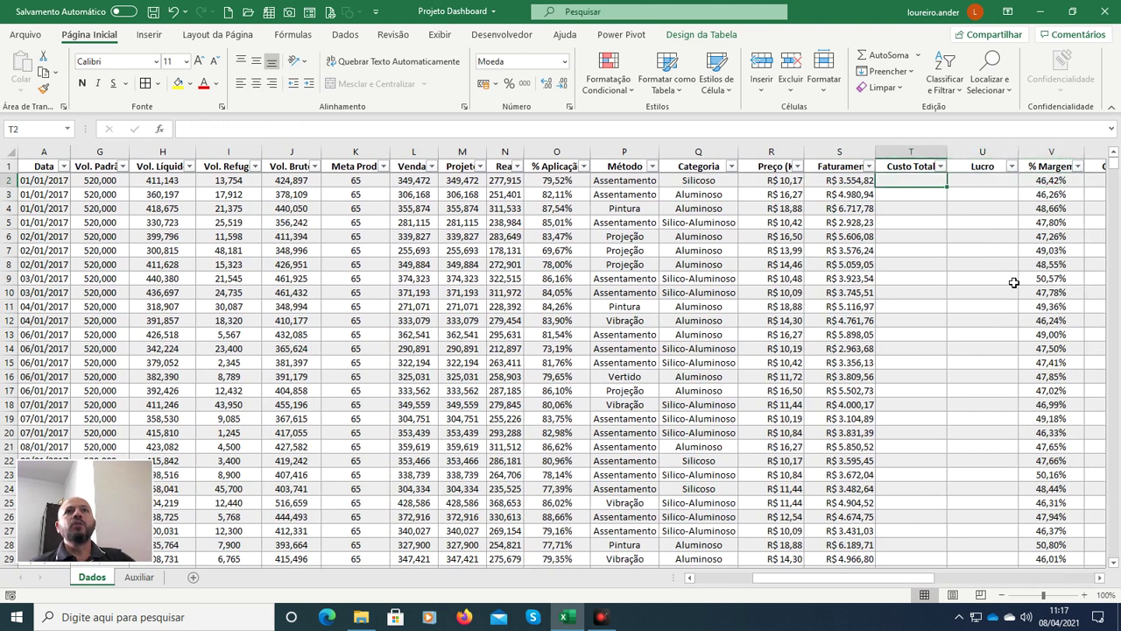
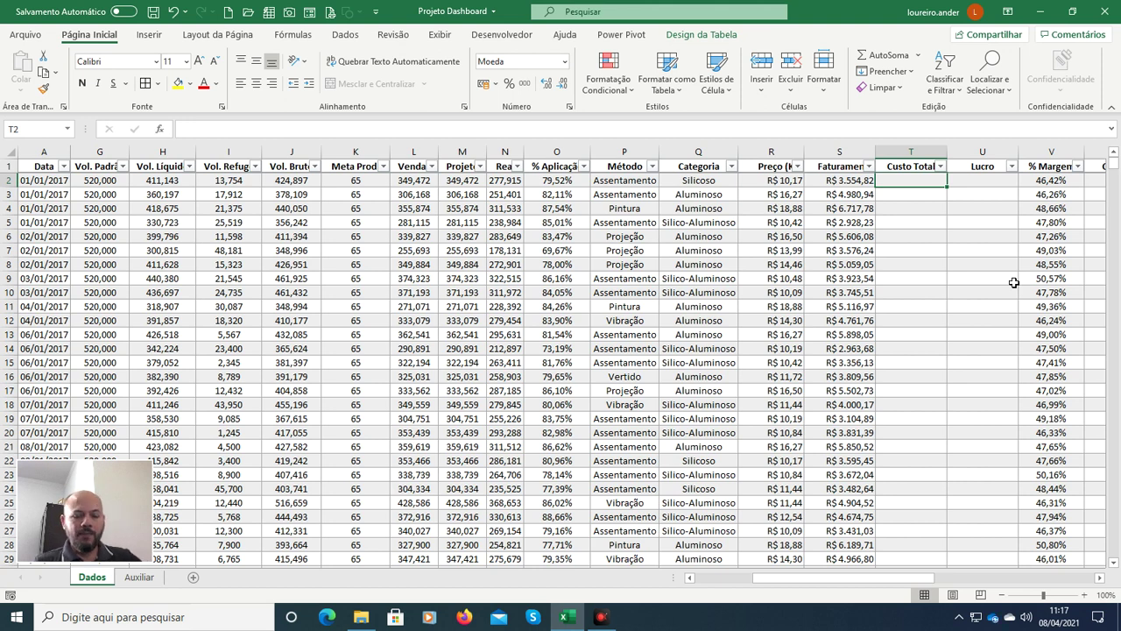
{"action": "type", "text": "="}
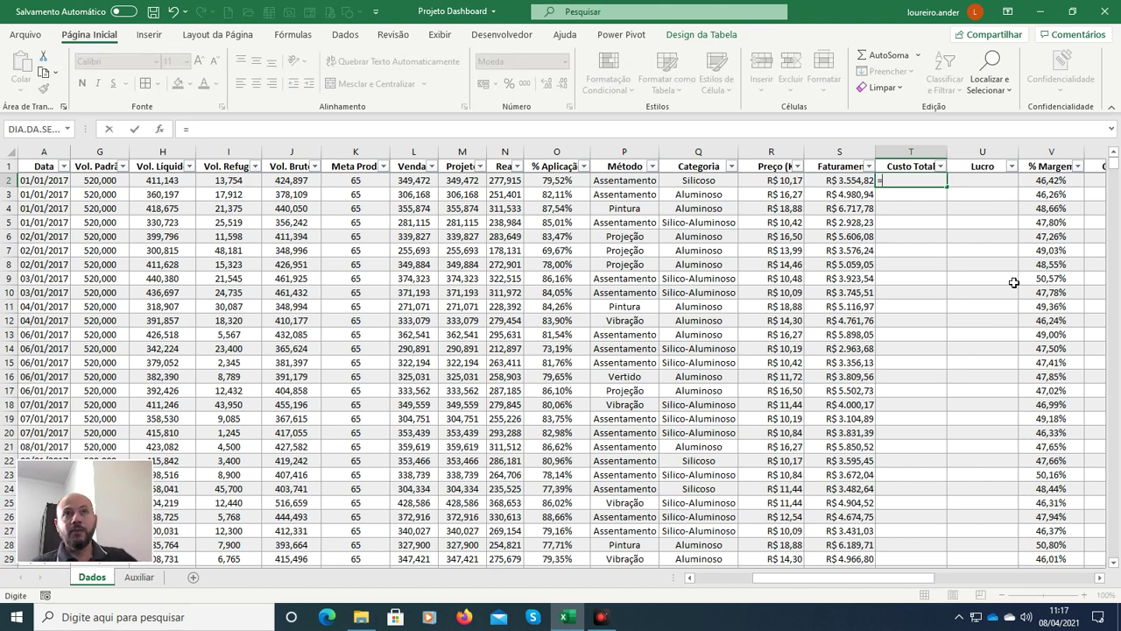
{"action": "key", "text": "Left"}
{"action": "type", "text": "*"}
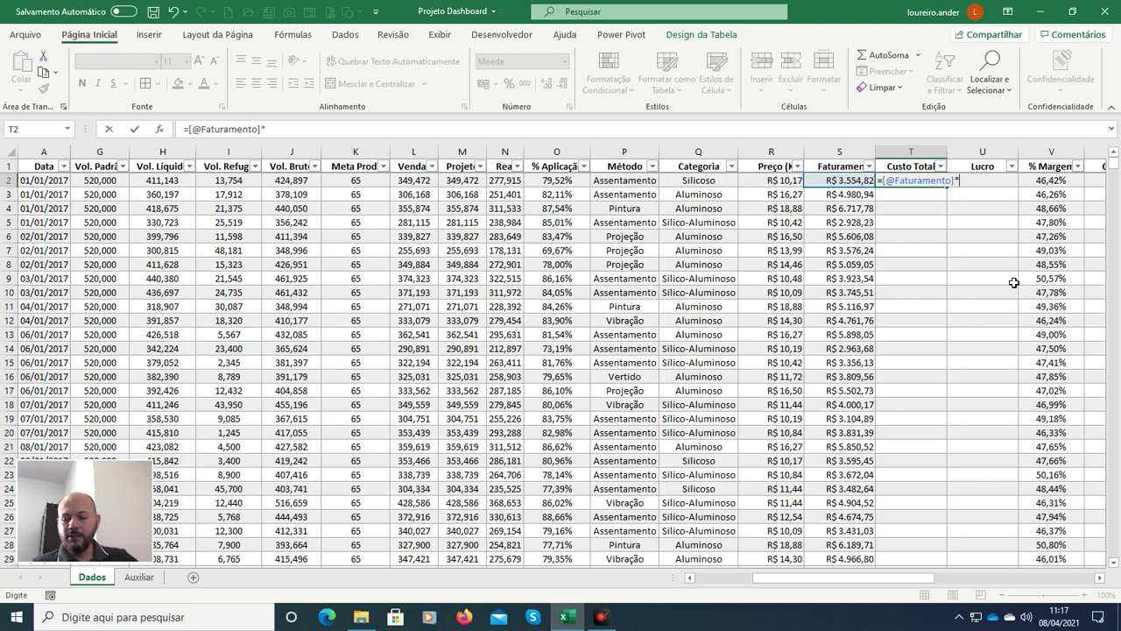
{"action": "type", "text": "0,4878"}
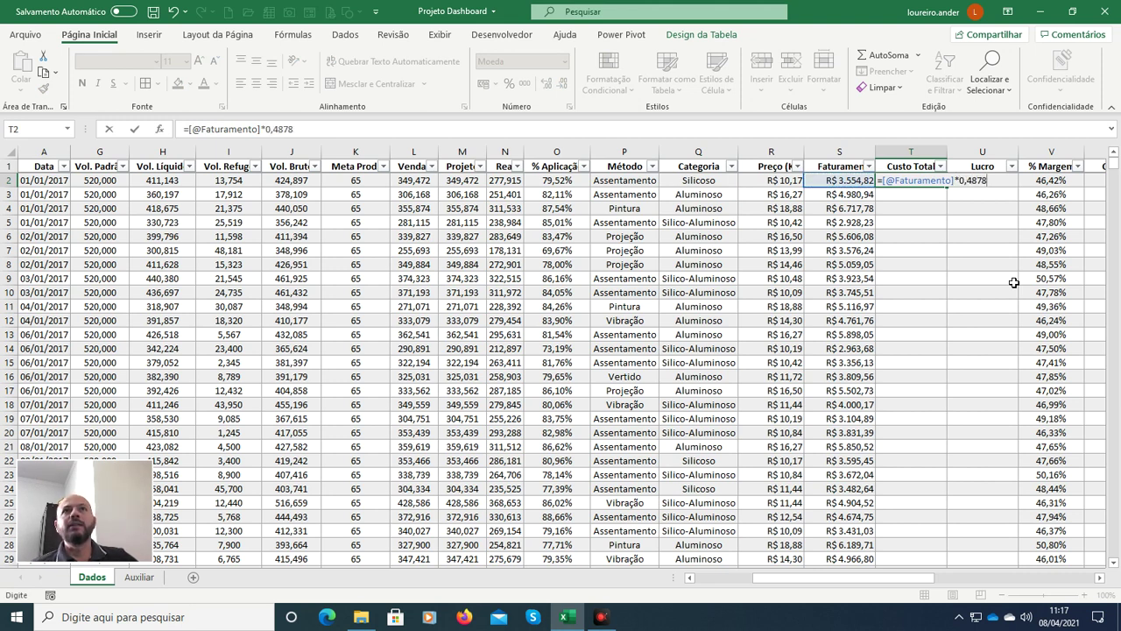
{"action": "key", "text": "Return"}
{"action": "key", "text": "Up"}
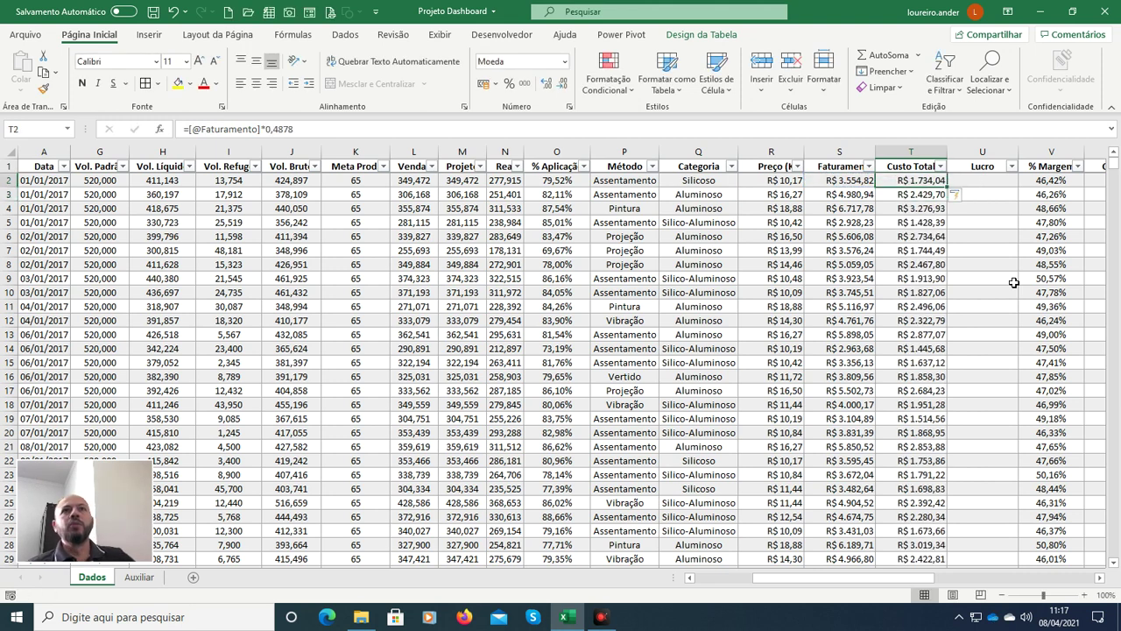
Step: Review the calculated values in the first rows of the Custo Total column
{"action": "key", "text": "Down"}
{"action": "key", "text": "Down"}
{"action": "key", "text": "Down"}
{"action": "key", "text": "Down"}
{"action": "key", "text": "Down"}
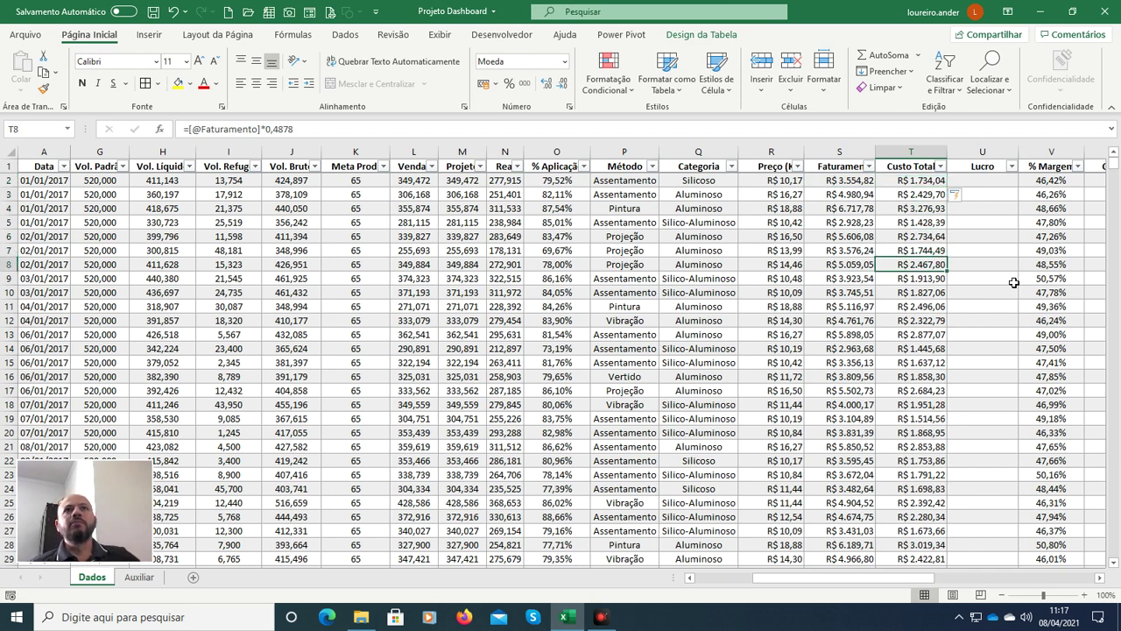
{"action": "key", "text": "Up"}
{"action": "key", "text": "Up"}
{"action": "key", "text": "Up"}
{"action": "key", "text": "Up"}
{"action": "key", "text": "Up"}
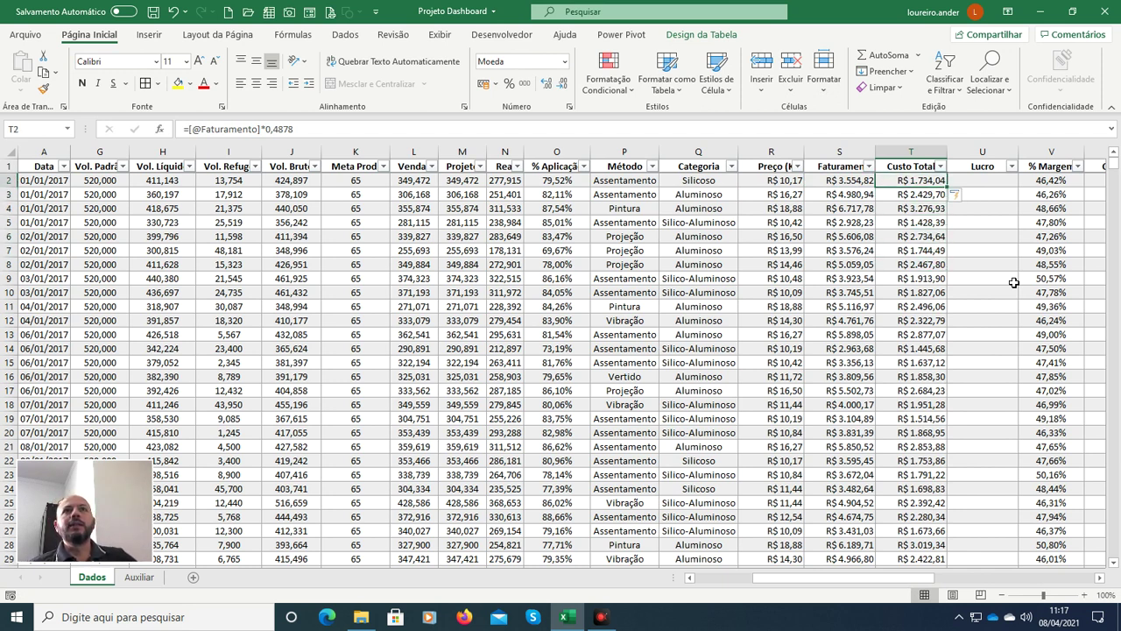
{"action": "key", "text": "Right"}
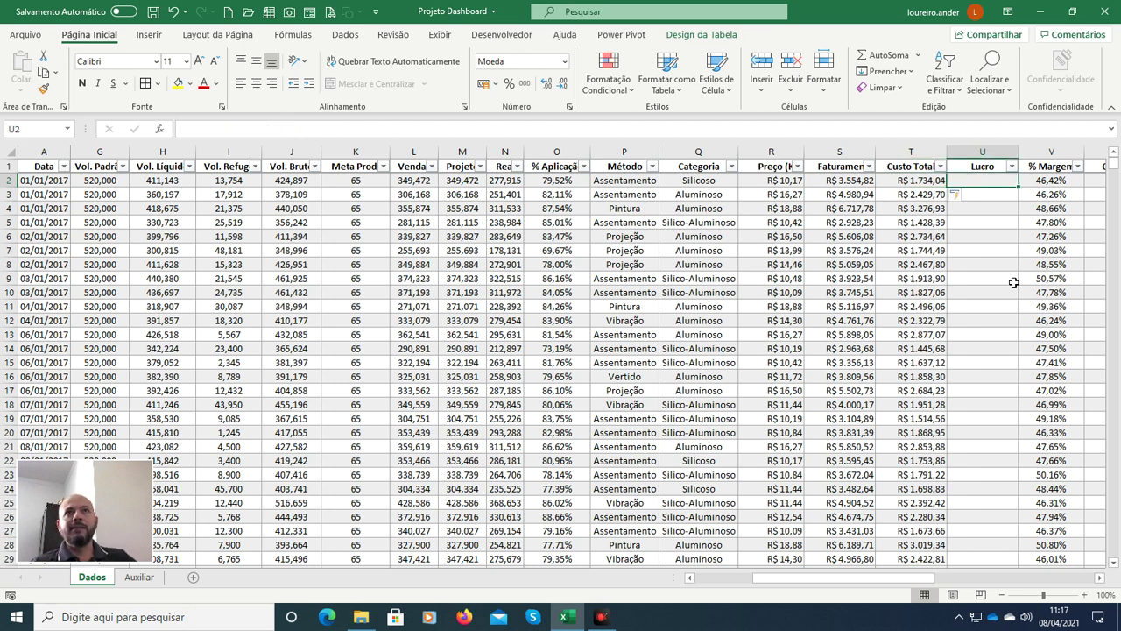
{"action": "type", "text": "="}
{"action": "key", "text": "Left"}
{"action": "key", "text": "Left"}
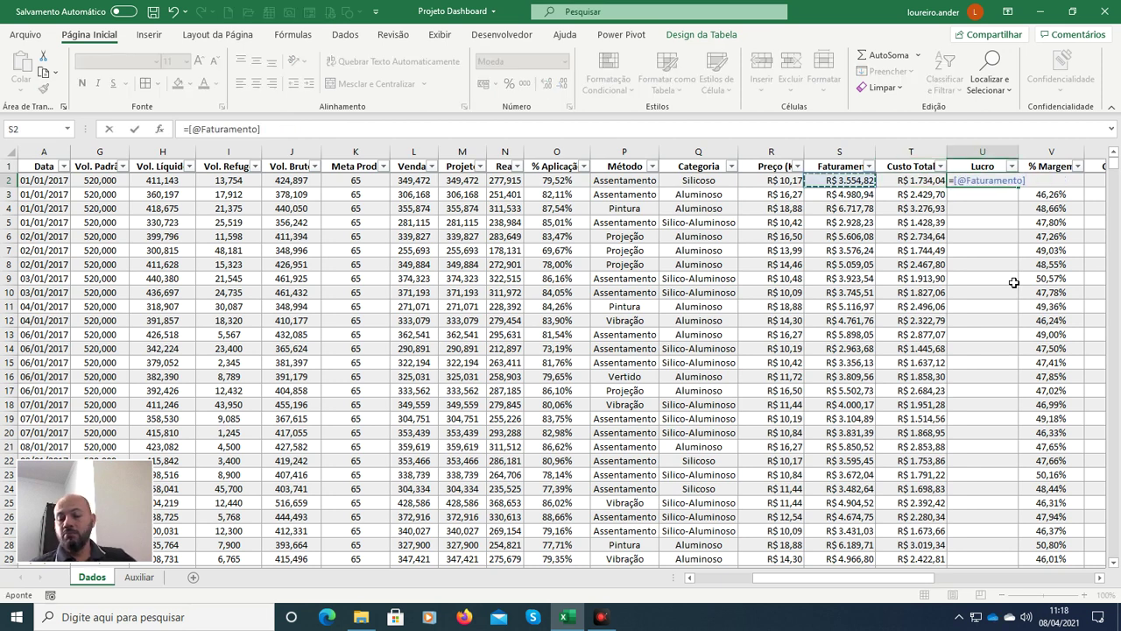
{"action": "type", "text": "-"}
{"action": "key", "text": "Right"}
{"action": "key", "text": "Left"}
{"action": "key", "text": "Left"}
{"action": "key", "text": "Left"}
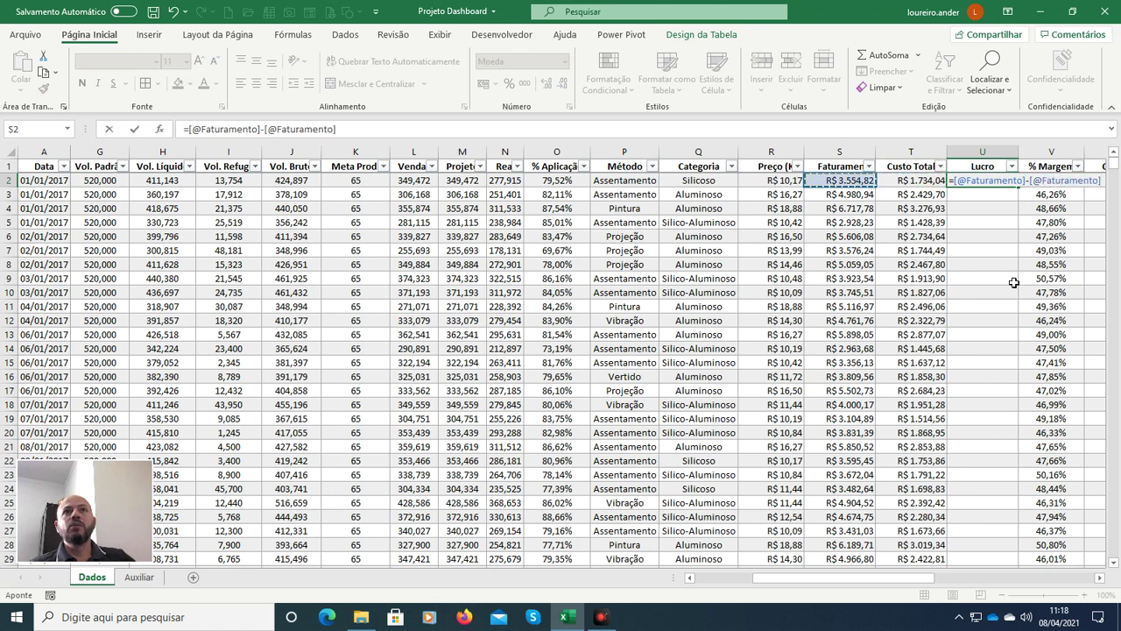
{"action": "key", "text": "Right"}
{"action": "key", "text": "Return"}
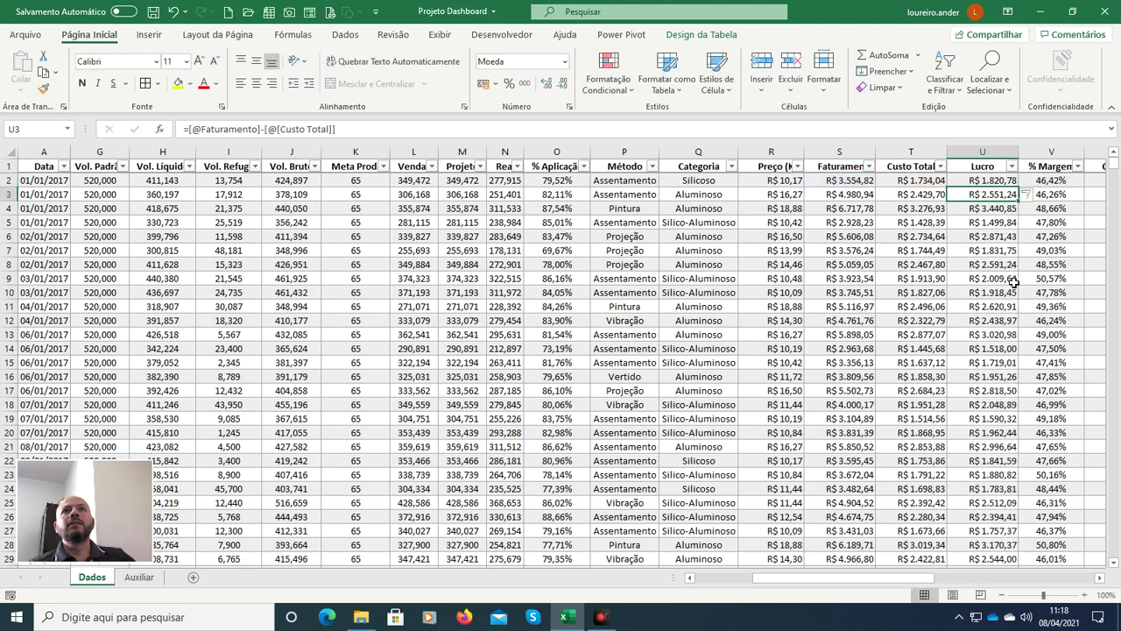
{"action": "key", "text": "Up"}
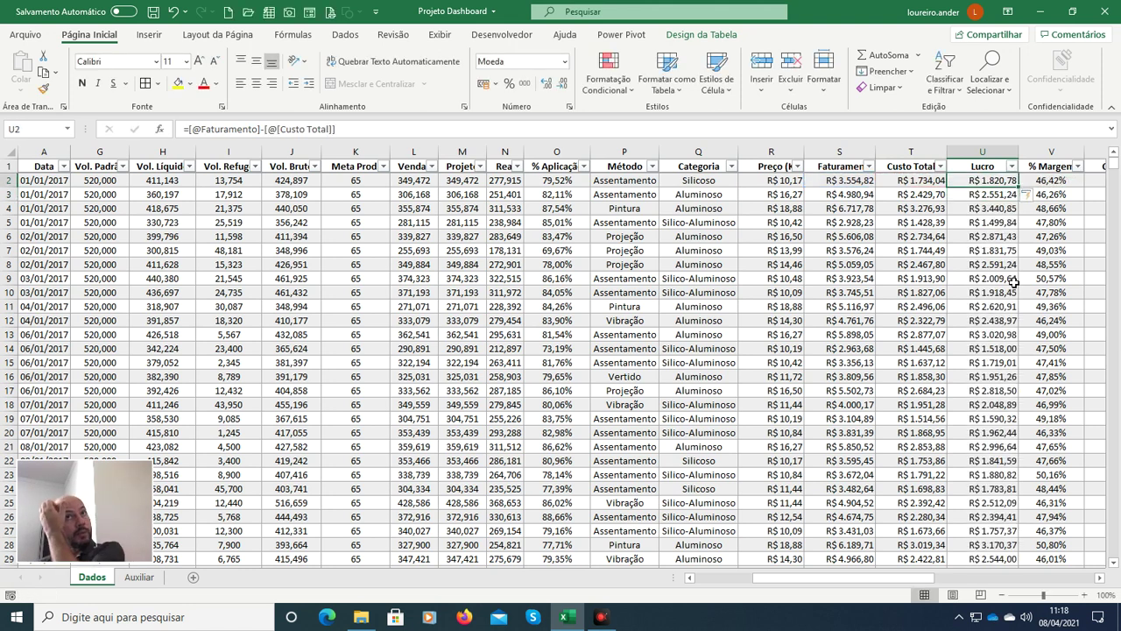
Step: Examine the existing percentages in the first rows of the % Margem column
{"action": "key", "text": "Down"}
{"action": "key", "text": "Right"}
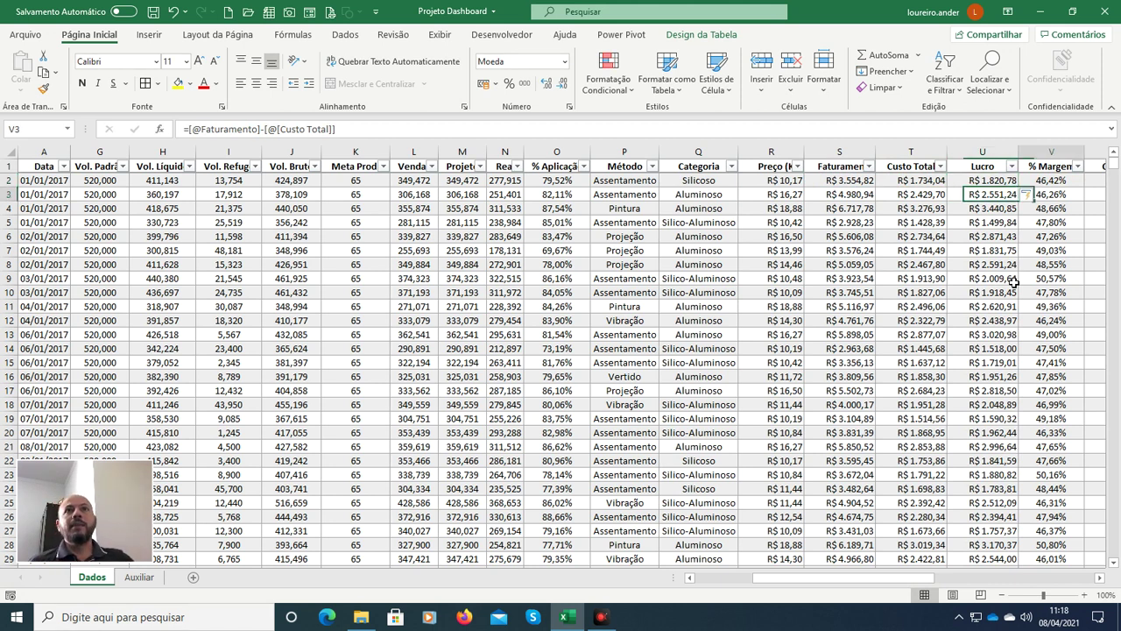
{"action": "scroll", "coordinate": [1013, 282], "scroll_direction": "right", "scroll_amount": 1}
{"action": "key", "text": "Up"}
{"action": "key", "text": "Down"}
{"action": "key", "text": "Down"}
{"action": "key", "text": "Down"}
{"action": "key", "text": "Down"}
{"action": "key", "text": "Down"}
{"action": "key", "text": "Down"}
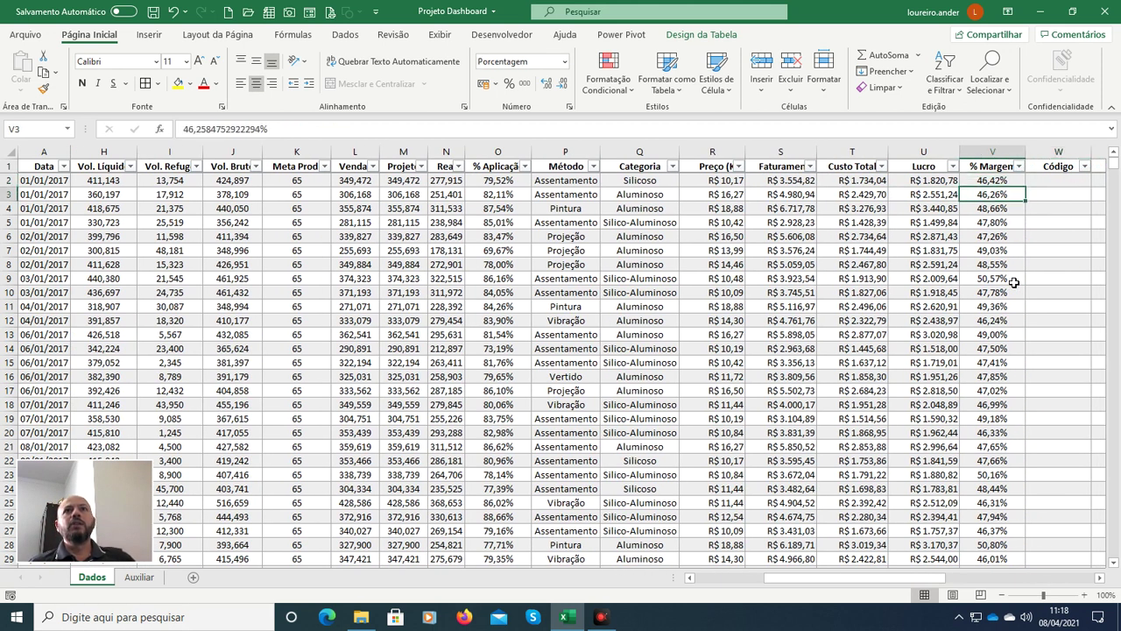
{"action": "key", "text": "Up"}
{"action": "key", "text": "Up"}
{"action": "key", "text": "Up"}
{"action": "key", "text": "Up"}
{"action": "key", "text": "Up"}
{"action": "key", "text": "Up"}
{"action": "key", "text": "Up"}
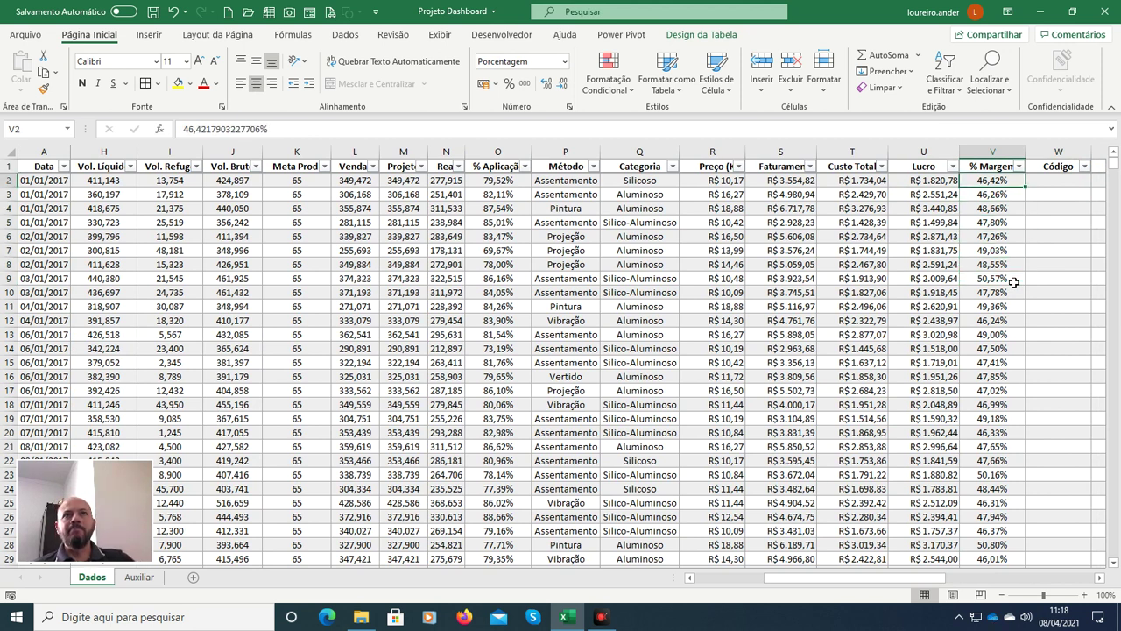
Step: Compare the row 2 entries from Faturamento to % Margem, and look over the empty Código, Cliente and Região columns
{"action": "key", "text": "Left"}
{"action": "key", "text": "Left"}
{"action": "key", "text": "Right"}
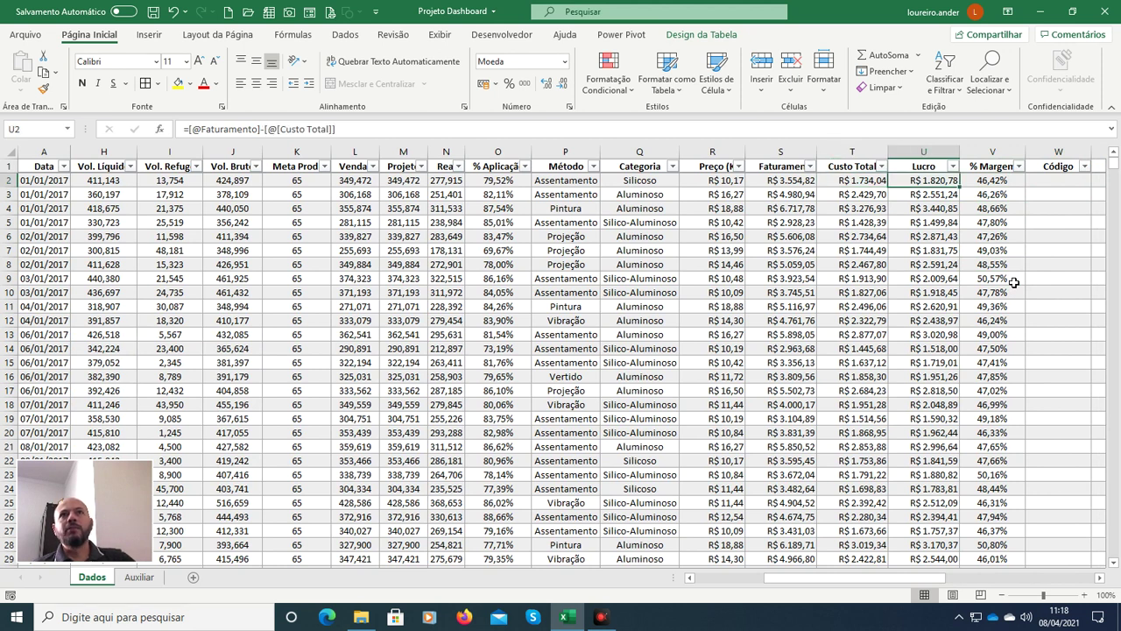
{"action": "key", "text": "Right"}
{"action": "key", "text": "Right"}
{"action": "key", "text": "Right"}
{"action": "key", "text": "Left"}
{"action": "key", "text": "Left"}
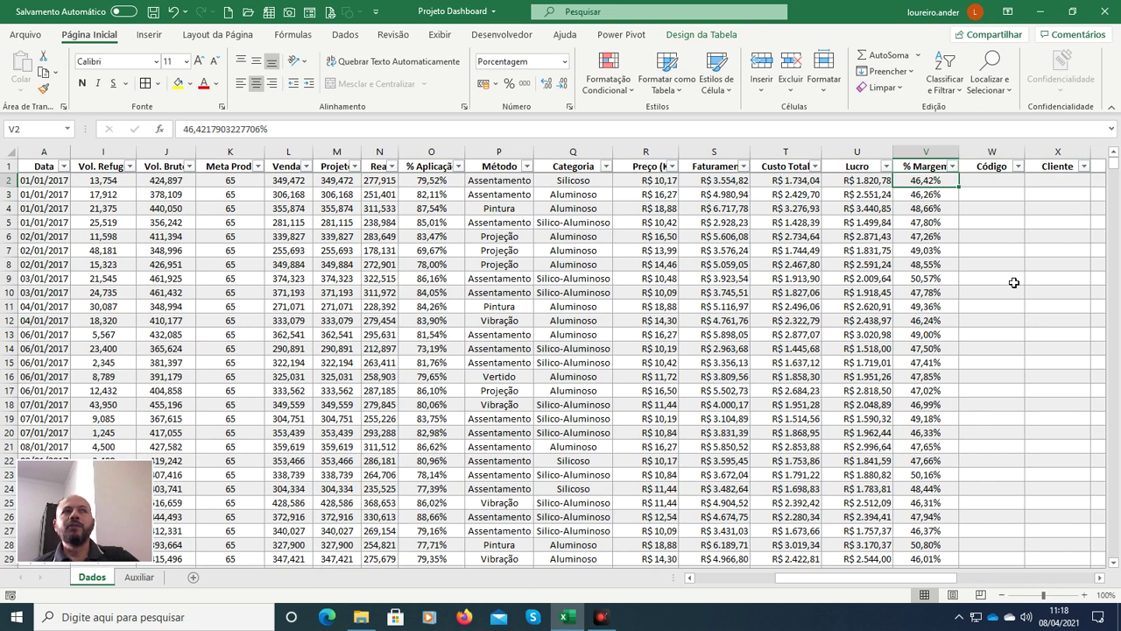
{"action": "key", "text": "Right"}
{"action": "key", "text": "Right"}
{"action": "key", "text": "Right"}
{"action": "key", "text": "Right"}
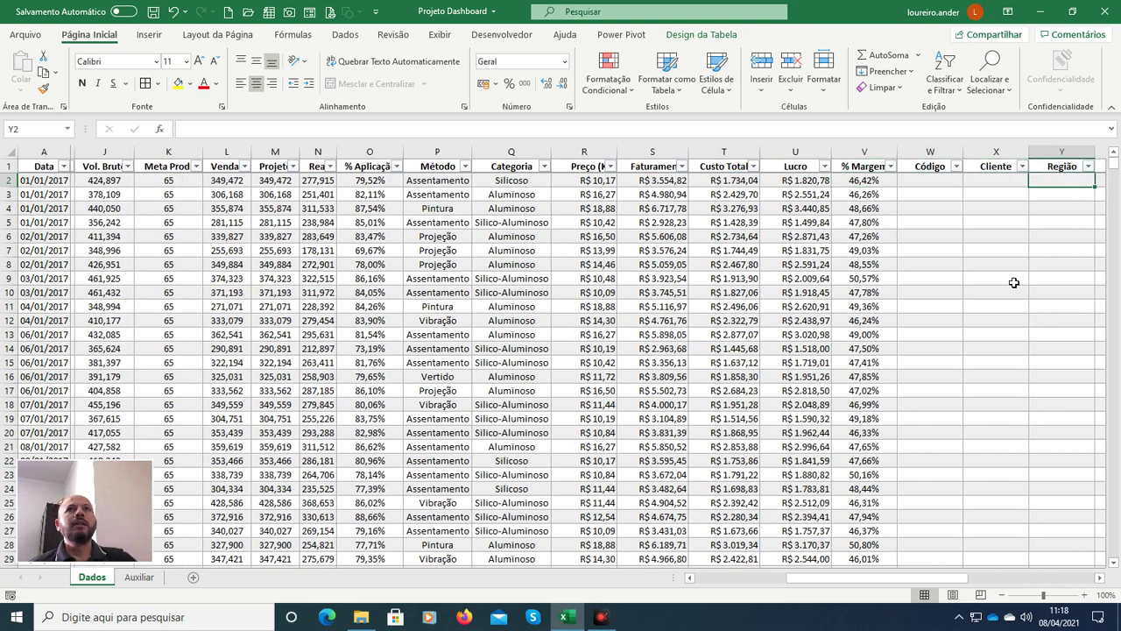
{"action": "key", "text": "Left"}
{"action": "key", "text": "Left"}
{"action": "key", "text": "Left"}
{"action": "key", "text": "Left"}
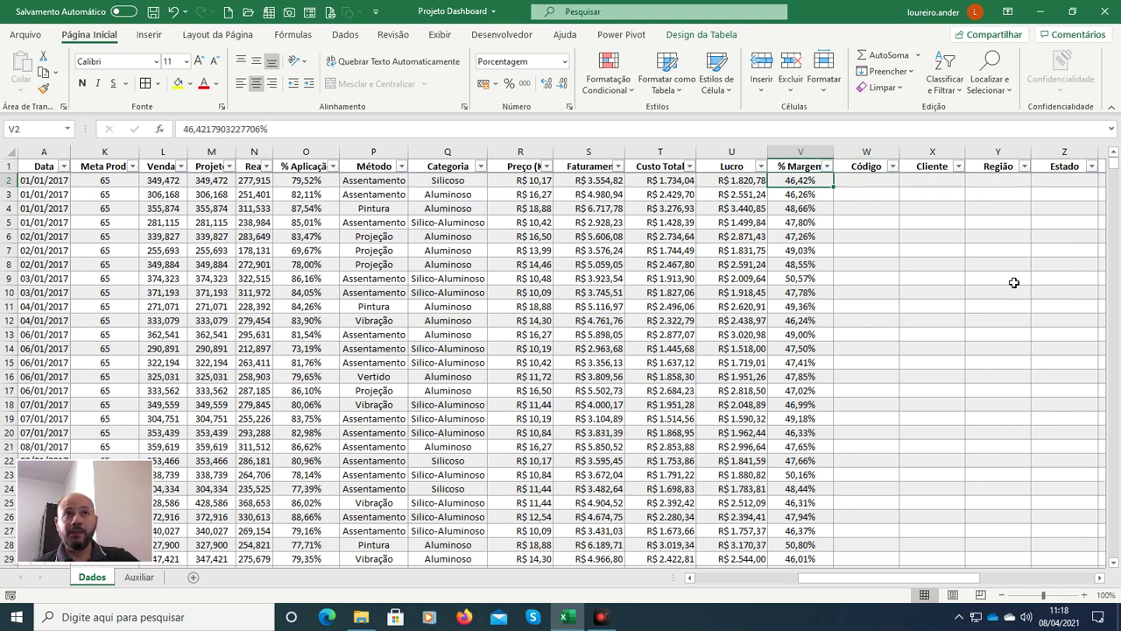
{"action": "key", "text": "Left"}
{"action": "key", "text": "Left"}
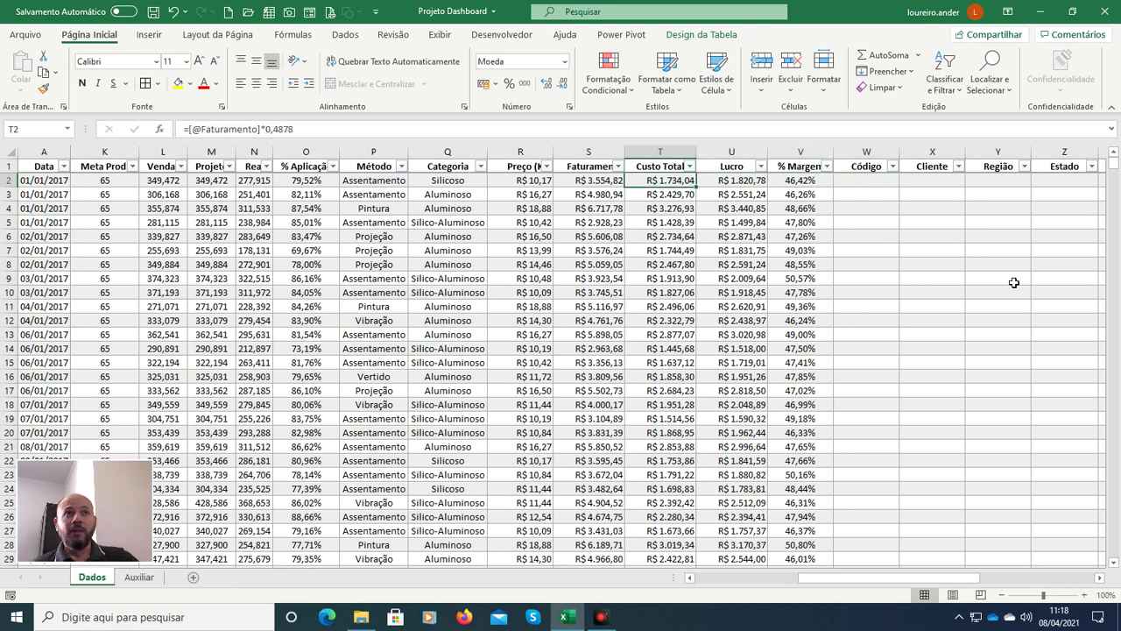
{"action": "key", "text": "Left"}
{"action": "key", "text": "Right"}
{"action": "key", "text": "Right"}
{"action": "key", "text": "Right"}
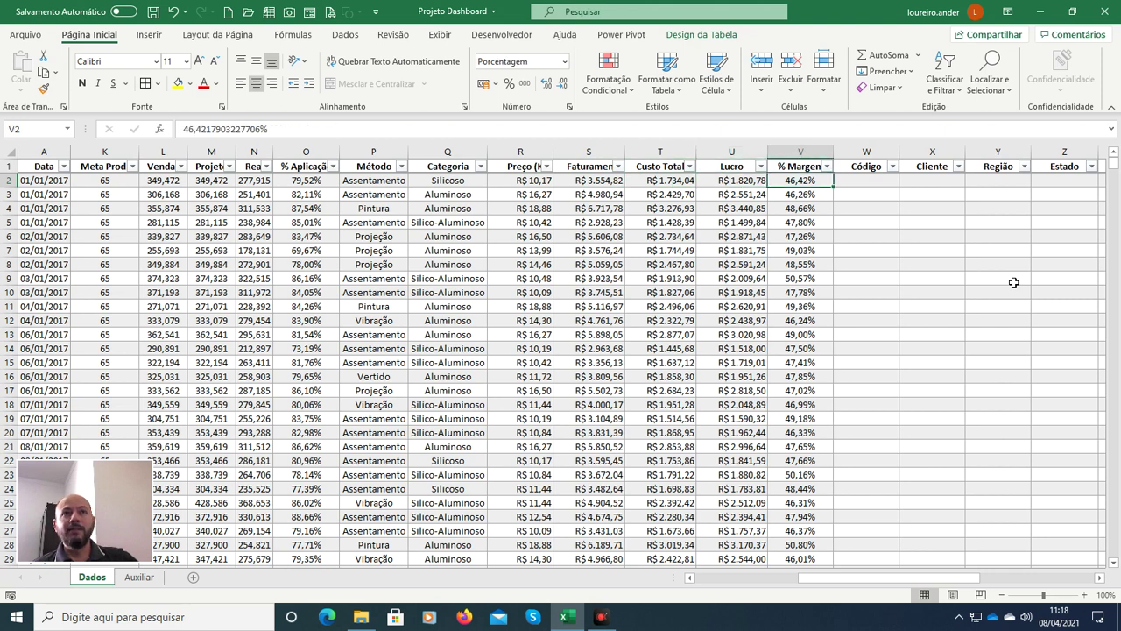
Step: Check whether the first cells of the % Margem column hold fixed values or formulas, ending at V2
{"action": "key", "text": "Down"}
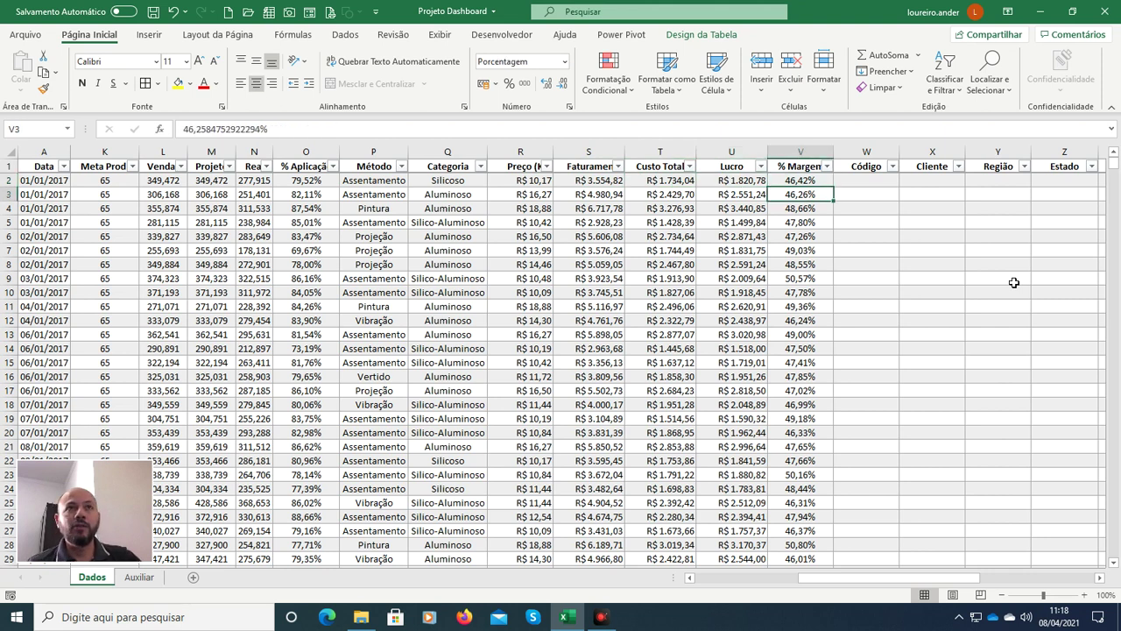
{"action": "key", "text": "Down"}
{"action": "key", "text": "Down"}
{"action": "key", "text": "Down"}
{"action": "key", "text": "Down"}
{"action": "key", "text": "Down"}
{"action": "key", "text": "Up"}
{"action": "key", "text": "Up"}
{"action": "key", "text": "Up"}
{"action": "key", "text": "Up"}
{"action": "key", "text": "Up"}
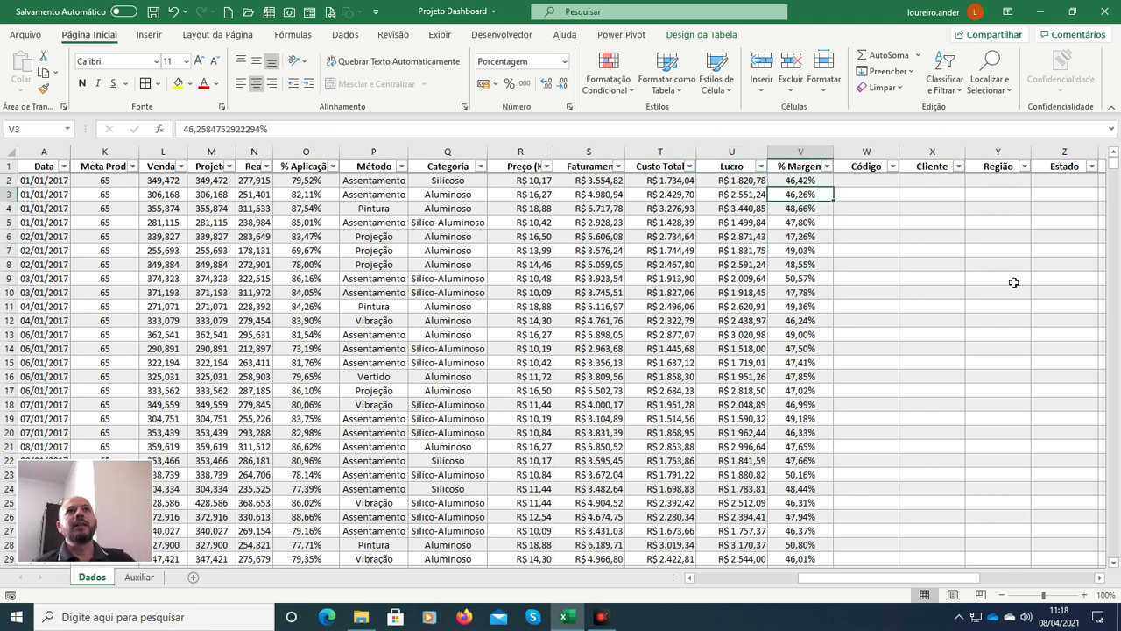
{"action": "key", "text": "Up"}
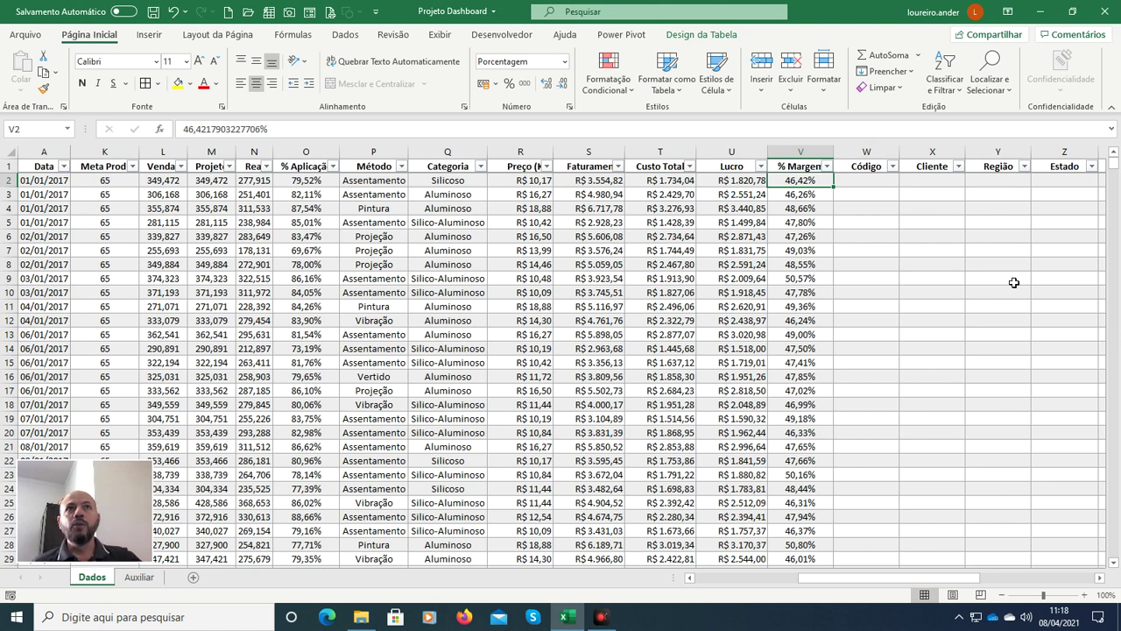
Step: Go to cell W2 in the empty Código column and save the workbook
{"action": "key", "text": "Right"}
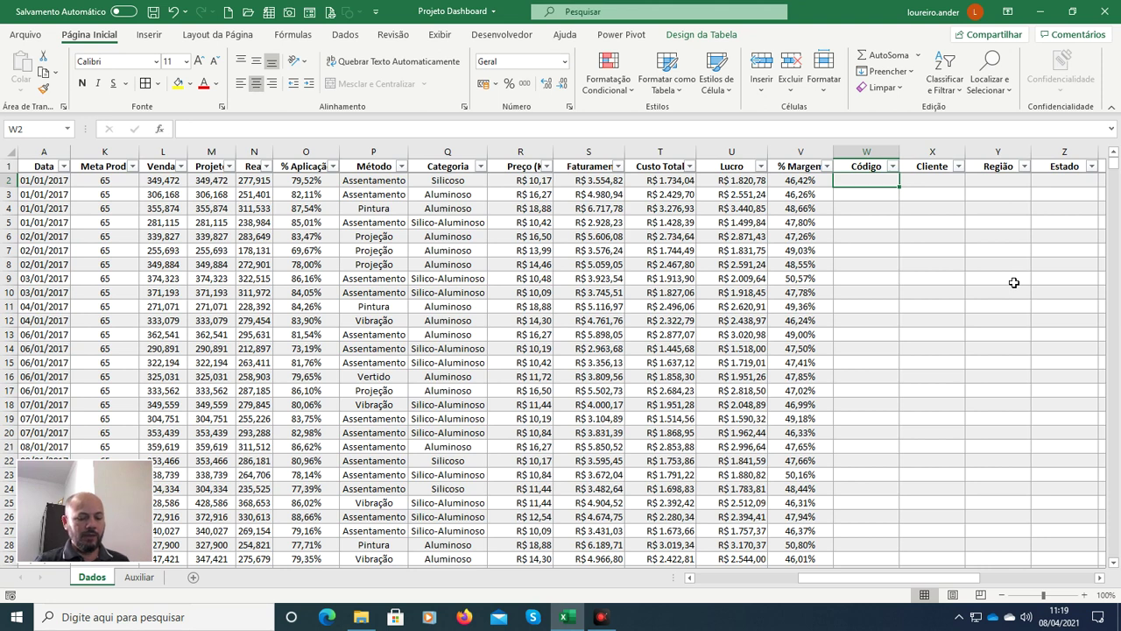
{"action": "key", "text": "ctrl+s"}
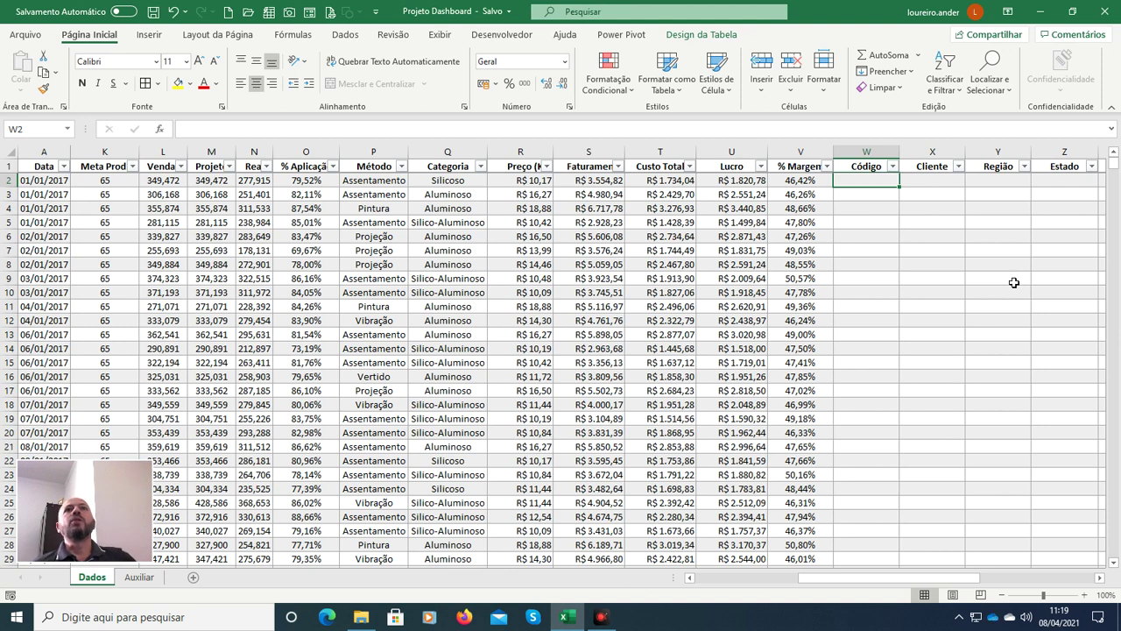
{"action": "key", "text": "Right"}
{"action": "key", "text": "Left"}
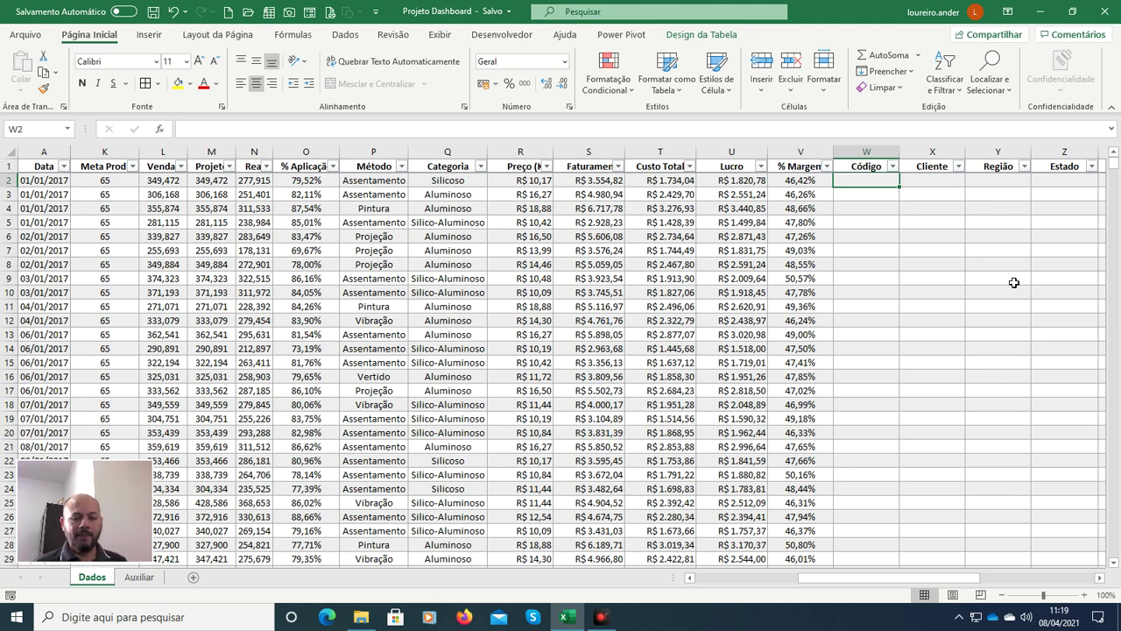
{"action": "type", "text": "=indic"}
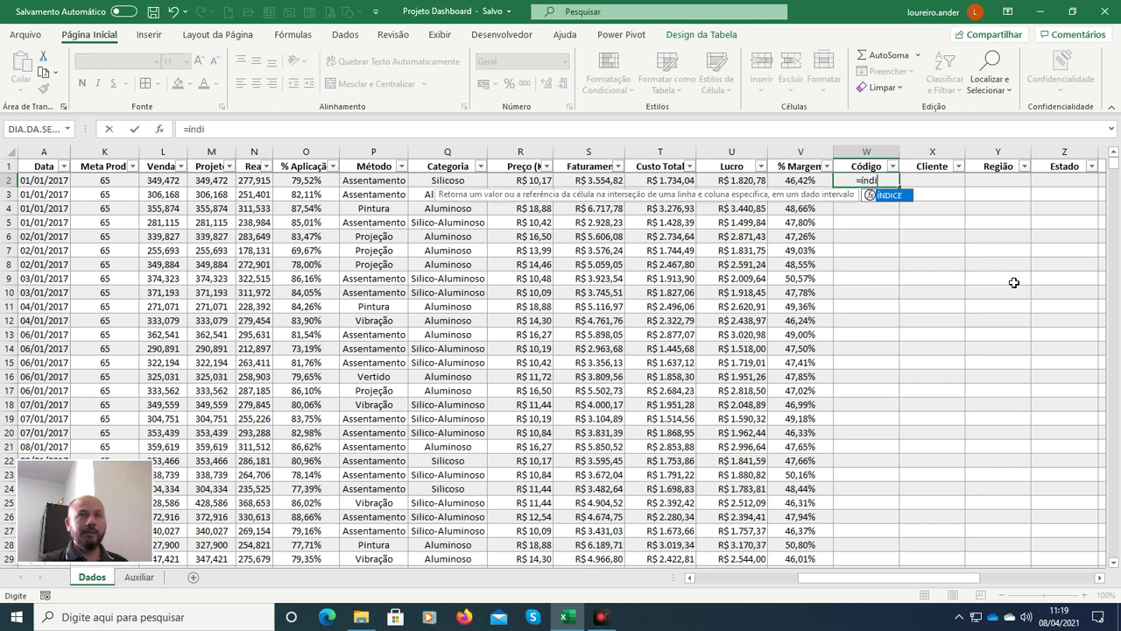
{"action": "key", "text": "Tab"}
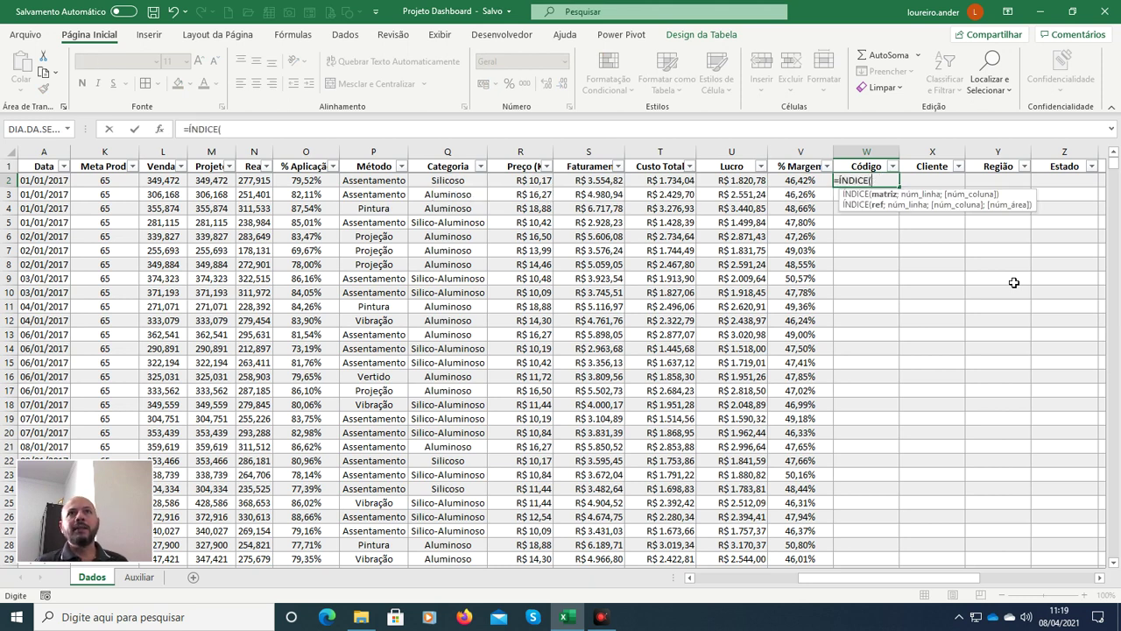
{"action": "type", "text": "li"}
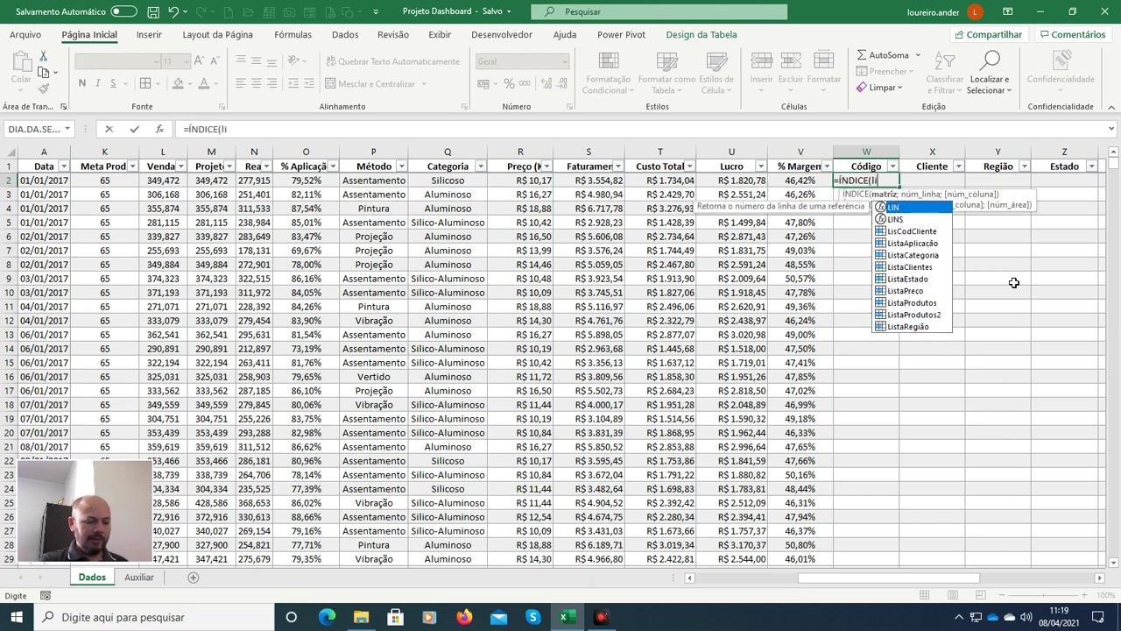
{"action": "type", "text": "stac"}
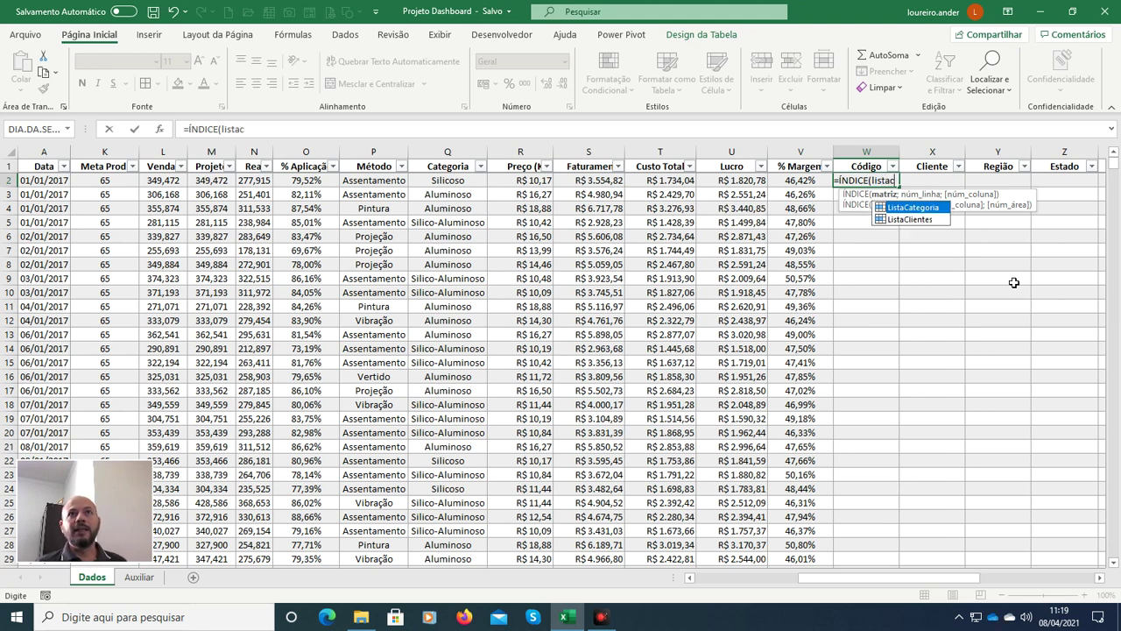
{"action": "type", "text": "od"}
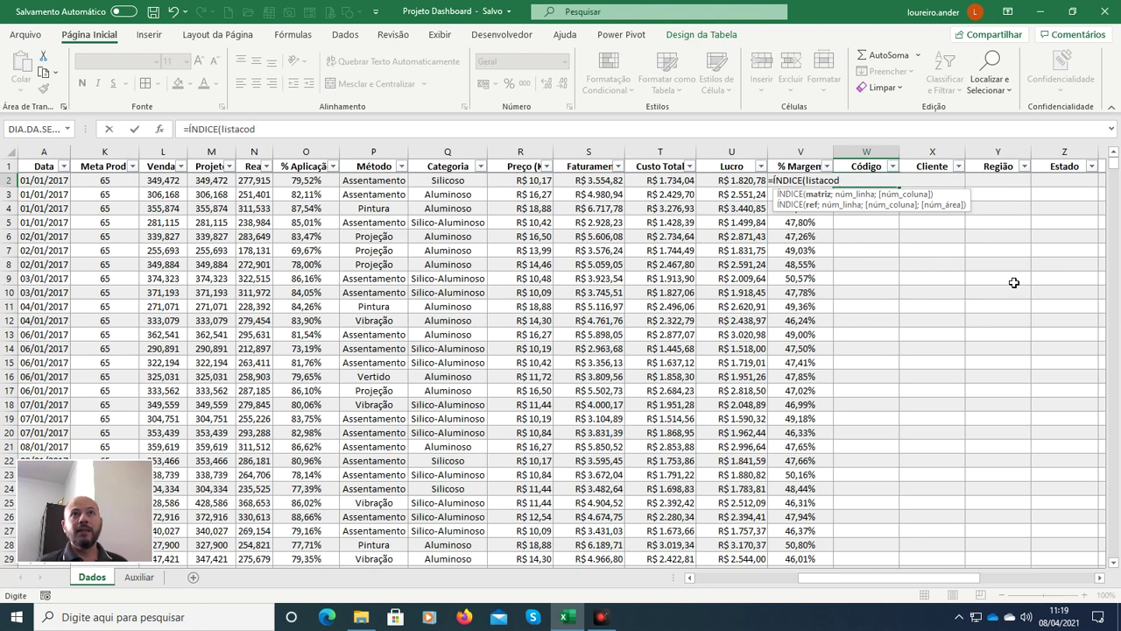
{"action": "key", "text": "BackSpace"}
{"action": "key", "text": "BackSpace"}
{"action": "key", "text": "BackSpace"}
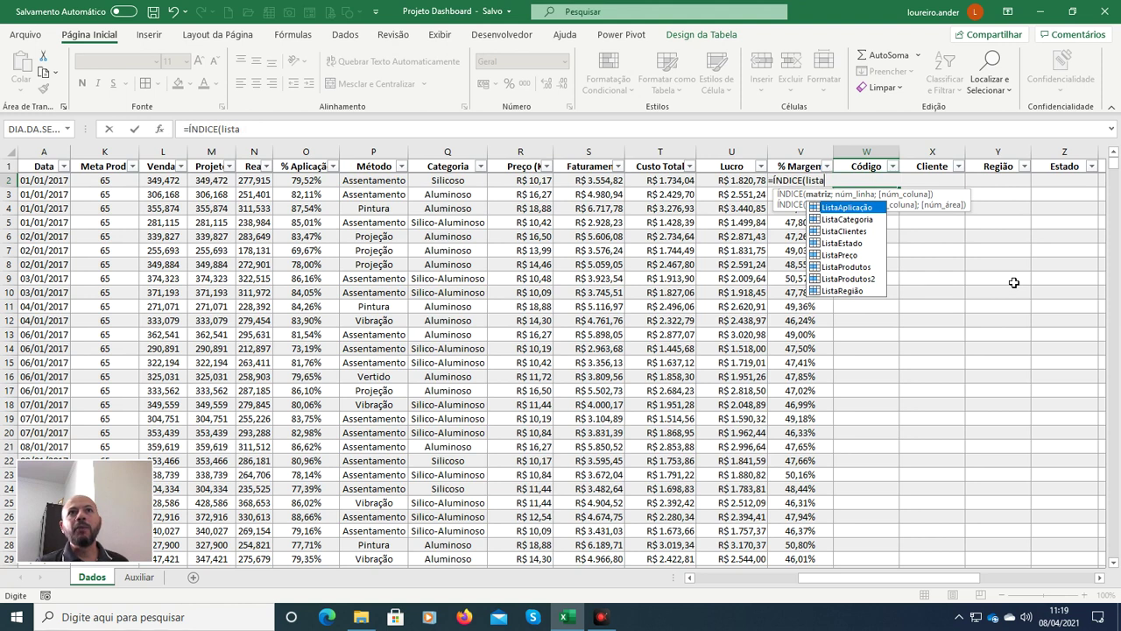
{"action": "key", "text": "BackSpace"}
{"action": "key", "text": "BackSpace"}
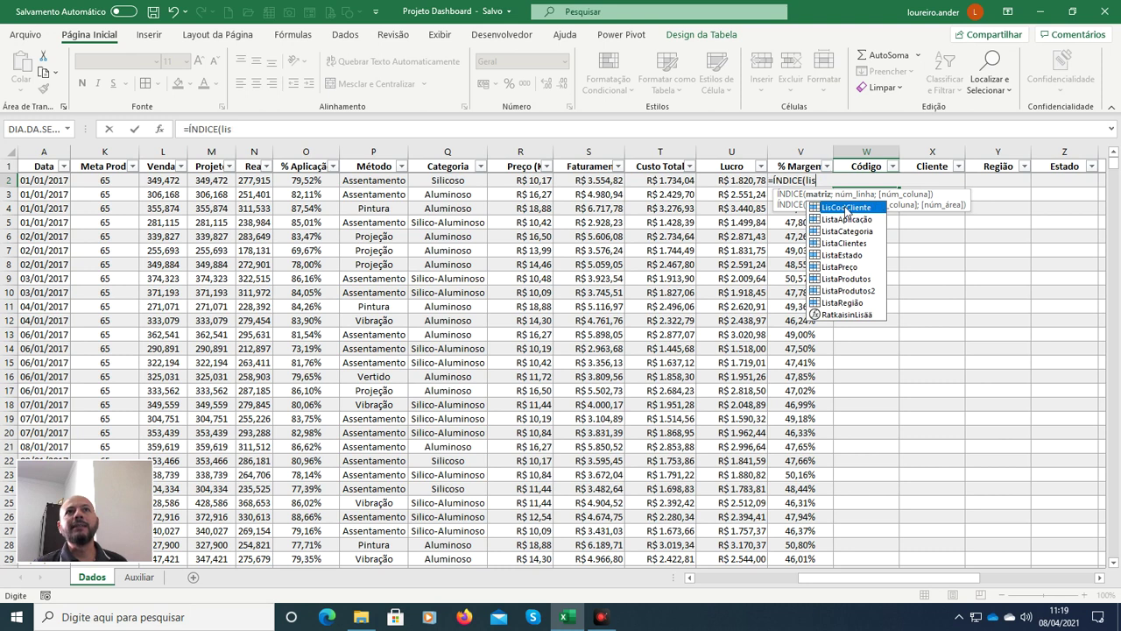
{"action": "left_click", "coordinate": [934, 250]}
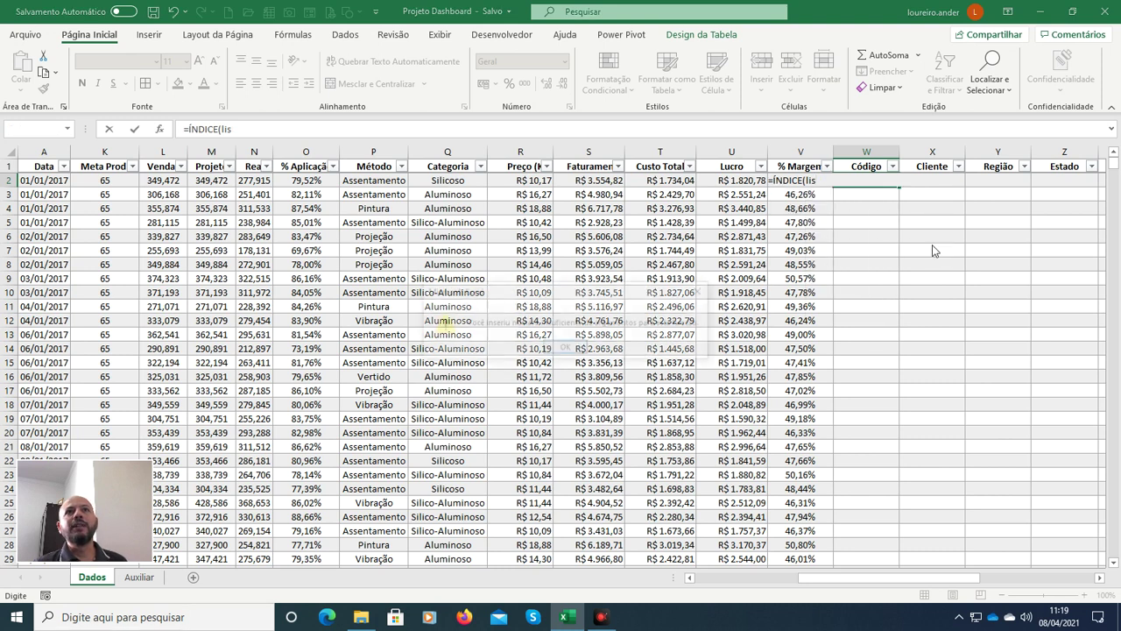
{"action": "key", "text": "Return"}
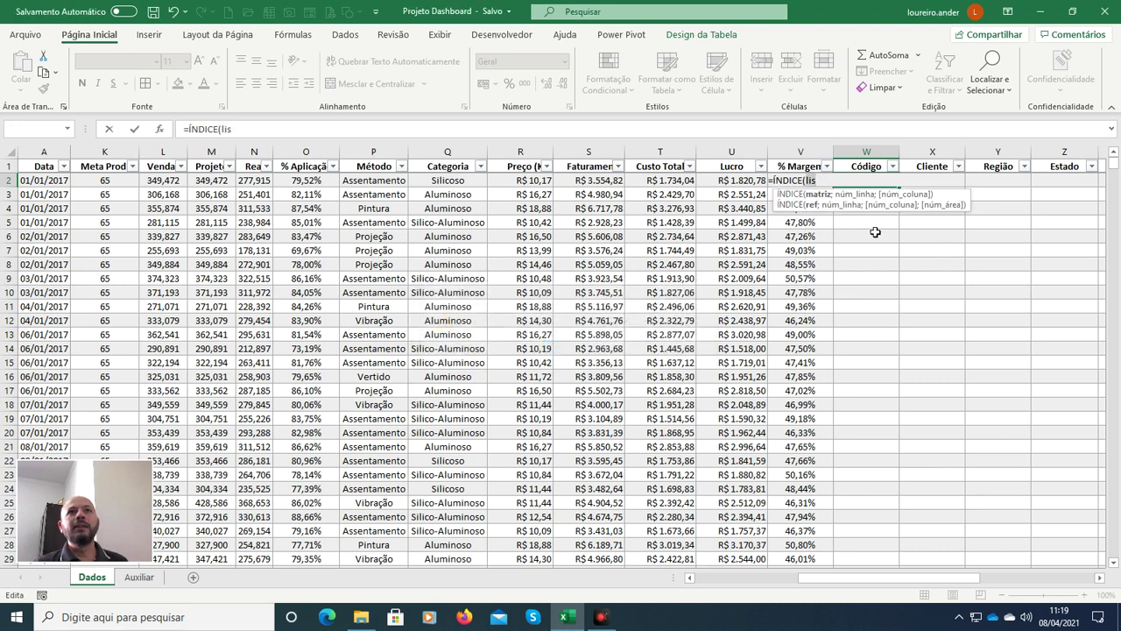
{"action": "key", "text": "Escape"}
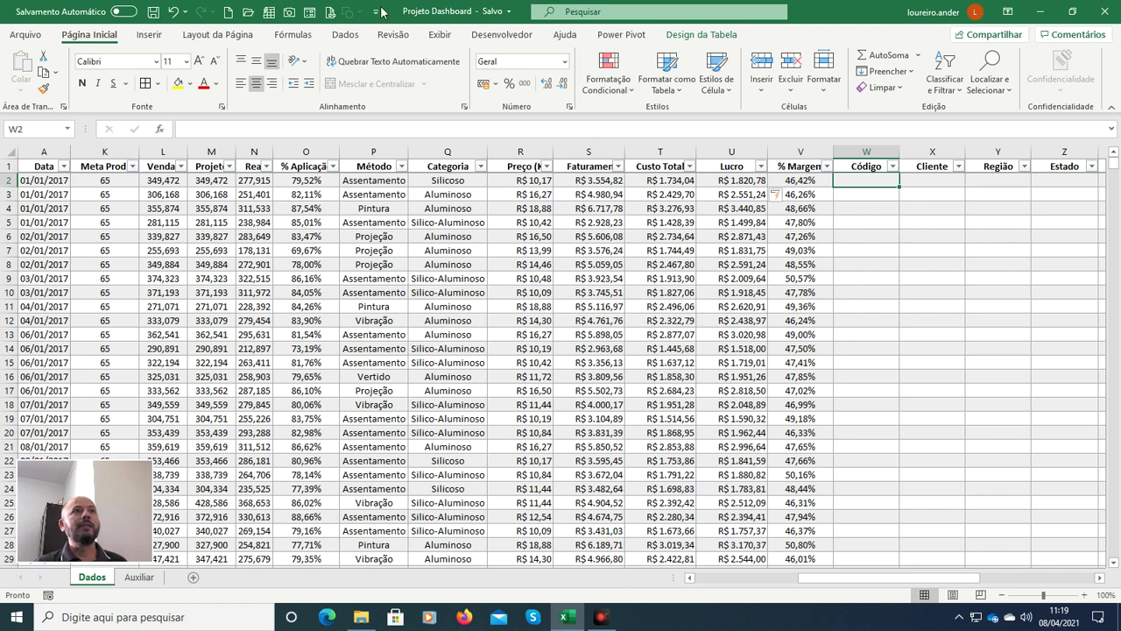
Step: Rename the defined name LisCodCliente as ListaCodCliente, keeping its reference to the Auxiliar sheet
{"action": "left_click", "coordinate": [292, 34]}
{"action": "left_click", "coordinate": [466, 83]}
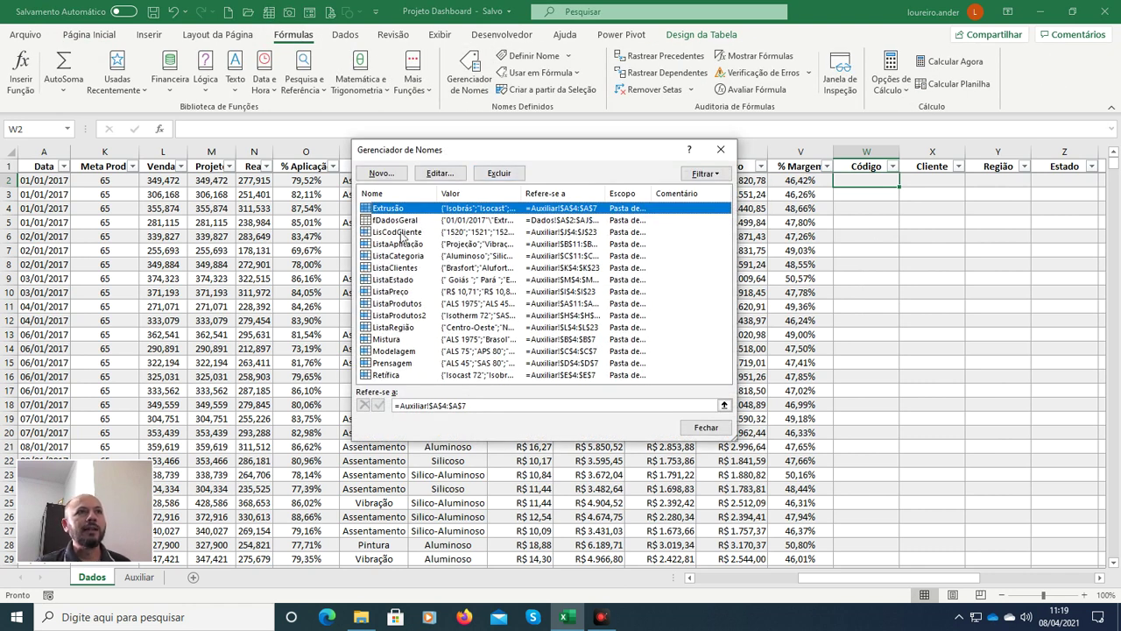
{"action": "left_click", "coordinate": [403, 233]}
{"action": "left_click", "coordinate": [439, 172]}
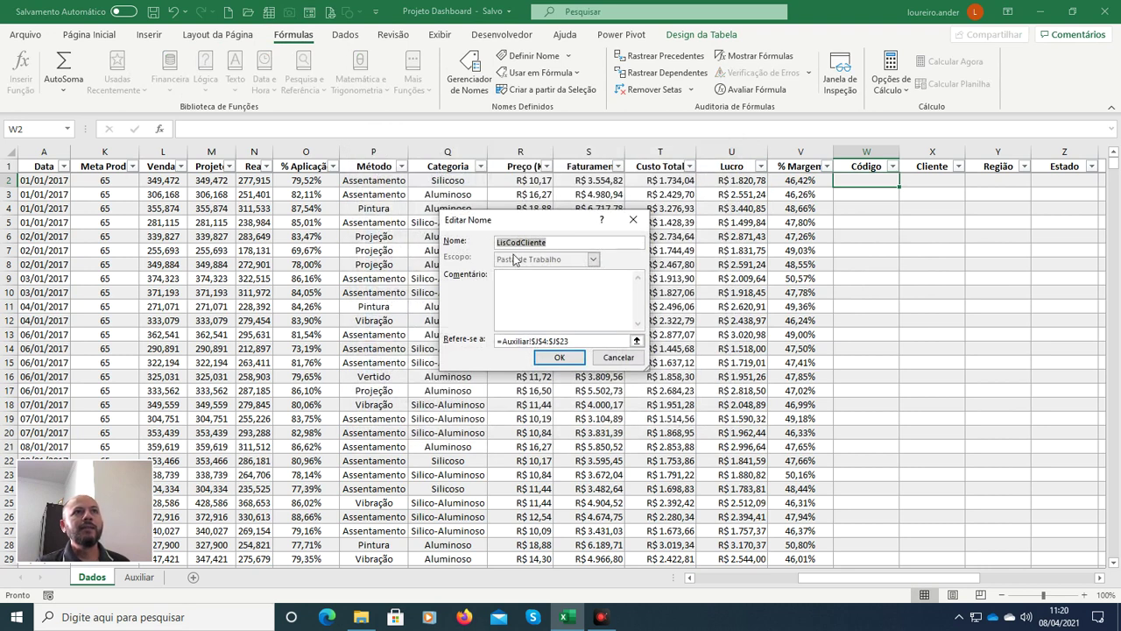
{"action": "left_click", "coordinate": [509, 242]}
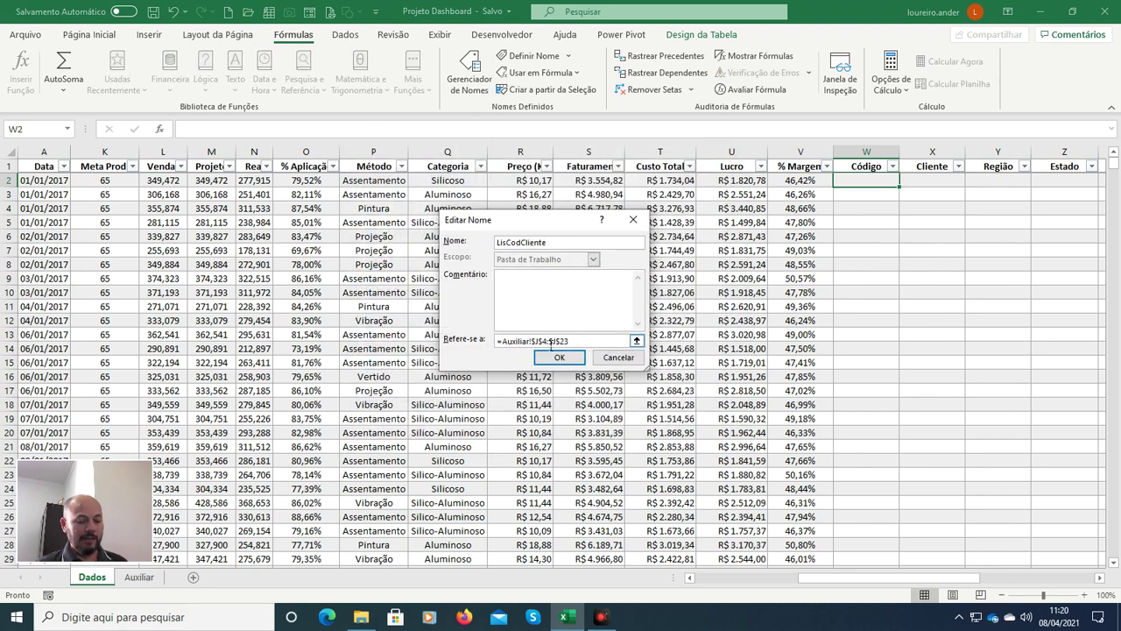
{"action": "type", "text": "ta"}
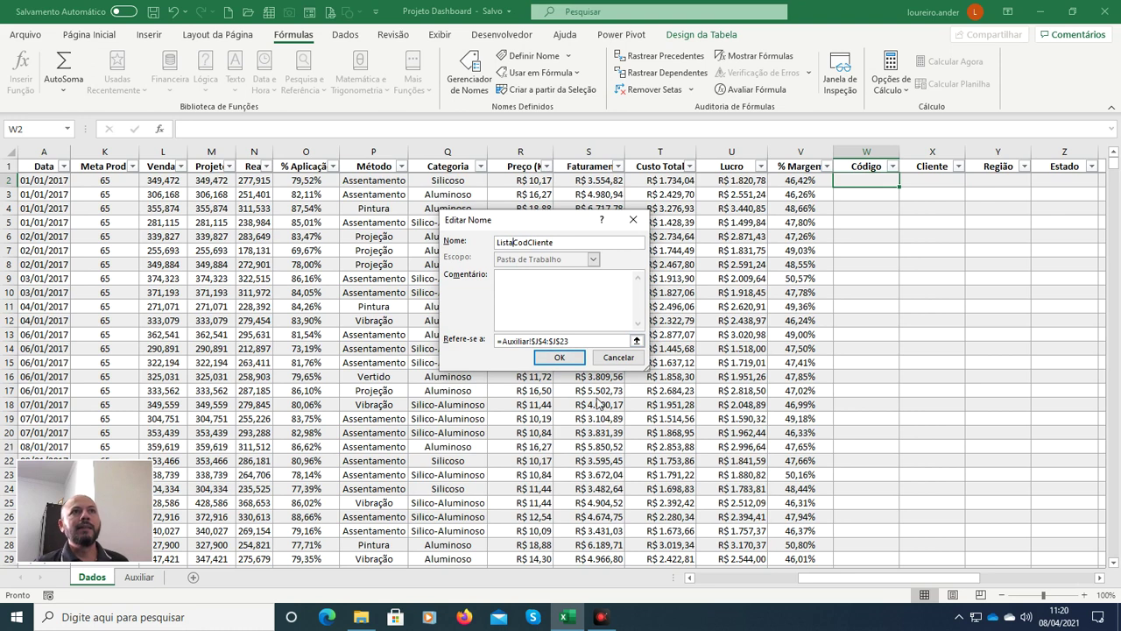
{"action": "left_click", "coordinate": [559, 359]}
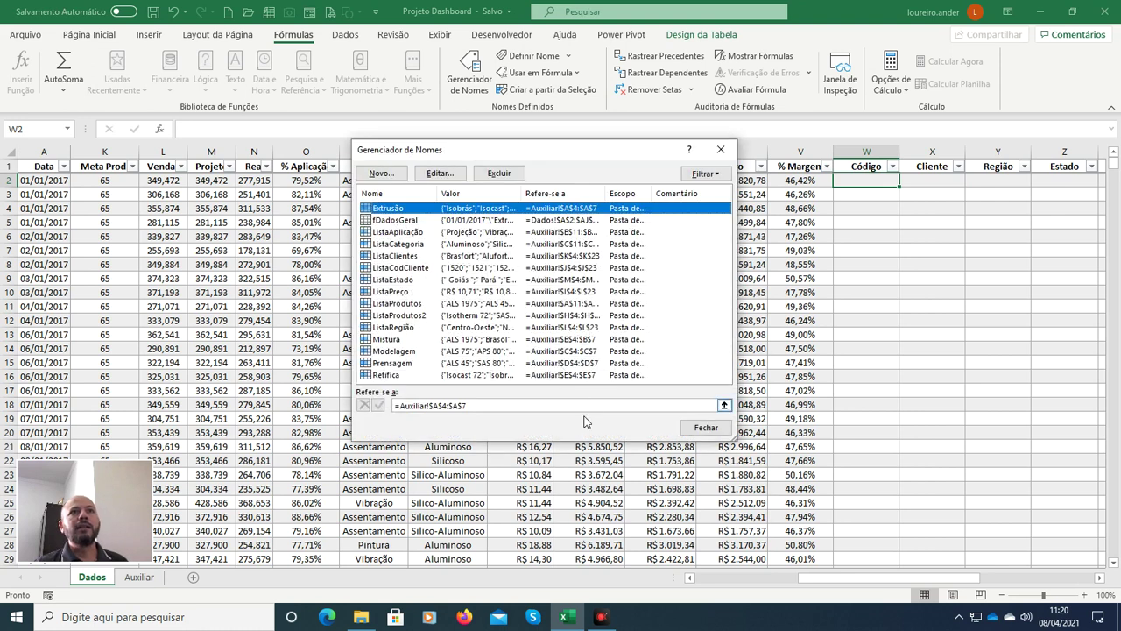
{"action": "left_click", "coordinate": [706, 427]}
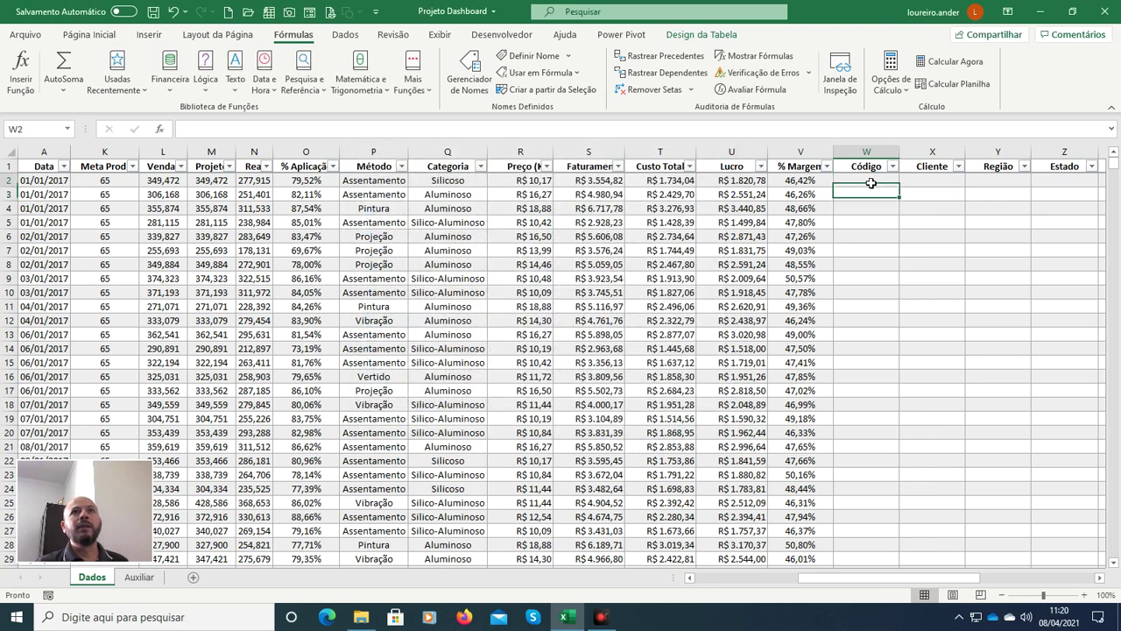
Step: Start an ÍNDICE formula in W2 of the Código column with ListaCodCliente as its array
{"action": "type", "text": "=in"}
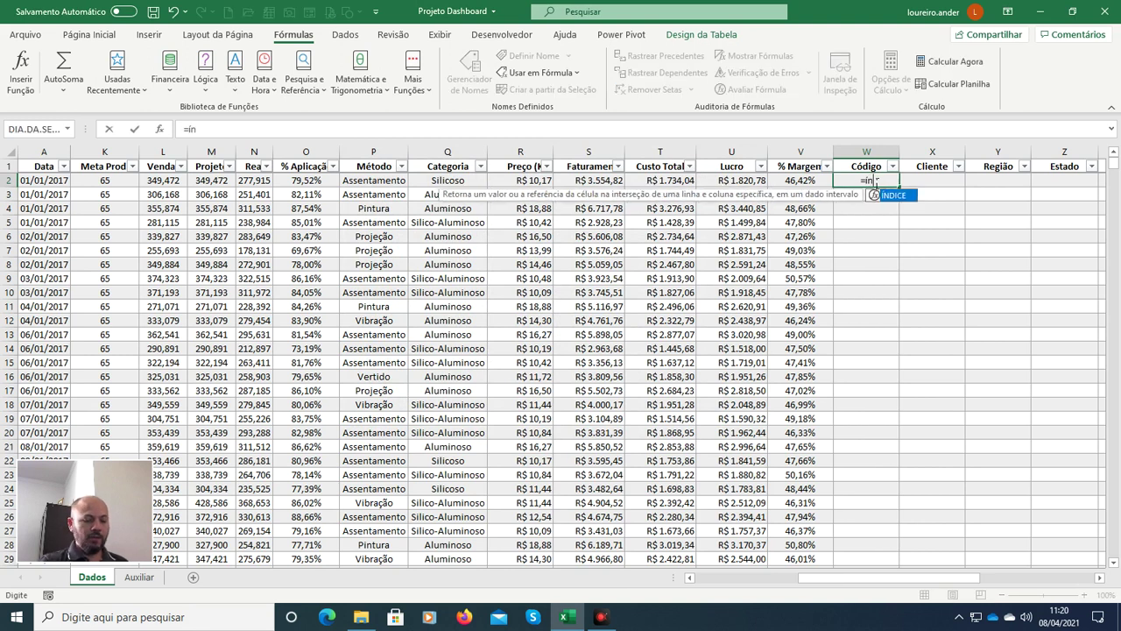
{"action": "type", "text": "dic"}
{"action": "key", "text": "Tab"}
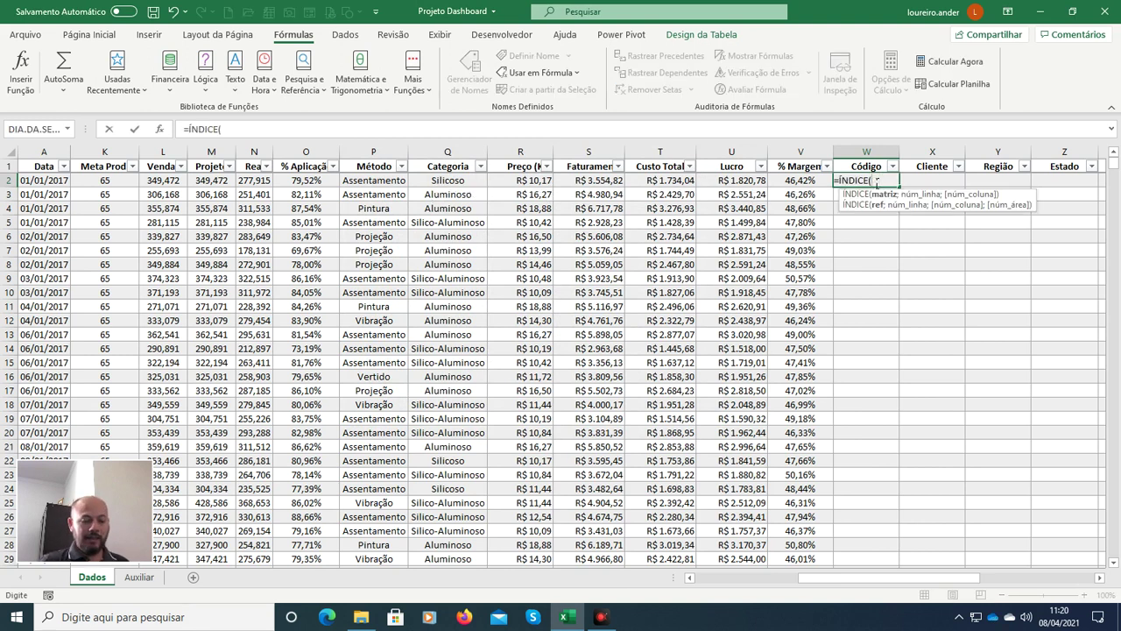
{"action": "type", "text": "lista"}
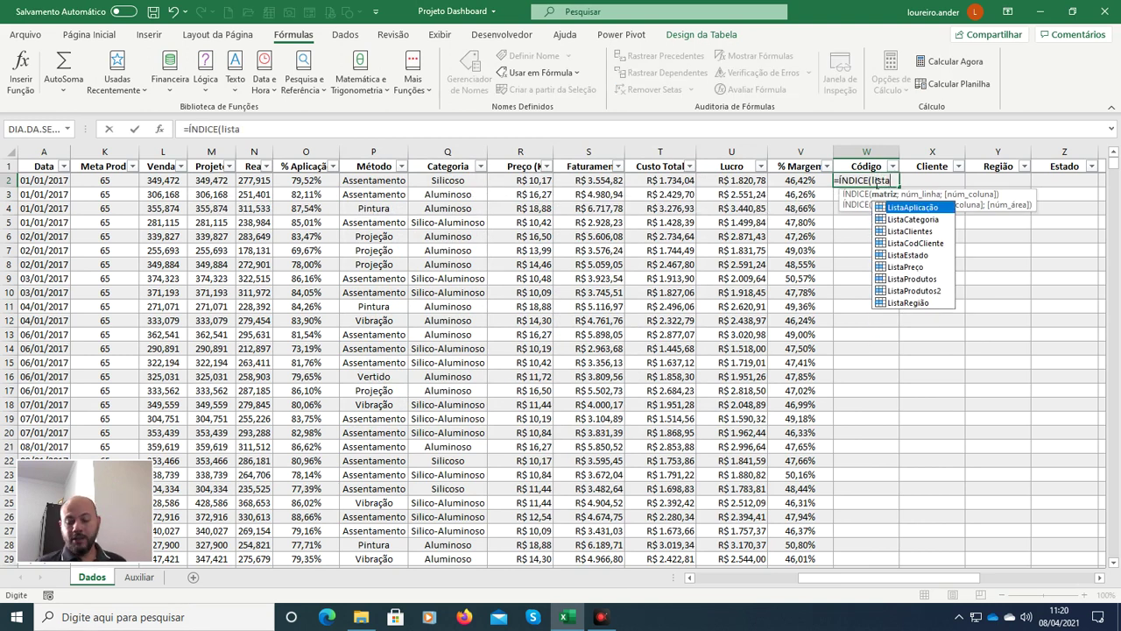
{"action": "key", "text": "Down"}
{"action": "key", "text": "Down"}
{"action": "key", "text": "Down"}
{"action": "key", "text": "Tab"}
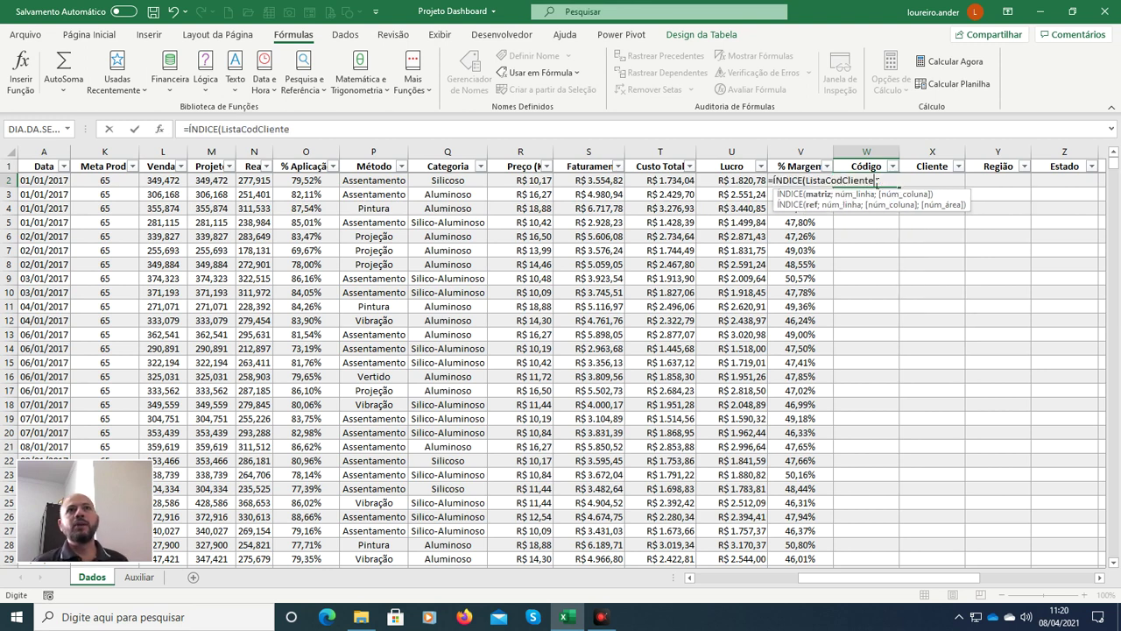
Step: Nest a CORRESP function as the row number, with the row's Produtos cell C2 as its lookup value
{"action": "type", "text": ";corres"}
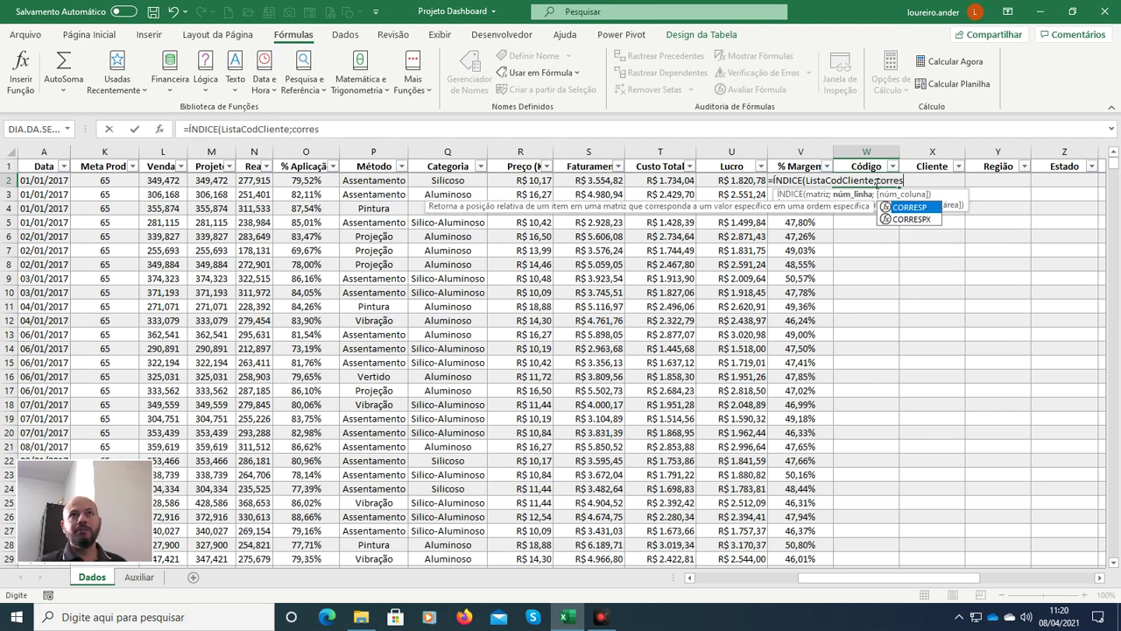
{"action": "key", "text": "Tab"}
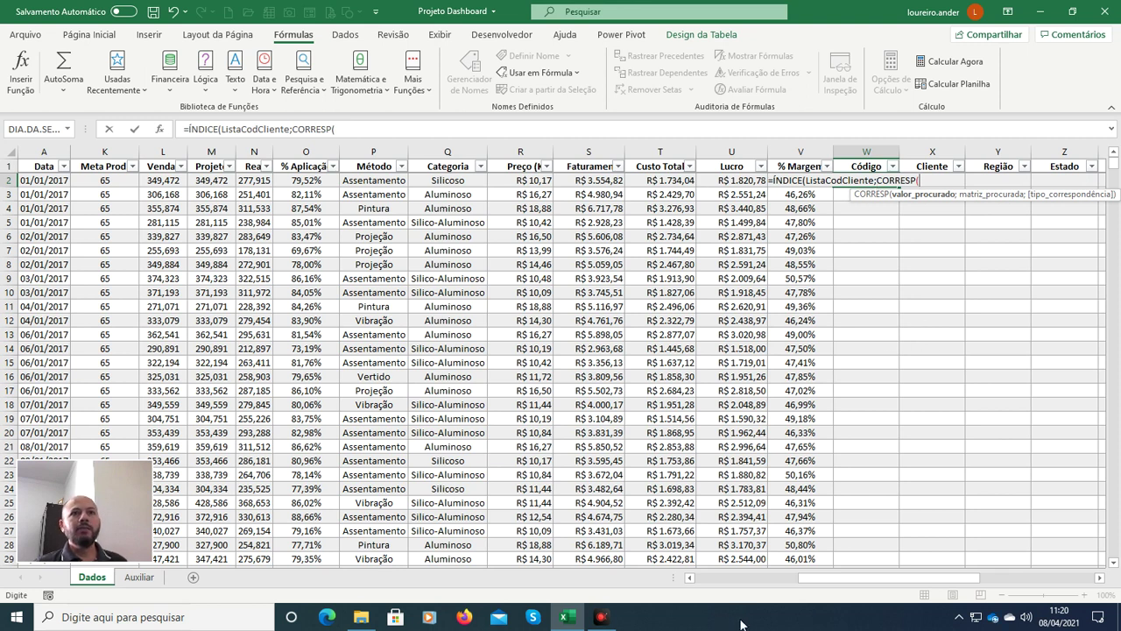
{"action": "left_click", "coordinate": [732, 575]}
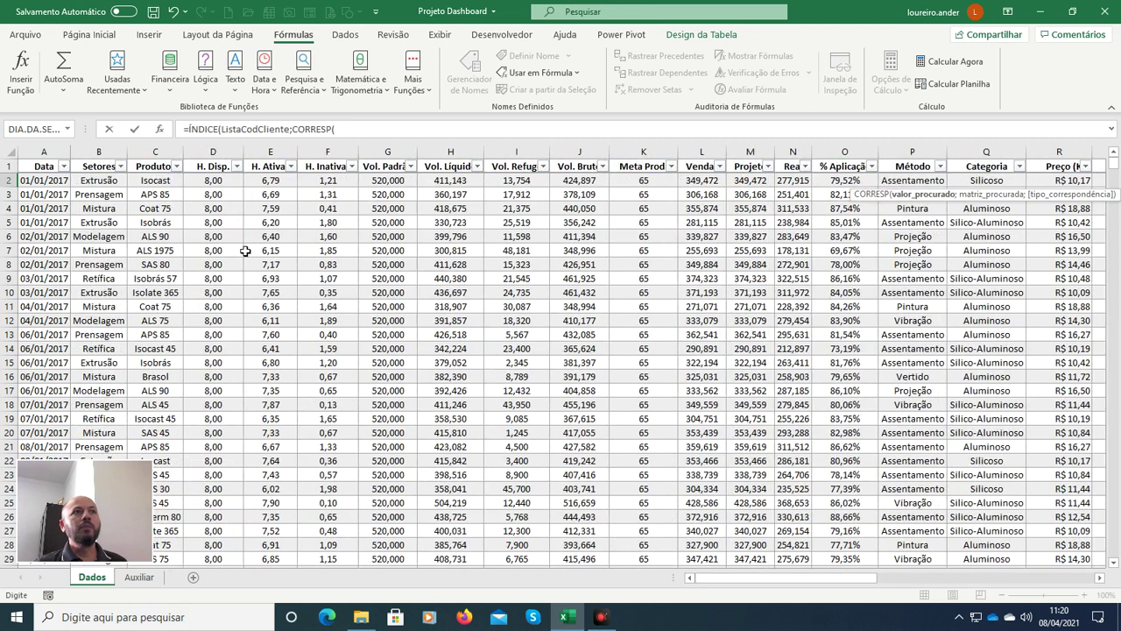
{"action": "left_click", "coordinate": [151, 181]}
{"action": "type", "text": ";"}
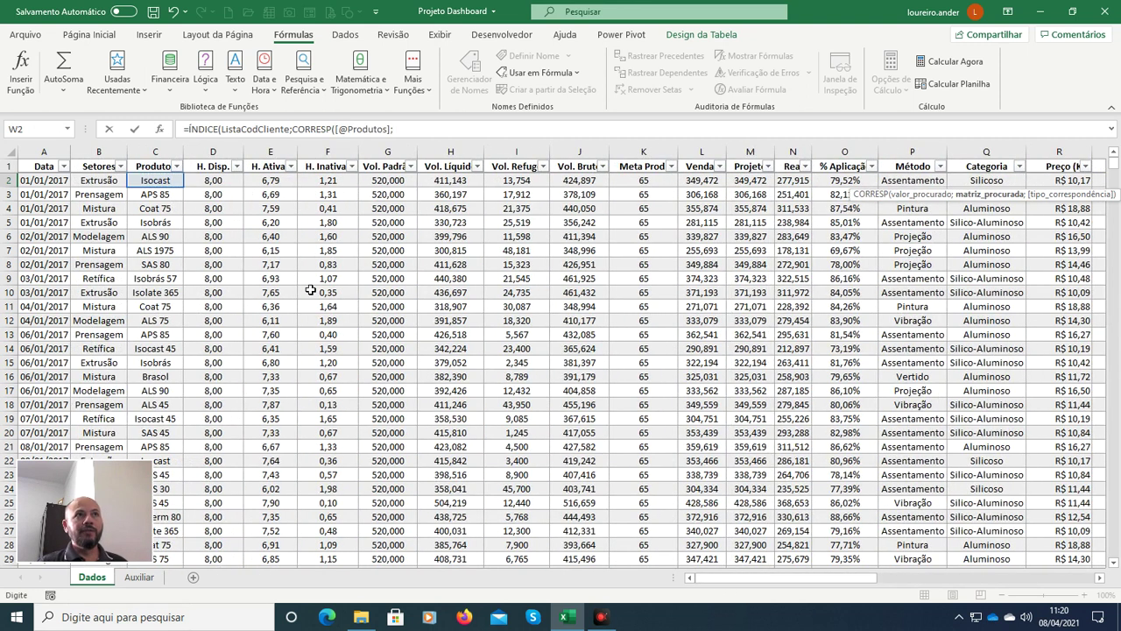
Step: Complete the Código formula with ListaProdutos2 as the CORRESP lookup array and exact match 0, and enter it
{"action": "type", "text": "lista"}
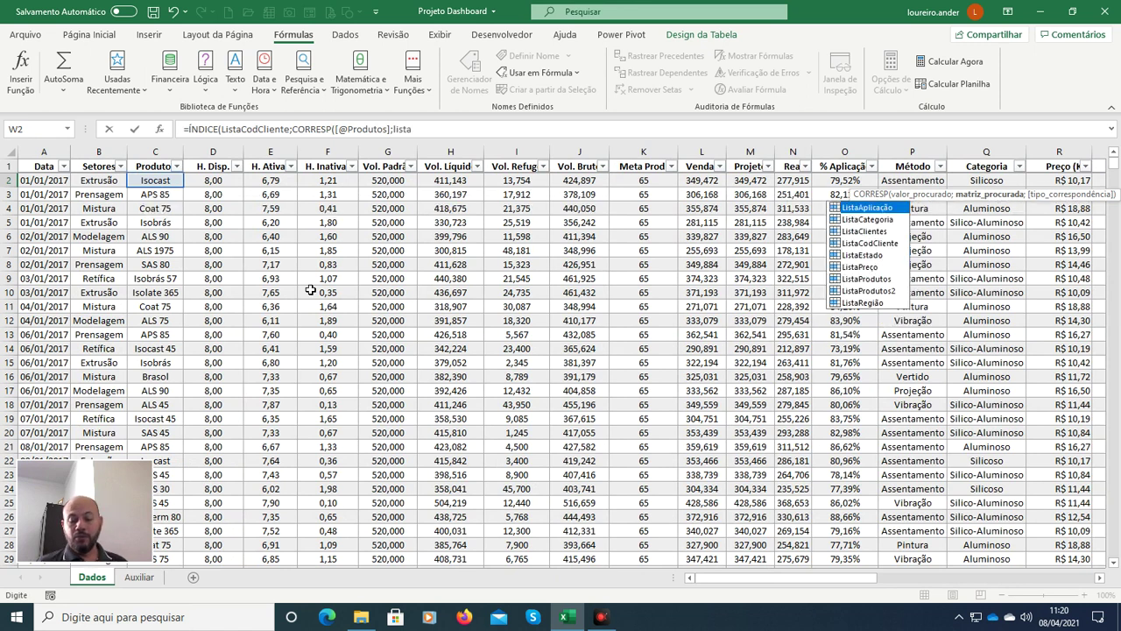
{"action": "key", "text": "Down"}
{"action": "key", "text": "Down"}
{"action": "key", "text": "Down"}
{"action": "key", "text": "Down"}
{"action": "key", "text": "Down"}
{"action": "key", "text": "Down"}
{"action": "key", "text": "Down"}
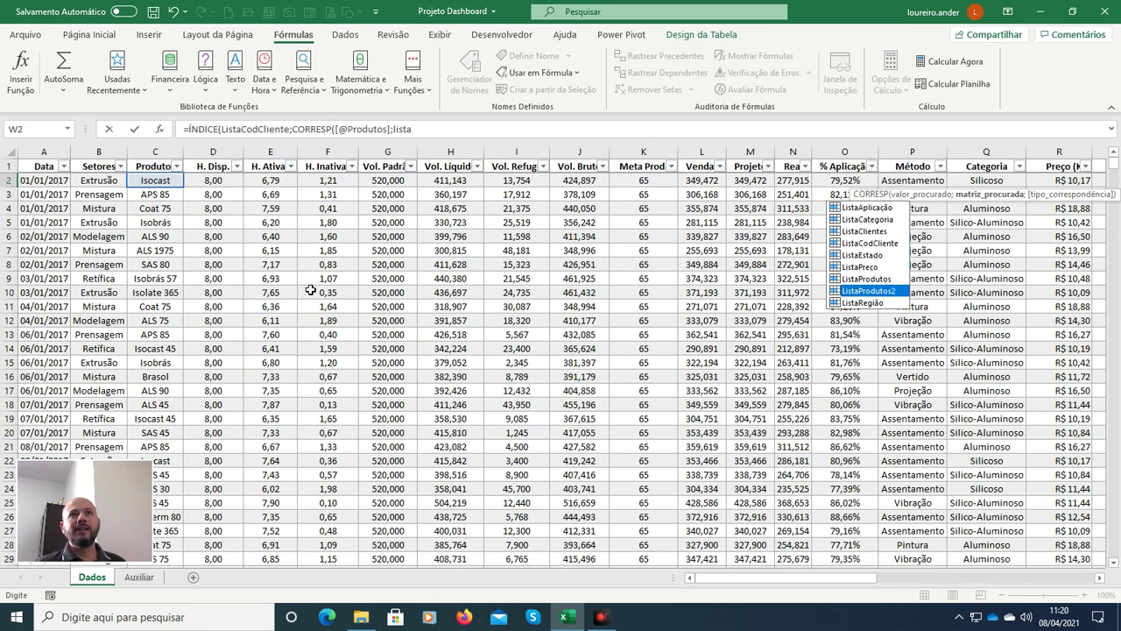
{"action": "key", "text": "Tab"}
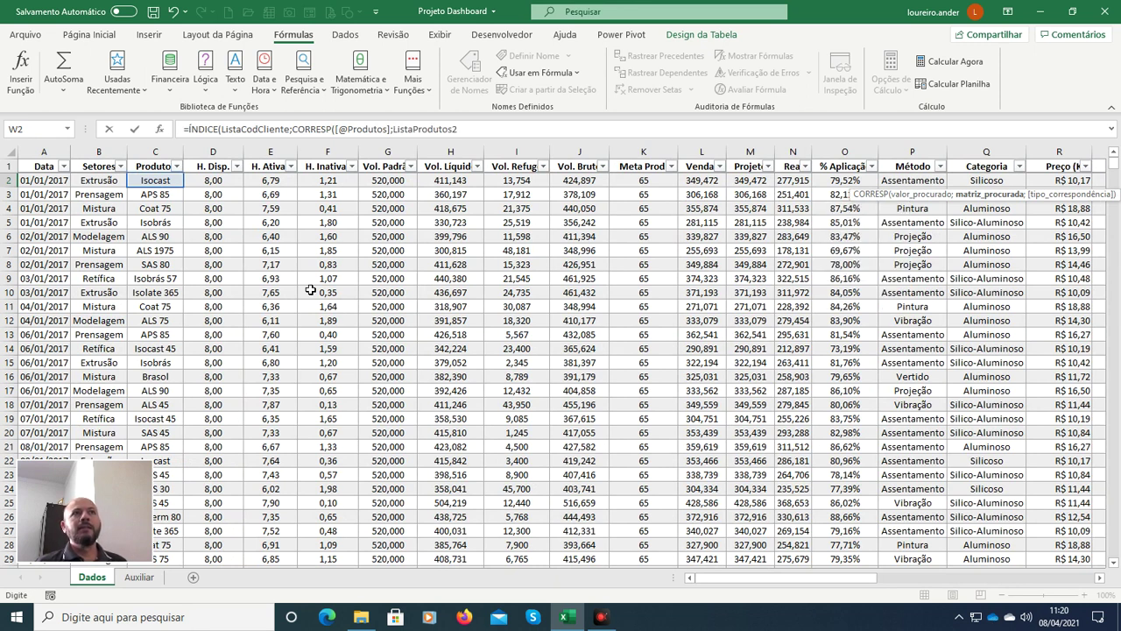
{"action": "type", "text": ";"}
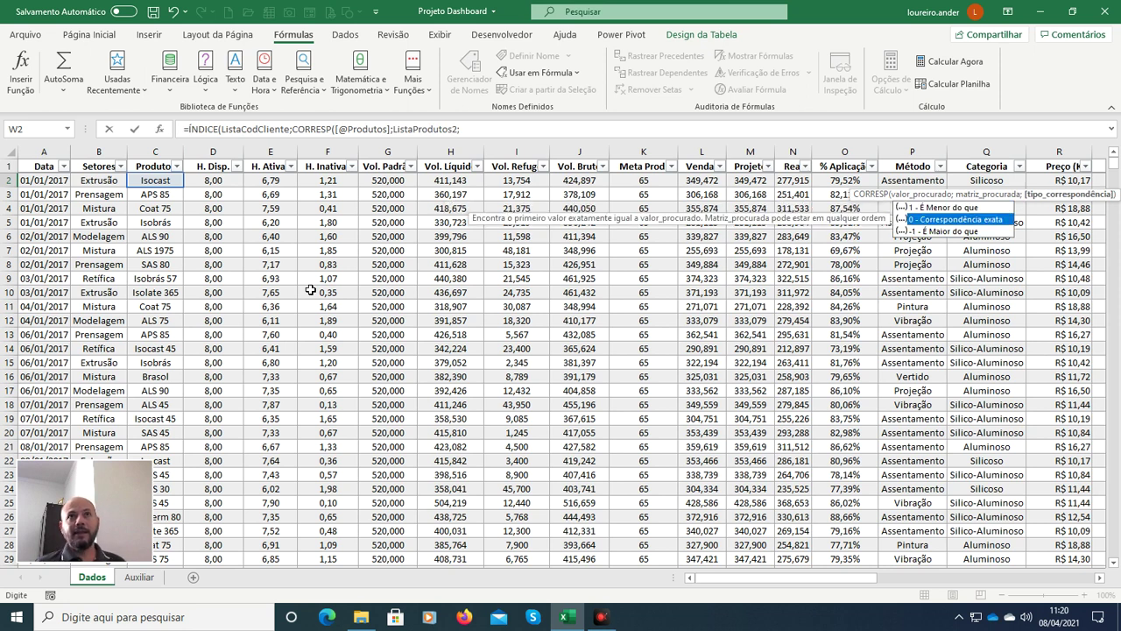
{"action": "type", "text": "0)"}
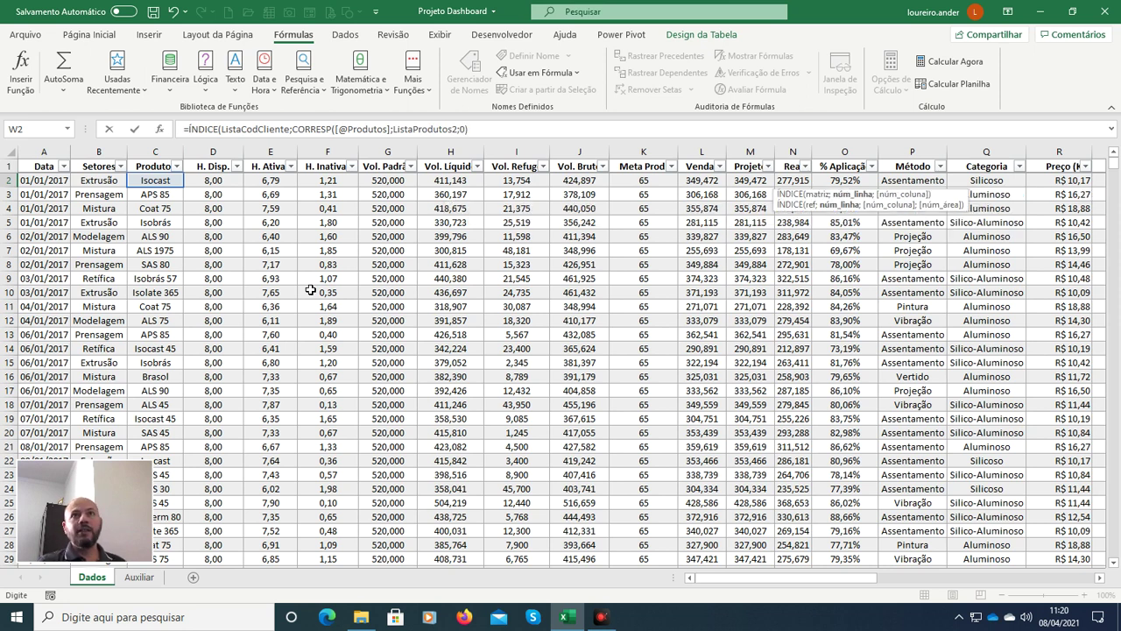
{"action": "type", "text": ")"}
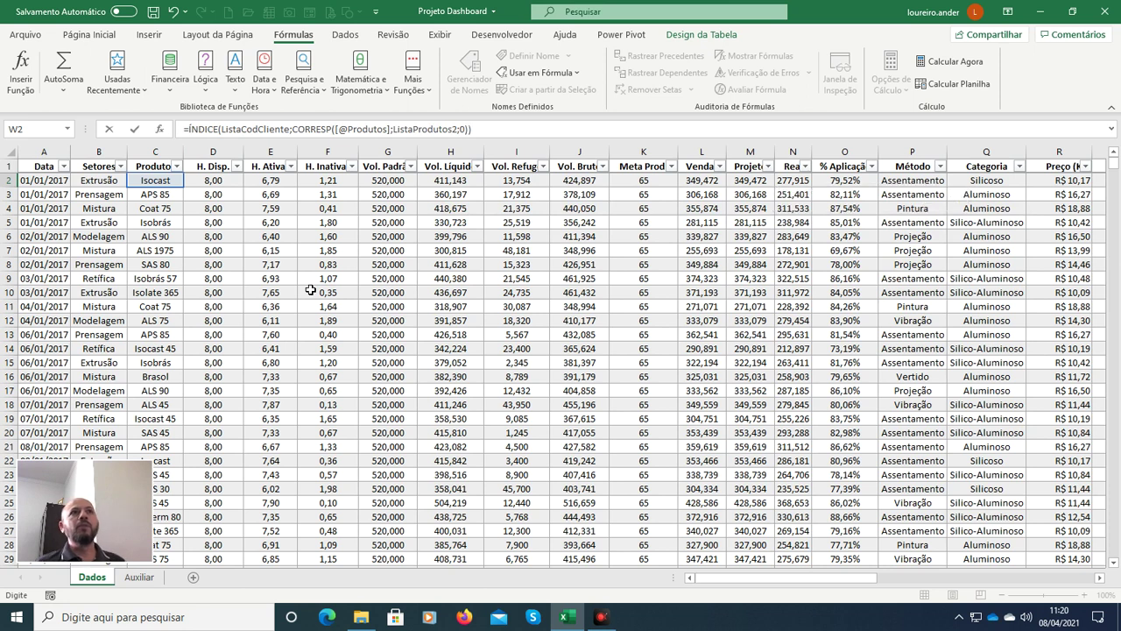
{"action": "key", "text": "Return"}
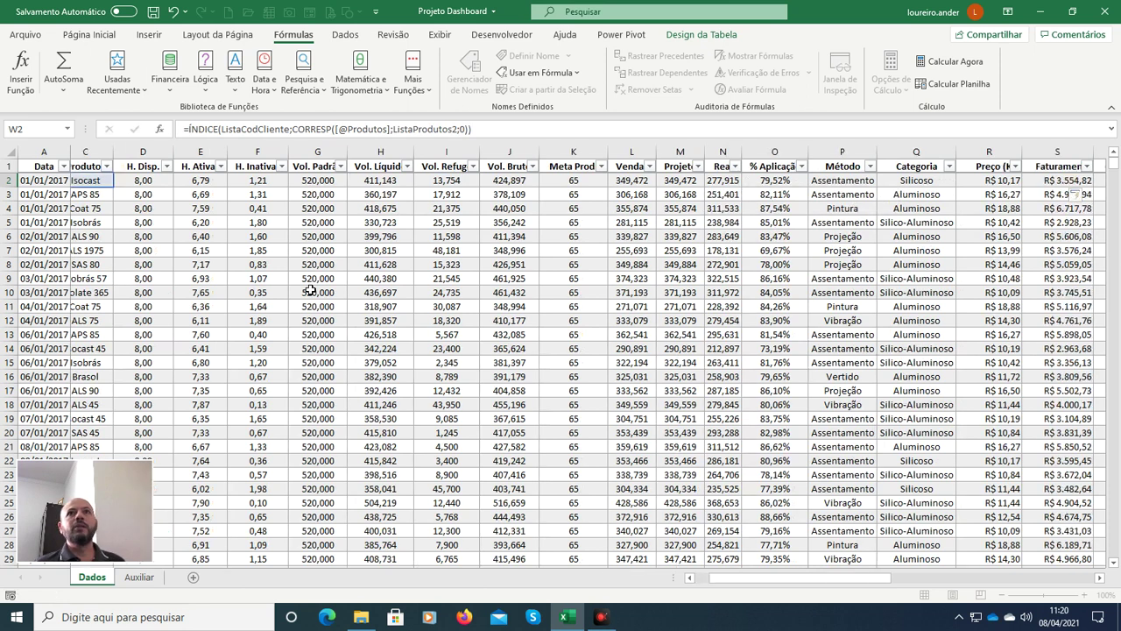
Step: Examine the codes and formulas in the first rows of the Código column
{"action": "key", "text": "Right"}
{"action": "key", "text": "Left"}
{"action": "key", "text": "Up"}
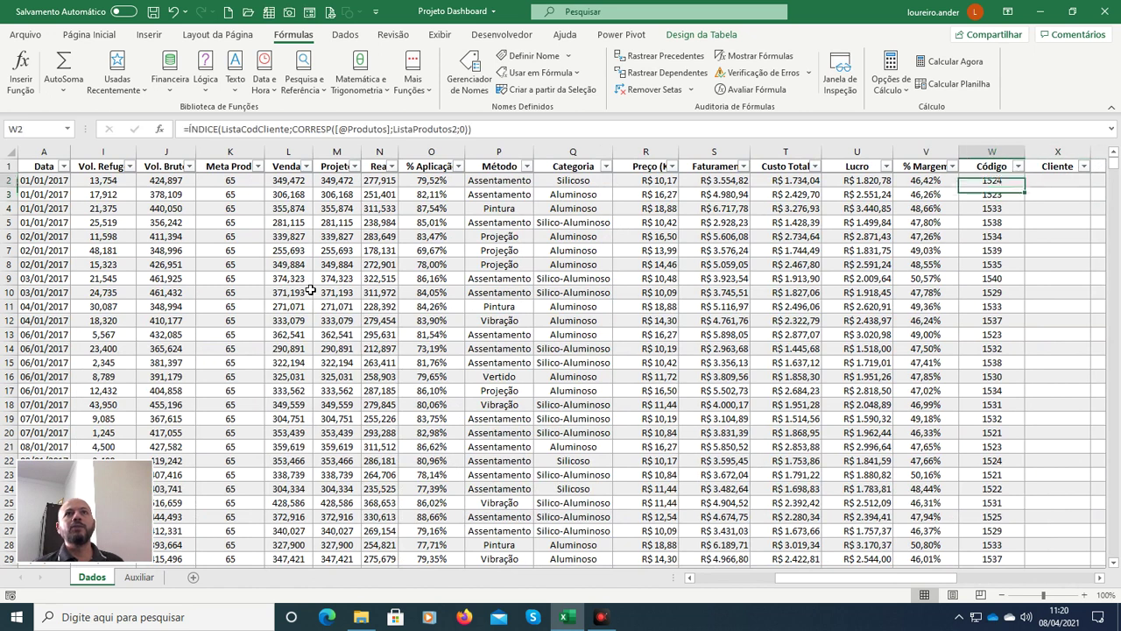
{"action": "key", "text": "Down"}
{"action": "key", "text": "Down"}
{"action": "key", "text": "Down"}
{"action": "key", "text": "Down"}
{"action": "key", "text": "Up"}
{"action": "key", "text": "Up"}
{"action": "key", "text": "Up"}
{"action": "key", "text": "Up"}
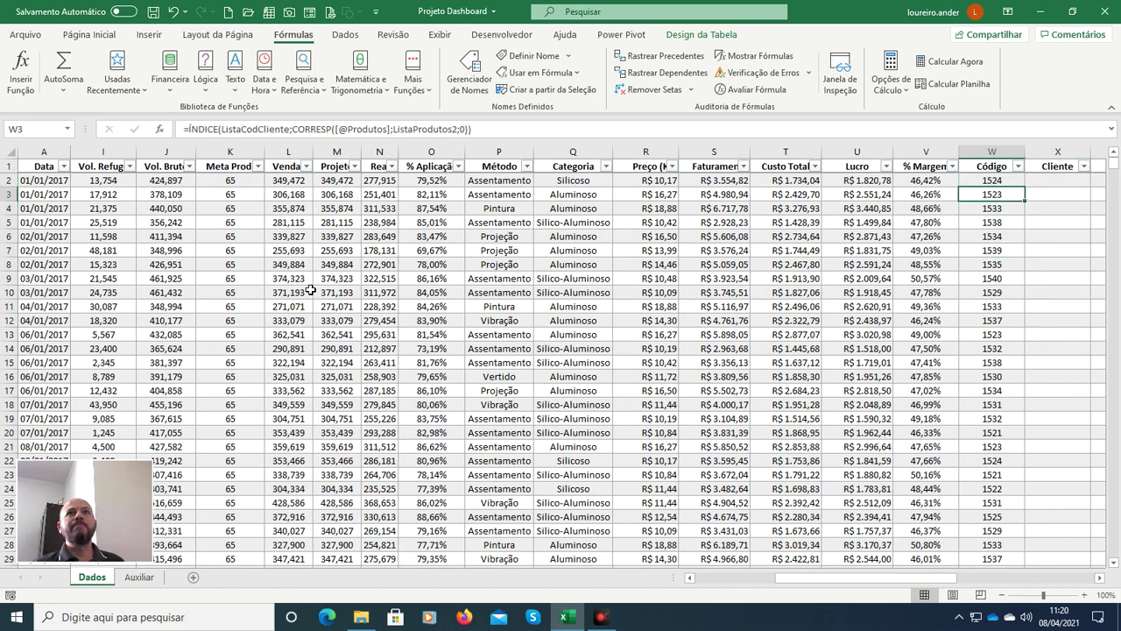
{"action": "key", "text": "Down"}
{"action": "key", "text": "Down"}
{"action": "key", "text": "Down"}
{"action": "key", "text": "Down"}
{"action": "key", "text": "Down"}
{"action": "key", "text": "Up"}
{"action": "key", "text": "Up"}
{"action": "key", "text": "Up"}
{"action": "key", "text": "Up"}
{"action": "key", "text": "Up"}
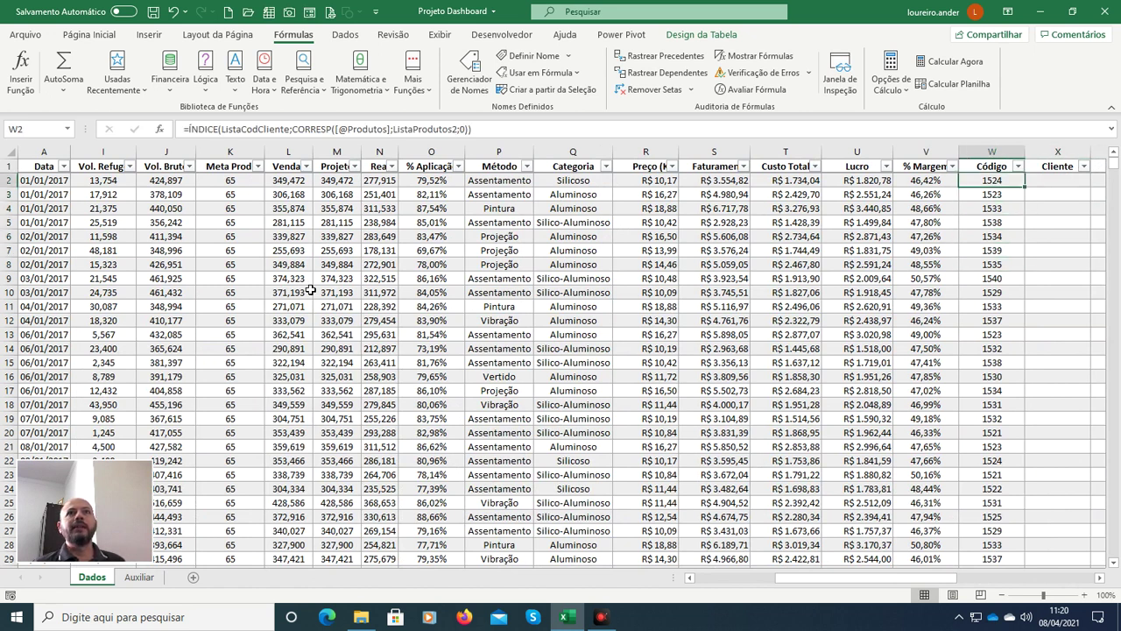
{"action": "key", "text": "Down"}
{"action": "key", "text": "Down"}
{"action": "key", "text": "Down"}
{"action": "key", "text": "Down"}
{"action": "key", "text": "Up"}
{"action": "key", "text": "Up"}
{"action": "key", "text": "Up"}
{"action": "key", "text": "Up"}
Step: Start an ÍNDICE formula in X2 of the Cliente column with ListaClientes as its array
{"action": "key", "text": "Right"}
{"action": "key", "text": "Right"}
{"action": "key", "text": "Left"}
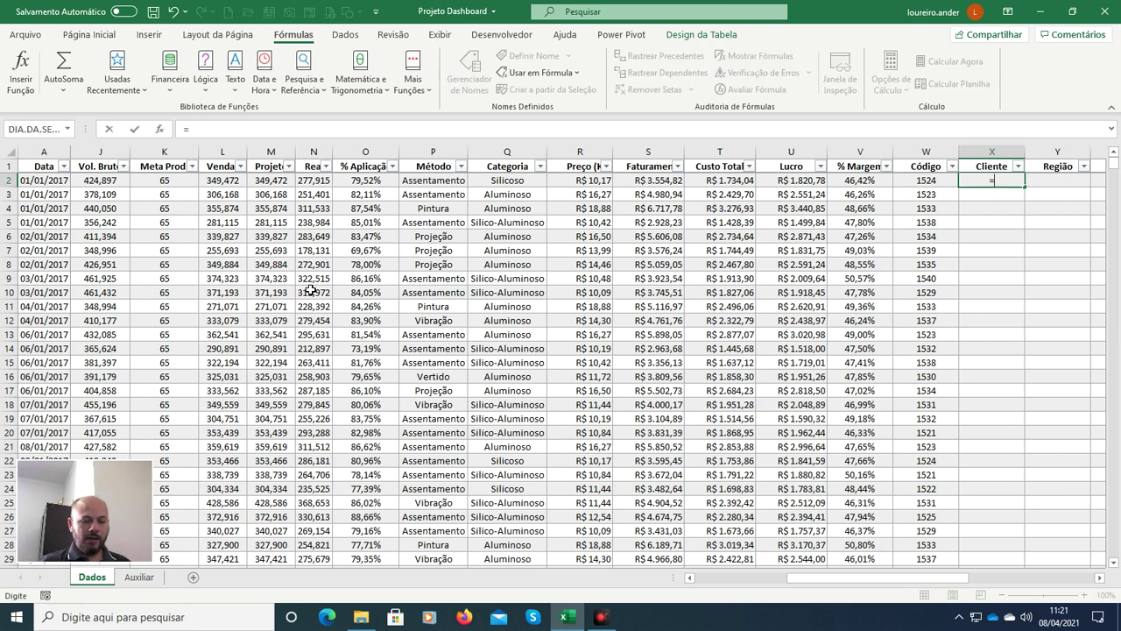
{"action": "type", "text": "=ÍNDICE("}
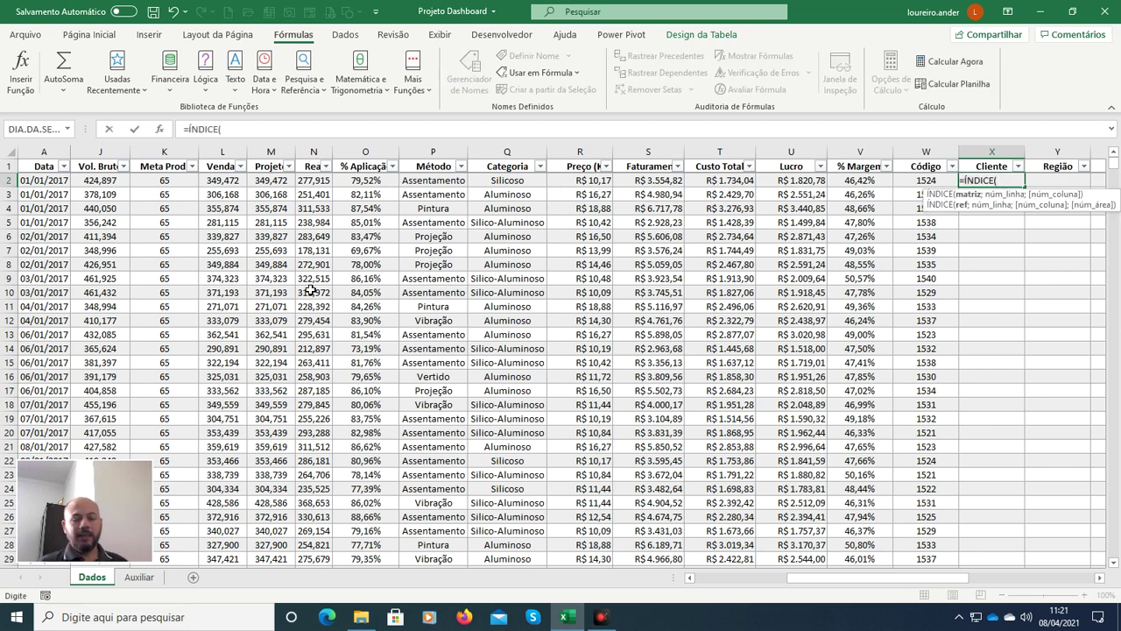
{"action": "type", "text": "list"}
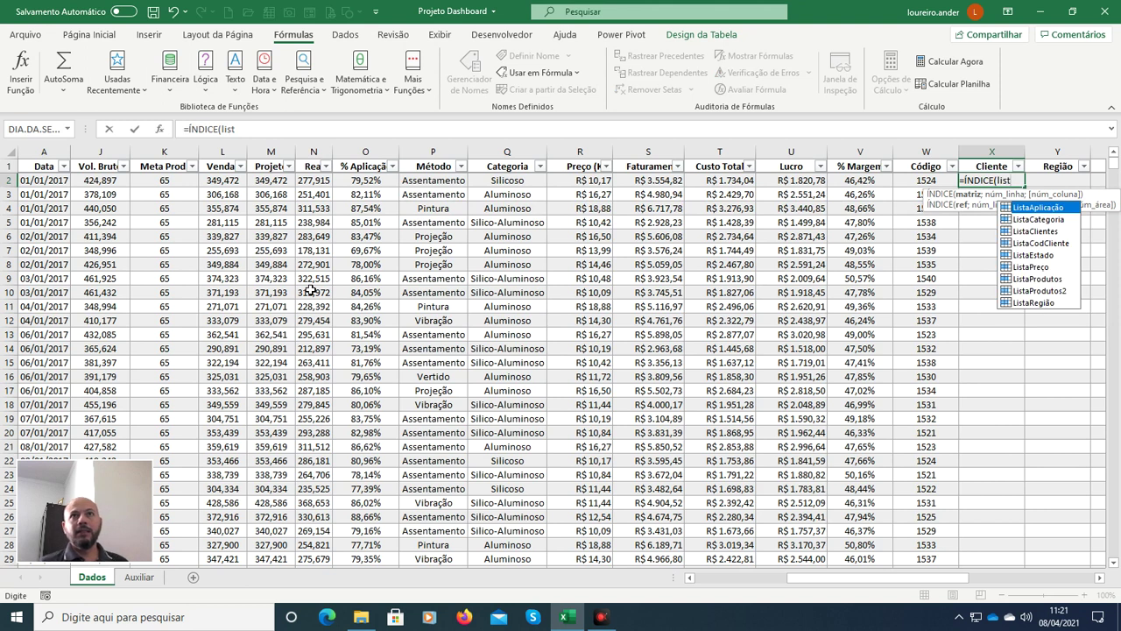
{"action": "key", "text": "Down"}
{"action": "key", "text": "Down"}
{"action": "key", "text": "Tab"}
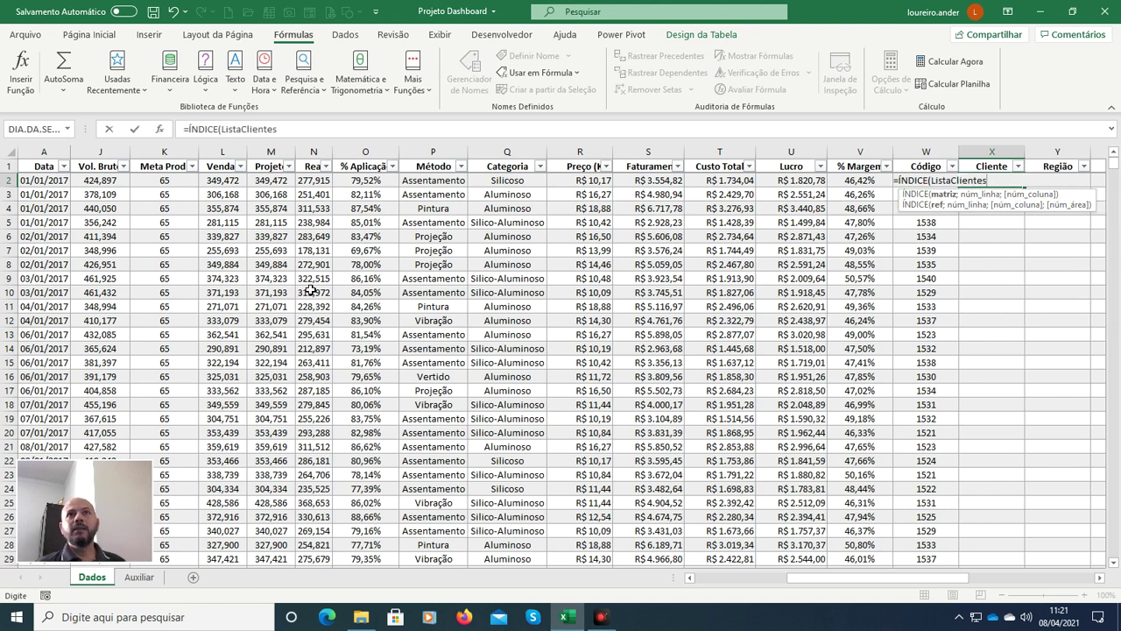
Step: Nest CORRESP in the Cliente formula as the row number, looking up the row's Produtos cell C2
{"action": "type", "text": ";corre"}
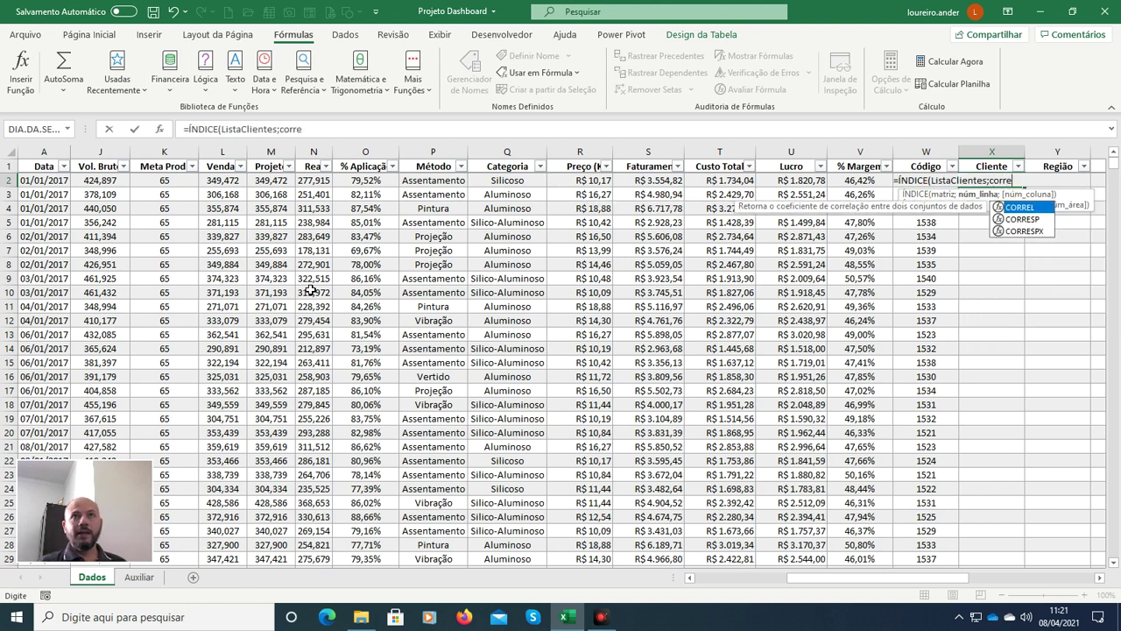
{"action": "key", "text": "Down"}
{"action": "key", "text": "Tab"}
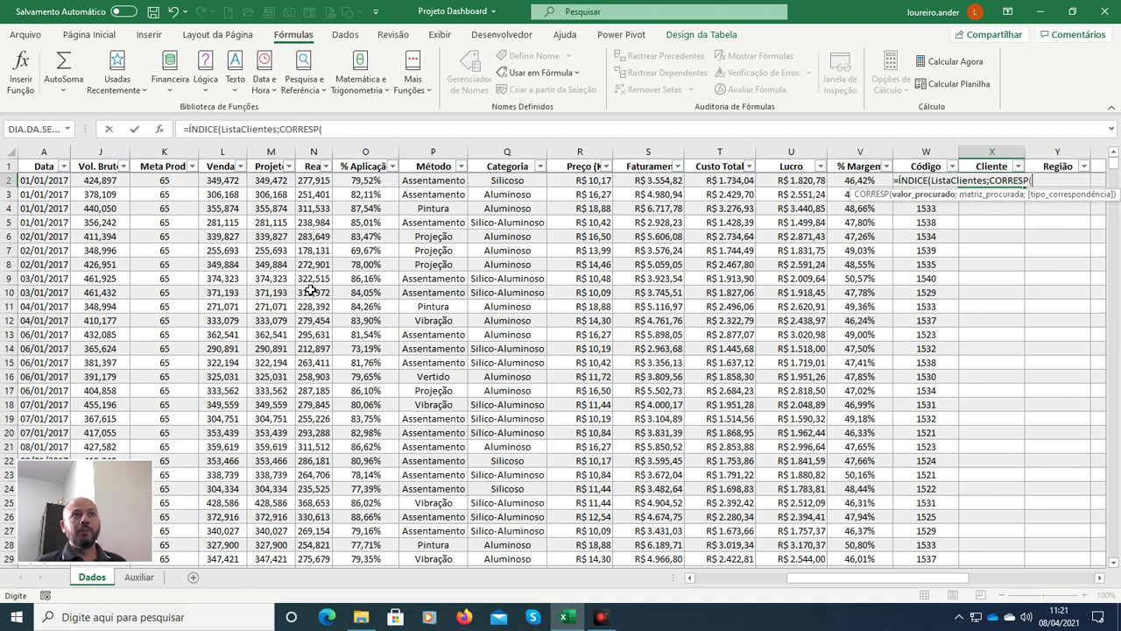
{"action": "left_click", "coordinate": [711, 576]}
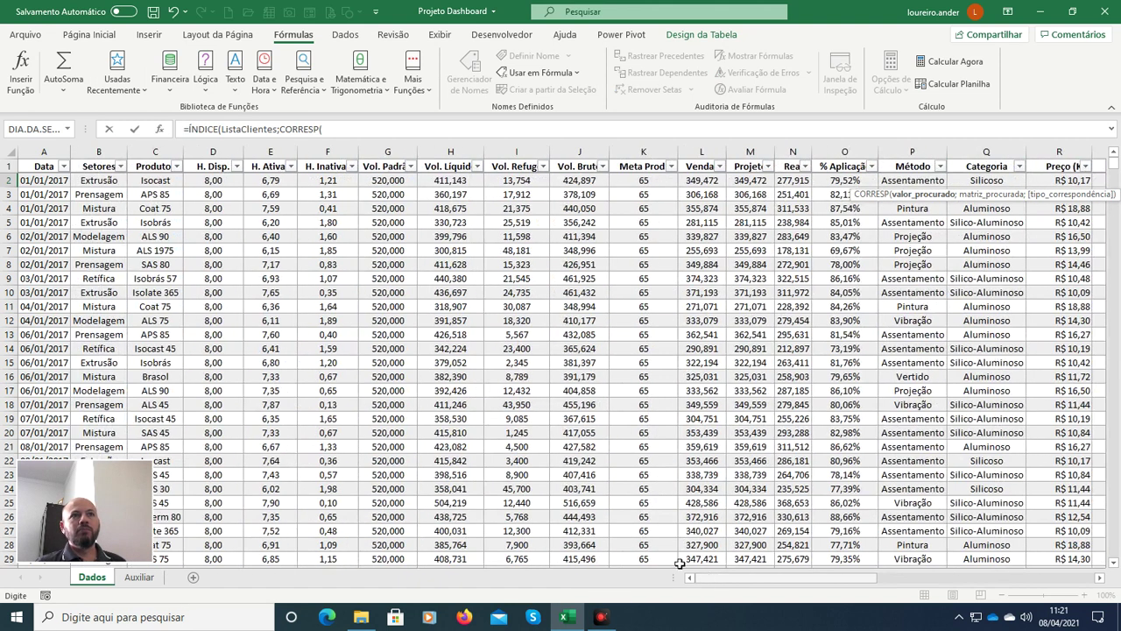
{"action": "left_click", "coordinate": [157, 183]}
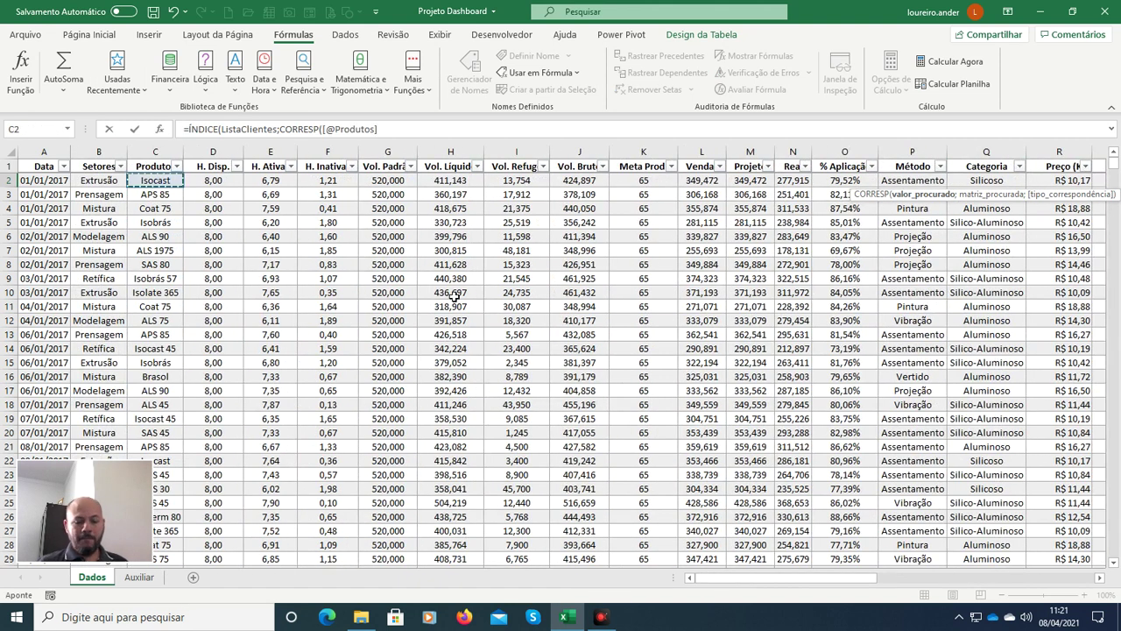
{"action": "type", "text": ";"}
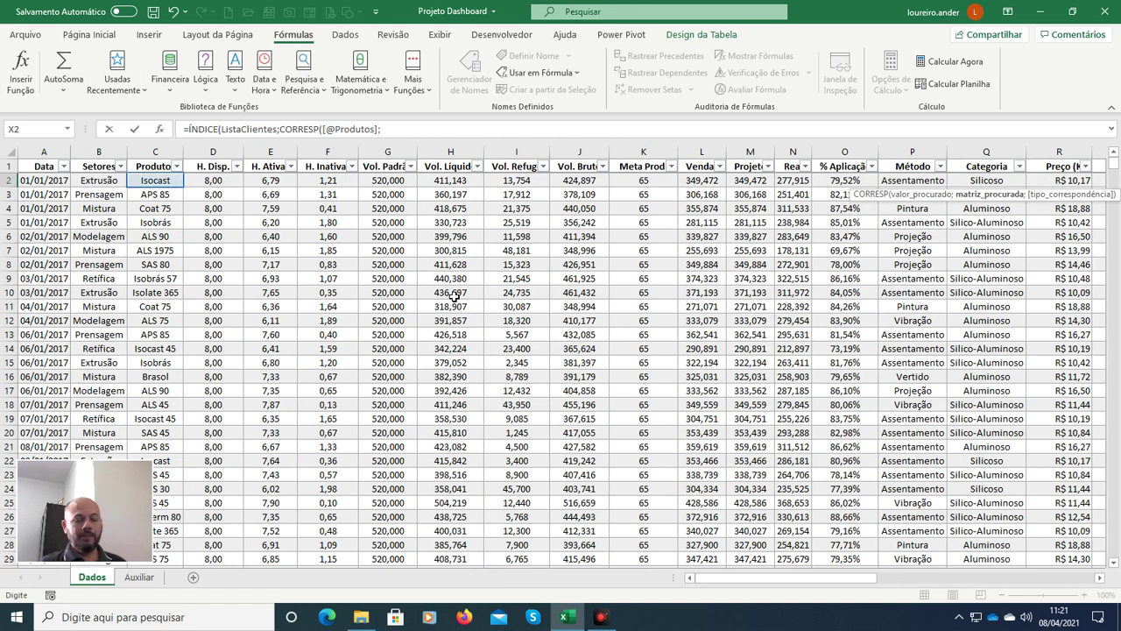
Step: Complete the Cliente formula with ListaProdutos2 as the CORRESP lookup array and exact match 0, and enter it
{"action": "type", "text": "list"}
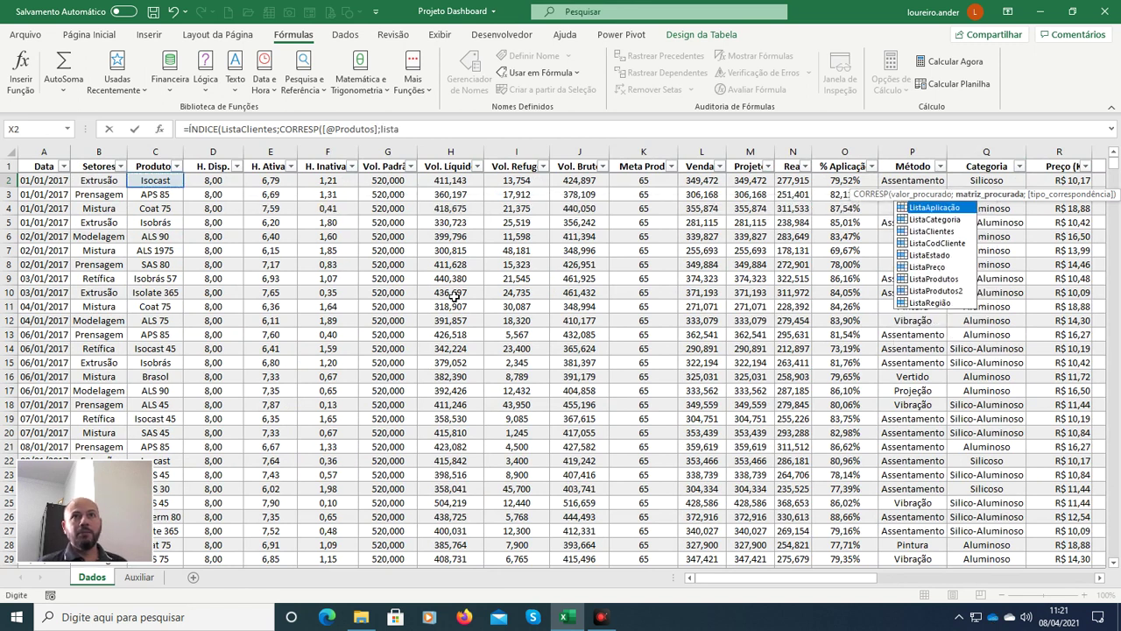
{"action": "type", "text": "a"}
{"action": "key", "text": "Down"}
{"action": "key", "text": "Down"}
{"action": "key", "text": "Down"}
{"action": "key", "text": "Down"}
{"action": "key", "text": "Down"}
{"action": "key", "text": "Down"}
{"action": "key", "text": "Down"}
{"action": "key", "text": "Tab"}
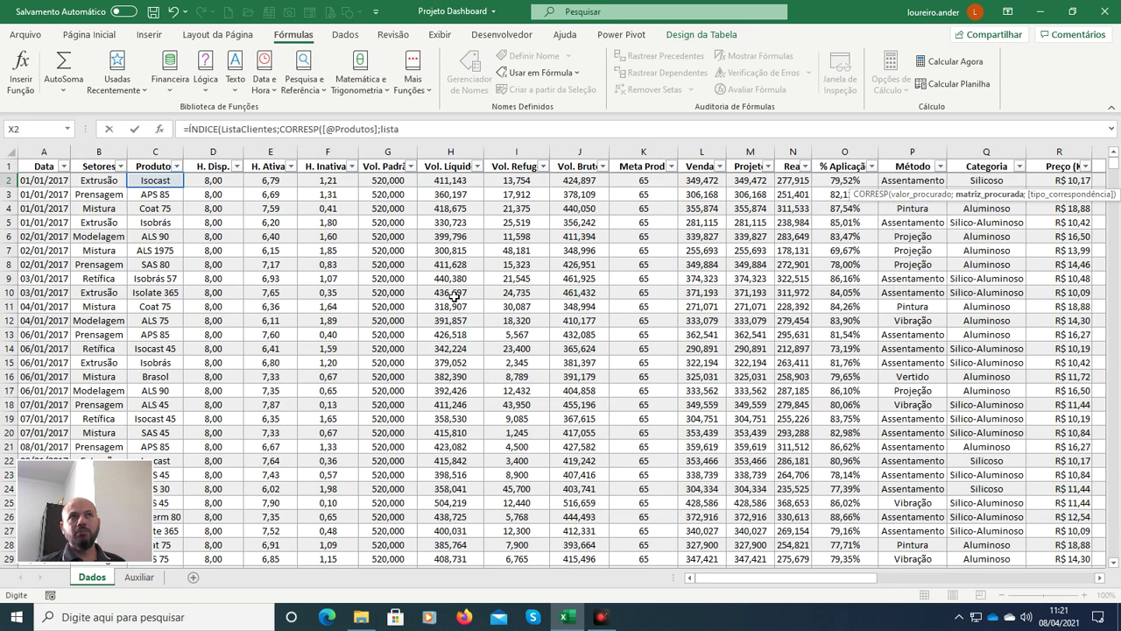
{"action": "type", "text": ";"}
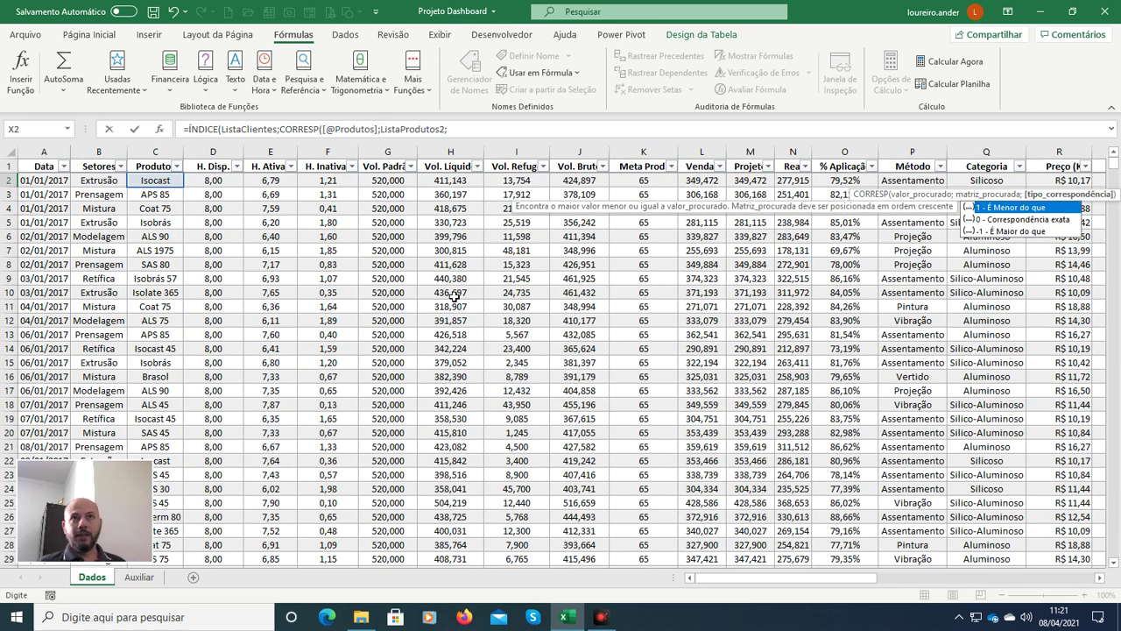
{"action": "type", "text": "0)"}
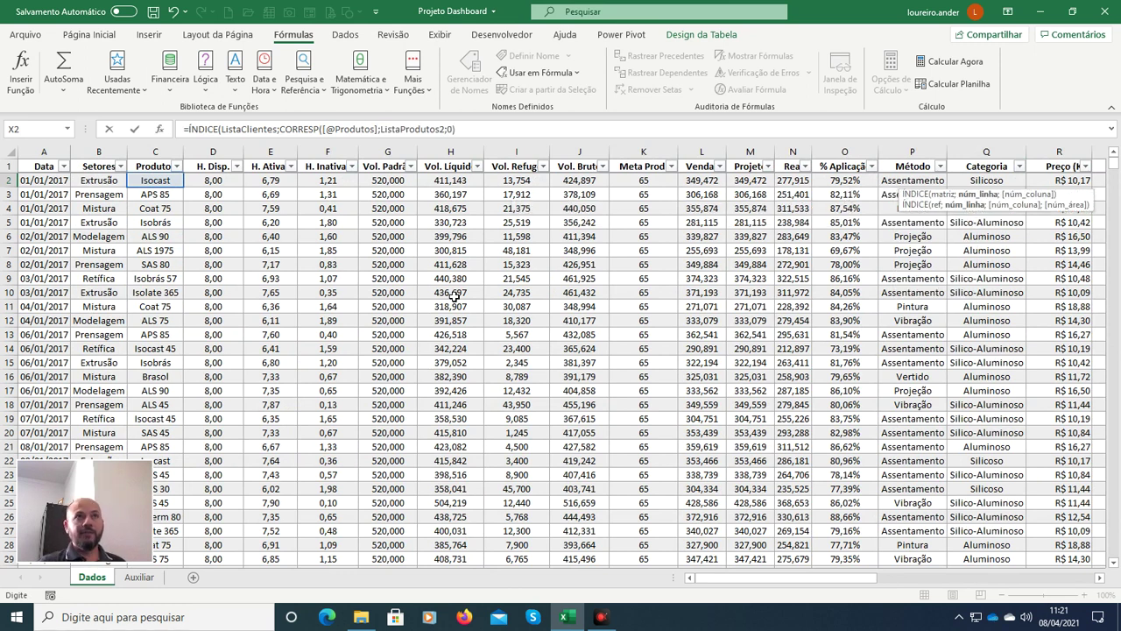
{"action": "type", "text": ")"}
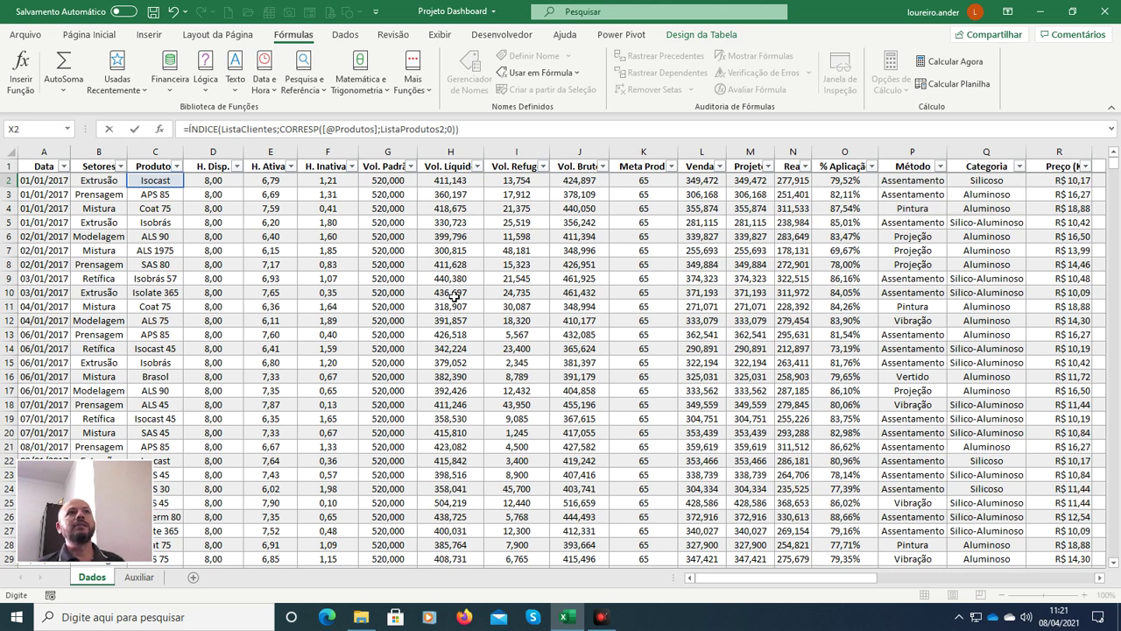
{"action": "key", "text": "Return"}
Step: Check the client names and formulas in the first rows of the Cliente column, and save the workbook
{"action": "key", "text": "Right"}
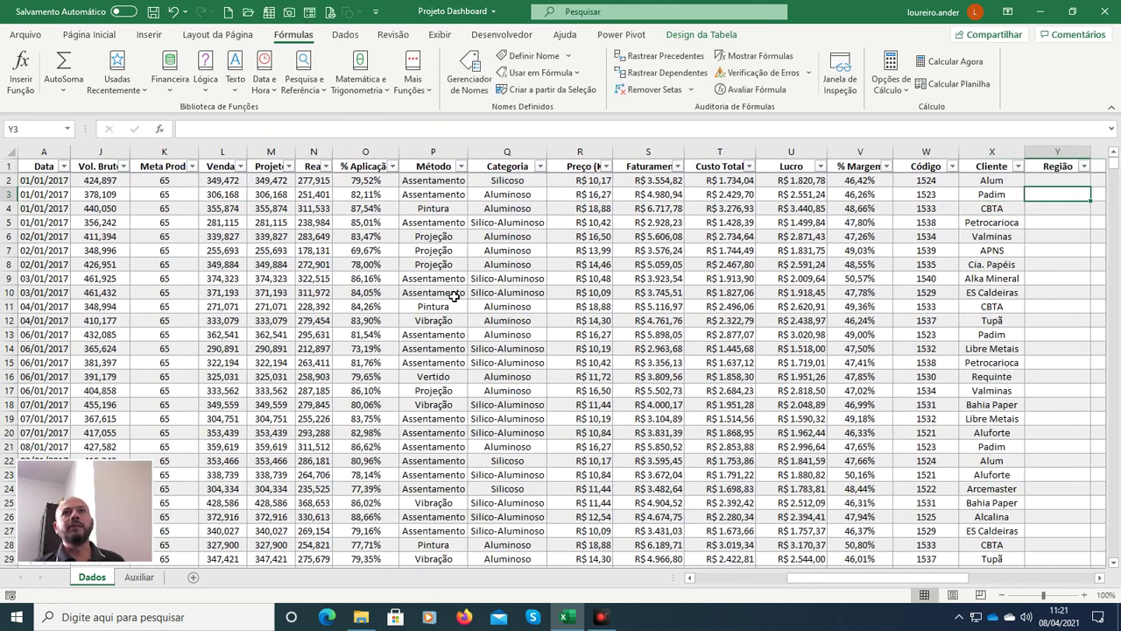
{"action": "key", "text": "Left"}
{"action": "key", "text": "Left"}
{"action": "key", "text": "Up"}
{"action": "key", "text": "Right"}
{"action": "key", "text": "Down"}
{"action": "key", "text": "Down"}
{"action": "key", "text": "Down"}
{"action": "key", "text": "Down"}
{"action": "key", "text": "Down"}
{"action": "key", "text": "Down"}
{"action": "key", "text": "Down"}
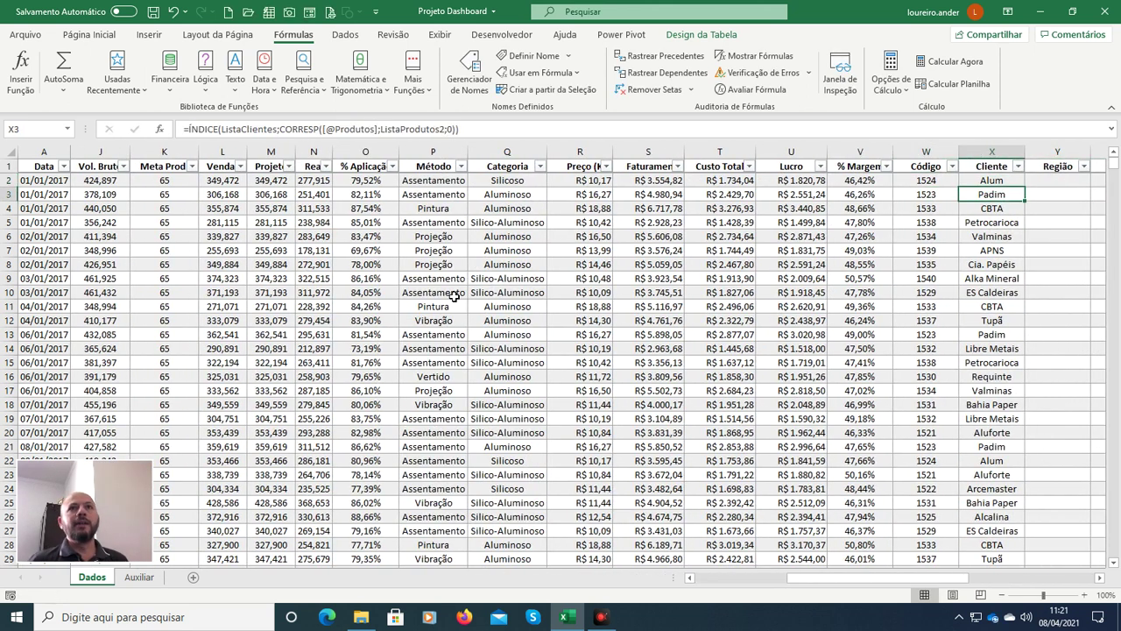
{"action": "key", "text": "Up"}
{"action": "key", "text": "Up"}
{"action": "key", "text": "Up"}
{"action": "key", "text": "Up"}
{"action": "key", "text": "Up"}
{"action": "key", "text": "Up"}
{"action": "key", "text": "Up"}
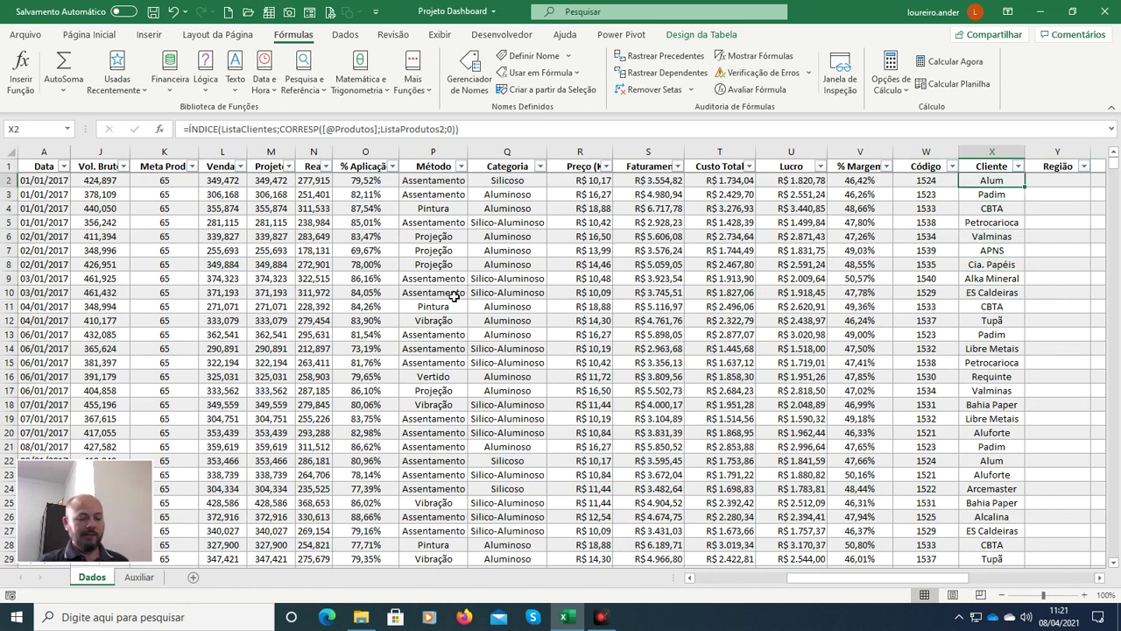
{"action": "key", "text": "ctrl+s"}
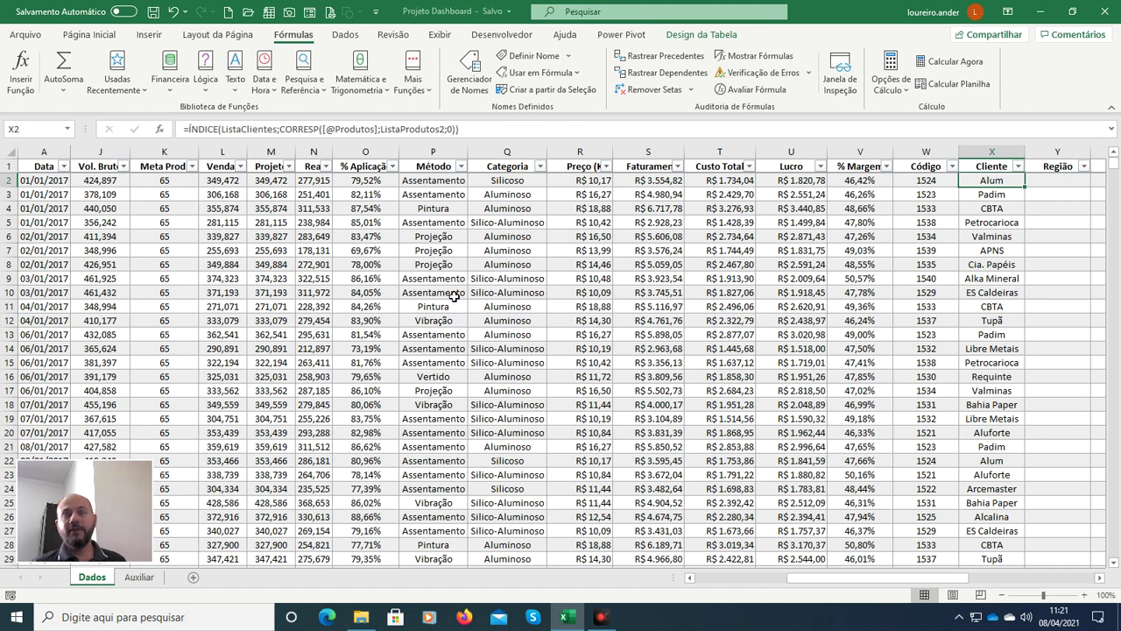
Step: Start an ÍNDICE formula in Y2 of the Região column with ListaRegião as its array
{"action": "key", "text": "Right"}
{"action": "key", "text": "Right"}
{"action": "key", "text": "Right"}
{"action": "key", "text": "Left"}
{"action": "key", "text": "Left"}
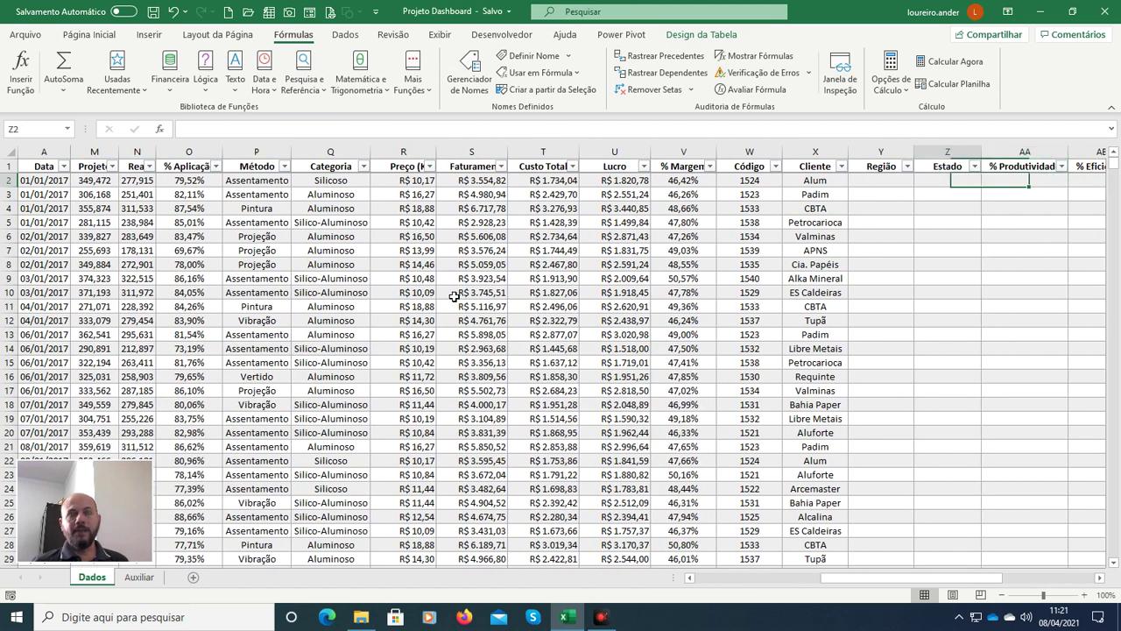
{"action": "type", "text": "=índic"}
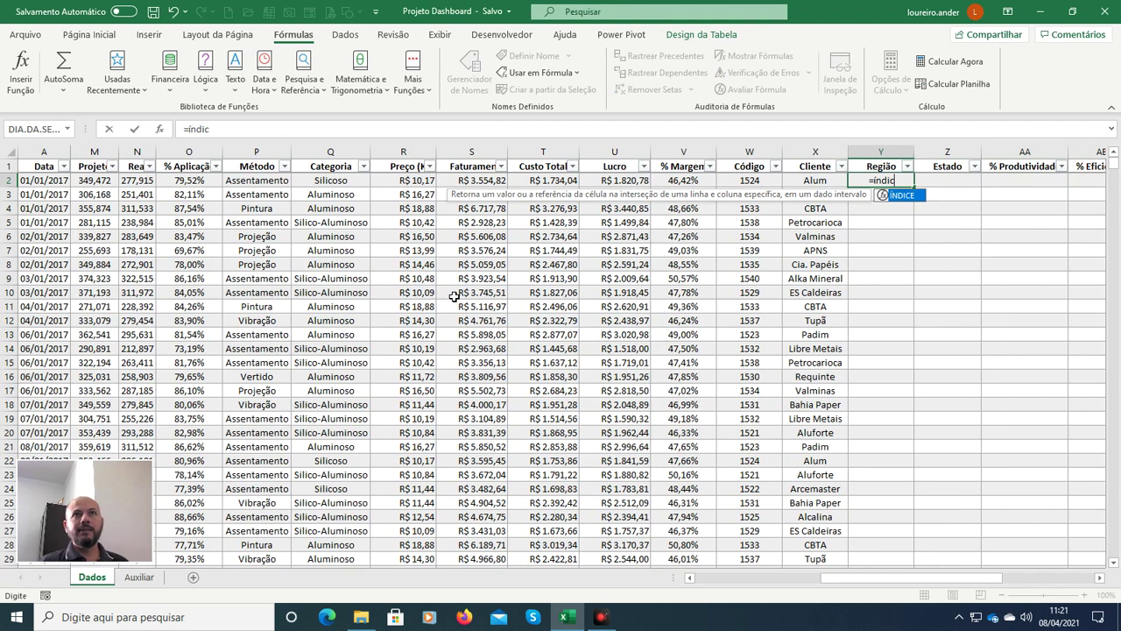
{"action": "key", "text": "Tab"}
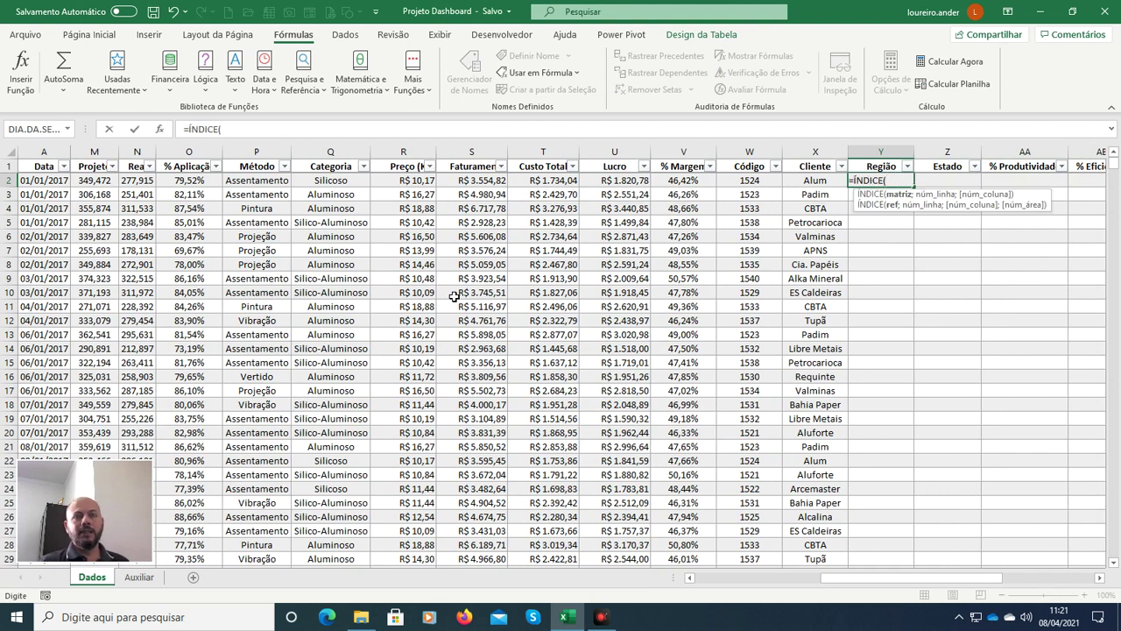
{"action": "type", "text": "list"}
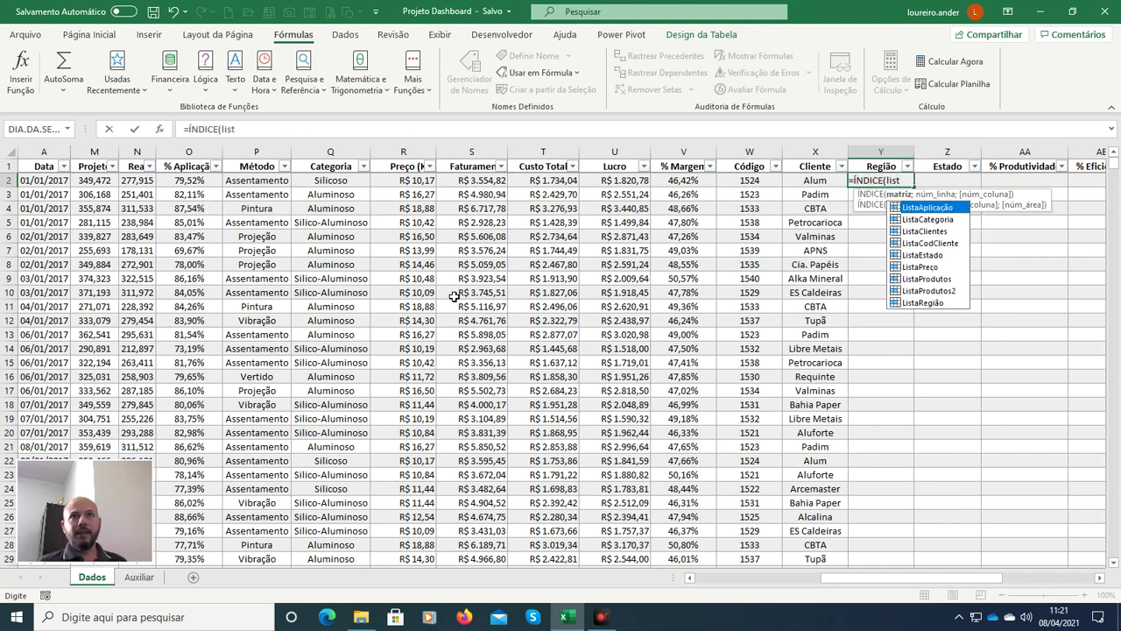
{"action": "key", "text": "Down"}
{"action": "key", "text": "Down"}
{"action": "key", "text": "Down"}
{"action": "key", "text": "Down"}
{"action": "key", "text": "Down"}
{"action": "key", "text": "Down"}
{"action": "key", "text": "Down"}
{"action": "key", "text": "Down"}
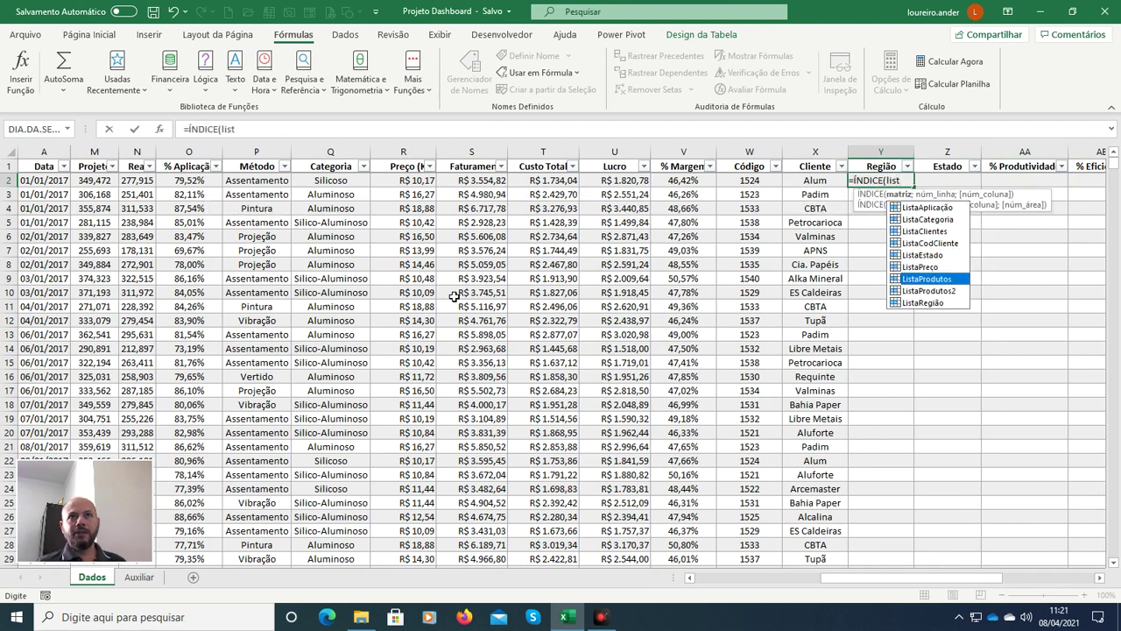
{"action": "key", "text": "Tab"}
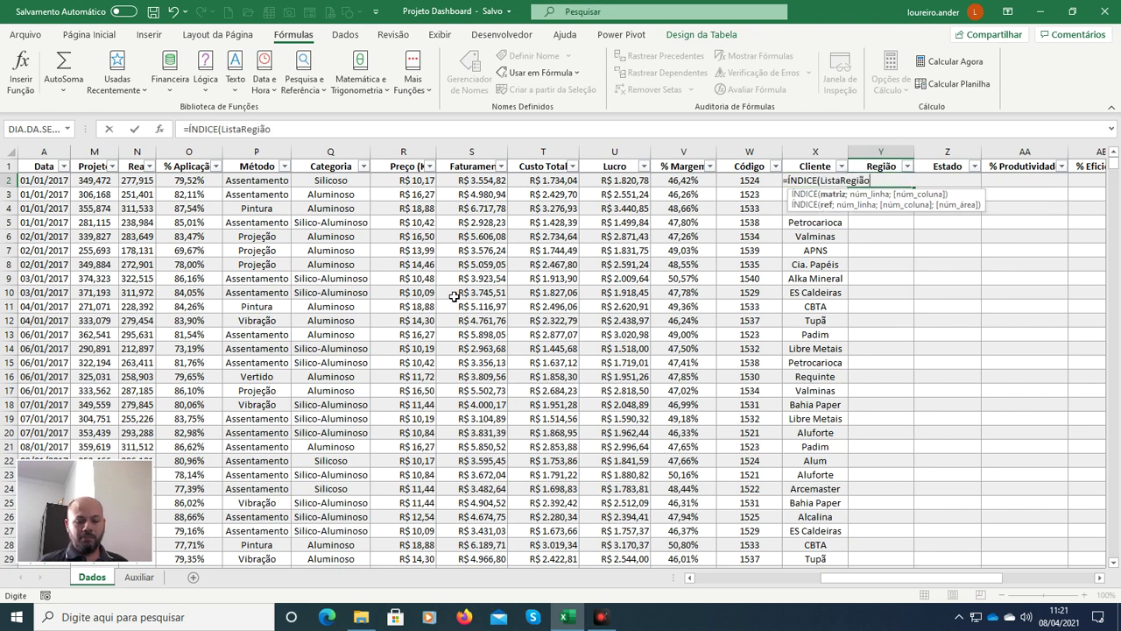
Step: Nest CORRESP in the Região formula as the row number, looking up the row's Produtos cell C2
{"action": "type", "text": ";corres"}
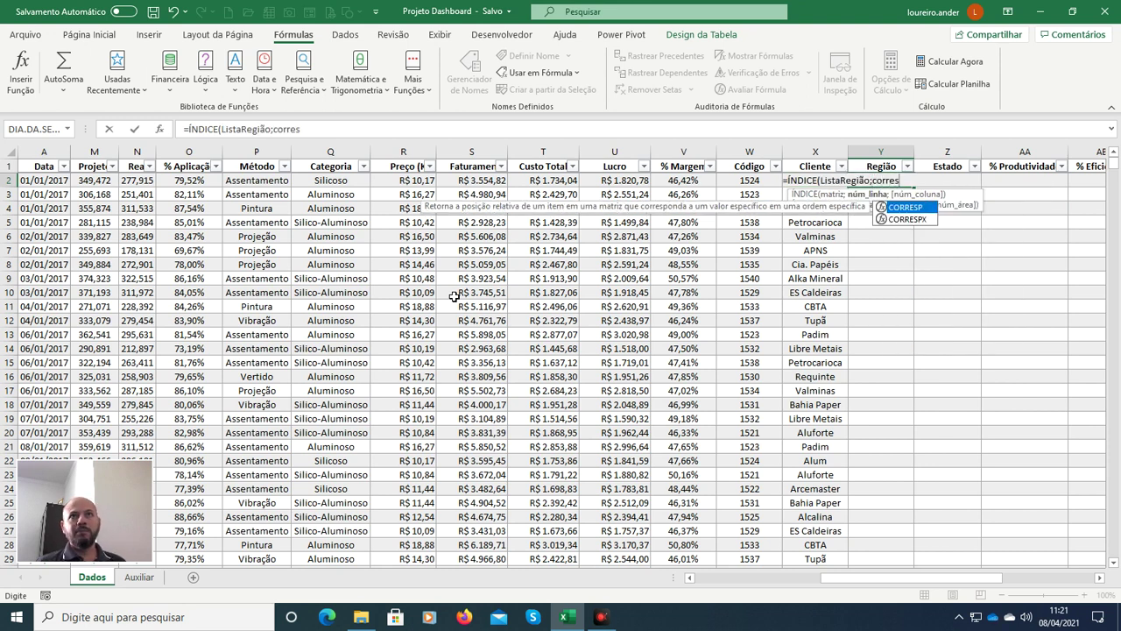
{"action": "key", "text": "Tab"}
{"action": "key", "text": "Left"}
{"action": "key", "text": "Left"}
{"action": "key", "text": "Left"}
{"action": "key", "text": "Left"}
{"action": "key", "text": "Left"}
{"action": "key", "text": "Left"}
{"action": "key", "text": "Left"}
{"action": "key", "text": "Left"}
{"action": "key", "text": "Left"}
{"action": "key", "text": "Left"}
{"action": "key", "text": "Left"}
{"action": "key", "text": "Left"}
{"action": "key", "text": "Left"}
{"action": "key", "text": "Left"}
{"action": "key", "text": "Left"}
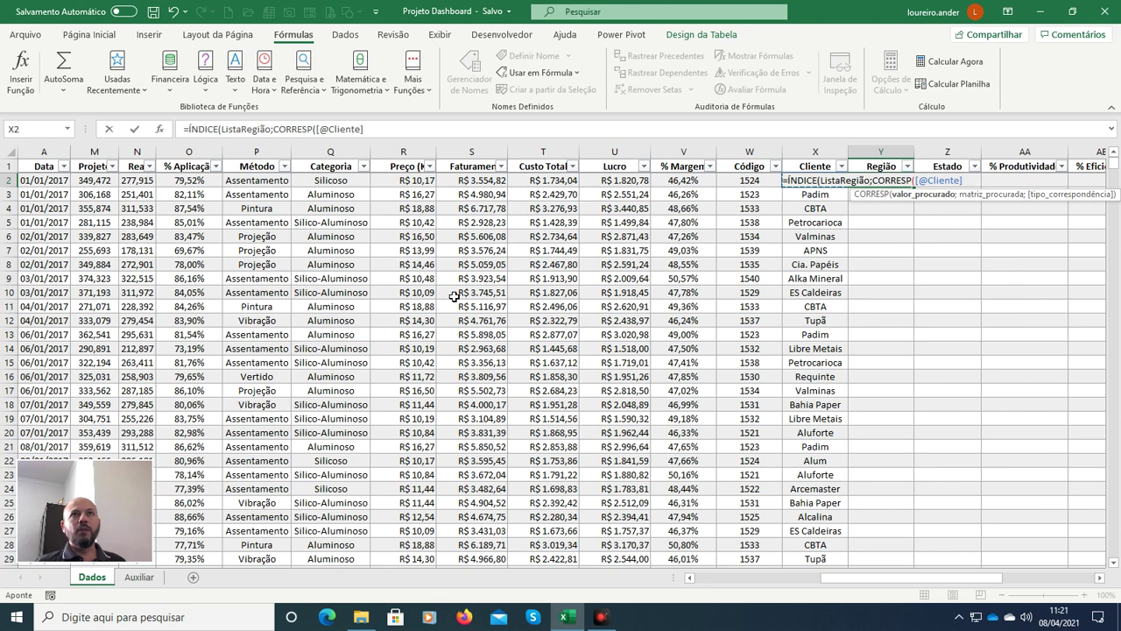
{"action": "key", "text": "Left"}
{"action": "key", "text": "Left"}
{"action": "key", "text": "Left"}
{"action": "key", "text": "Left"}
{"action": "key", "text": "Left"}
{"action": "key", "text": "Left"}
{"action": "key", "text": "Left"}
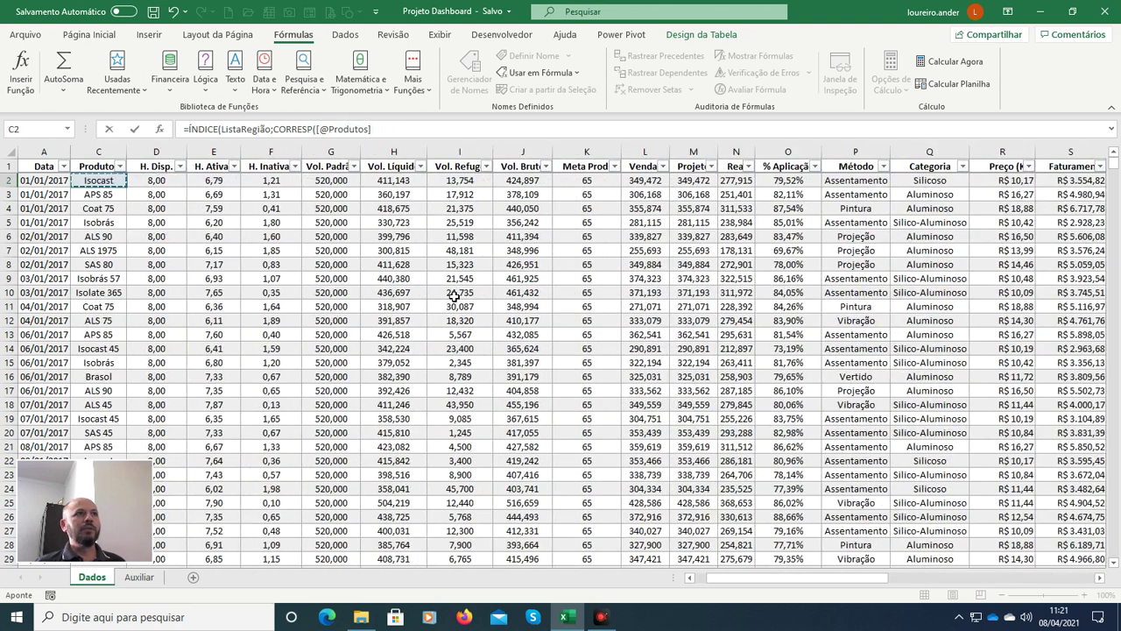
{"action": "type", "text": ";"}
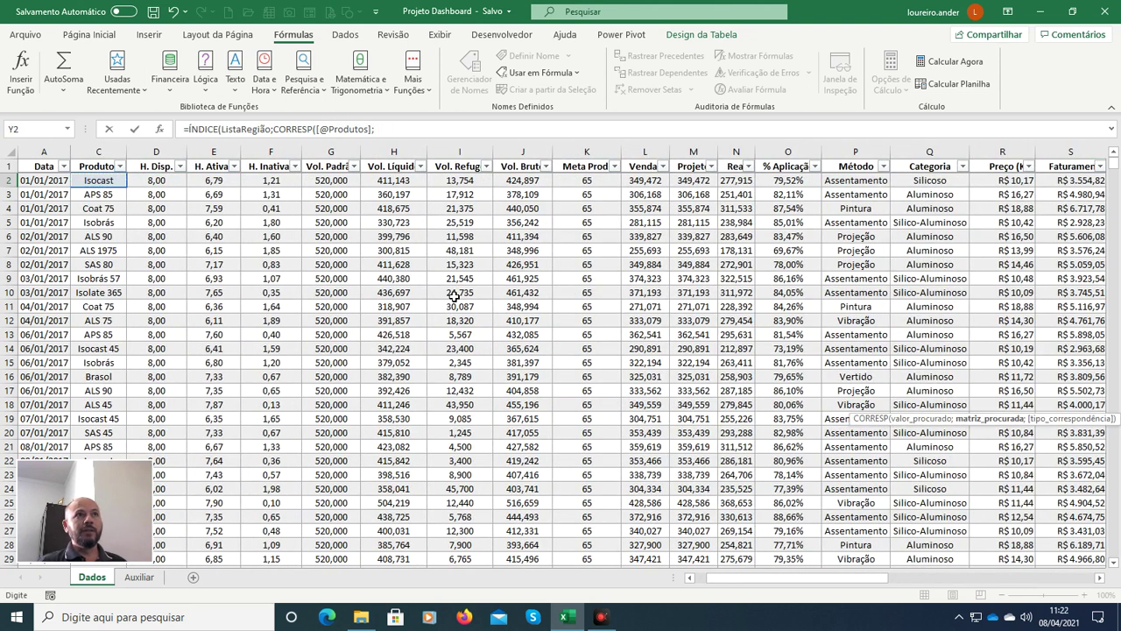
Step: Complete the Região formula with ListaProdutos2 as the CORRESP lookup array and exact match 0, and enter it
{"action": "type", "text": "lista"}
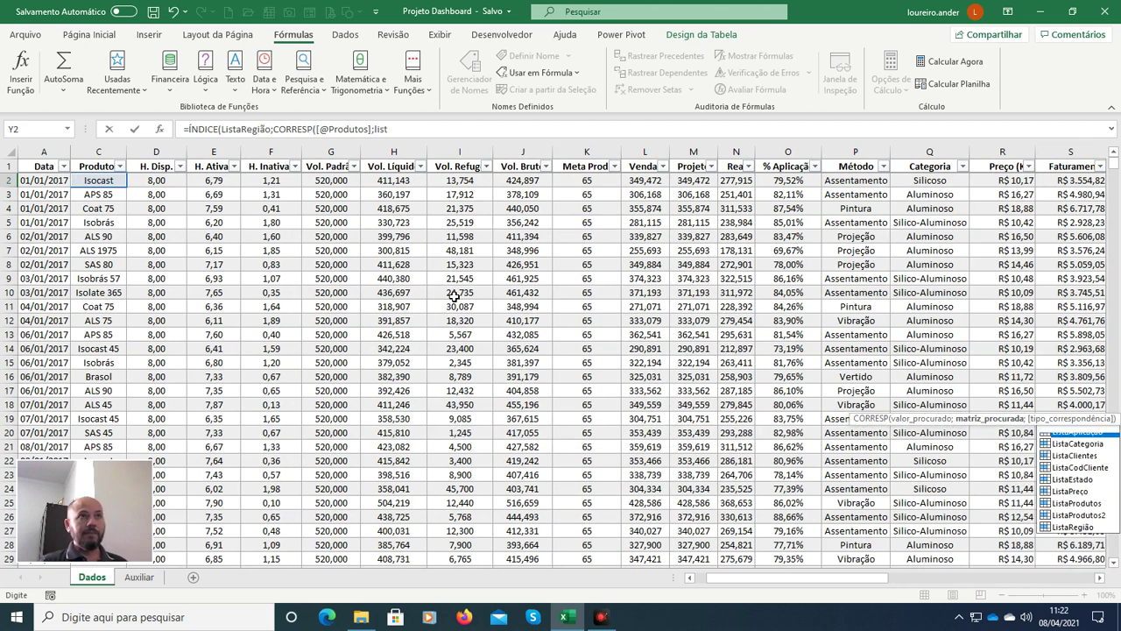
{"action": "key", "text": "Down"}
{"action": "key", "text": "Down"}
{"action": "key", "text": "Down"}
{"action": "key", "text": "Down"}
{"action": "key", "text": "Down"}
{"action": "key", "text": "Down"}
{"action": "key", "text": "Down"}
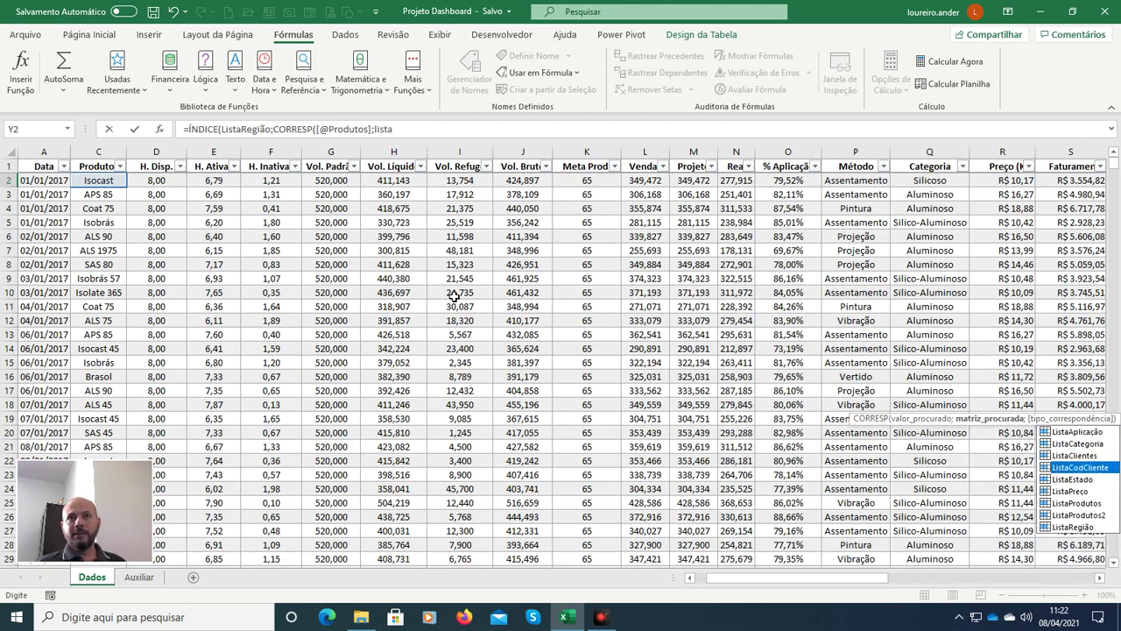
{"action": "key", "text": "Tab"}
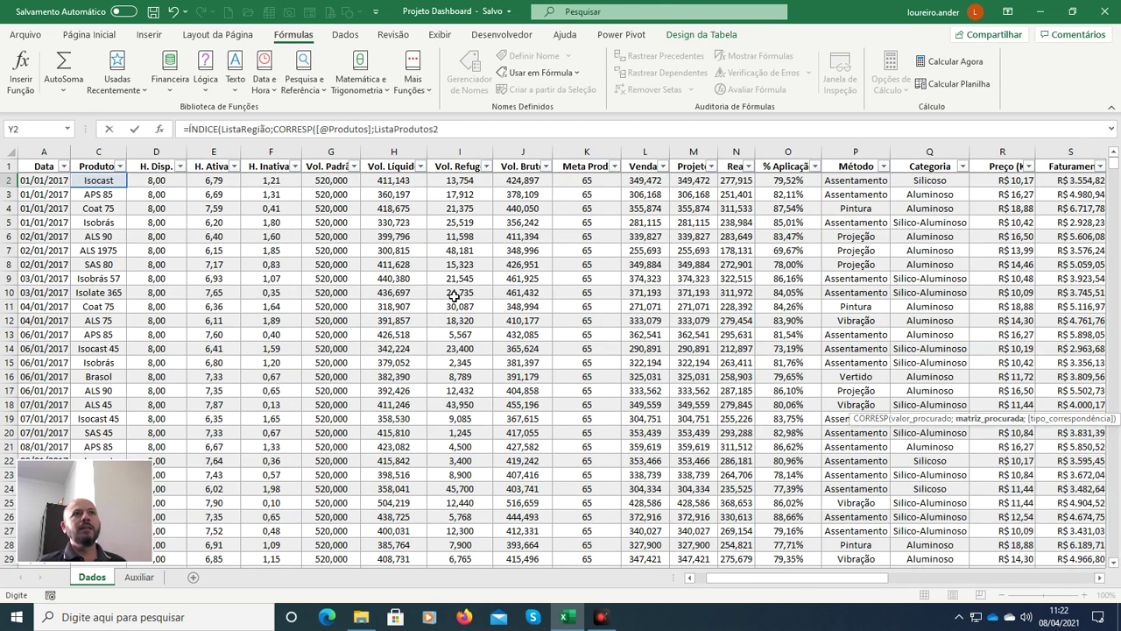
{"action": "type", "text": ";"}
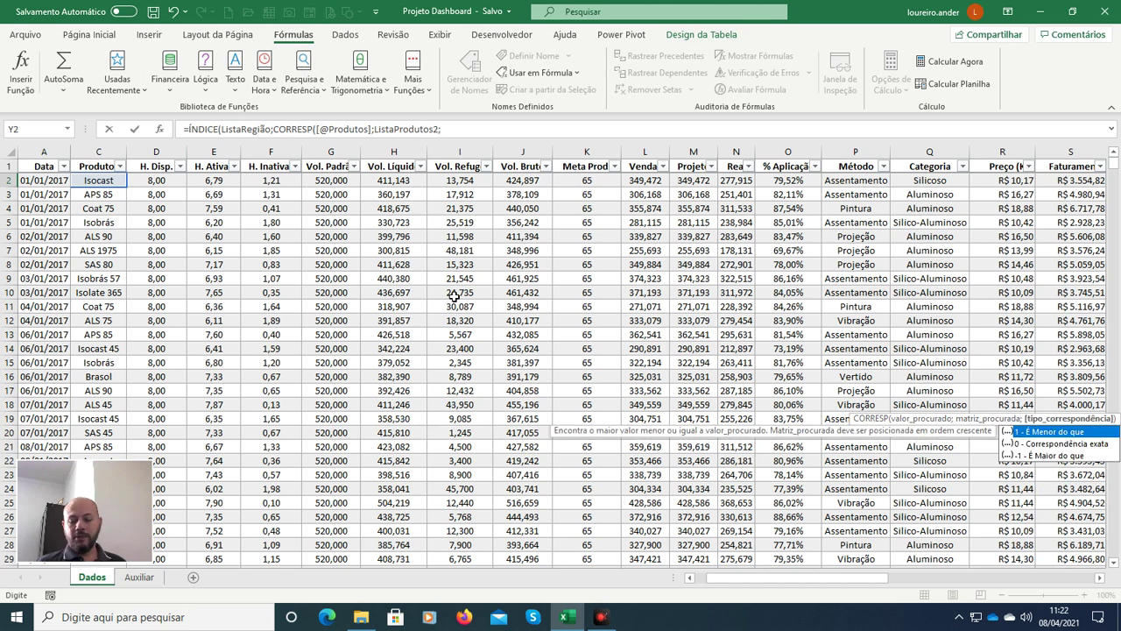
{"action": "type", "text": "0"}
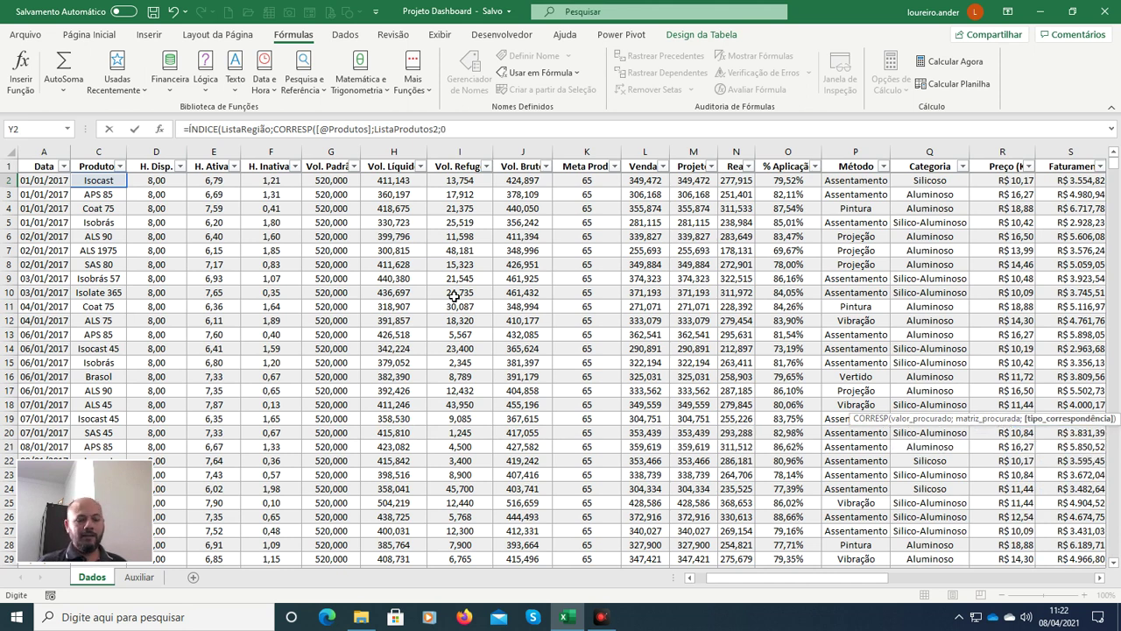
{"action": "type", "text": "))"}
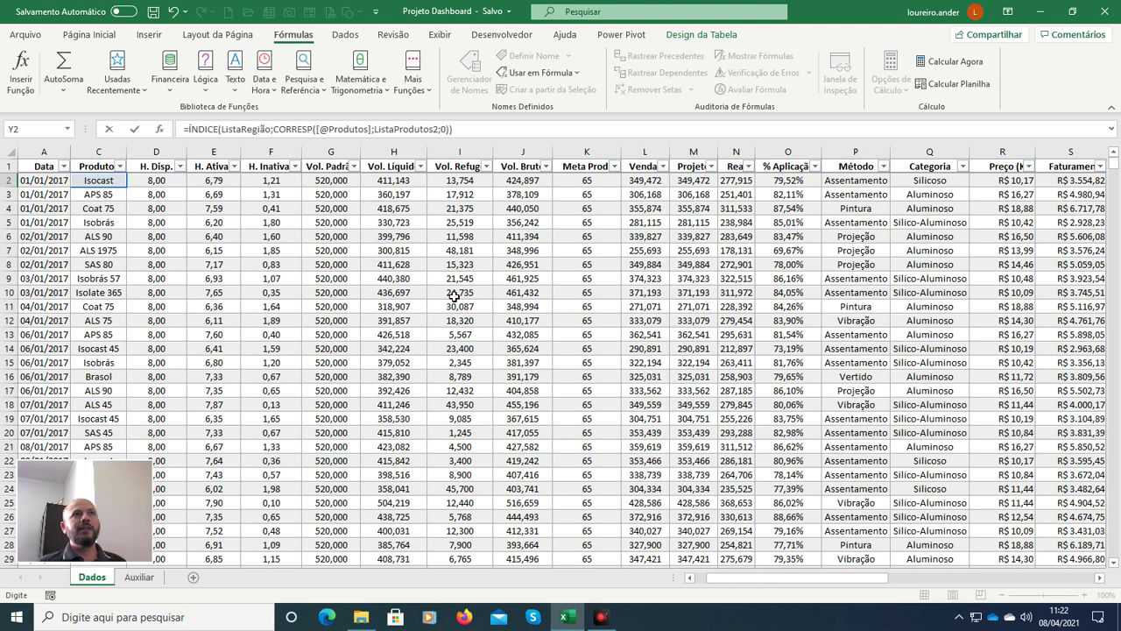
{"action": "key", "text": "Return"}
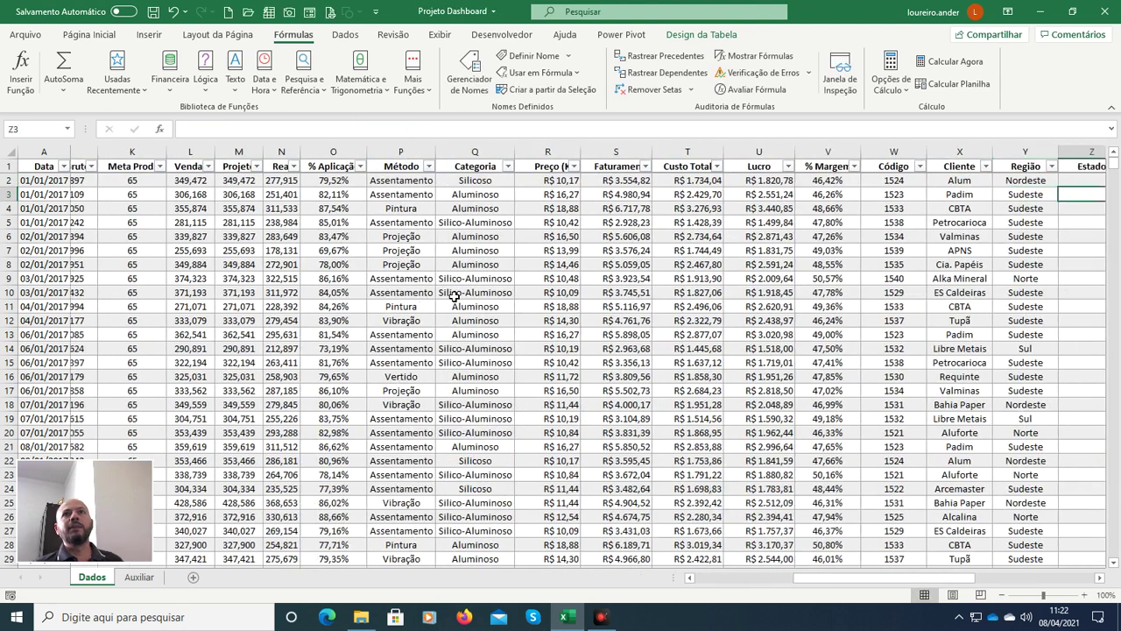
Step: Review the filled Região column and the empty columns from Estado to % Eficiência
{"action": "key", "text": "Up"}
{"action": "key", "text": "Down"}
{"action": "key", "text": "Down"}
{"action": "key", "text": "Down"}
{"action": "key", "text": "Down"}
{"action": "key", "text": "Down"}
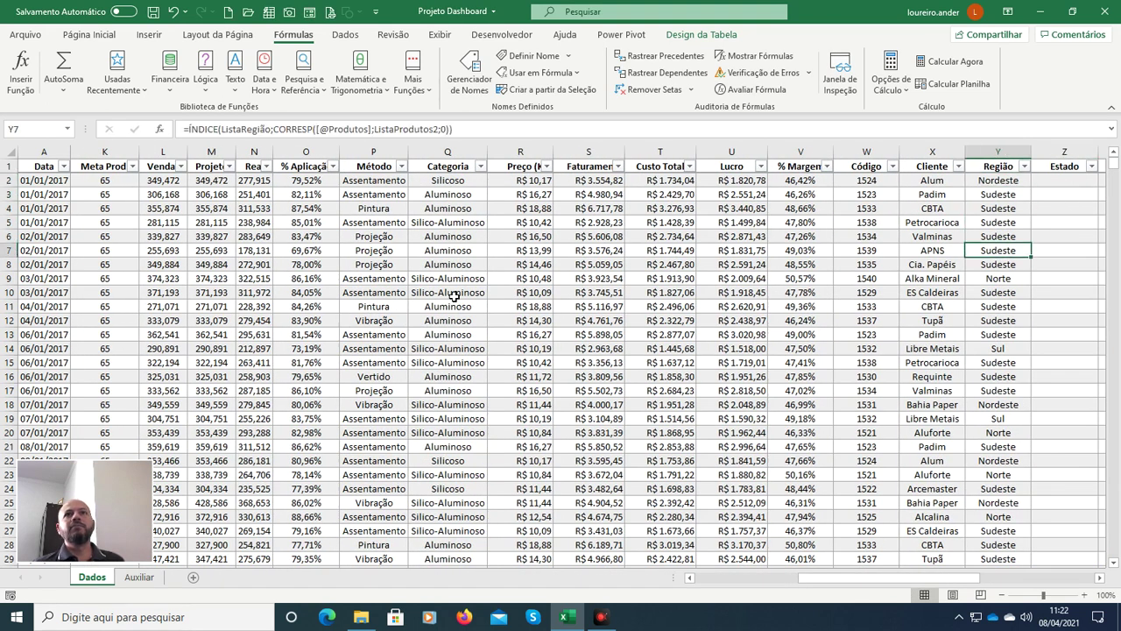
{"action": "key", "text": "Up"}
{"action": "key", "text": "Up"}
{"action": "key", "text": "Up"}
{"action": "key", "text": "Up"}
{"action": "key", "text": "Up"}
{"action": "key", "text": "Right"}
{"action": "key", "text": "Right"}
{"action": "key", "text": "Right"}
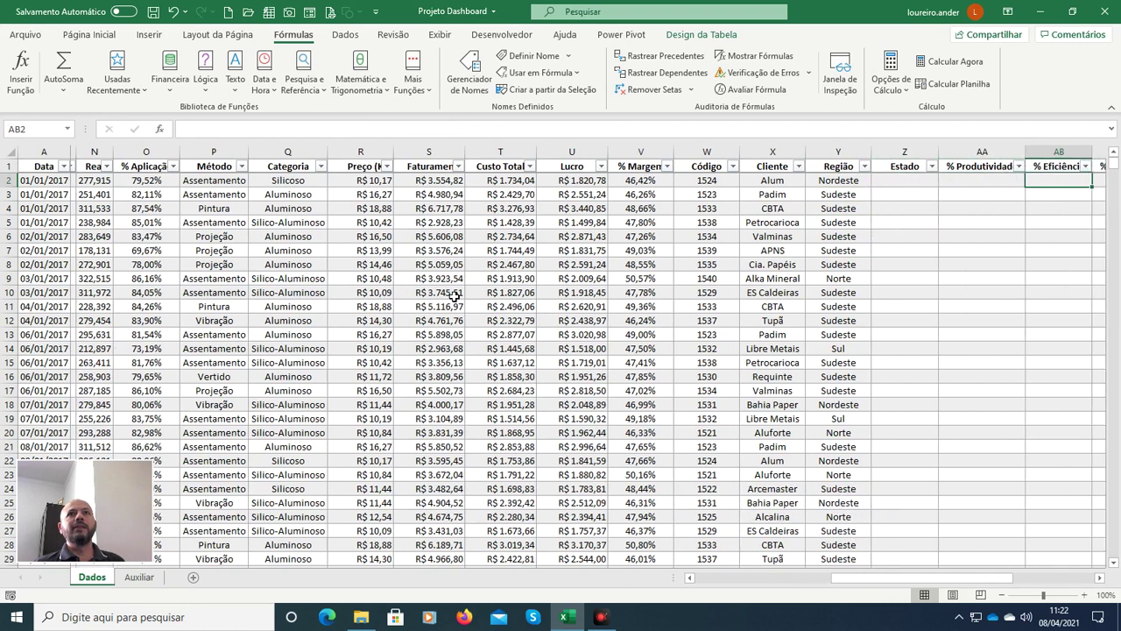
Step: Begin the first Estado cell's formula in Z2 with ÍNDICE, using ListaEstado as the array
{"action": "key", "text": "Left"}
{"action": "key", "text": "Left"}
{"action": "key", "text": "Left"}
{"action": "key", "text": "Right"}
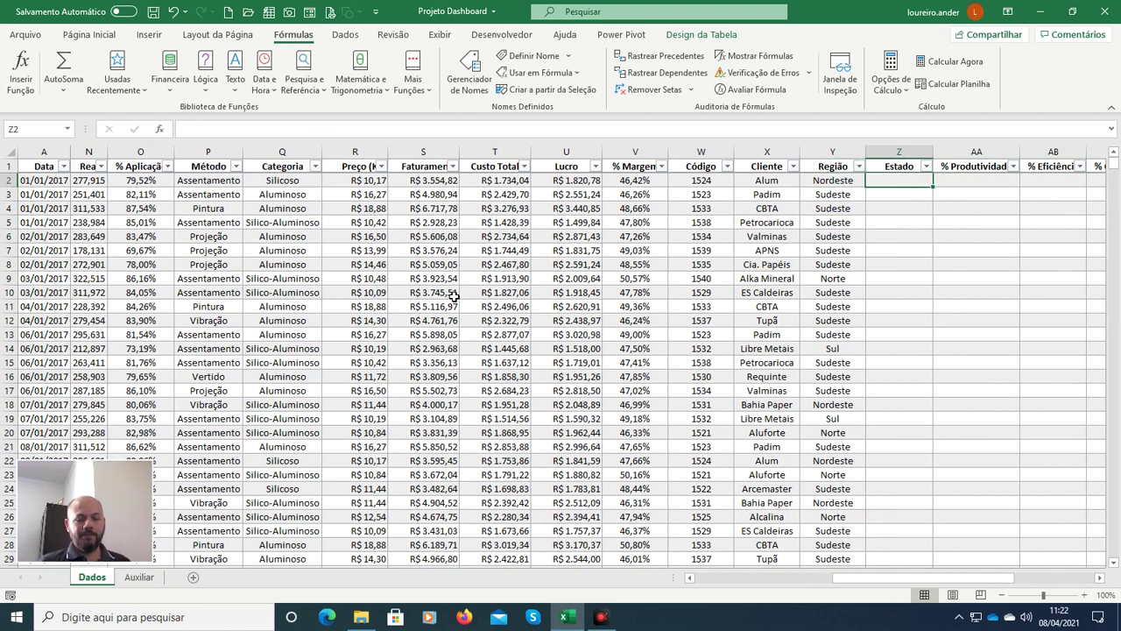
{"action": "type", "text": "=in"}
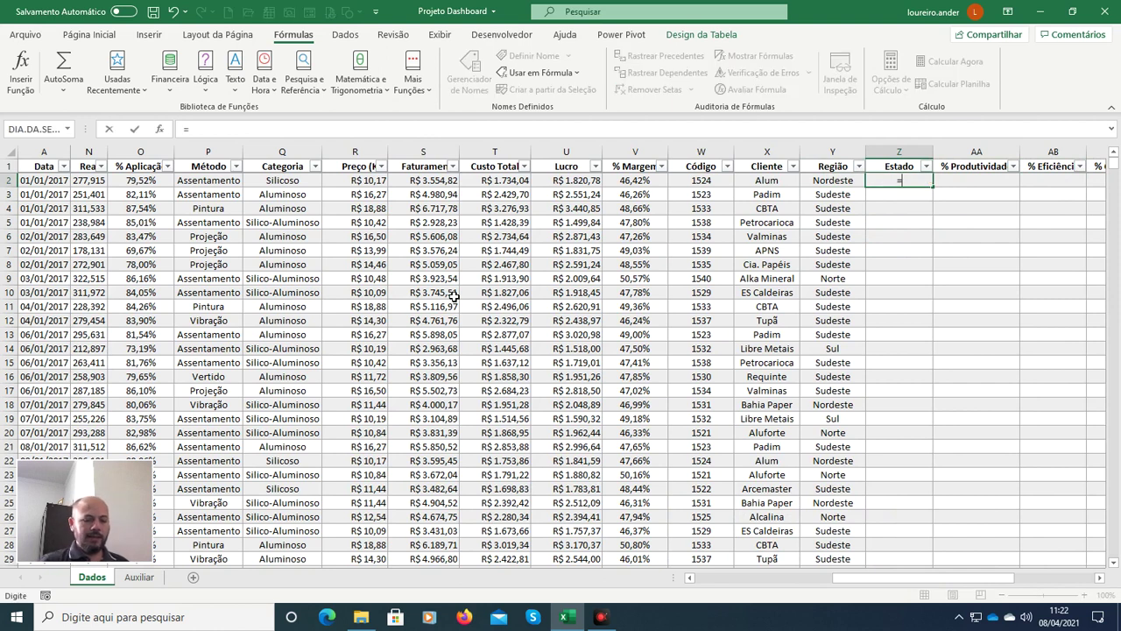
{"action": "key", "text": "Tab"}
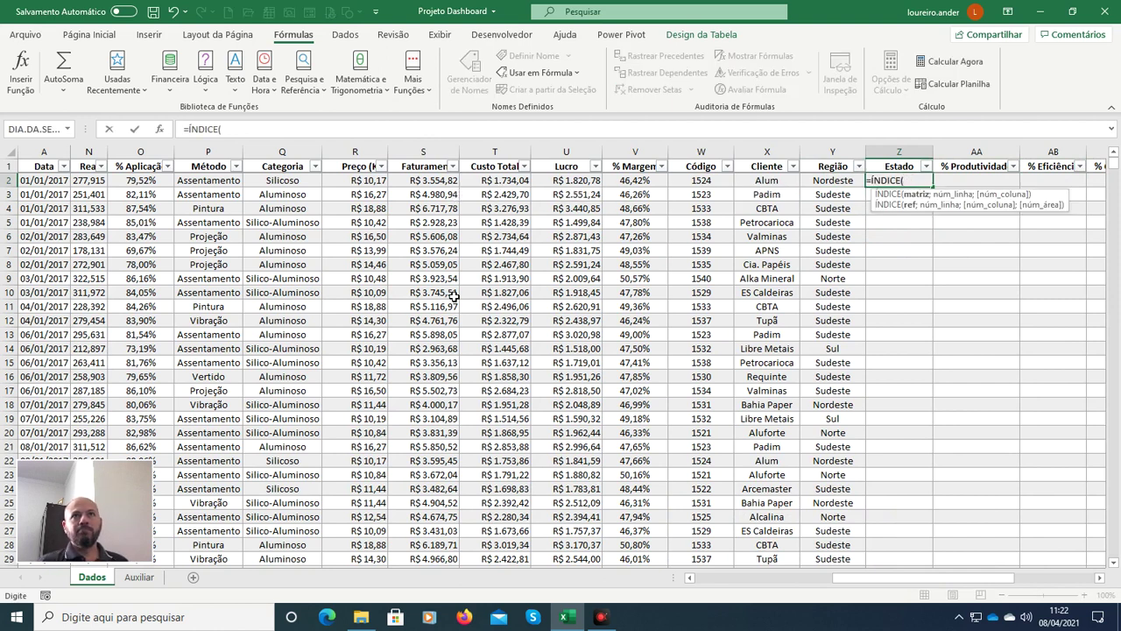
{"action": "type", "text": "lista"}
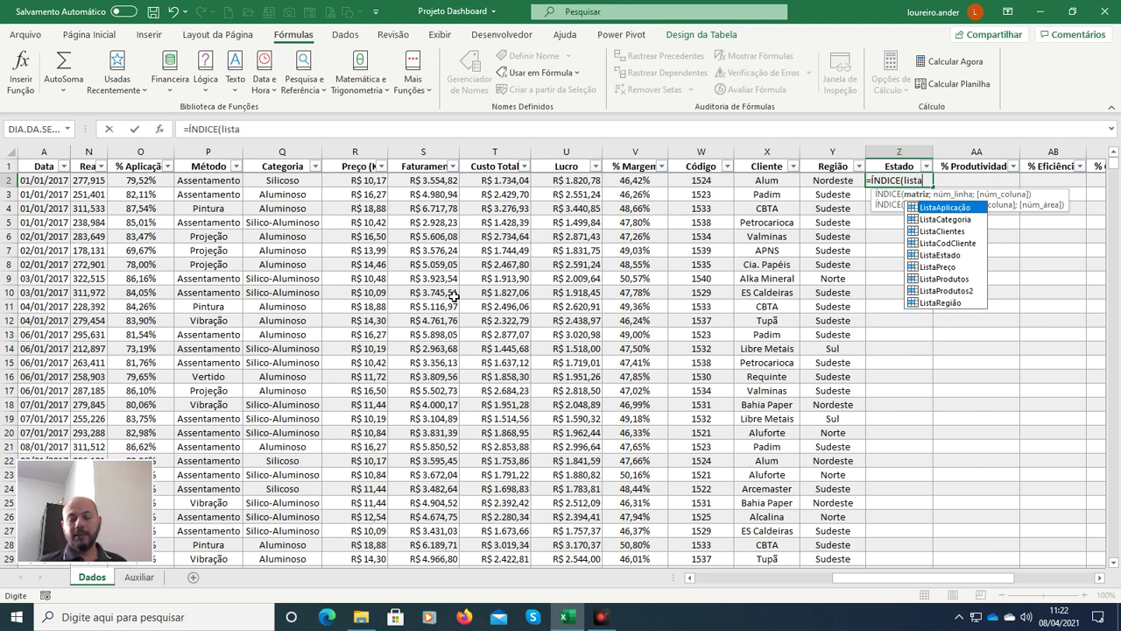
{"action": "key", "text": "Down"}
{"action": "key", "text": "Down"}
{"action": "key", "text": "Down"}
{"action": "key", "text": "Down"}
{"action": "key", "text": "Tab"}
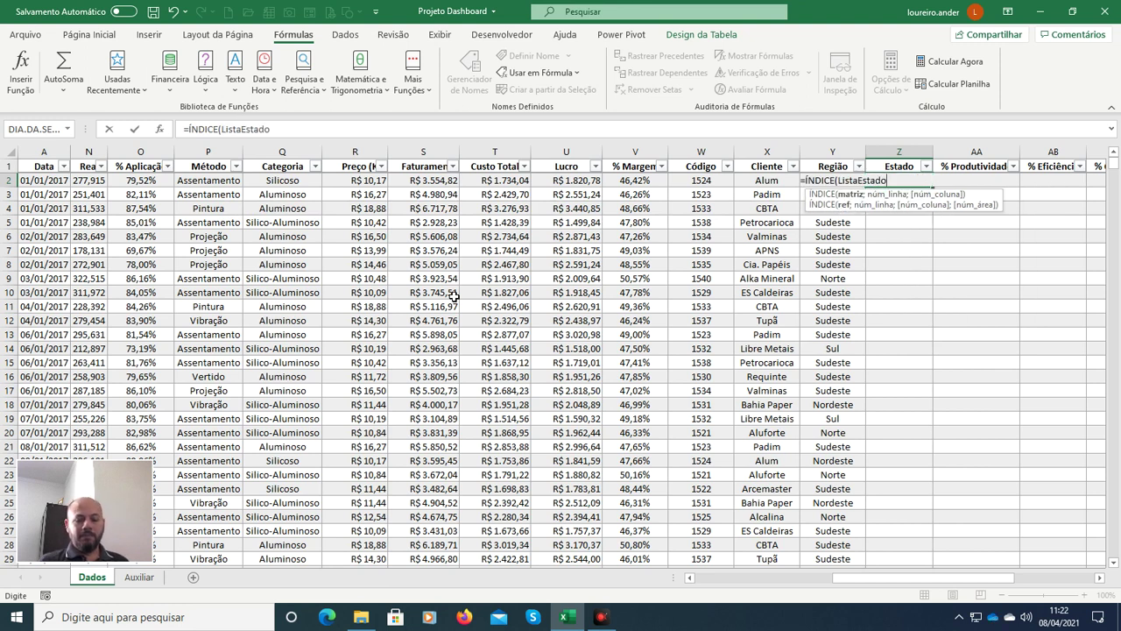
{"action": "type", "text": ";corres"}
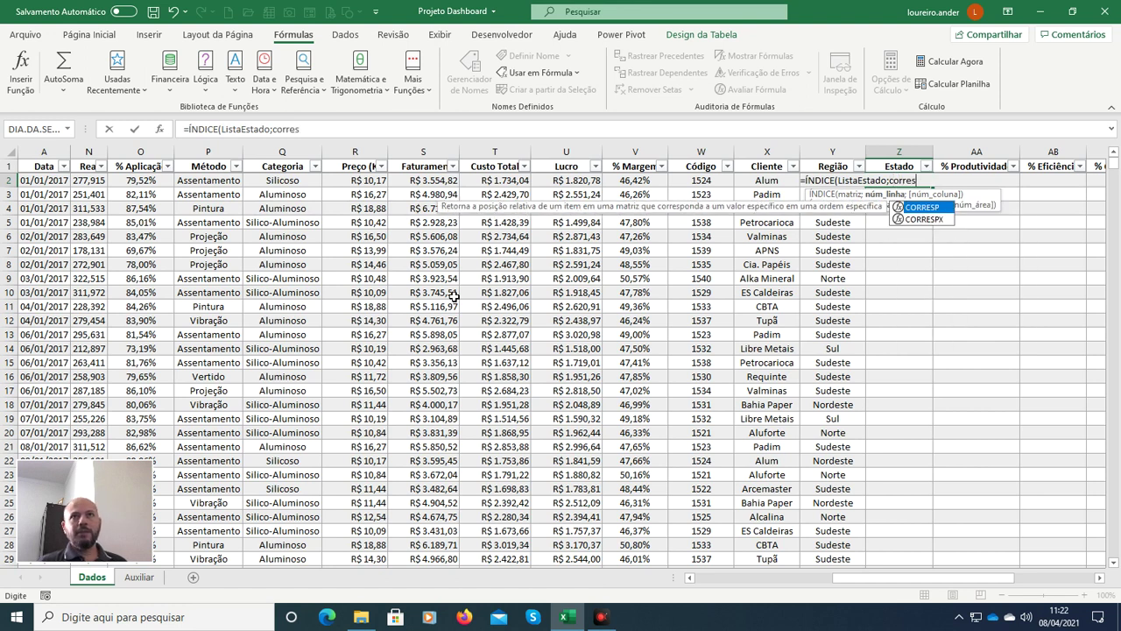
{"action": "key", "text": "Tab"}
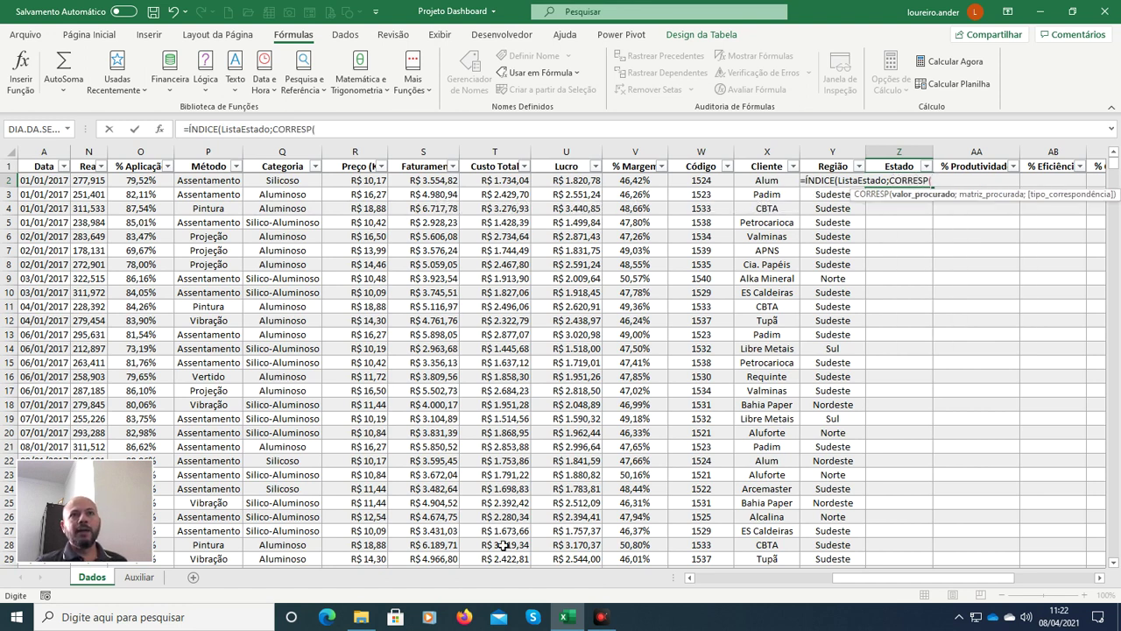
{"action": "left_click", "coordinate": [704, 578]}
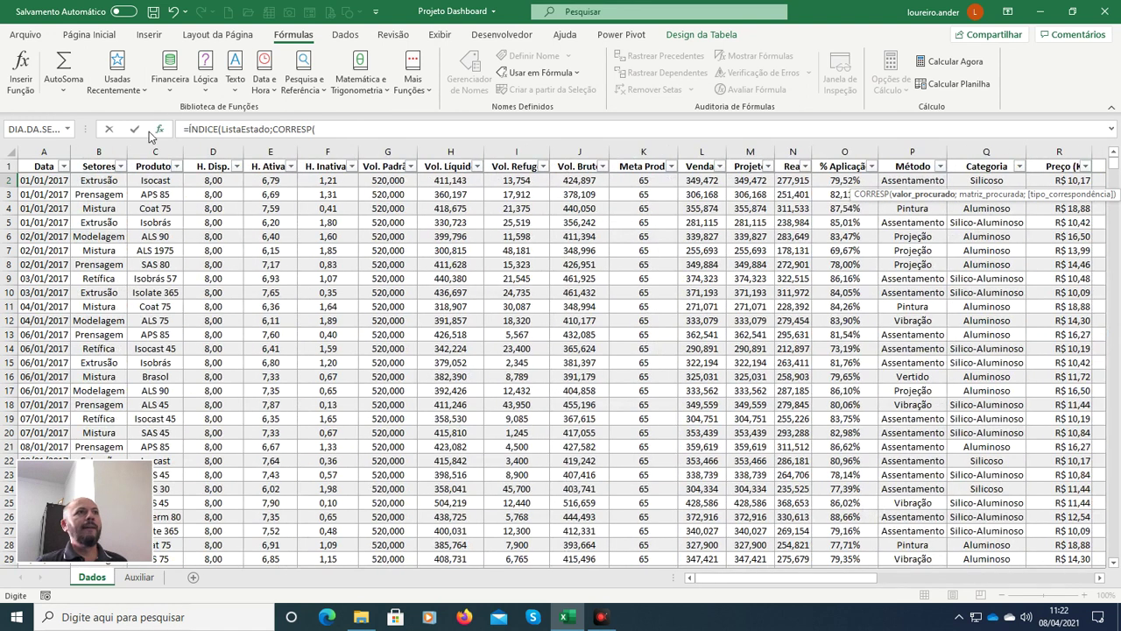
{"action": "left_click", "coordinate": [162, 183]}
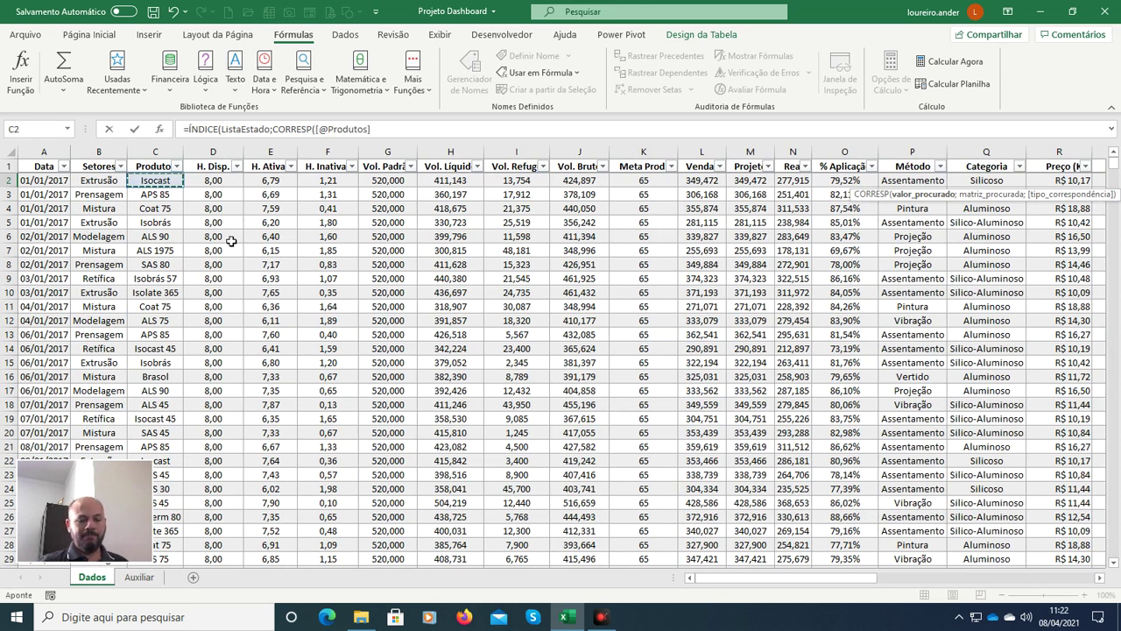
Step: Complete the Estado formula with ListaProdutos2 as the lookup array and exact match 0, and enter it
{"action": "type", "text": ";"}
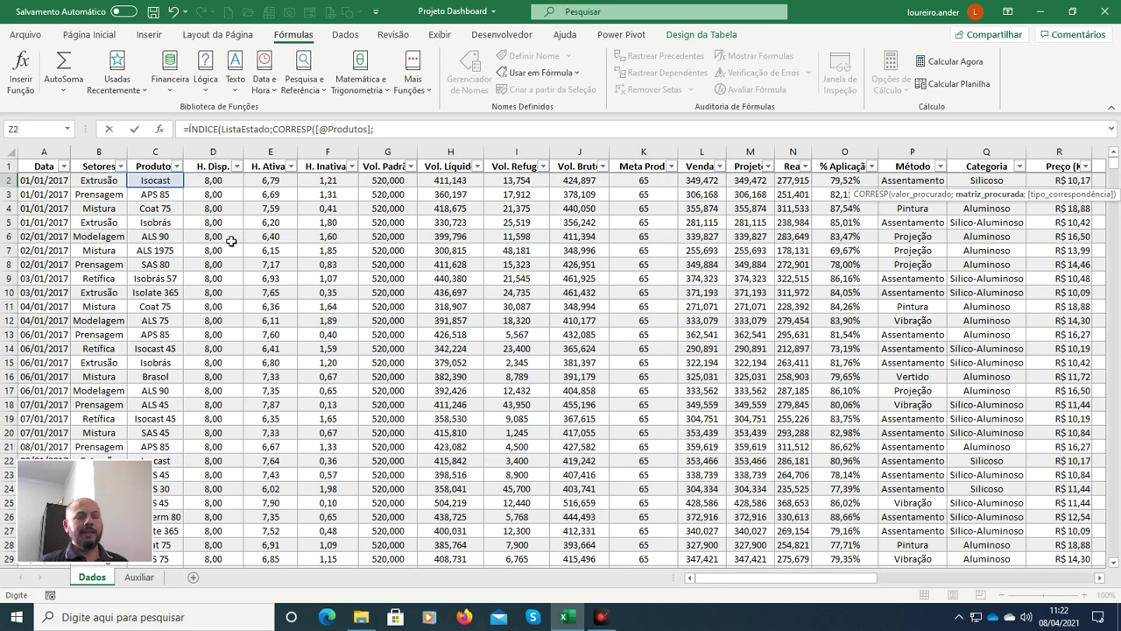
{"action": "type", "text": "lista"}
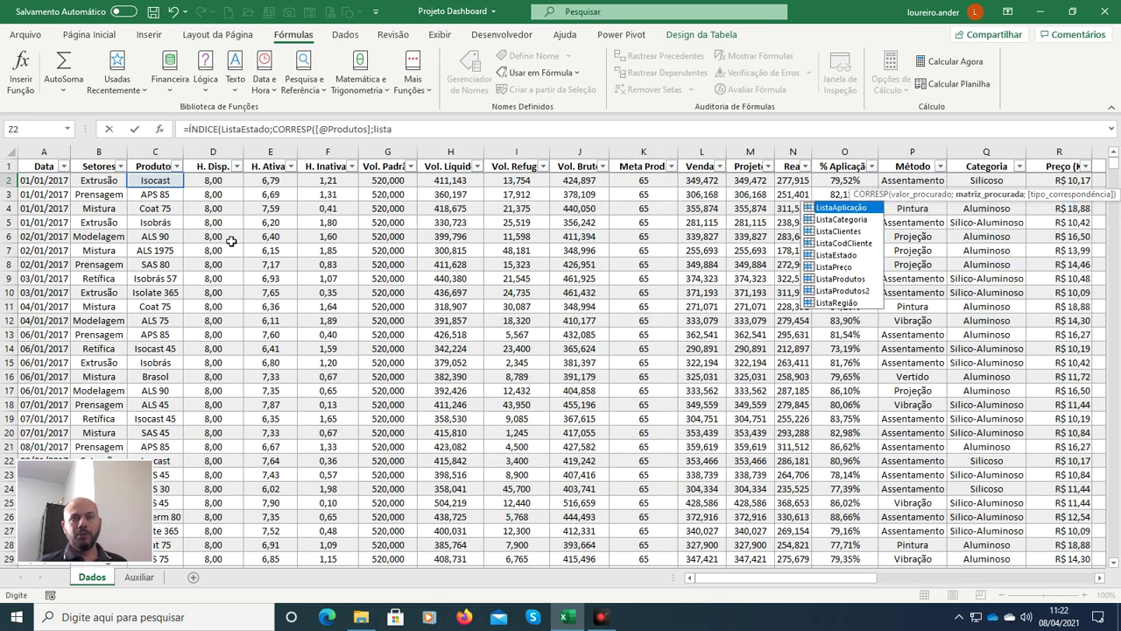
{"action": "key", "text": "Down"}
{"action": "key", "text": "Down"}
{"action": "key", "text": "Down"}
{"action": "key", "text": "Down"}
{"action": "key", "text": "Down"}
{"action": "key", "text": "Down"}
{"action": "key", "text": "Down"}
{"action": "key", "text": "Tab"}
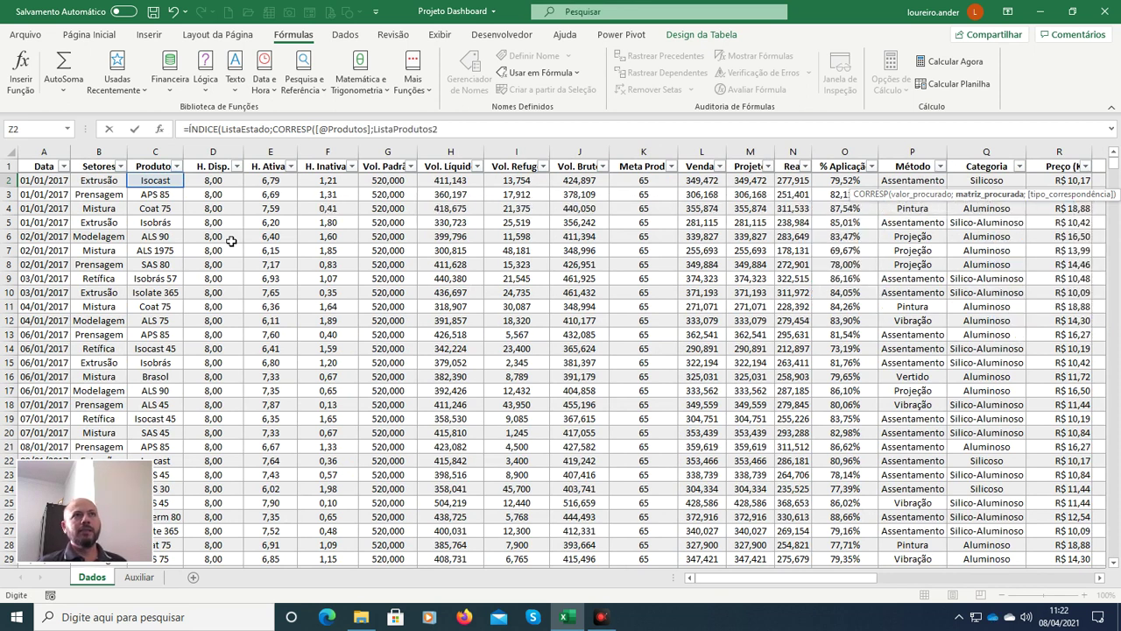
{"action": "type", "text": ";"}
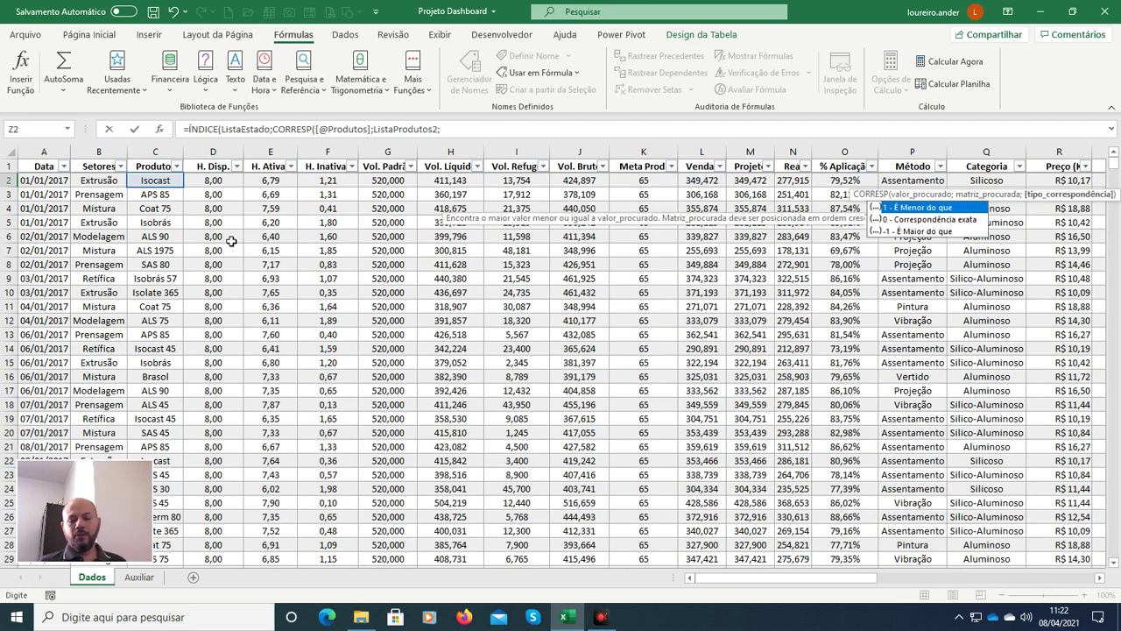
{"action": "type", "text": "0))"}
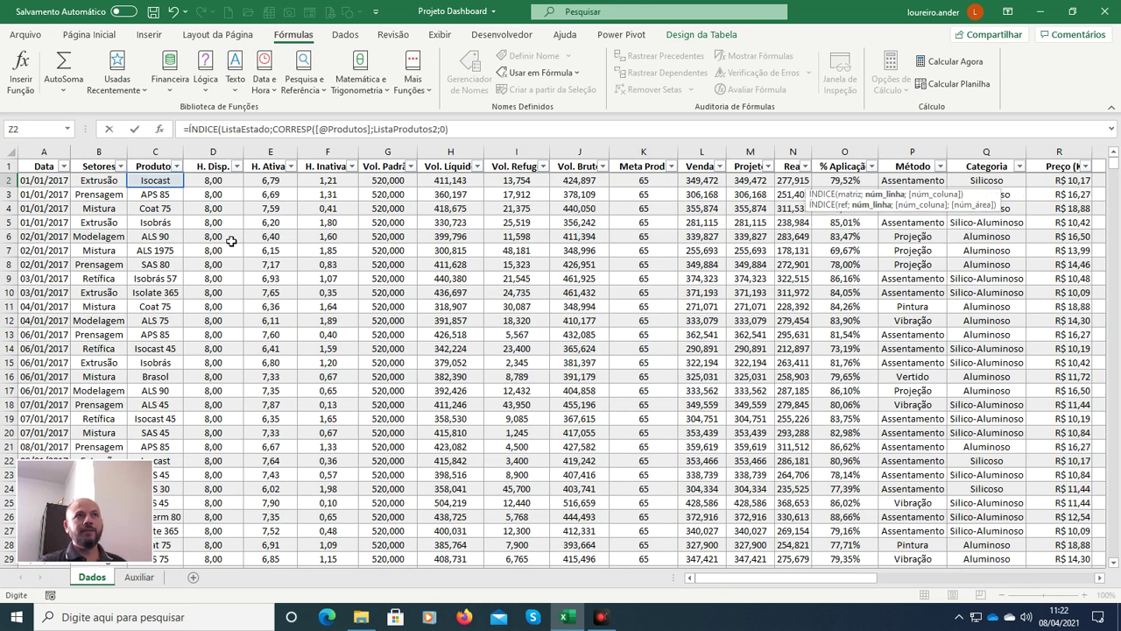
{"action": "key", "text": "Return"}
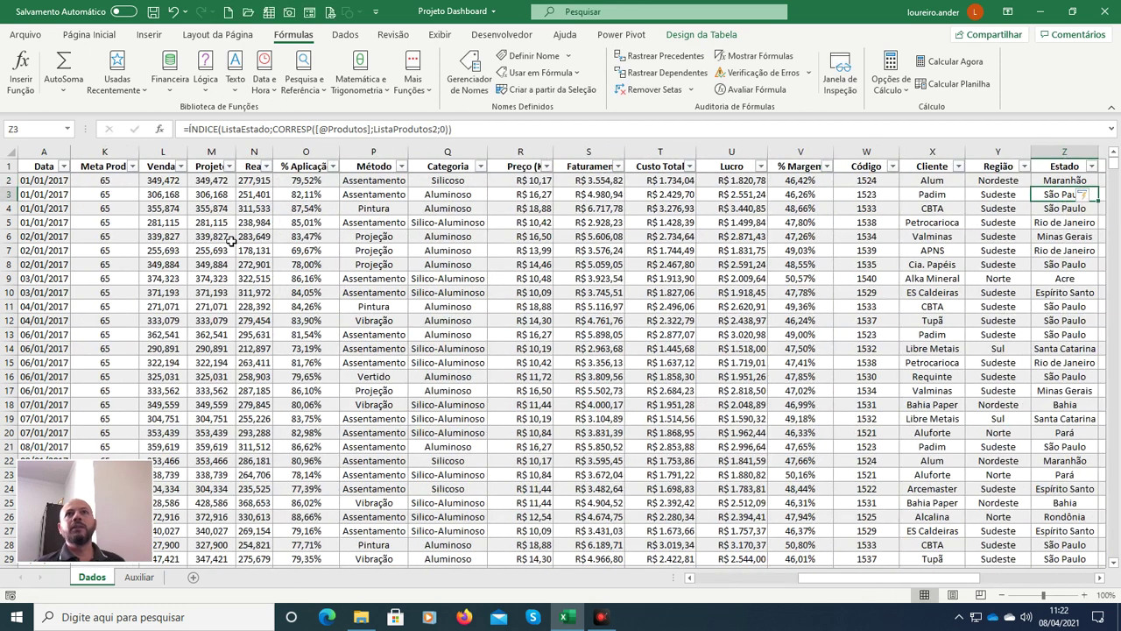
Step: Check the states returned in the first rows of the Estado column
{"action": "scroll", "coordinate": [231, 240], "scroll_direction": "right", "scroll_amount": 2}
{"action": "key", "text": "Down"}
{"action": "key", "text": "Down"}
{"action": "key", "text": "Down"}
{"action": "key", "text": "Down"}
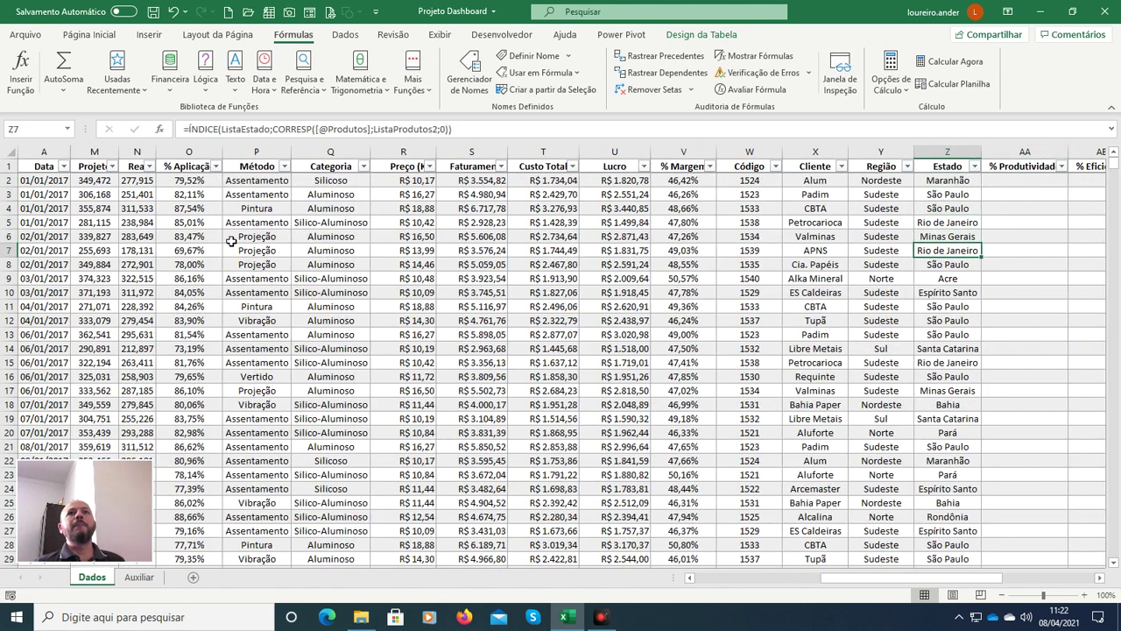
{"action": "key", "text": "Down"}
{"action": "key", "text": "Down"}
{"action": "key", "text": "Up"}
{"action": "key", "text": "Up"}
{"action": "key", "text": "Up"}
{"action": "key", "text": "Up"}
{"action": "key", "text": "Up"}
{"action": "key", "text": "Up"}
{"action": "key", "text": "Up"}
Step: Review the first data row from Região back to the table's opening columns
{"action": "key", "text": "Left"}
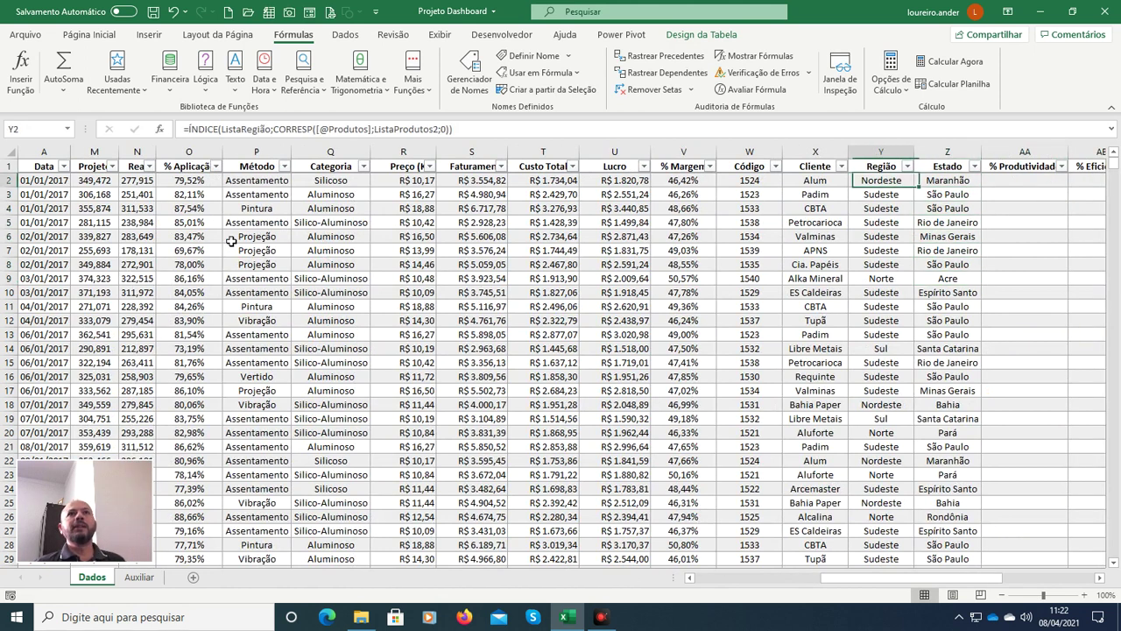
{"action": "key", "text": "Left"}
{"action": "key", "text": "Left"}
{"action": "key", "text": "Left"}
{"action": "key", "text": "Left"}
{"action": "key", "text": "Left"}
{"action": "key", "text": "Left"}
{"action": "key", "text": "Left"}
{"action": "key", "text": "Left"}
{"action": "key", "text": "Left"}
{"action": "key", "text": "Left"}
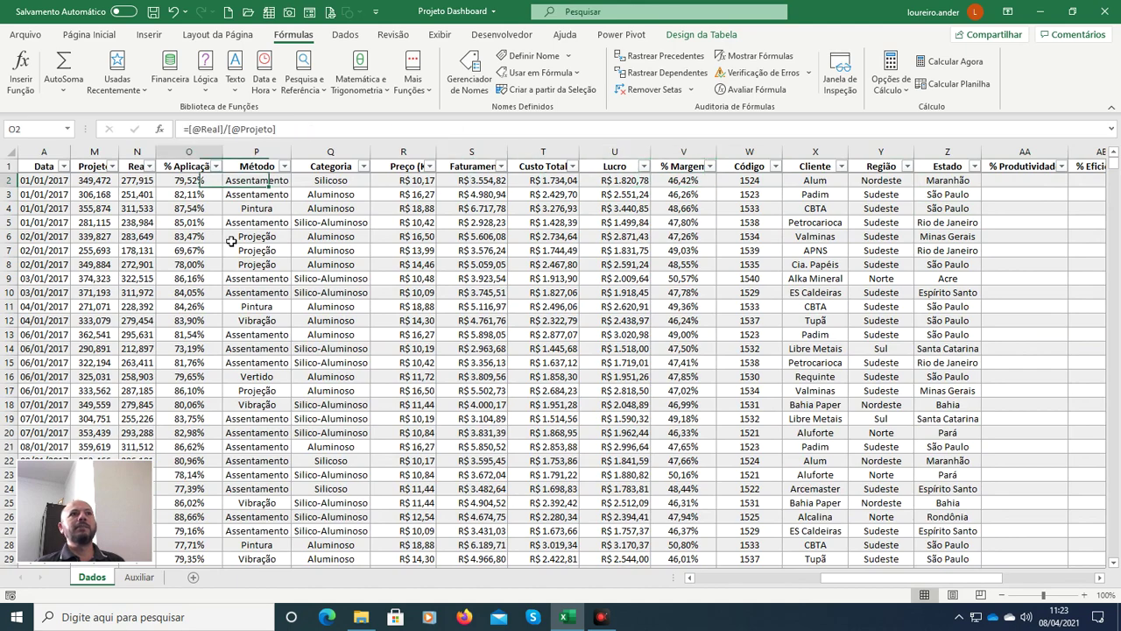
{"action": "key", "text": "Left"}
{"action": "key", "text": "Left"}
{"action": "key", "text": "Left"}
{"action": "key", "text": "Left"}
{"action": "key", "text": "Left"}
{"action": "key", "text": "Left"}
{"action": "key", "text": "Left"}
{"action": "key", "text": "Left"}
{"action": "key", "text": "Left"}
{"action": "key", "text": "Left"}
{"action": "key", "text": "Left"}
{"action": "key", "text": "Left"}
{"action": "key", "text": "Left"}
{"action": "key", "text": "Left"}
{"action": "key", "text": "Right"}
{"action": "key", "text": "Right"}
{"action": "key", "text": "Right"}
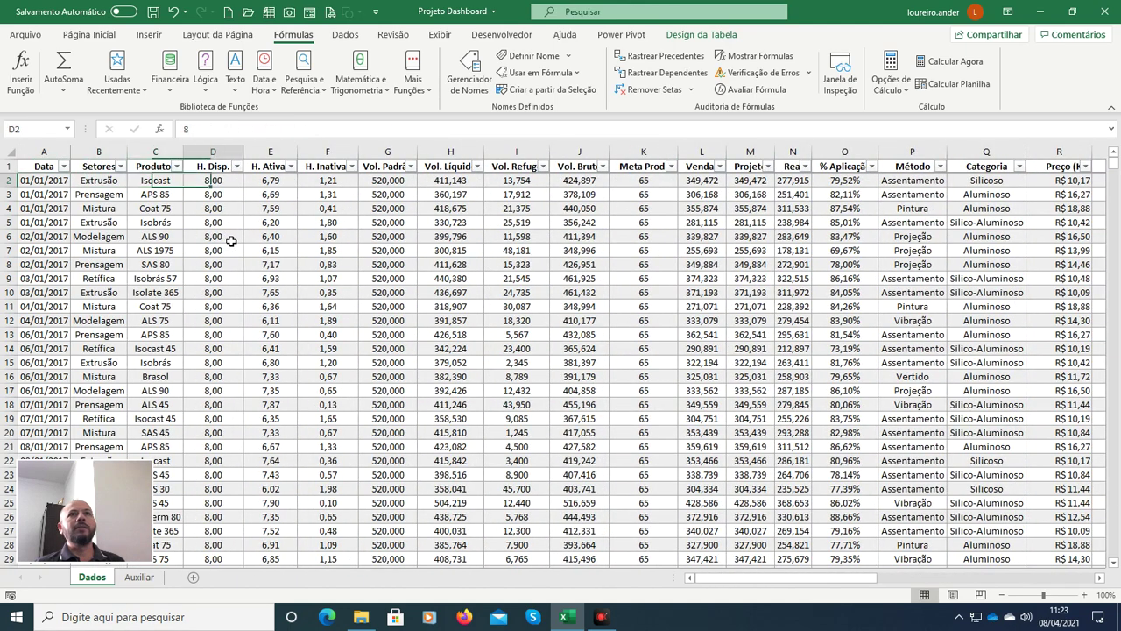
Step: Review the first data row from H. Disp. across to the empty indicator columns past Estado
{"action": "key", "text": "Right"}
{"action": "key", "text": "Right"}
{"action": "key", "text": "Right"}
{"action": "key", "text": "Right"}
{"action": "key", "text": "Right"}
{"action": "key", "text": "Right"}
{"action": "key", "text": "Right"}
{"action": "key", "text": "Right"}
{"action": "key", "text": "Right"}
{"action": "key", "text": "Right"}
{"action": "key", "text": "Right"}
{"action": "key", "text": "Right"}
{"action": "key", "text": "Right"}
{"action": "key", "text": "Right"}
{"action": "key", "text": "Right"}
{"action": "key", "text": "Right"}
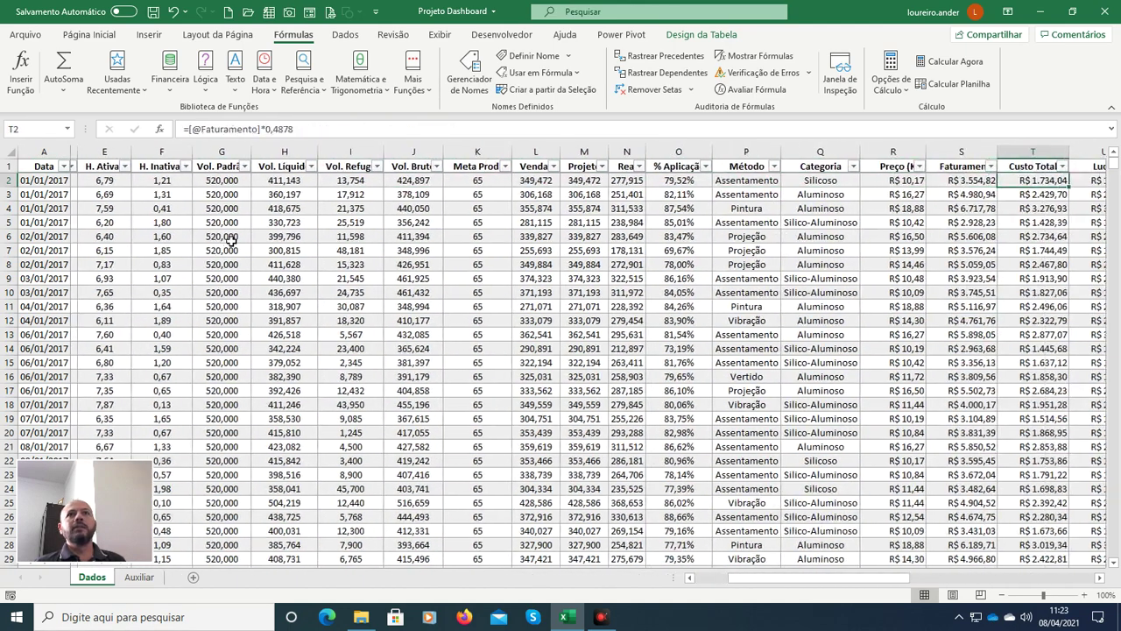
{"action": "key", "text": "Right"}
{"action": "key", "text": "Right"}
{"action": "key", "text": "Right"}
{"action": "key", "text": "Right"}
{"action": "key", "text": "Right"}
{"action": "key", "text": "Right"}
{"action": "key", "text": "Right"}
{"action": "key", "text": "Right"}
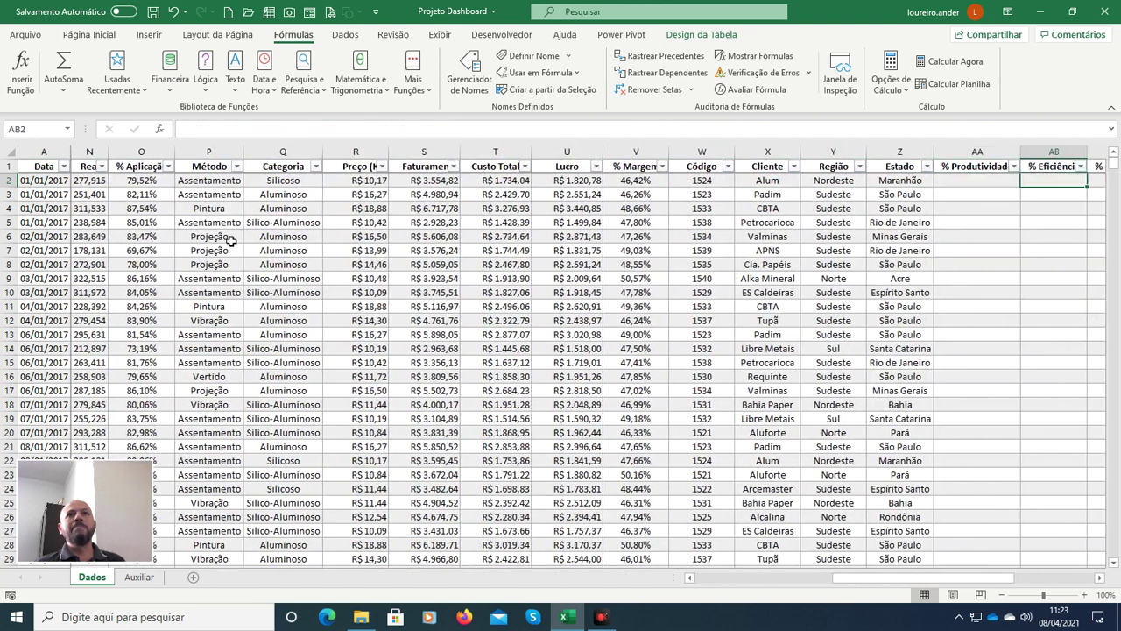
{"action": "key", "text": "Right"}
{"action": "key", "text": "Right"}
{"action": "key", "text": "Right"}
{"action": "key", "text": "Right"}
Step: Examine the empty cells in row 2 between % Produtividade and OEE
{"action": "key", "text": "Left"}
{"action": "key", "text": "Left"}
{"action": "key", "text": "Left"}
{"action": "key", "text": "Left"}
{"action": "key", "text": "Left"}
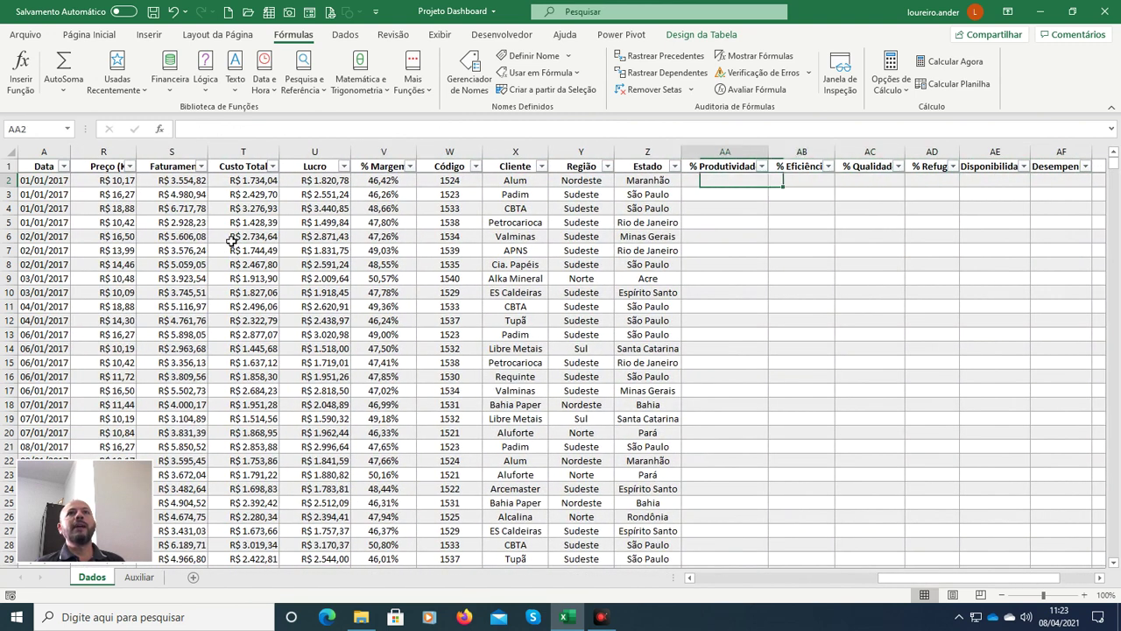
{"action": "key", "text": "Left"}
{"action": "key", "text": "Right"}
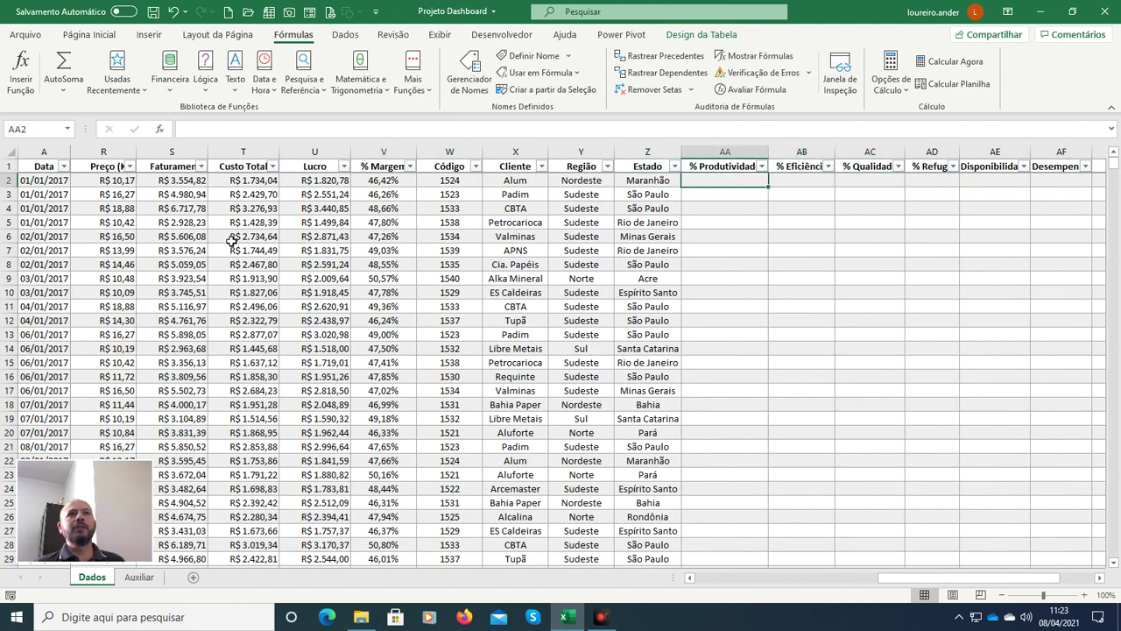
{"action": "key", "text": "Right"}
{"action": "key", "text": "Right"}
{"action": "key", "text": "Right"}
{"action": "key", "text": "Right"}
{"action": "key", "text": "Right"}
{"action": "key", "text": "Right"}
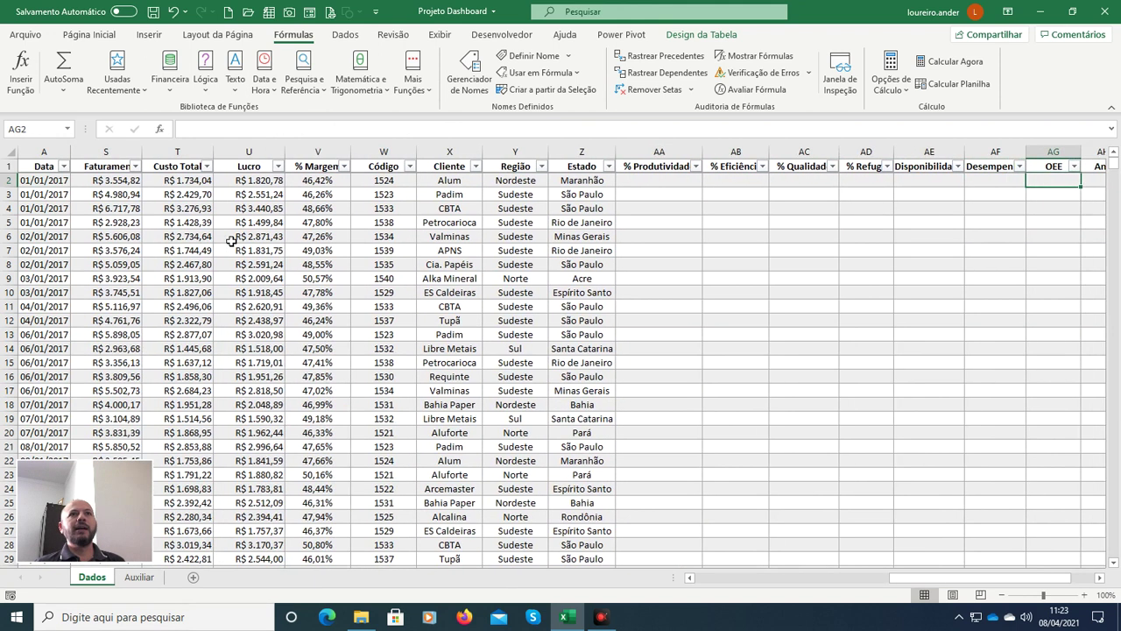
{"action": "key", "text": "Left"}
{"action": "key", "text": "Left"}
{"action": "key", "text": "Left"}
{"action": "key", "text": "Left"}
{"action": "key", "text": "Left"}
{"action": "key", "text": "Left"}
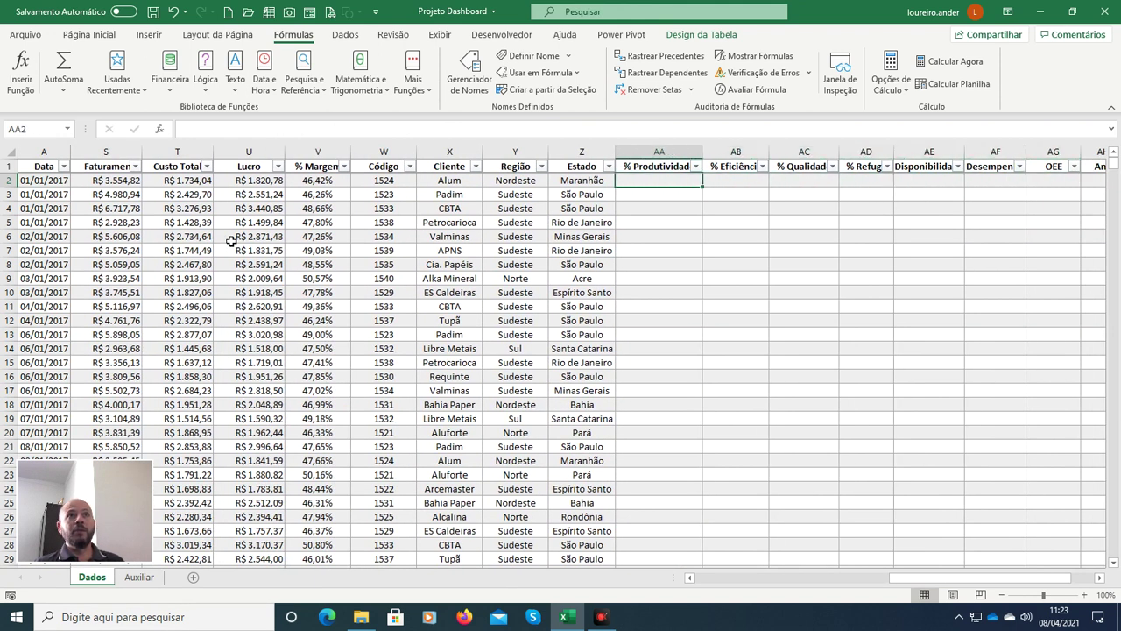
Step: Read the indicator column headers from % Produtividade through OEE
{"action": "key", "text": "Up"}
{"action": "key", "text": "Right"}
{"action": "key", "text": "Right"}
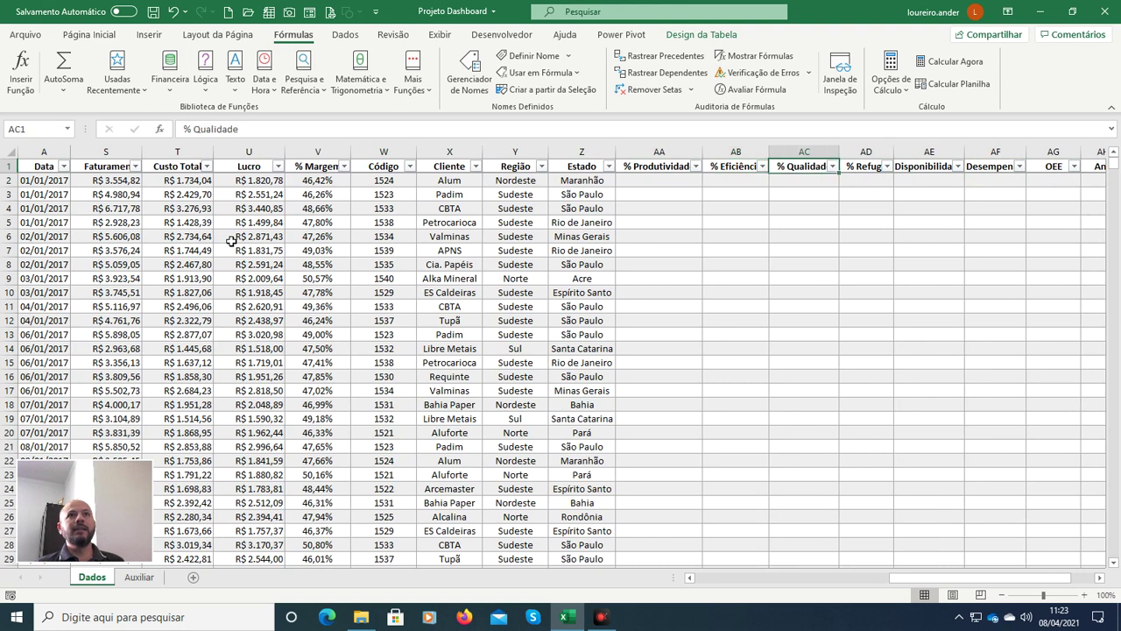
{"action": "key", "text": "Right"}
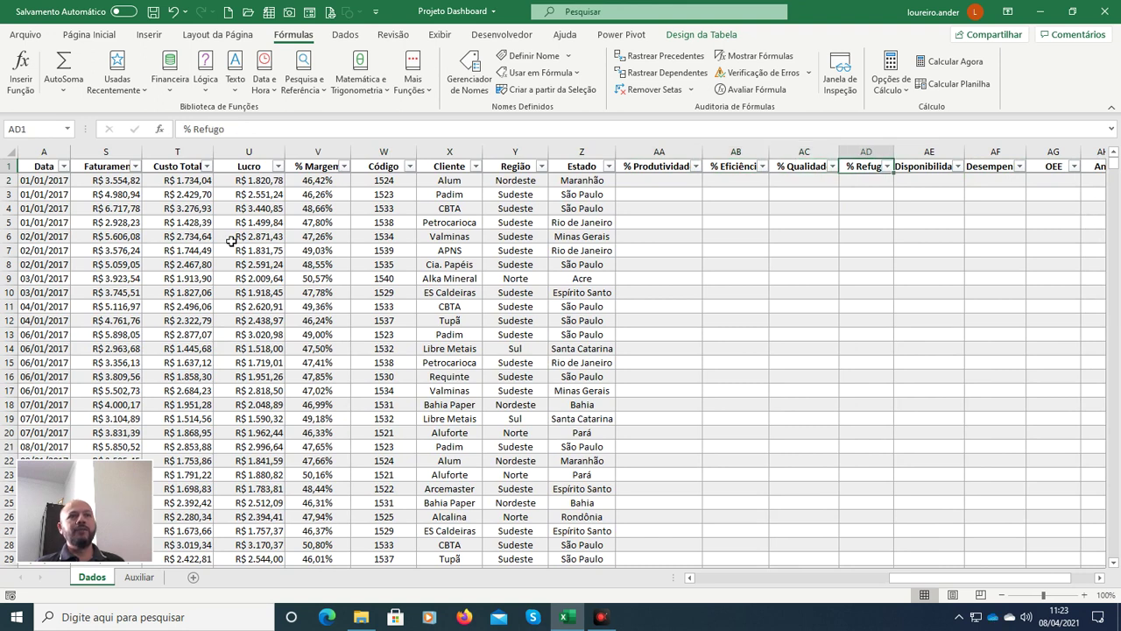
{"action": "key", "text": "Right"}
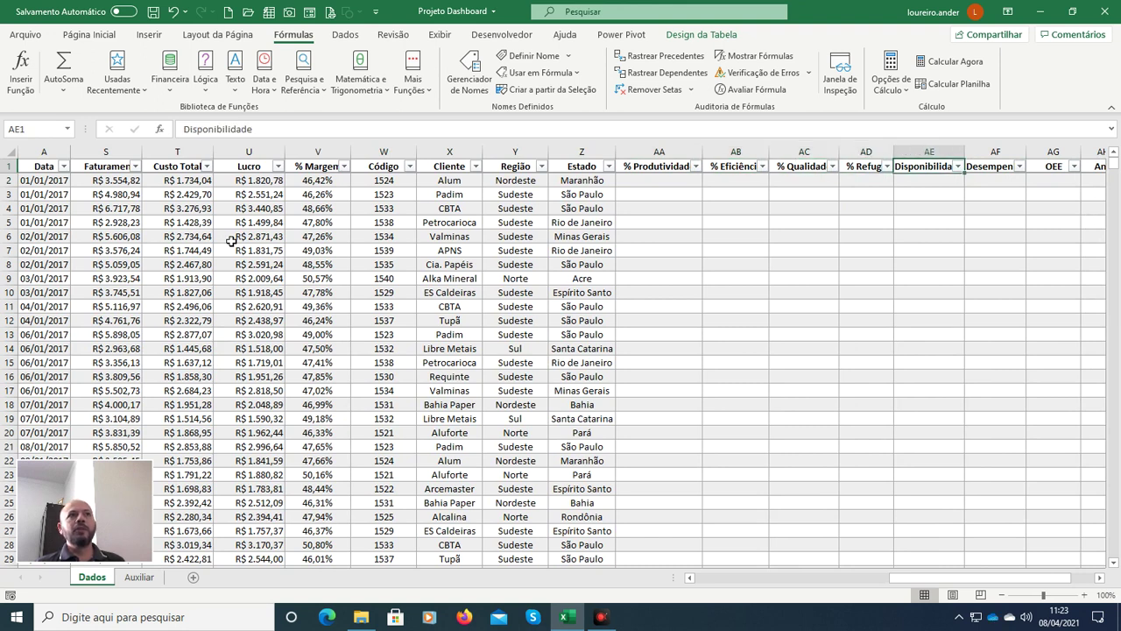
{"action": "key", "text": "Right"}
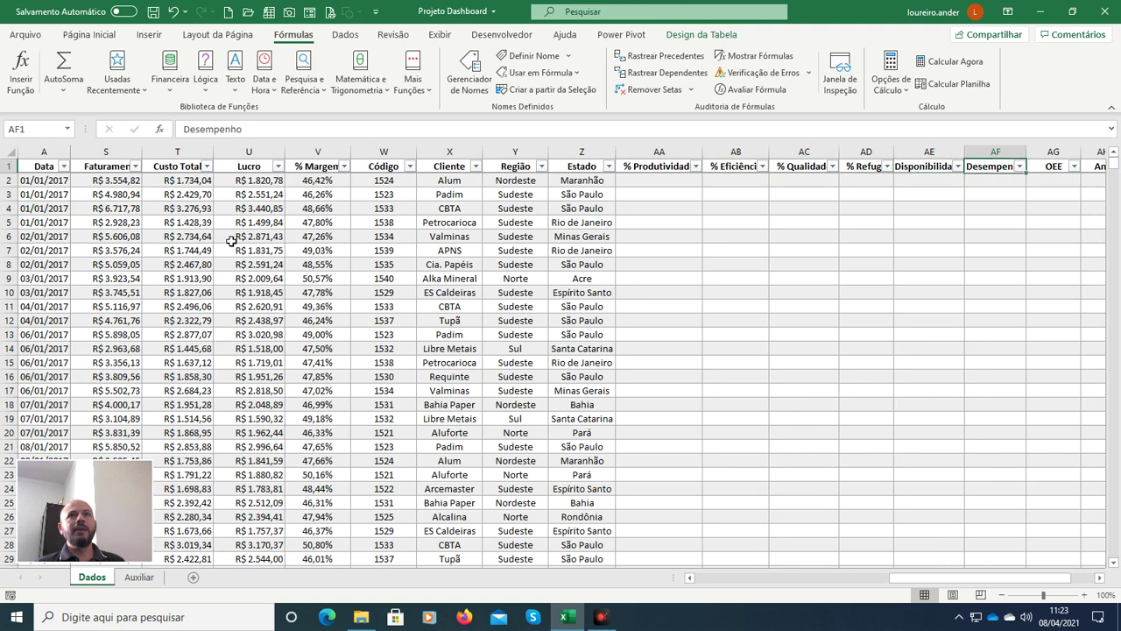
{"action": "key", "text": "Right"}
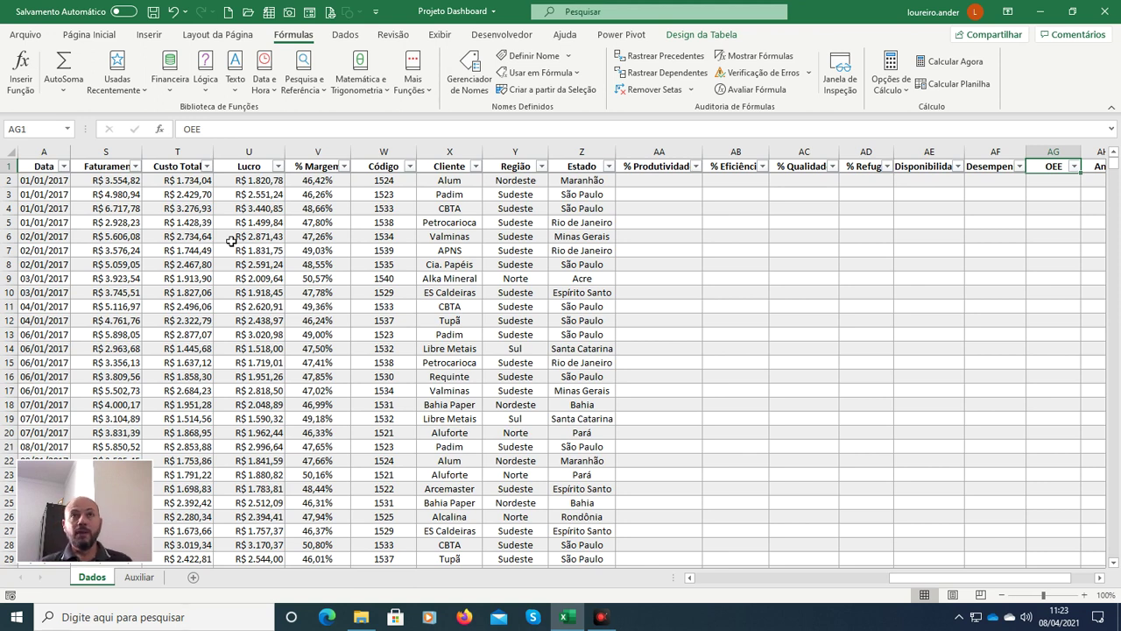
Step: Go over the unfilled indicators in the first data row once more, from % Produtividade to Desempenho
{"action": "key", "text": "Down"}
{"action": "key", "text": "Left"}
{"action": "key", "text": "Left"}
{"action": "key", "text": "Left"}
{"action": "key", "text": "Left"}
{"action": "key", "text": "Left"}
{"action": "key", "text": "Left"}
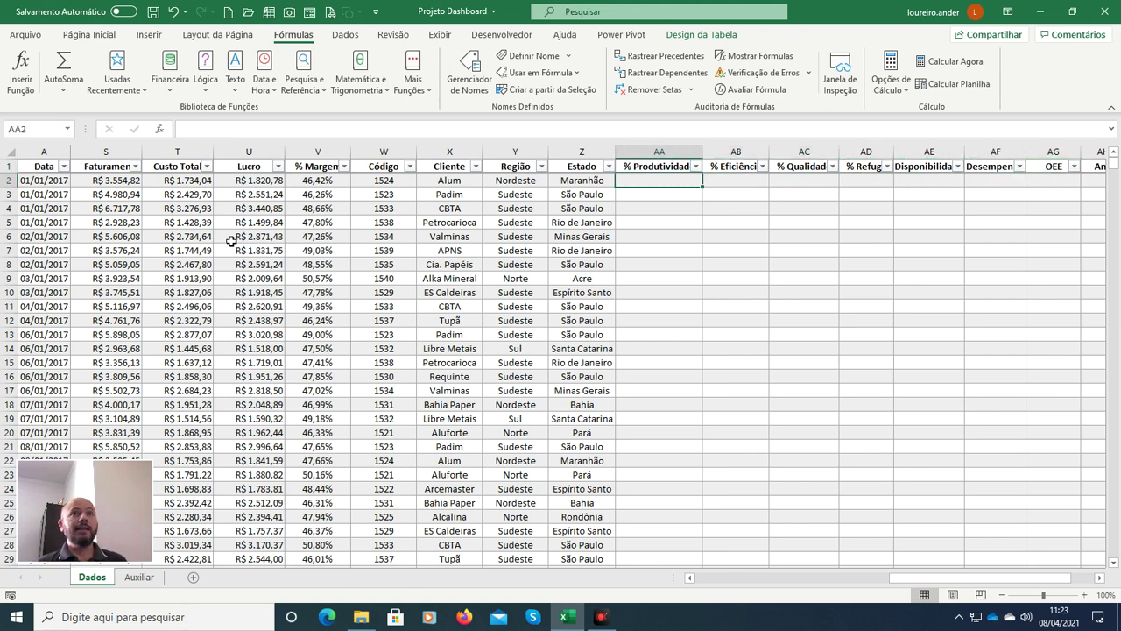
{"action": "key", "text": "Right"}
{"action": "key", "text": "Right"}
{"action": "key", "text": "Right"}
{"action": "key", "text": "Right"}
{"action": "key", "text": "Right"}
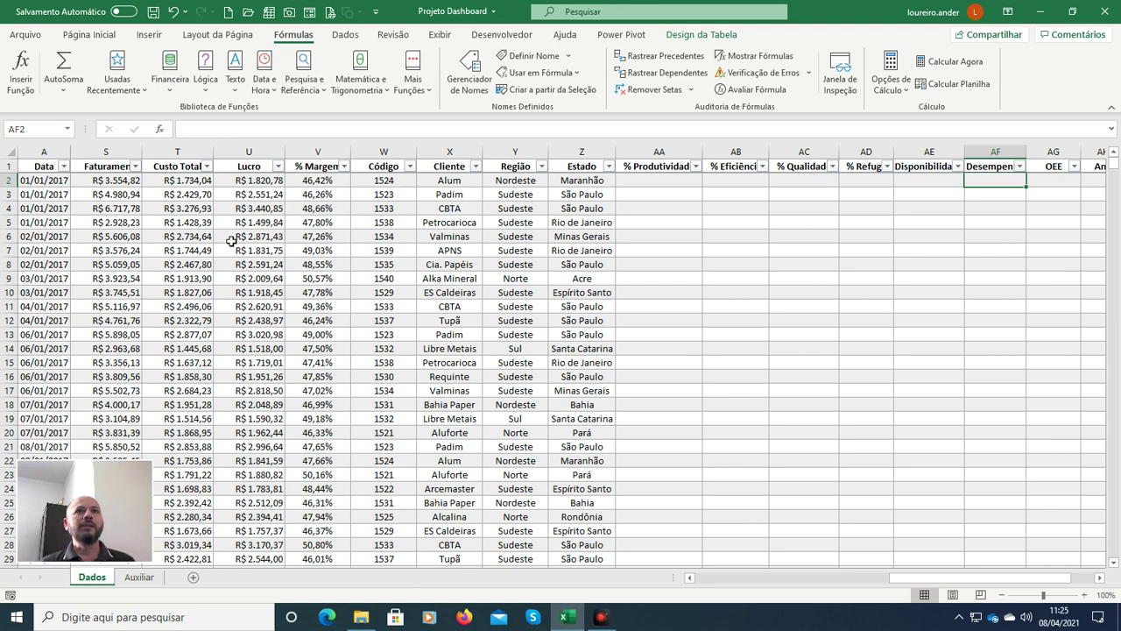
{"action": "key", "text": "Left"}
{"action": "key", "text": "Left"}
{"action": "key", "text": "Left"}
{"action": "key", "text": "Left"}
{"action": "key", "text": "Left"}
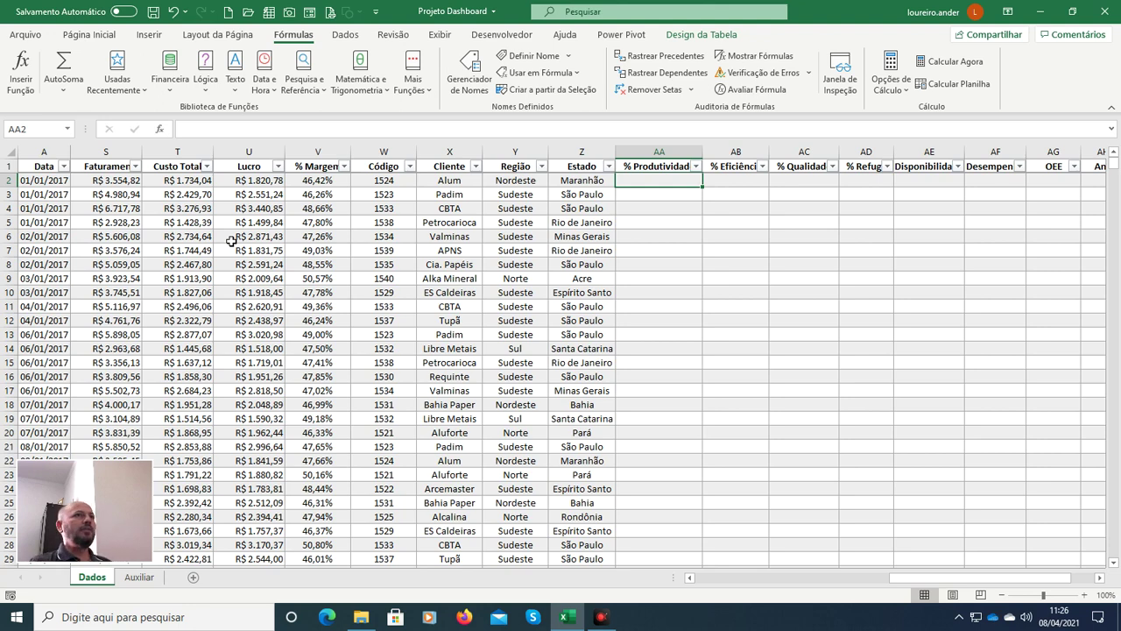
Step: Examine the production source columns in the first data row, comparing H. Disp., Vol. Padrão and Vol. Líquido
{"action": "key", "text": "Left"}
{"action": "key", "text": "Left"}
{"action": "key", "text": "Left"}
{"action": "key", "text": "Left"}
{"action": "key", "text": "Left"}
{"action": "key", "text": "Left"}
{"action": "key", "text": "Left"}
{"action": "key", "text": "Left"}
{"action": "key", "text": "Left"}
{"action": "key", "text": "Left"}
{"action": "key", "text": "Left"}
{"action": "key", "text": "Left"}
{"action": "key", "text": "Left"}
{"action": "key", "text": "Left"}
{"action": "key", "text": "Left"}
{"action": "key", "text": "Left"}
{"action": "key", "text": "Left"}
{"action": "key", "text": "Left"}
{"action": "key", "text": "Left"}
{"action": "key", "text": "Left"}
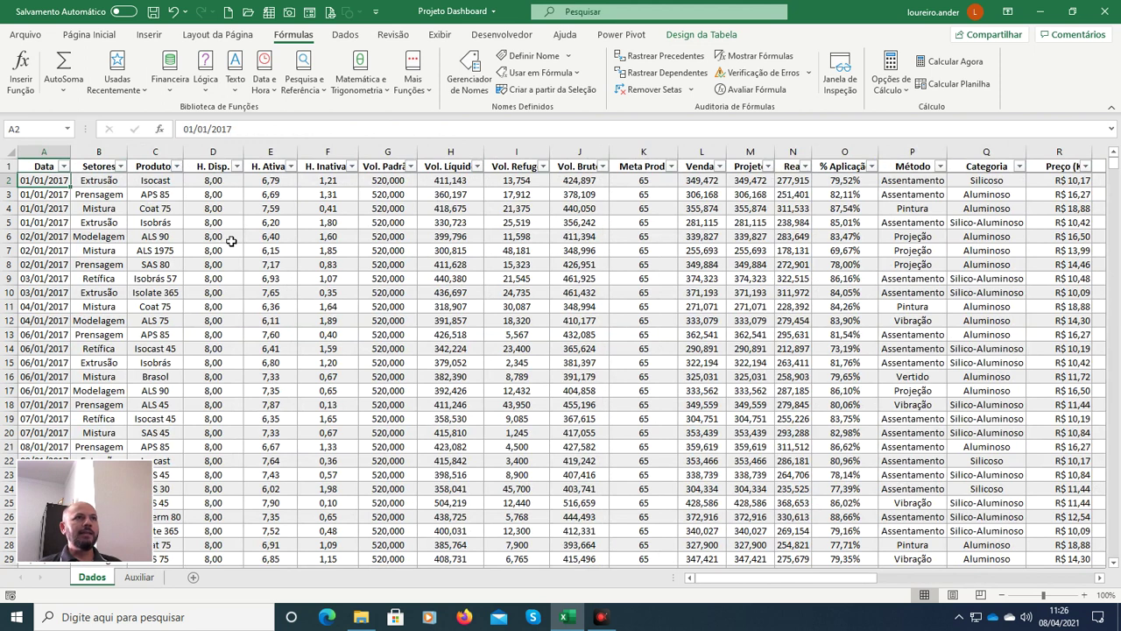
{"action": "key", "text": "Right"}
{"action": "key", "text": "Right"}
{"action": "key", "text": "Right"}
{"action": "key", "text": "Right"}
{"action": "key", "text": "Right"}
{"action": "key", "text": "Right"}
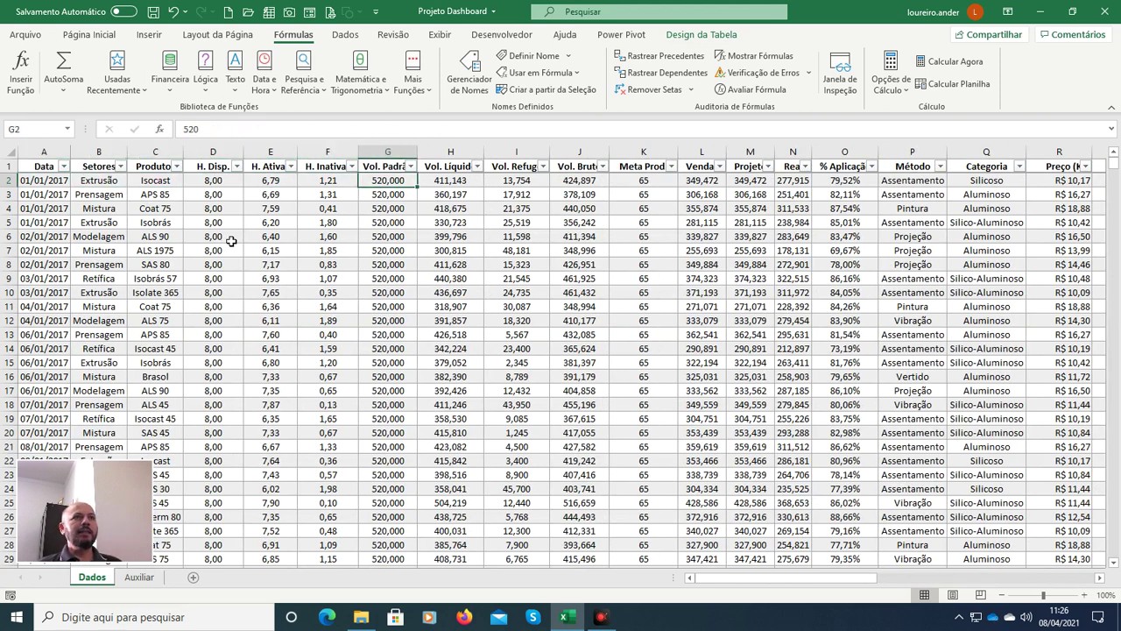
{"action": "key", "text": "Left"}
{"action": "key", "text": "Left"}
{"action": "key", "text": "Left"}
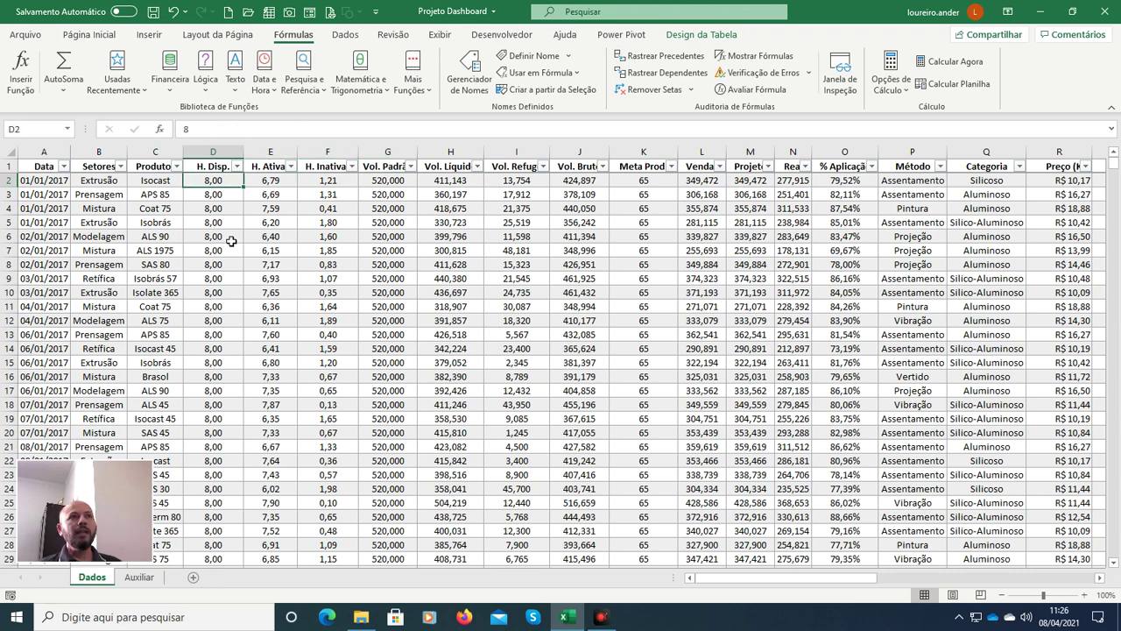
{"action": "key", "text": "Right"}
{"action": "key", "text": "Right"}
{"action": "key", "text": "Right"}
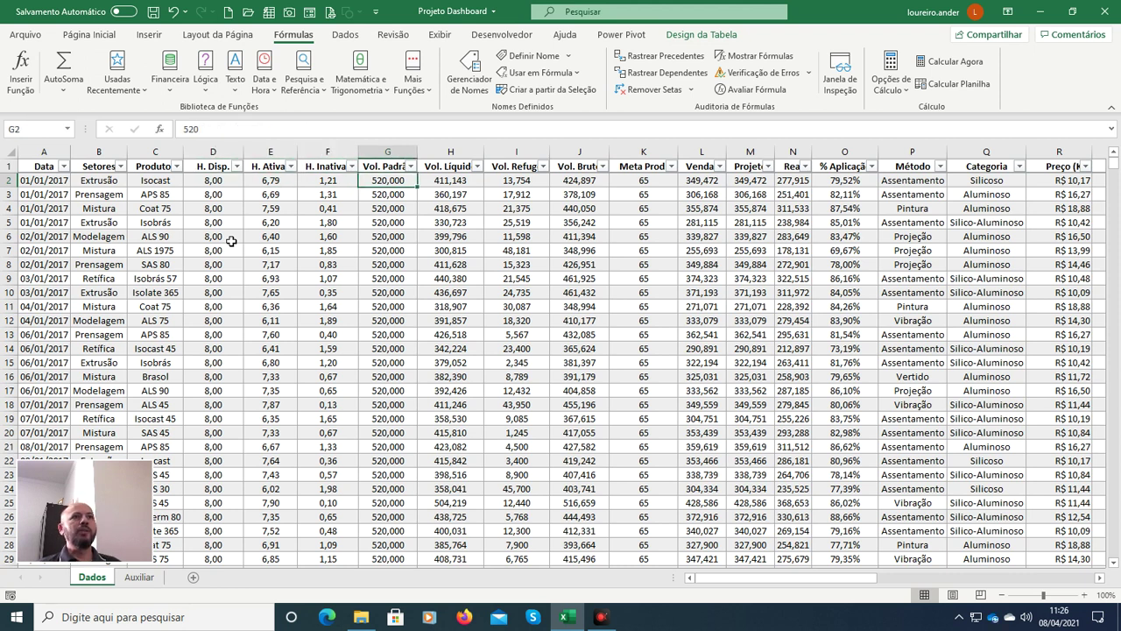
{"action": "key", "text": "Right"}
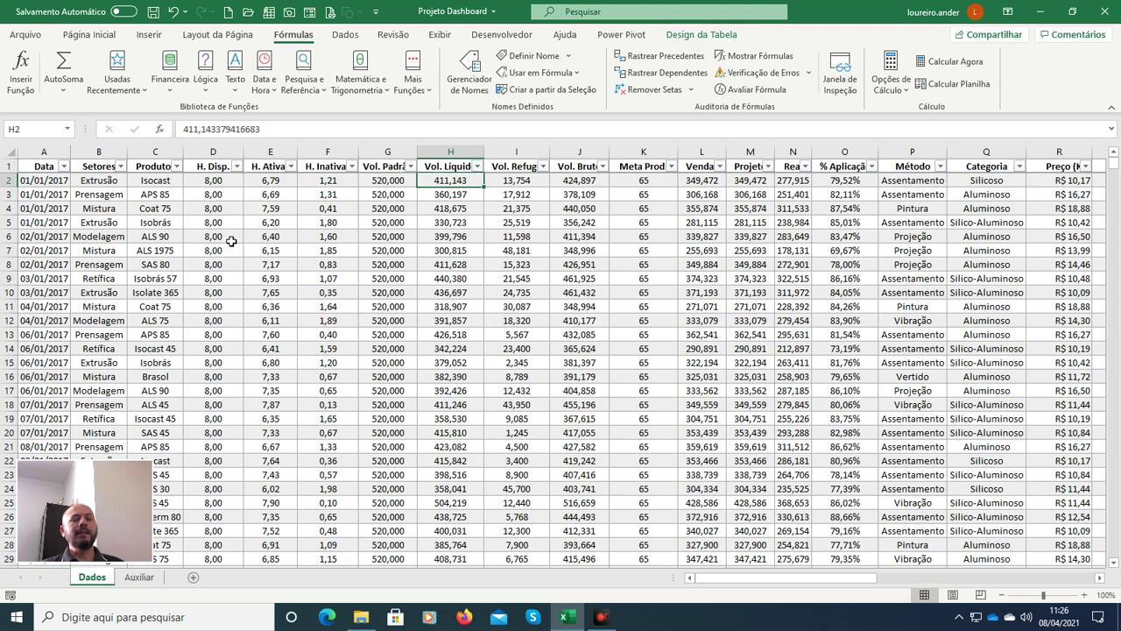
Step: Outline the first row's Vol. Padrão and Vol. Líquido values with a red annotation rectangle and remove it again
{"action": "key", "text": "ctrl+alt+d"}
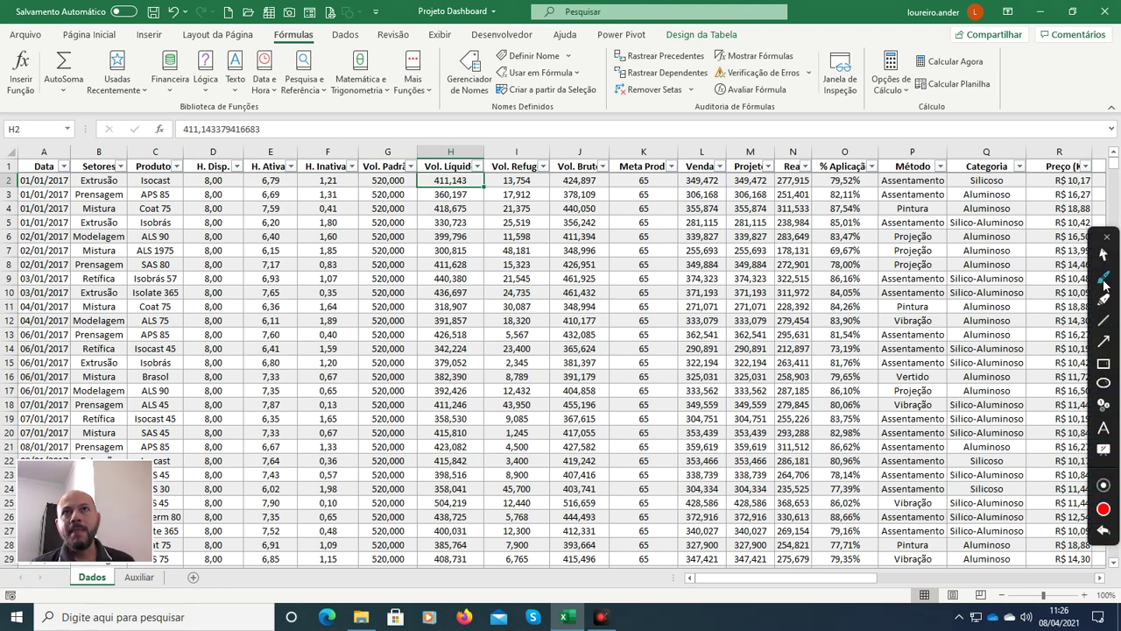
{"action": "left_click", "coordinate": [1103, 366]}
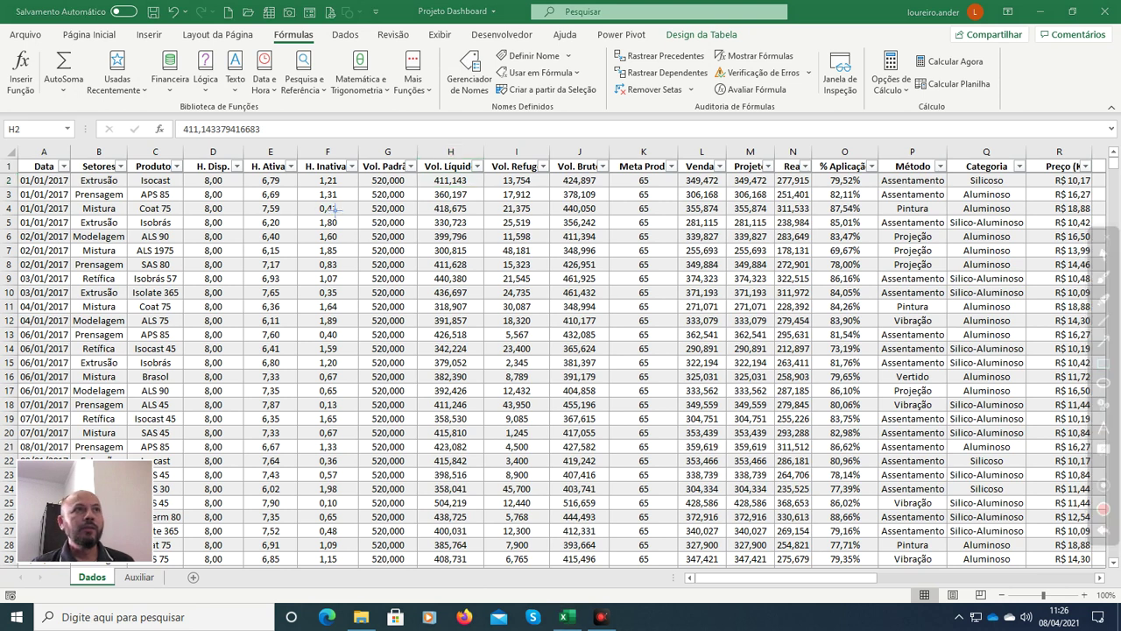
{"action": "mouse_move", "coordinate": [359, 172]}
{"action": "left_mouse_down"}
{"action": "mouse_move", "coordinate": [381, 191]}
{"action": "mouse_move", "coordinate": [479, 193]}
{"action": "left_mouse_up"}
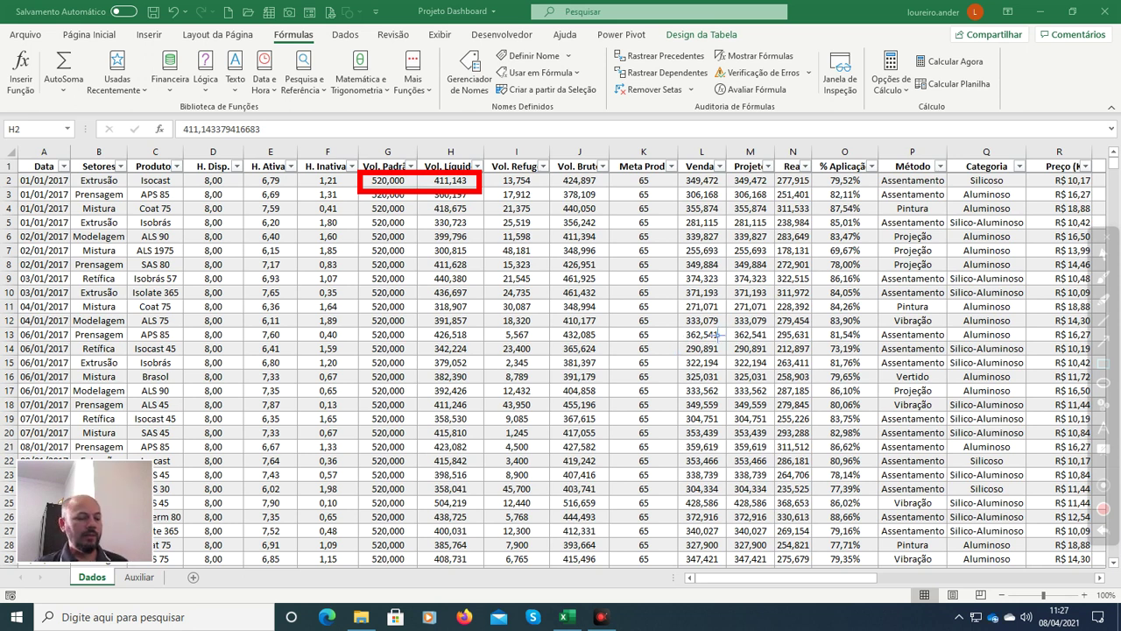
{"action": "left_click", "coordinate": [1103, 529]}
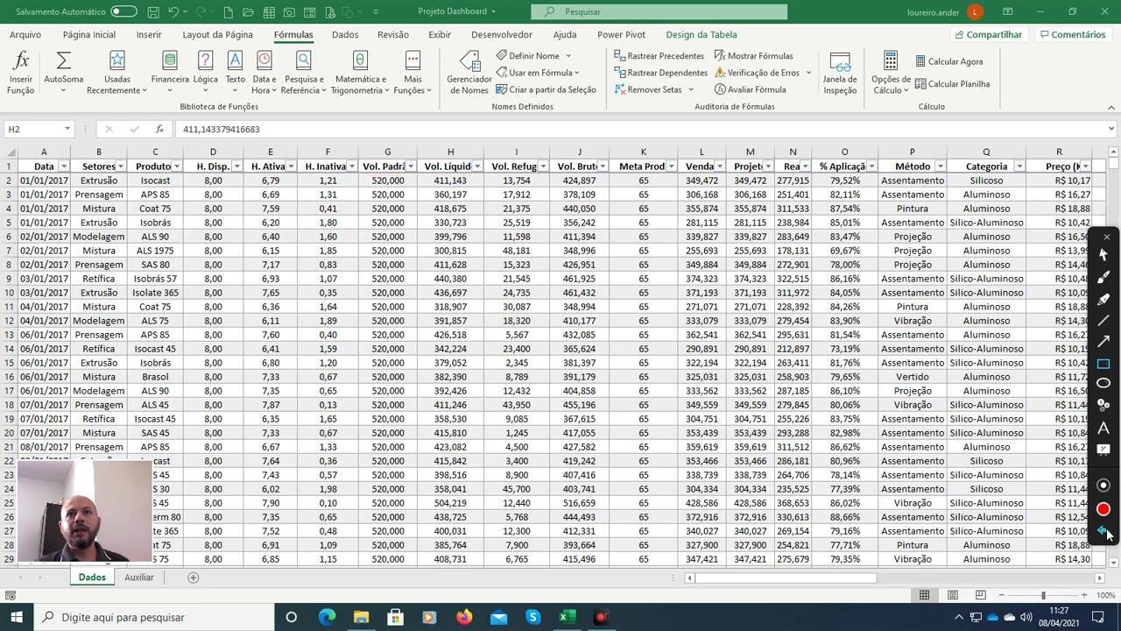
{"action": "left_click", "coordinate": [1105, 252]}
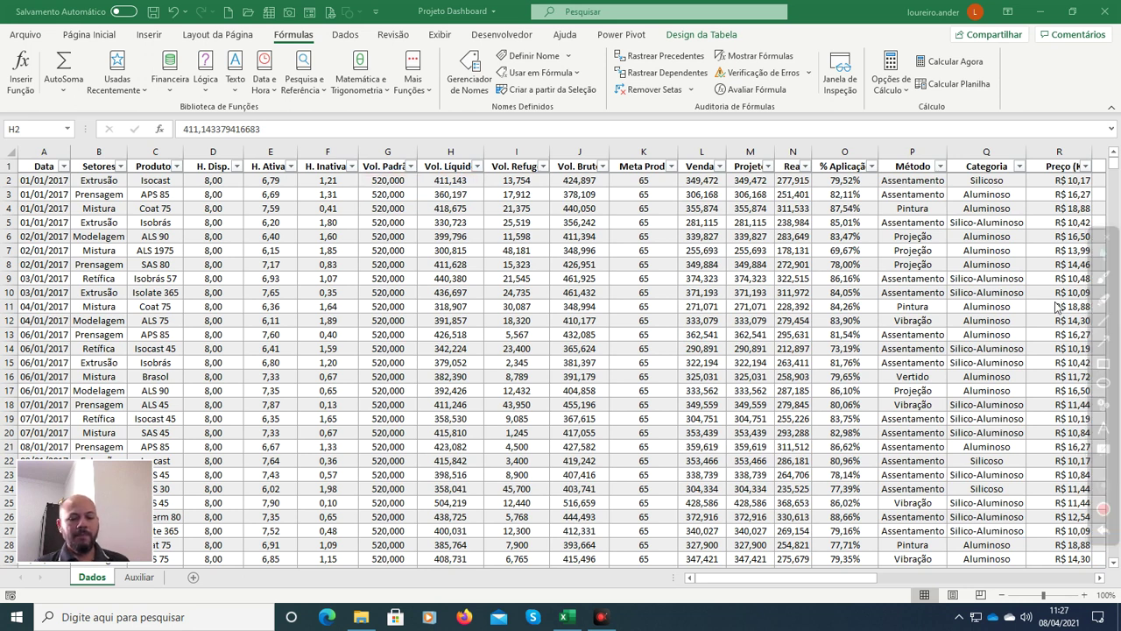
Step: Fill the % Produtividade column with Vol. Líquido divided by Vol. Padrão, accepting the suggested formula =[@[Vol. Líquido]]/[@[Vol. Padrão]]
{"action": "key", "text": "Right"}
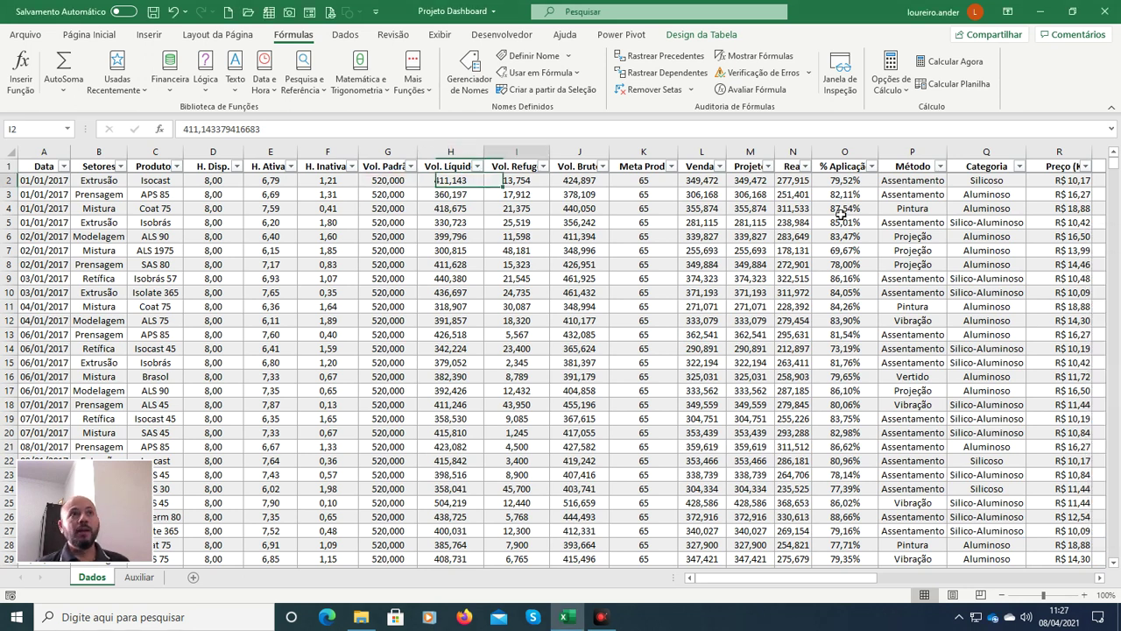
{"action": "key", "text": "Right"}
{"action": "key", "text": "Right"}
{"action": "key", "text": "Right"}
{"action": "key", "text": "Right"}
{"action": "key", "text": "Right"}
{"action": "key", "text": "Right"}
{"action": "key", "text": "Right"}
{"action": "key", "text": "Right"}
{"action": "key", "text": "Right"}
{"action": "key", "text": "Right"}
{"action": "key", "text": "Right"}
{"action": "key", "text": "Right"}
{"action": "key", "text": "Right"}
{"action": "key", "text": "Right"}
{"action": "key", "text": "Right"}
{"action": "key", "text": "Right"}
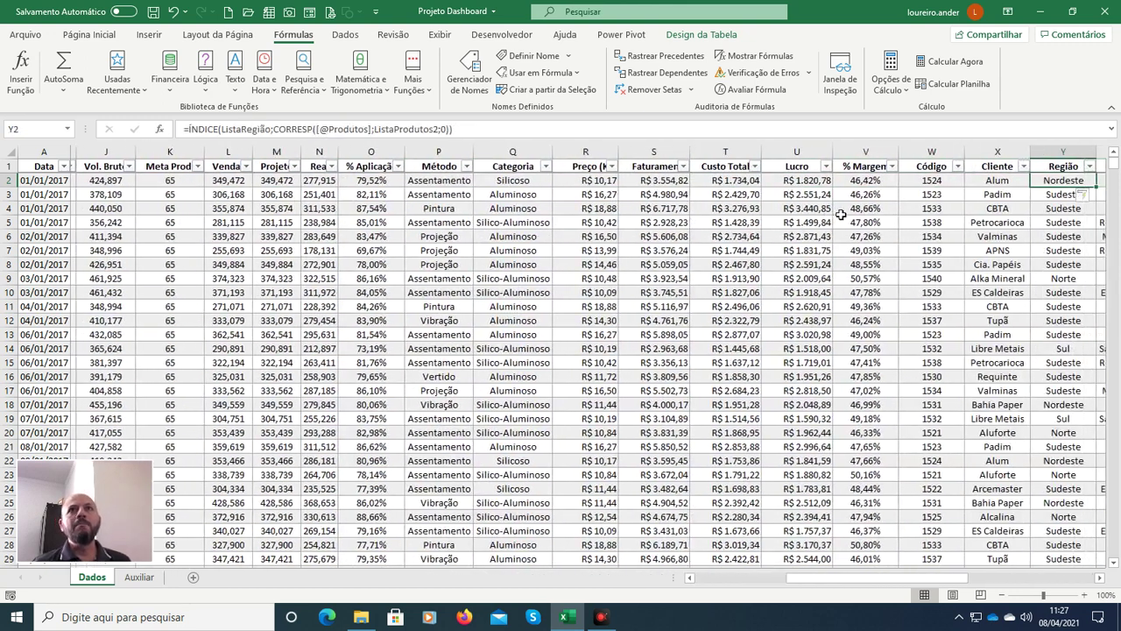
{"action": "key", "text": "Right"}
{"action": "key", "text": "Right"}
{"action": "key", "text": "Right"}
{"action": "key", "text": "Right"}
{"action": "key", "text": "Left"}
{"action": "key", "text": "Left"}
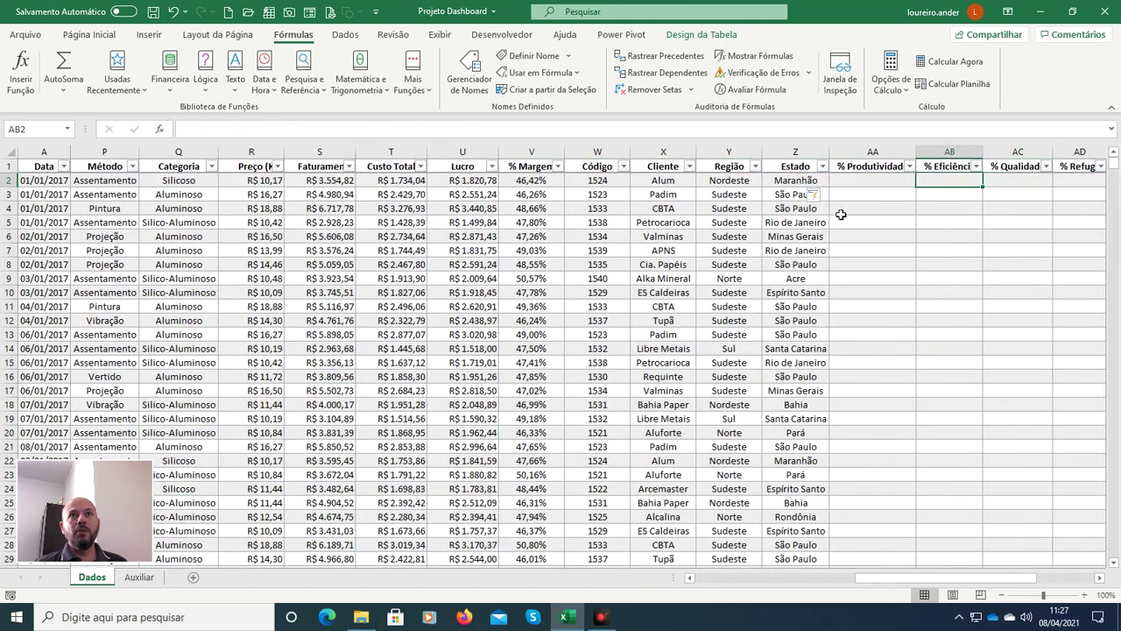
{"action": "type", "text": "="}
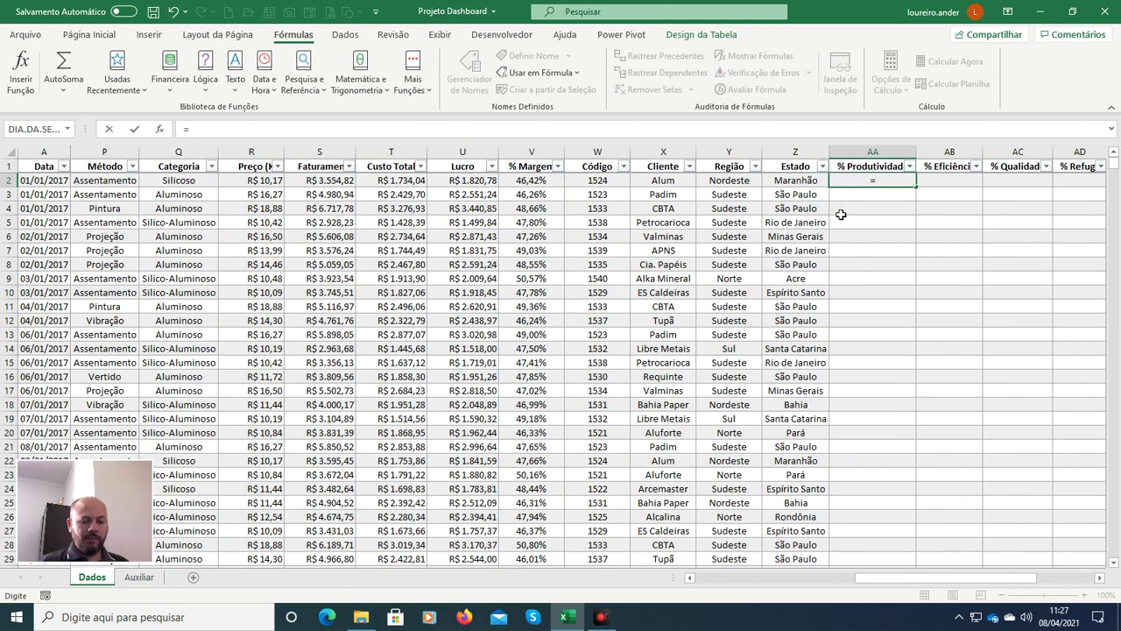
{"action": "type", "text": "[vo"}
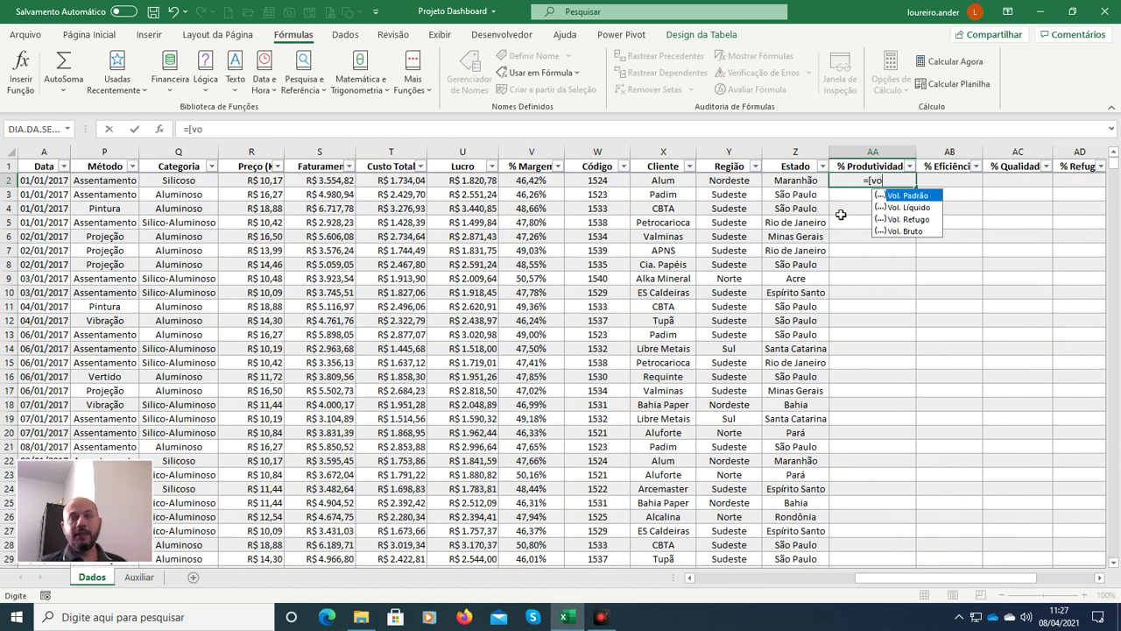
{"action": "key", "text": "Down"}
{"action": "key", "text": "Tab"}
{"action": "type", "text": "]/"}
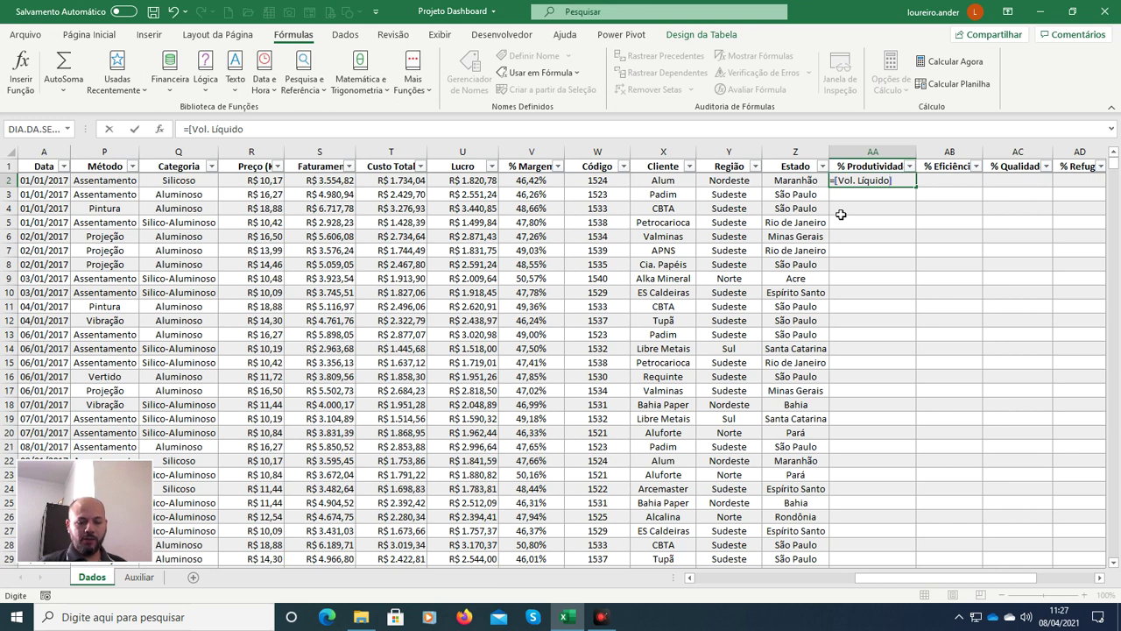
{"action": "type", "text": "[vol"}
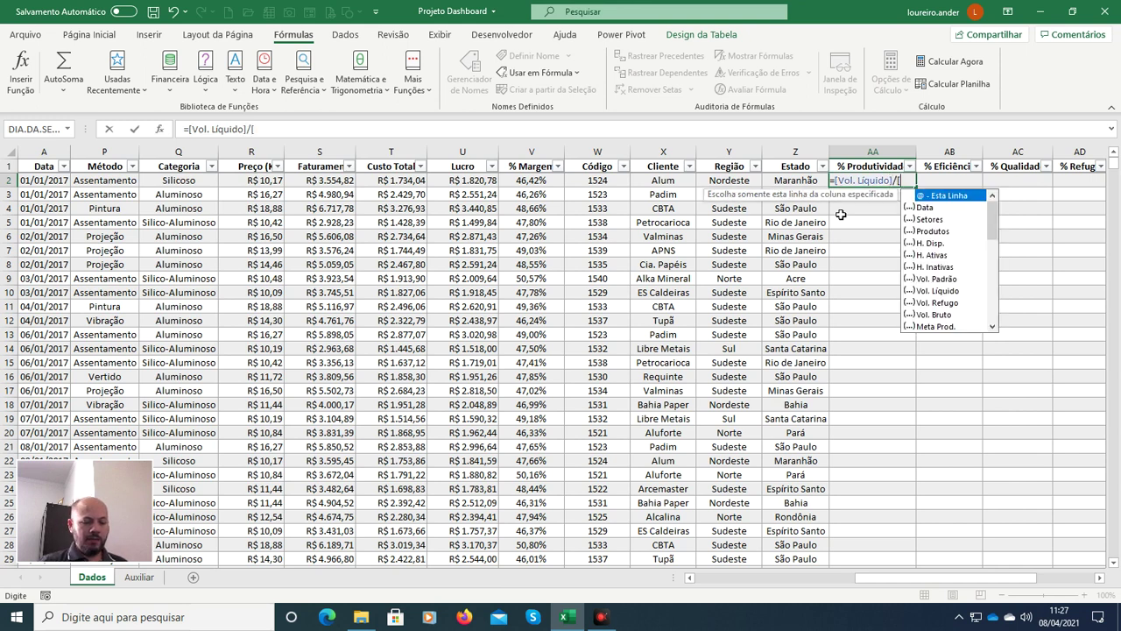
{"action": "key", "text": "Tab"}
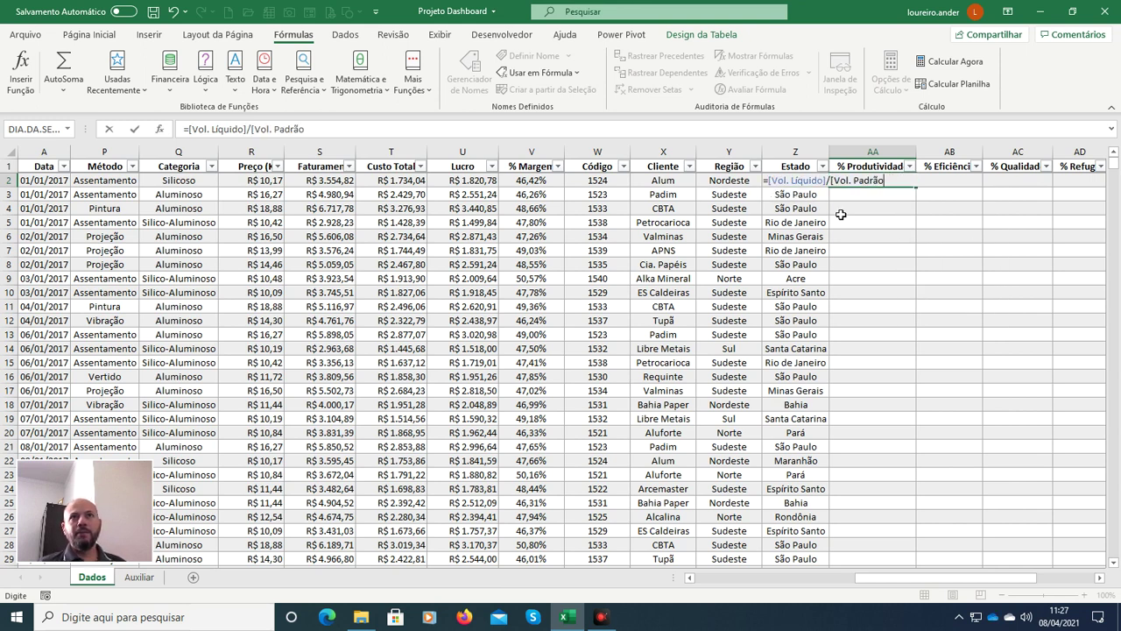
{"action": "type", "text": "]"}
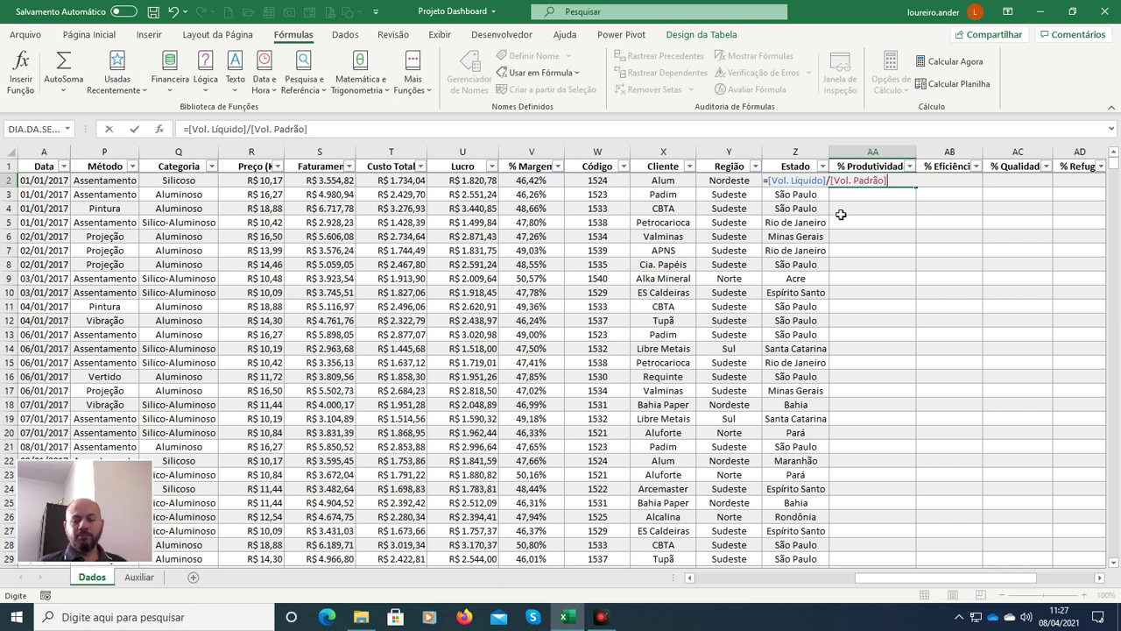
{"action": "key", "text": "Return"}
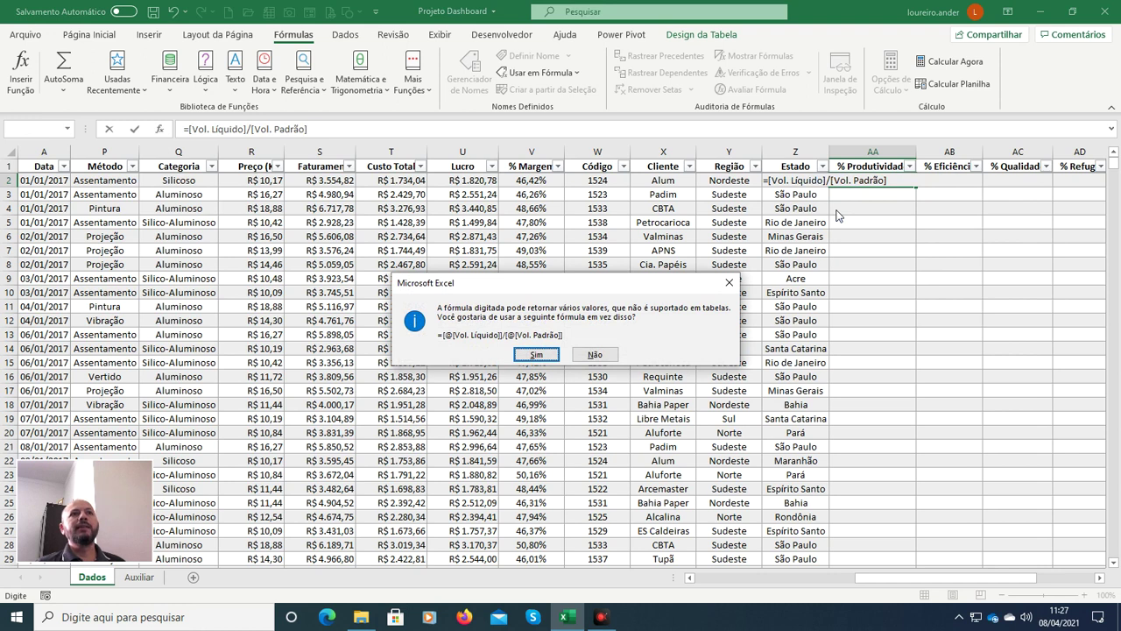
{"action": "left_click", "coordinate": [531, 356]}
{"action": "key", "text": "Down"}
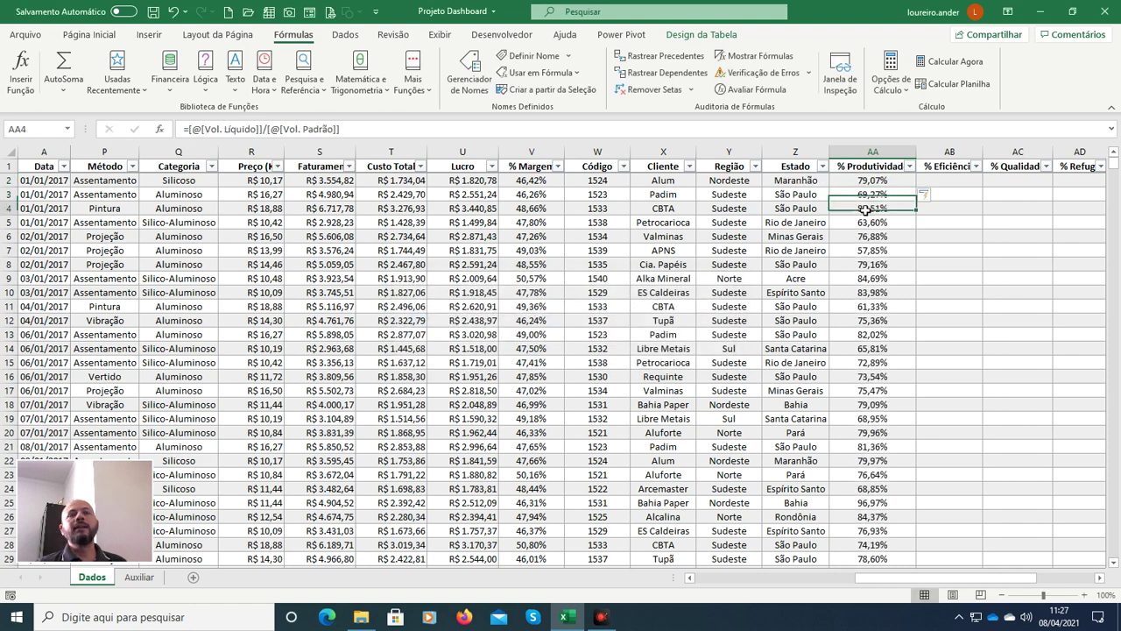
Step: Trace the % Produtividade formula in row 2 back to its Vol. Padrão and Vol. Líquido source values
{"action": "left_click", "coordinate": [885, 178]}
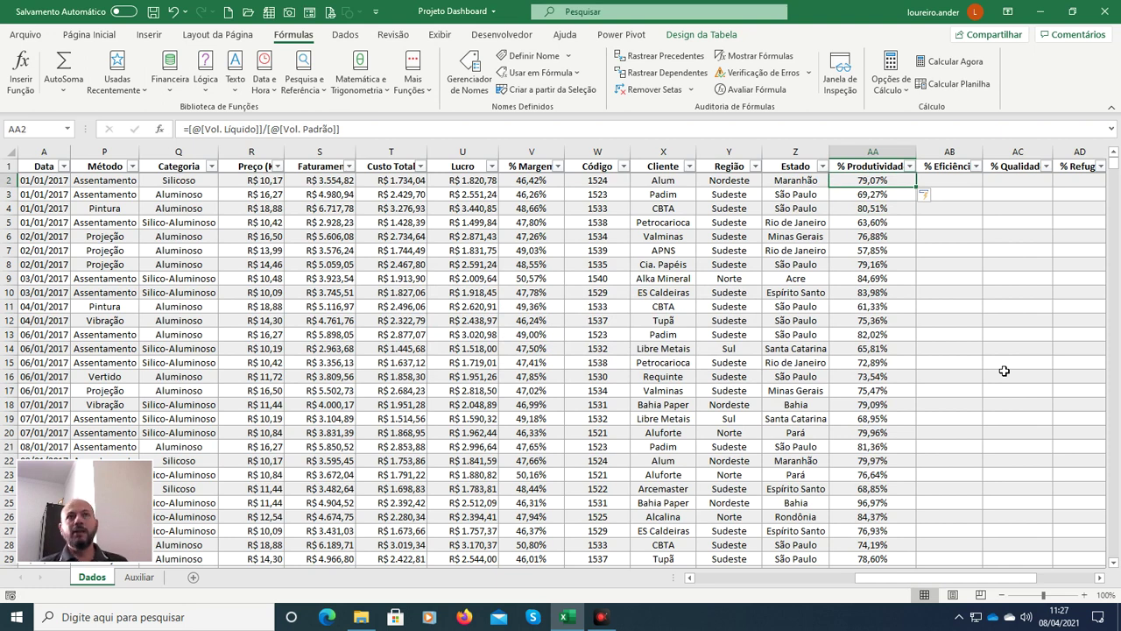
{"action": "key", "text": "Left"}
{"action": "key", "text": "Right"}
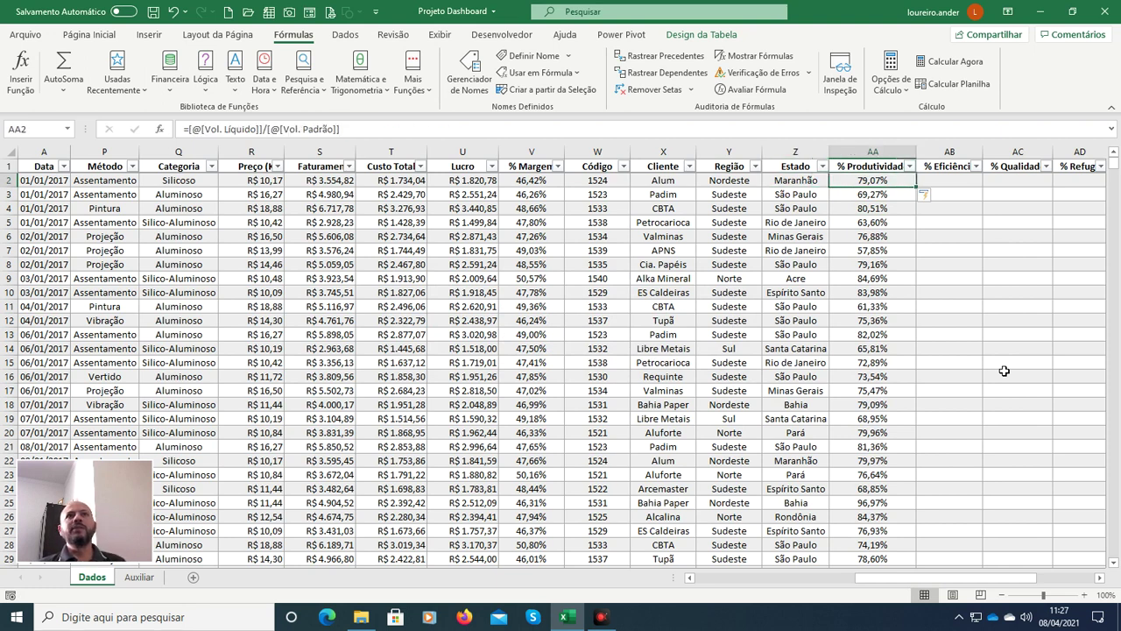
{"action": "key", "text": "Left"}
{"action": "key", "text": "Left"}
{"action": "key", "text": "Left"}
{"action": "key", "text": "Left"}
{"action": "key", "text": "Left"}
{"action": "key", "text": "Left"}
{"action": "key", "text": "Left"}
{"action": "key", "text": "Left"}
{"action": "key", "text": "Left"}
{"action": "key", "text": "Left"}
{"action": "key", "text": "Left"}
{"action": "key", "text": "Left"}
{"action": "key", "text": "Left"}
{"action": "key", "text": "Left"}
{"action": "key", "text": "Left"}
{"action": "key", "text": "Left"}
{"action": "key", "text": "Left"}
{"action": "key", "text": "Left"}
{"action": "key", "text": "Left"}
{"action": "key", "text": "Left"}
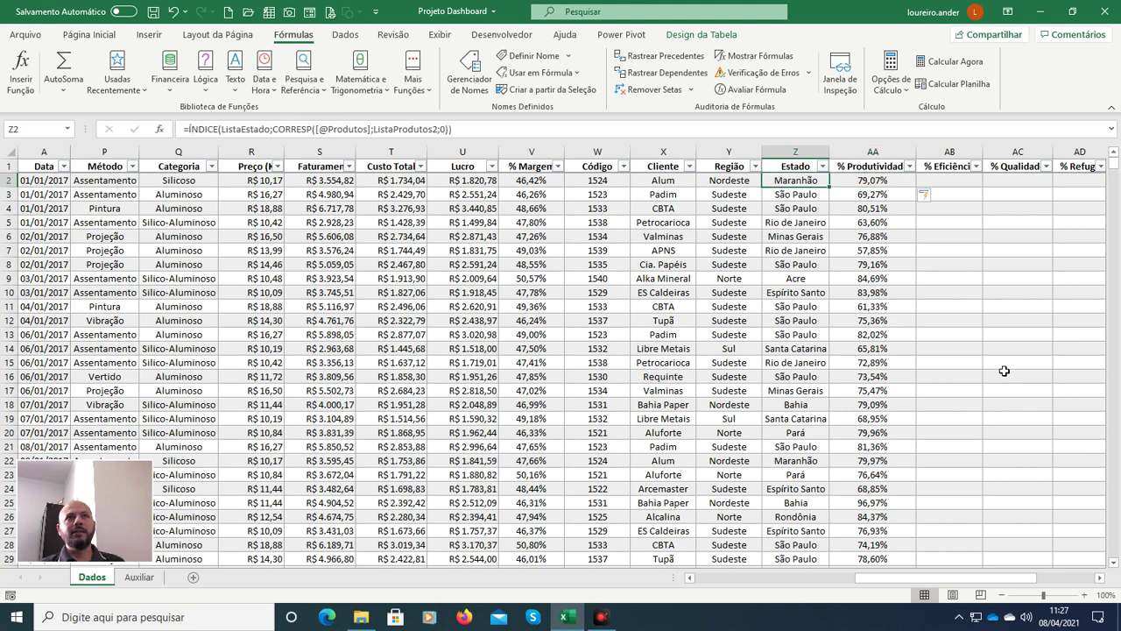
{"action": "key", "text": "Right"}
{"action": "key", "text": "Right"}
{"action": "key", "text": "Right"}
{"action": "key", "text": "Right"}
{"action": "key", "text": "Right"}
{"action": "key", "text": "Right"}
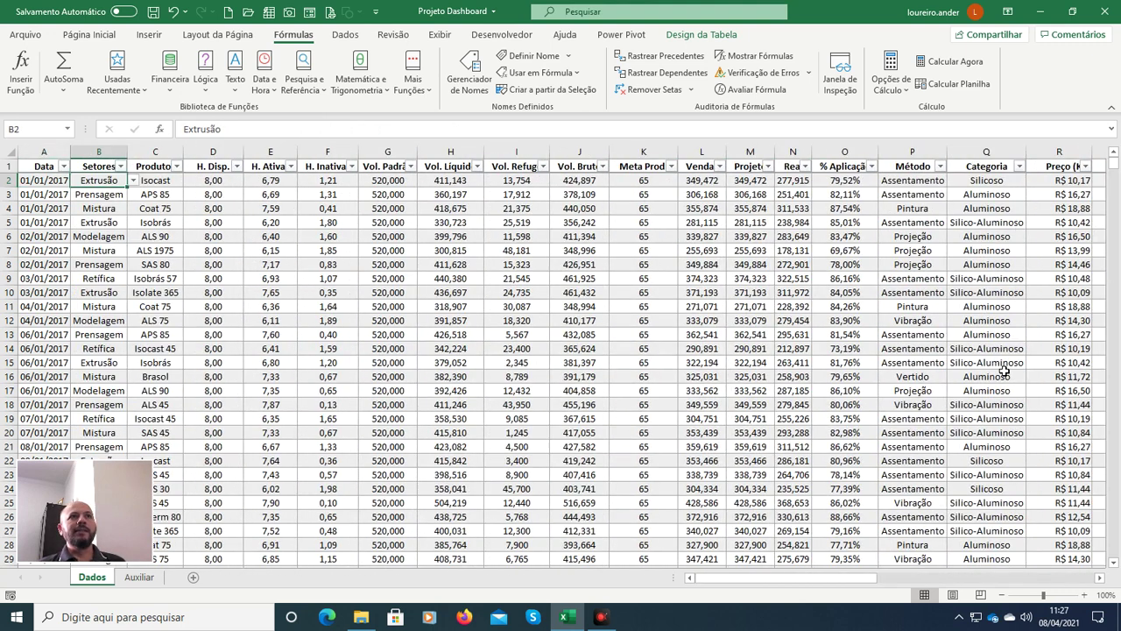
{"action": "key", "text": "Right"}
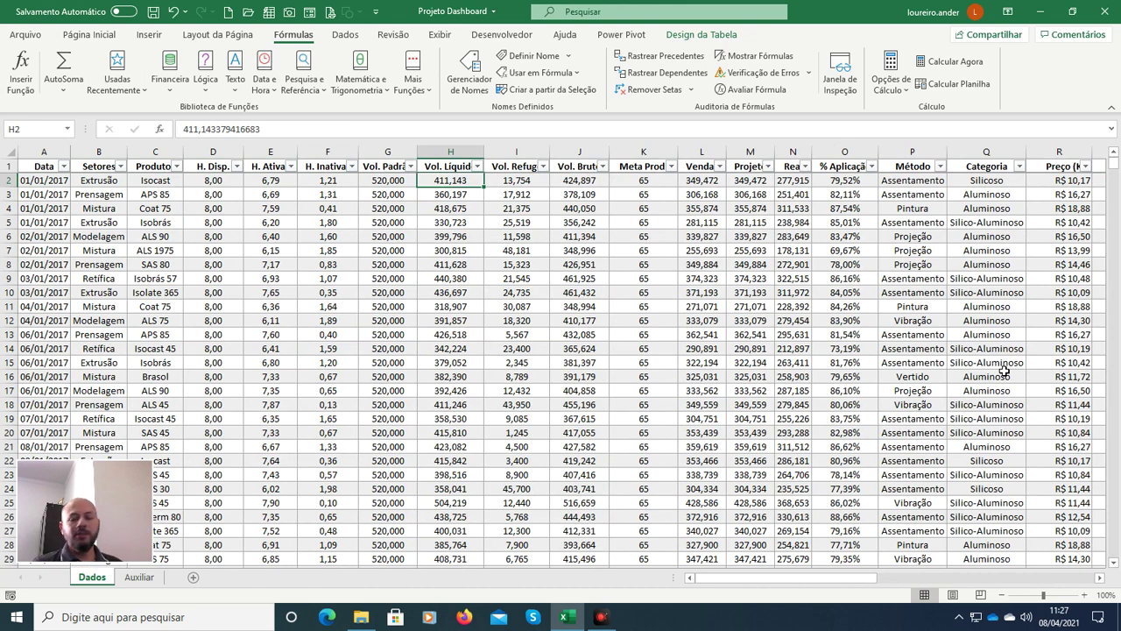
Step: Check the calculated % Produtividade values in the first table rows, down to row 6
{"action": "key", "text": "Right"}
{"action": "key", "text": "Right"}
{"action": "key", "text": "Right"}
{"action": "key", "text": "Right"}
{"action": "key", "text": "Right"}
{"action": "key", "text": "Right"}
{"action": "key", "text": "Right"}
{"action": "key", "text": "Right"}
{"action": "key", "text": "Right"}
{"action": "key", "text": "Right"}
{"action": "key", "text": "Right"}
{"action": "key", "text": "Right"}
{"action": "key", "text": "Right"}
{"action": "key", "text": "Right"}
{"action": "key", "text": "Right"}
{"action": "key", "text": "Right"}
{"action": "key", "text": "Right"}
{"action": "key", "text": "Right"}
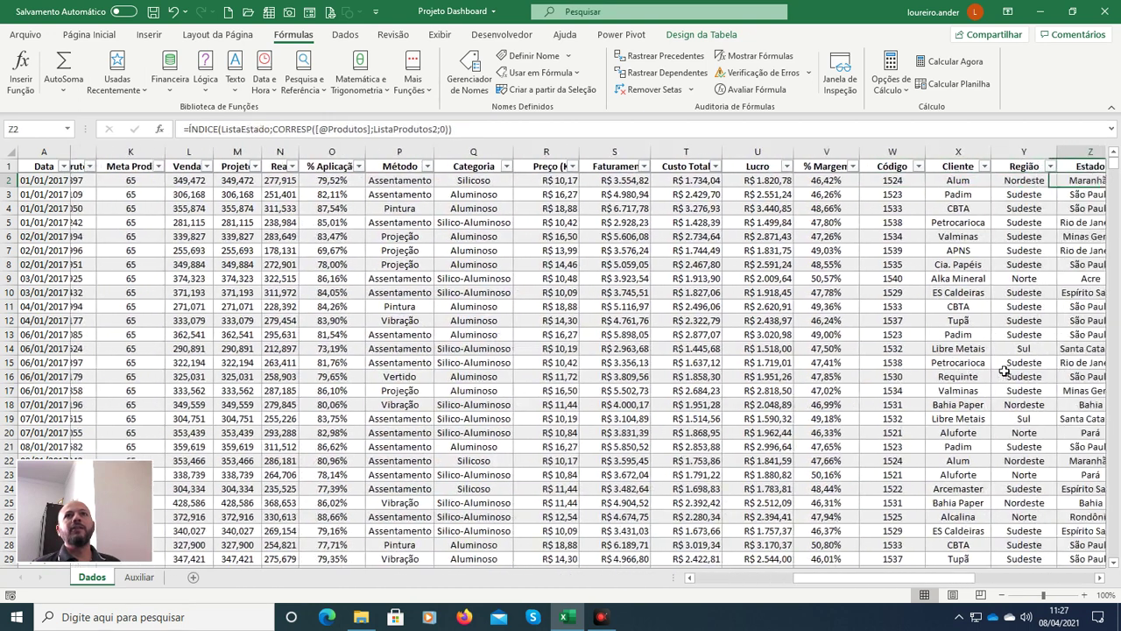
{"action": "key", "text": "Right"}
{"action": "key", "text": "Right"}
{"action": "key", "text": "Right"}
{"action": "key", "text": "Right"}
{"action": "key", "text": "Left"}
{"action": "key", "text": "Left"}
{"action": "key", "text": "Left"}
{"action": "key", "text": "Left"}
{"action": "key", "text": "Down"}
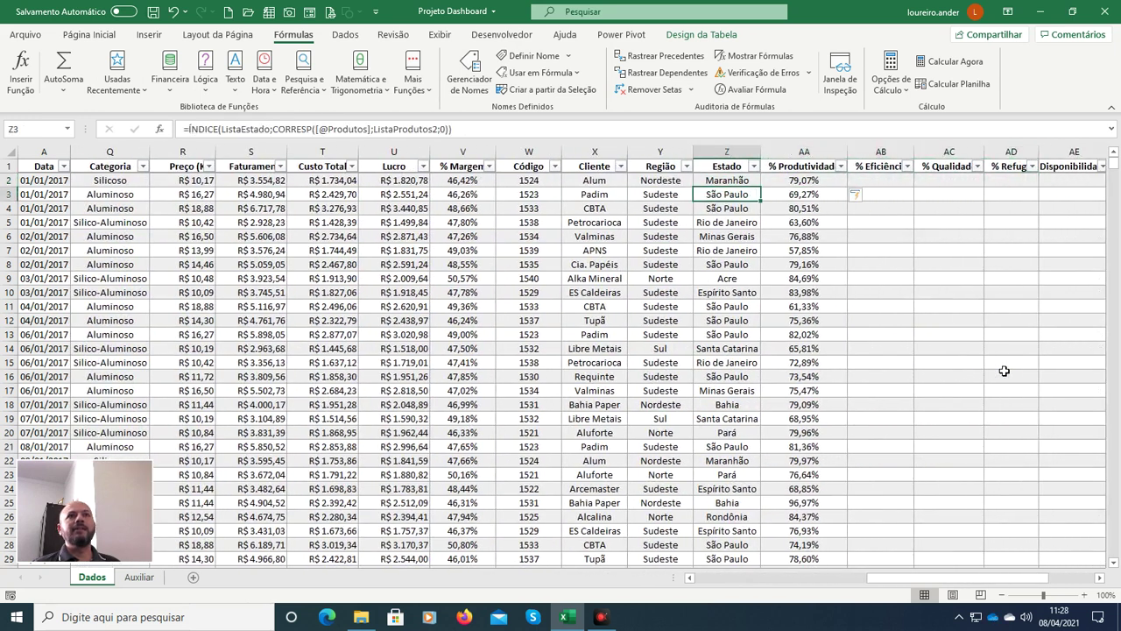
{"action": "key", "text": "Right"}
{"action": "key", "text": "Down"}
{"action": "key", "text": "Down"}
{"action": "key", "text": "Down"}
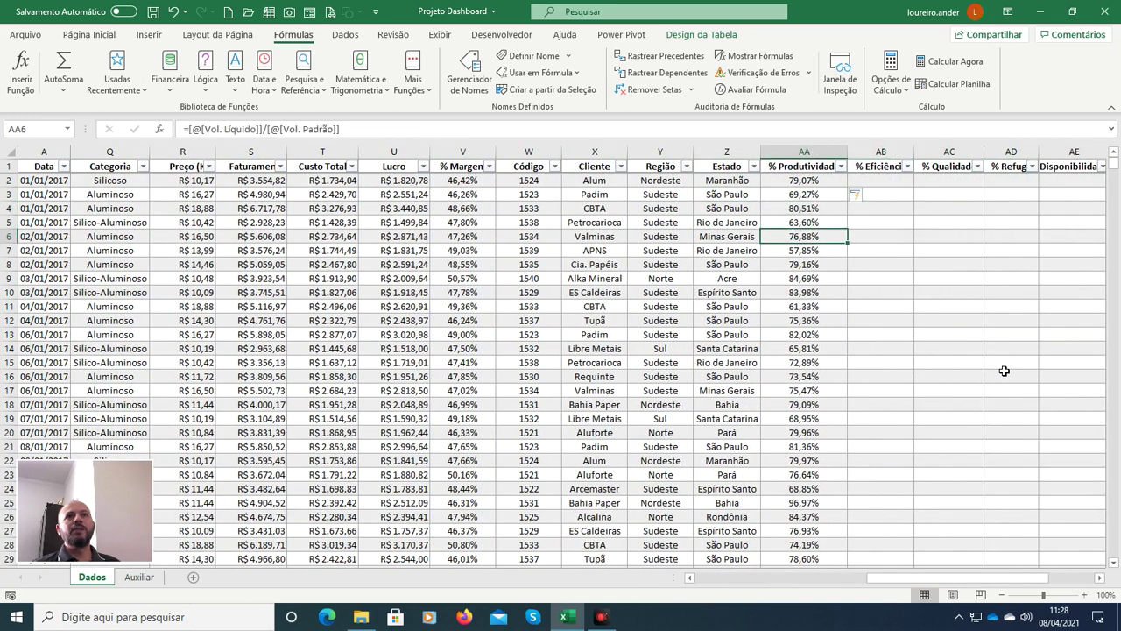
{"action": "key", "text": "Up"}
{"action": "key", "text": "Up"}
{"action": "key", "text": "Up"}
{"action": "key", "text": "Up"}
Step: Examine the first row's H. Ativas formula and H. Inativas value as possible inputs for % Eficiência
{"action": "key", "text": "Right"}
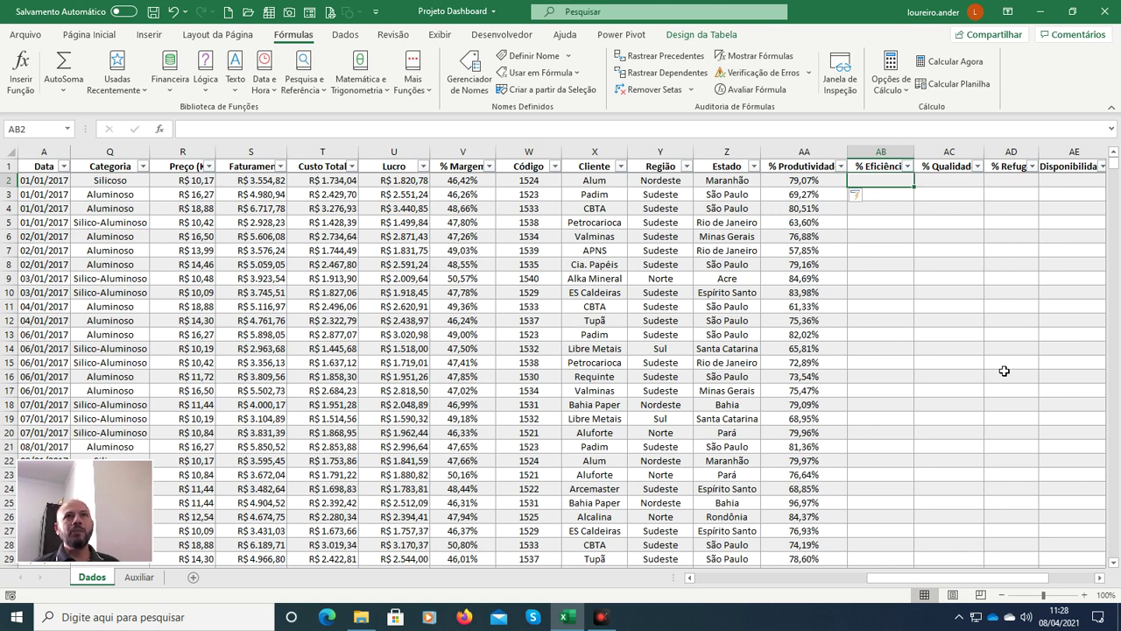
{"action": "key", "text": "Left"}
{"action": "key", "text": "Left"}
{"action": "key", "text": "Left"}
{"action": "key", "text": "Left"}
{"action": "key", "text": "Left"}
{"action": "key", "text": "Left"}
{"action": "key", "text": "Left"}
{"action": "key", "text": "Left"}
{"action": "key", "text": "Left"}
{"action": "key", "text": "Left"}
{"action": "key", "text": "Left"}
{"action": "key", "text": "Left"}
{"action": "key", "text": "Left"}
{"action": "key", "text": "Left"}
{"action": "key", "text": "Left"}
{"action": "key", "text": "Left"}
{"action": "key", "text": "Left"}
{"action": "key", "text": "Left"}
{"action": "key", "text": "Left"}
{"action": "key", "text": "Left"}
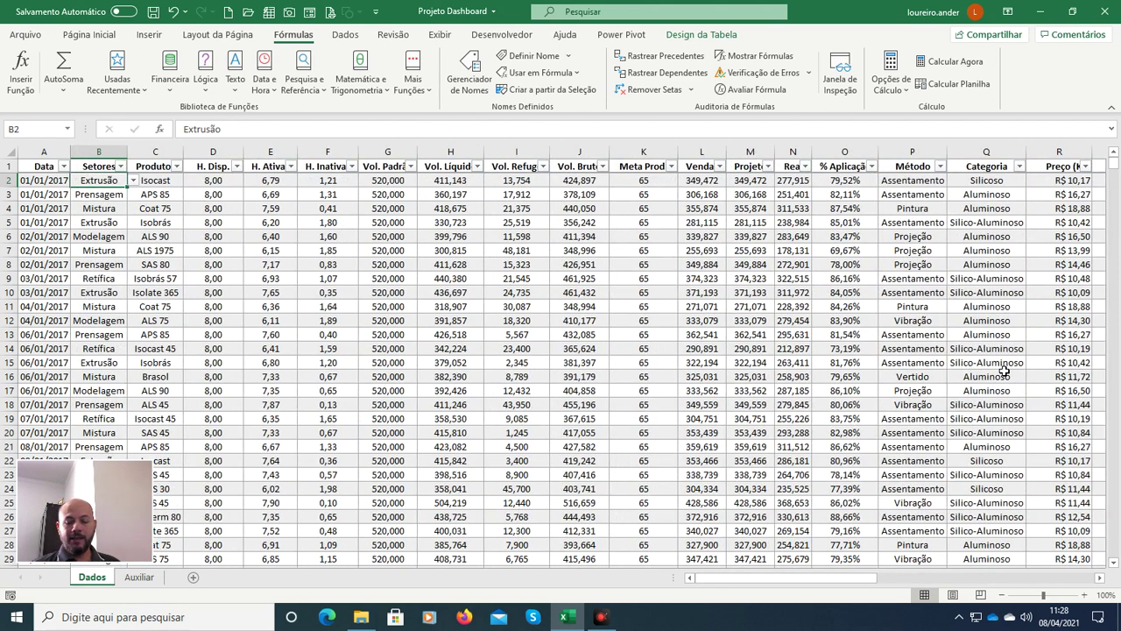
{"action": "key", "text": "Right"}
{"action": "key", "text": "Right"}
{"action": "key", "text": "Right"}
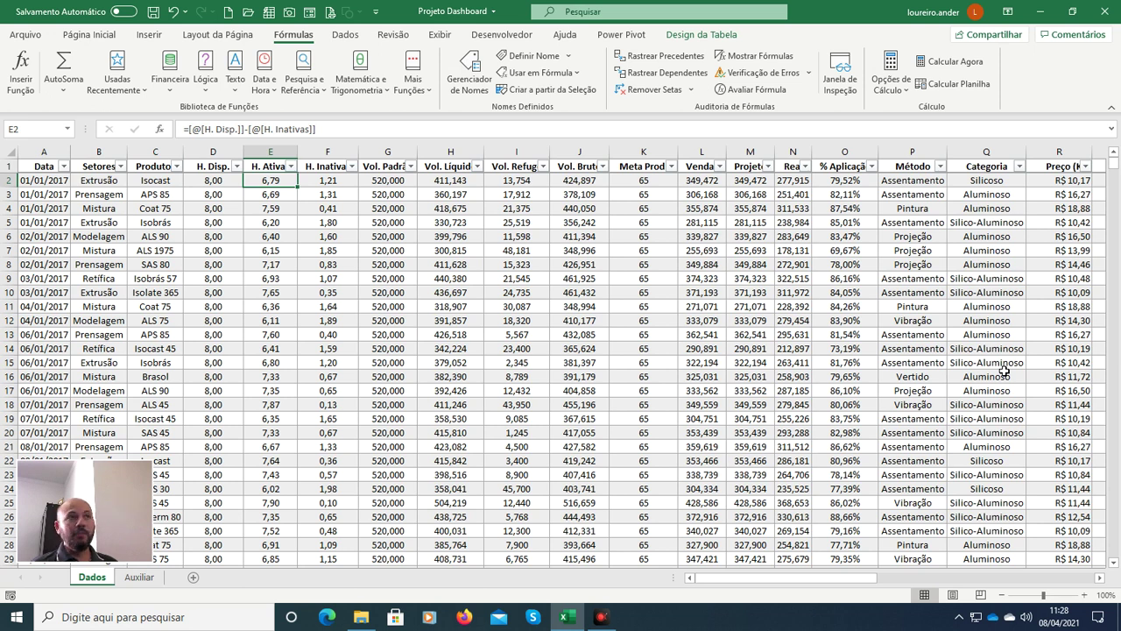
{"action": "key", "text": "Right"}
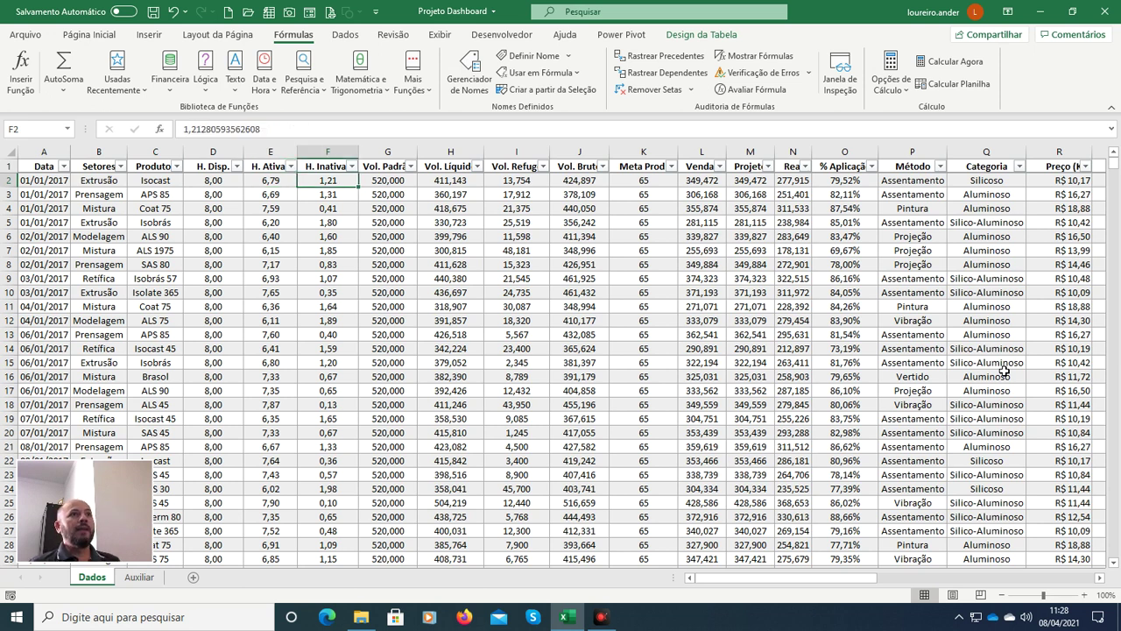
{"action": "key", "text": "Left"}
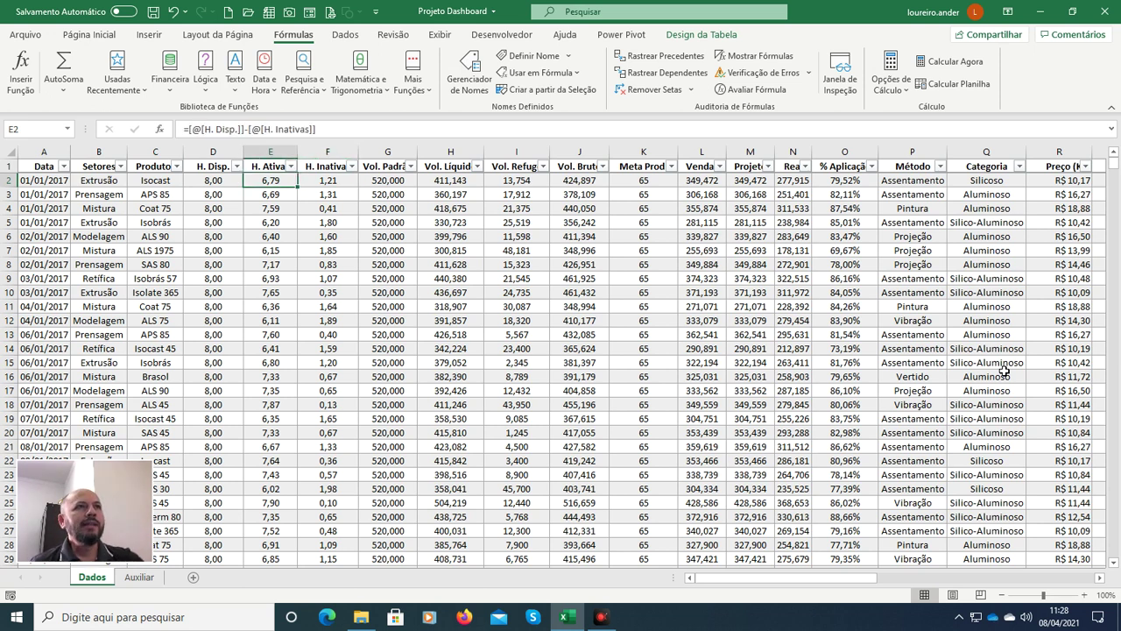
Step: Review the first row's Vol. Líquido value and Meta Prod formula, then return to the empty indicator columns
{"action": "key", "text": "Right"}
{"action": "key", "text": "Right"}
{"action": "key", "text": "Right"}
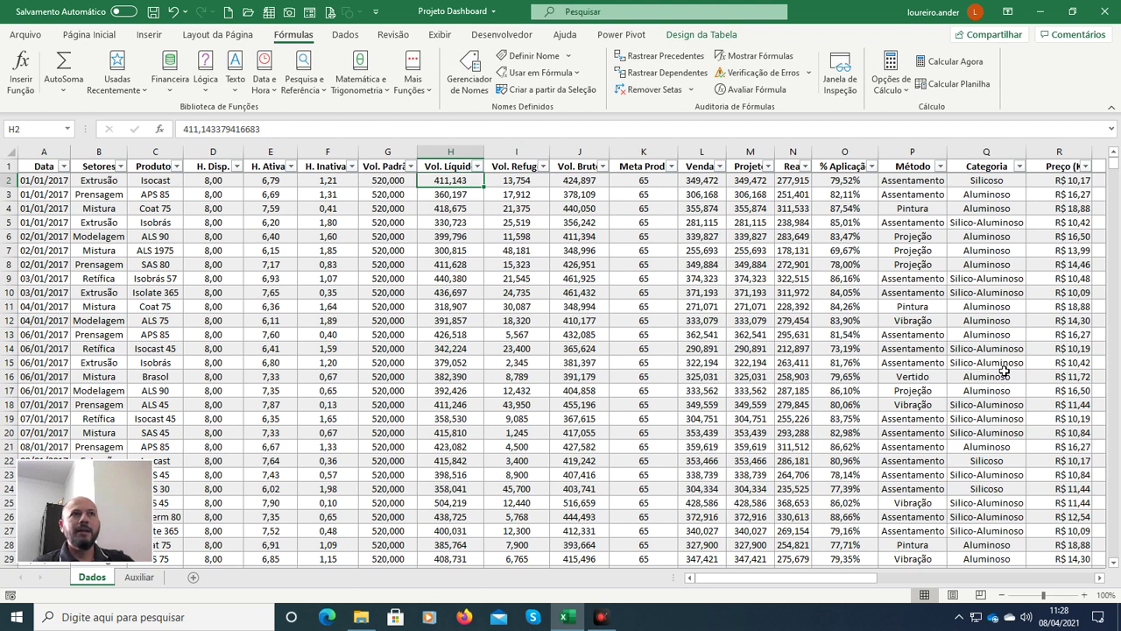
{"action": "key", "text": "Right"}
{"action": "key", "text": "Right"}
{"action": "key", "text": "Right"}
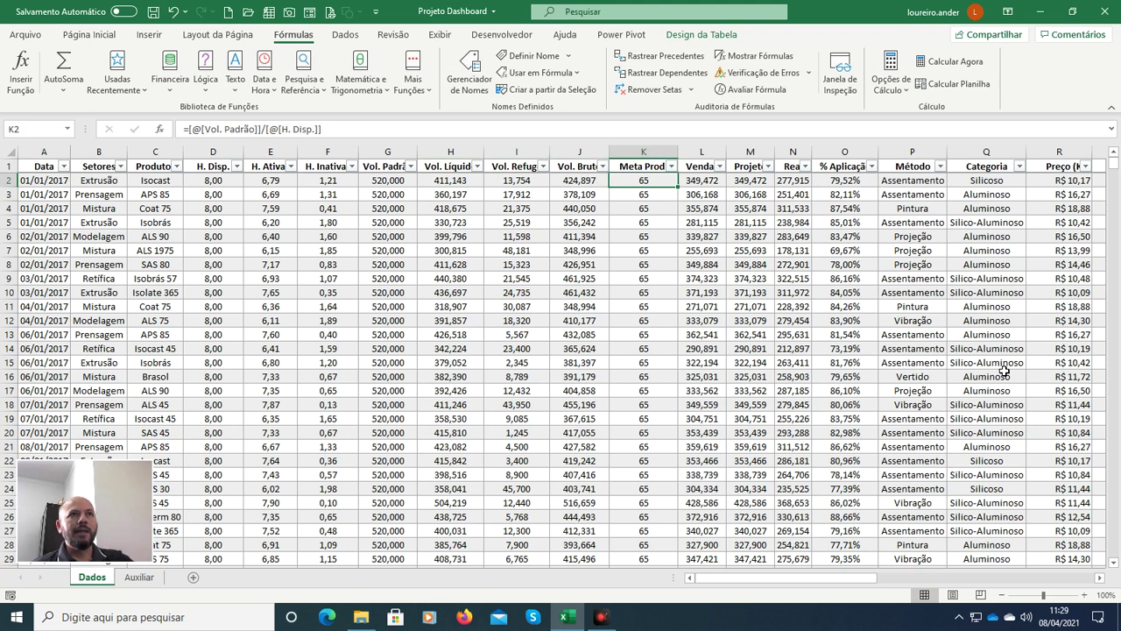
{"action": "key", "text": "Left"}
{"action": "key", "text": "Left"}
{"action": "key", "text": "Left"}
{"action": "key", "text": "Left"}
{"action": "key", "text": "Left"}
{"action": "key", "text": "Left"}
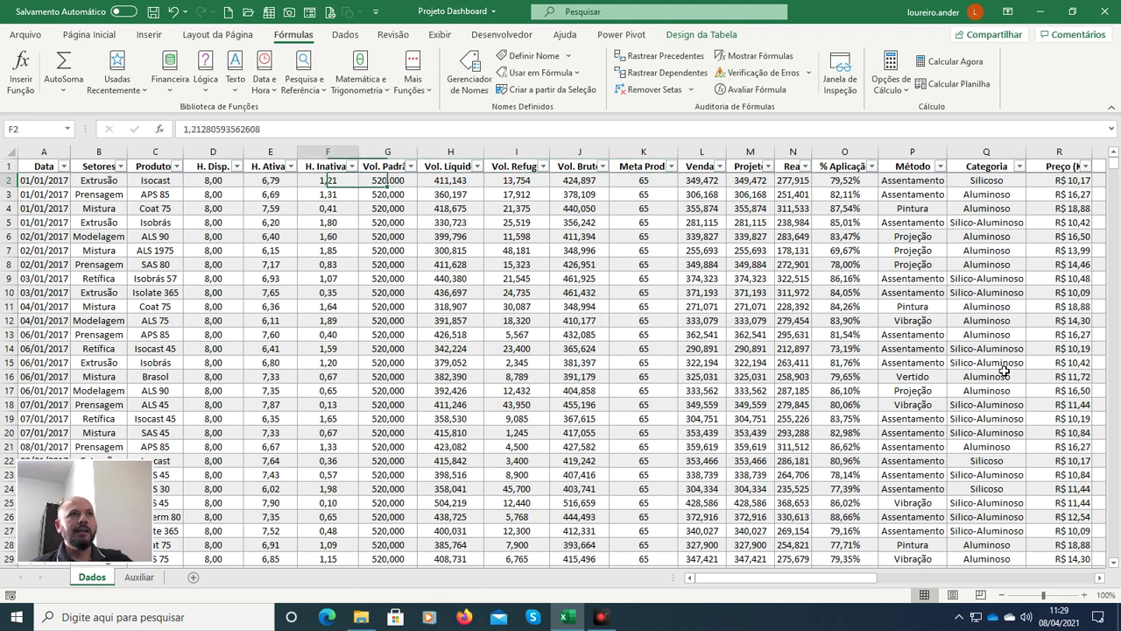
{"action": "key", "text": "Right"}
{"action": "key", "text": "Right"}
{"action": "key", "text": "Right"}
{"action": "key", "text": "Right"}
{"action": "key", "text": "Right"}
{"action": "key", "text": "Right"}
{"action": "key", "text": "Right"}
{"action": "key", "text": "Right"}
{"action": "key", "text": "Right"}
{"action": "key", "text": "Right"}
{"action": "key", "text": "Right"}
{"action": "key", "text": "Right"}
{"action": "key", "text": "Right"}
{"action": "key", "text": "Right"}
{"action": "key", "text": "Right"}
{"action": "key", "text": "Right"}
{"action": "key", "text": "Right"}
{"action": "key", "text": "Right"}
{"action": "key", "text": "Right"}
{"action": "key", "text": "Right"}
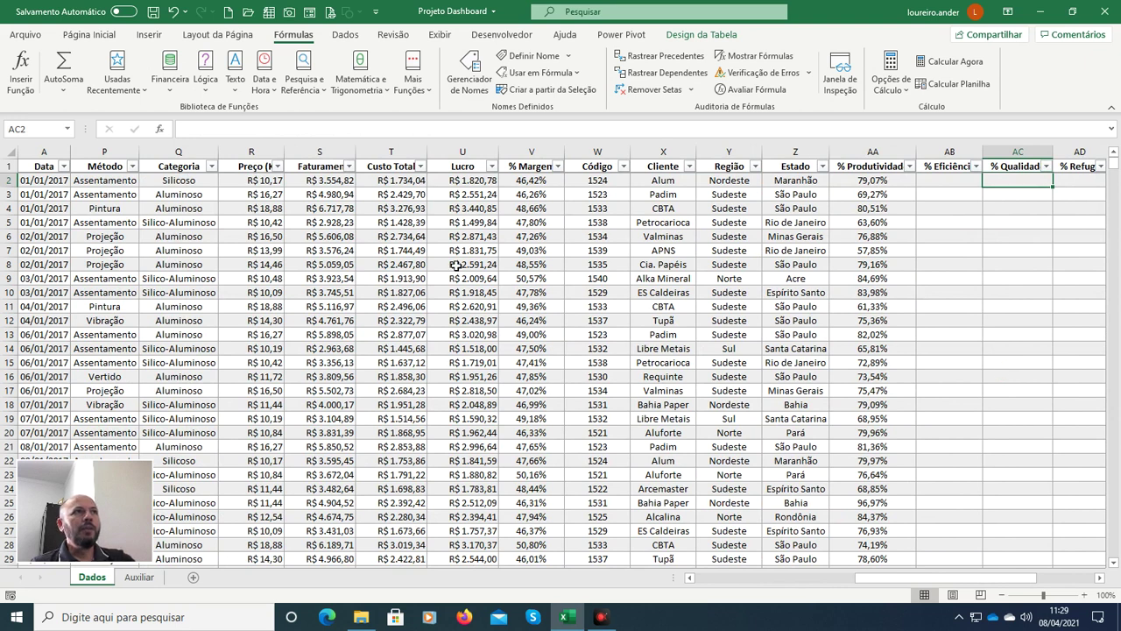
Step: Create a blank workbook, enter Horas Ativas with 6,79 in E2:F2, and fit column E to its label
{"action": "left_click", "coordinate": [231, 14]}
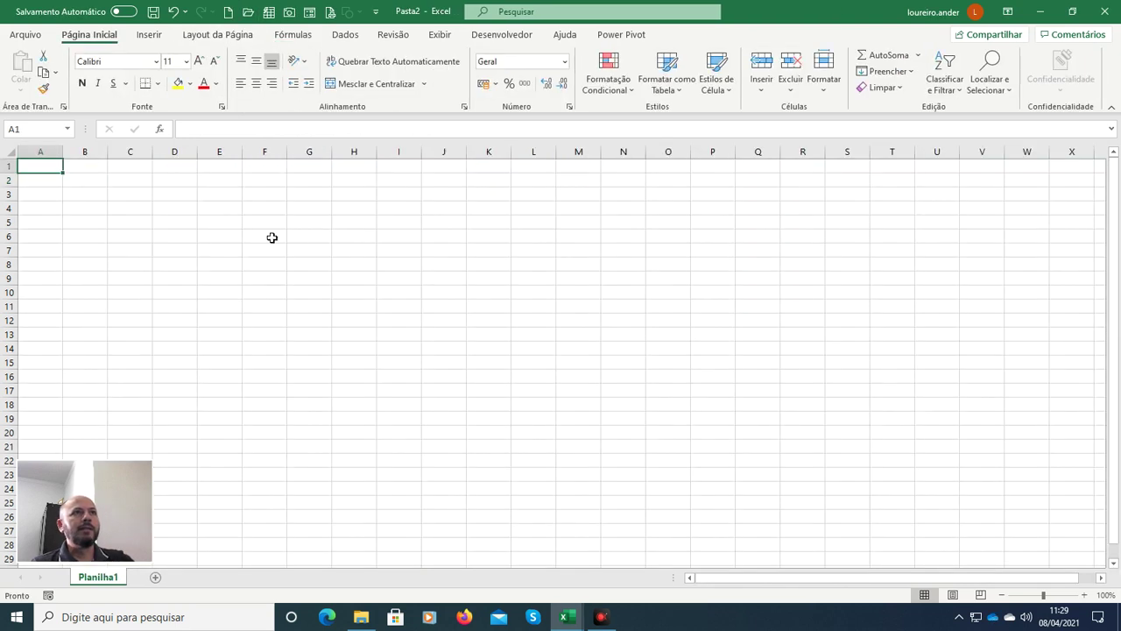
{"action": "left_click", "coordinate": [222, 183]}
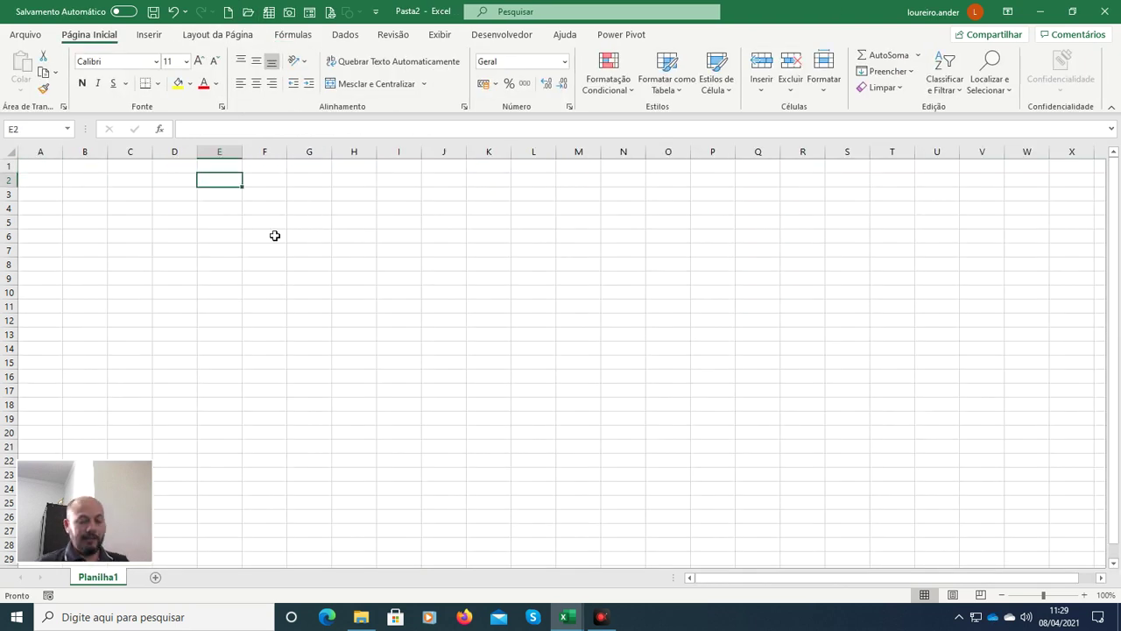
{"action": "type", "text": "Horas"}
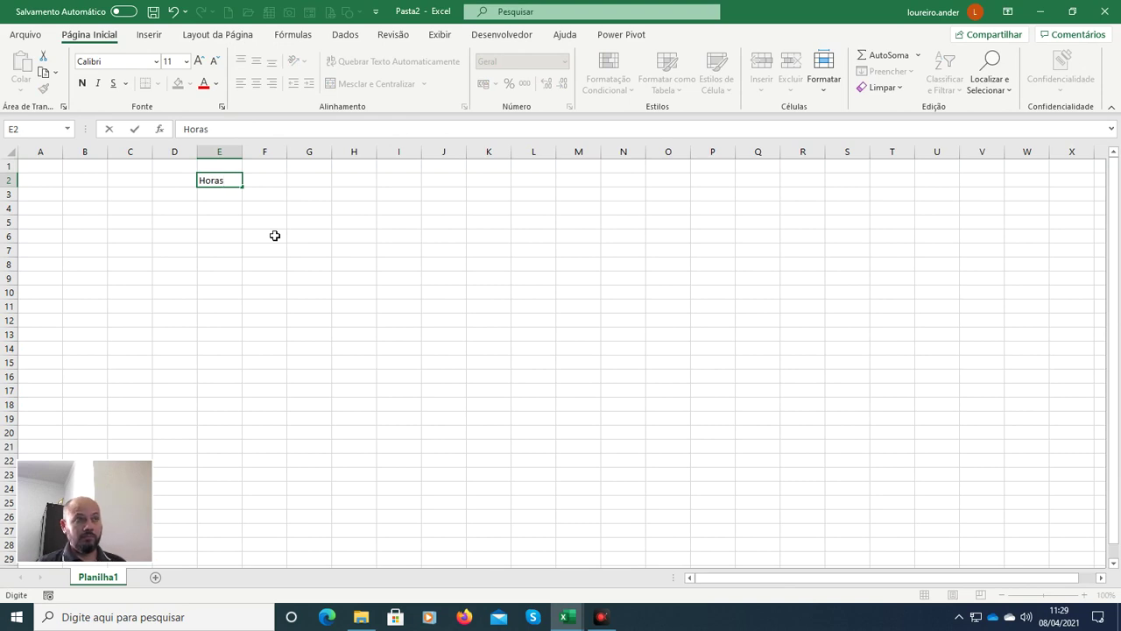
{"action": "type", "text": " Ativas"}
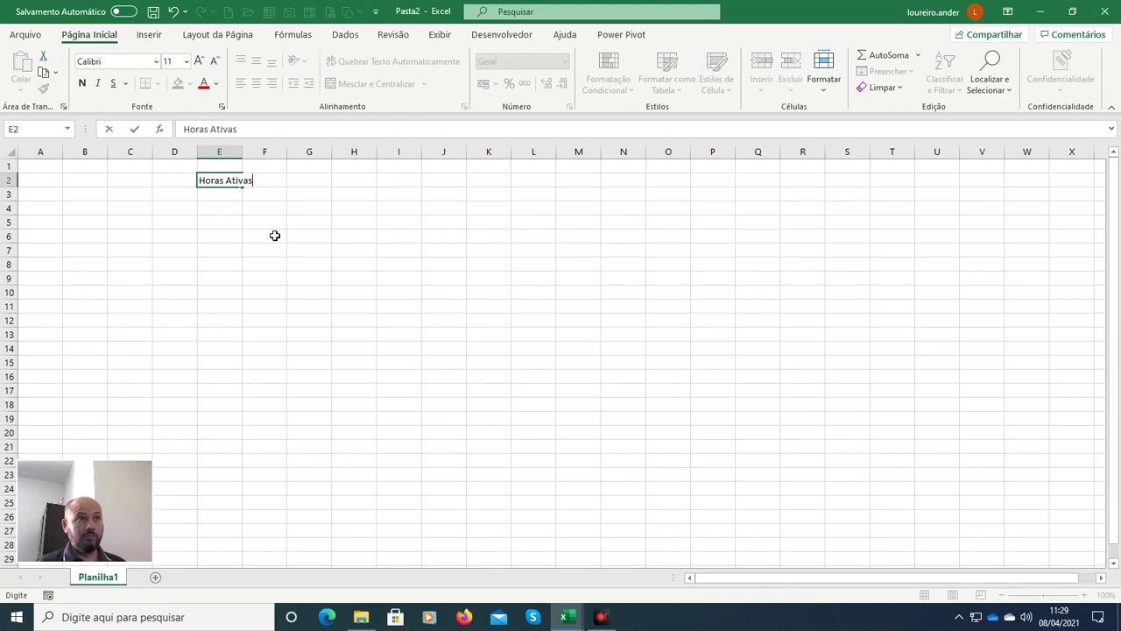
{"action": "key", "text": "Tab"}
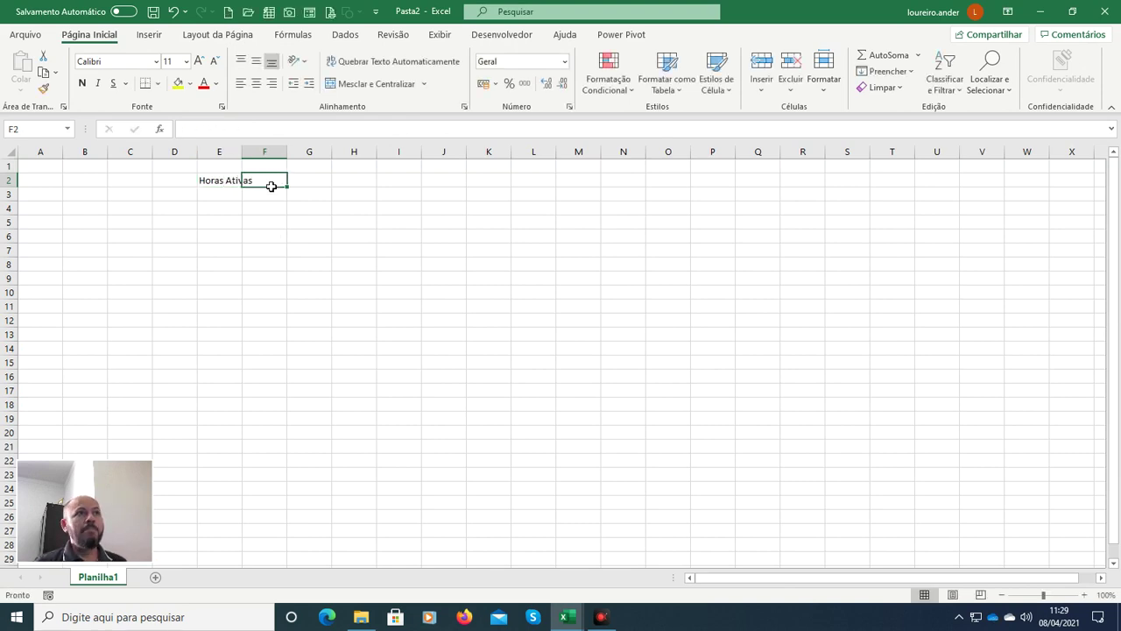
{"action": "type", "text": "6,79"}
{"action": "key", "text": "Return"}
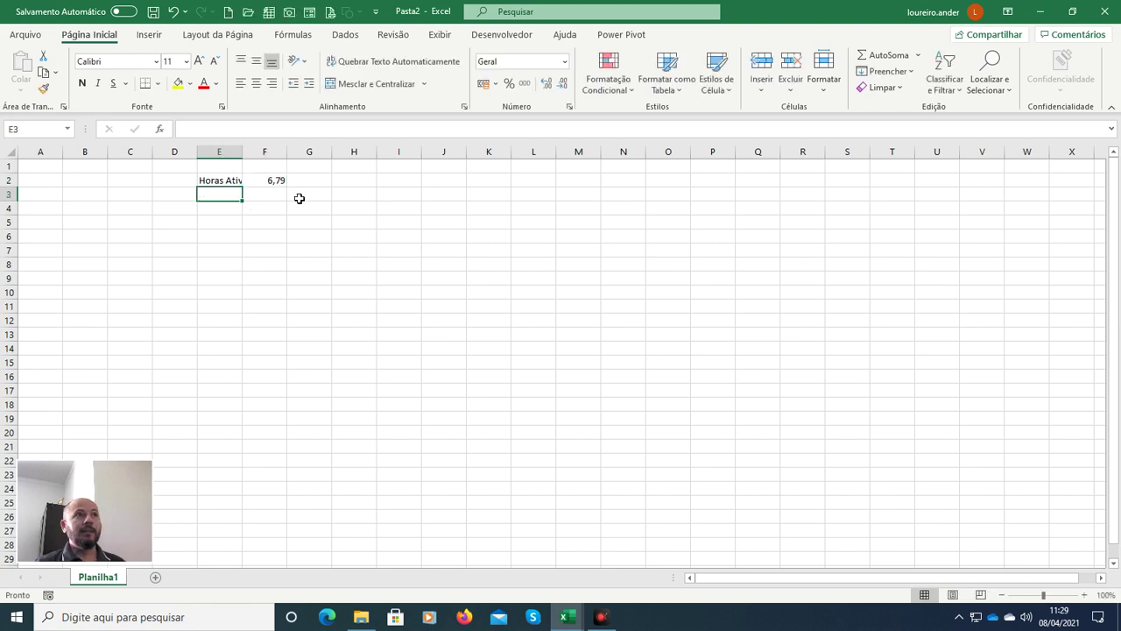
{"action": "double_click", "coordinate": [243, 153]}
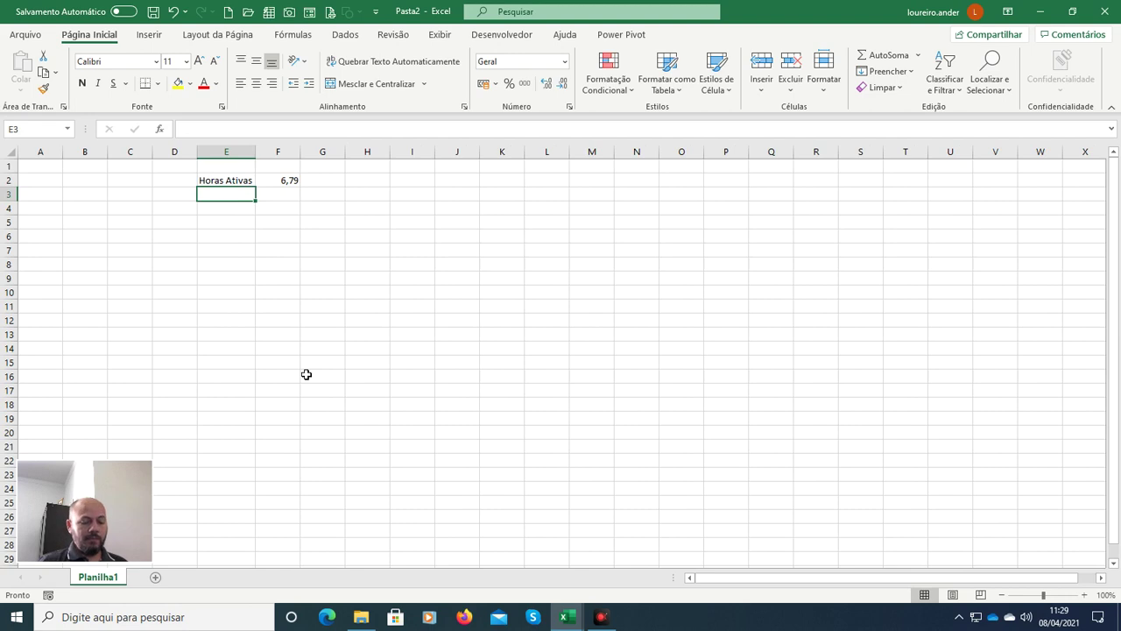
Step: Enter the label Meta Produção/Hora in E3 with the value 65 in F3
{"action": "type", "text": "Me"}
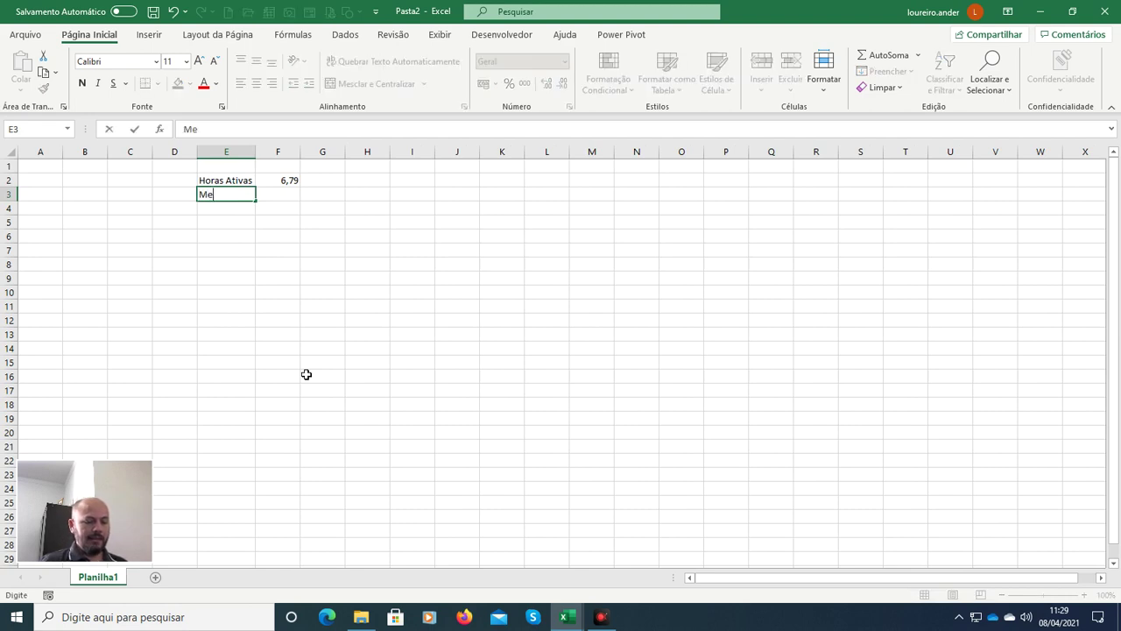
{"action": "type", "text": "ta Prod"}
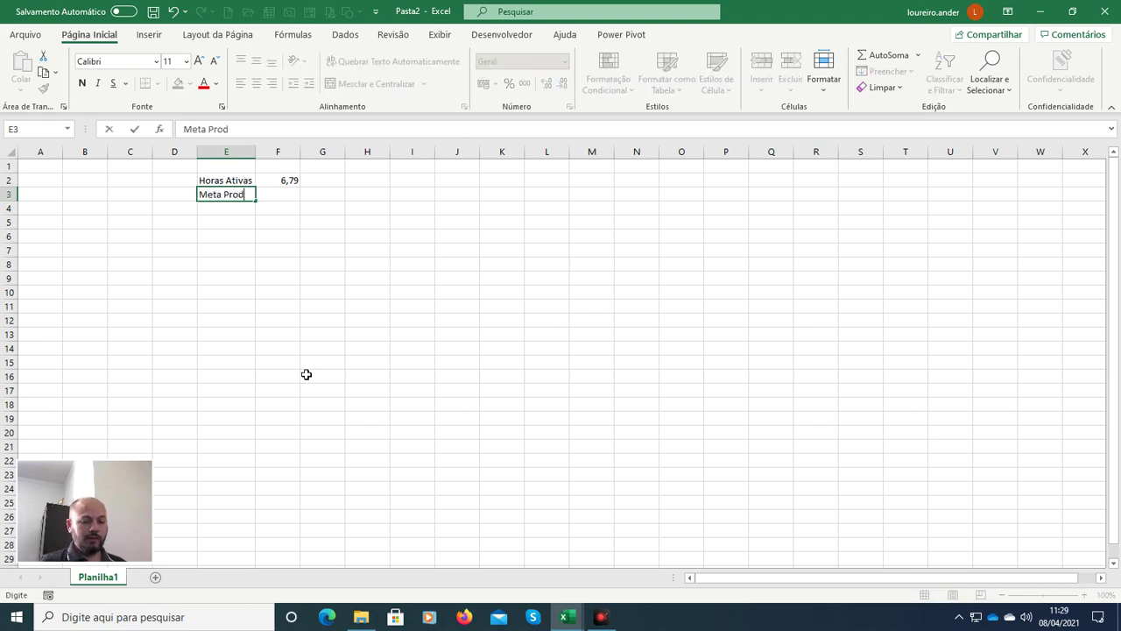
{"action": "type", "text": "ução/Hora"}
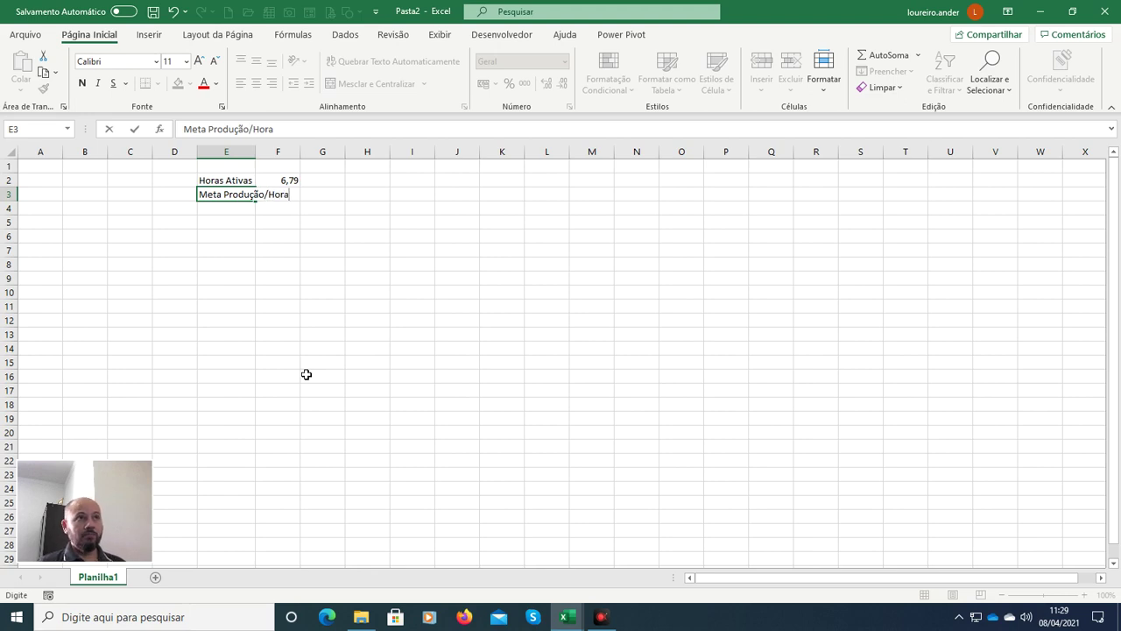
{"action": "key", "text": "Tab"}
{"action": "type", "text": "65"}
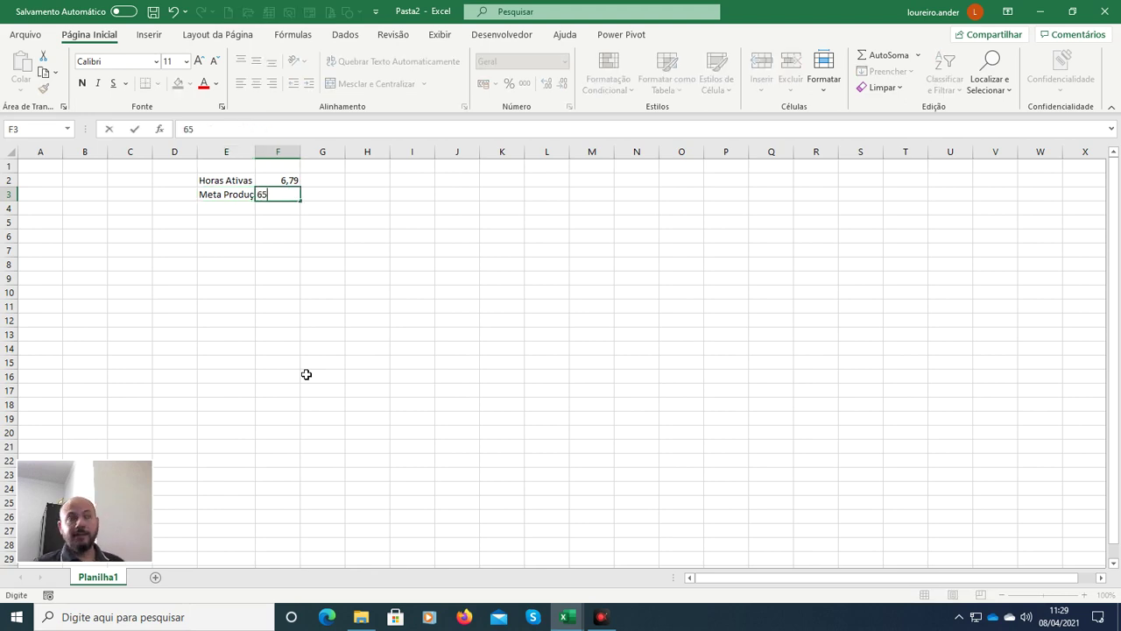
{"action": "key", "text": "Return"}
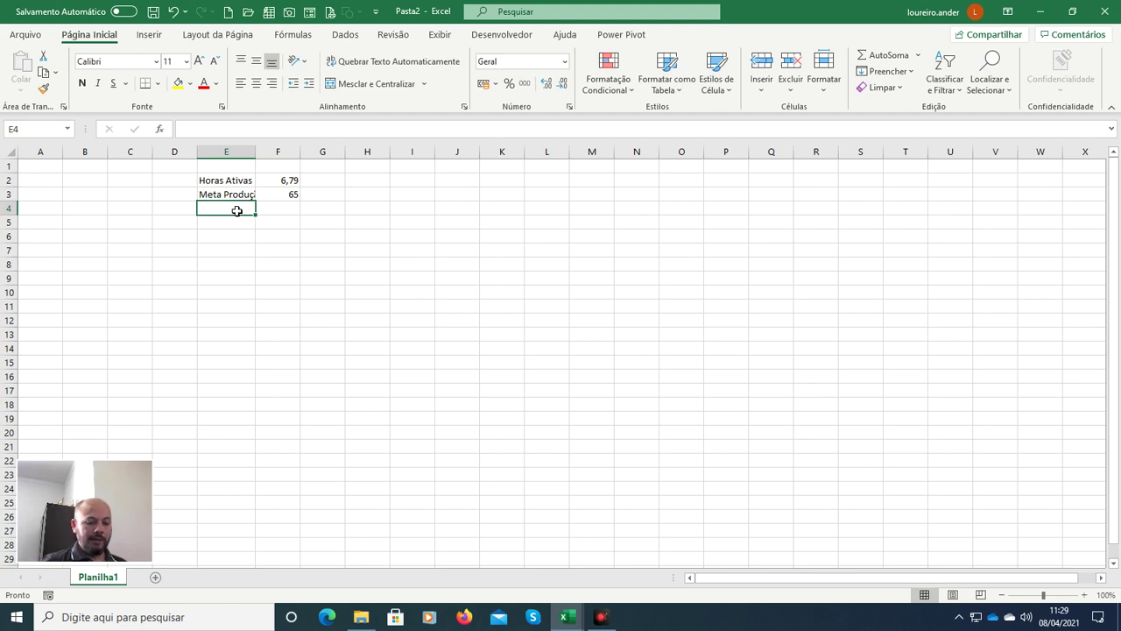
Step: Label cell E4 Vol. Líquido, fit column E to its contents, and leave F4 selected and empty
{"action": "type", "text": "Vol. L"}
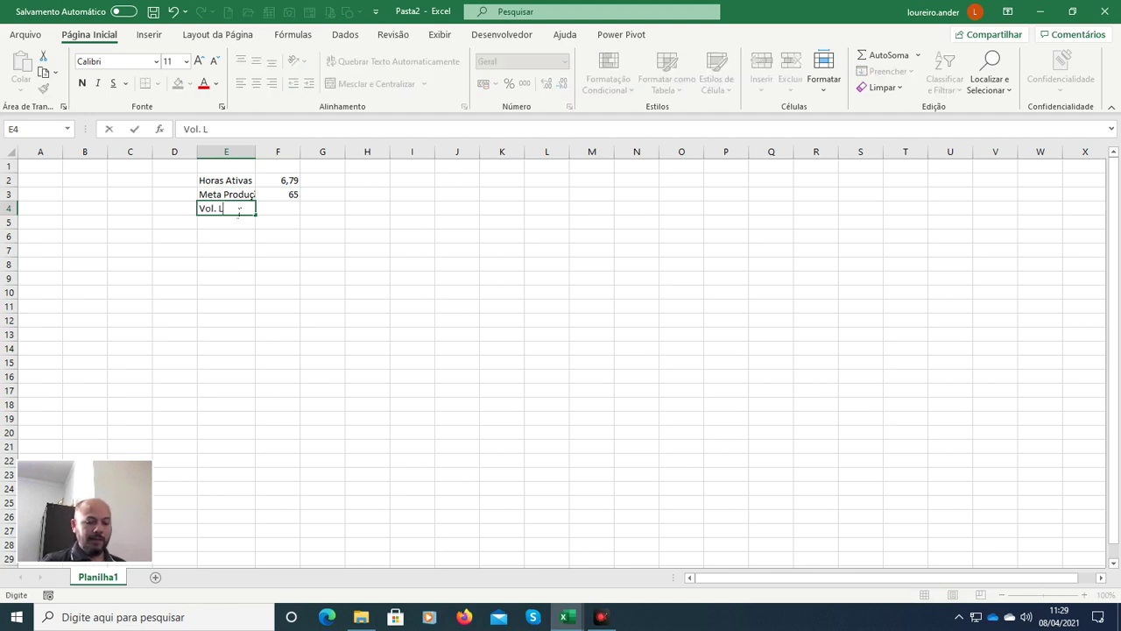
{"action": "type", "text": "íquido"}
{"action": "key", "text": "Return"}
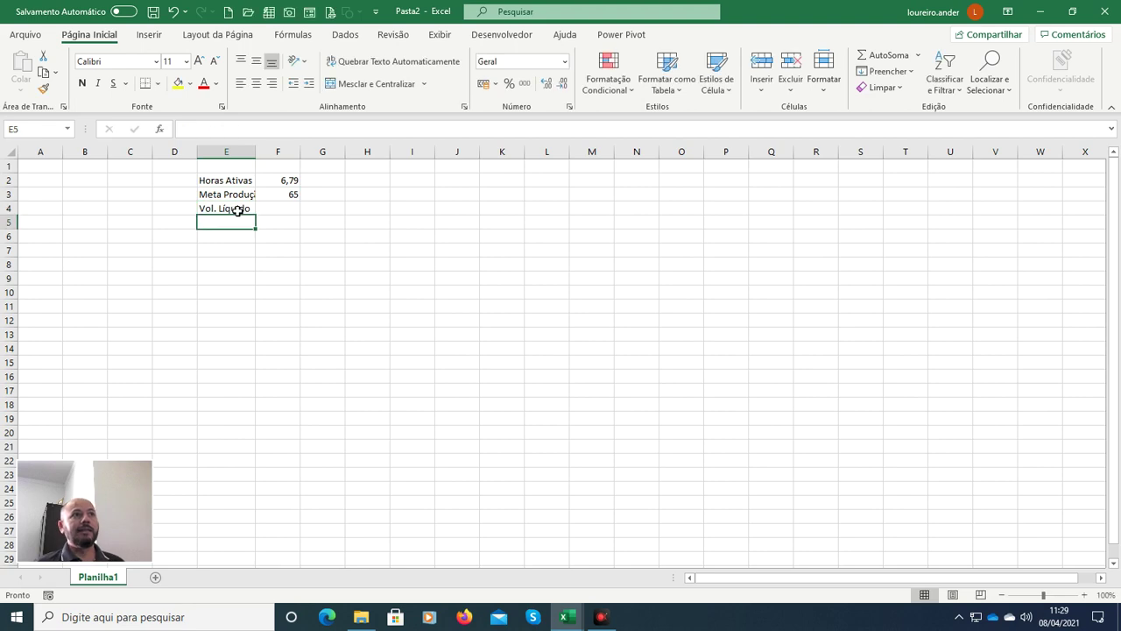
{"action": "double_click", "coordinate": [256, 152]}
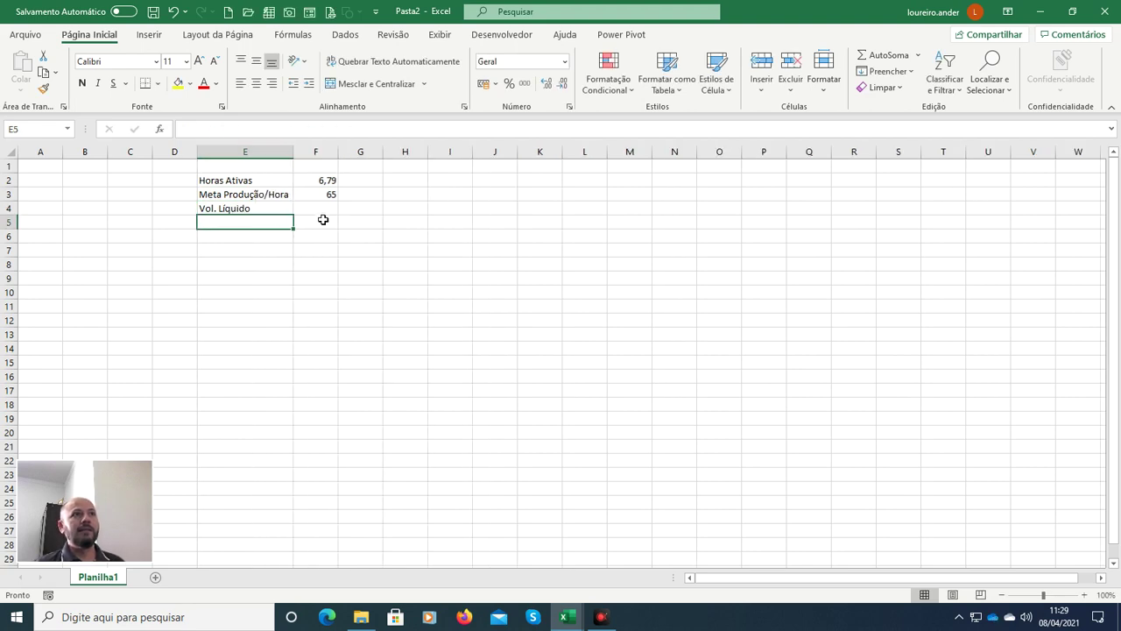
{"action": "key", "text": "Up"}
{"action": "key", "text": "Right"}
{"action": "type", "text": "411,"}
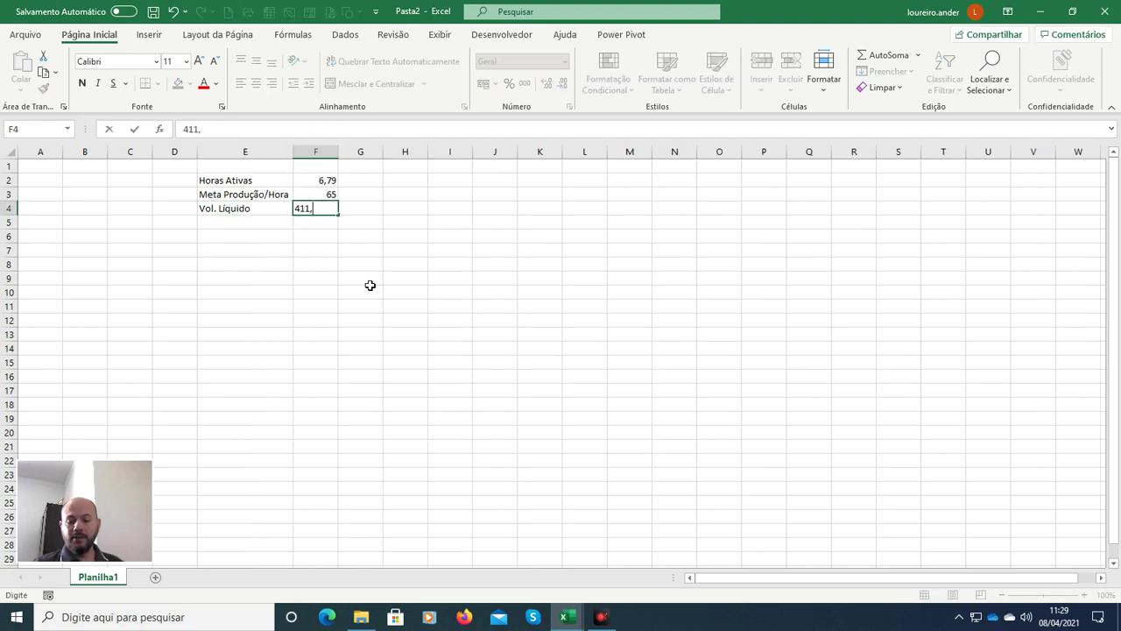
{"action": "key", "text": "Escape"}
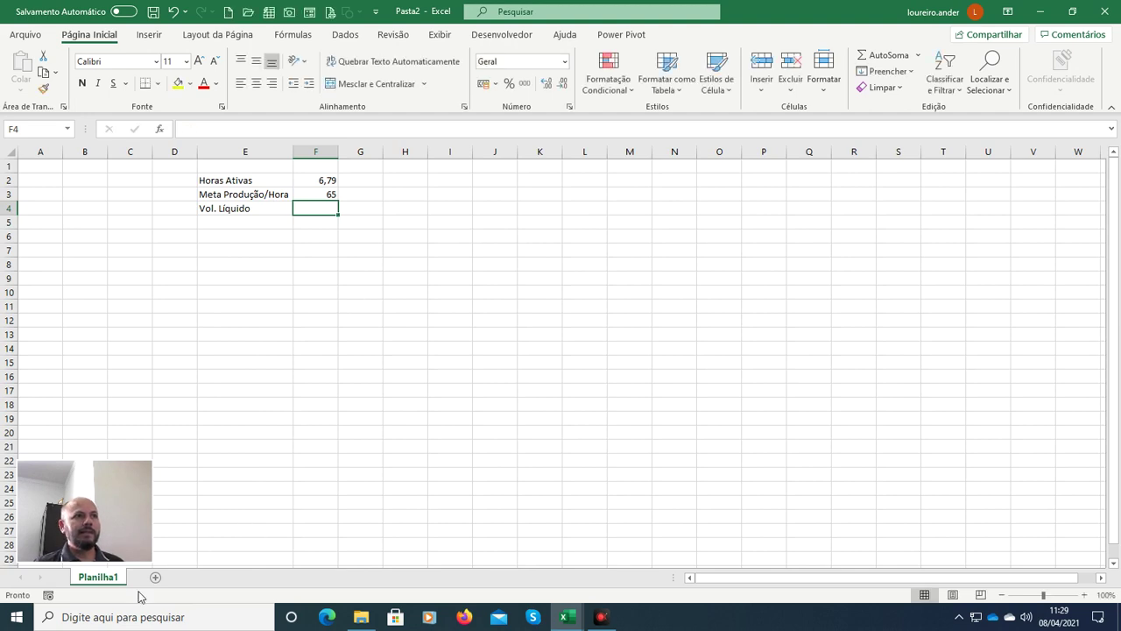
Step: Switch back to the Projeto Dashboard workbook and look up the first row's exact Vol. Líquido value
{"action": "left_click", "coordinate": [1045, 8]}
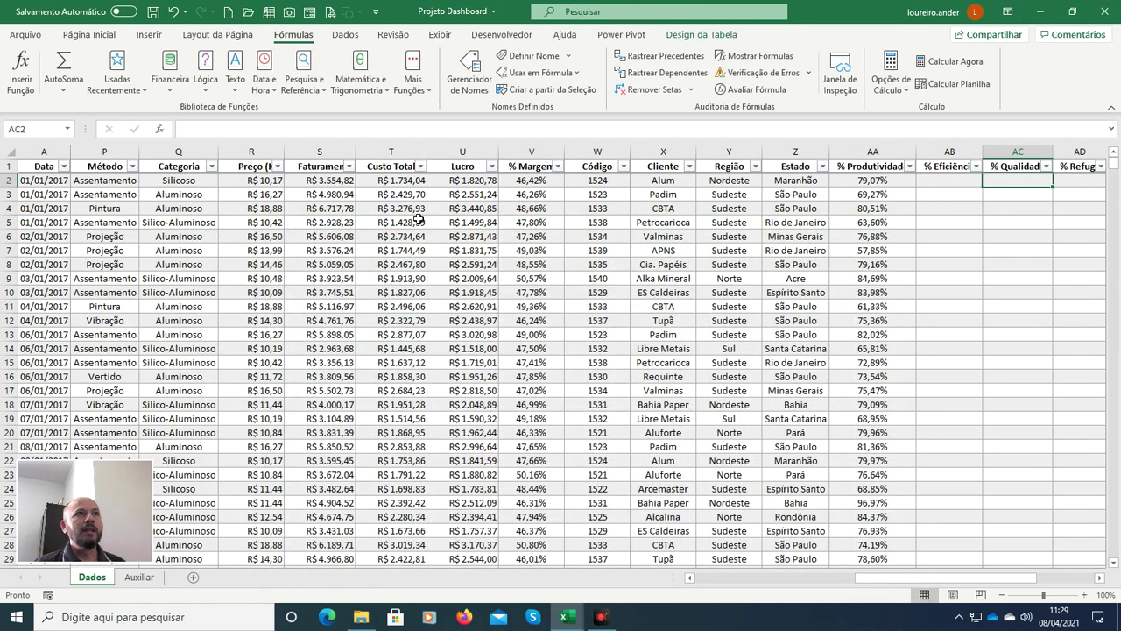
{"action": "key", "text": "Home"}
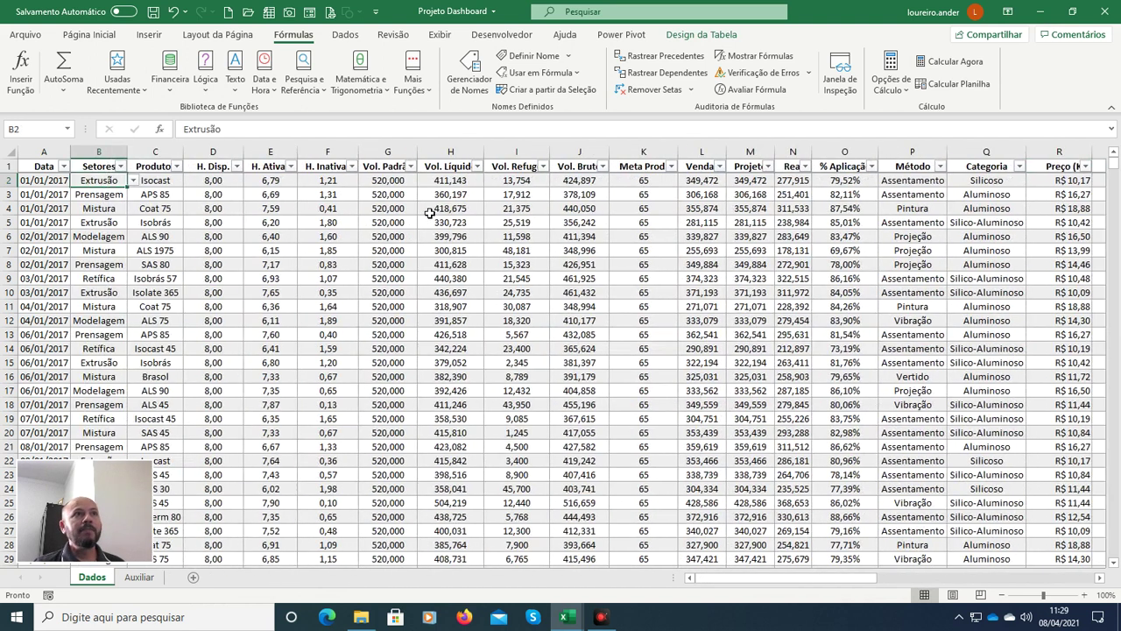
{"action": "key", "text": "Right"}
{"action": "key", "text": "Right"}
{"action": "key", "text": "Right"}
{"action": "key", "text": "Right"}
{"action": "key", "text": "Right"}
{"action": "key", "text": "Right"}
{"action": "key", "text": "Right"}
{"action": "key", "text": "Right"}
{"action": "key", "text": "Left"}
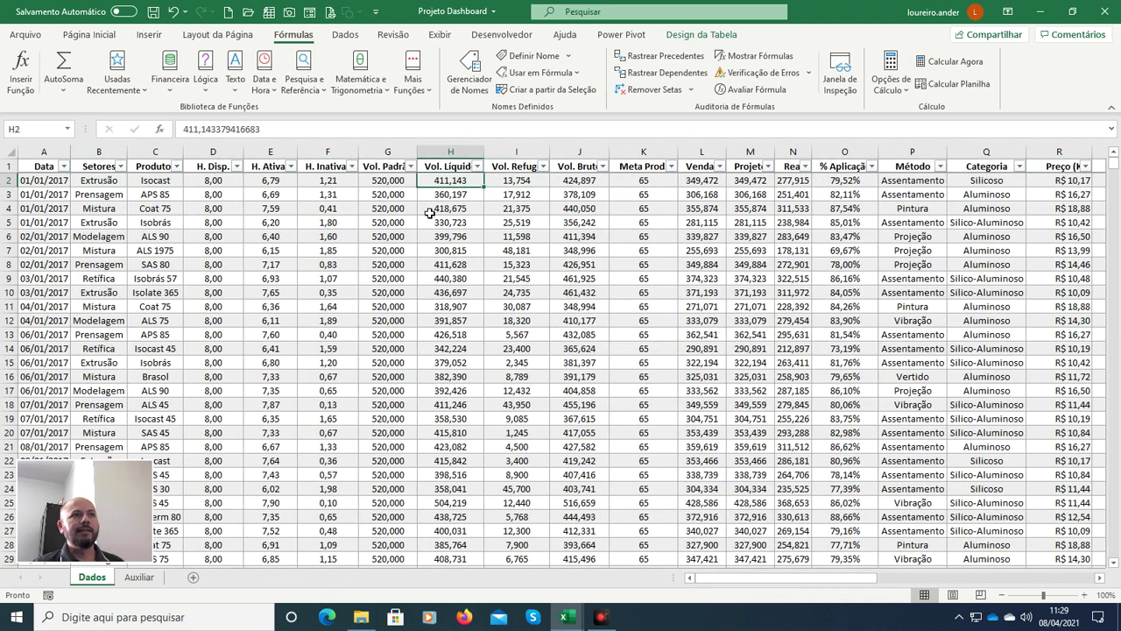
Step: Return to the Pasta2 workbook and enter 411,143 in F4 as the Vol. Líquido value
{"action": "left_click", "coordinate": [1046, 12]}
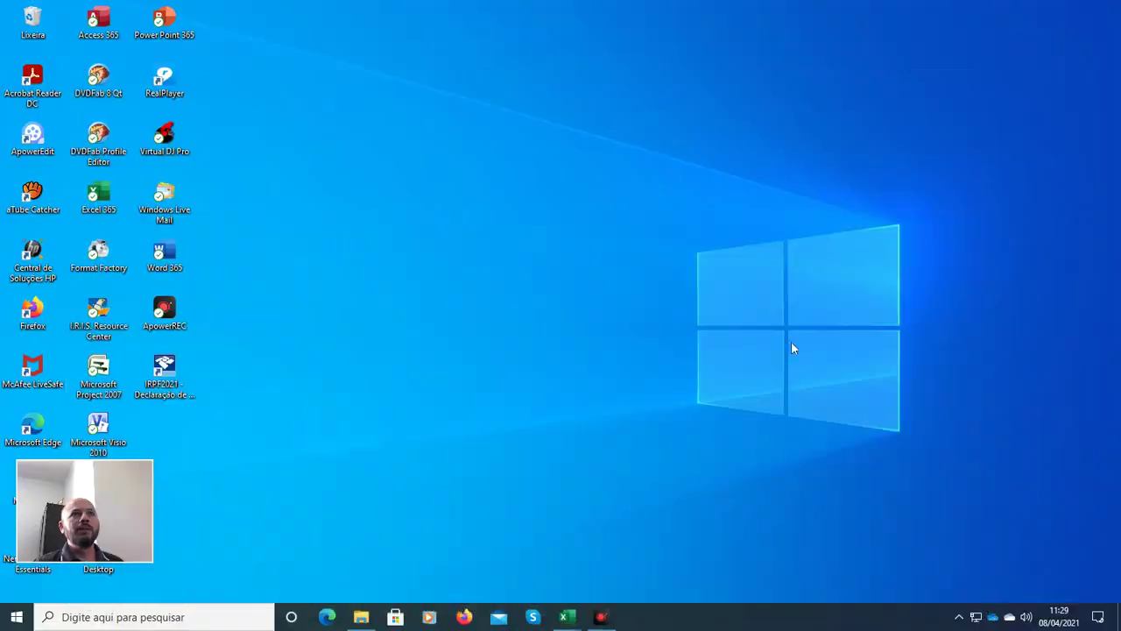
{"action": "mouse_move", "coordinate": [568, 617]}
{"action": "left_click", "coordinate": [591, 580]}
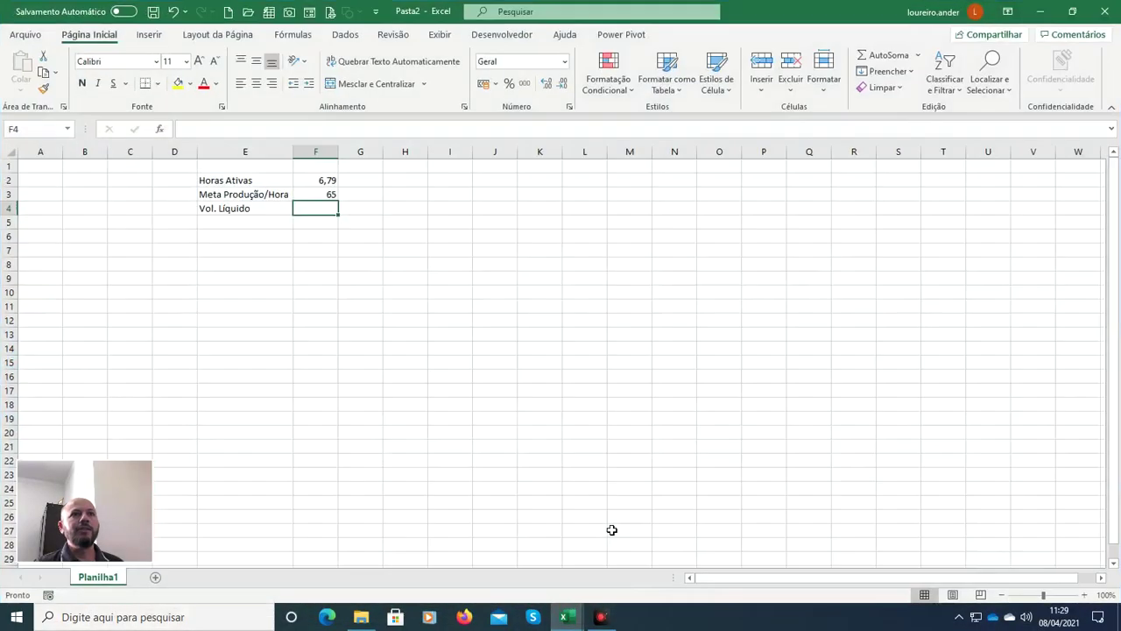
{"action": "type", "text": "411,143"}
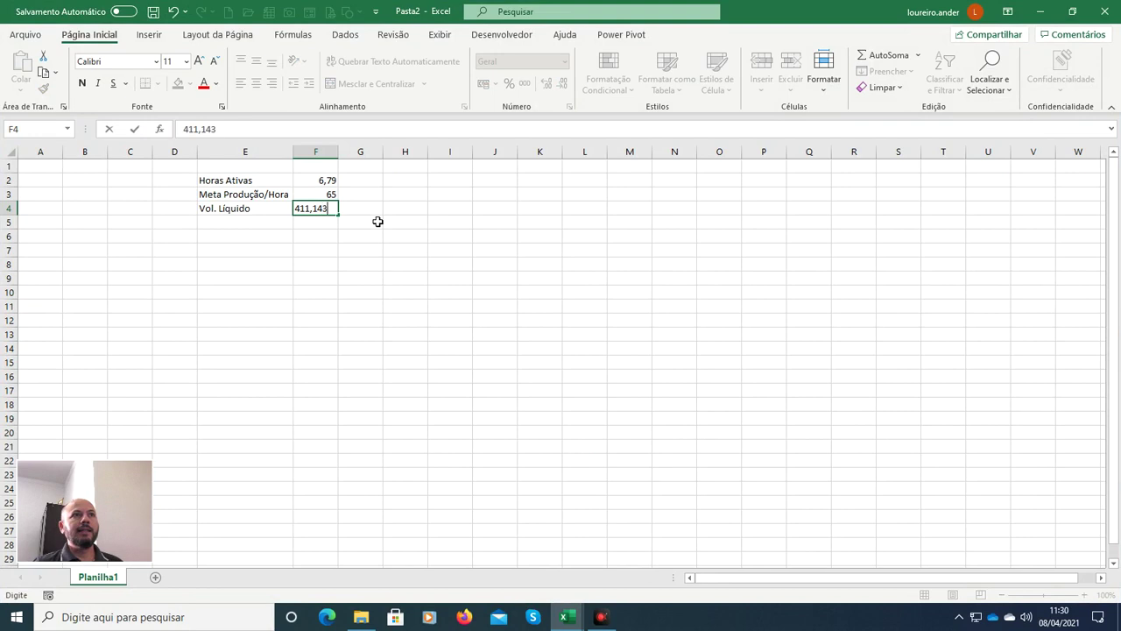
{"action": "key", "text": "Return"}
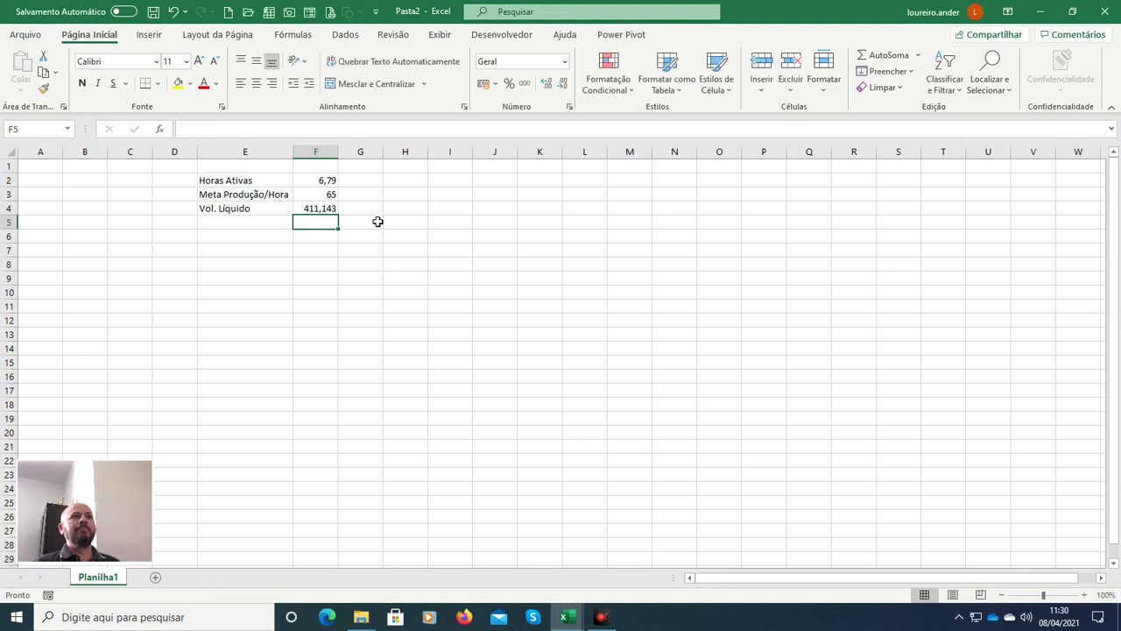
{"action": "key", "text": "Up"}
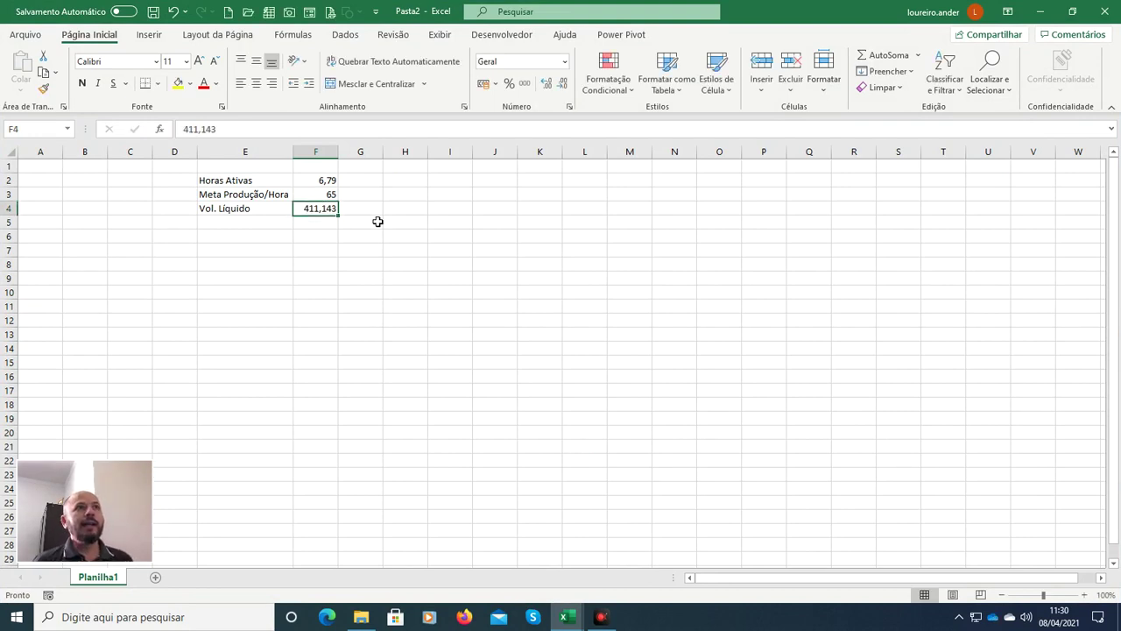
{"action": "key", "text": "Up"}
{"action": "key", "text": "Up"}
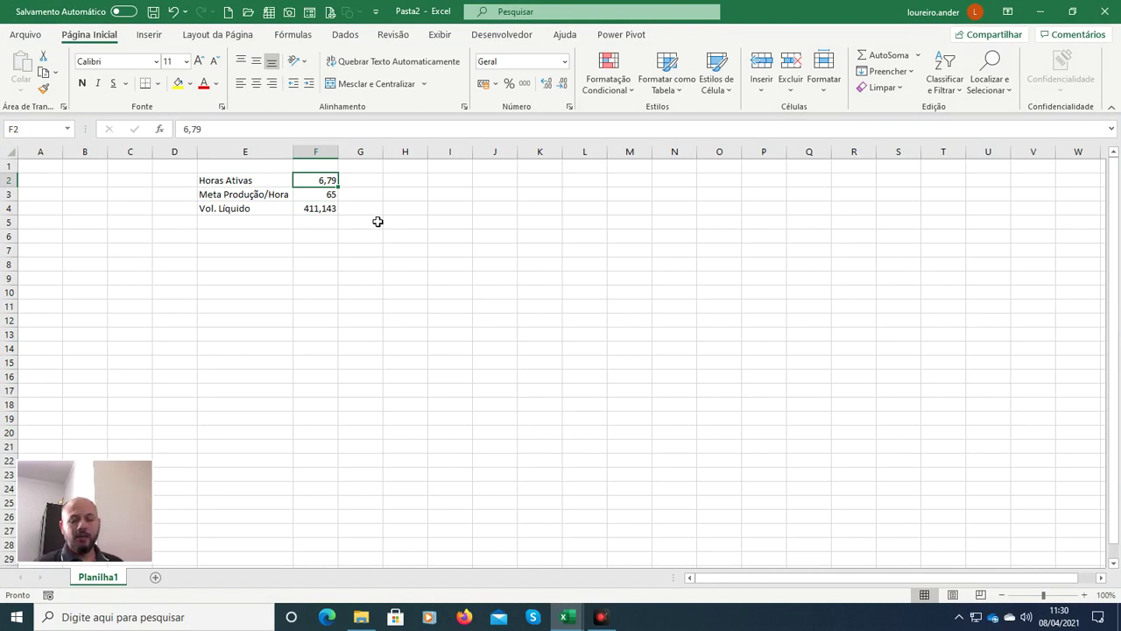
Step: Enter the label Vol. Prod. HA in cell E5, below Vol. Líquido
{"action": "key", "text": "Down"}
{"action": "key", "text": "Down"}
{"action": "key", "text": "Down"}
{"action": "key", "text": "Left"}
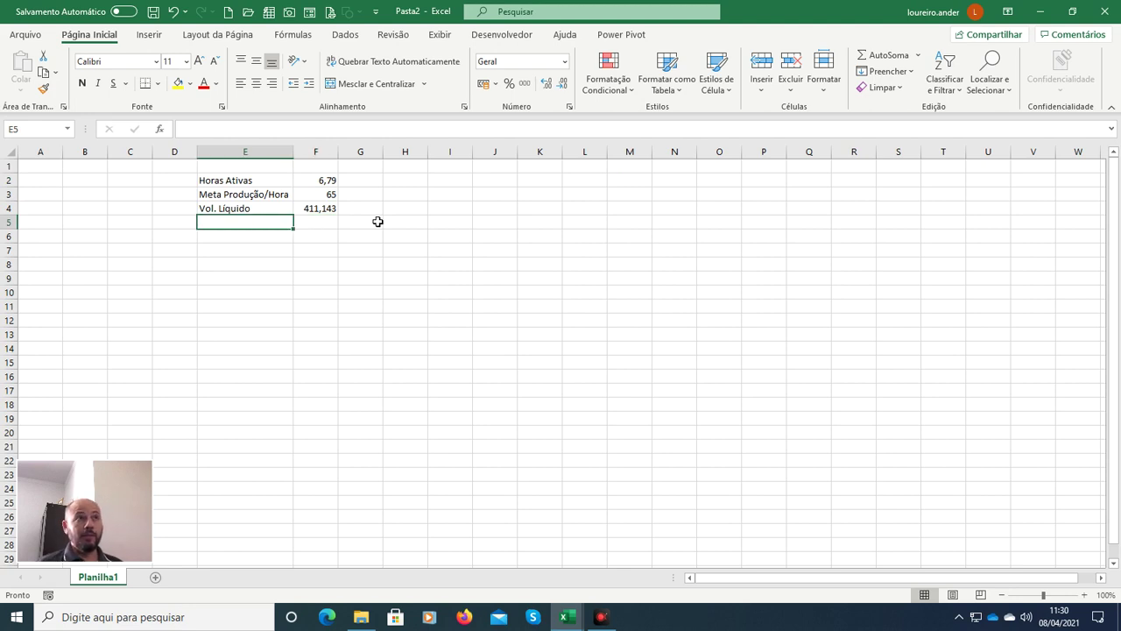
{"action": "type", "text": "Vol. "}
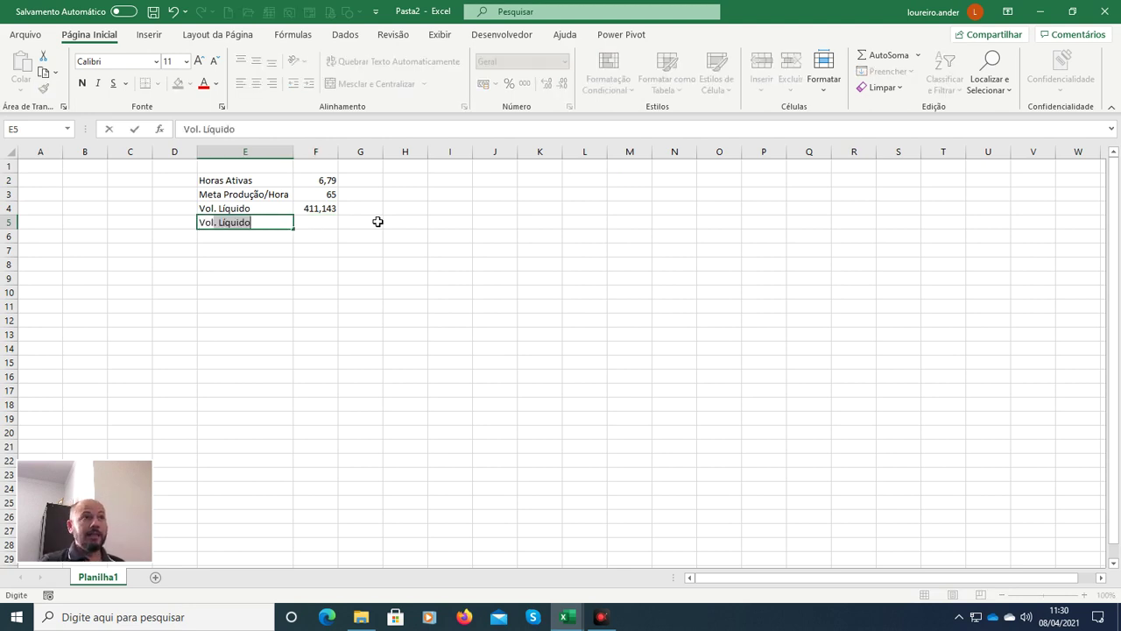
{"action": "type", "text": ". "}
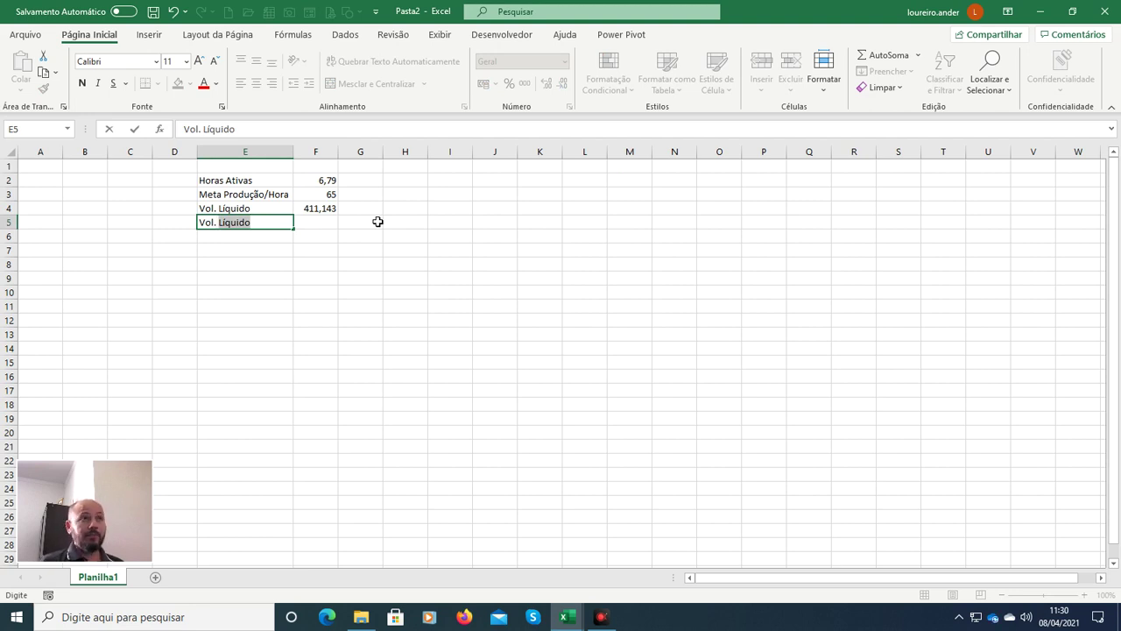
{"action": "type", "text": "Prod"}
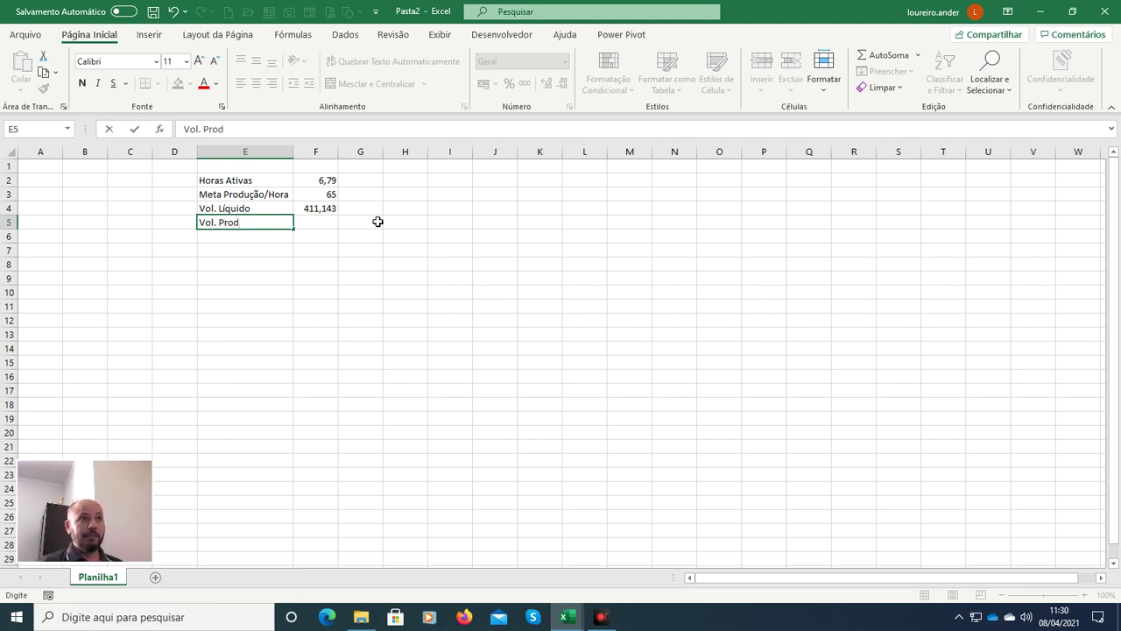
{"action": "type", "text": ". HÁ"}
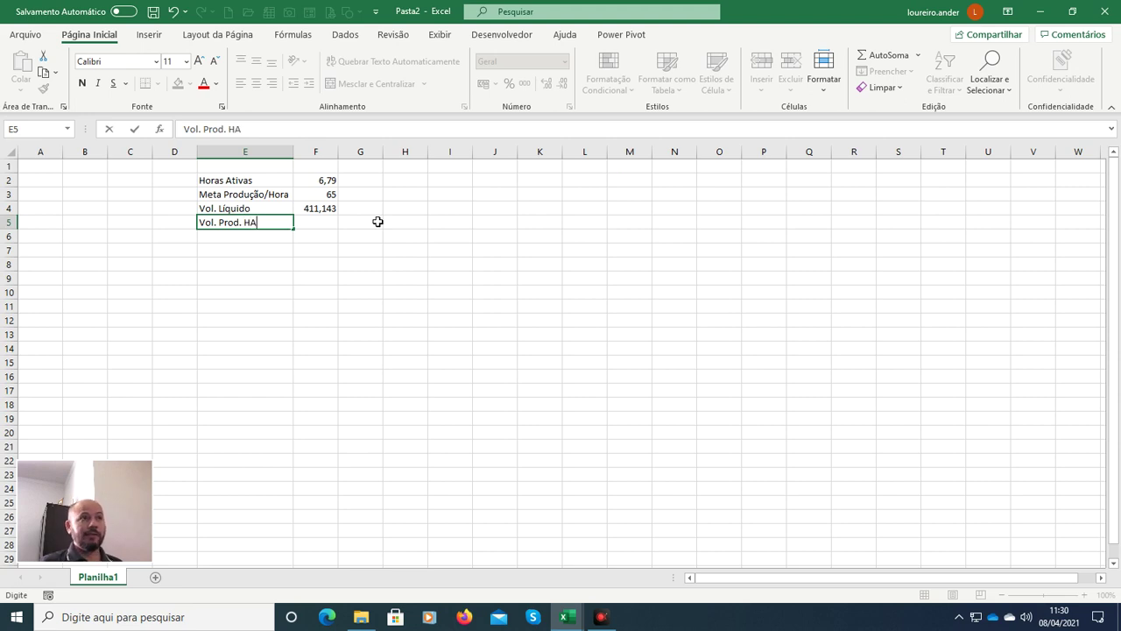
{"action": "key", "text": "Return"}
Step: Correct the label in E5 to read Vol. Prod. H.A
{"action": "key", "text": "Up"}
{"action": "key", "text": "F2"}
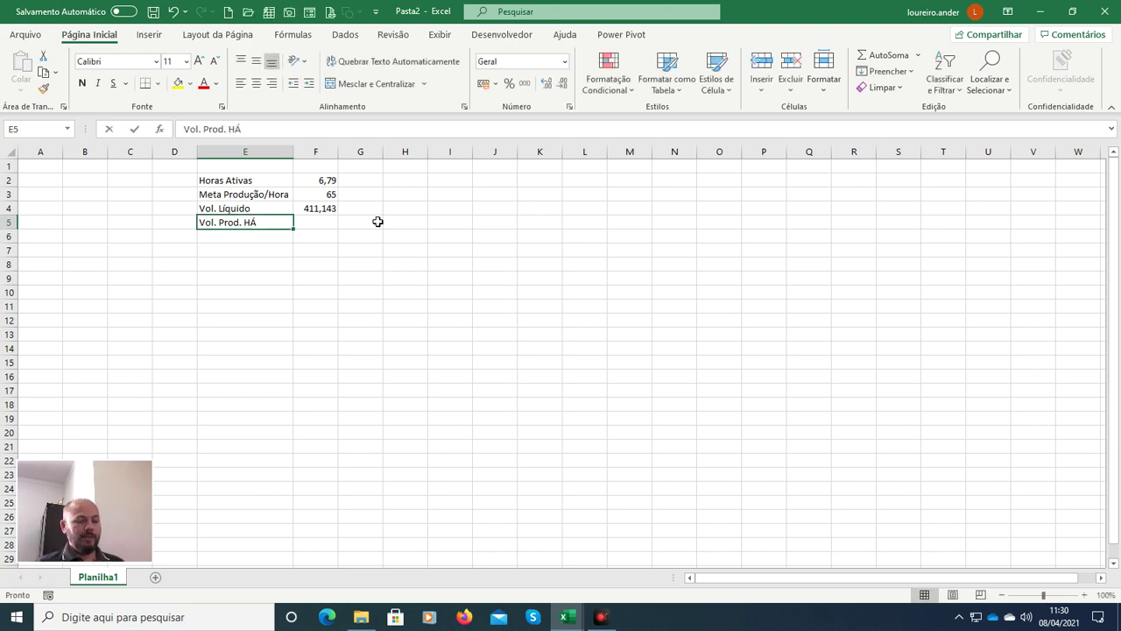
{"action": "key", "text": "BackSpace"}
{"action": "type", "text": ".A"}
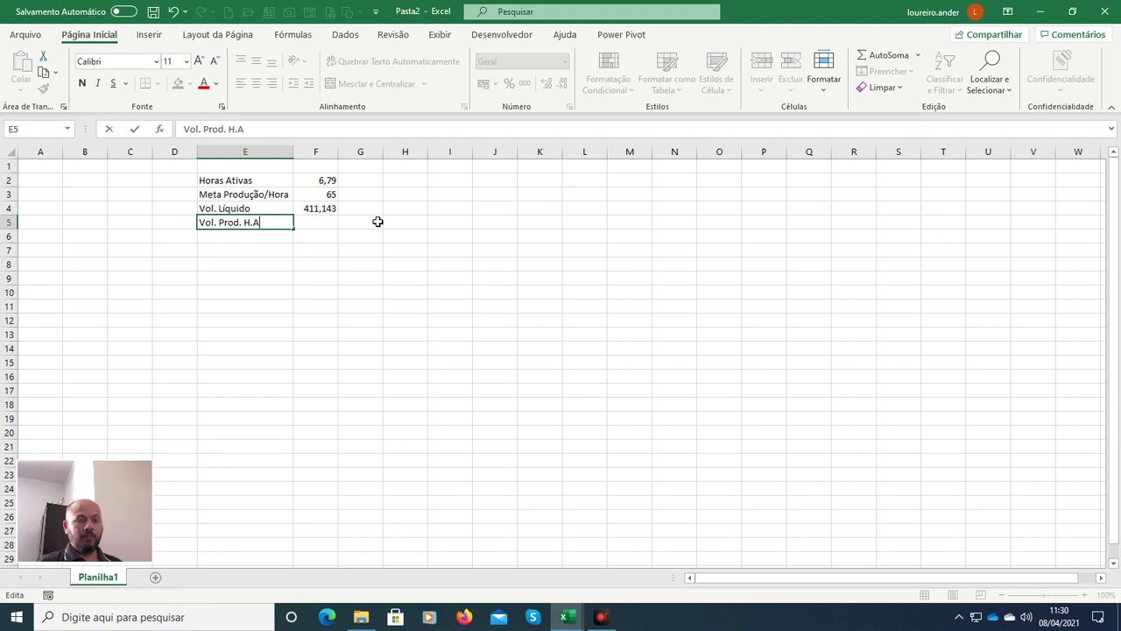
{"action": "key", "text": "Return"}
Step: Calculate Vol. Prod. H.A in F5 by multiplying Horas Ativas by Meta Produção/Hora with =F2*F3
{"action": "key", "text": "Up"}
{"action": "key", "text": "Right"}
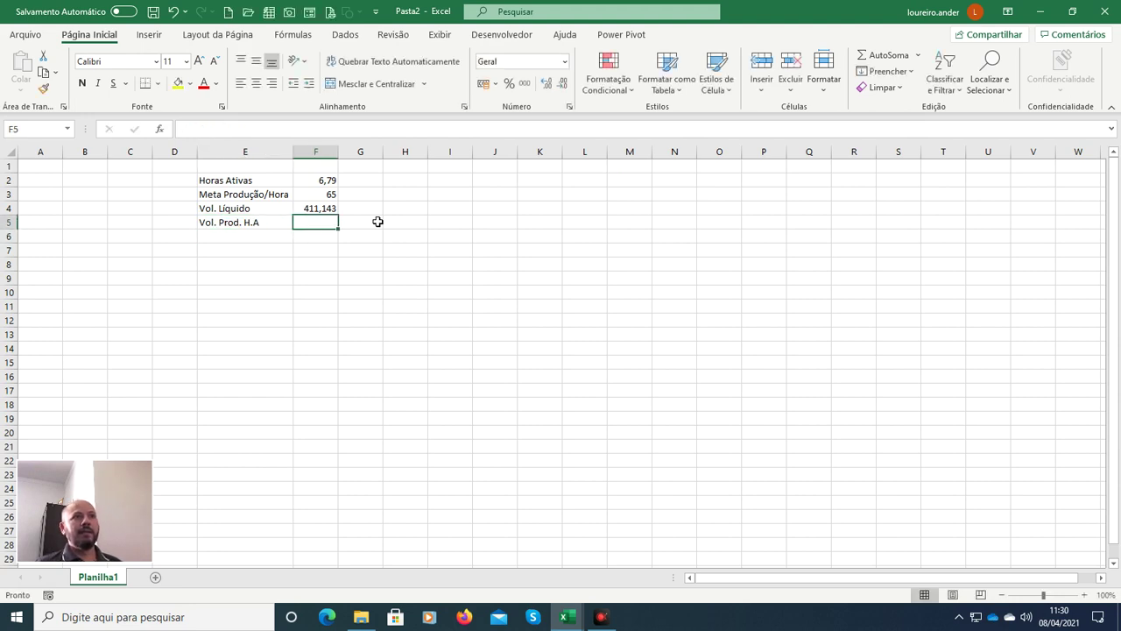
{"action": "type", "text": "="}
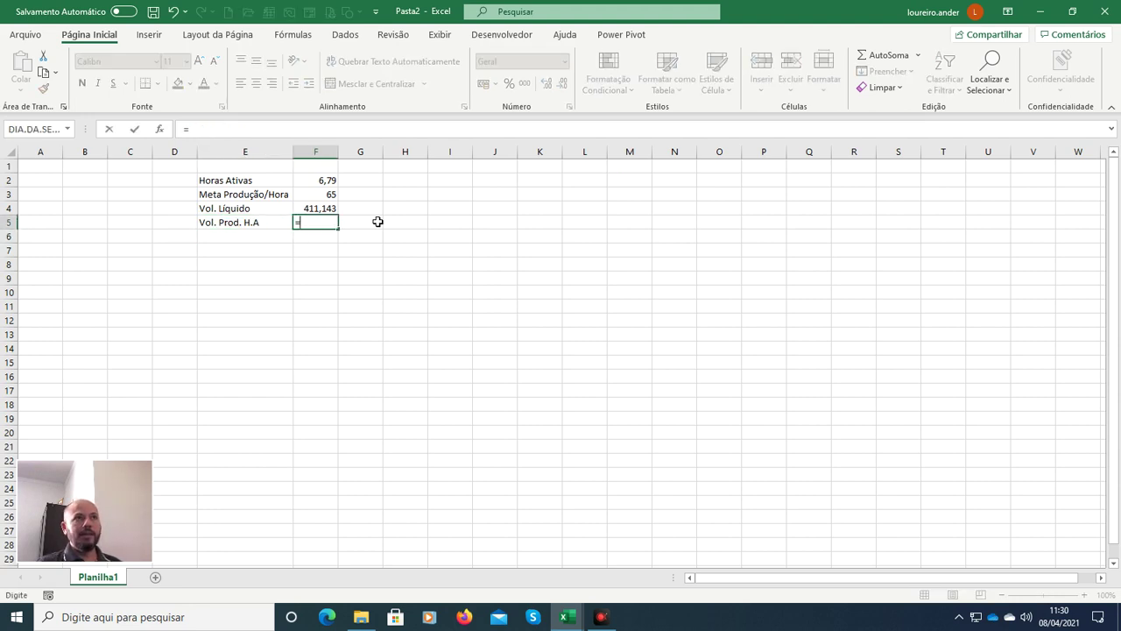
{"action": "key", "text": "Up"}
{"action": "key", "text": "Up"}
{"action": "key", "text": "Up"}
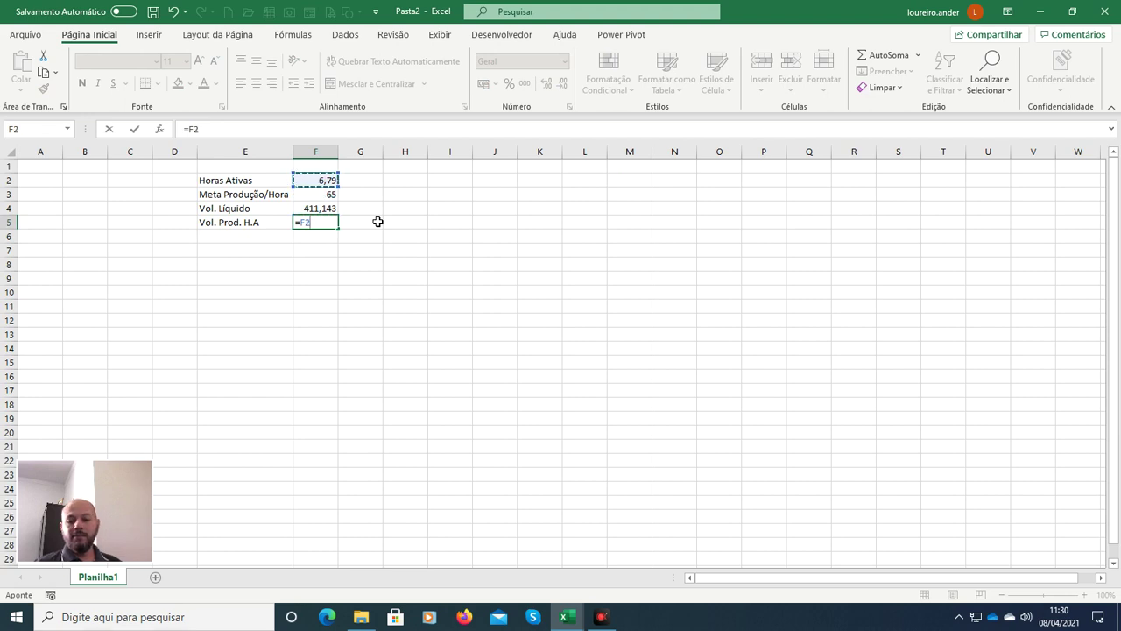
{"action": "type", "text": "*"}
{"action": "key", "text": "Down"}
{"action": "key", "text": "Up"}
{"action": "key", "text": "Up"}
{"action": "key", "text": "Up"}
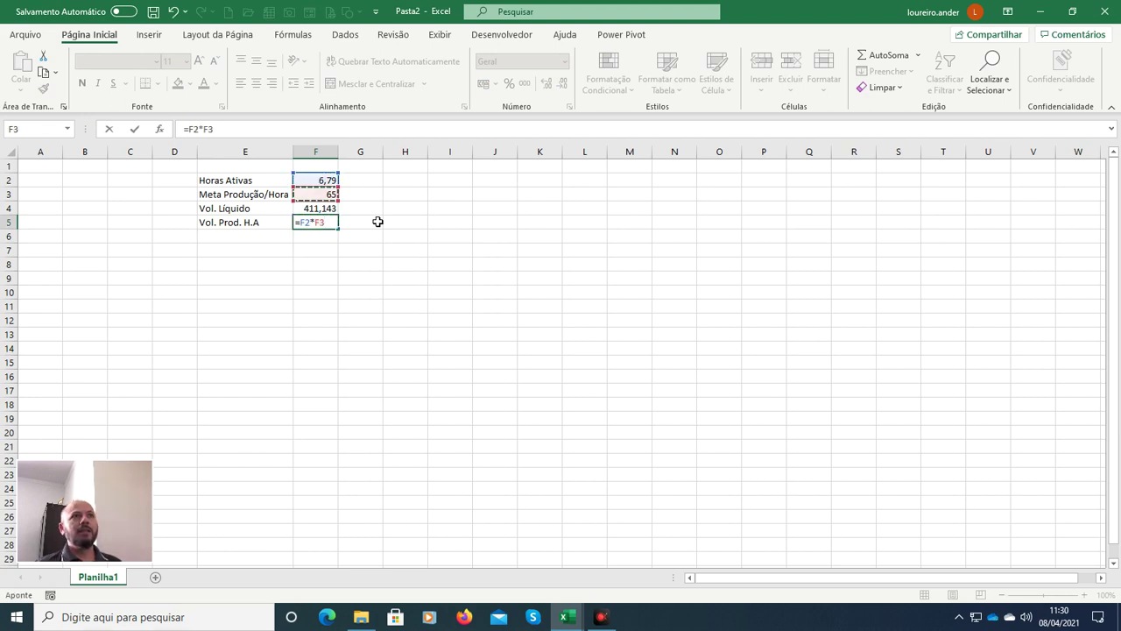
{"action": "key", "text": "Return"}
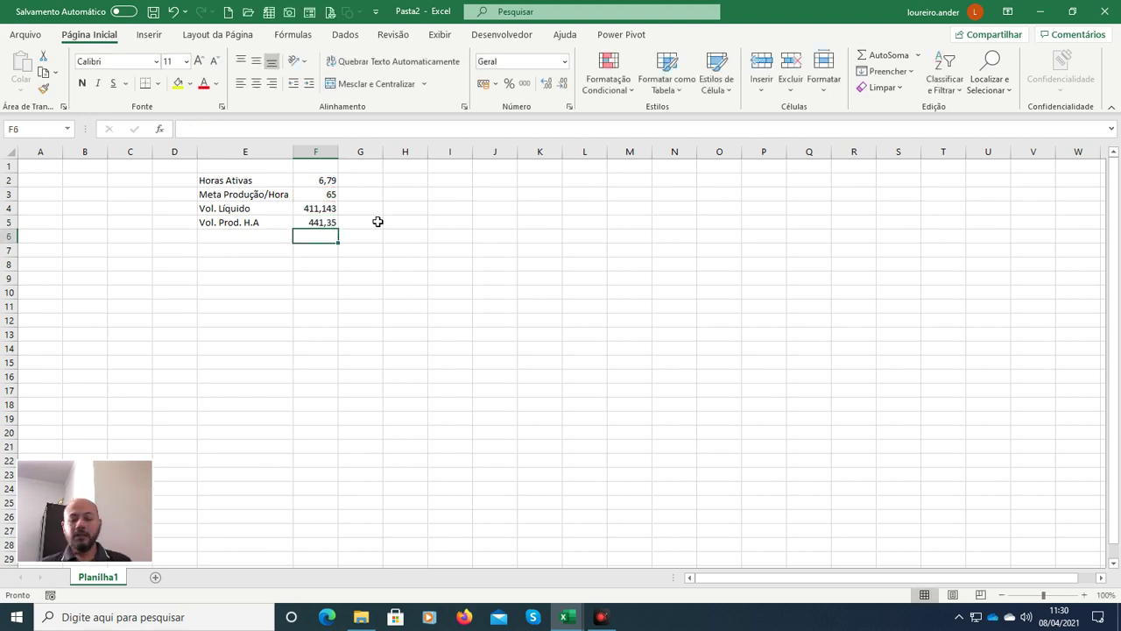
Step: Show the Vol. Prod. H.A result in F5 with three decimal places
{"action": "key", "text": "Up"}
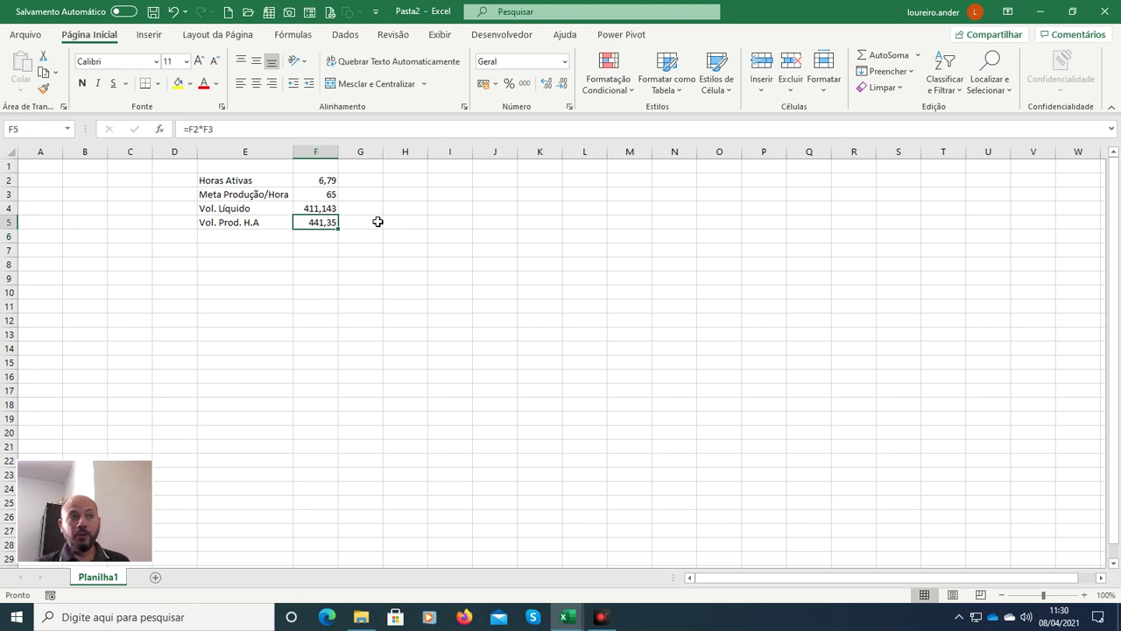
{"action": "left_click", "coordinate": [545, 85]}
{"action": "left_click", "coordinate": [516, 280]}
{"action": "left_click", "coordinate": [311, 238]}
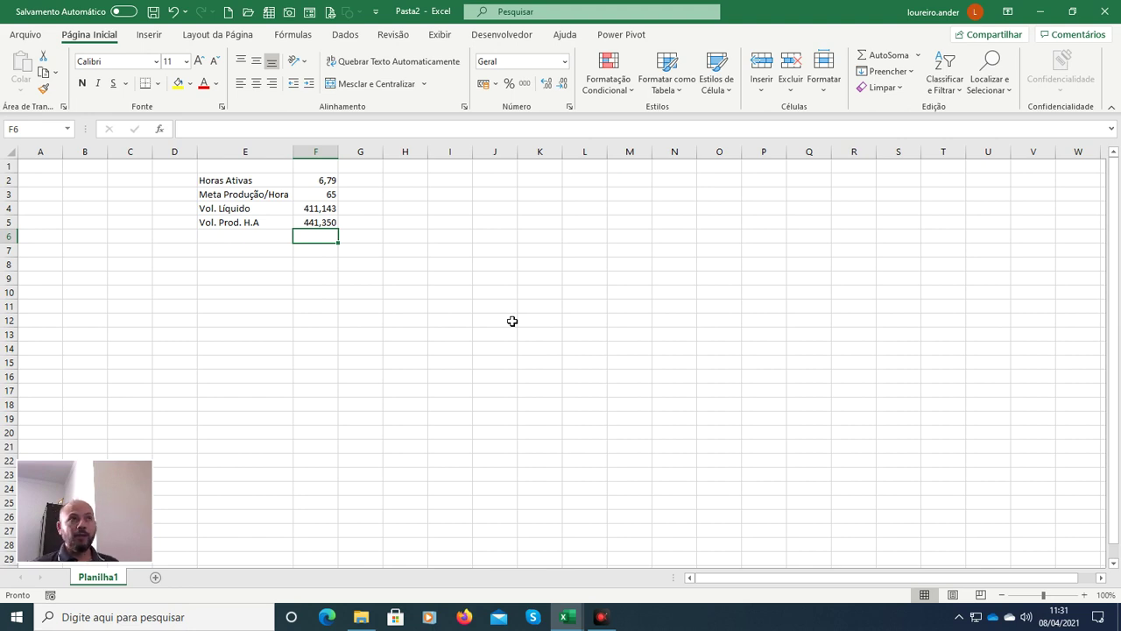
Step: Compare the Vol. Líquido value in F4 with the Vol. Prod. H.A value in F5
{"action": "key", "text": "Left"}
{"action": "key", "text": "Up"}
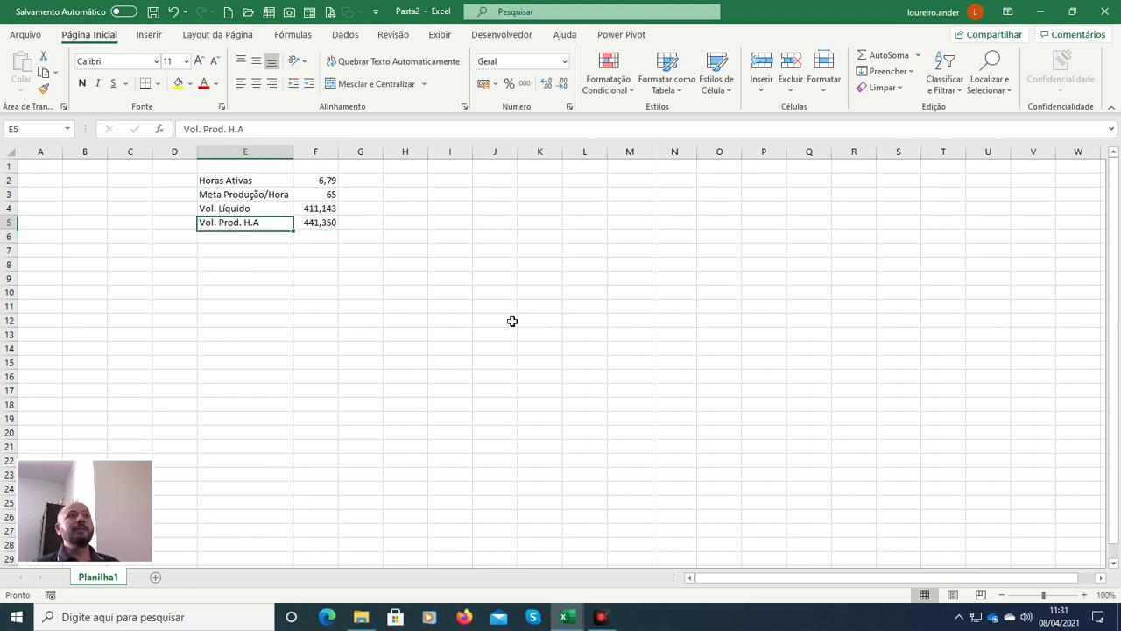
{"action": "key", "text": "Up"}
{"action": "key", "text": "Right"}
{"action": "key", "text": "Down"}
{"action": "key", "text": "Down"}
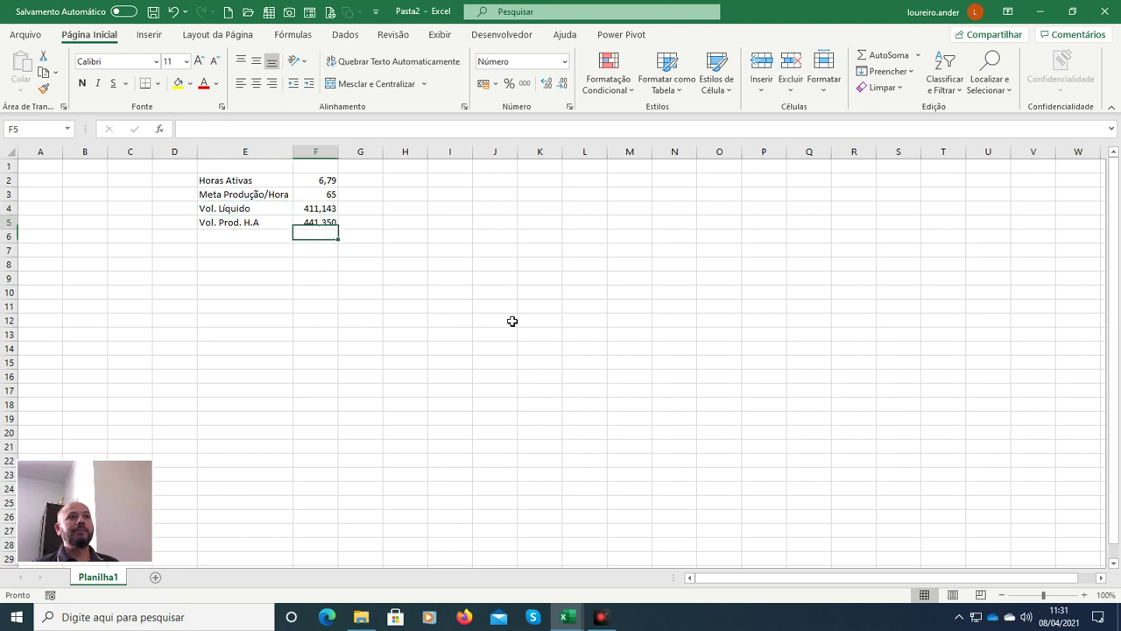
{"action": "key", "text": "Up"}
{"action": "key", "text": "Up"}
{"action": "key", "text": "Down"}
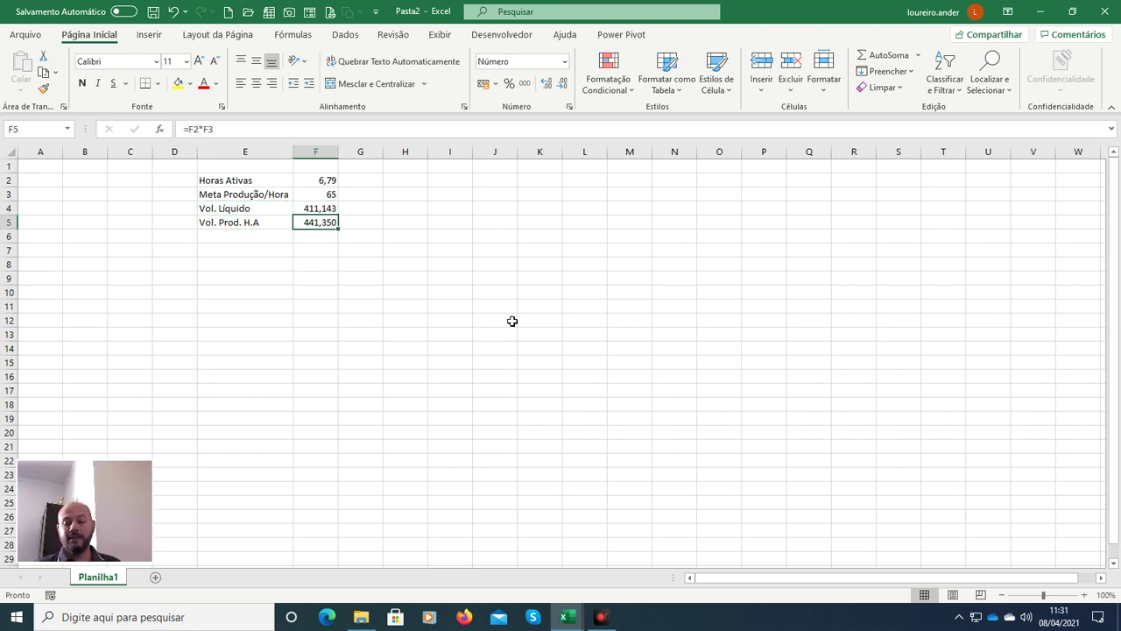
Step: Enter the label Eficiência in cell E6
{"action": "key", "text": "Down"}
{"action": "key", "text": "Left"}
{"action": "type", "text": "Ef"}
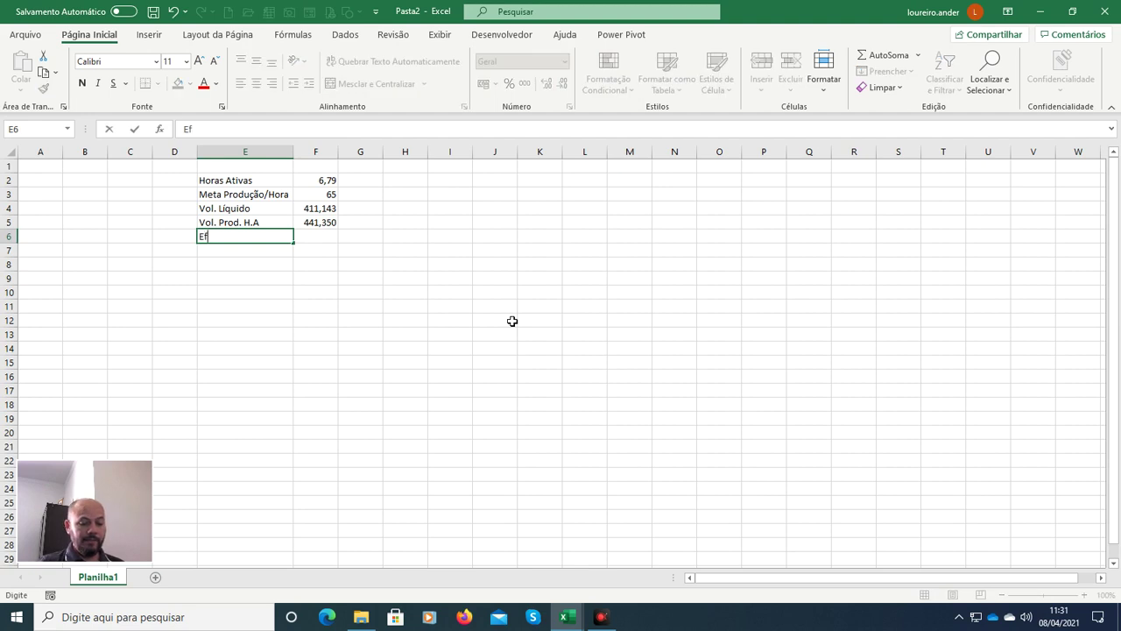
{"action": "type", "text": "iciência"}
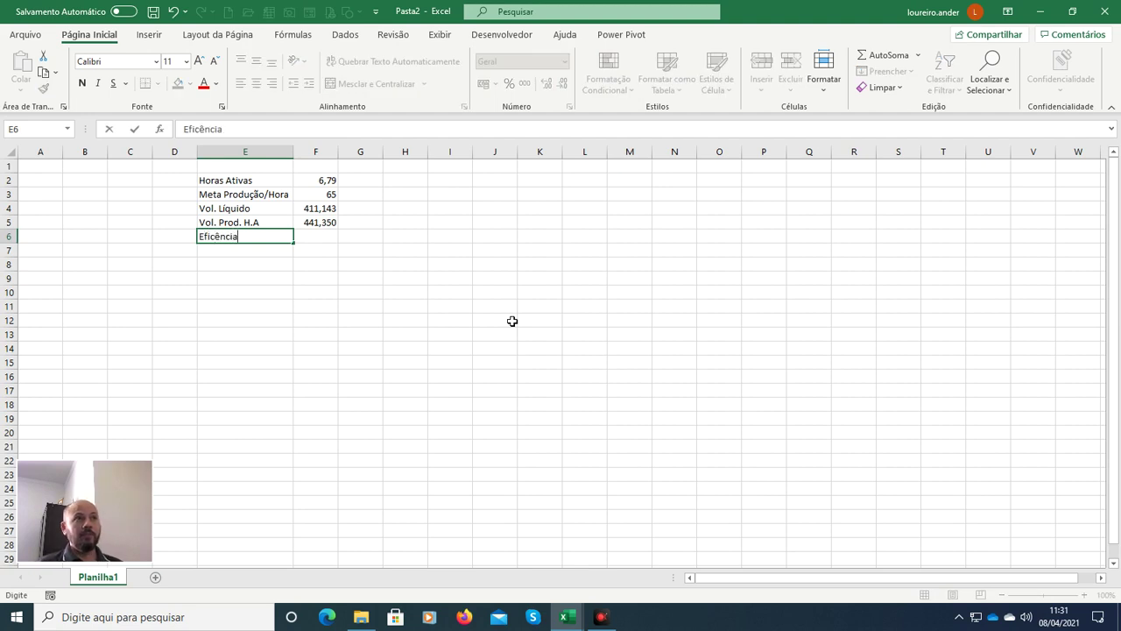
{"action": "key", "text": "BackSpace"}
{"action": "key", "text": "BackSpace"}
{"action": "key", "text": "BackSpace"}
{"action": "key", "text": "BackSpace"}
{"action": "key", "text": "BackSpace"}
{"action": "key", "text": "BackSpace"}
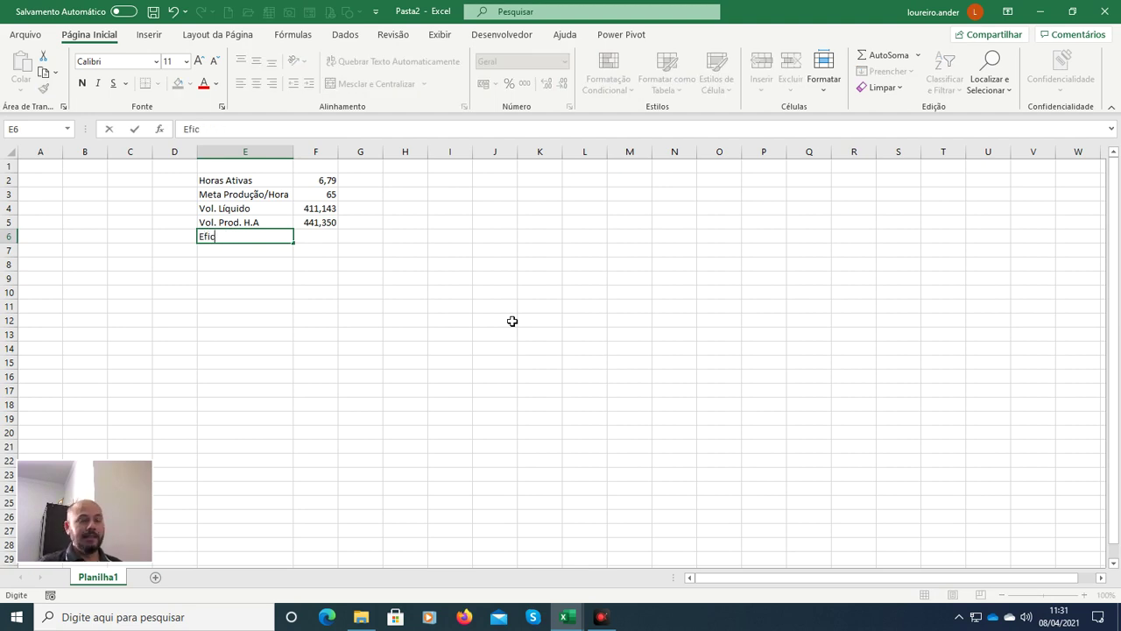
{"action": "type", "text": "iência"}
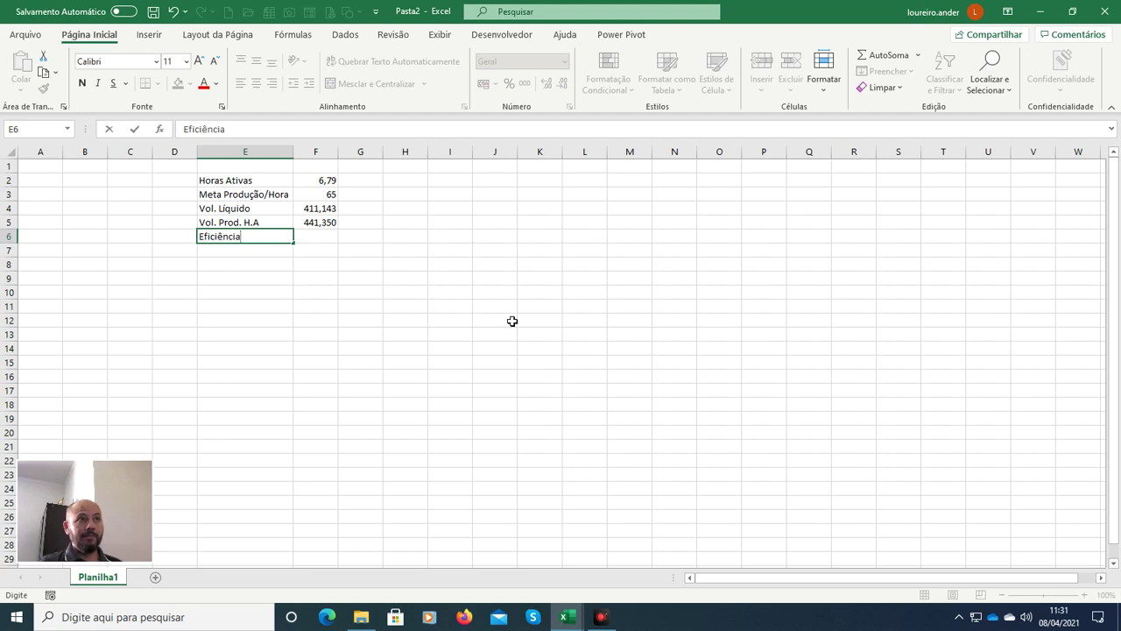
Step: Calculate Eficiência in F6 by dividing Vol. Líquido by Vol. Prod. H.A with =F4/F5
{"action": "key", "text": "Right"}
{"action": "type", "text": "="}
{"action": "key", "text": "Up"}
{"action": "key", "text": "Up"}
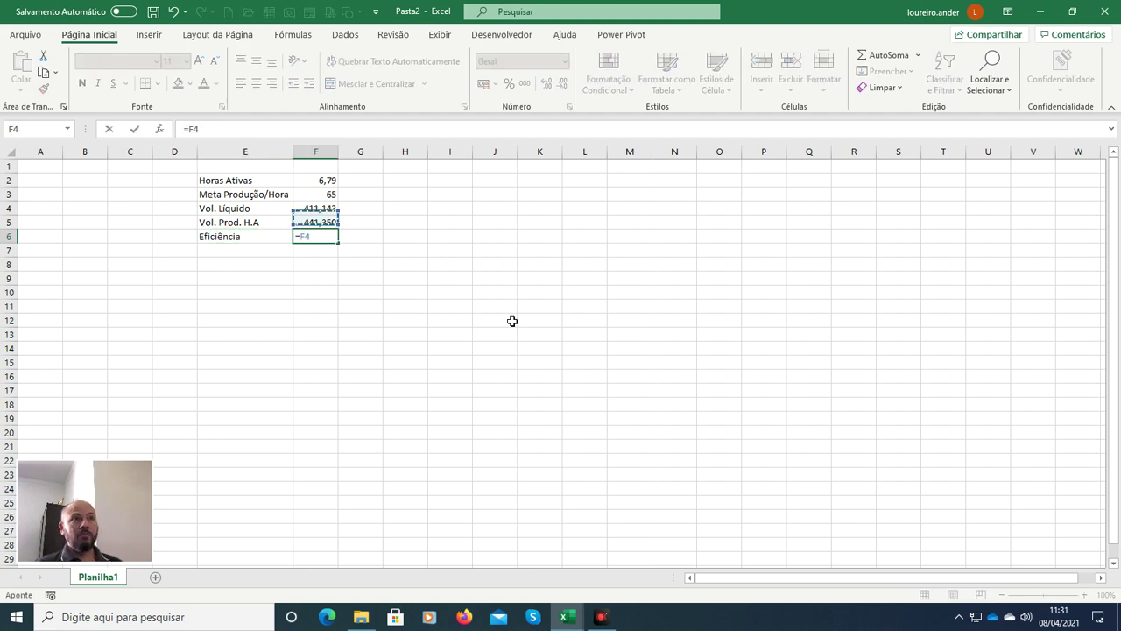
{"action": "type", "text": "/"}
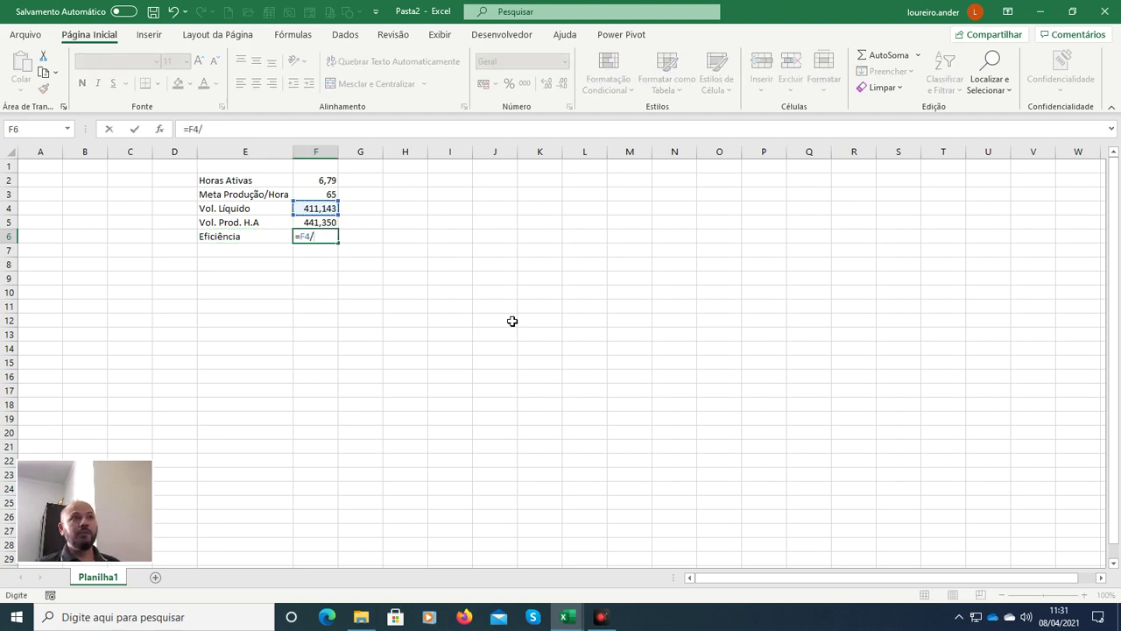
{"action": "key", "text": "Down"}
{"action": "key", "text": "Up"}
{"action": "key", "text": "Up"}
{"action": "key", "text": "Return"}
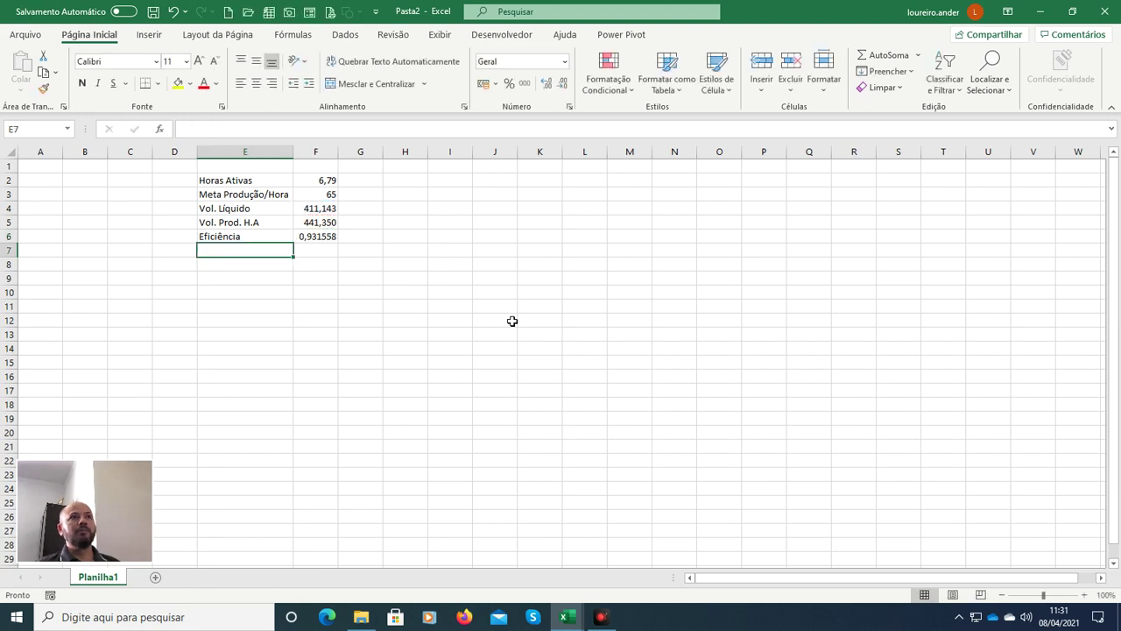
Step: Format the Eficiência result in F6 as a percentage with two decimal places
{"action": "key", "text": "Up"}
{"action": "key", "text": "Right"}
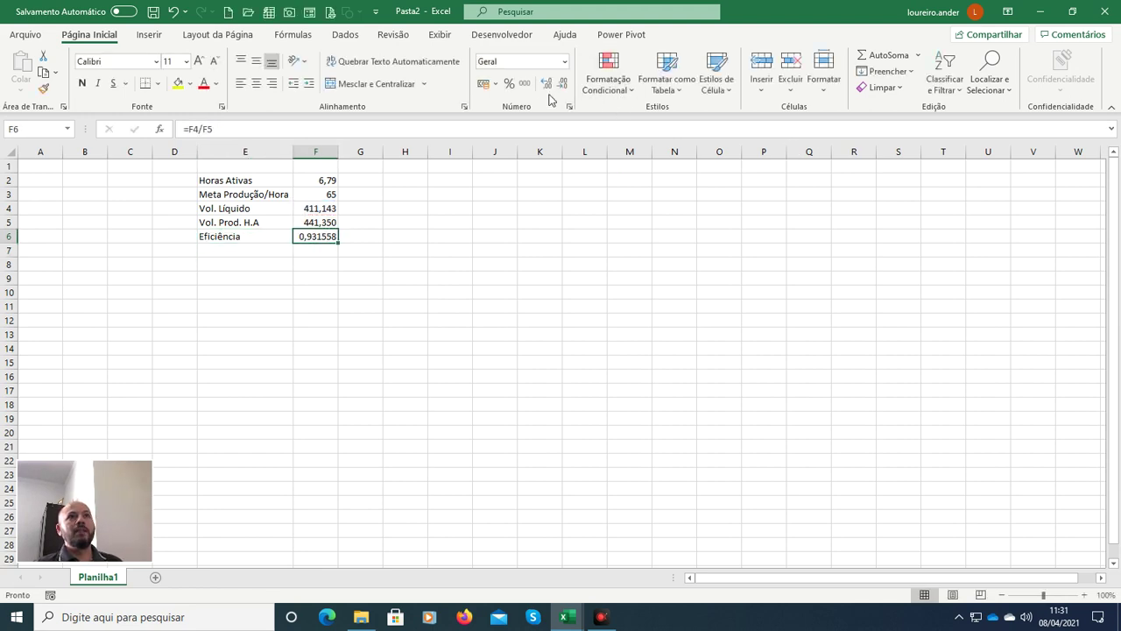
{"action": "left_click", "coordinate": [509, 83]}
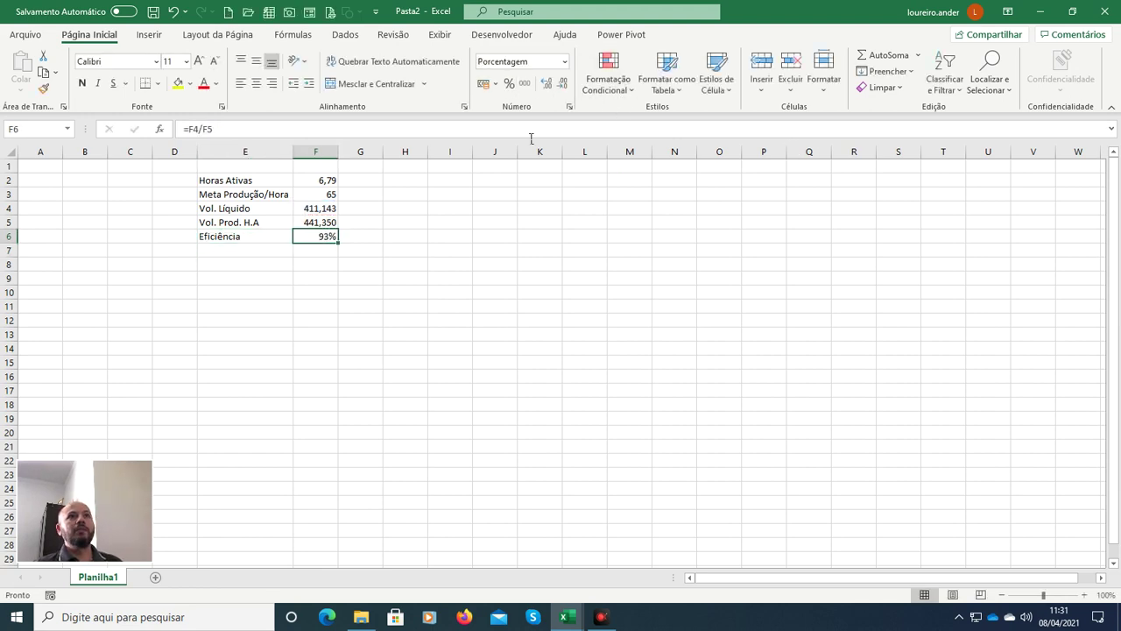
{"action": "left_click", "coordinate": [547, 83]}
{"action": "left_click", "coordinate": [547, 83]}
{"action": "left_click", "coordinate": [433, 282]}
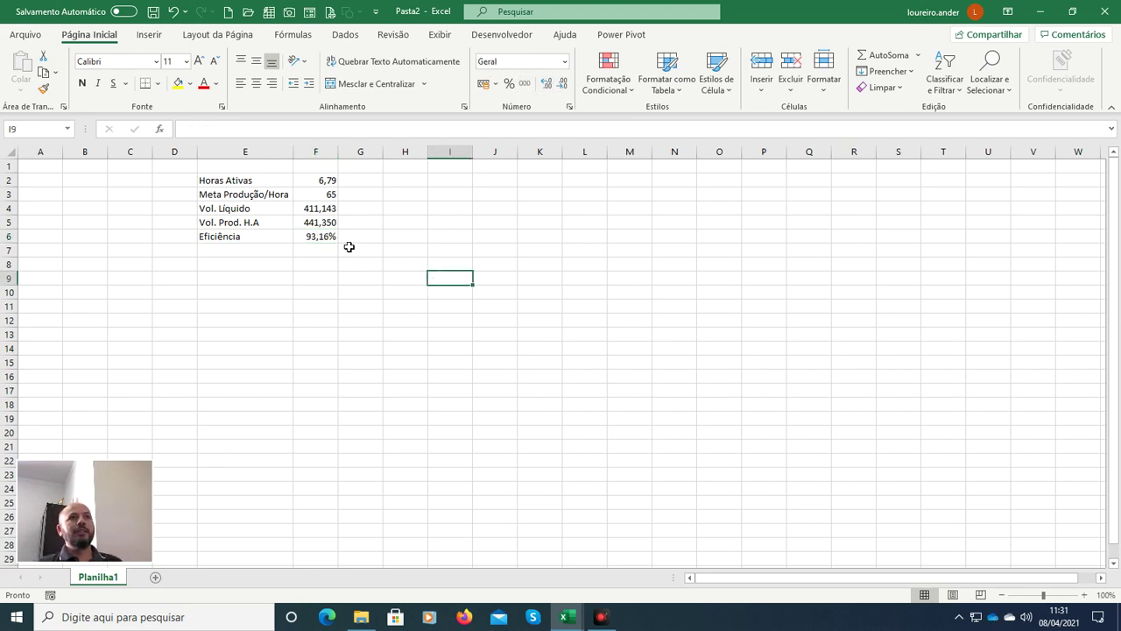
Step: Clear the Eficiência formula from F6 and reset the cell's number format to Geral
{"action": "left_click", "coordinate": [322, 238]}
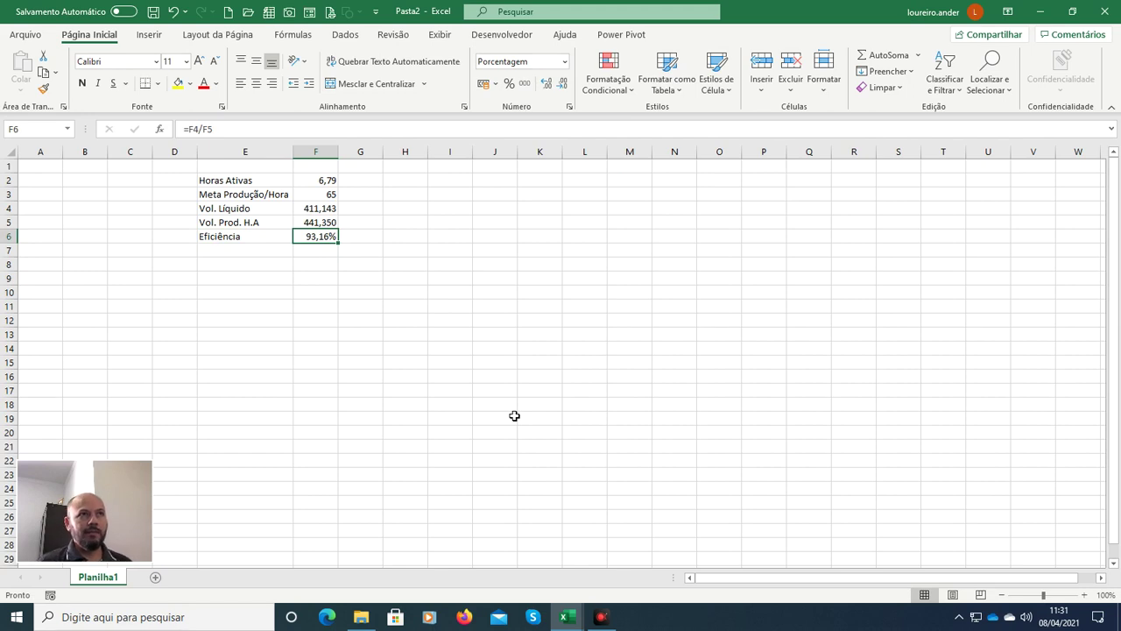
{"action": "key", "text": "Delete"}
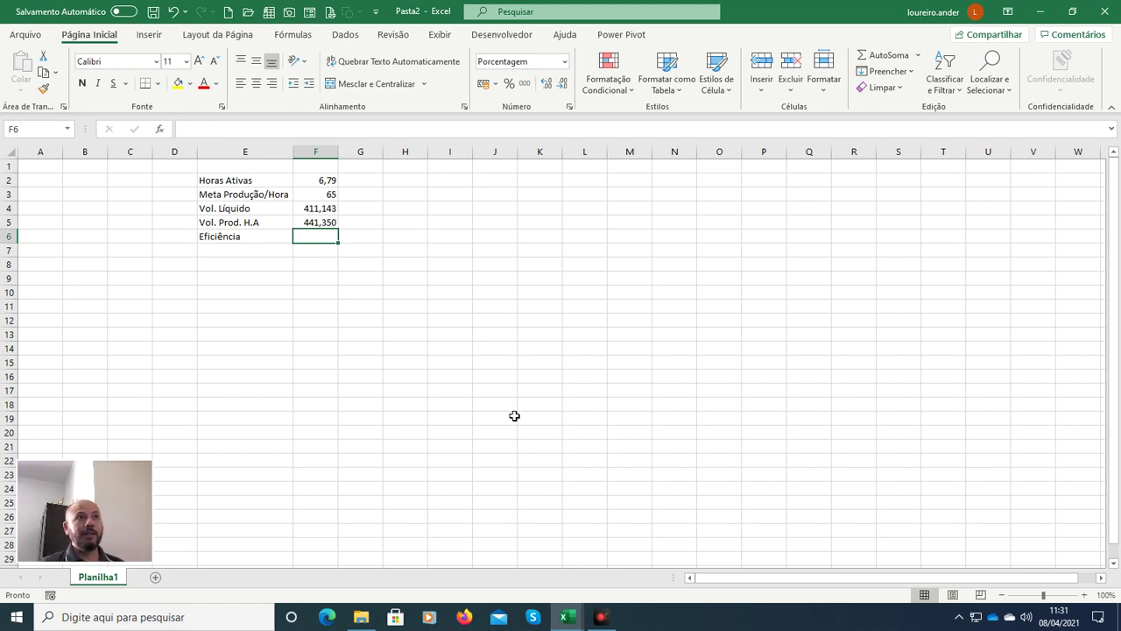
{"action": "left_click", "coordinate": [565, 61]}
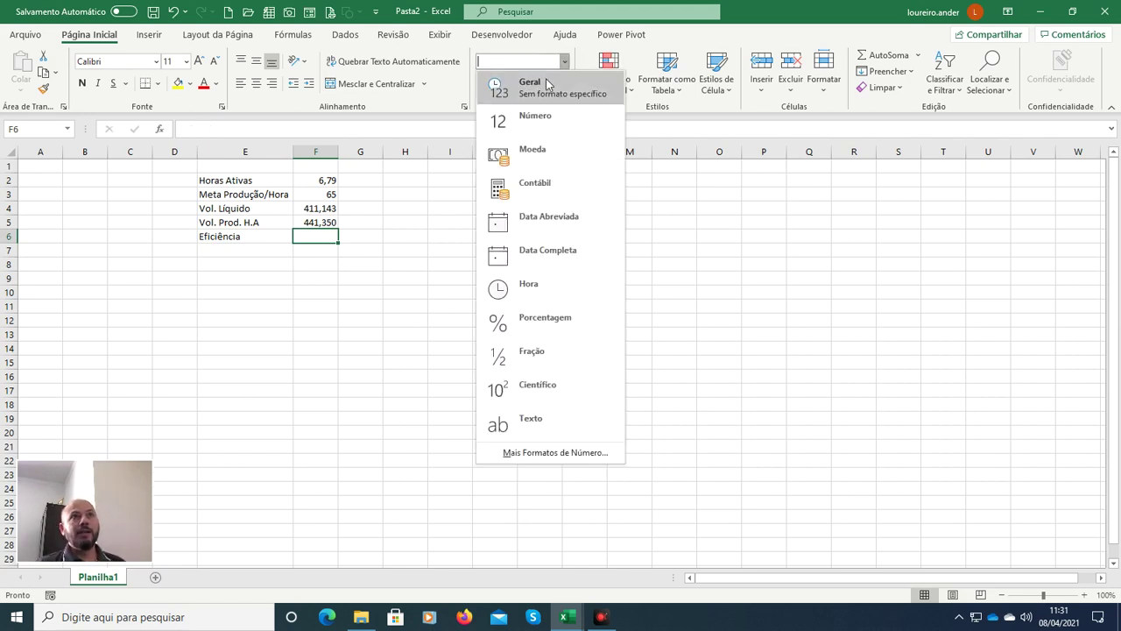
{"action": "left_click", "coordinate": [525, 84]}
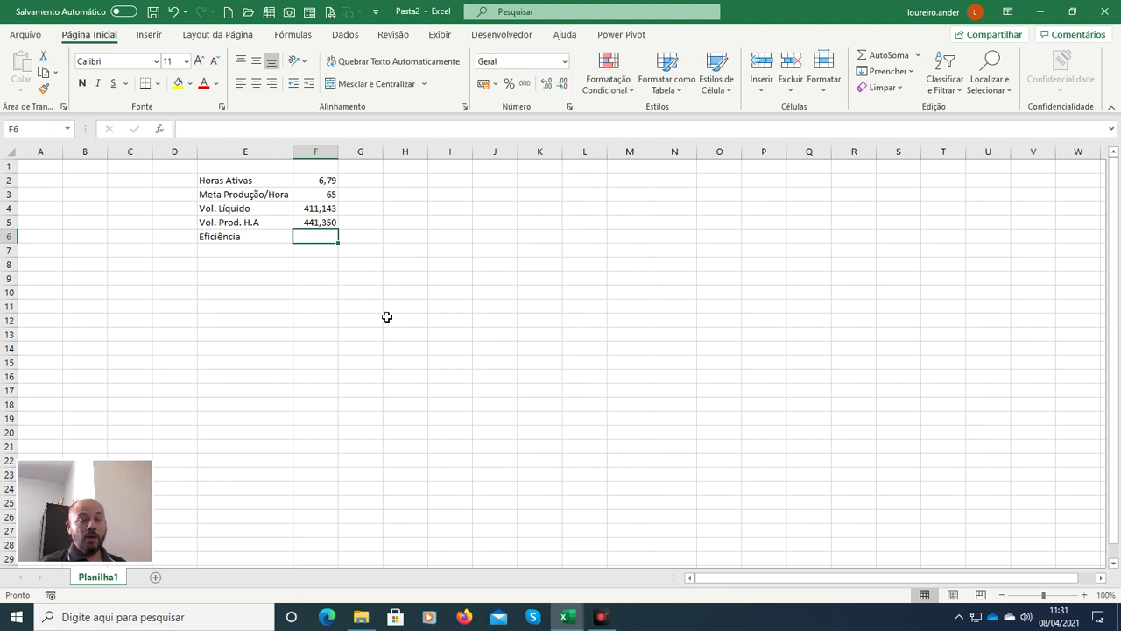
Step: Calculate Eficiência in F6 by dividing Vol. Líquido by Horas Ativas times Meta Produção/Hora with =(F4)/(F2*F3)
{"action": "type", "text": "="}
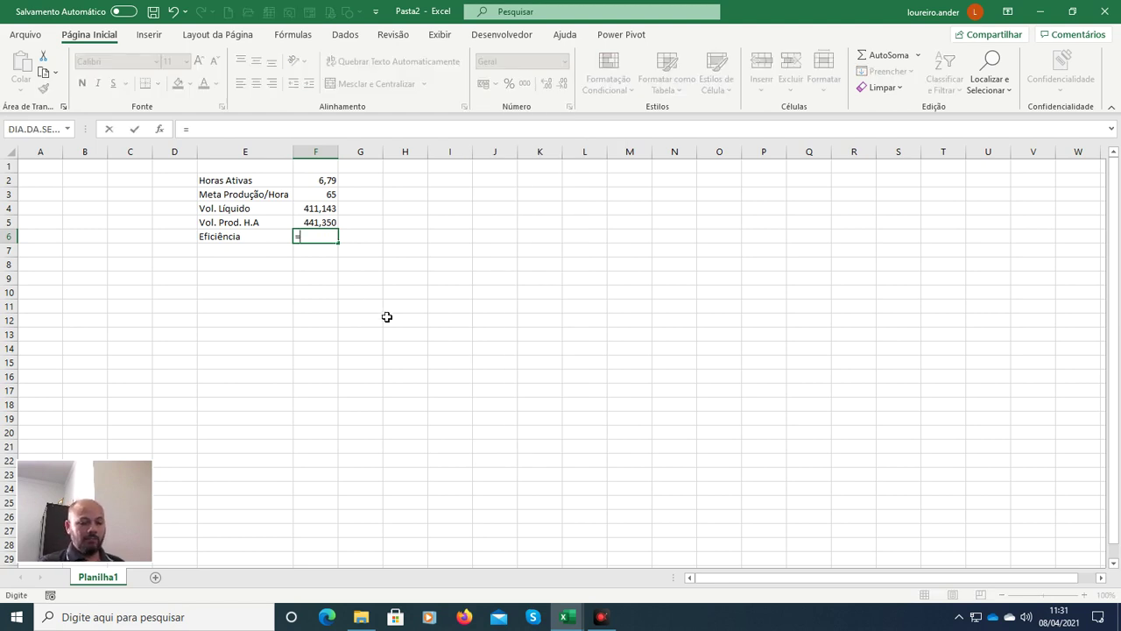
{"action": "type", "text": "(vo"}
{"action": "key", "text": "BackSpace"}
{"action": "key", "text": "BackSpace"}
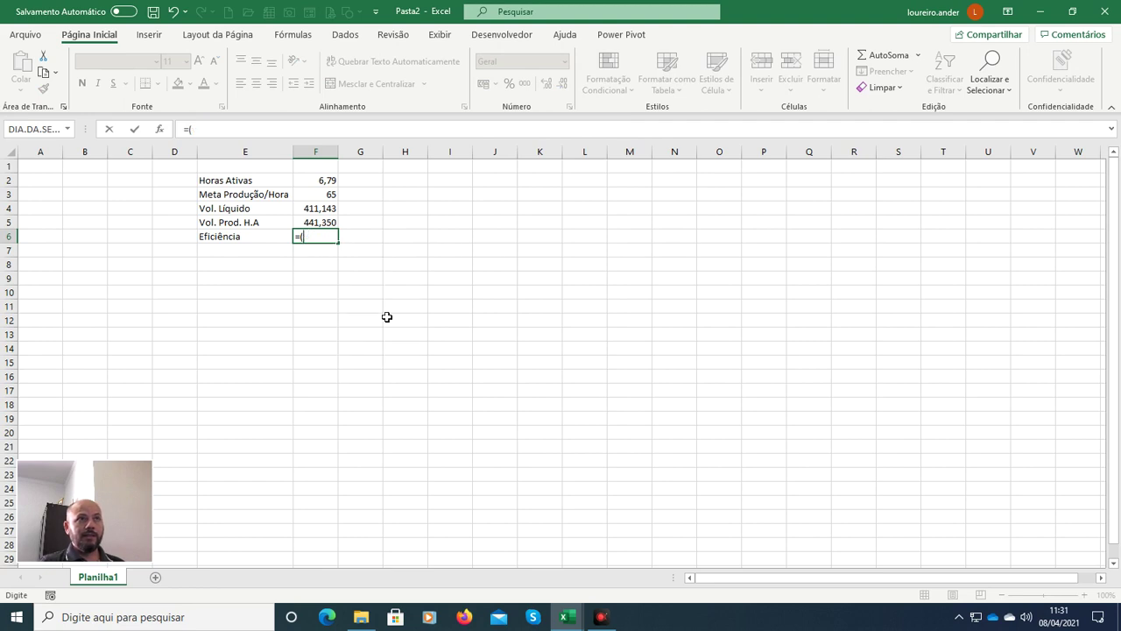
{"action": "key", "text": "Up"}
{"action": "key", "text": "Up"}
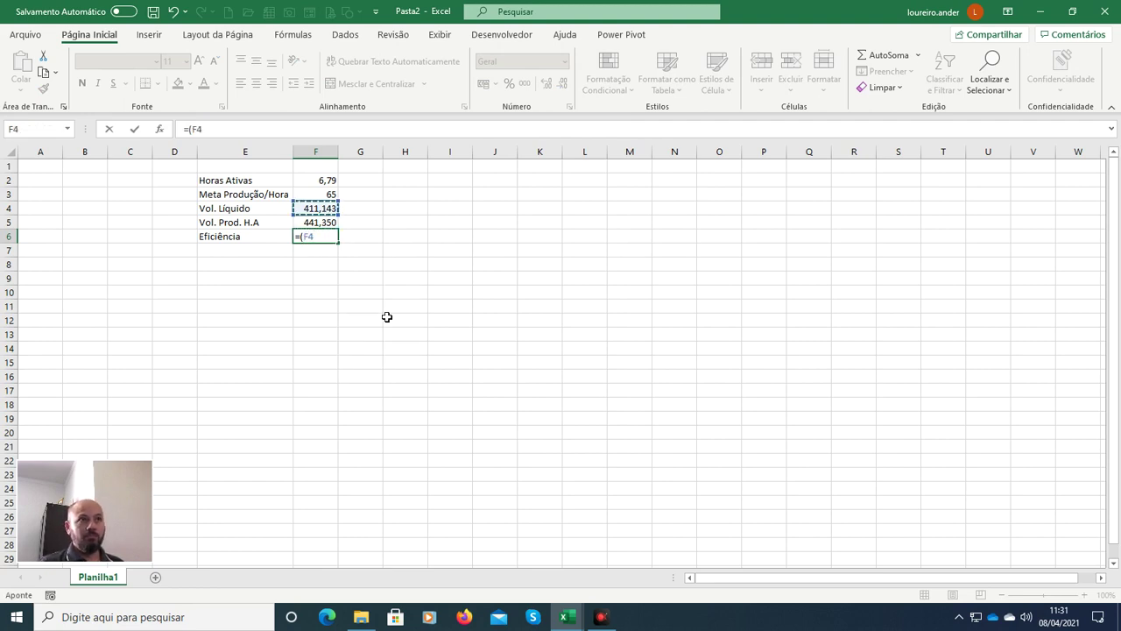
{"action": "type", "text": ")"}
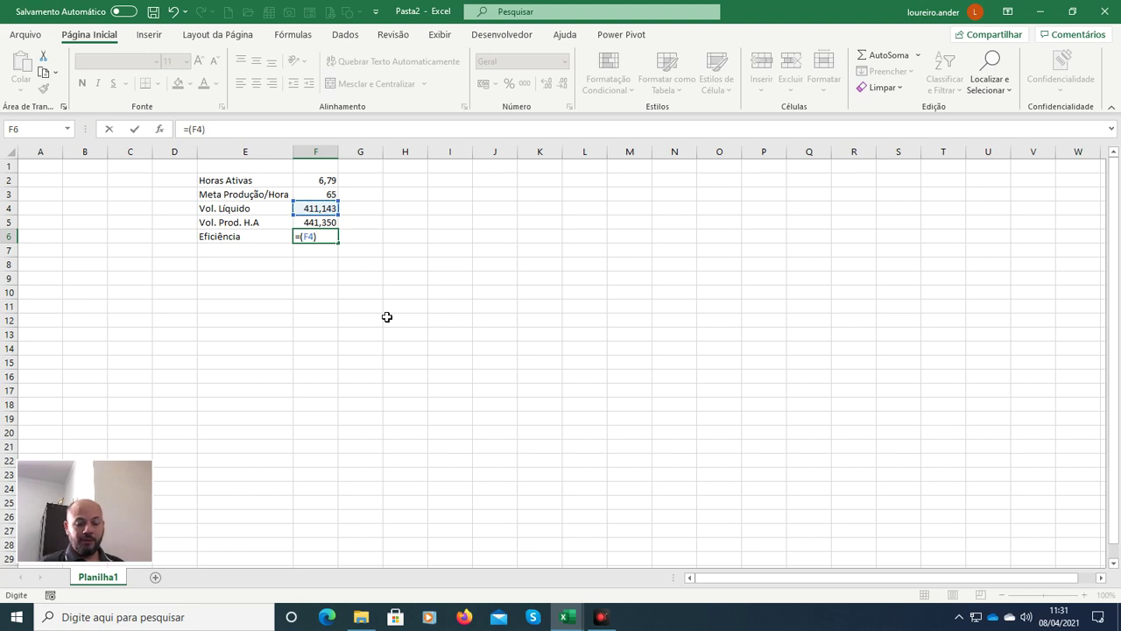
{"action": "type", "text": "/("}
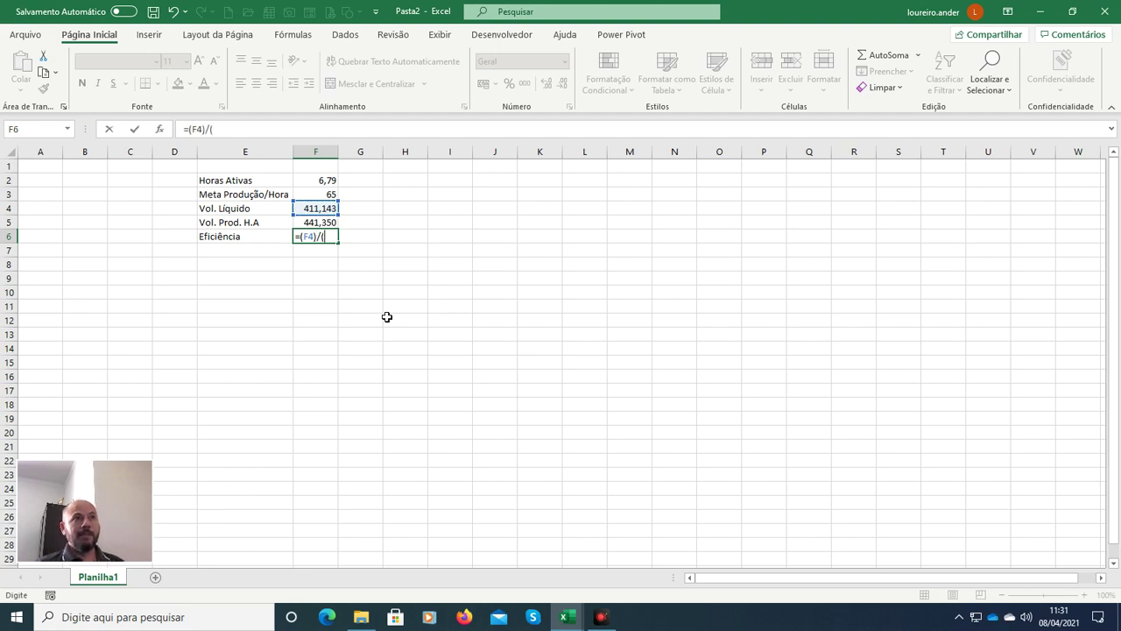
{"action": "key", "text": "Up"}
{"action": "key", "text": "Up"}
{"action": "key", "text": "Up"}
{"action": "key", "text": "Up"}
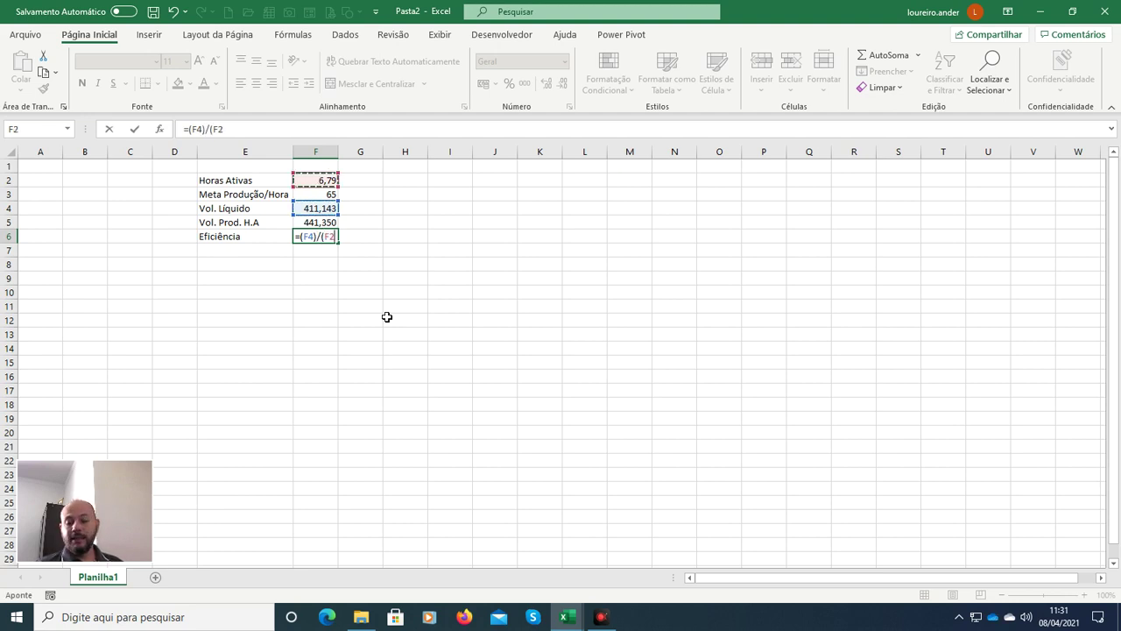
{"action": "type", "text": "*"}
{"action": "key", "text": "Up"}
{"action": "key", "text": "Up"}
{"action": "key", "text": "Up"}
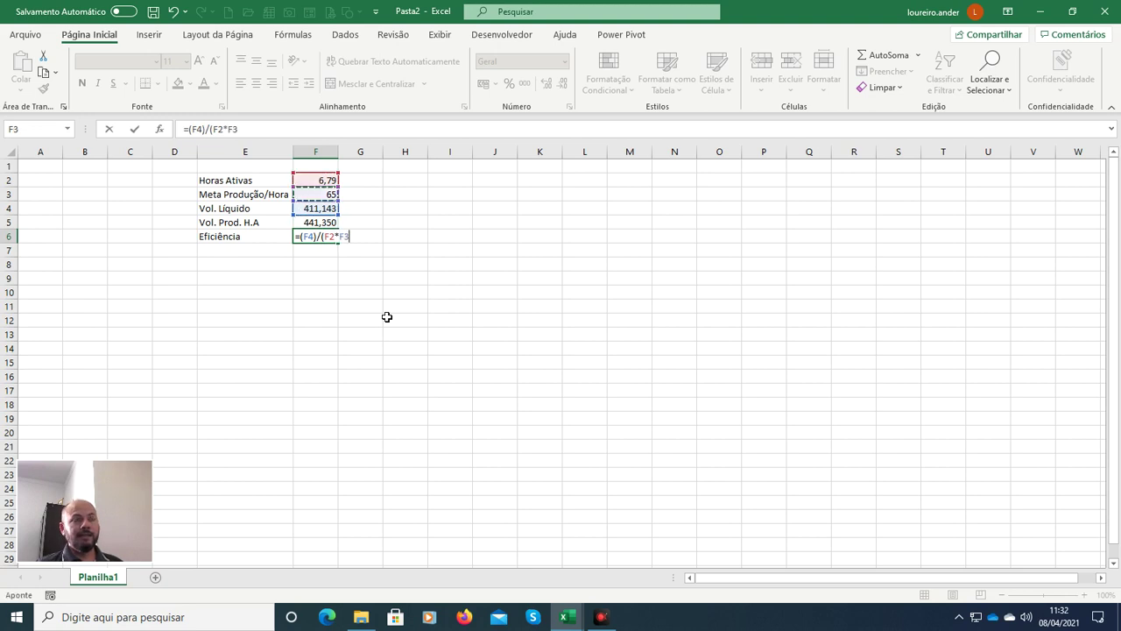
{"action": "type", "text": ")"}
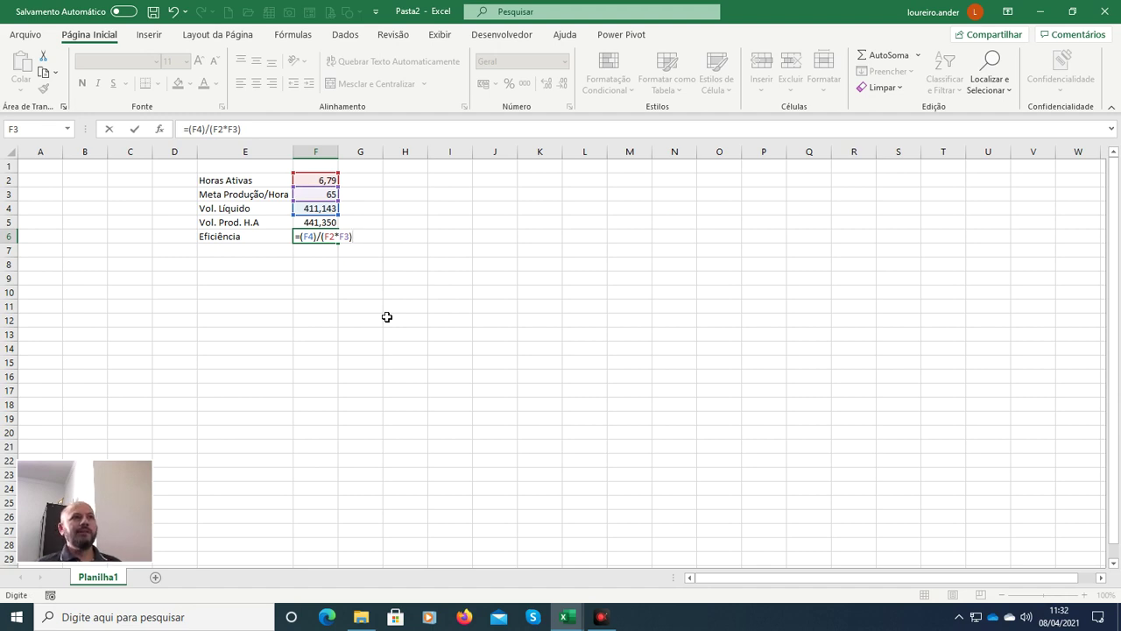
{"action": "key", "text": "Return"}
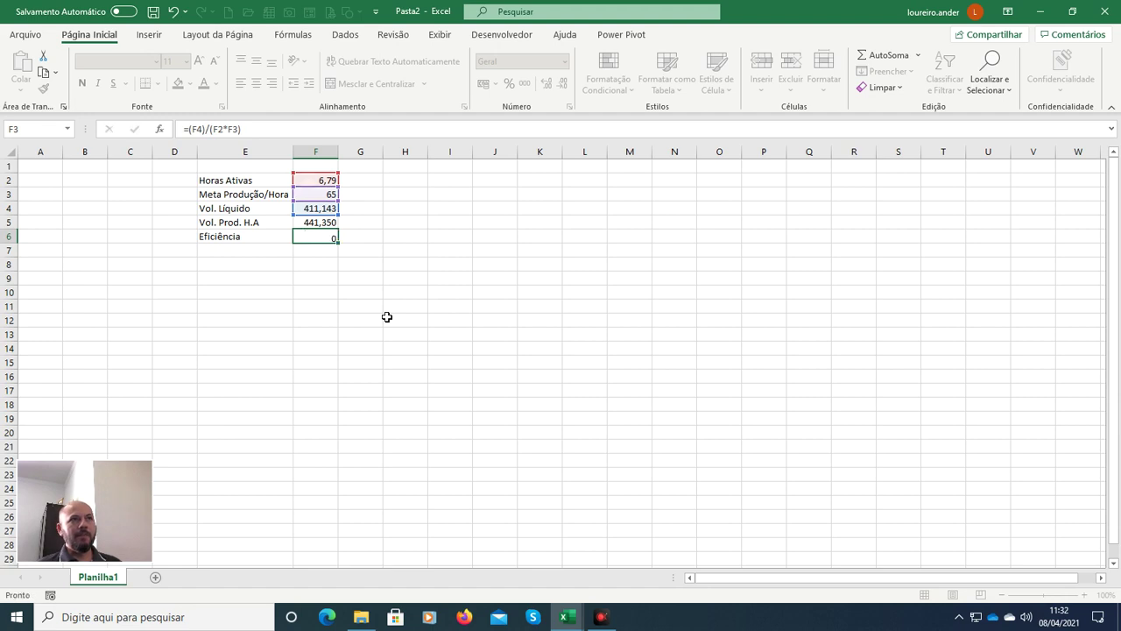
Step: Format the result of the new Eficiência formula in F6 as a percentage with two decimal places
{"action": "key", "text": "Up"}
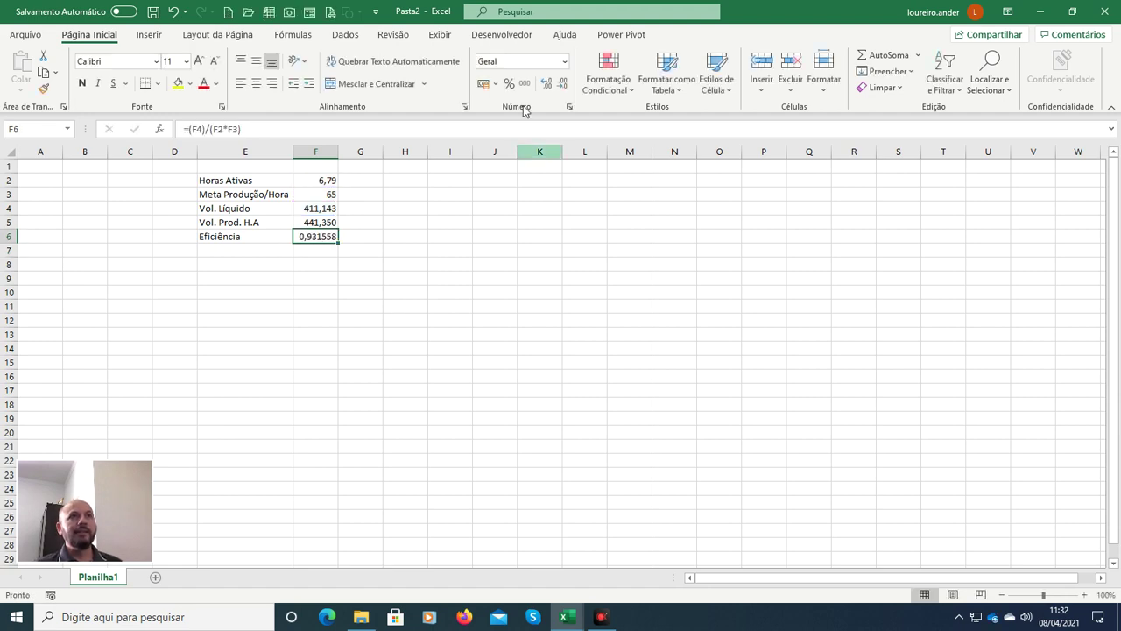
{"action": "left_click", "coordinate": [508, 83]}
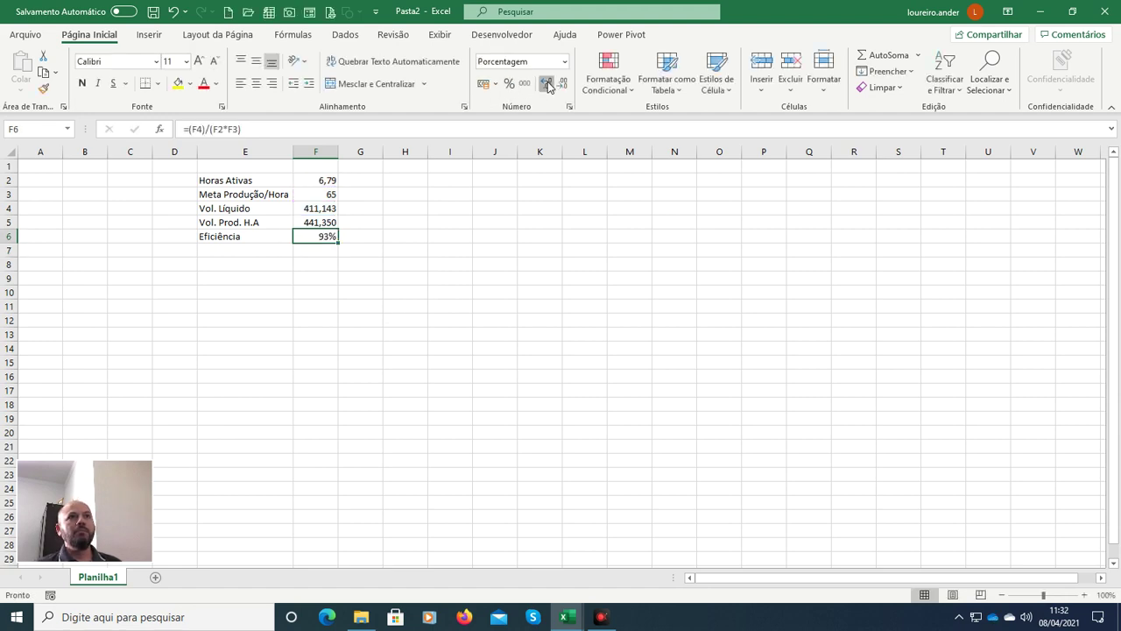
{"action": "left_click", "coordinate": [546, 83]}
{"action": "left_click", "coordinate": [546, 83]}
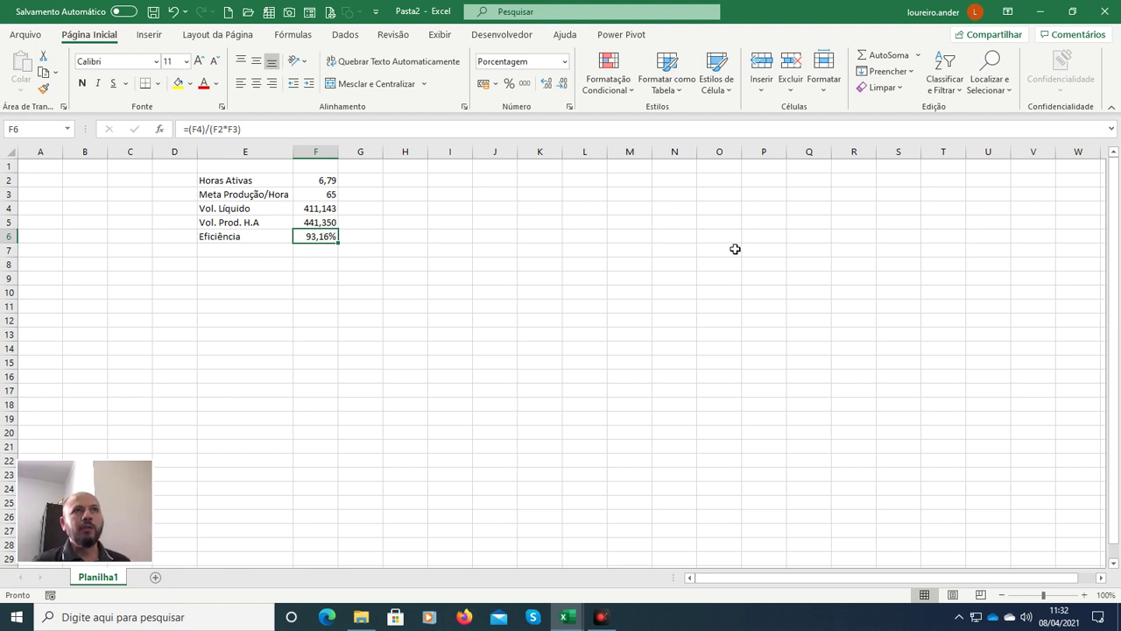
Step: Close the Pasta2 workbook and return to the Projeto Dashboard workbook
{"action": "left_click", "coordinate": [1105, 15]}
{"action": "left_click", "coordinate": [611, 385]}
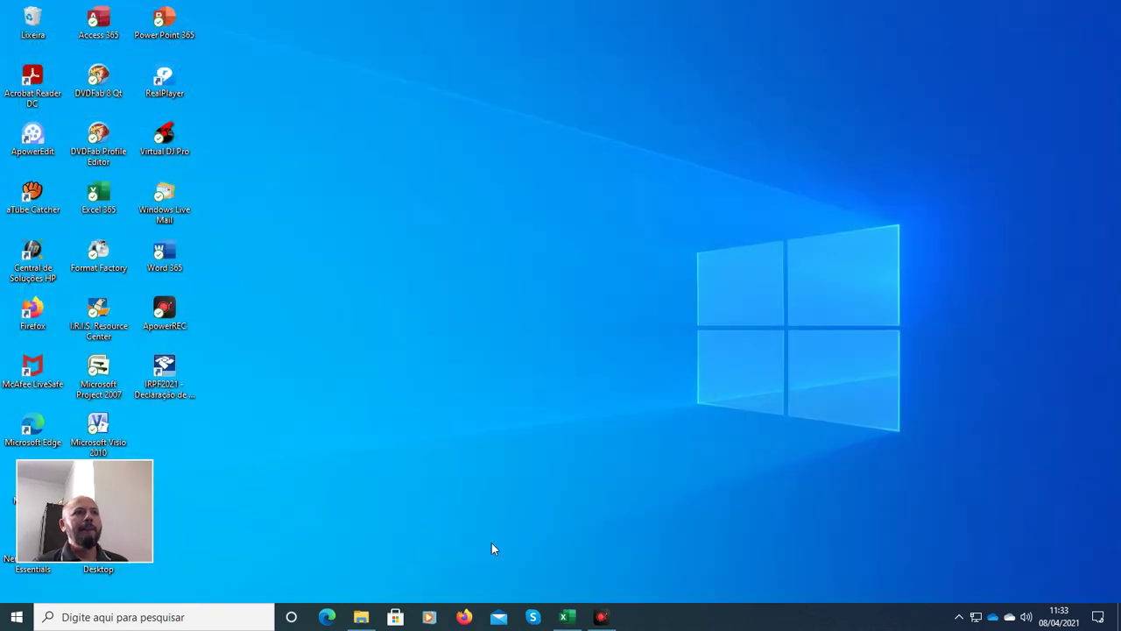
{"action": "left_click", "coordinate": [567, 616]}
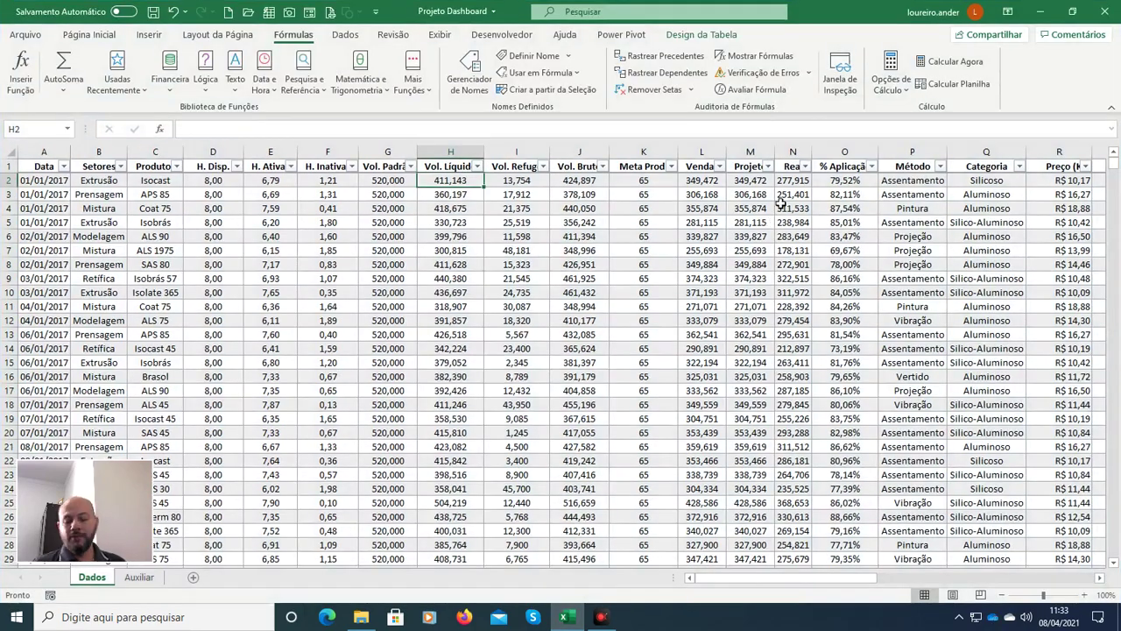
Step: Start the % Eficiência formula in AB2 of the Dados table with the column reference =[Vol. Líquido]
{"action": "key", "text": "Right"}
{"action": "key", "text": "Right"}
{"action": "key", "text": "Right"}
{"action": "key", "text": "Right"}
{"action": "key", "text": "Right"}
{"action": "key", "text": "Right"}
{"action": "key", "text": "Right"}
{"action": "key", "text": "Right"}
{"action": "key", "text": "Right"}
{"action": "key", "text": "Right"}
{"action": "key", "text": "Right"}
{"action": "key", "text": "Right"}
{"action": "key", "text": "Right"}
{"action": "key", "text": "Right"}
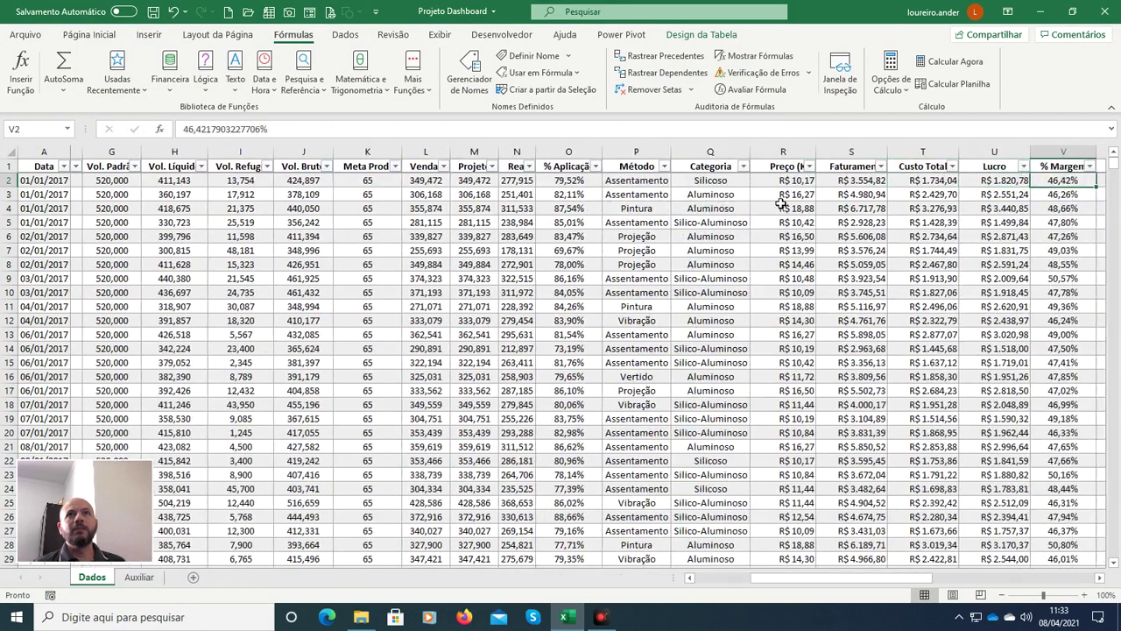
{"action": "key", "text": "Right"}
{"action": "key", "text": "Right"}
{"action": "key", "text": "Right"}
{"action": "key", "text": "Right"}
{"action": "key", "text": "Right"}
{"action": "key", "text": "Right"}
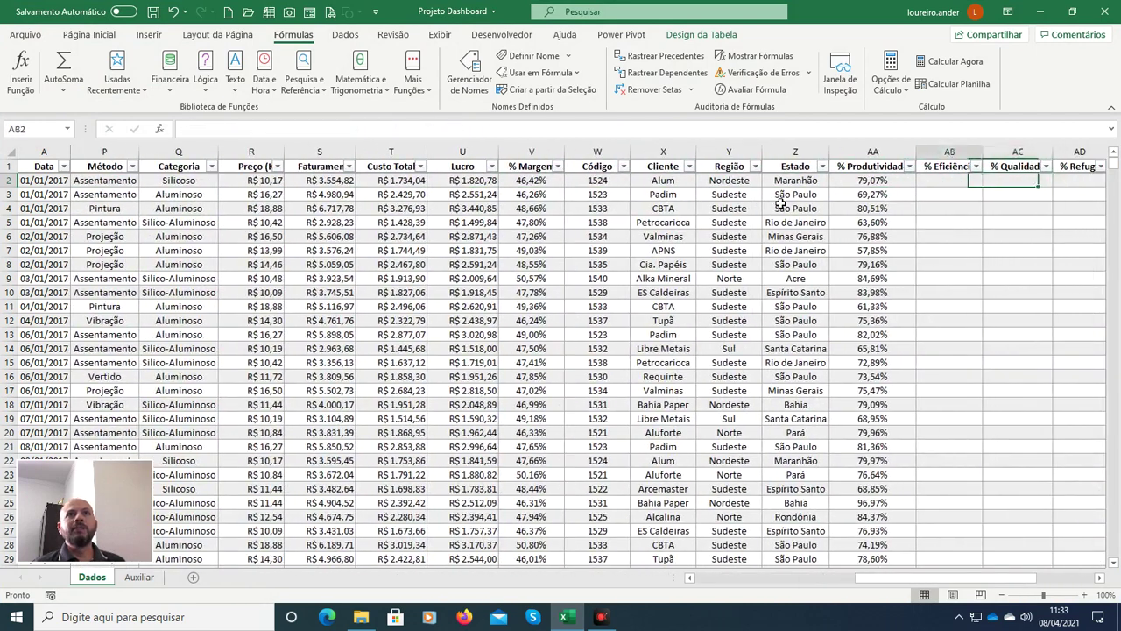
{"action": "type", "text": "="}
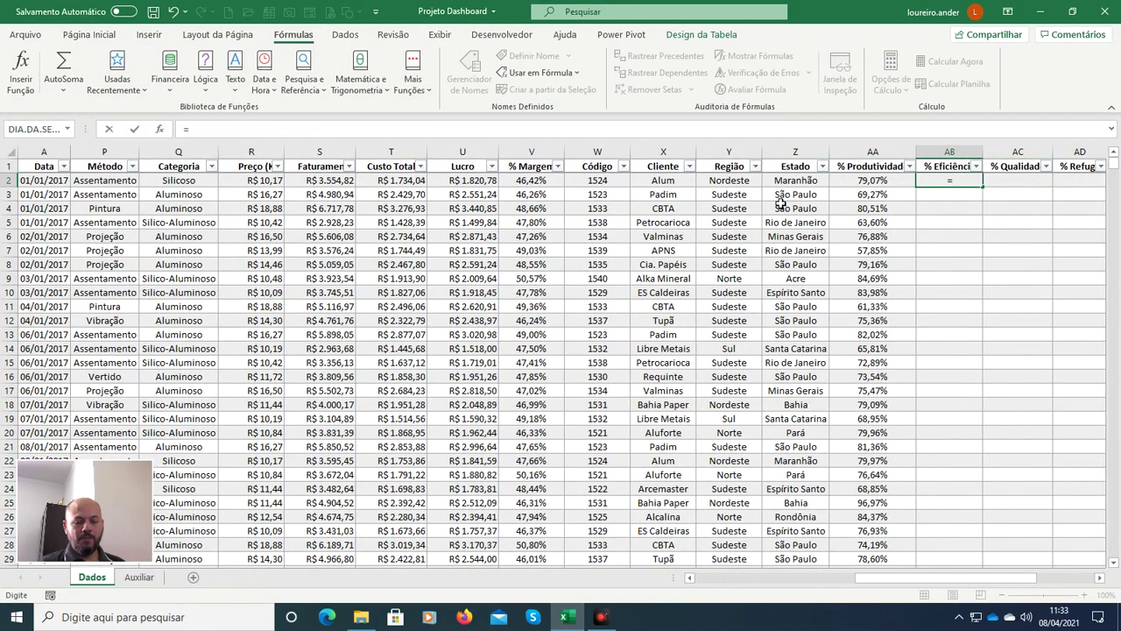
{"action": "type", "text": "[vo"}
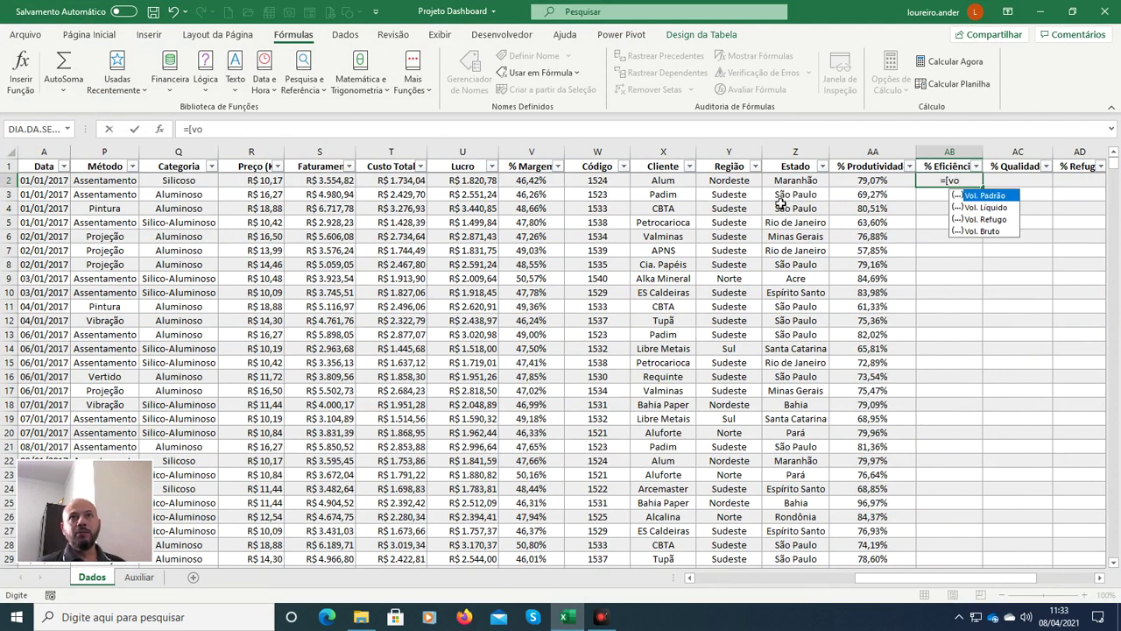
{"action": "key", "text": "Down"}
{"action": "key", "text": "Tab"}
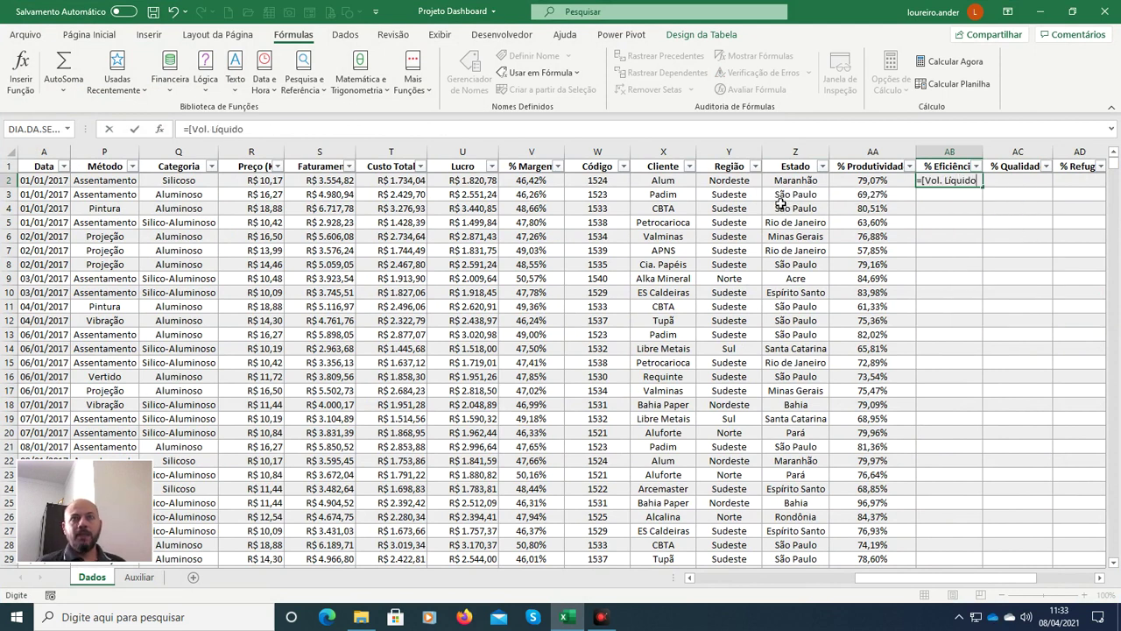
{"action": "type", "text": "]"}
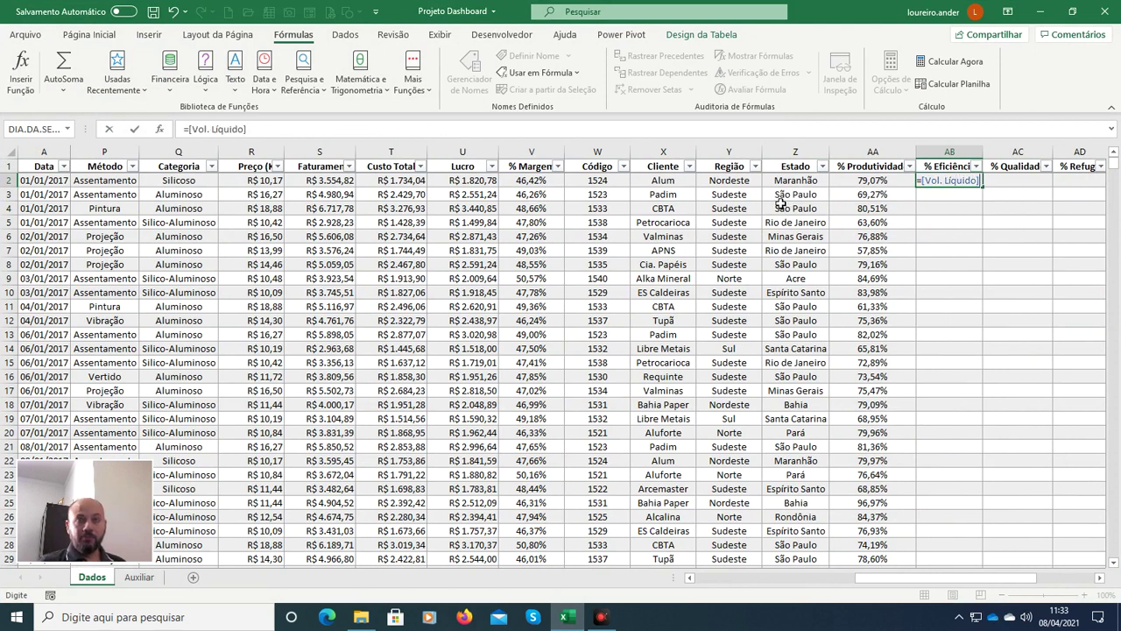
Step: Extend the % Eficiência formula in AB2 with /[H. Ativas]*[Meta Prod.]
{"action": "type", "text": "/["}
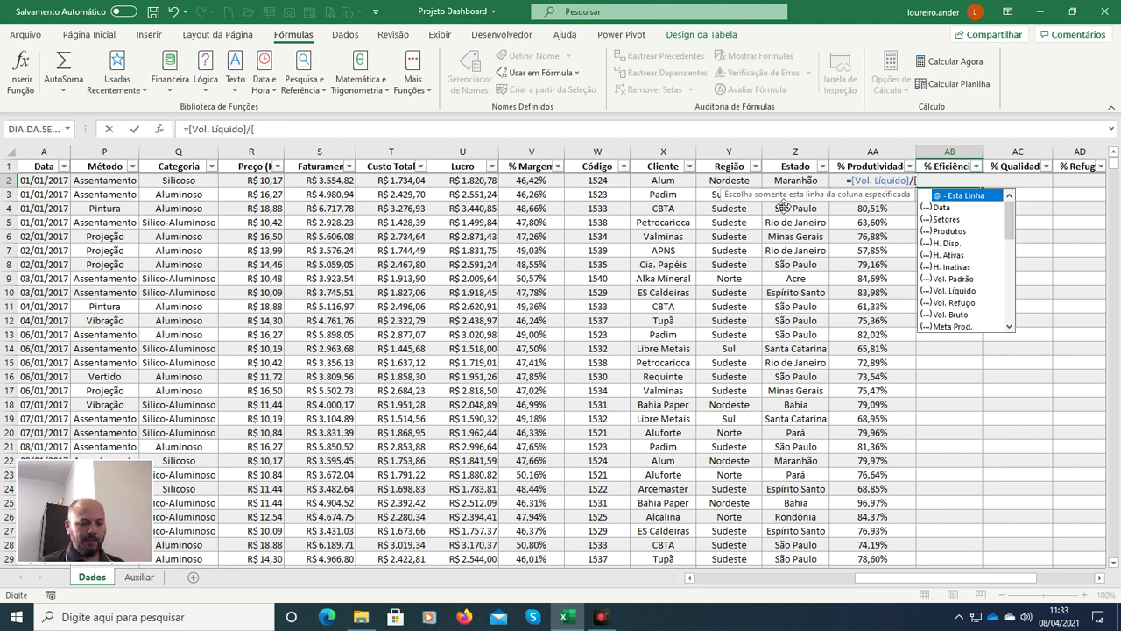
{"action": "type", "text": "h"}
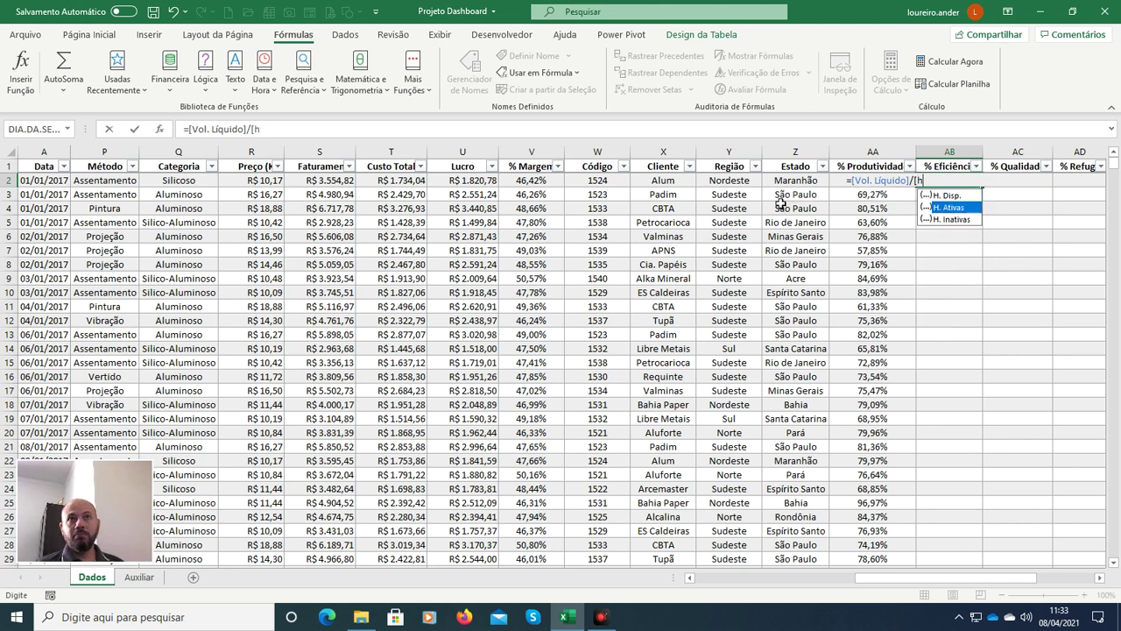
{"action": "key", "text": "Tab"}
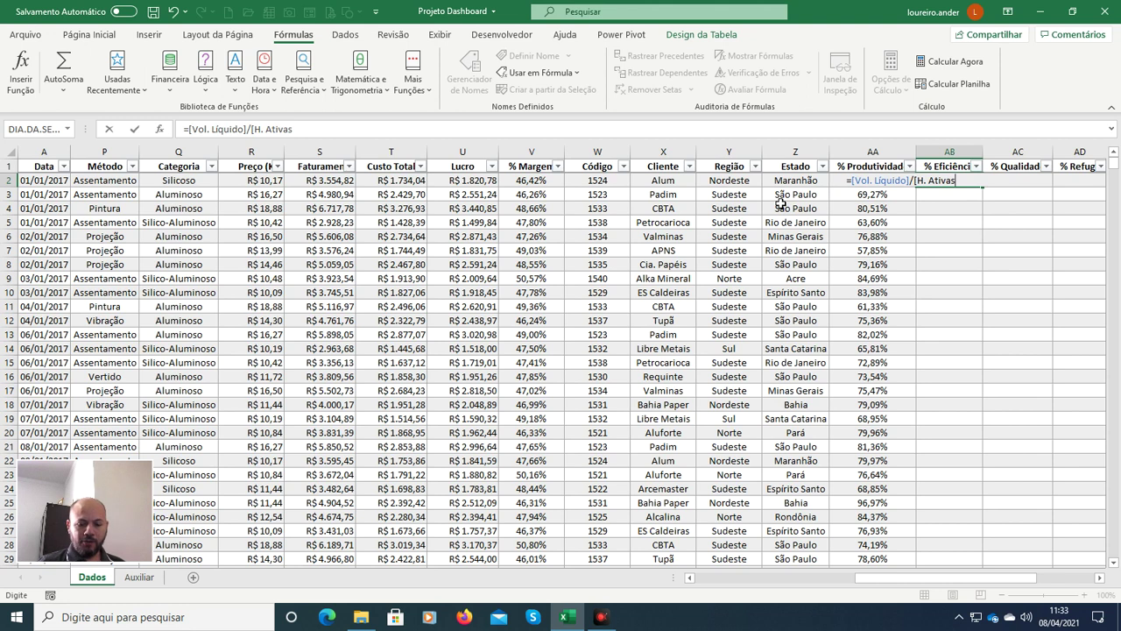
{"action": "type", "text": "]*"}
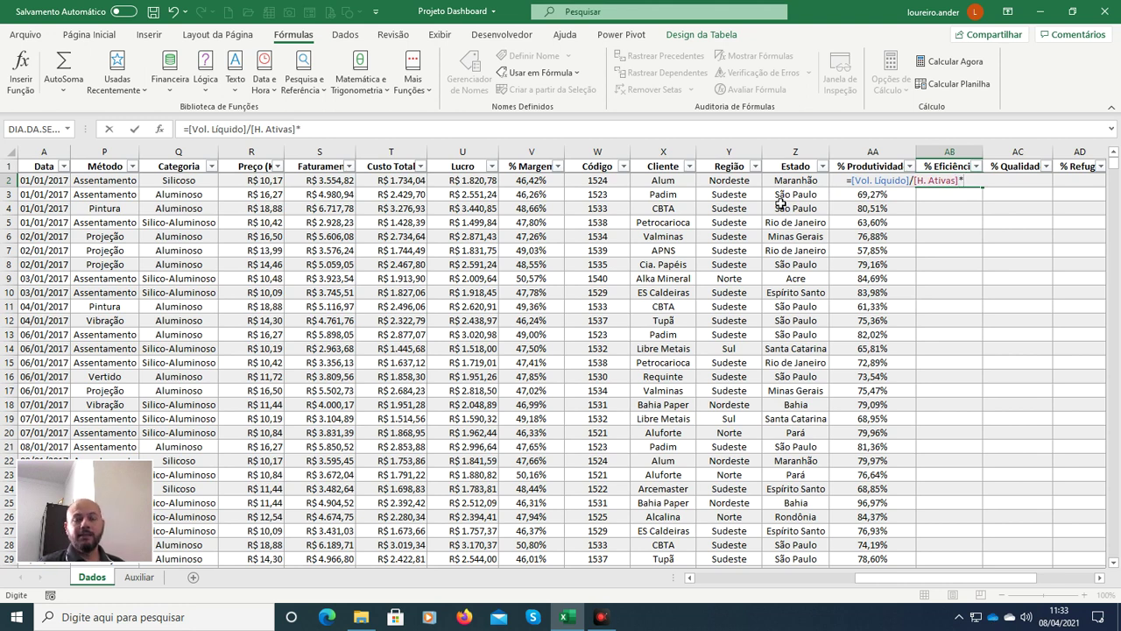
{"action": "type", "text": "["}
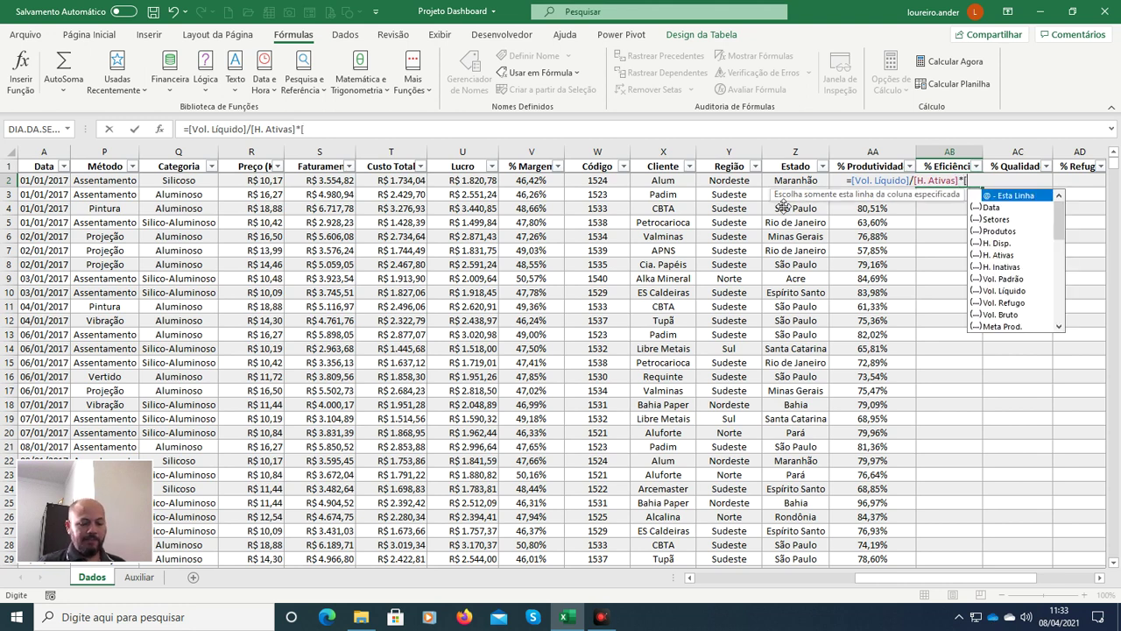
{"action": "type", "text": "met"}
{"action": "key", "text": "Tab"}
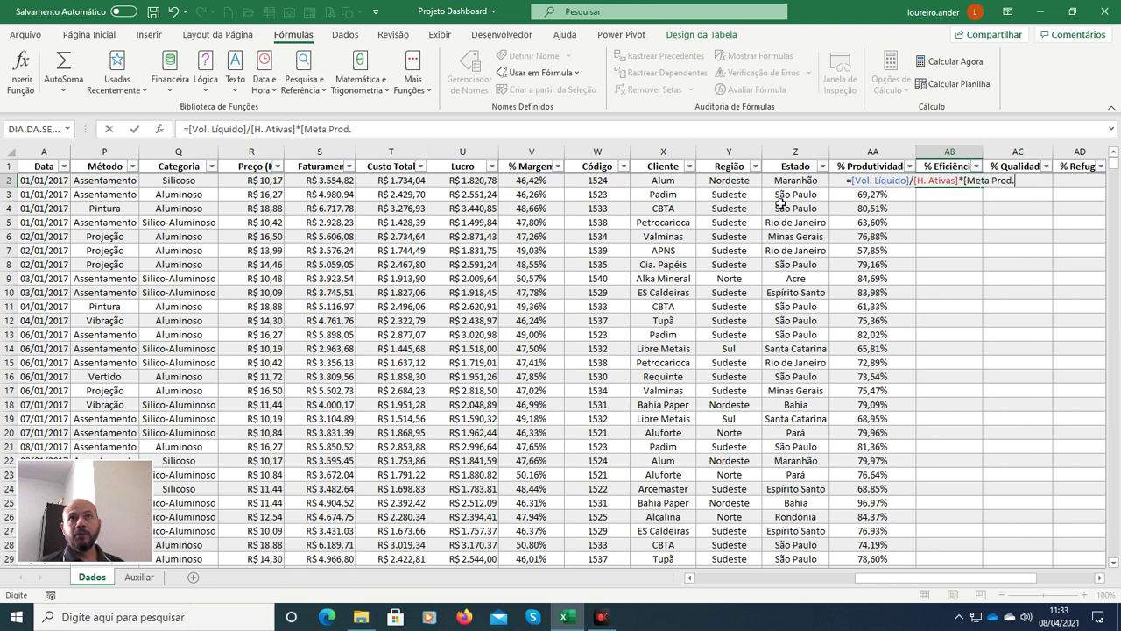
{"action": "type", "text": "]"}
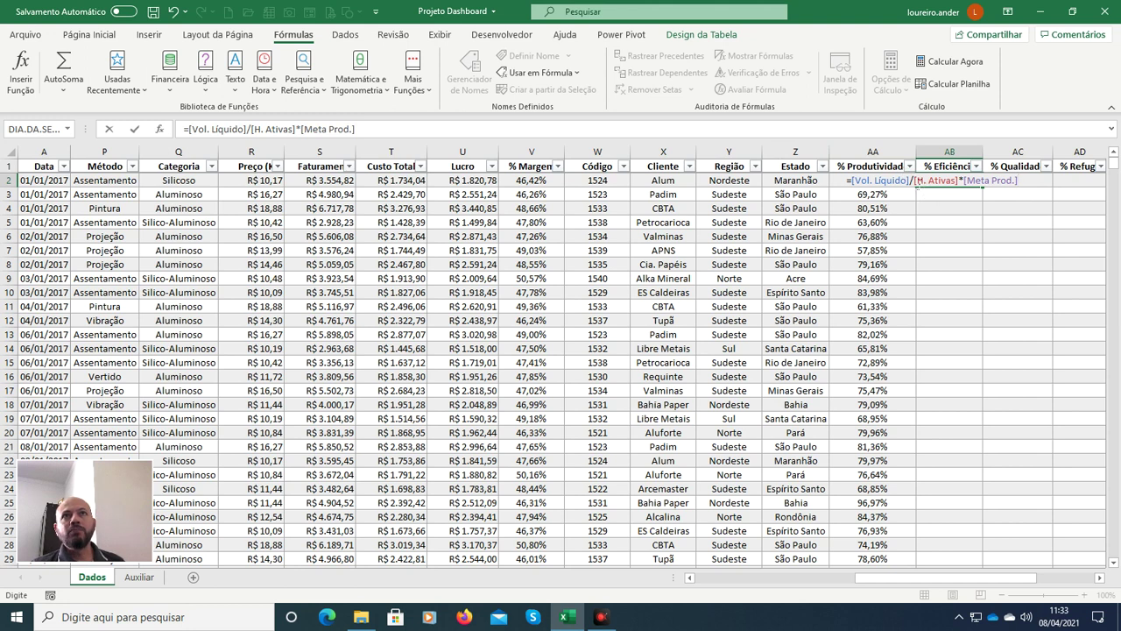
Step: Enclose the product [H. Ativas]*[Meta Prod.] in parentheses in the AB2 formula and try to confirm it
{"action": "key", "text": "F2"}
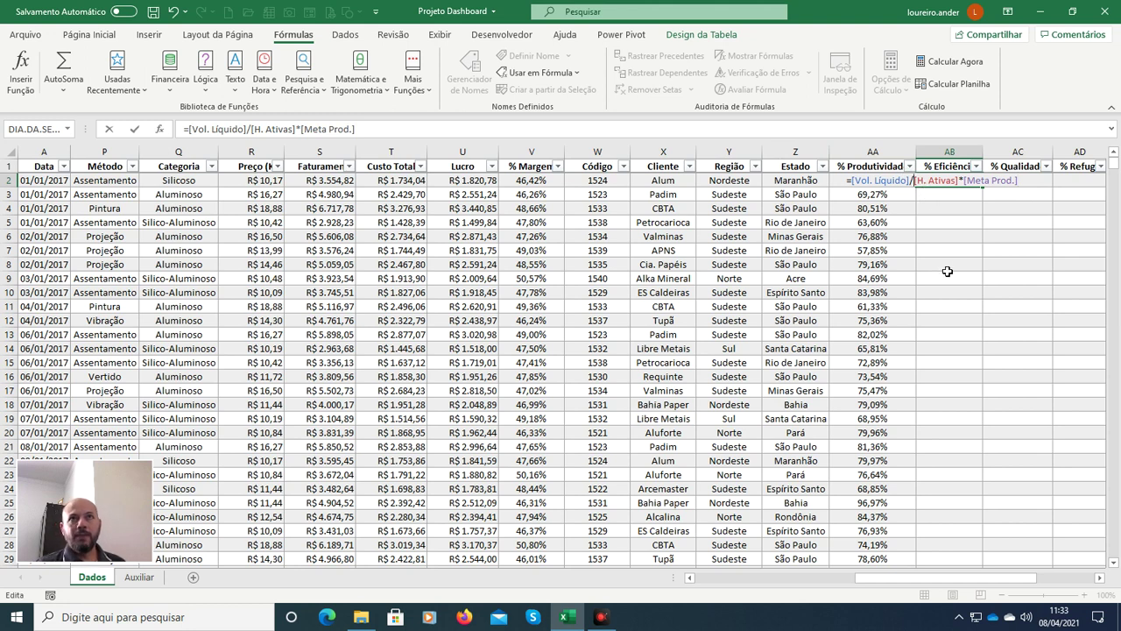
{"action": "type", "text": "("}
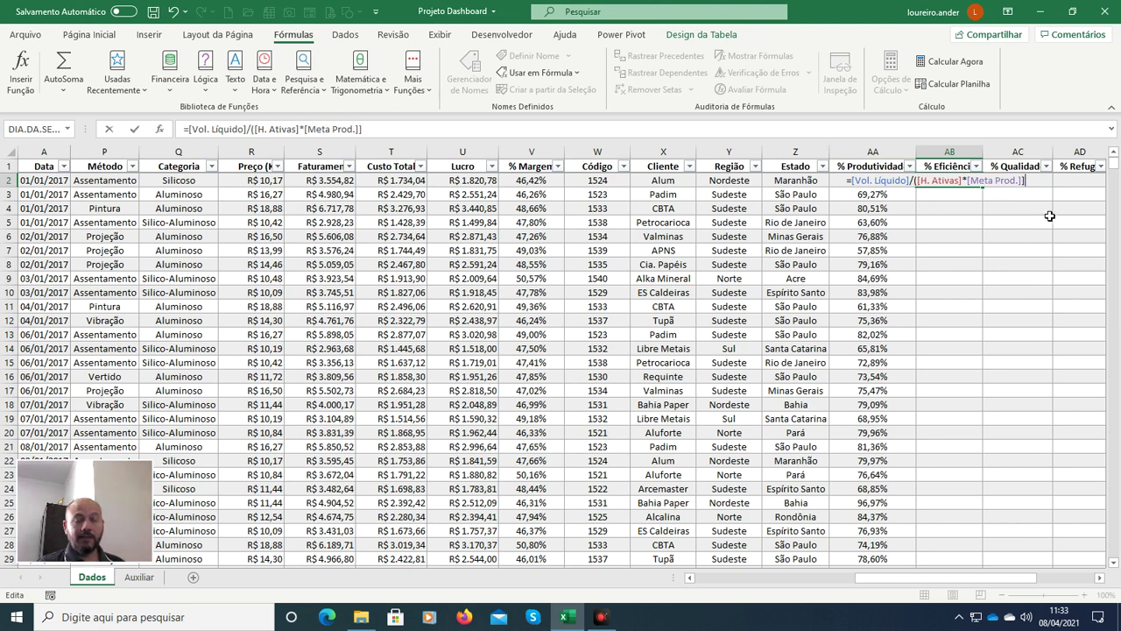
{"action": "type", "text": ")"}
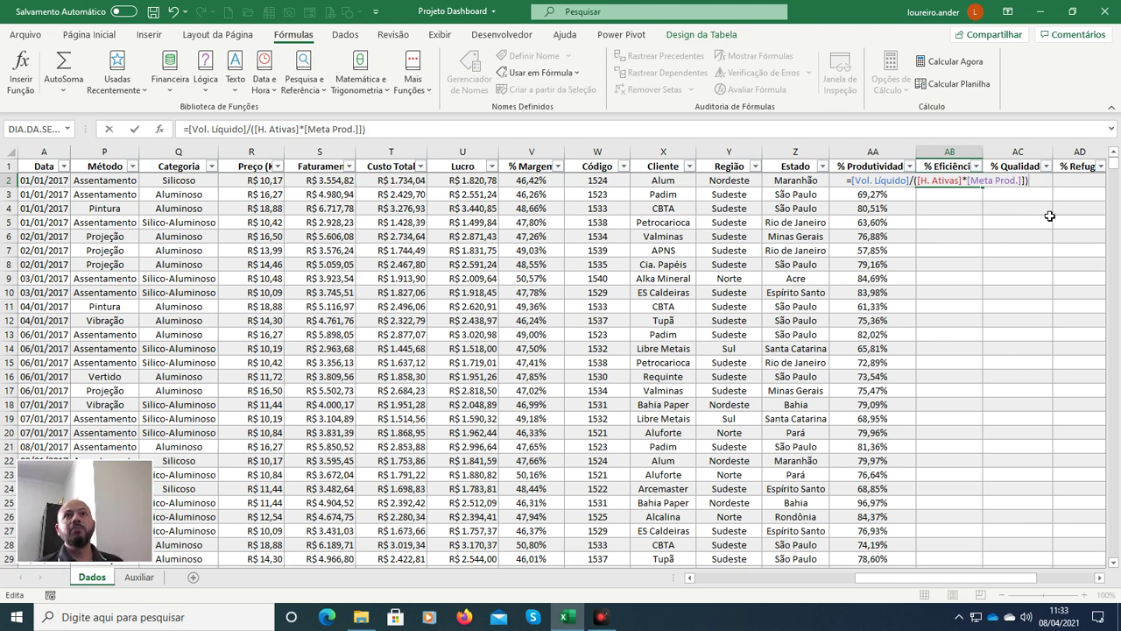
{"action": "key", "text": "Return"}
{"action": "key", "text": "Return"}
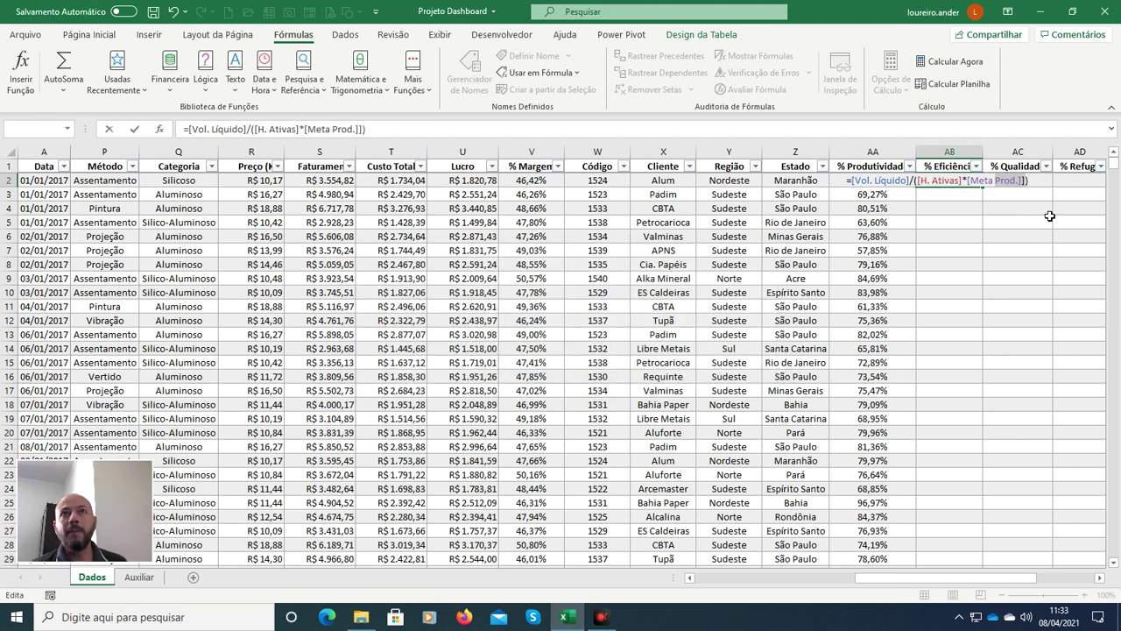
Step: Correct the AB2 formula to =[Vol. Líquido]/([H. Ativas]*[Meta Prod.]) and accept the suggested current-row version for the % Eficiência column
{"action": "key", "text": "BackSpace"}
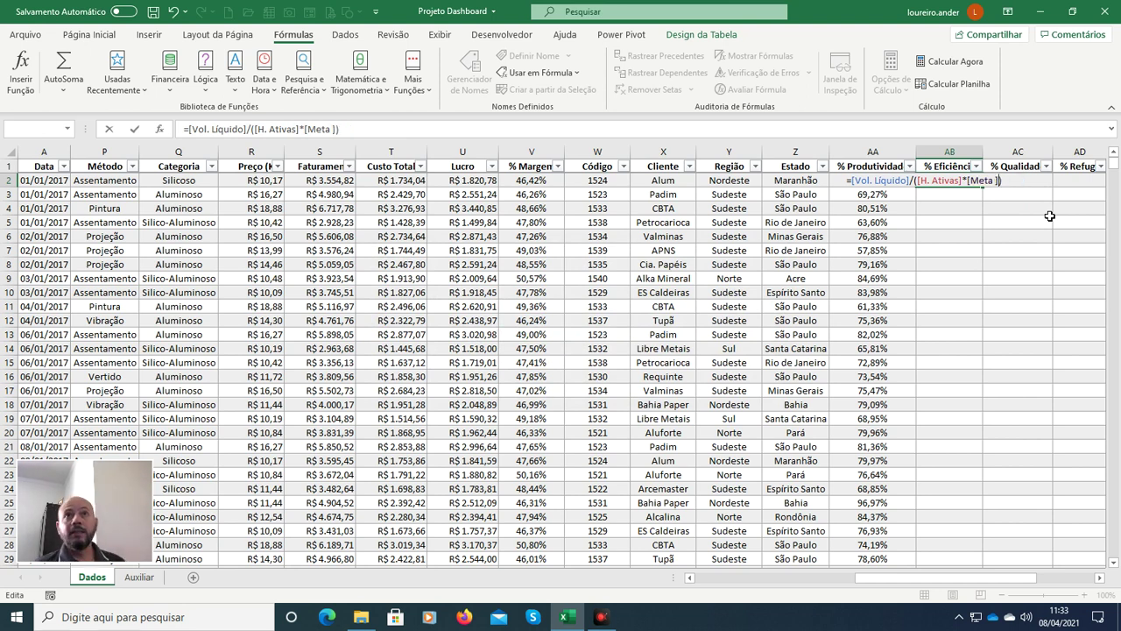
{"action": "key", "text": "Return"}
{"action": "key", "text": "Return"}
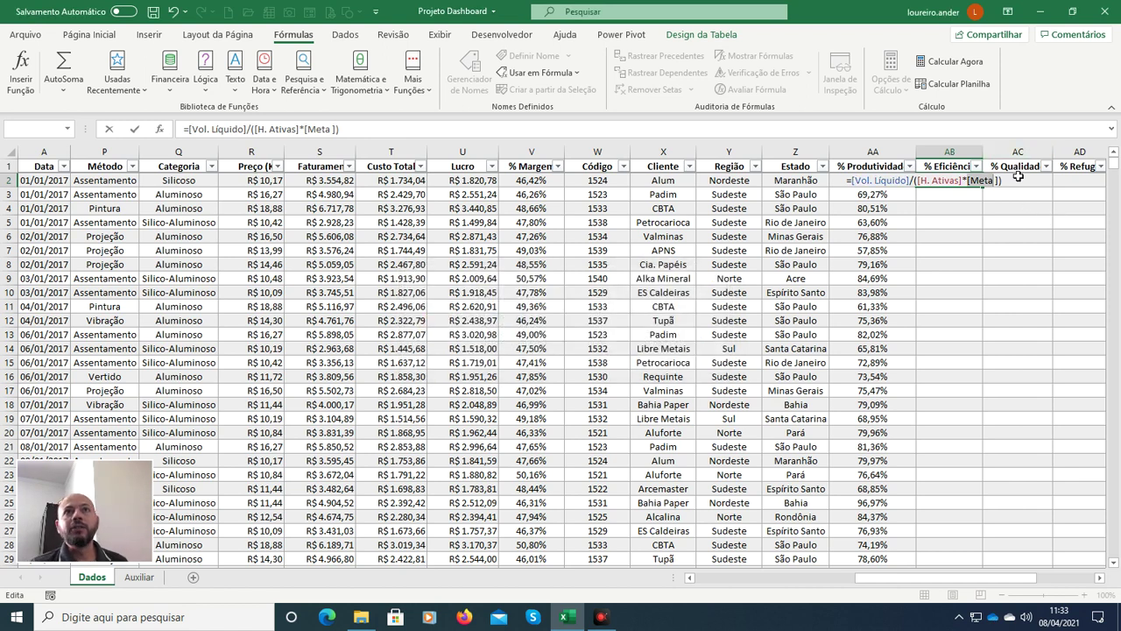
{"action": "key", "text": "Right"}
{"action": "key", "text": "BackSpace"}
{"action": "key", "text": "BackSpace"}
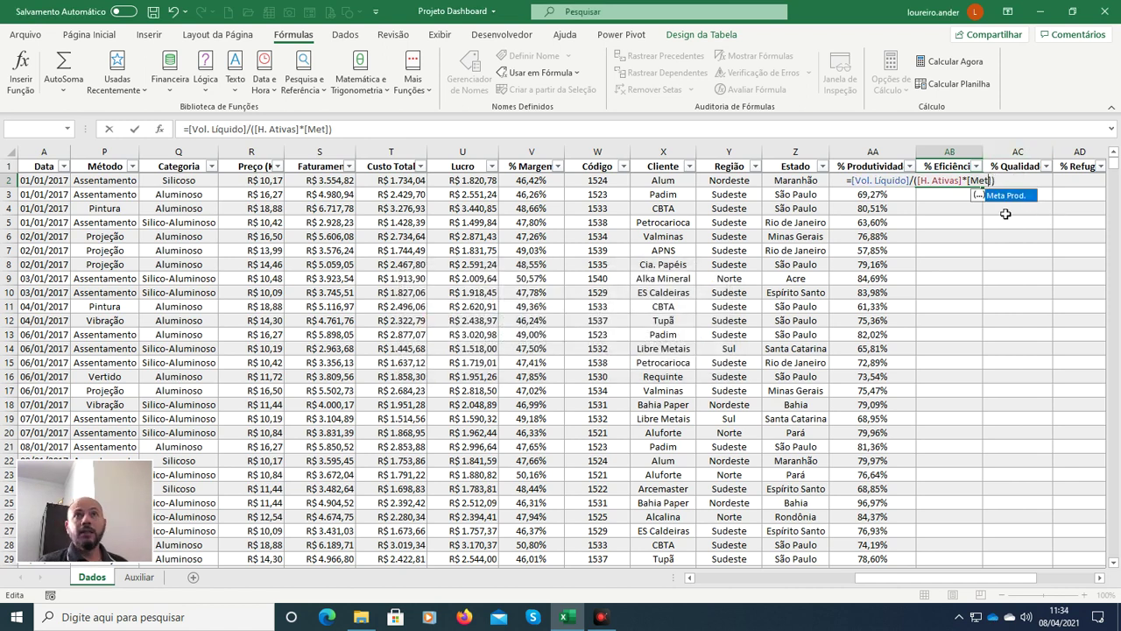
{"action": "key", "text": "Tab"}
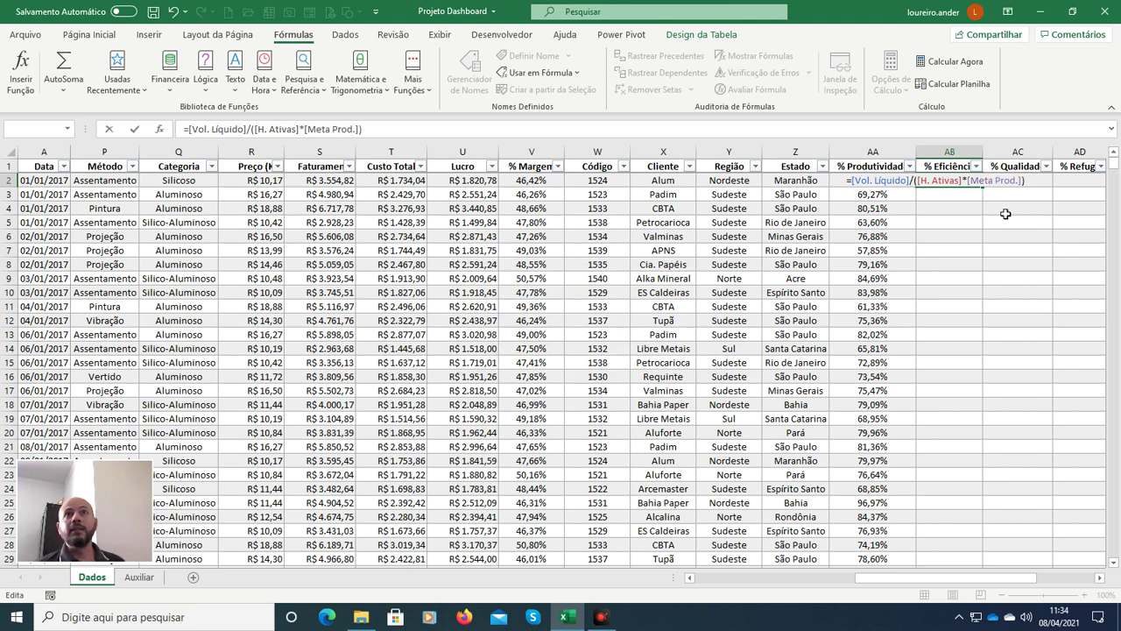
{"action": "key", "text": "Return"}
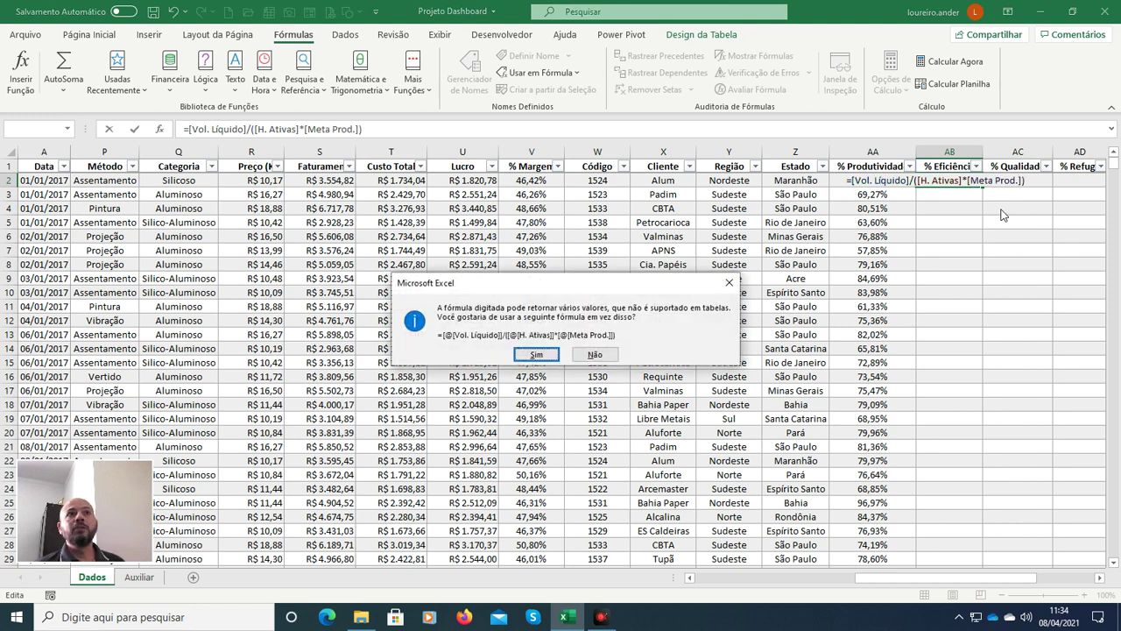
{"action": "key", "text": "Return"}
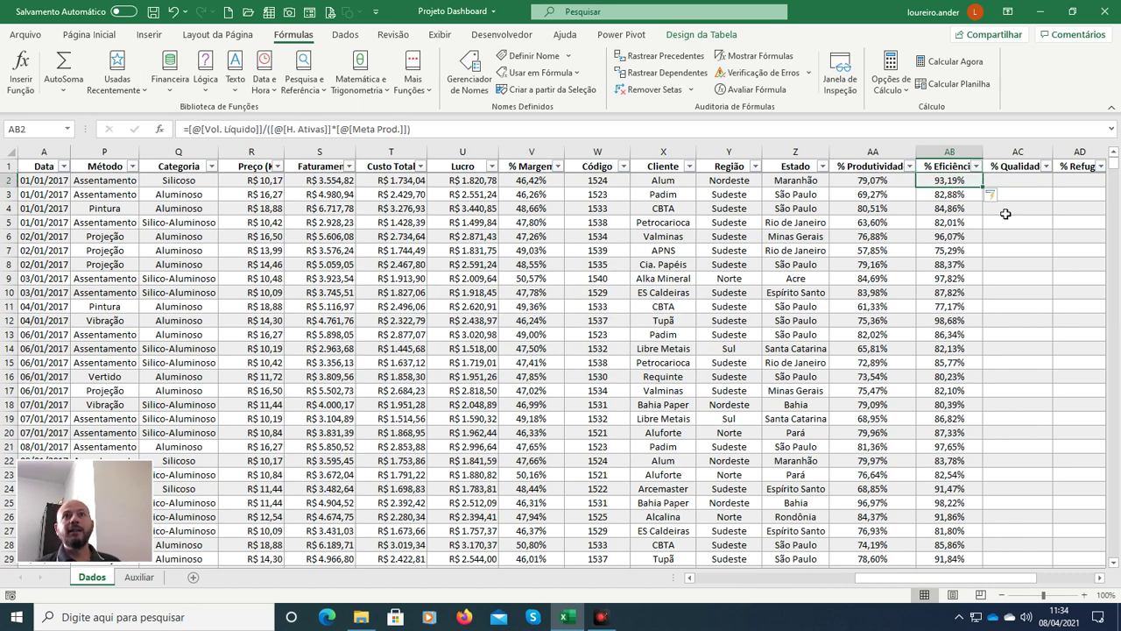
Step: Show extra decimal places in the AB2 percentage and reduce it back to two decimals
{"action": "left_click", "coordinate": [89, 34]}
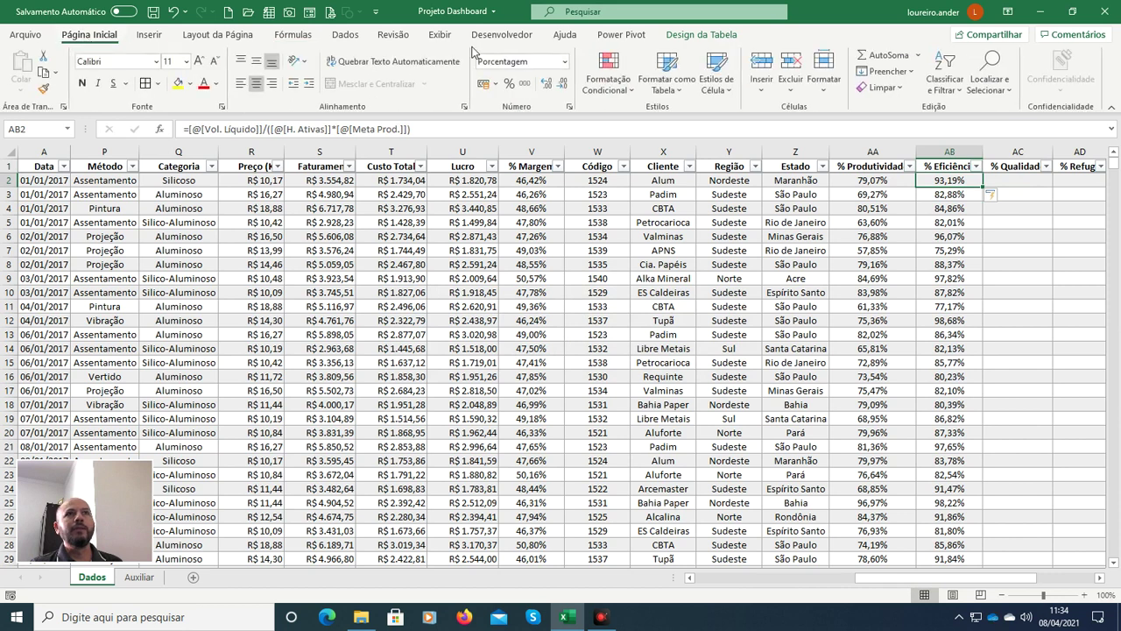
{"action": "left_click", "coordinate": [545, 83]}
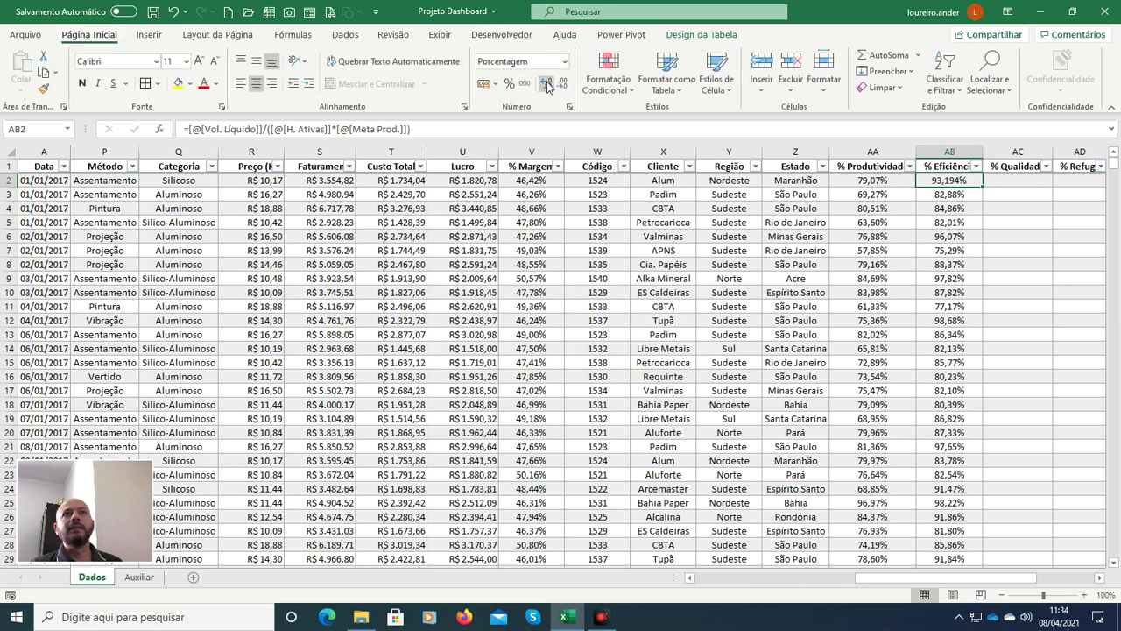
{"action": "left_click", "coordinate": [546, 83]}
{"action": "left_click", "coordinate": [563, 84]}
{"action": "left_click", "coordinate": [563, 85]}
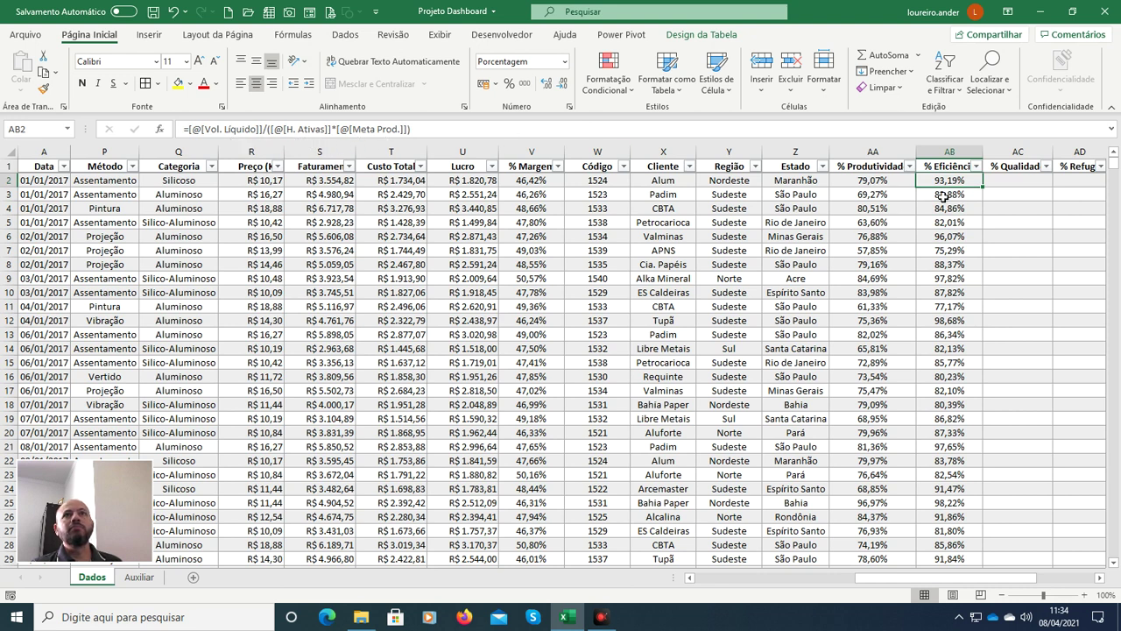
Step: Check the % Eficiência formula in the rows just below AB2
{"action": "key", "text": "Down"}
{"action": "key", "text": "Down"}
{"action": "key", "text": "Down"}
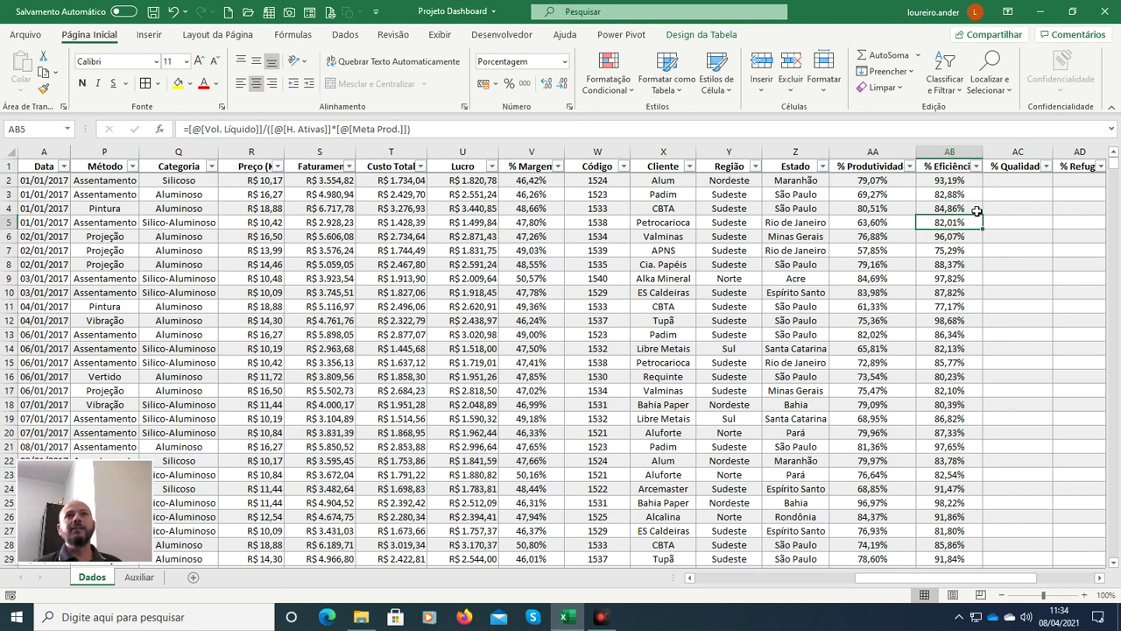
{"action": "key", "text": "Up"}
{"action": "key", "text": "Up"}
{"action": "key", "text": "Up"}
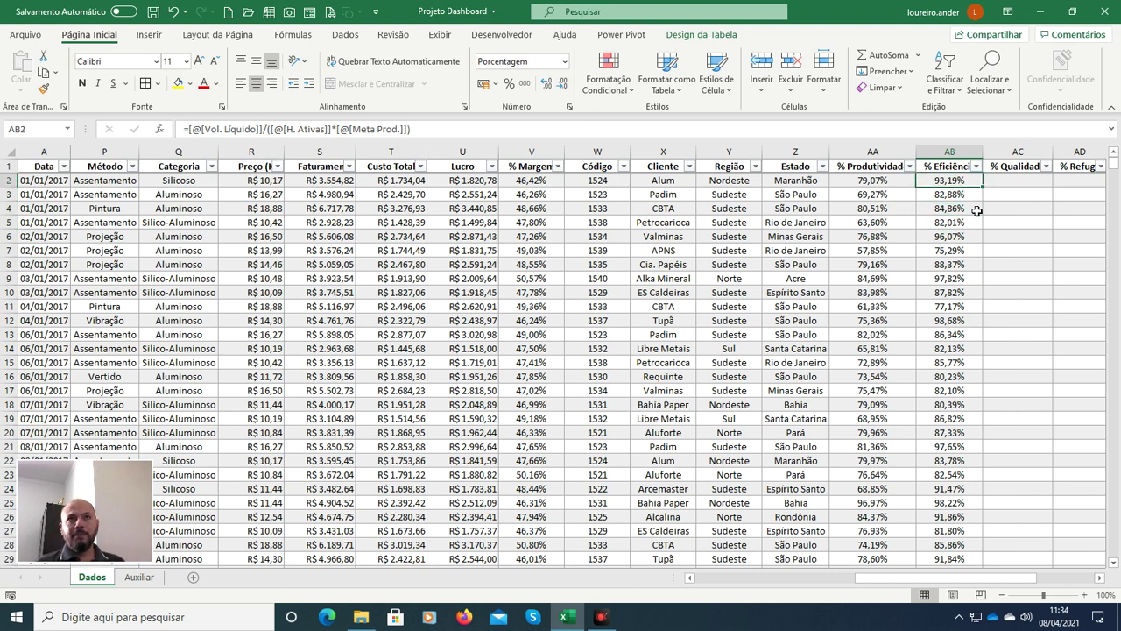
Step: Examine the Vol. Líquido and Vol. Refugo values in row 2 as the basis for the % Qualidade calculation
{"action": "key", "text": "Right"}
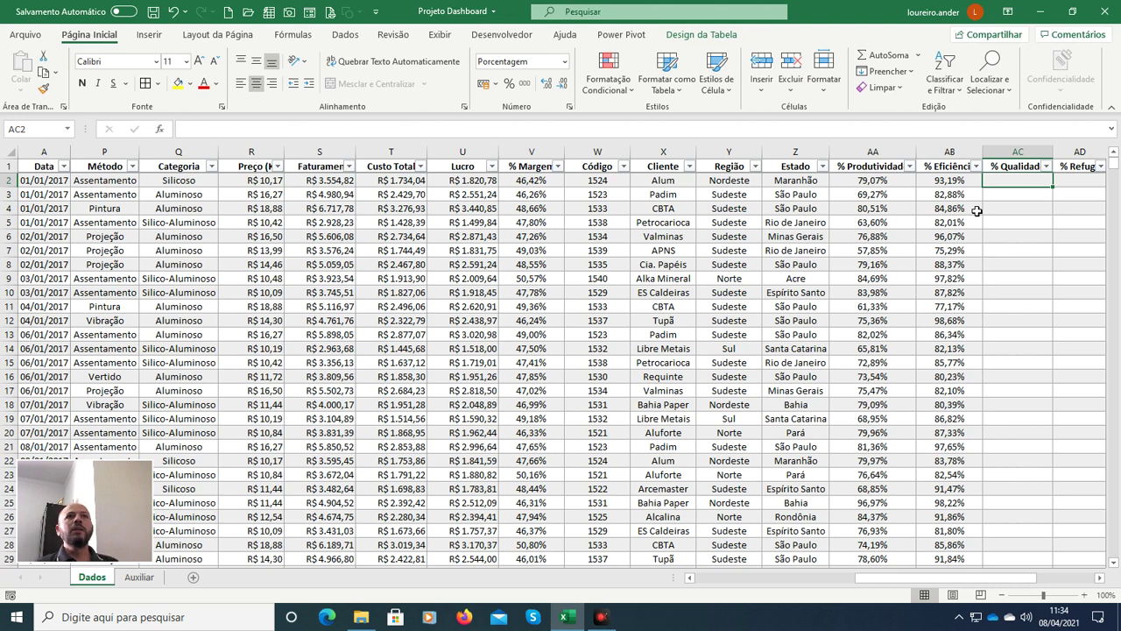
{"action": "key", "text": "ctrl+Home"}
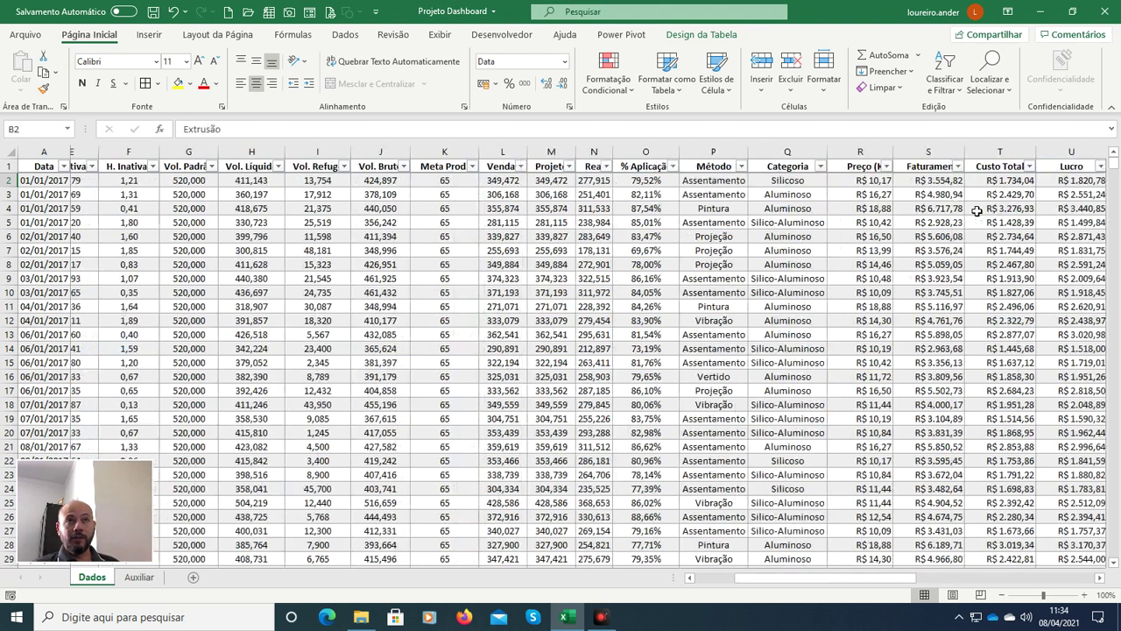
{"action": "key", "text": "Right"}
{"action": "key", "text": "Right"}
{"action": "key", "text": "Right"}
{"action": "key", "text": "Right"}
{"action": "key", "text": "Right"}
{"action": "key", "text": "Right"}
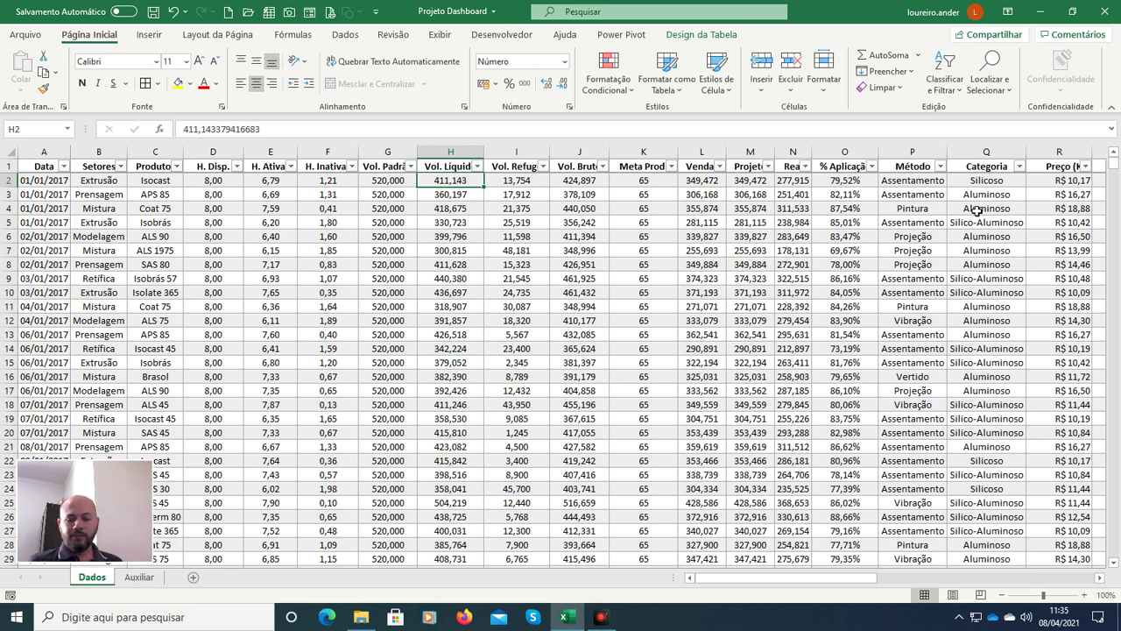
{"action": "key", "text": "Right"}
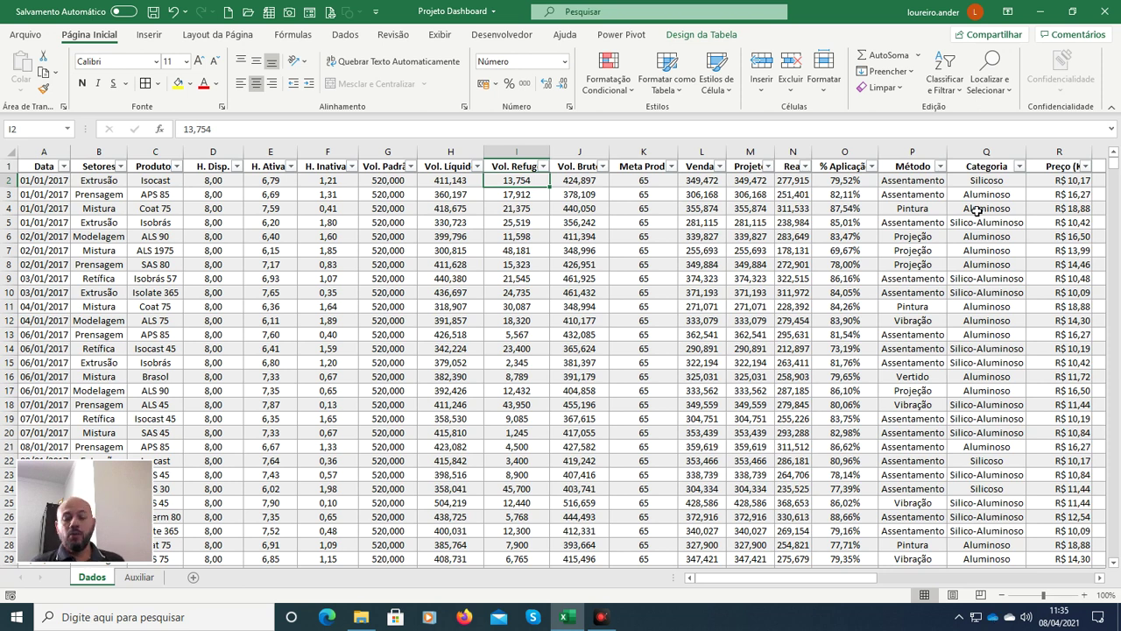
Step: Mark the Vol. Líquido and Vol. Bruto values in row 2 with red rectangles and clear the markings
{"action": "key", "text": "ctrl+alt+d"}
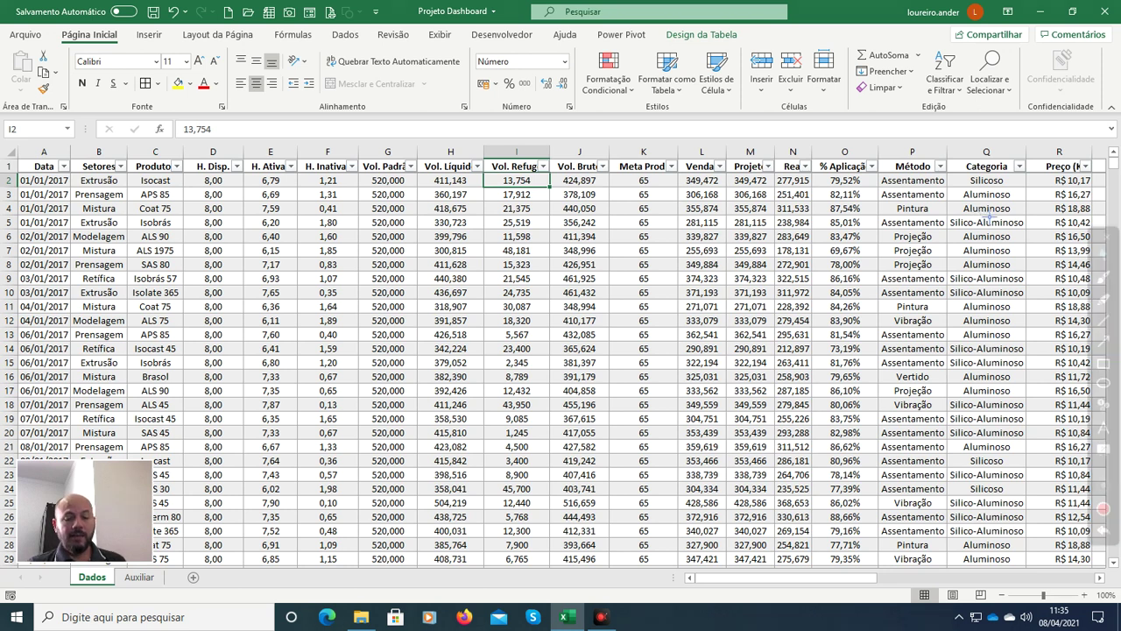
{"action": "left_click", "coordinate": [1102, 362]}
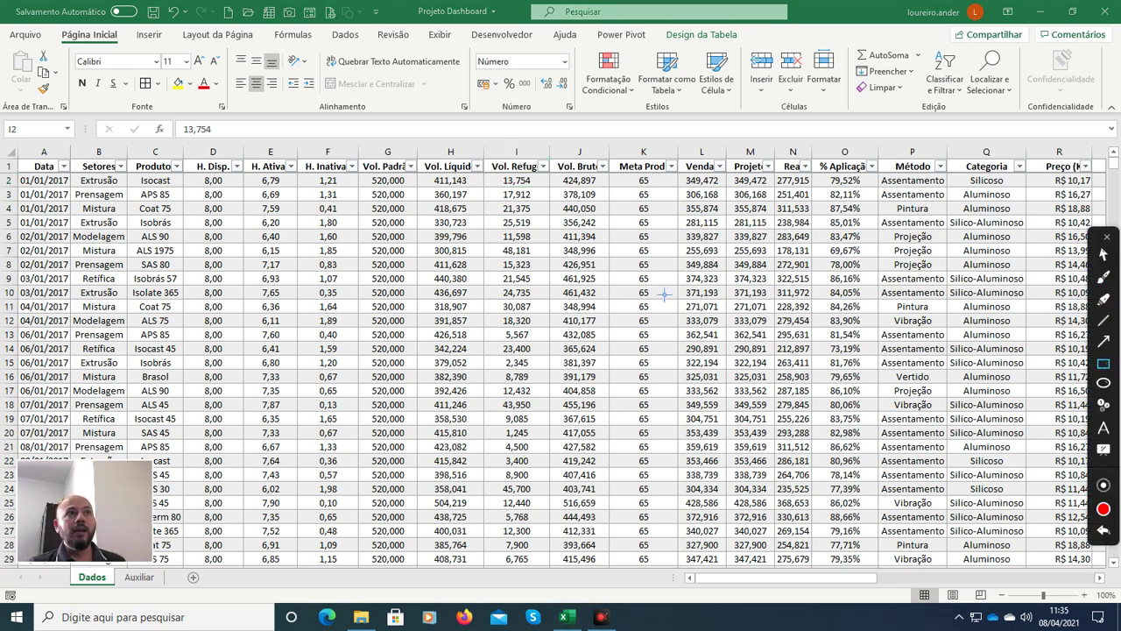
{"action": "mouse_move", "coordinate": [425, 171]}
{"action": "left_mouse_down"}
{"action": "mouse_move", "coordinate": [443, 191]}
{"action": "mouse_move", "coordinate": [493, 205]}
{"action": "left_mouse_up"}
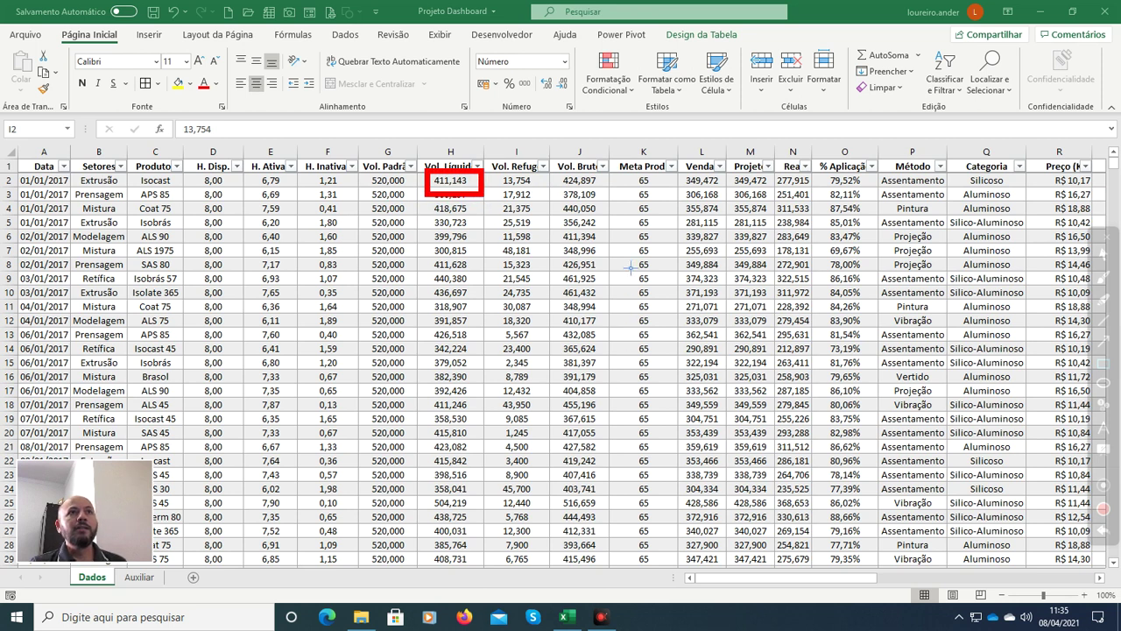
{"action": "mouse_move", "coordinate": [557, 173]}
{"action": "left_mouse_down"}
{"action": "mouse_move", "coordinate": [595, 203]}
{"action": "mouse_move", "coordinate": [624, 200]}
{"action": "left_mouse_up"}
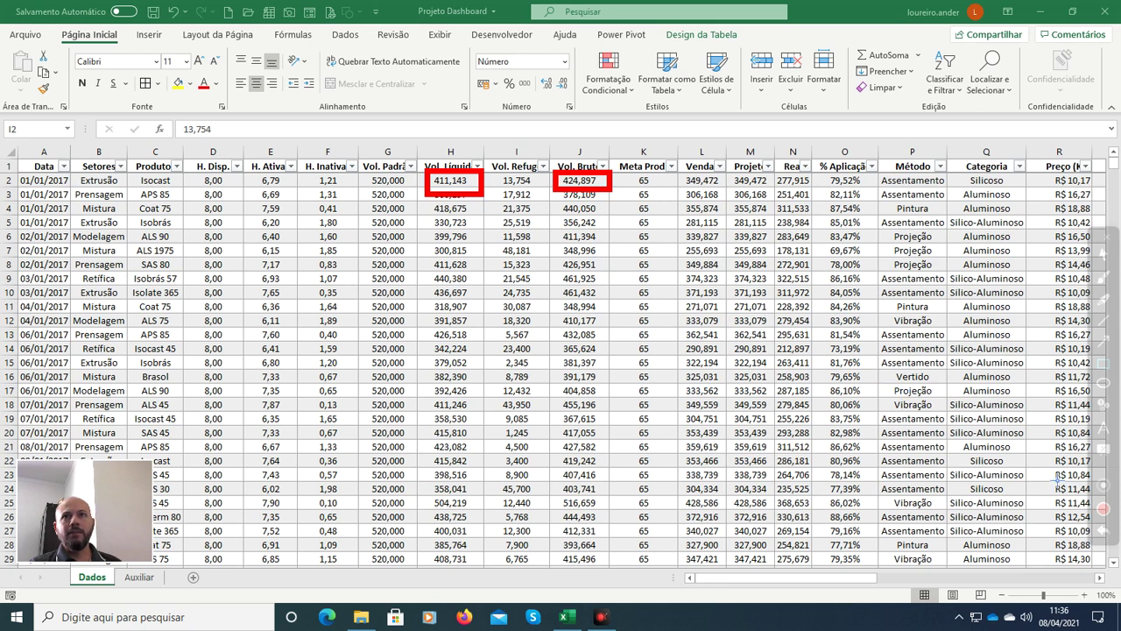
{"action": "left_click", "coordinate": [1105, 531]}
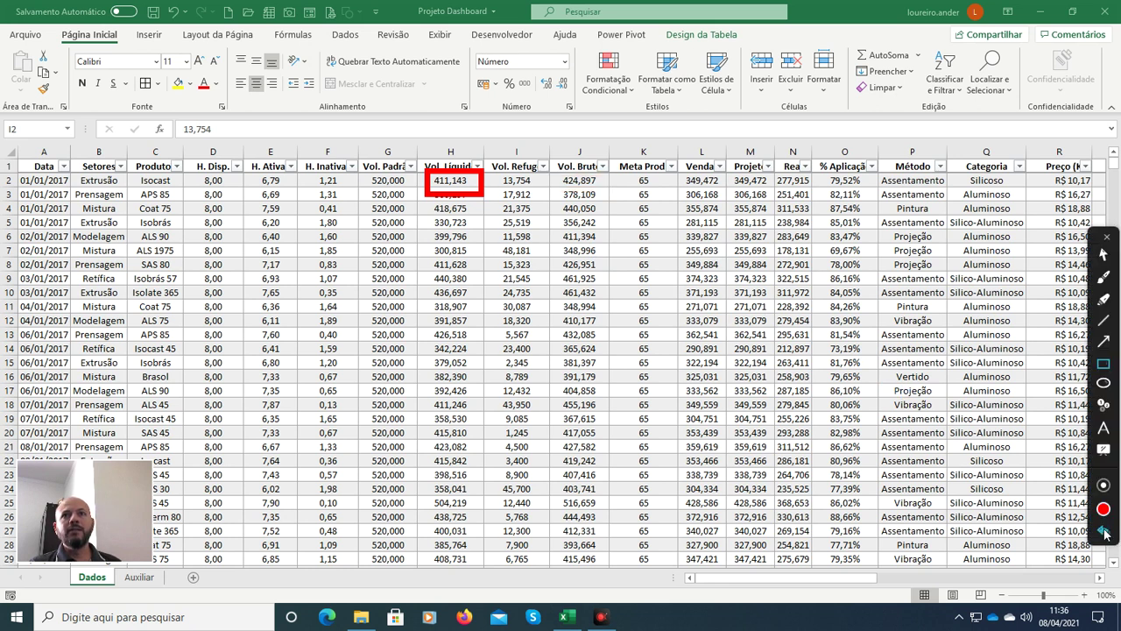
{"action": "left_click", "coordinate": [1104, 254]}
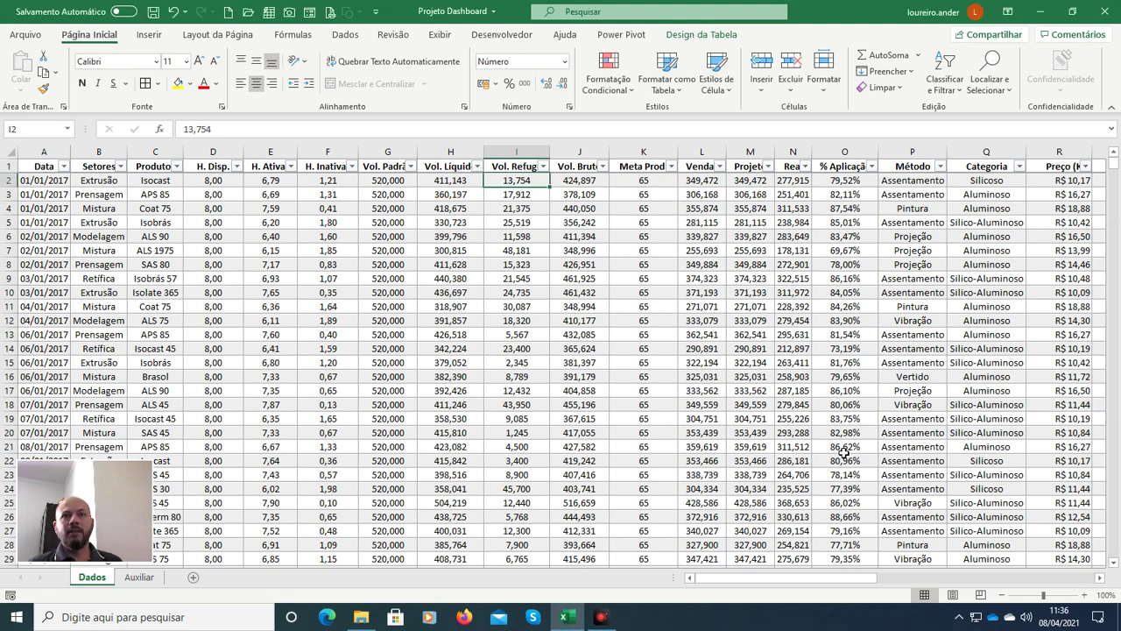
Step: Start the % Qualidade formula in AC2 of the Dados table with the column reference =[Vol. Líquido]
{"action": "key", "text": "Right"}
{"action": "key", "text": "Right"}
{"action": "key", "text": "Right"}
{"action": "key", "text": "Right"}
{"action": "key", "text": "Right"}
{"action": "key", "text": "Right"}
{"action": "key", "text": "Right"}
{"action": "key", "text": "Right"}
{"action": "key", "text": "Right"}
{"action": "key", "text": "Right"}
{"action": "key", "text": "Right"}
{"action": "key", "text": "Right"}
{"action": "key", "text": "Right"}
{"action": "key", "text": "Right"}
{"action": "key", "text": "Right"}
{"action": "key", "text": "Right"}
{"action": "key", "text": "Right"}
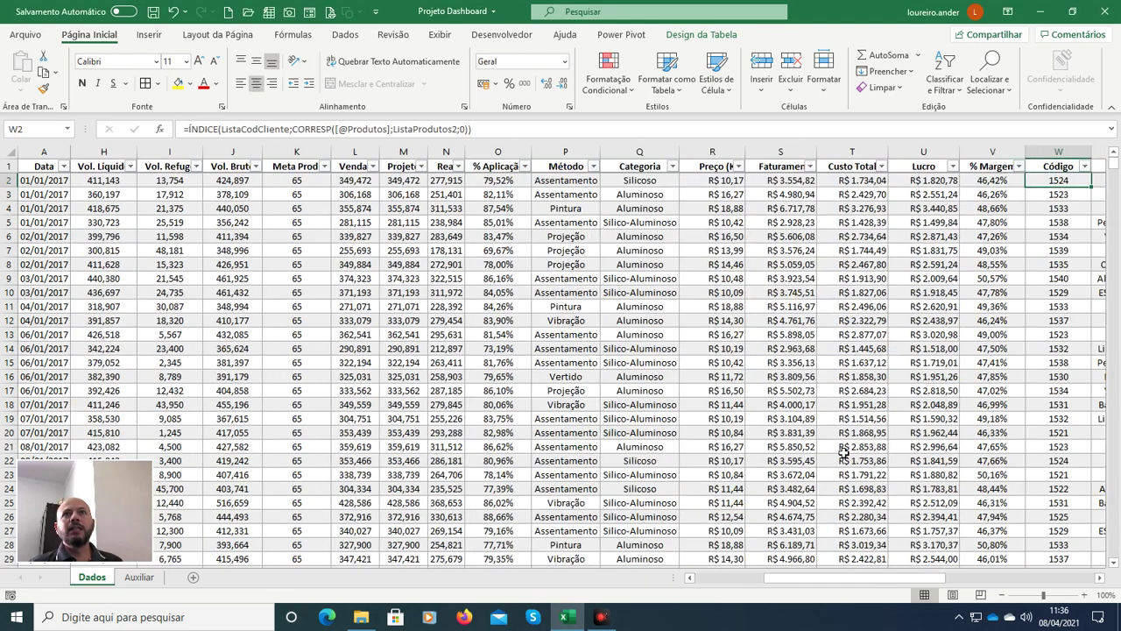
{"action": "key", "text": "Right"}
{"action": "key", "text": "Right"}
{"action": "key", "text": "Right"}
{"action": "key", "text": "Right"}
{"action": "key", "text": "Right"}
{"action": "key", "text": "Left"}
{"action": "key", "text": "Left"}
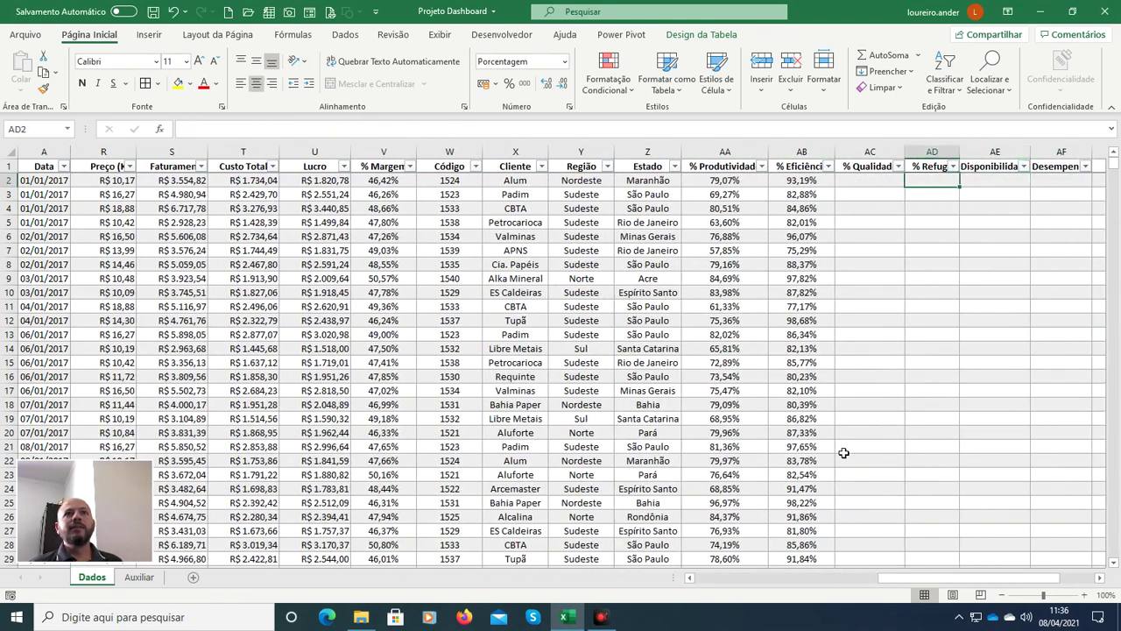
{"action": "type", "text": "=vol"}
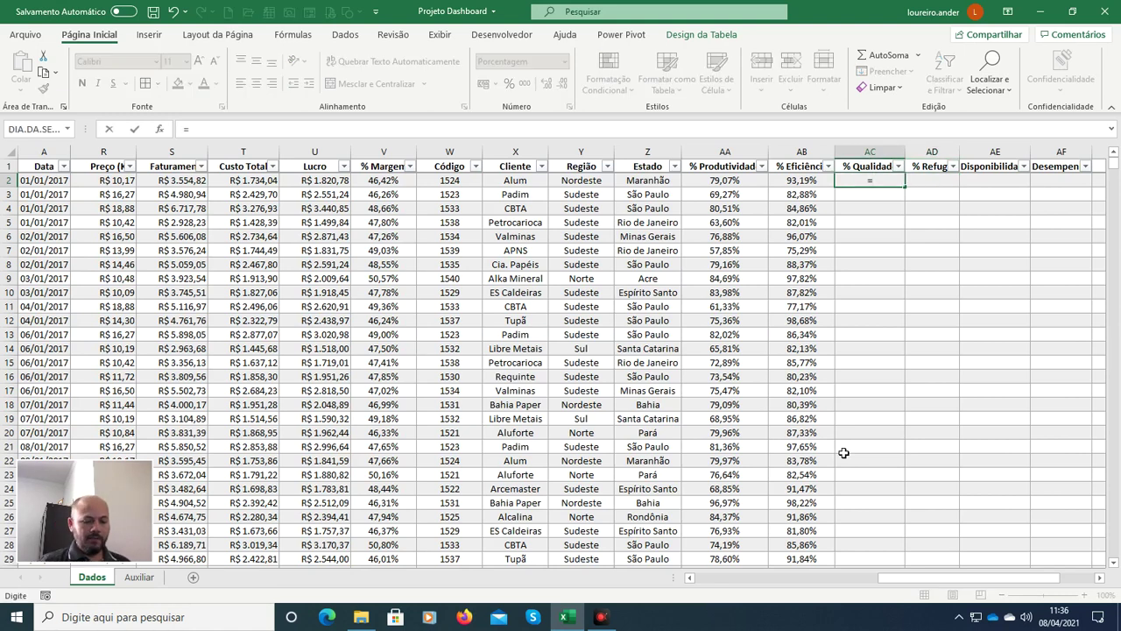
{"action": "key", "text": "BackSpace"}
{"action": "key", "text": "BackSpace"}
{"action": "key", "text": "BackSpace"}
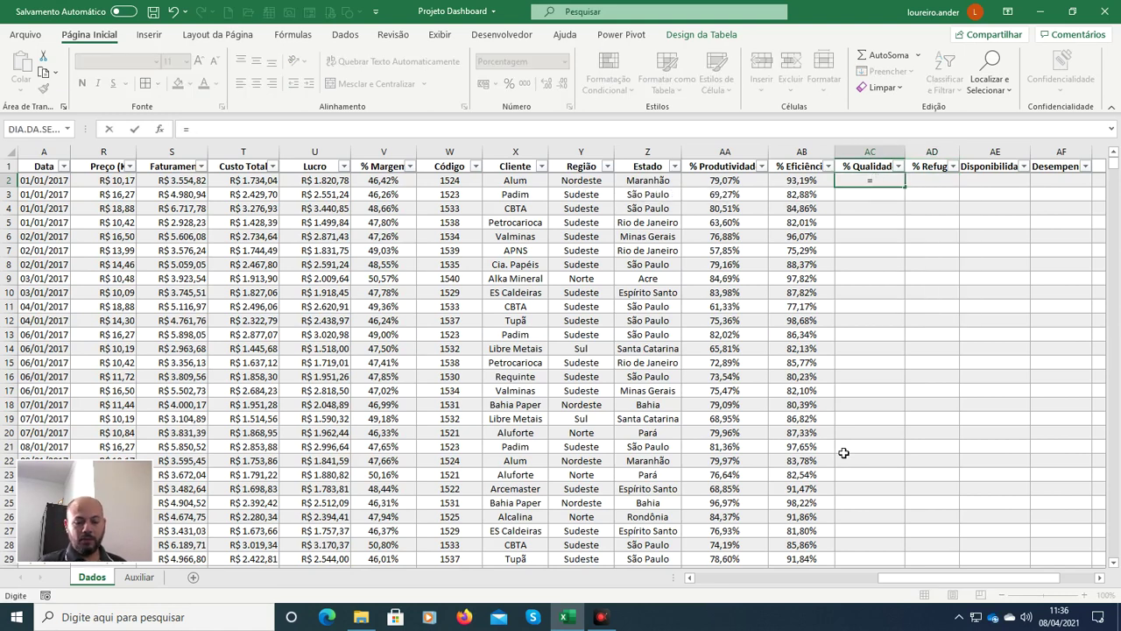
{"action": "type", "text": "[vo"}
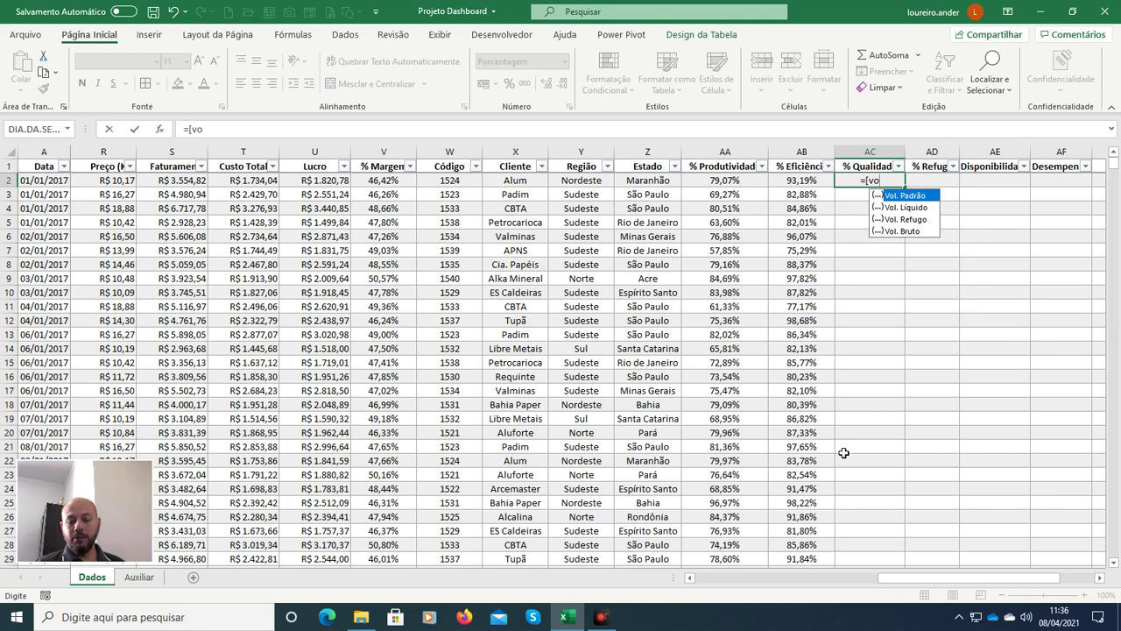
{"action": "key", "text": "Down"}
{"action": "key", "text": "Tab"}
{"action": "type", "text": "]"}
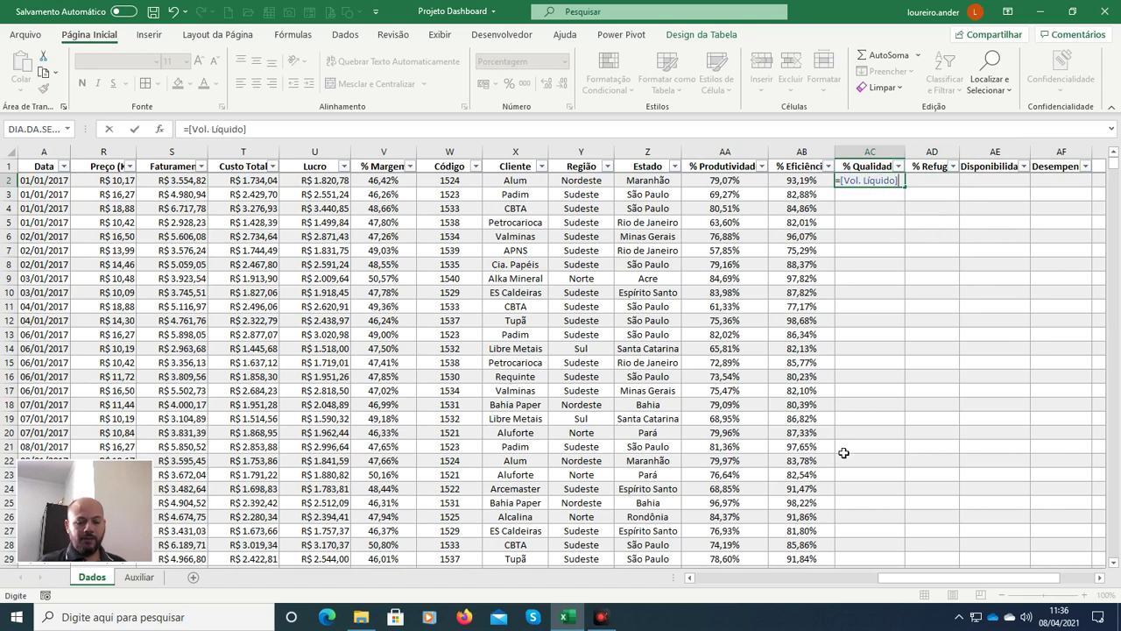
Step: Complete the AC2 formula with /[Vol. Bruto] and accept the suggested current-row version for the % Qualidade column
{"action": "type", "text": "/"}
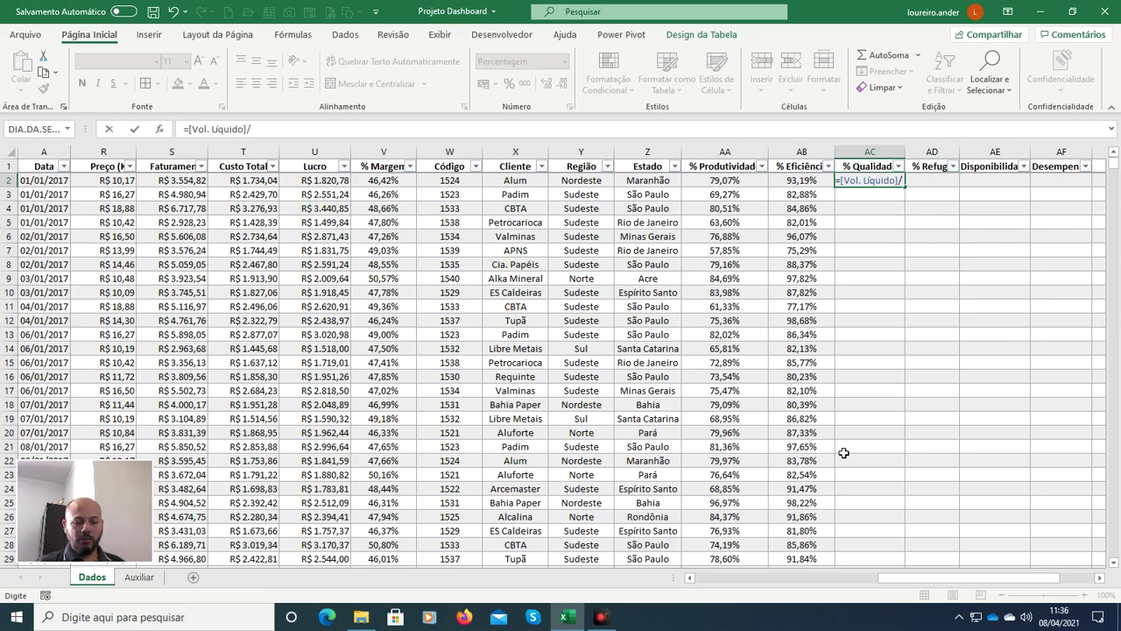
{"action": "type", "text": "[vo"}
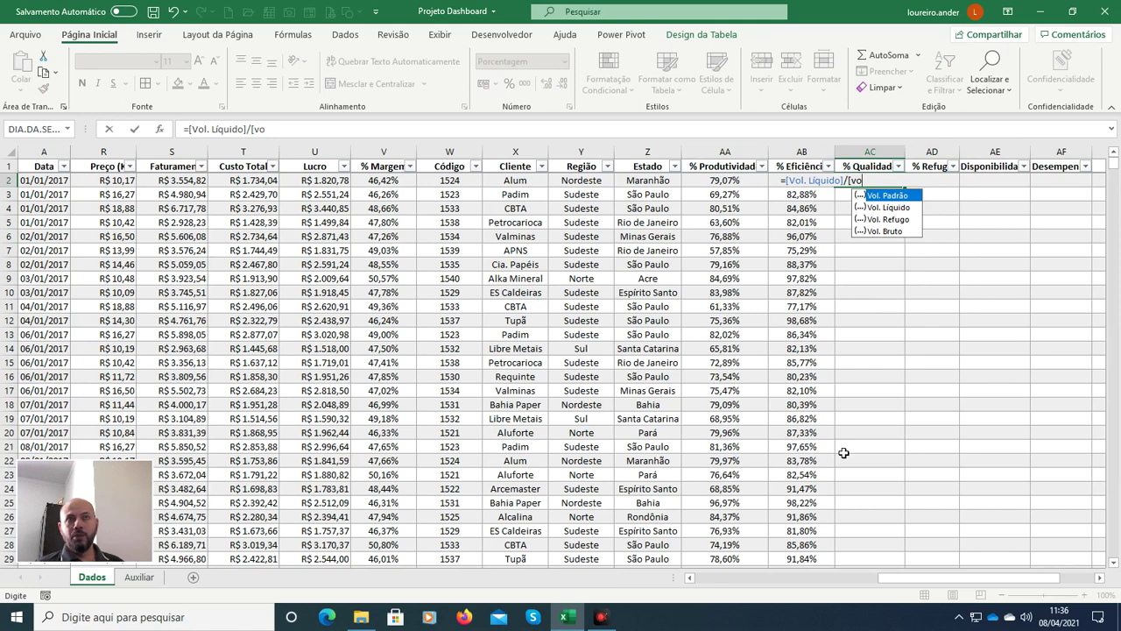
{"action": "key", "text": "Down"}
{"action": "key", "text": "Down"}
{"action": "key", "text": "Down"}
{"action": "key", "text": "Tab"}
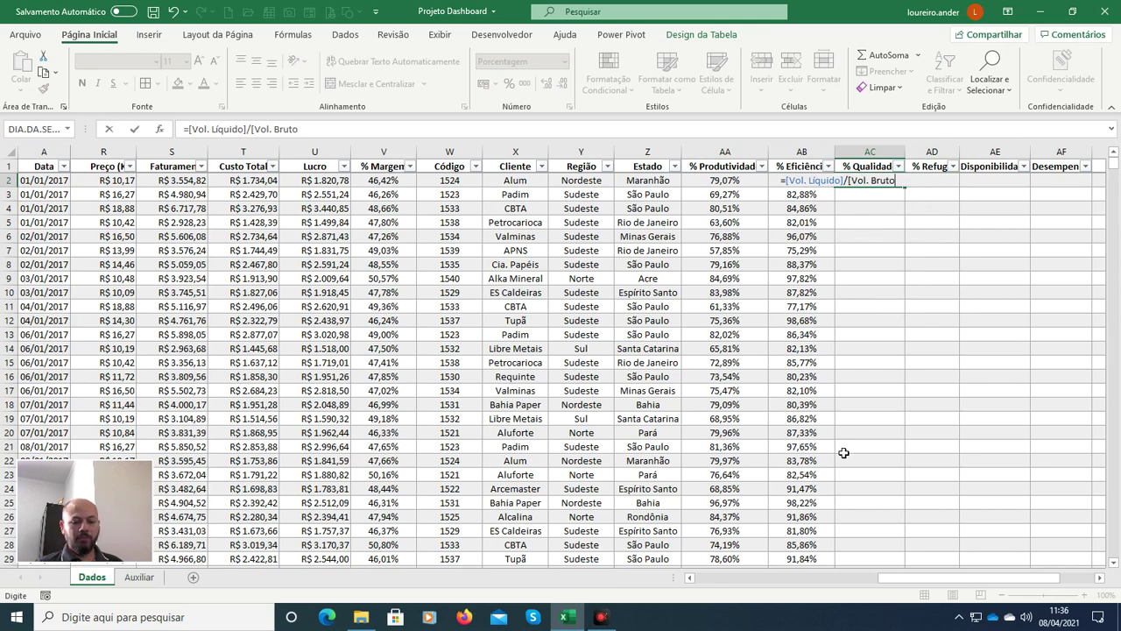
{"action": "type", "text": "]"}
{"action": "key", "text": "Return"}
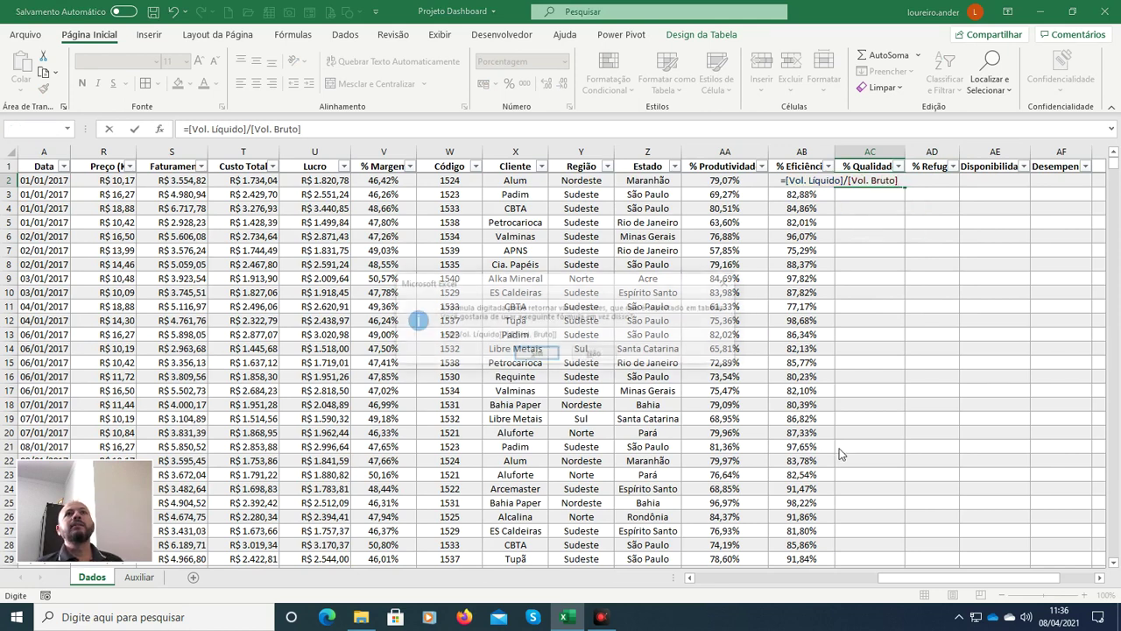
{"action": "key", "text": "Return"}
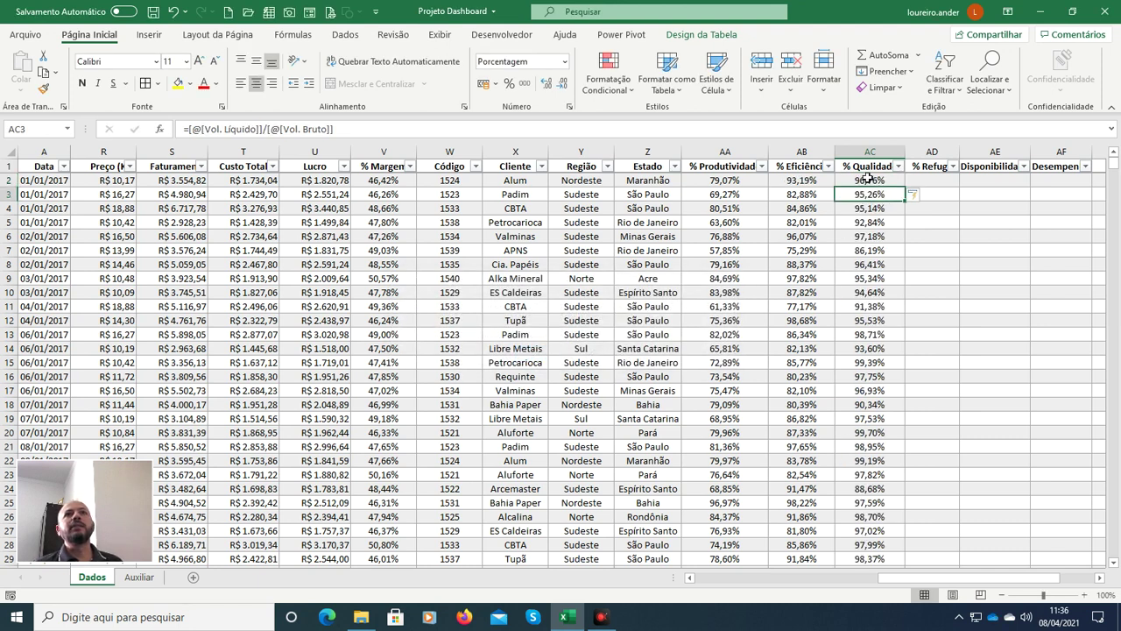
Step: Review the % Qualidade result in AC2 and go back to the volume columns it is based on
{"action": "left_click", "coordinate": [869, 179]}
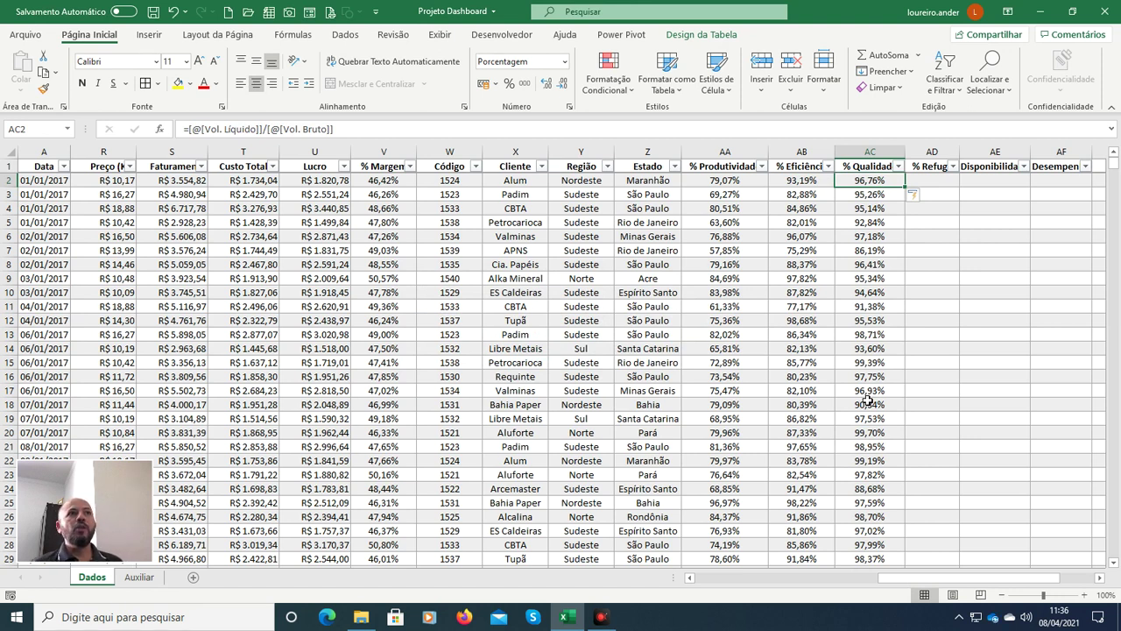
{"action": "key", "text": "Left"}
{"action": "key", "text": "Left"}
{"action": "key", "text": "ctrl+Left"}
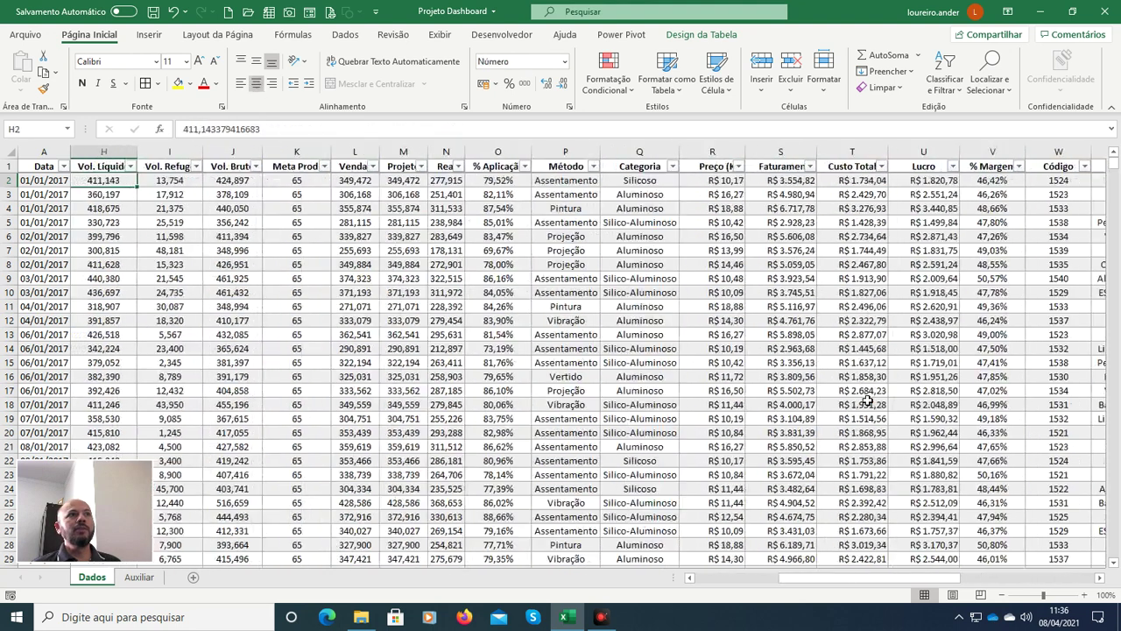
{"action": "key", "text": "Right"}
{"action": "key", "text": "Right"}
{"action": "key", "text": "Right"}
{"action": "key", "text": "Right"}
{"action": "key", "text": "Right"}
{"action": "key", "text": "Right"}
{"action": "key", "text": "Right"}
{"action": "key", "text": "Right"}
{"action": "key", "text": "Right"}
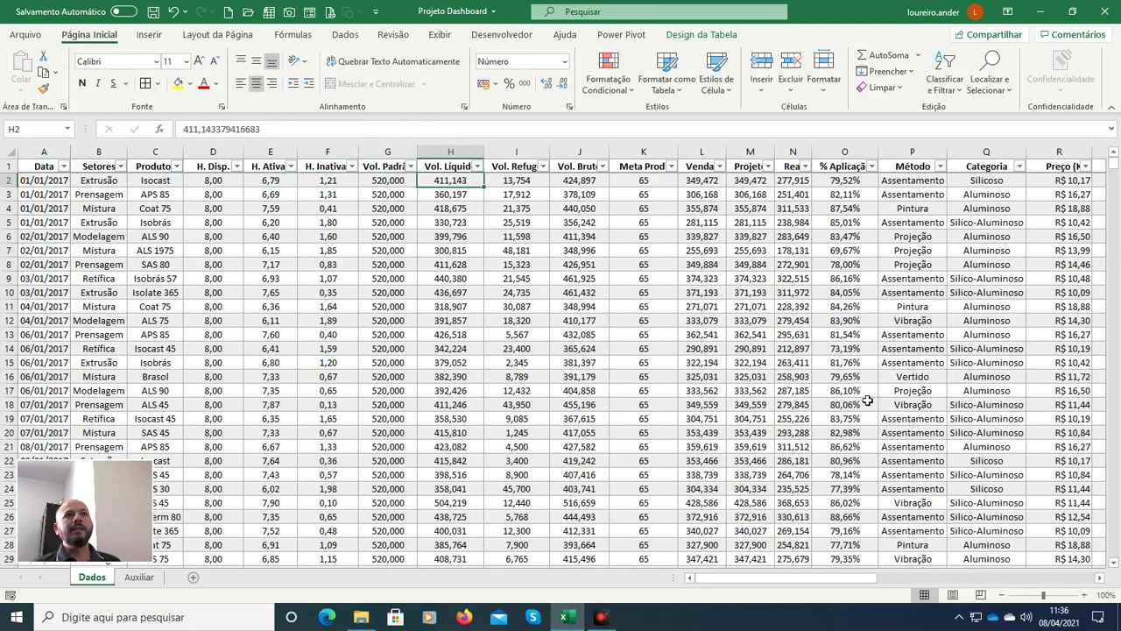
Step: Go from the volume columns back to AC2 and review the % Qualidade formula in the Dados table
{"action": "key", "text": "Right"}
{"action": "key", "text": "Right"}
{"action": "key", "text": "Right"}
{"action": "key", "text": "Right"}
{"action": "key", "text": "Right"}
{"action": "key", "text": "Right"}
{"action": "key", "text": "Right"}
{"action": "key", "text": "Right"}
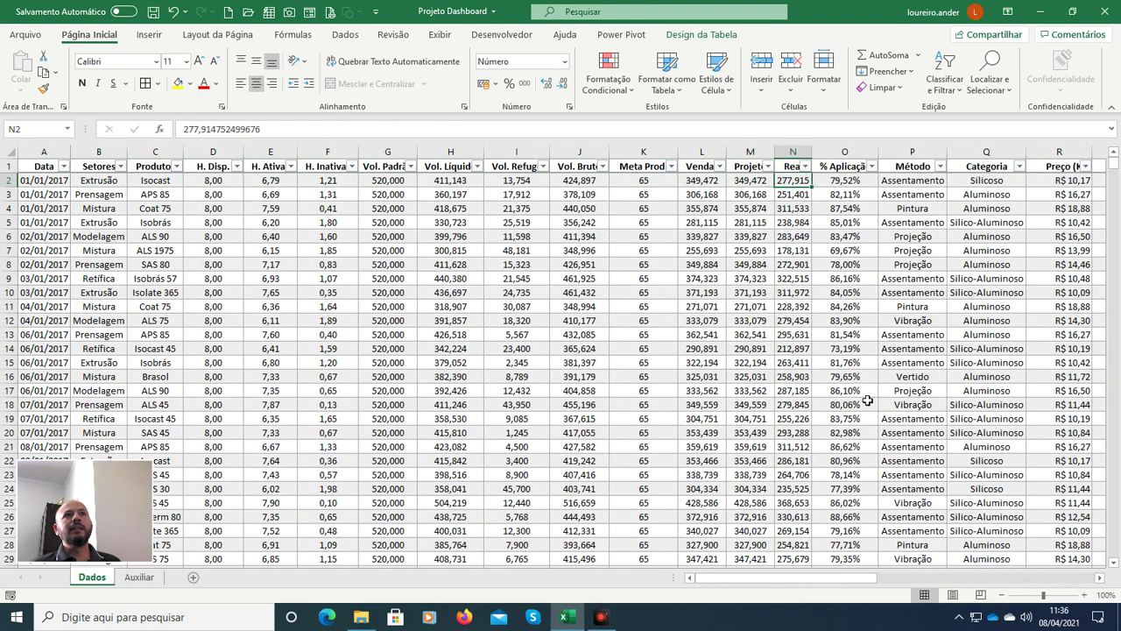
{"action": "key", "text": "Right"}
{"action": "key", "text": "Right"}
{"action": "key", "text": "Right"}
{"action": "key", "text": "Right"}
{"action": "key", "text": "Right"}
{"action": "key", "text": "Right"}
{"action": "key", "text": "Right"}
{"action": "key", "text": "Right"}
{"action": "key", "text": "Right"}
{"action": "key", "text": "Right"}
{"action": "key", "text": "Right"}
{"action": "key", "text": "Right"}
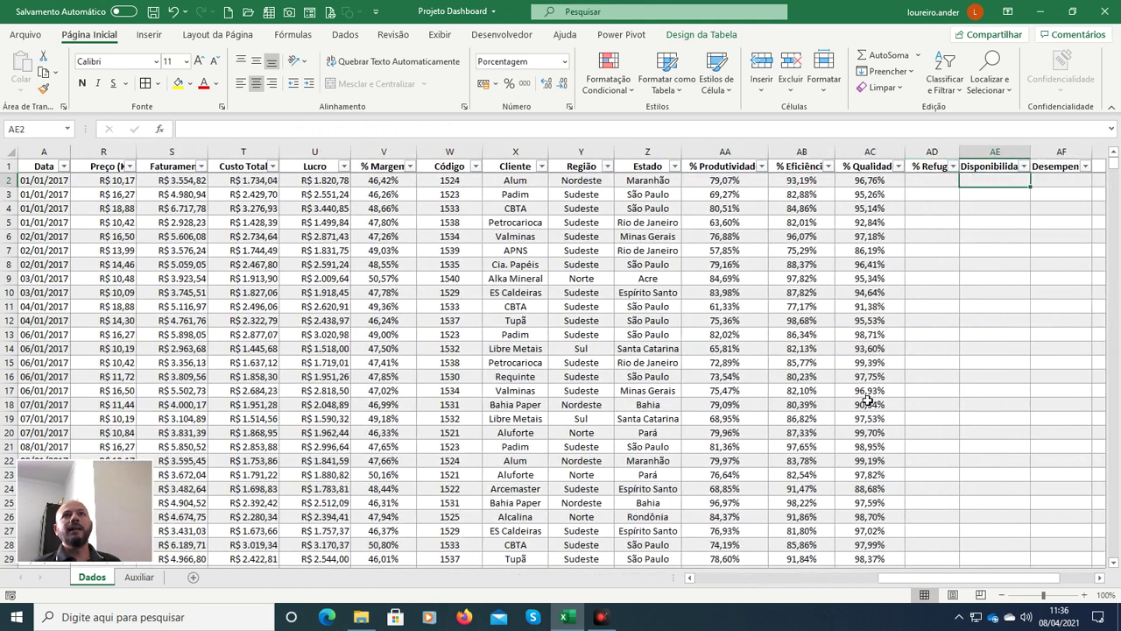
{"action": "key", "text": "Left"}
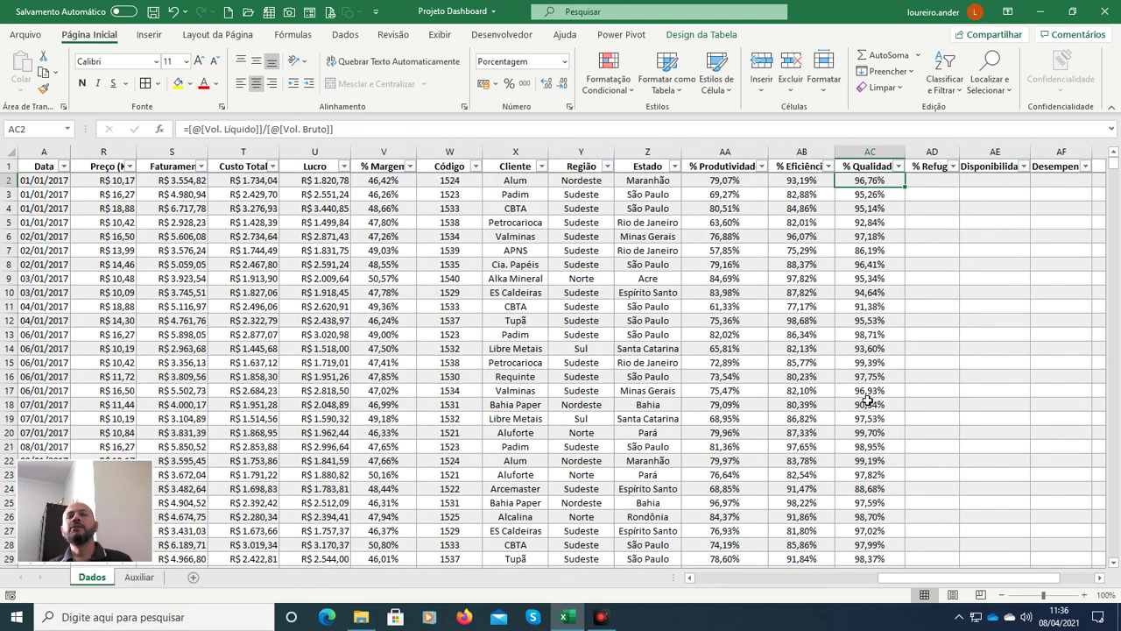
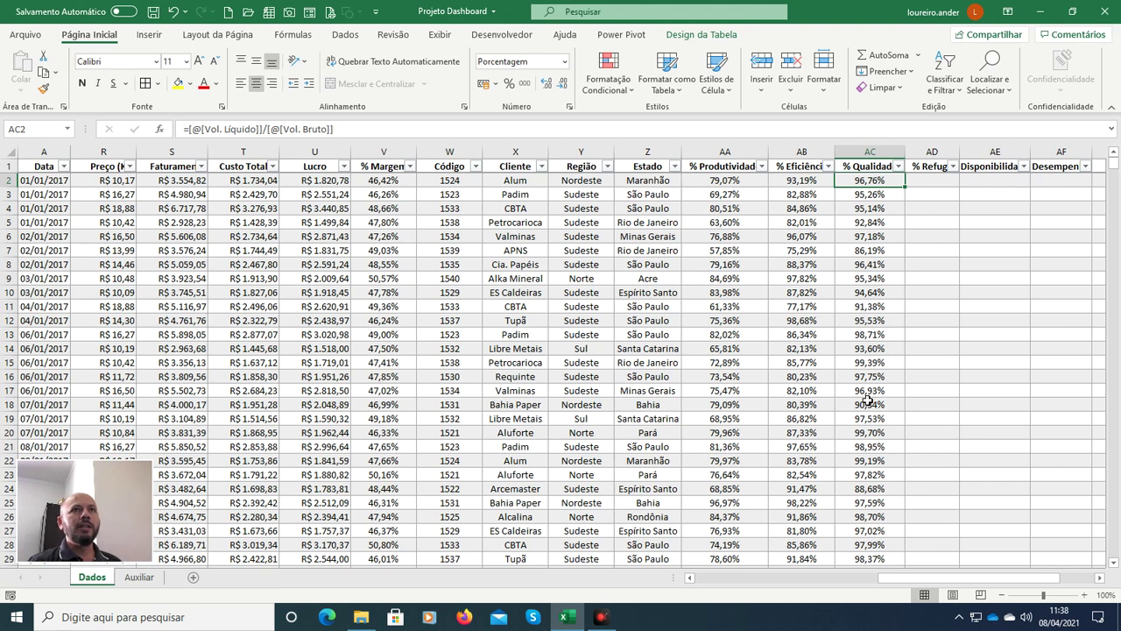
Step: Look over the % Refugo, Disponibilidade and neighbouring indicator columns in row 2, ending at AD2
{"action": "key", "text": "Right"}
{"action": "key", "text": "Right"}
{"action": "key", "text": "Right"}
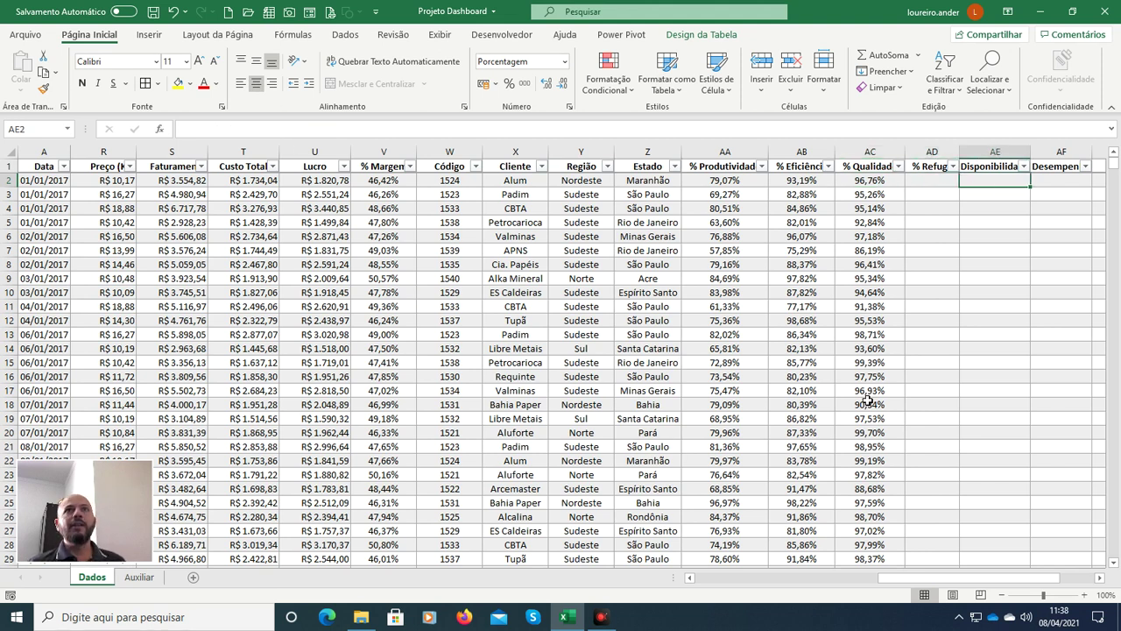
{"action": "key", "text": "Left"}
{"action": "key", "text": "Left"}
{"action": "key", "text": "Right"}
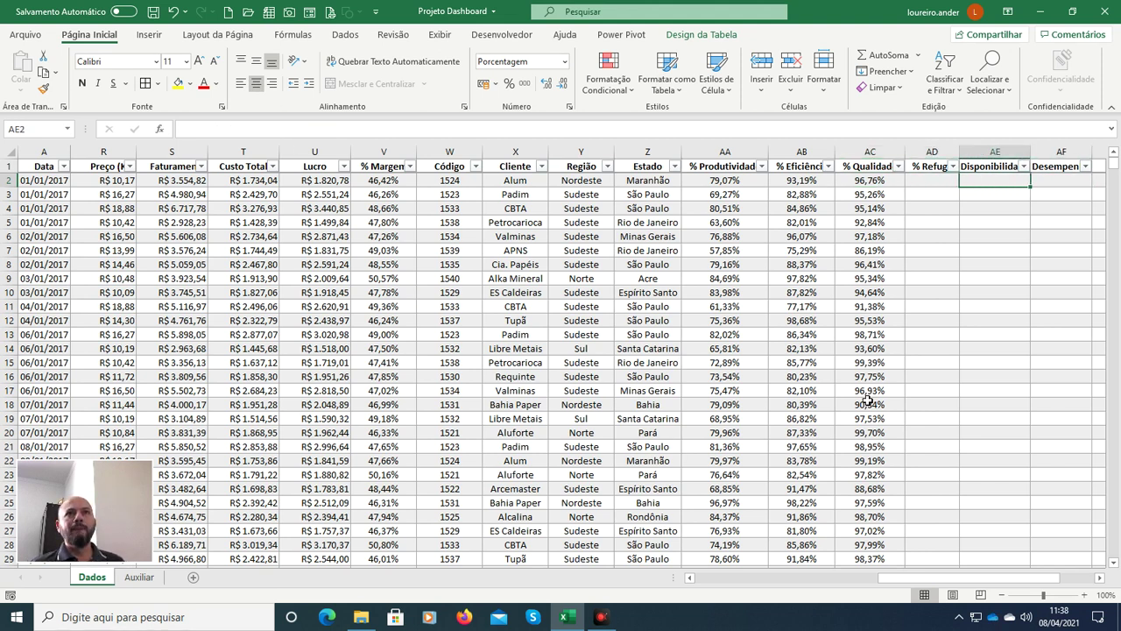
{"action": "key", "text": "Right"}
{"action": "key", "text": "Right"}
{"action": "key", "text": "Left"}
{"action": "key", "text": "Left"}
{"action": "key", "text": "Left"}
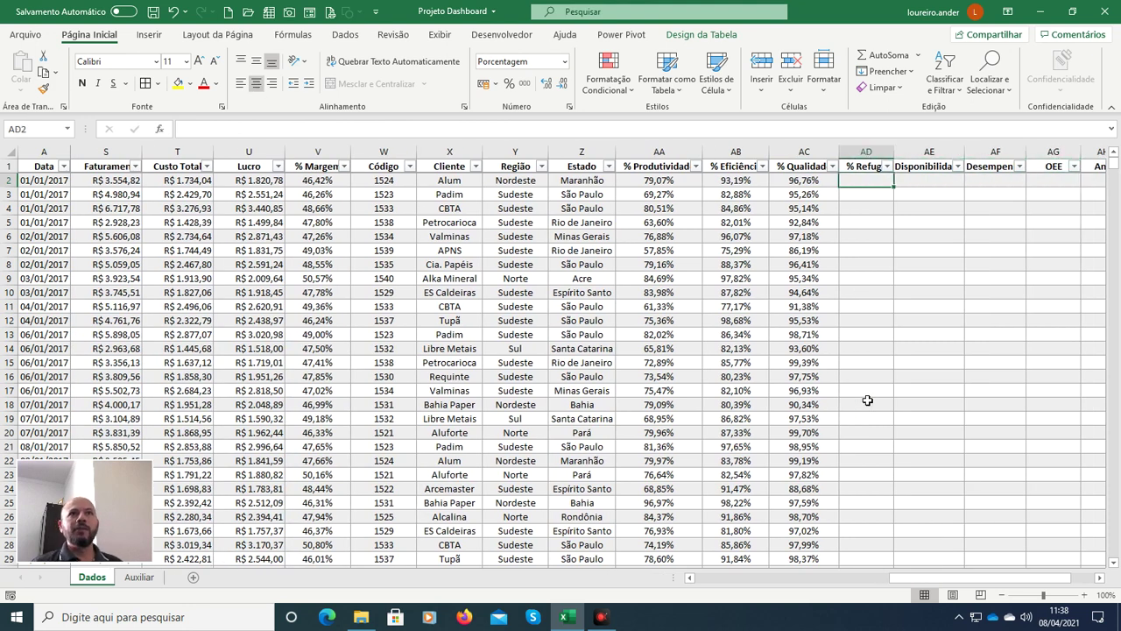
Step: Mark the Vol. Refugo and Vol. Bruto values in row 2 with red rectangles and clear the markings
{"action": "key", "text": "Home"}
{"action": "key", "text": "Right"}
{"action": "key", "text": "Right"}
{"action": "key", "text": "Right"}
{"action": "key", "text": "Right"}
{"action": "key", "text": "Right"}
{"action": "key", "text": "Right"}
{"action": "key", "text": "Right"}
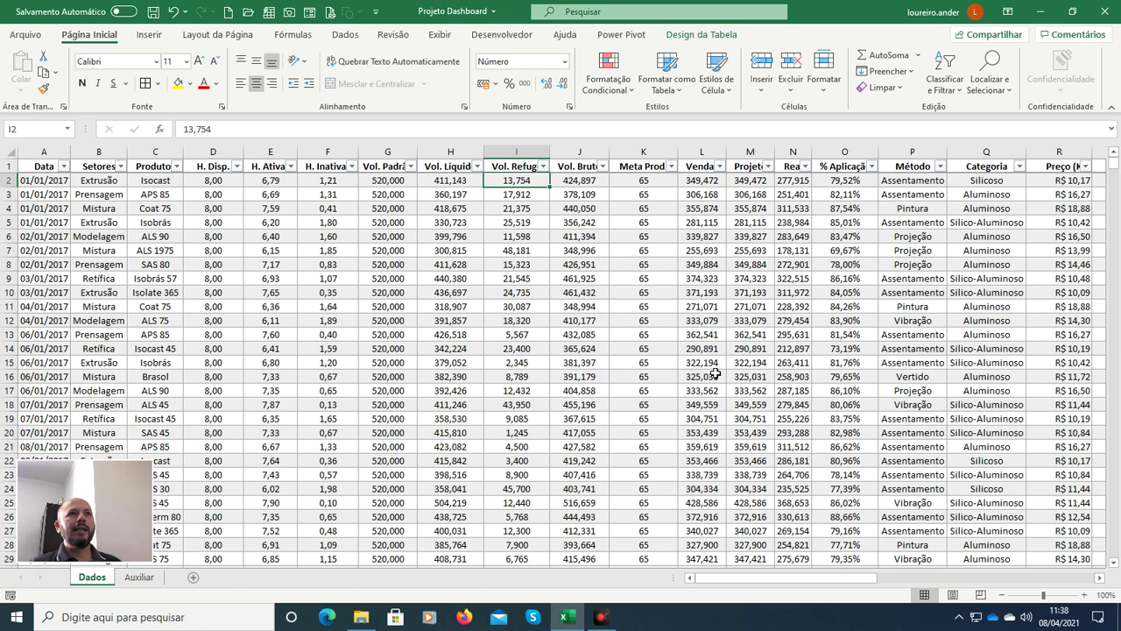
{"action": "left_click", "coordinate": [1066, 552]}
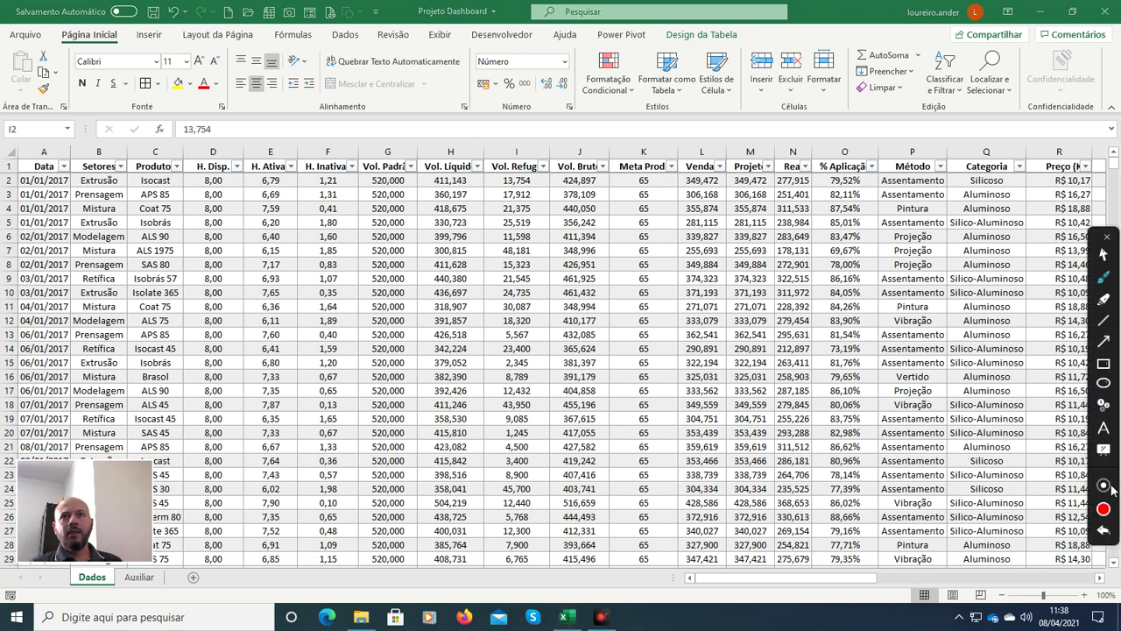
{"action": "left_click", "coordinate": [1105, 368]}
{"action": "mouse_move", "coordinate": [489, 170]}
{"action": "left_mouse_down"}
{"action": "mouse_move", "coordinate": [525, 192]}
{"action": "mouse_move", "coordinate": [560, 177]}
{"action": "mouse_move", "coordinate": [619, 202]}
{"action": "left_mouse_up"}
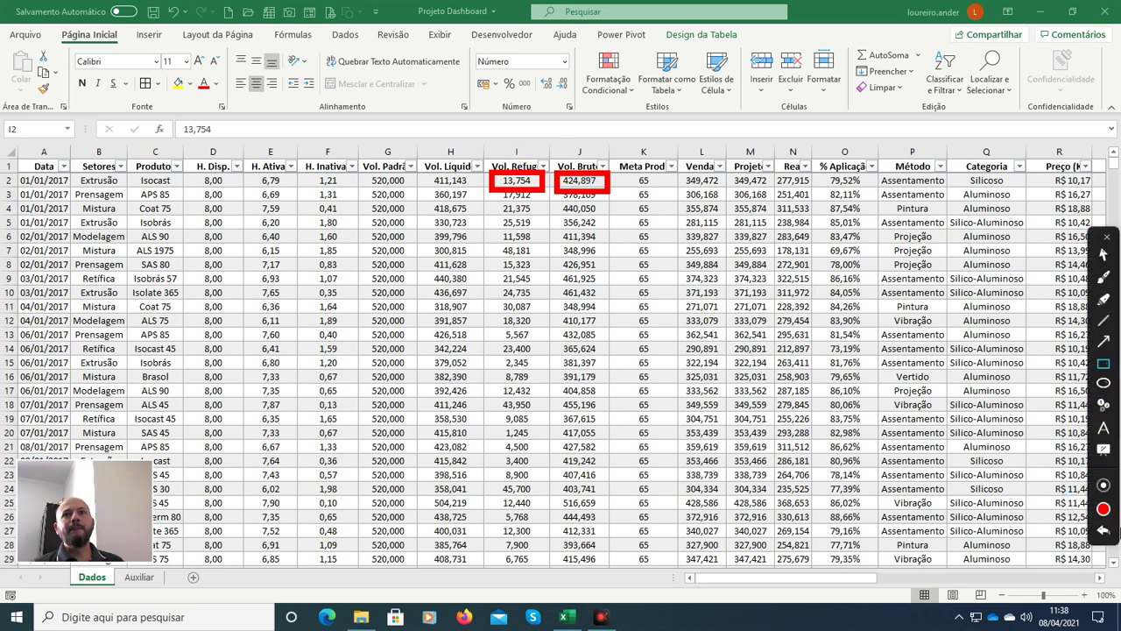
{"action": "left_click", "coordinate": [1103, 534]}
{"action": "left_click", "coordinate": [1102, 534]}
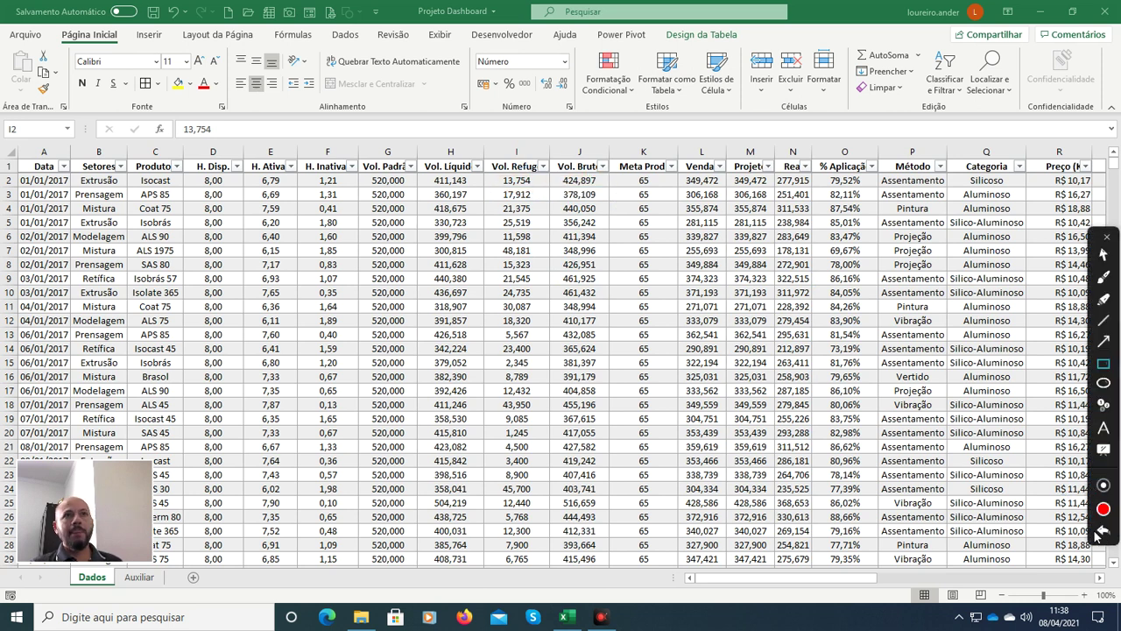
{"action": "left_click", "coordinate": [1104, 255]}
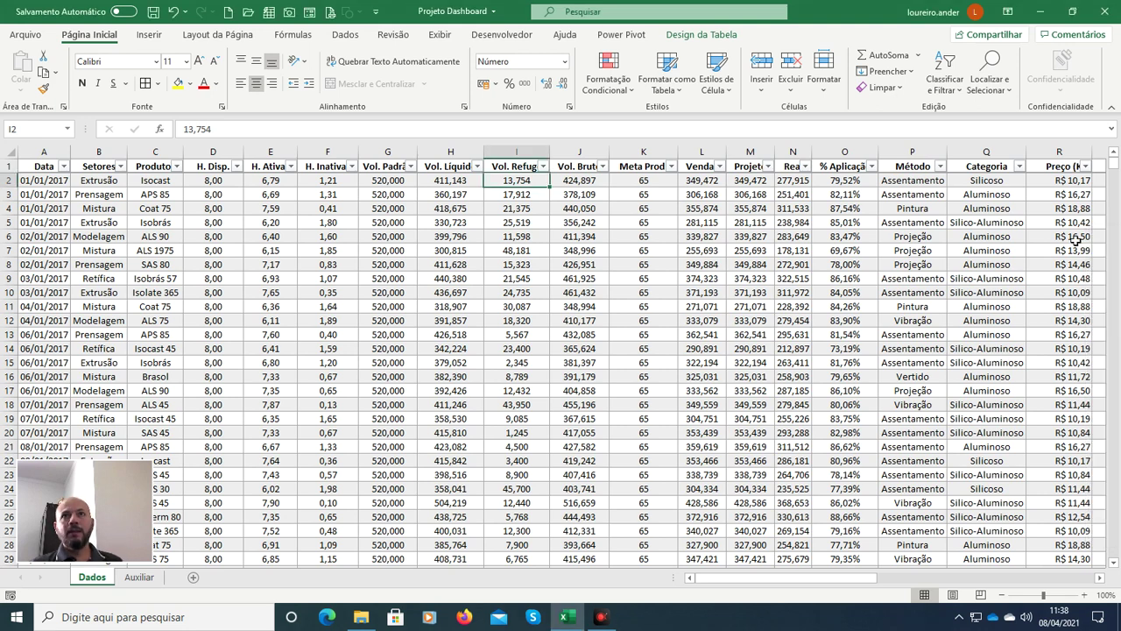
Step: Start the % Refugo formula in AD2 of the Dados table with the column reference =[Vol. Refugo
{"action": "left_click", "coordinate": [1076, 239]}
{"action": "key", "text": "Right"}
{"action": "key", "text": "Right"}
{"action": "key", "text": "Right"}
{"action": "key", "text": "Right"}
{"action": "key", "text": "Right"}
{"action": "key", "text": "Right"}
{"action": "key", "text": "Right"}
{"action": "key", "text": "Right"}
{"action": "key", "text": "Right"}
{"action": "key", "text": "Right"}
{"action": "key", "text": "Right"}
{"action": "key", "text": "Right"}
{"action": "key", "text": "Right"}
{"action": "key", "text": "Right"}
{"action": "key", "text": "Right"}
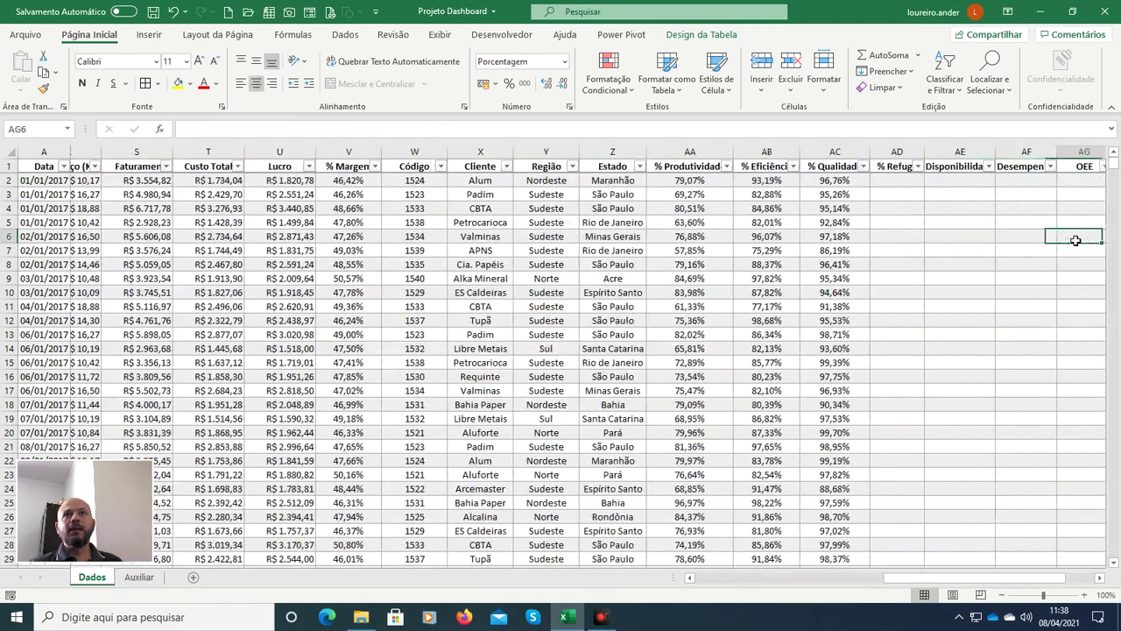
{"action": "key", "text": "Left"}
{"action": "key", "text": "Left"}
{"action": "key", "text": "Left"}
{"action": "key", "text": "Up"}
{"action": "key", "text": "Up"}
{"action": "key", "text": "Up"}
{"action": "key", "text": "Up"}
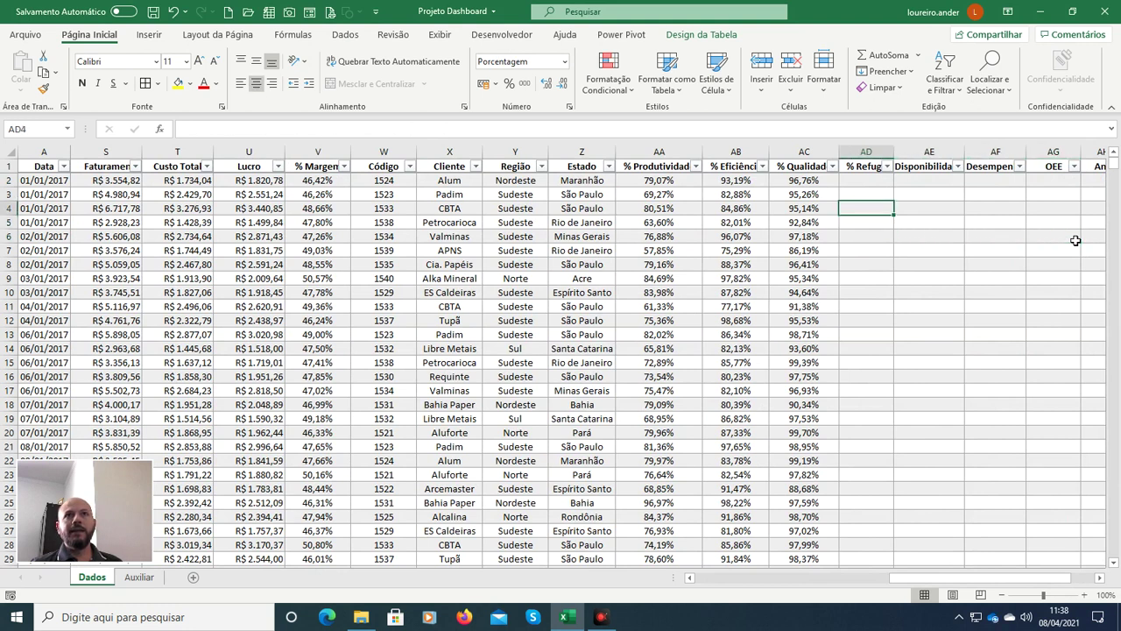
{"action": "type", "text": "=[vo"}
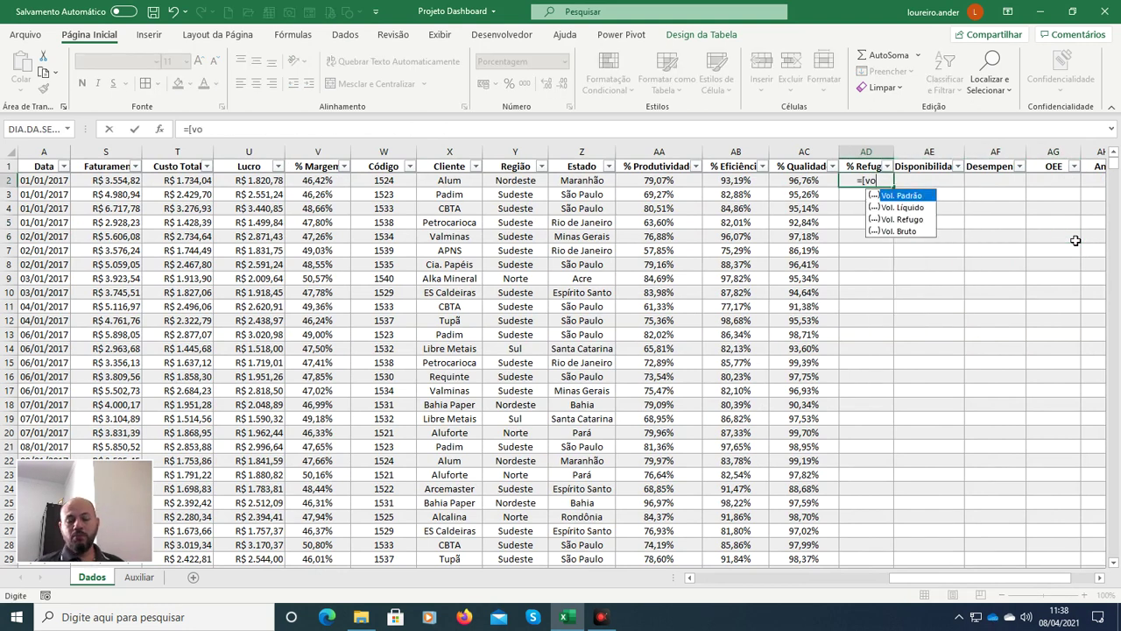
{"action": "key", "text": "Down"}
{"action": "key", "text": "Down"}
{"action": "key", "text": "Tab"}
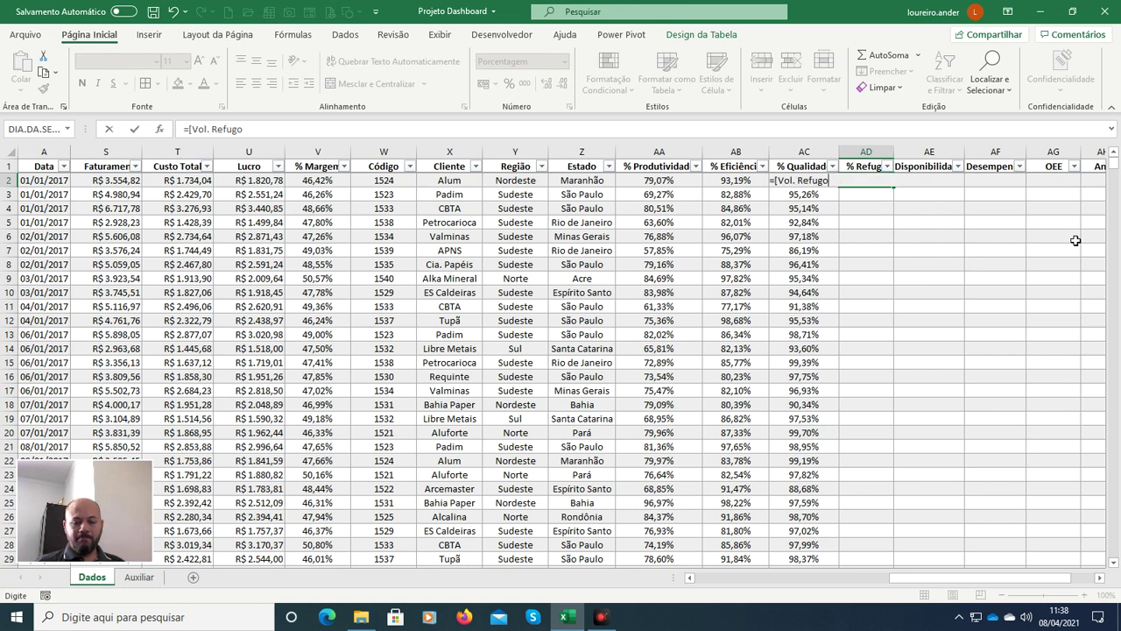
Step: Complete the AD2 formula as =[Vol. Refugo]/[Vol. Bruto] and accept the current-row version for the % Refugo column
{"action": "type", "text": "]/["}
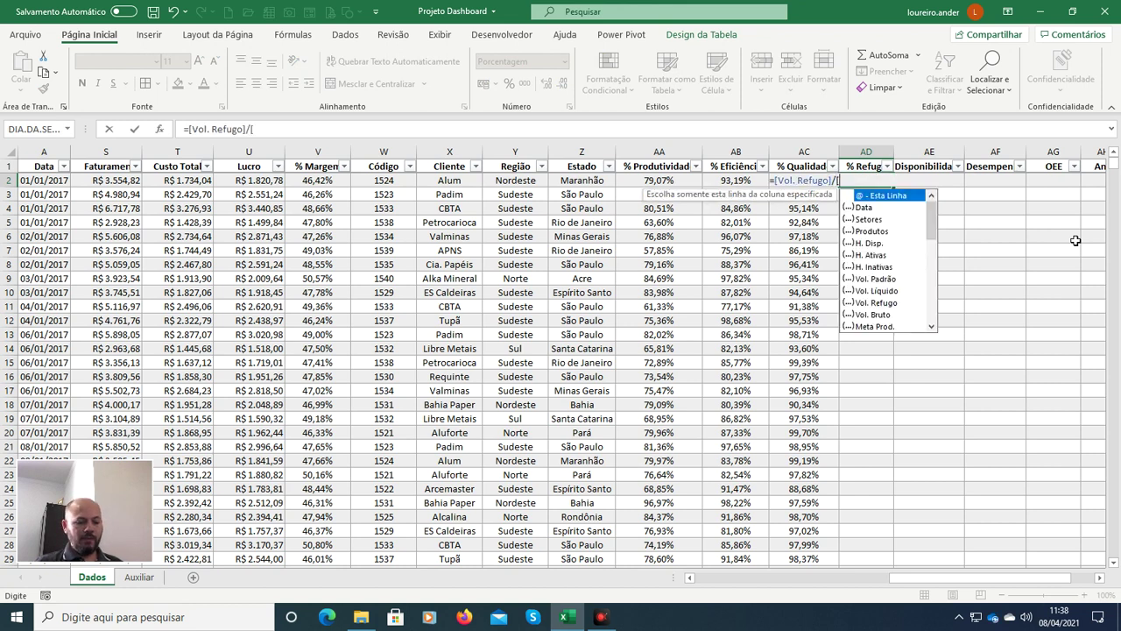
{"action": "type", "text": "vol"}
{"action": "key", "text": "Down"}
{"action": "key", "text": "Down"}
{"action": "key", "text": "Down"}
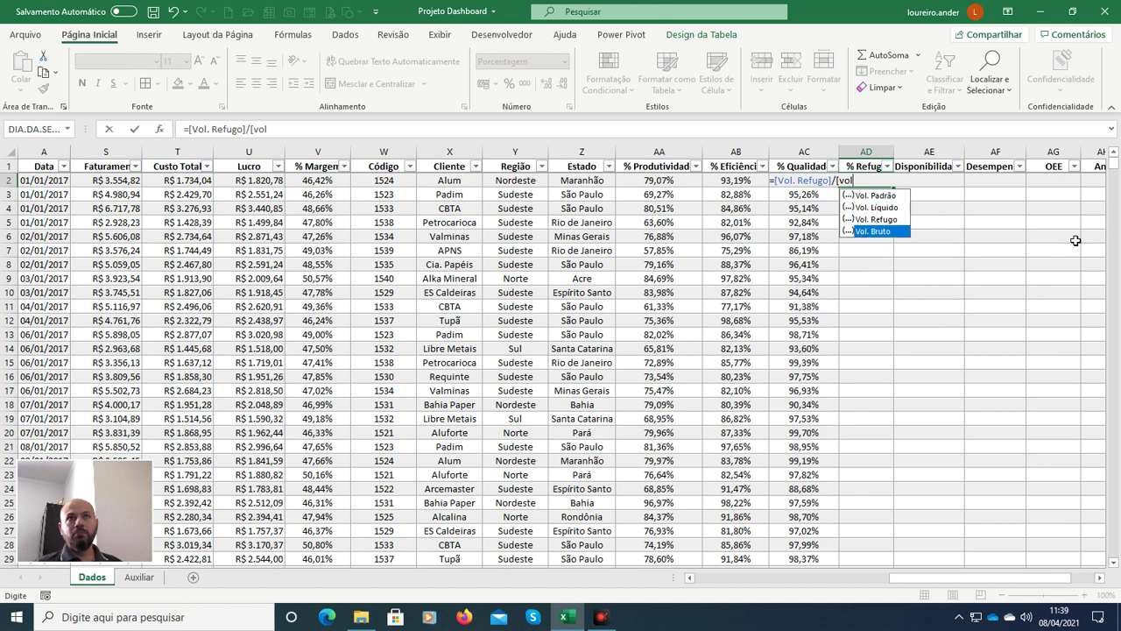
{"action": "key", "text": "Tab"}
{"action": "type", "text": "]"}
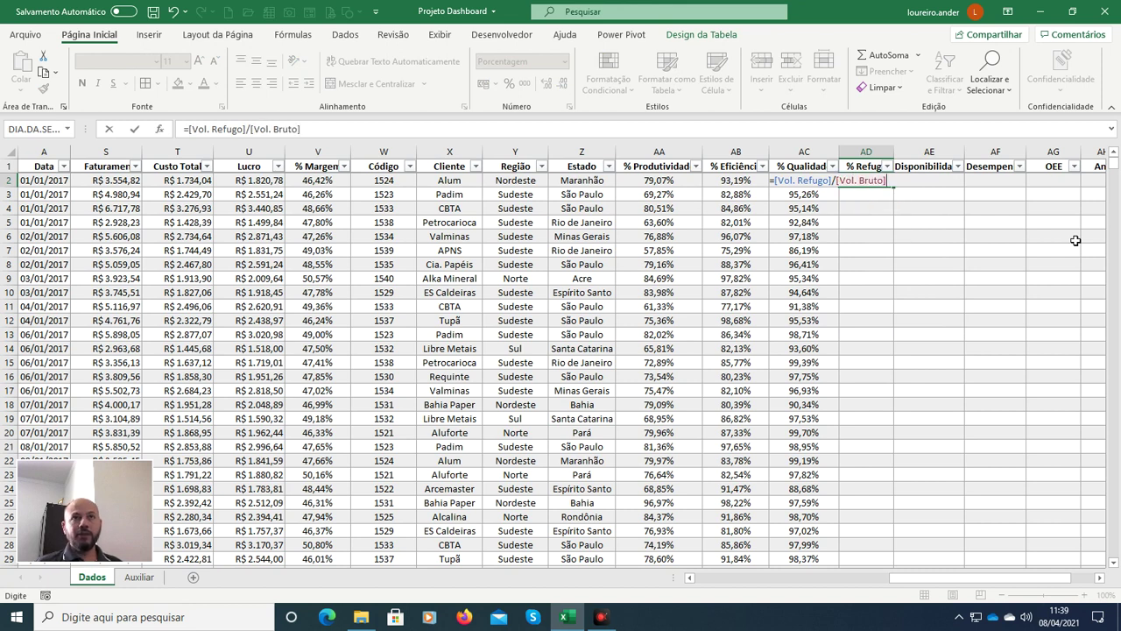
{"action": "key", "text": "Return"}
{"action": "key", "text": "Return"}
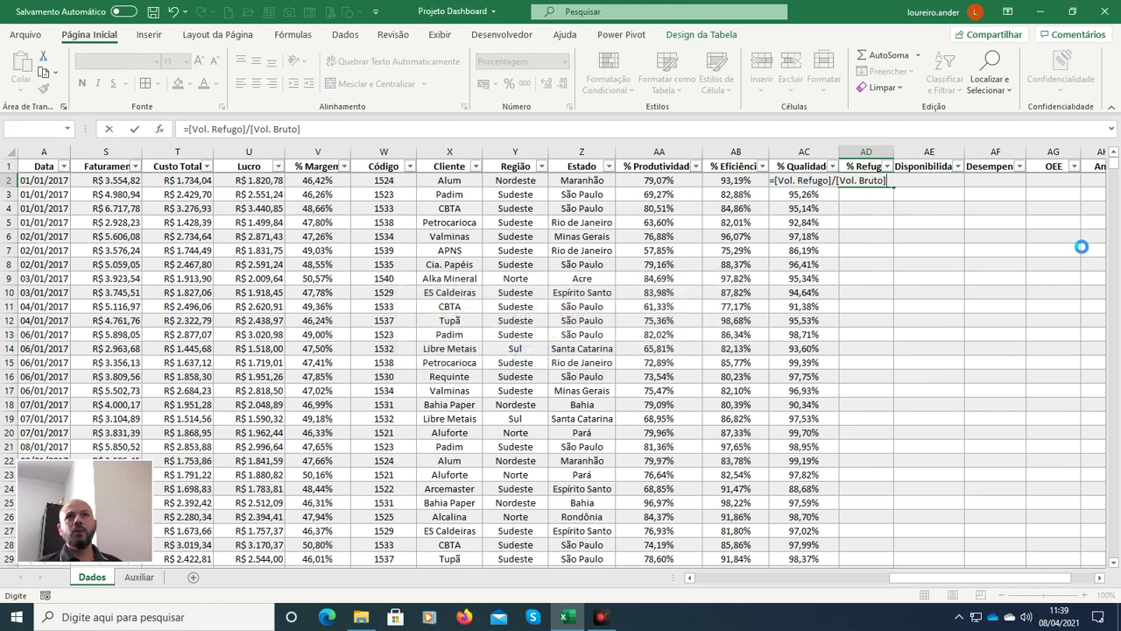
Step: Check the combined total of % Qualidade and % Refugo for row 2 and for row 7
{"action": "key", "text": "Up"}
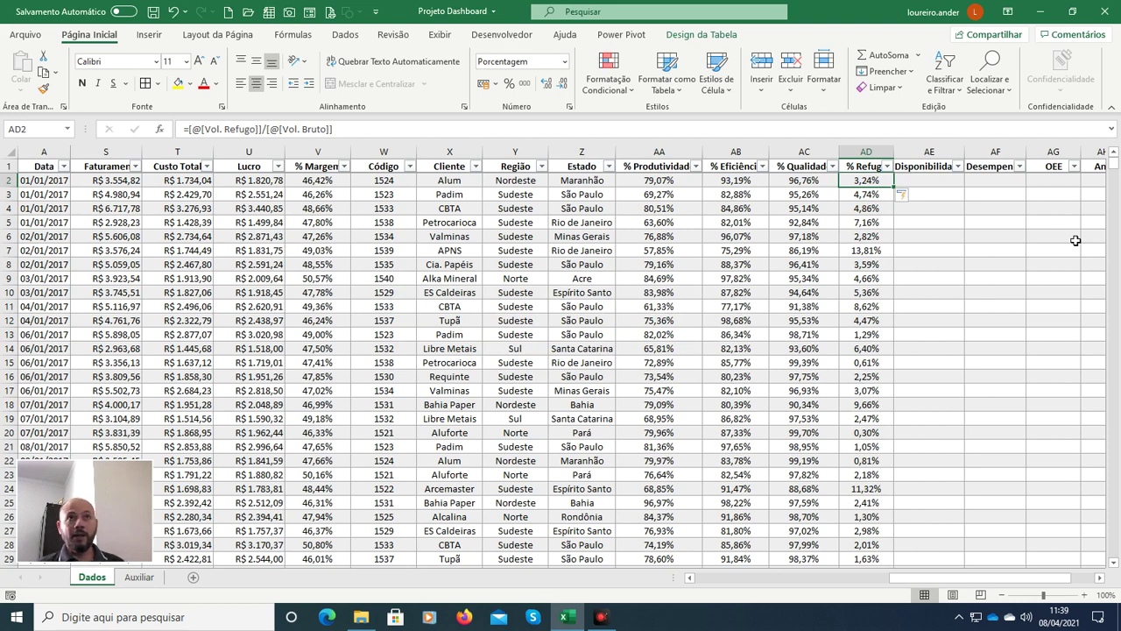
{"action": "key", "text": "shift+Left"}
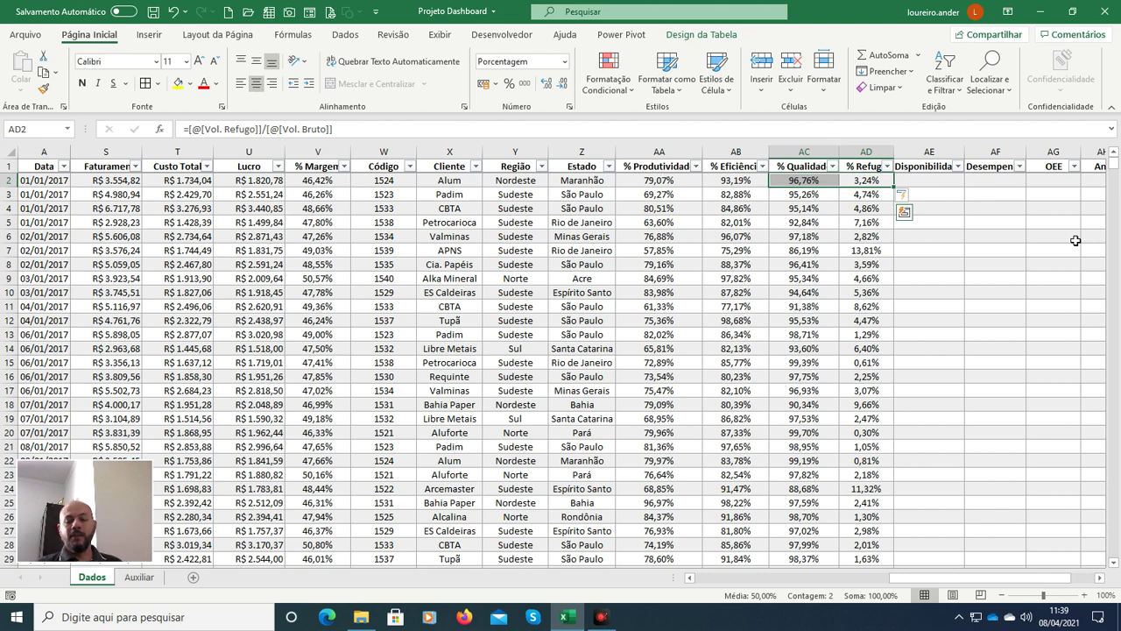
{"action": "key", "text": "Down"}
{"action": "key", "text": "Down"}
{"action": "key", "text": "Left"}
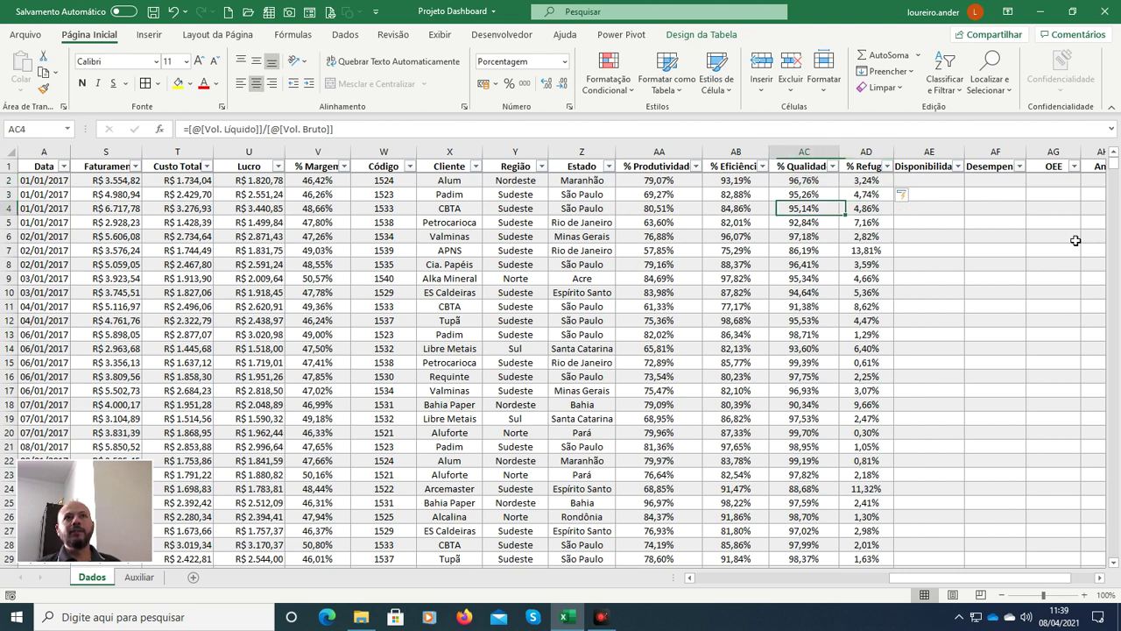
{"action": "key", "text": "Down"}
{"action": "key", "text": "Down"}
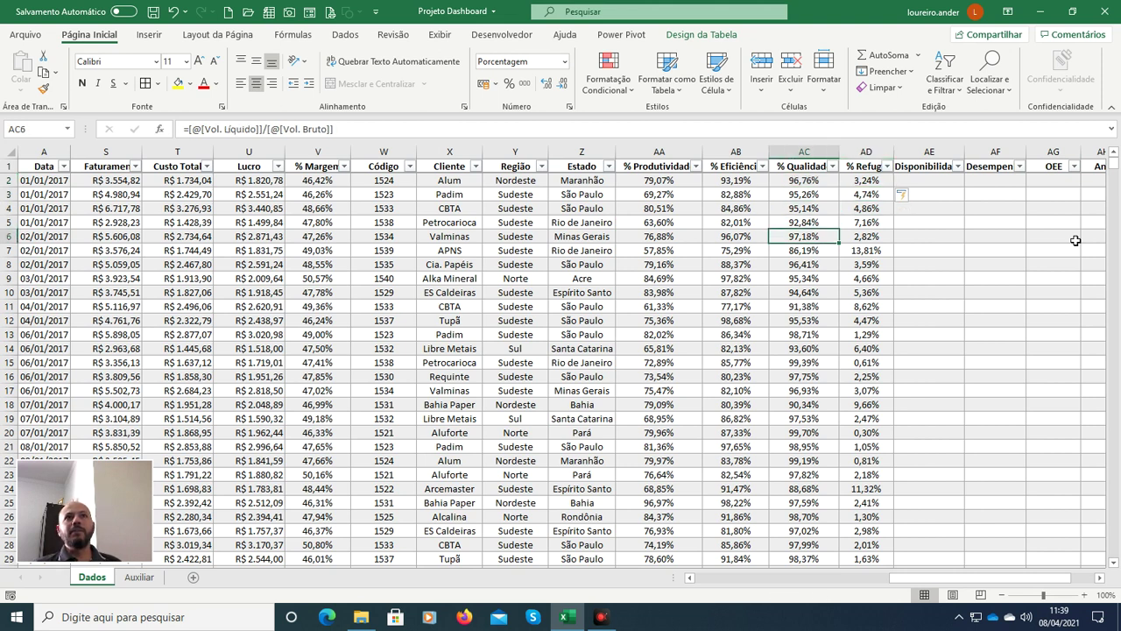
{"action": "key", "text": "Down"}
{"action": "key", "text": "Right"}
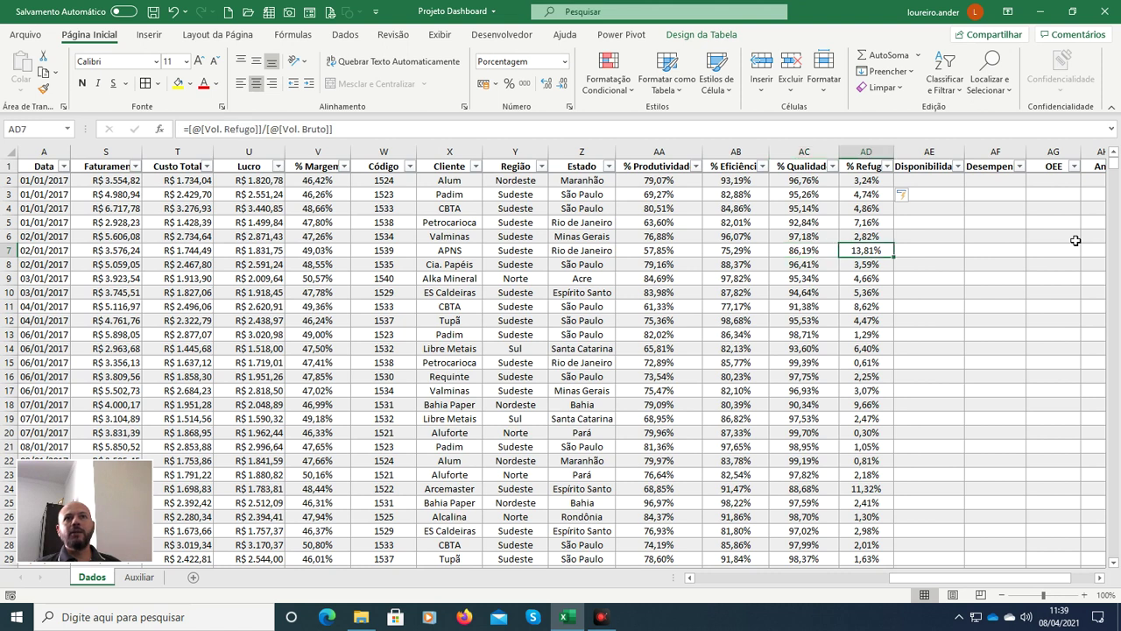
{"action": "key", "text": "Left"}
{"action": "key", "text": "Right"}
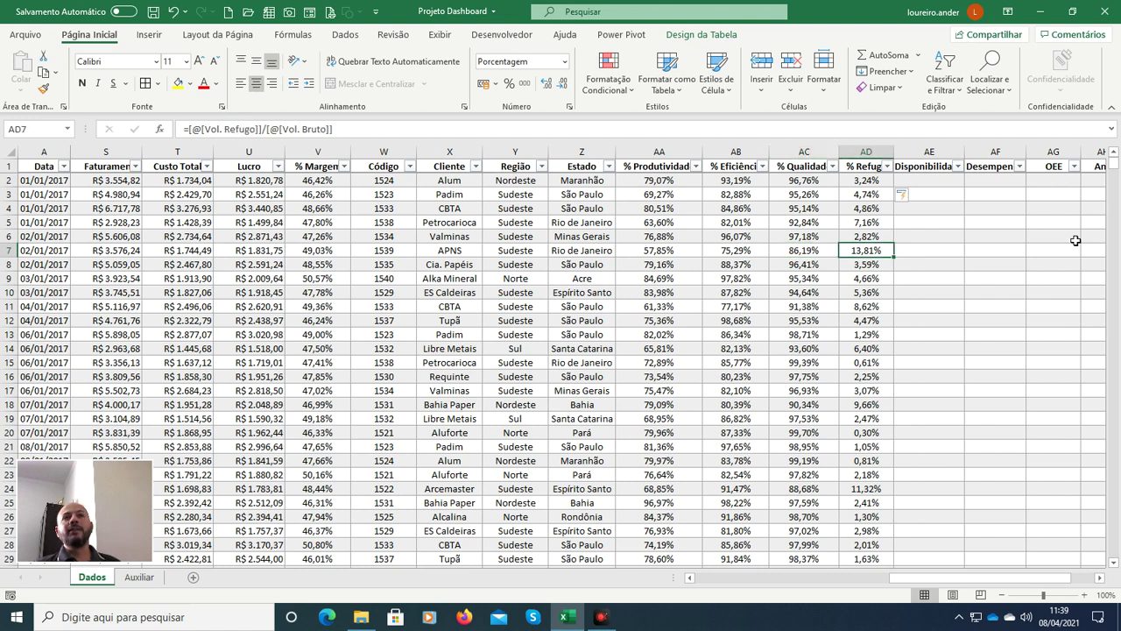
{"action": "key", "text": "Left"}
{"action": "key", "text": "Right"}
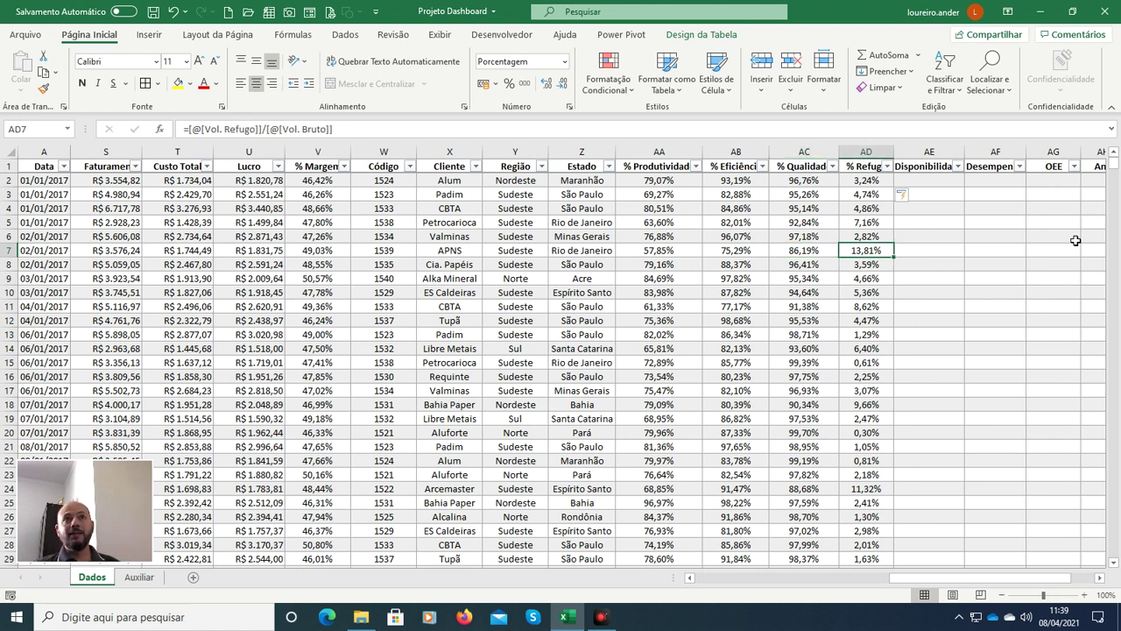
{"action": "key", "text": "Left"}
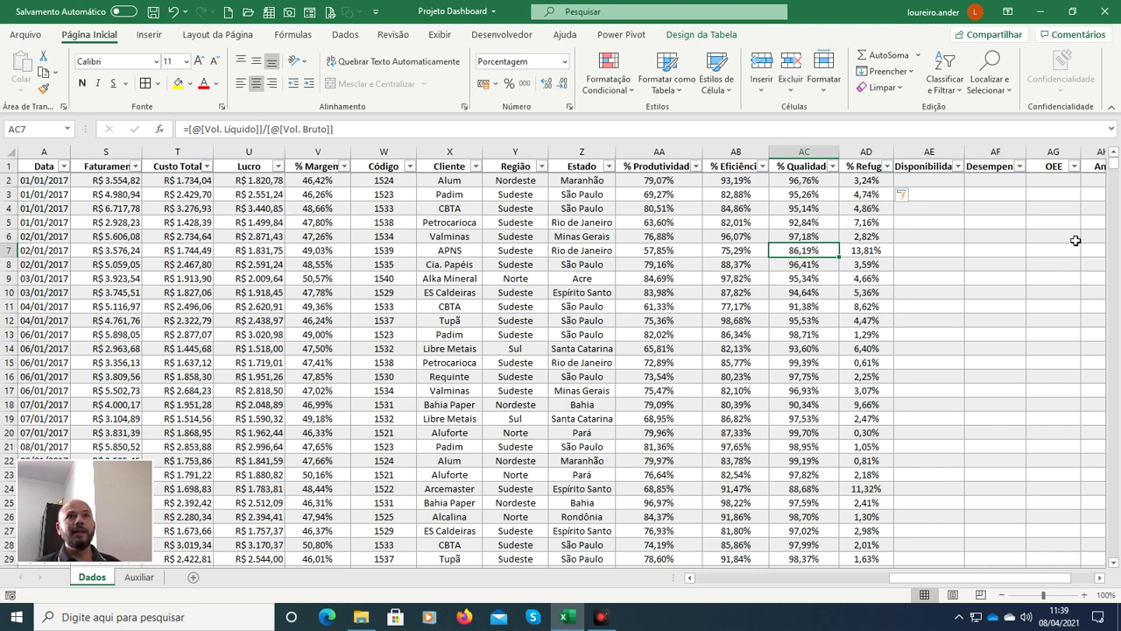
{"action": "key", "text": "shift+Right"}
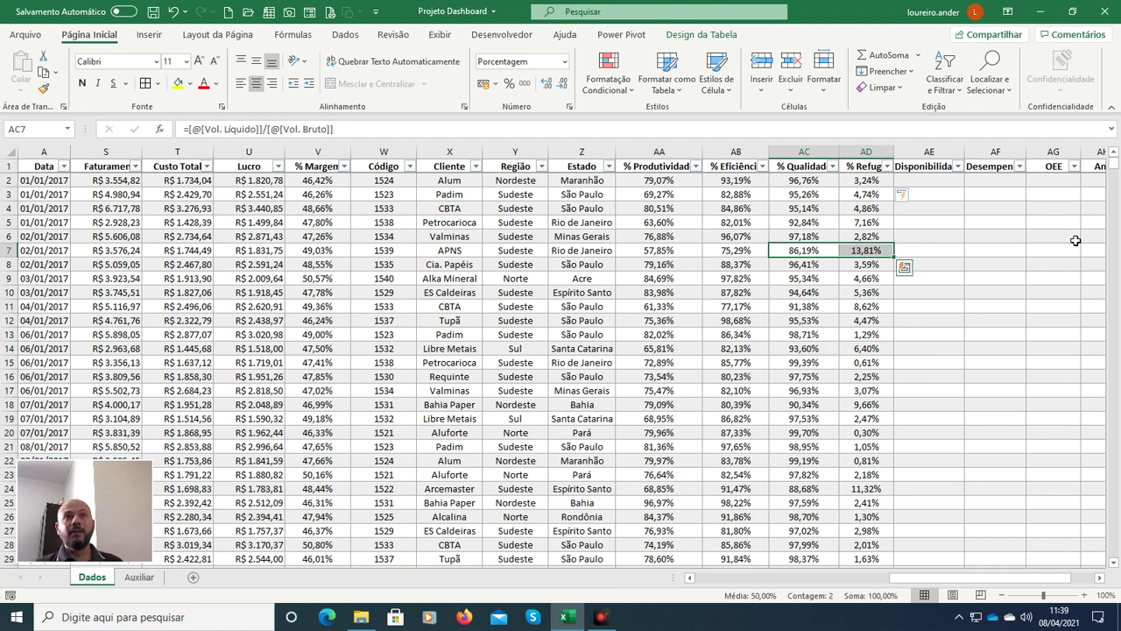
Step: Compare the % Qualidade and % Refugo values across rows 2 to 5 and return to AD2
{"action": "key", "text": "Up"}
{"action": "key", "text": "Up"}
{"action": "key", "text": "Up"}
{"action": "key", "text": "Up"}
{"action": "key", "text": "Up"}
{"action": "key", "text": "Down"}
{"action": "key", "text": "Down"}
{"action": "key", "text": "Down"}
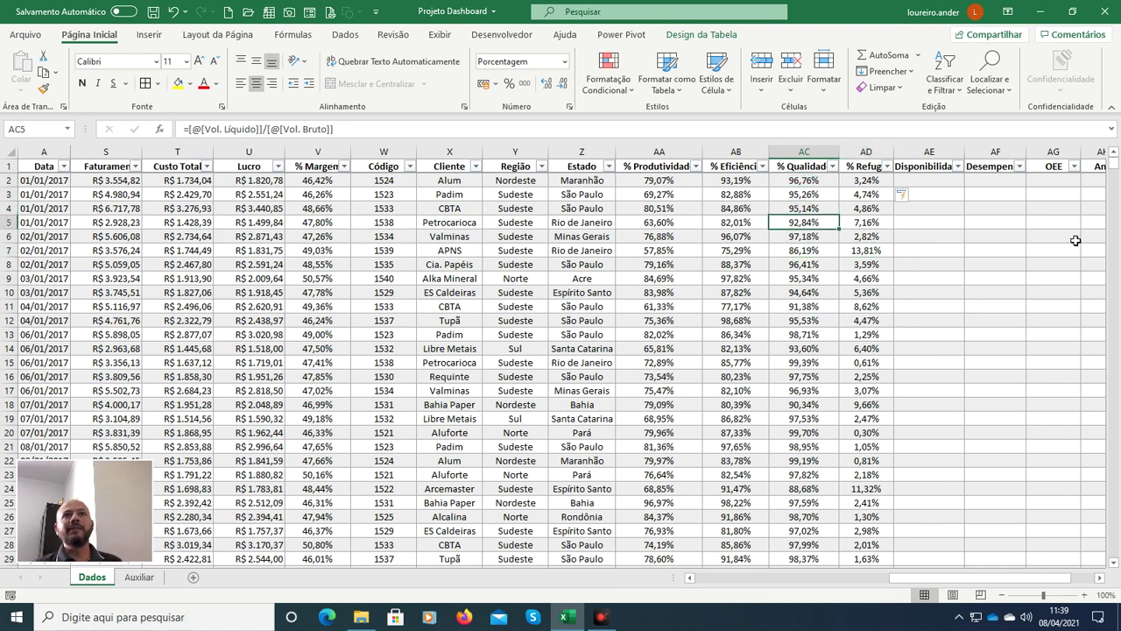
{"action": "key", "text": "shift+Right"}
{"action": "key", "text": "Up"}
{"action": "key", "text": "Up"}
{"action": "key", "text": "Up"}
{"action": "key", "text": "shift+Right"}
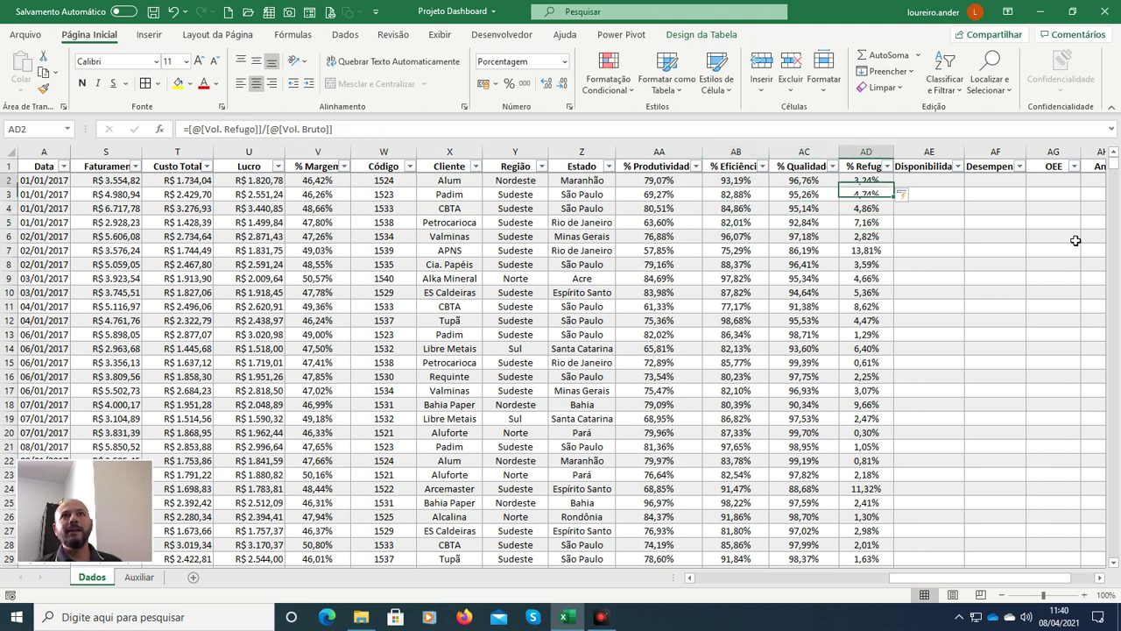
{"action": "key", "text": "shift+Left"}
{"action": "key", "text": "Right"}
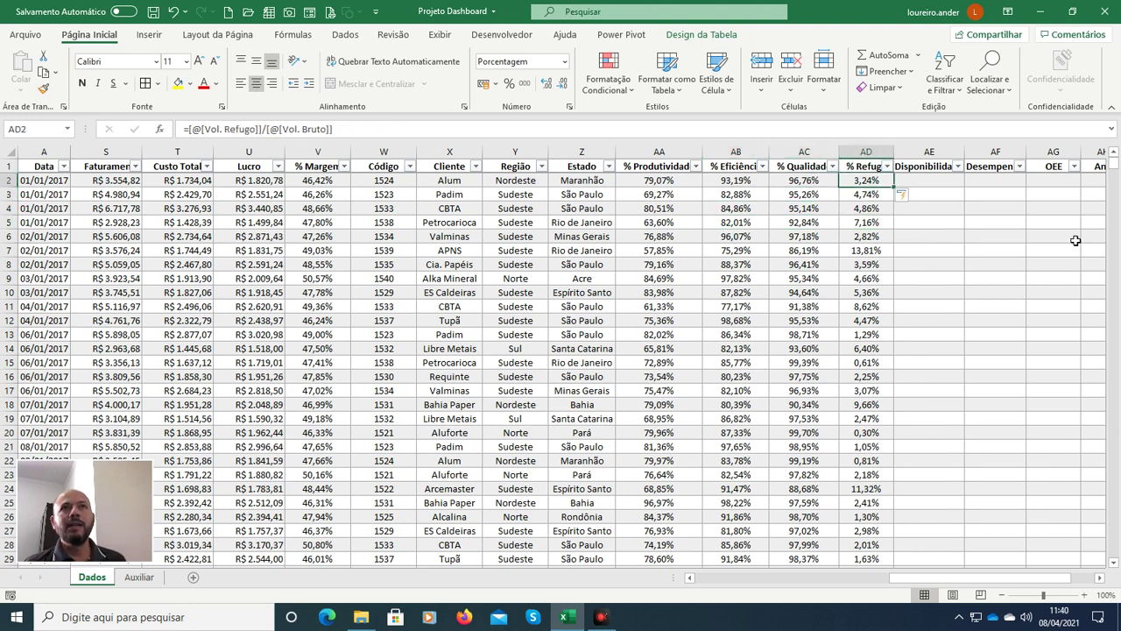
{"action": "key", "text": "Left"}
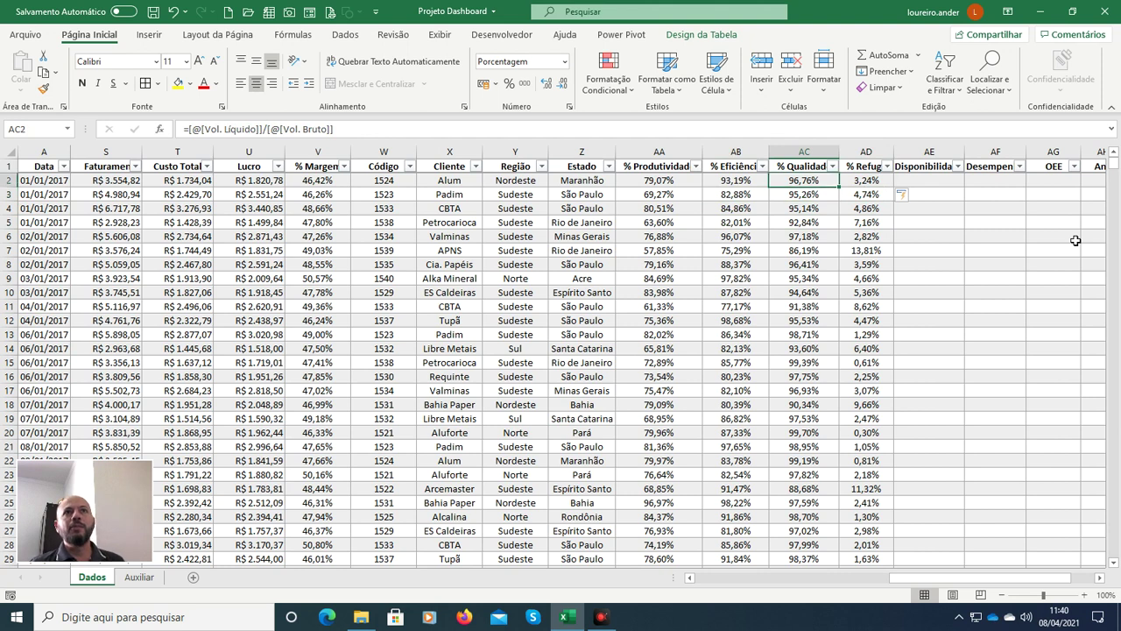
{"action": "key", "text": "Right"}
{"action": "key", "text": "Down"}
{"action": "key", "text": "Down"}
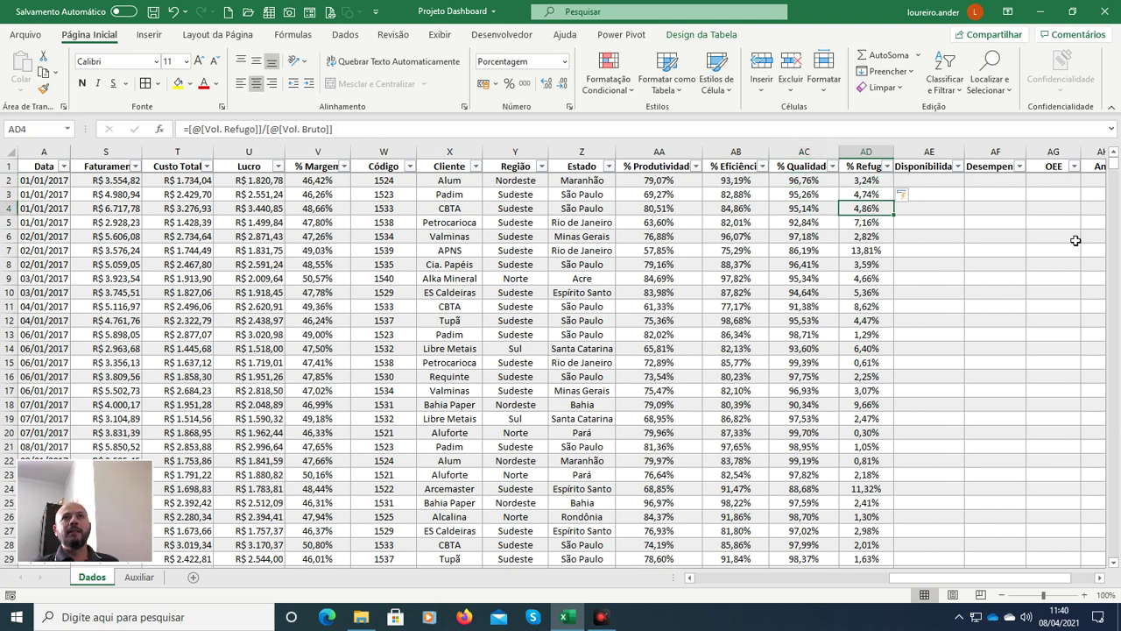
{"action": "key", "text": "Up"}
{"action": "key", "text": "Up"}
{"action": "key", "text": "Left"}
{"action": "key", "text": "Right"}
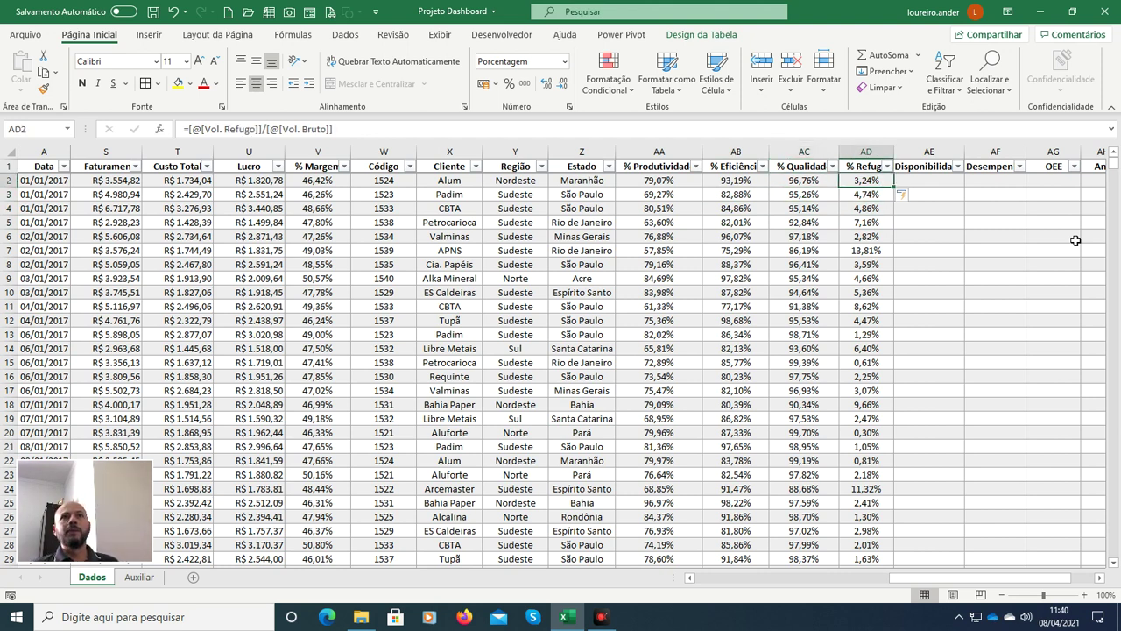
Step: Look over the empty Disponibilidade, Desempenho and OEE cells in row 2 and return to AE2
{"action": "key", "text": "Right"}
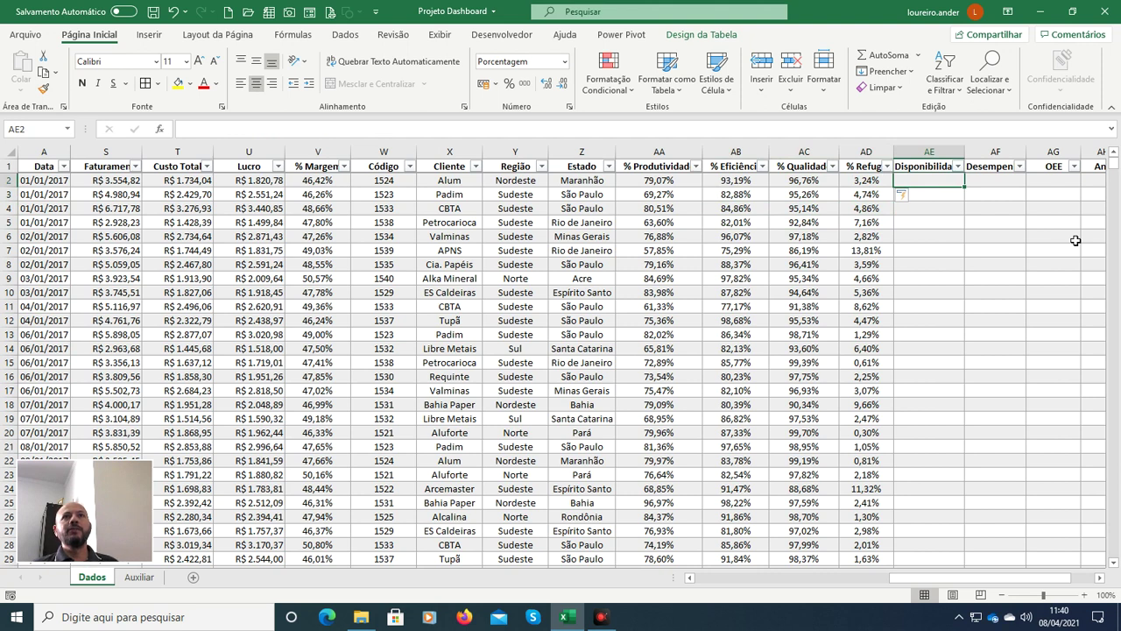
{"action": "key", "text": "Right"}
{"action": "key", "text": "Right"}
{"action": "key", "text": "Right"}
{"action": "key", "text": "Right"}
{"action": "key", "text": "Left"}
{"action": "key", "text": "Left"}
{"action": "key", "text": "Left"}
{"action": "key", "text": "Left"}
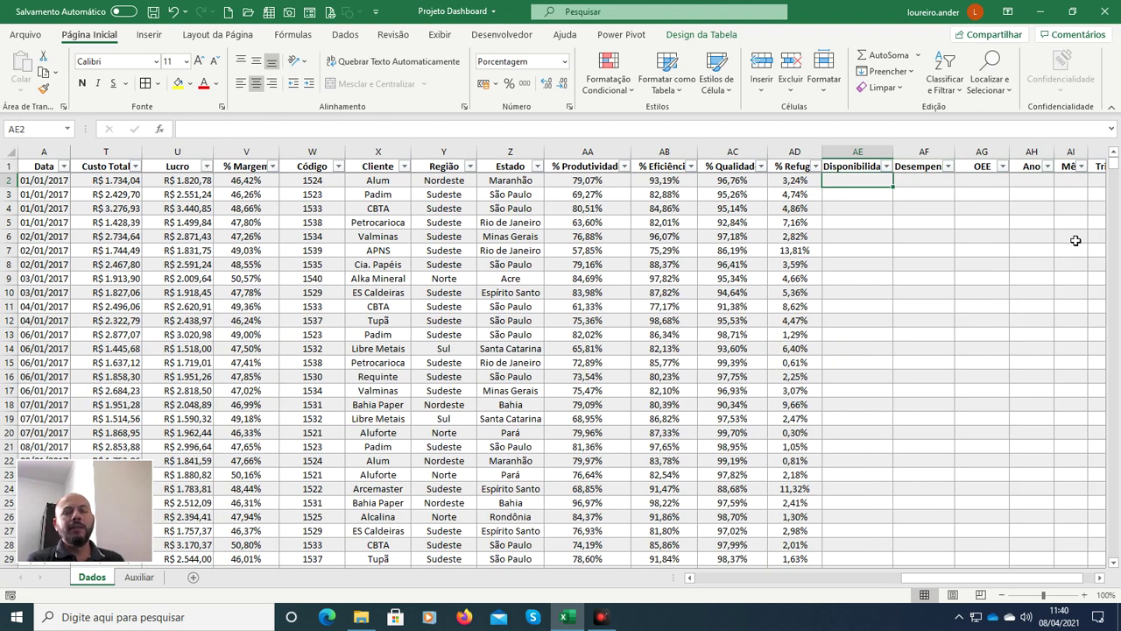
Step: Examine the H. Disp., H. Ativas and H. Inativas columns in row 2, including the formula behind H. Ativas
{"action": "key", "text": "ctrl+Home"}
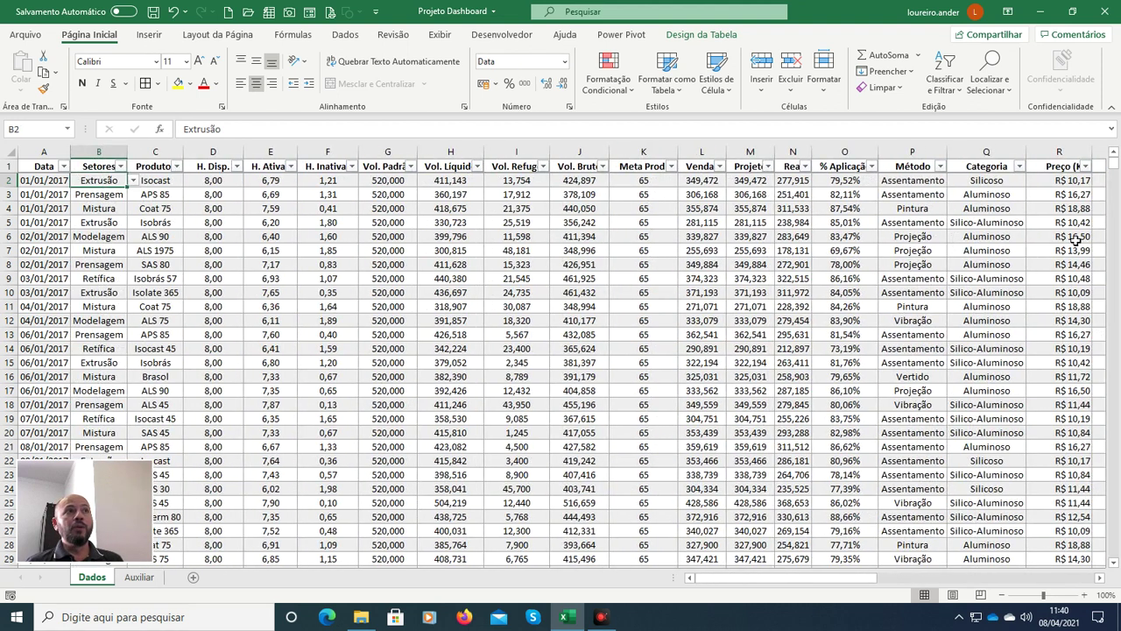
{"action": "key", "text": "Right"}
{"action": "key", "text": "Right"}
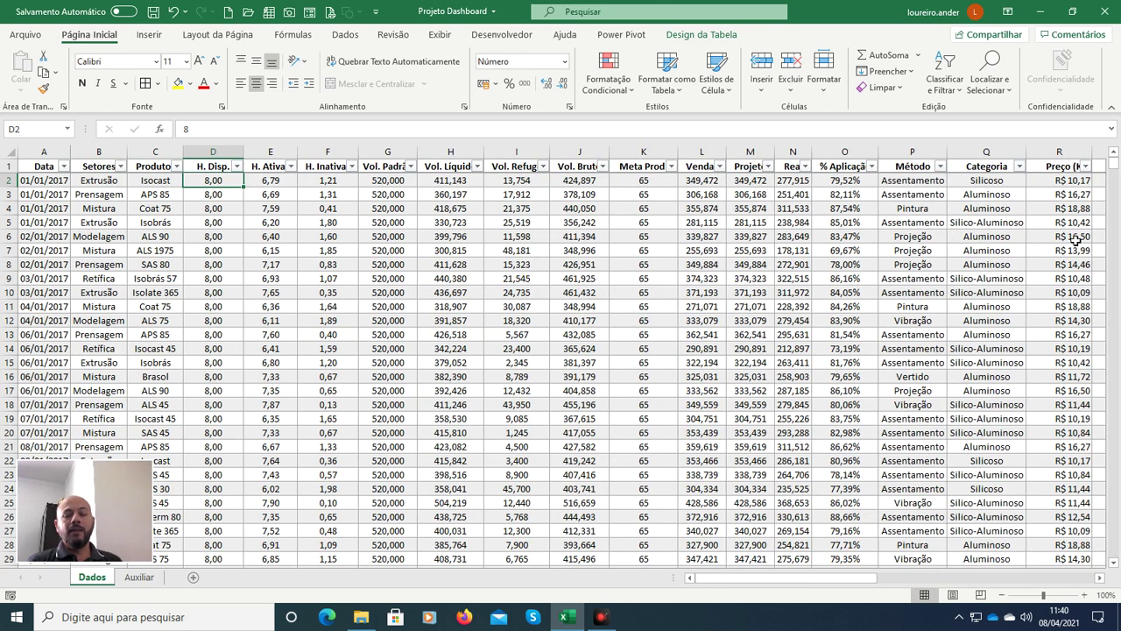
{"action": "key", "text": "Right"}
{"action": "key", "text": "Right"}
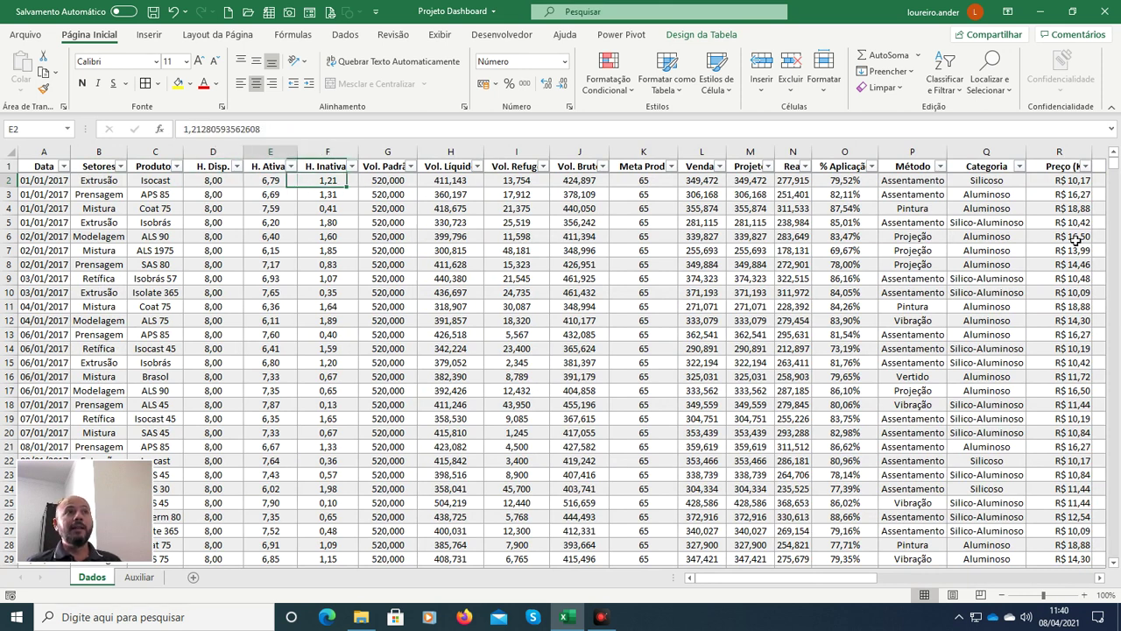
{"action": "key", "text": "Left"}
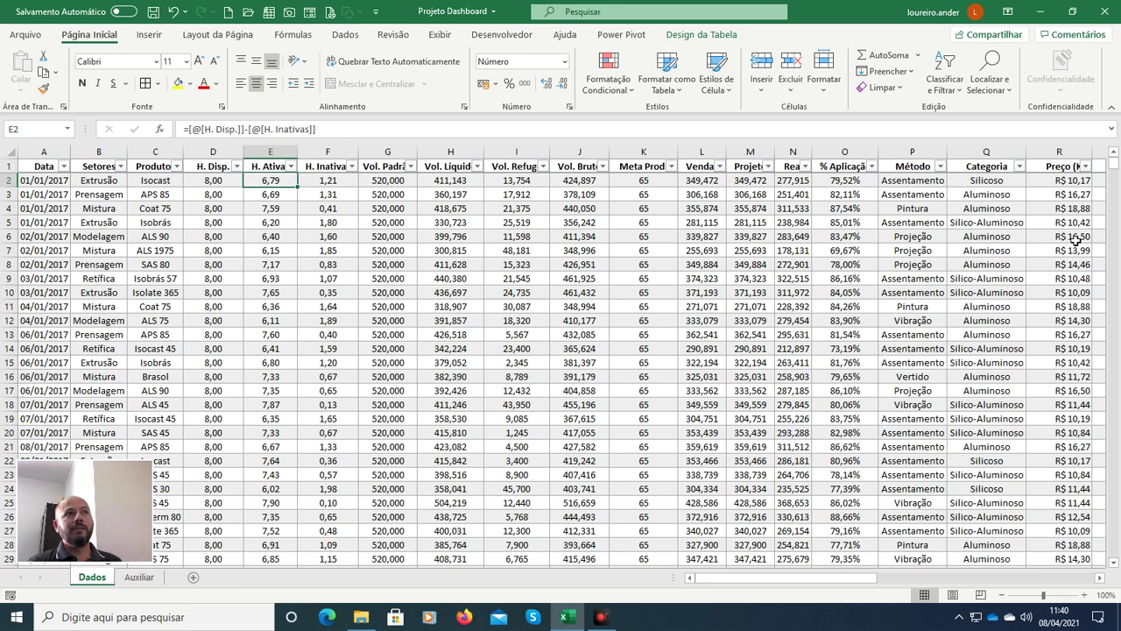
Step: Start the Disponibilidade formula in AE2 with the column reference =[H. Ativas] followed by the division sign
{"action": "key", "text": "Right"}
{"action": "key", "text": "Right"}
{"action": "key", "text": "Right"}
{"action": "key", "text": "Right"}
{"action": "key", "text": "Right"}
{"action": "key", "text": "Right"}
{"action": "key", "text": "Right"}
{"action": "key", "text": "Right"}
{"action": "key", "text": "Right"}
{"action": "key", "text": "Right"}
{"action": "key", "text": "Right"}
{"action": "key", "text": "Right"}
{"action": "key", "text": "Right"}
{"action": "key", "text": "Right"}
{"action": "key", "text": "Right"}
{"action": "key", "text": "Right"}
{"action": "key", "text": "Right"}
{"action": "key", "text": "Right"}
{"action": "key", "text": "Right"}
{"action": "key", "text": "Right"}
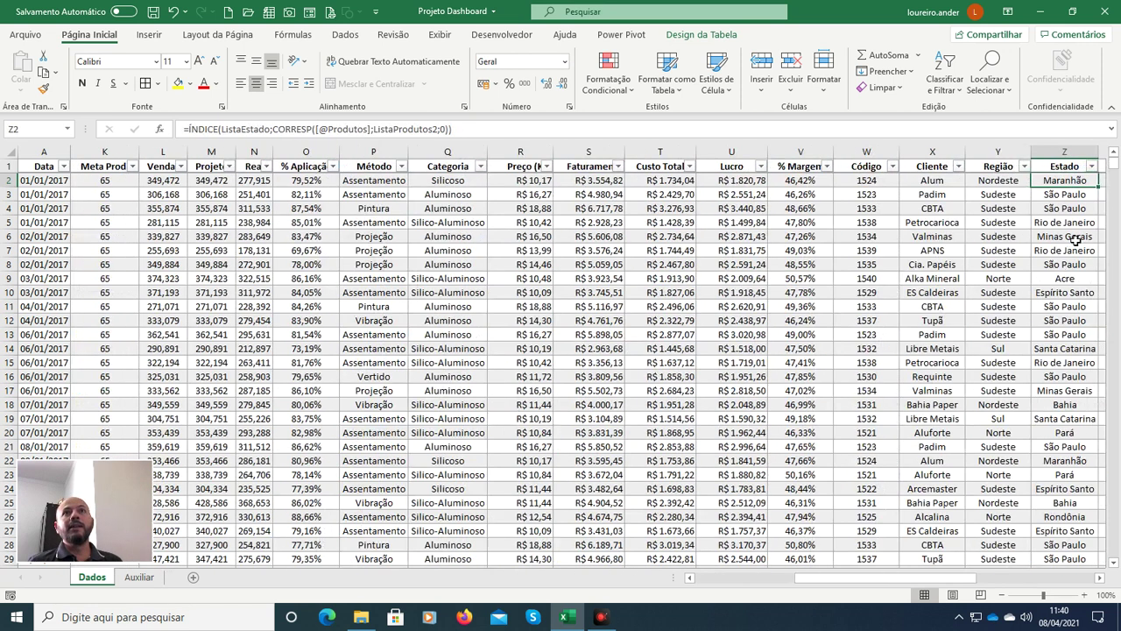
{"action": "key", "text": "Right"}
{"action": "key", "text": "Right"}
{"action": "key", "text": "Right"}
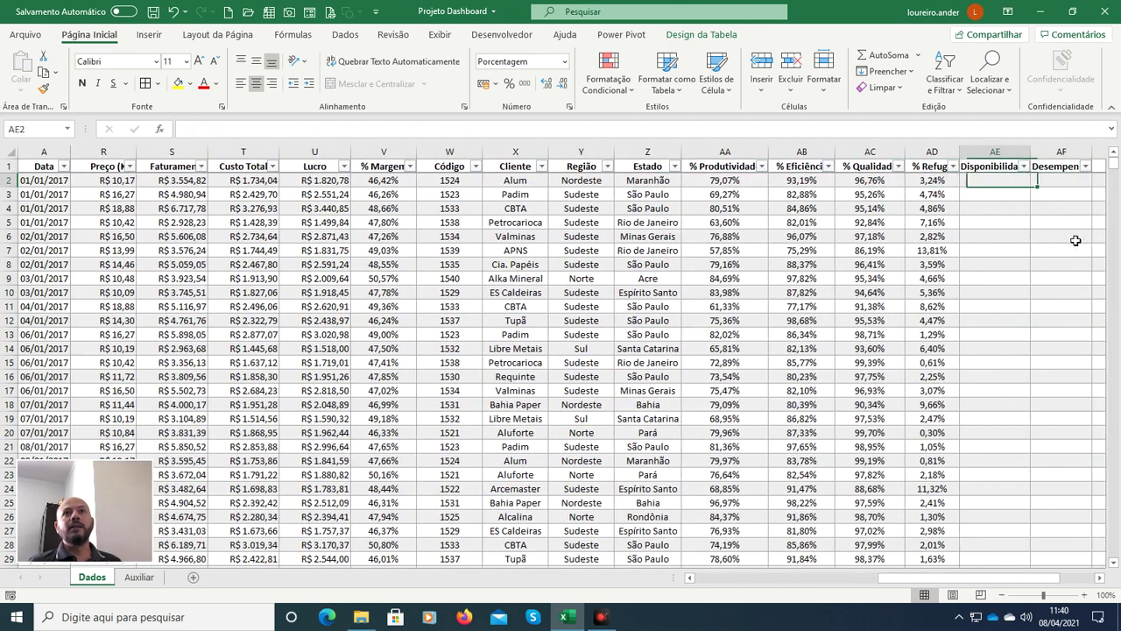
{"action": "type", "text": "="}
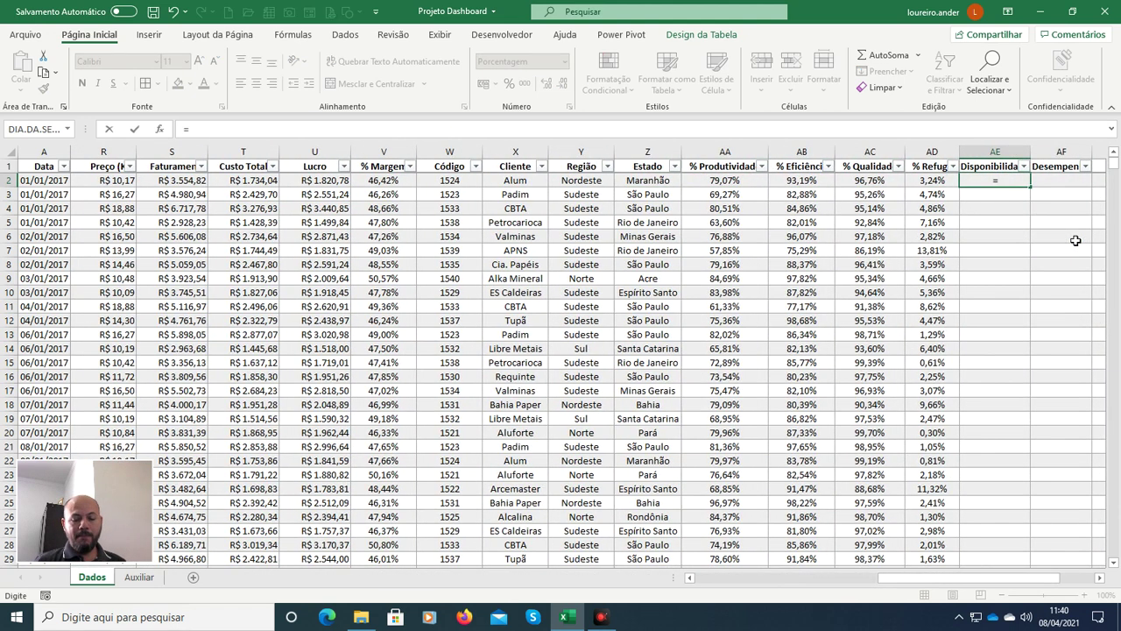
{"action": "type", "text": "[ho"}
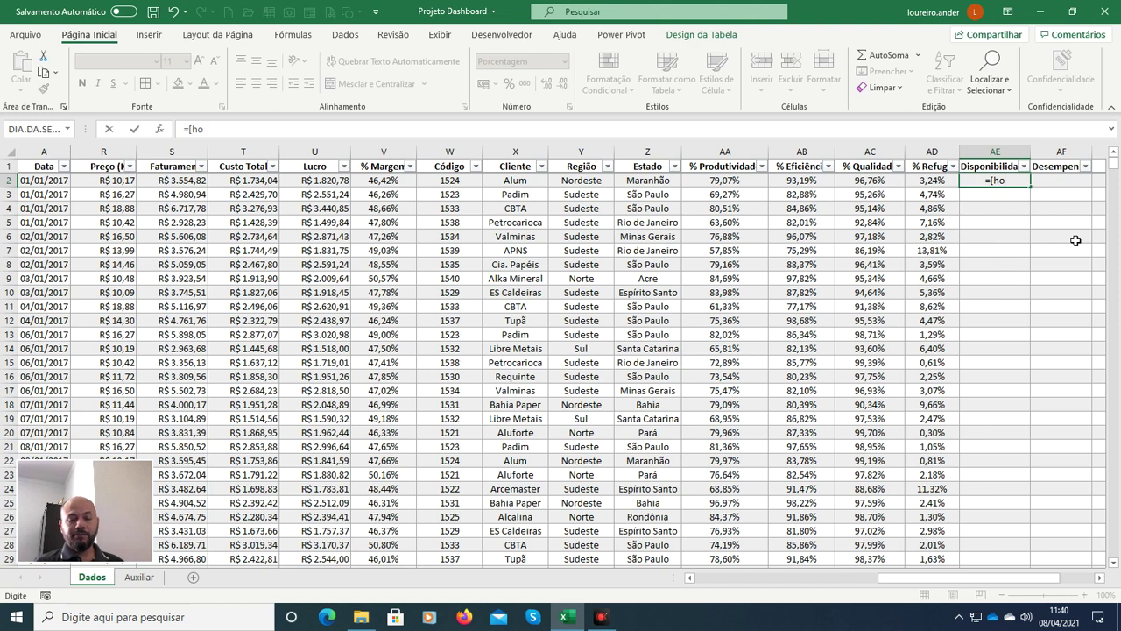
{"action": "key", "text": "BackSpace"}
{"action": "key", "text": "Down"}
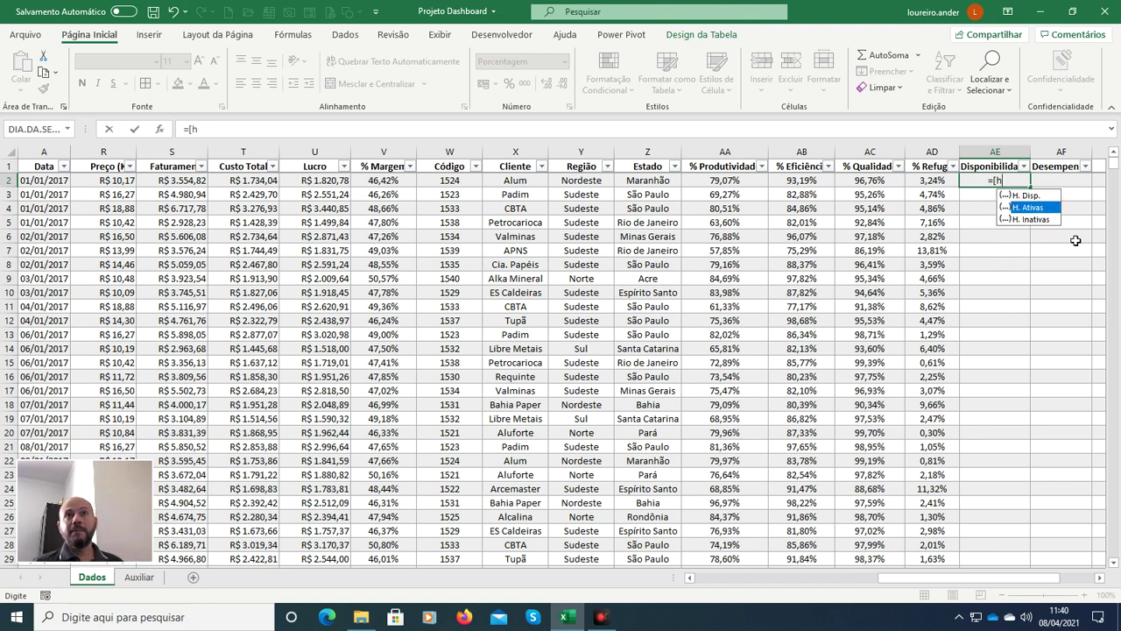
{"action": "key", "text": "Tab"}
{"action": "type", "text": "]/"}
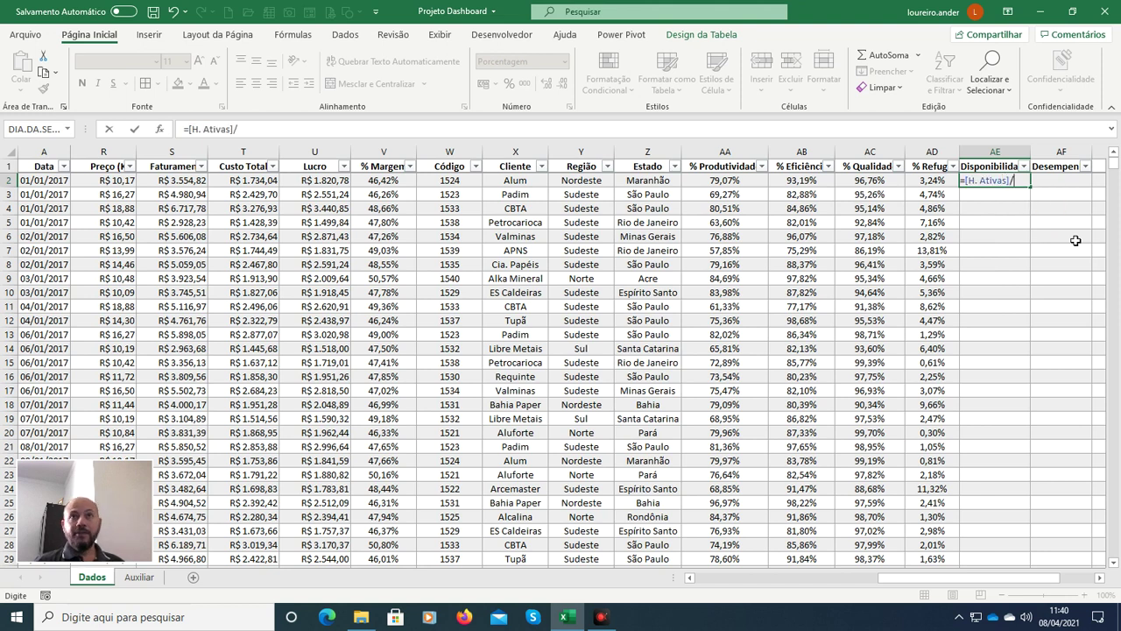
Step: Complete the AE2 formula as =[H. Ativas]/[H. Disp.] and accept the current-row version for the Disponibilidade column
{"action": "type", "text": "[h"}
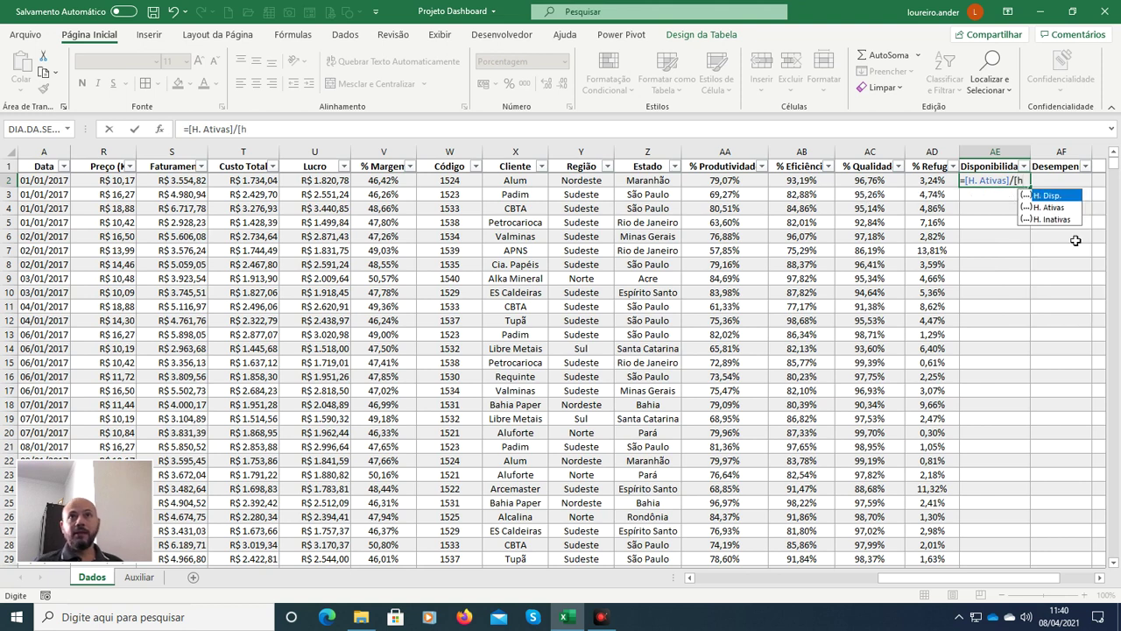
{"action": "key", "text": "Tab"}
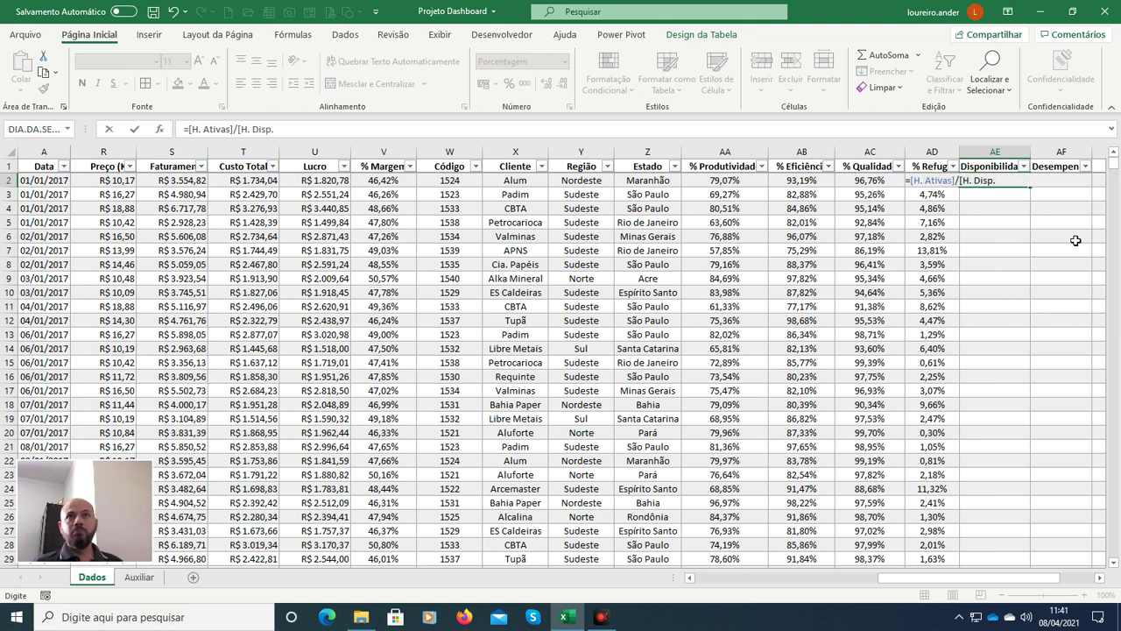
{"action": "type", "text": "]"}
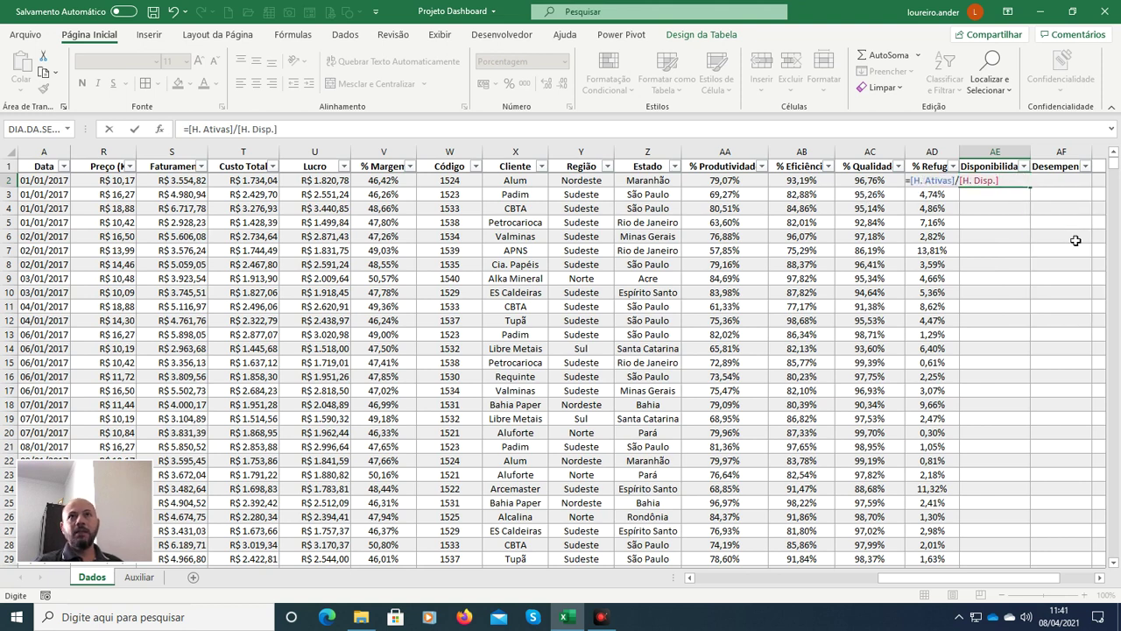
{"action": "key", "text": "Return"}
{"action": "key", "text": "Return"}
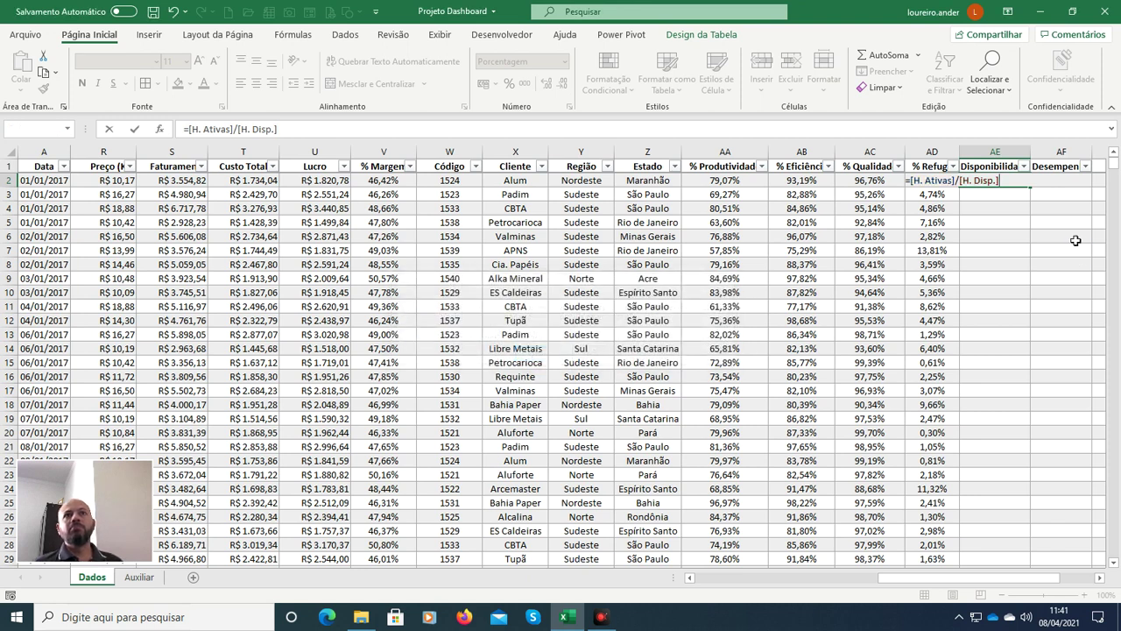
Step: Review the Disponibilidade values in rows 2 to 7 and compare the % Refugo and Disponibilidade formulas in row 2
{"action": "key", "text": "Up"}
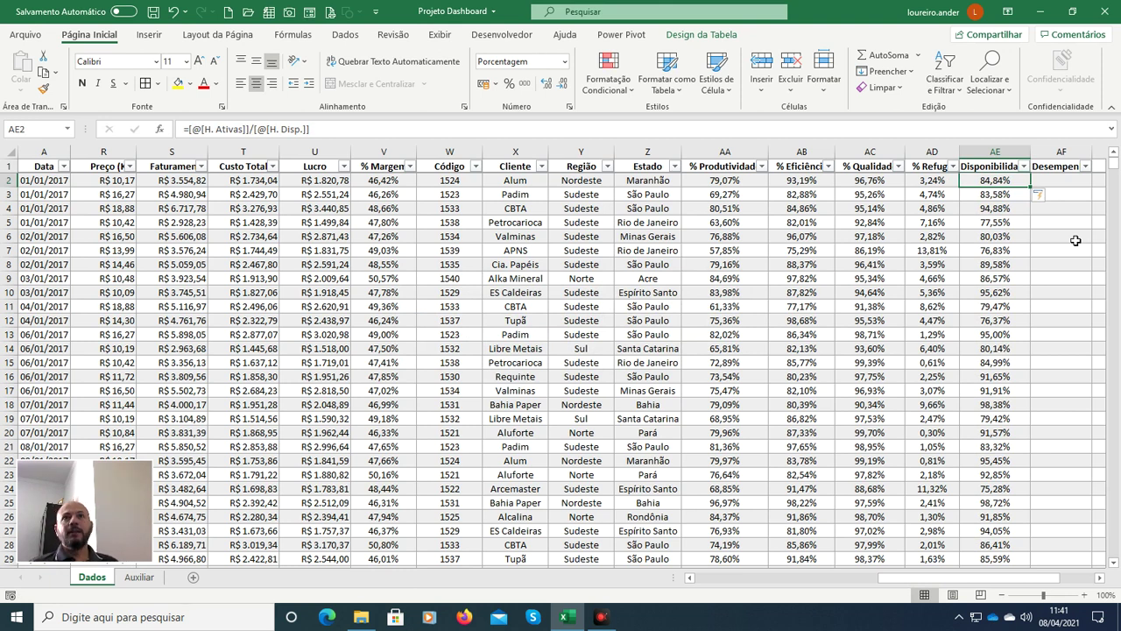
{"action": "key", "text": "Down"}
{"action": "key", "text": "Down"}
{"action": "key", "text": "Down"}
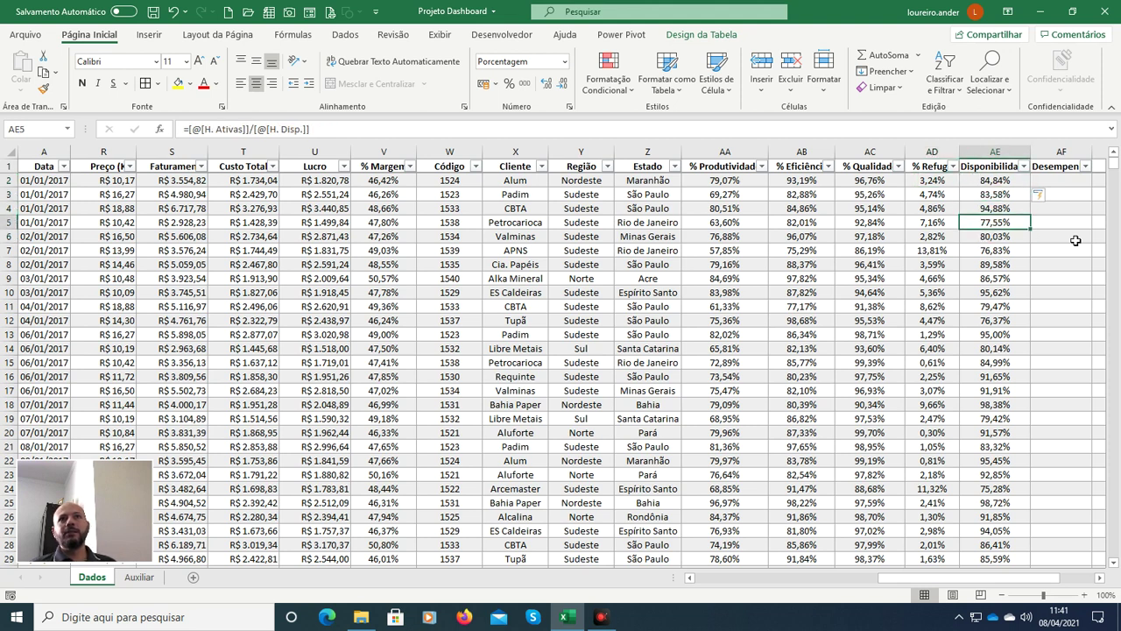
{"action": "key", "text": "Down"}
{"action": "key", "text": "Down"}
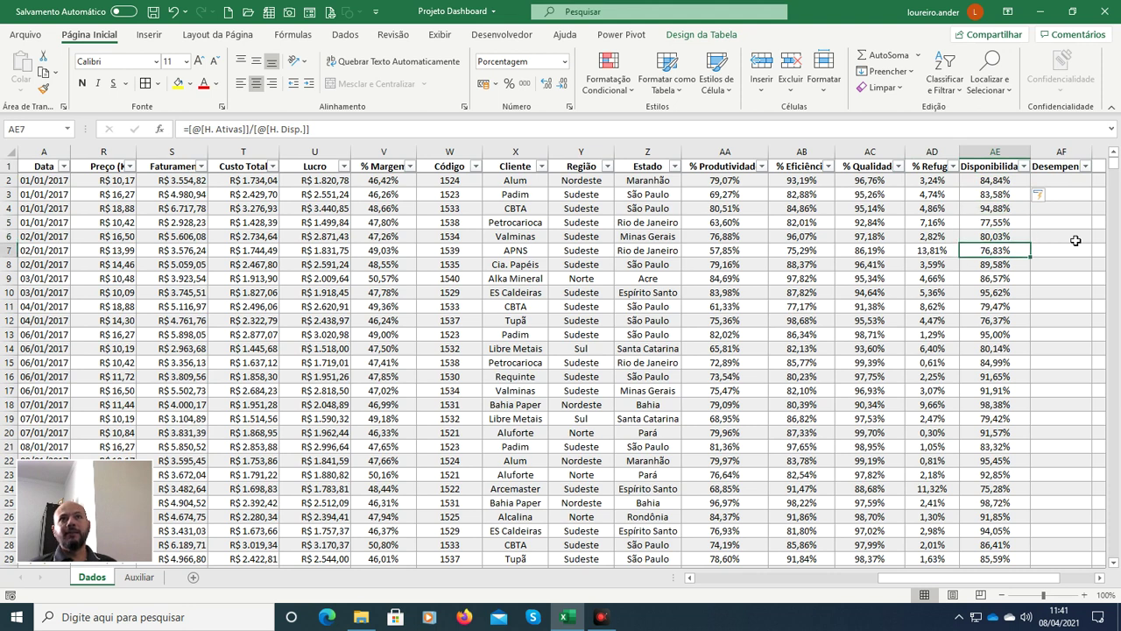
{"action": "key", "text": "Up"}
{"action": "key", "text": "Up"}
{"action": "key", "text": "Up"}
{"action": "key", "text": "Up"}
{"action": "key", "text": "Up"}
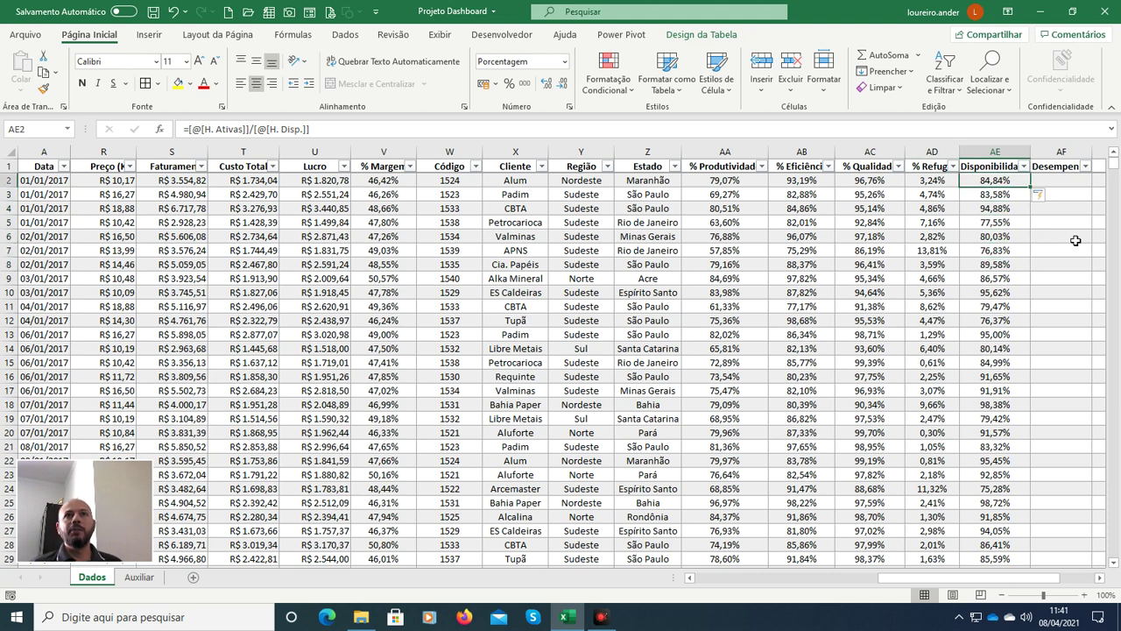
{"action": "key", "text": "Right"}
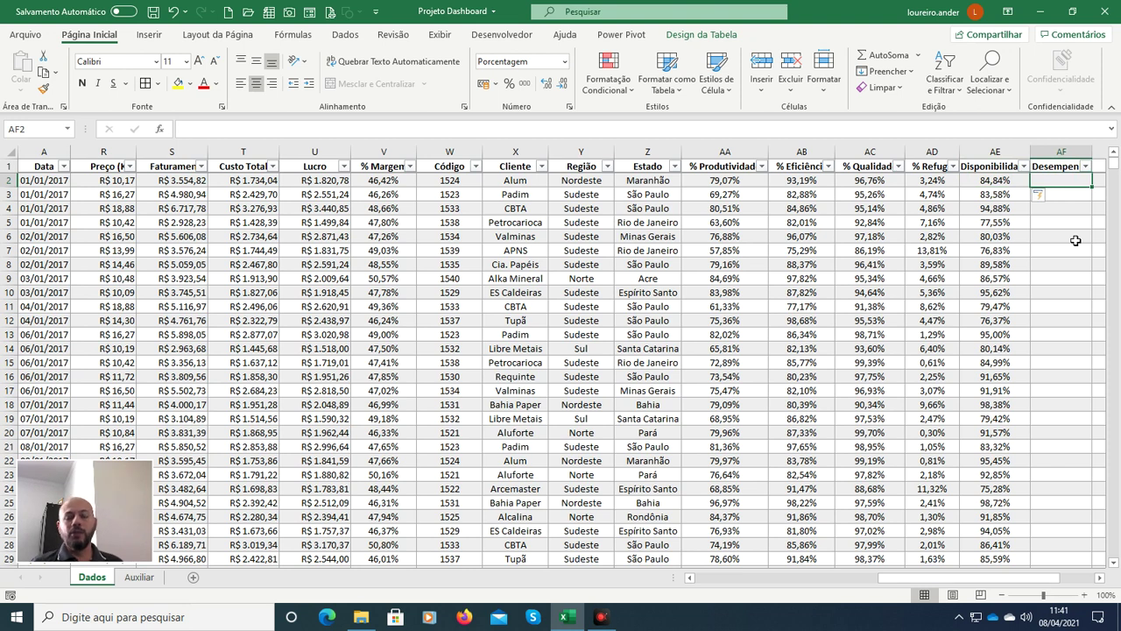
{"action": "key", "text": "Left"}
{"action": "key", "text": "Left"}
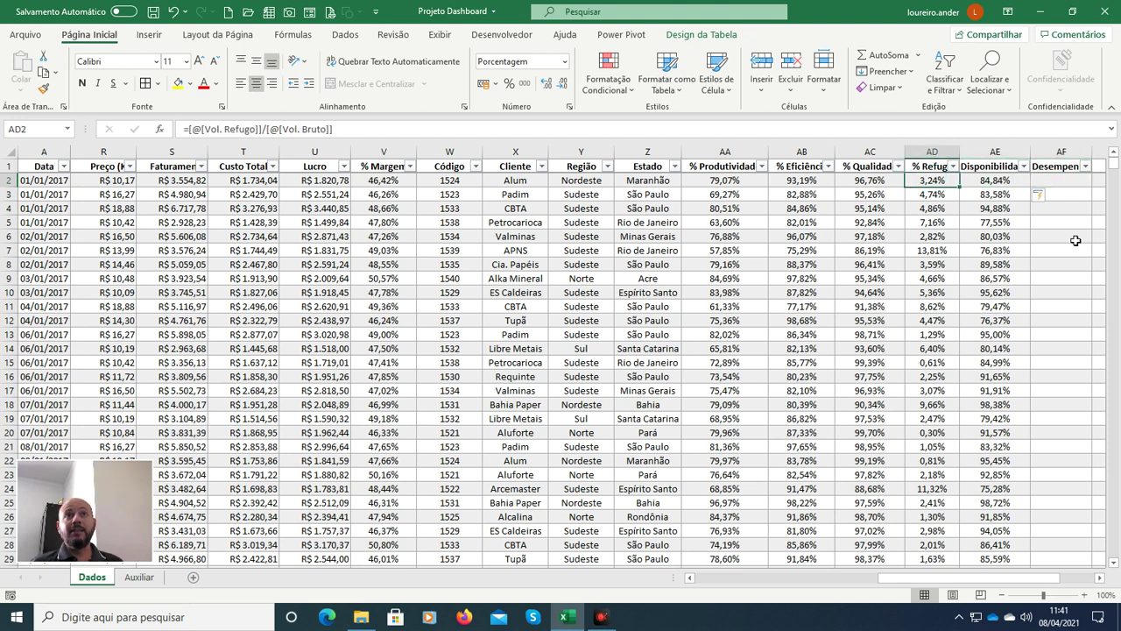
{"action": "key", "text": "Right"}
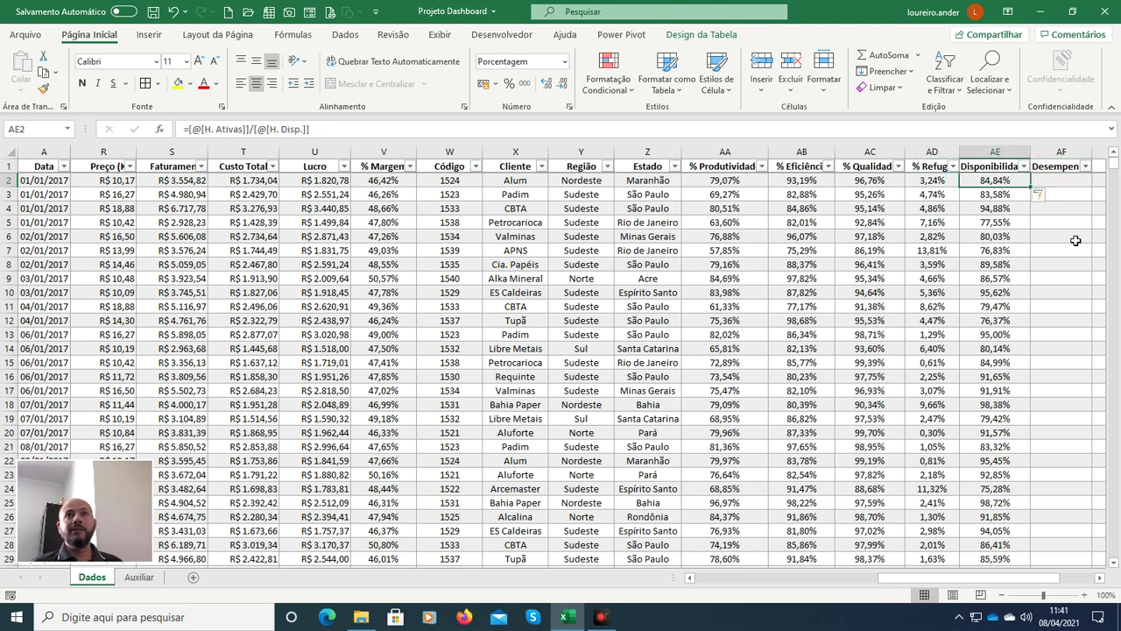
Step: Start the Desempenho formula in AF2 with the column reference =[Vol. Bruto
{"action": "key", "text": "Right"}
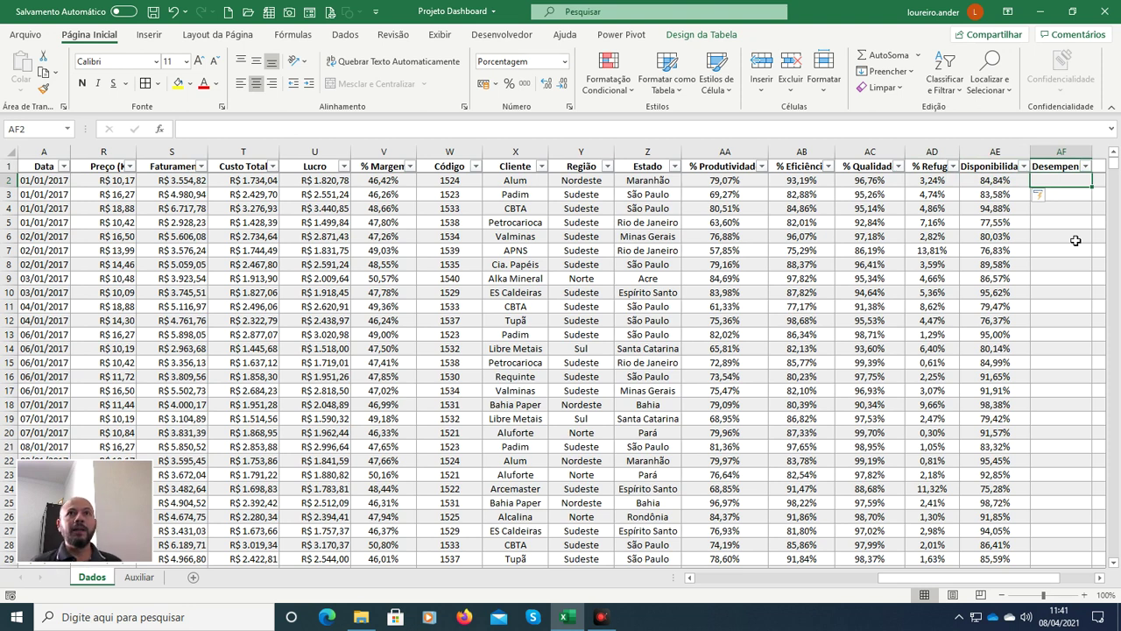
{"action": "scroll", "coordinate": [1076, 240], "scroll_direction": "right", "scroll_amount": 1}
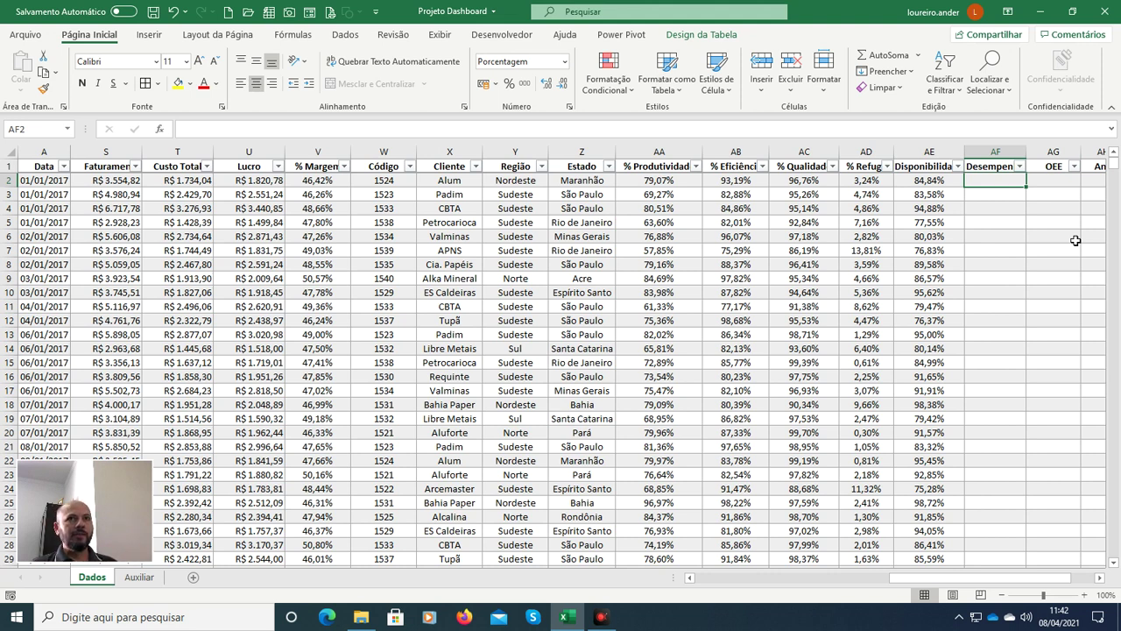
{"action": "type", "text": "="}
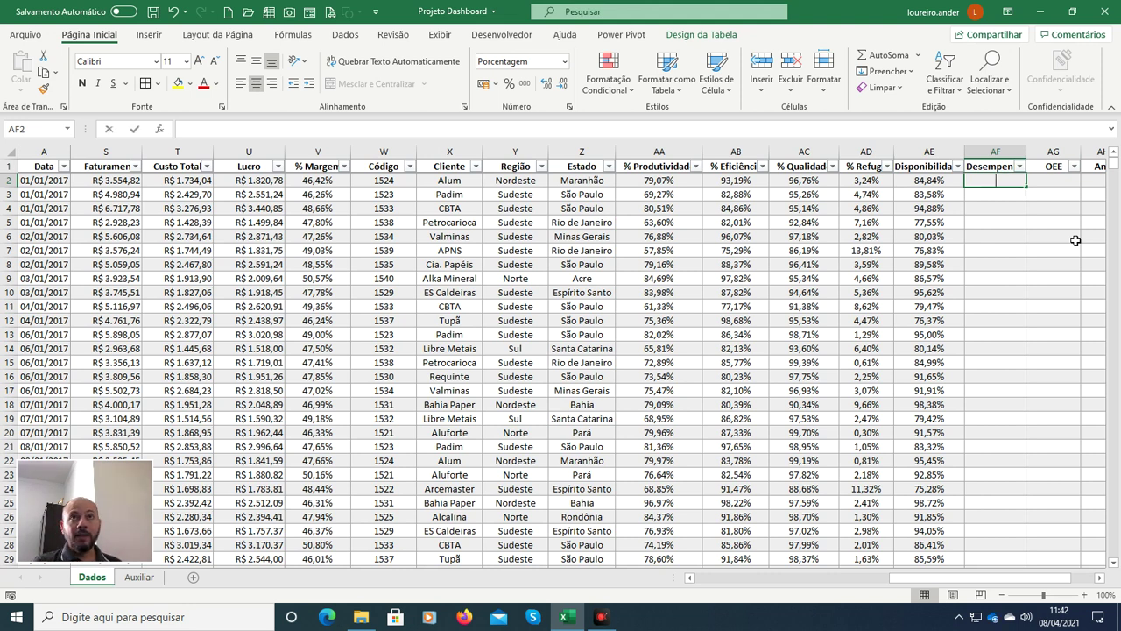
{"action": "type", "text": "[vol"}
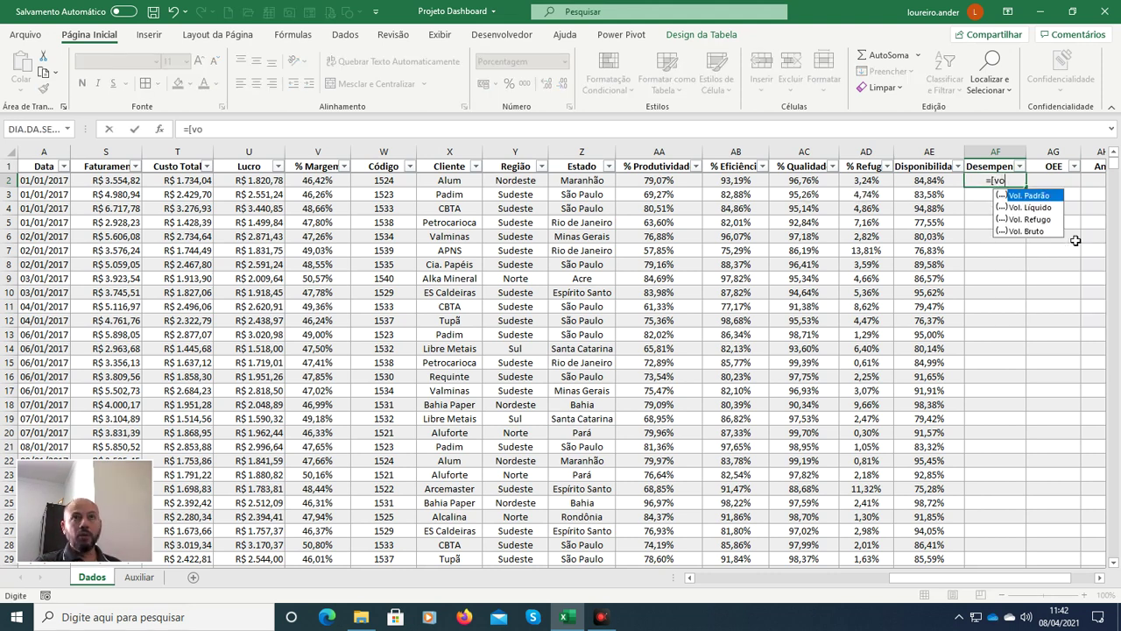
{"action": "key", "text": "Down"}
{"action": "key", "text": "Down"}
{"action": "key", "text": "Down"}
{"action": "key", "text": "Tab"}
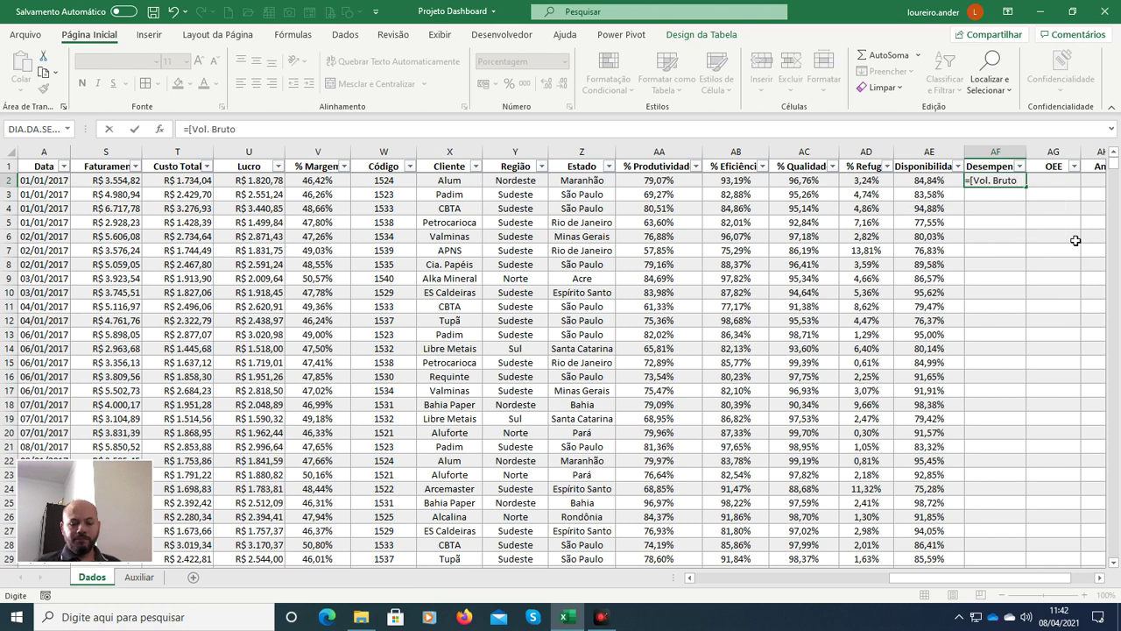
Step: Complete the AF2 formula as =[Vol. Bruto]/[Vol. Padrão] and accept the current-row version for the Desempenho column
{"action": "type", "text": "]/vo"}
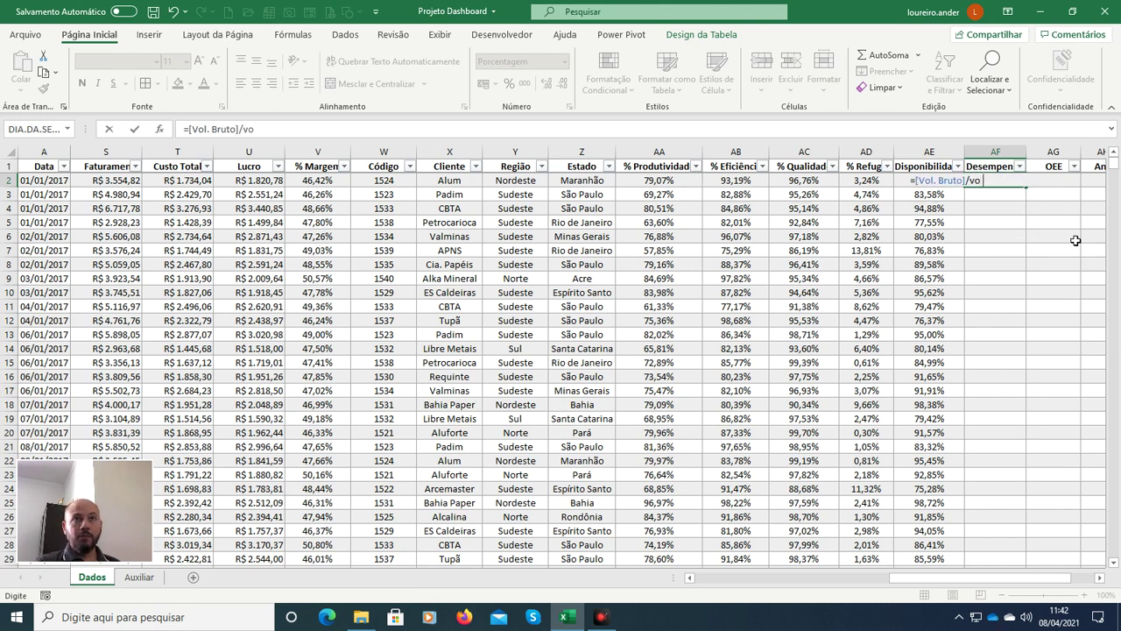
{"action": "type", "text": "l.p"}
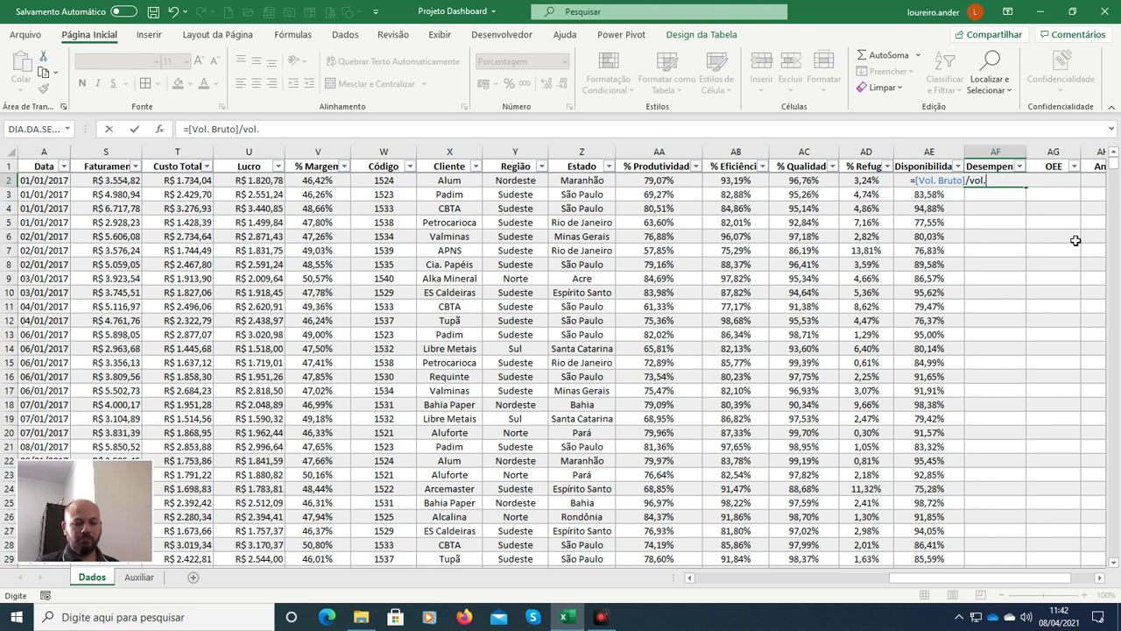
{"action": "key", "text": "BackSpace"}
{"action": "key", "text": "BackSpace"}
{"action": "key", "text": "BackSpace"}
{"action": "key", "text": "BackSpace"}
{"action": "key", "text": "BackSpace"}
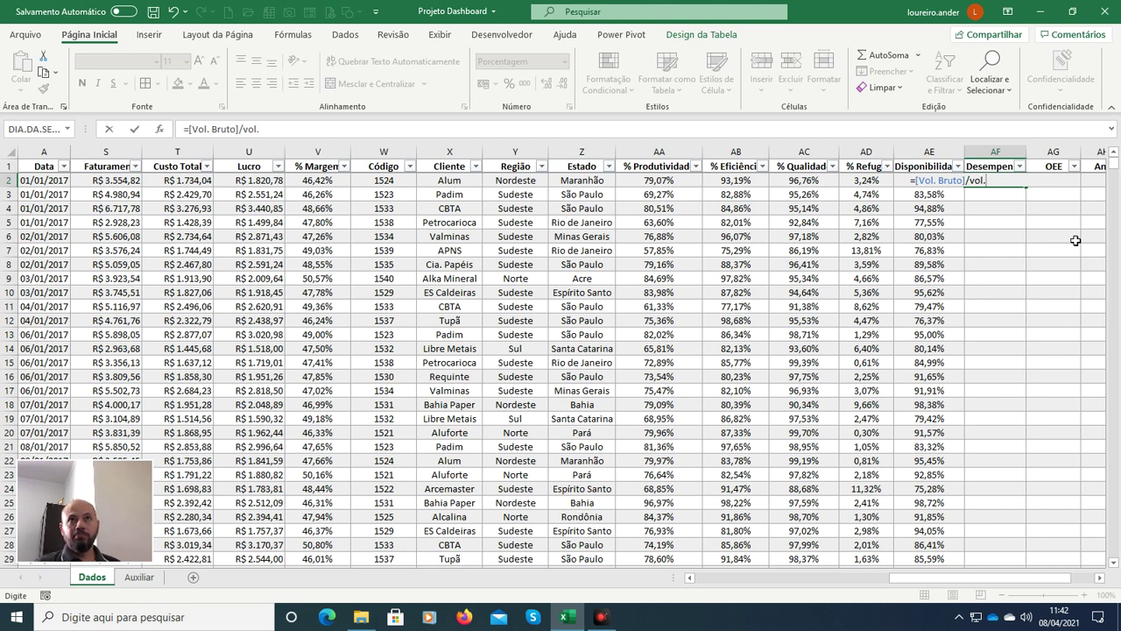
{"action": "type", "text": "[vo"}
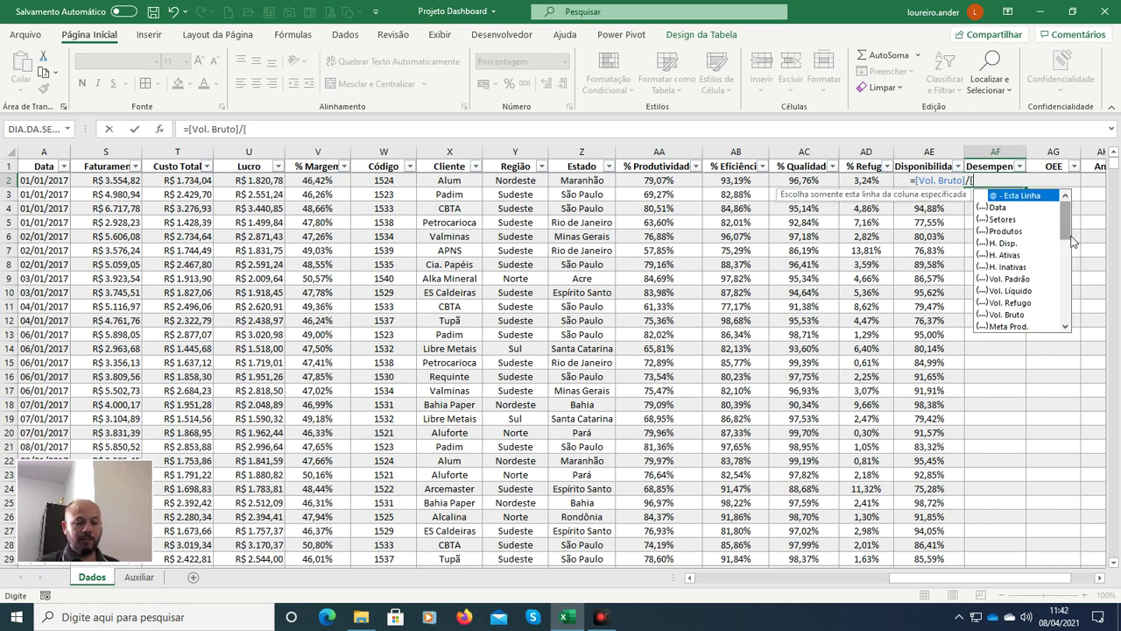
{"action": "key", "text": "Tab"}
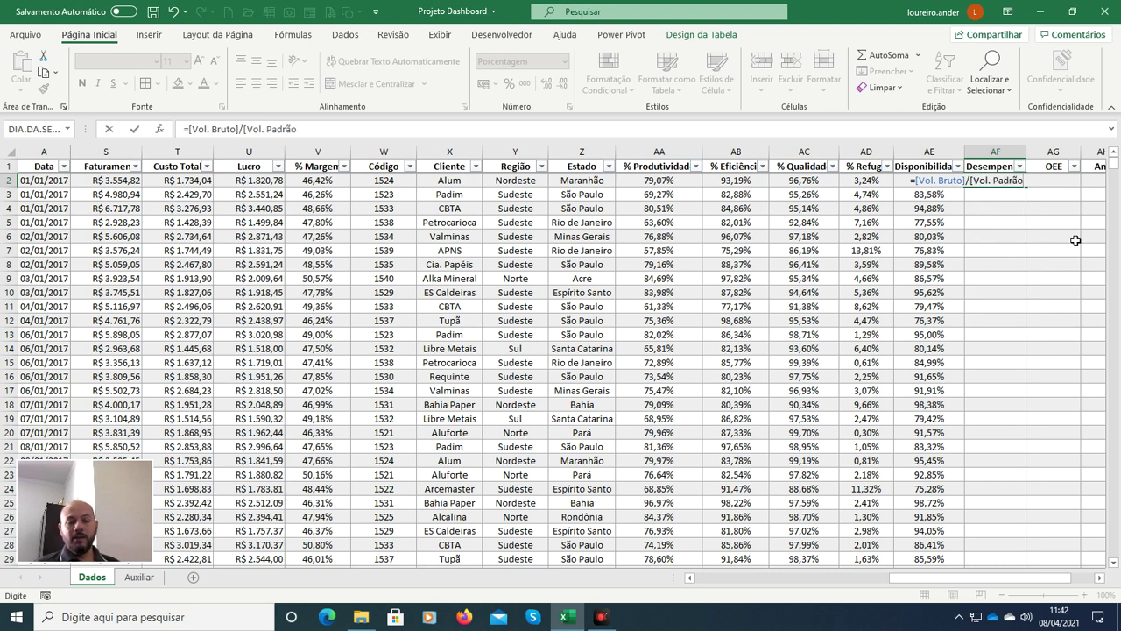
{"action": "type", "text": "]"}
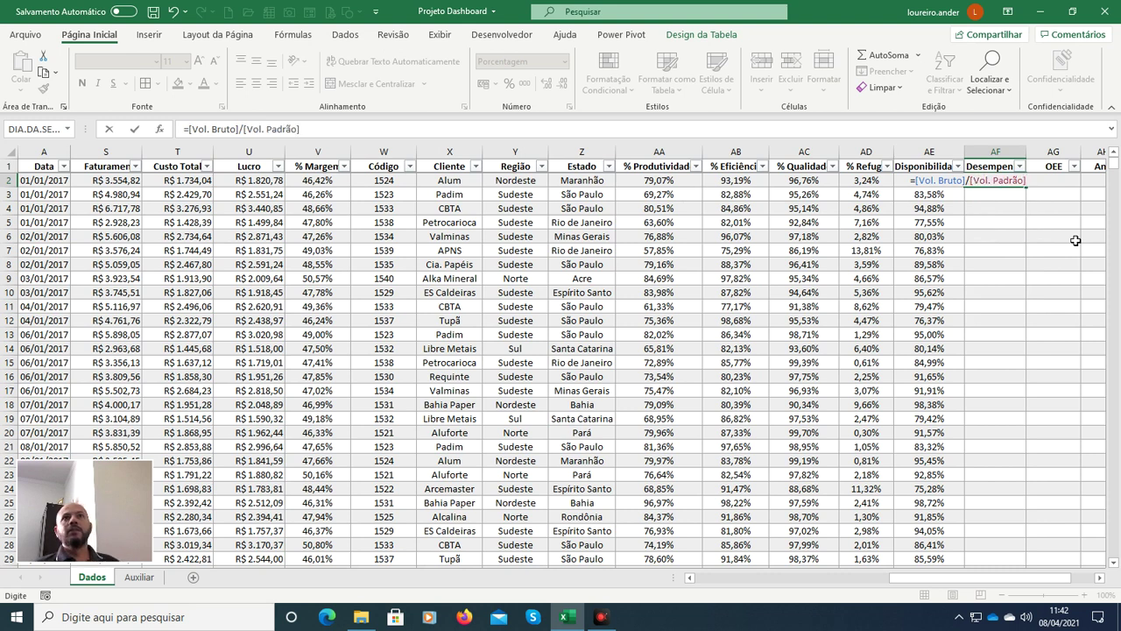
{"action": "key", "text": "Return"}
{"action": "key", "text": "Return"}
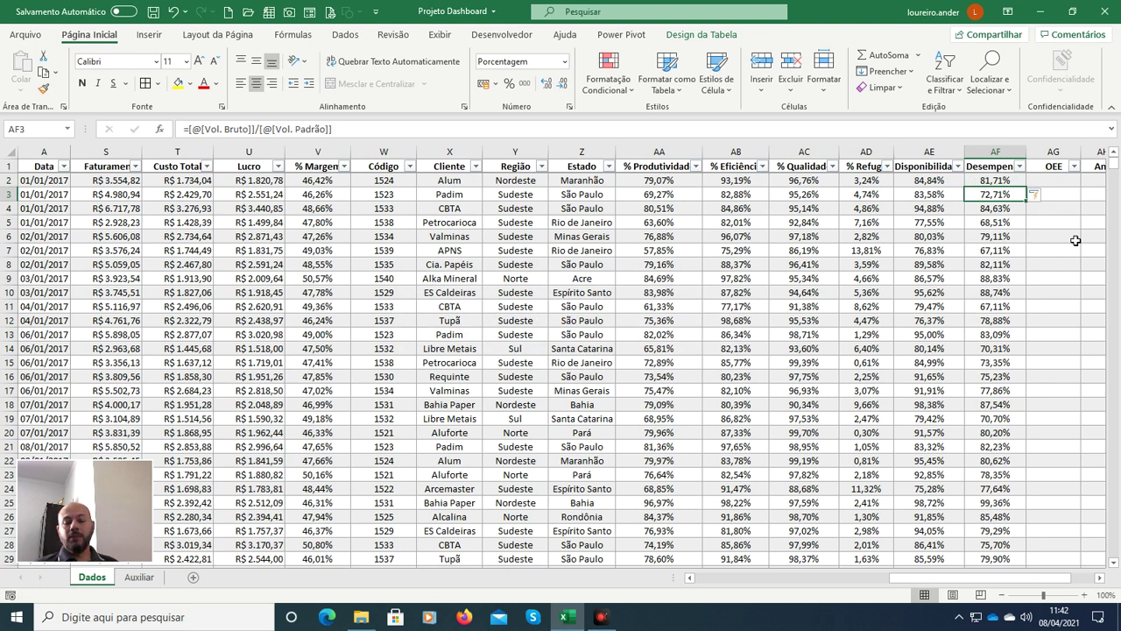
Step: Review the Desempenho header and the formula in AF2
{"action": "key", "text": "Up"}
{"action": "key", "text": "Down"}
{"action": "key", "text": "Up"}
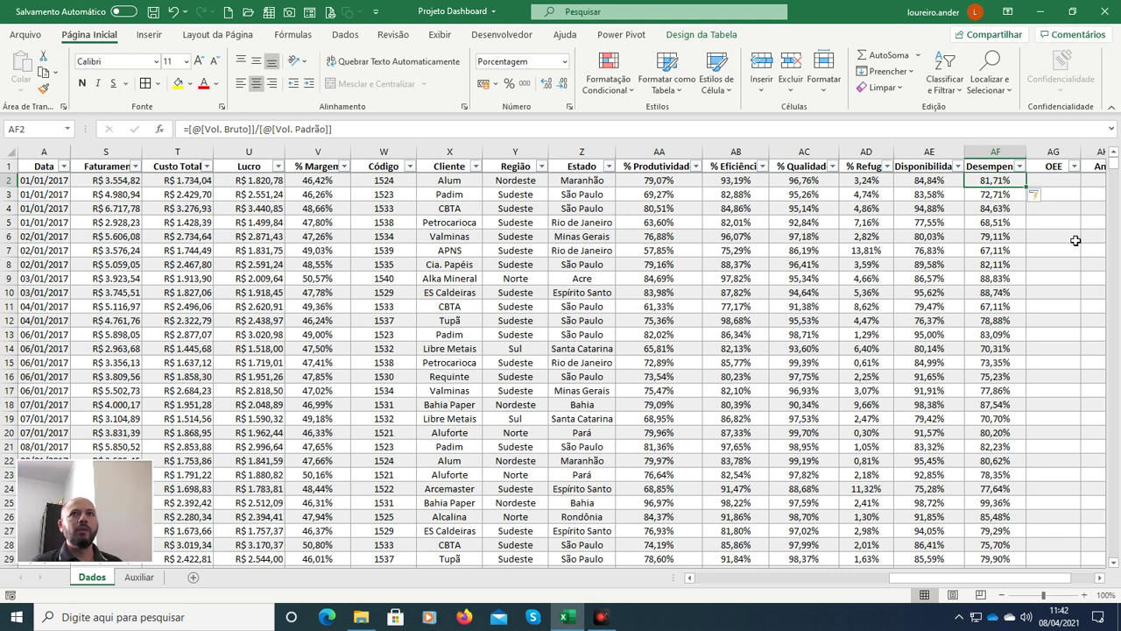
{"action": "key", "text": "Up"}
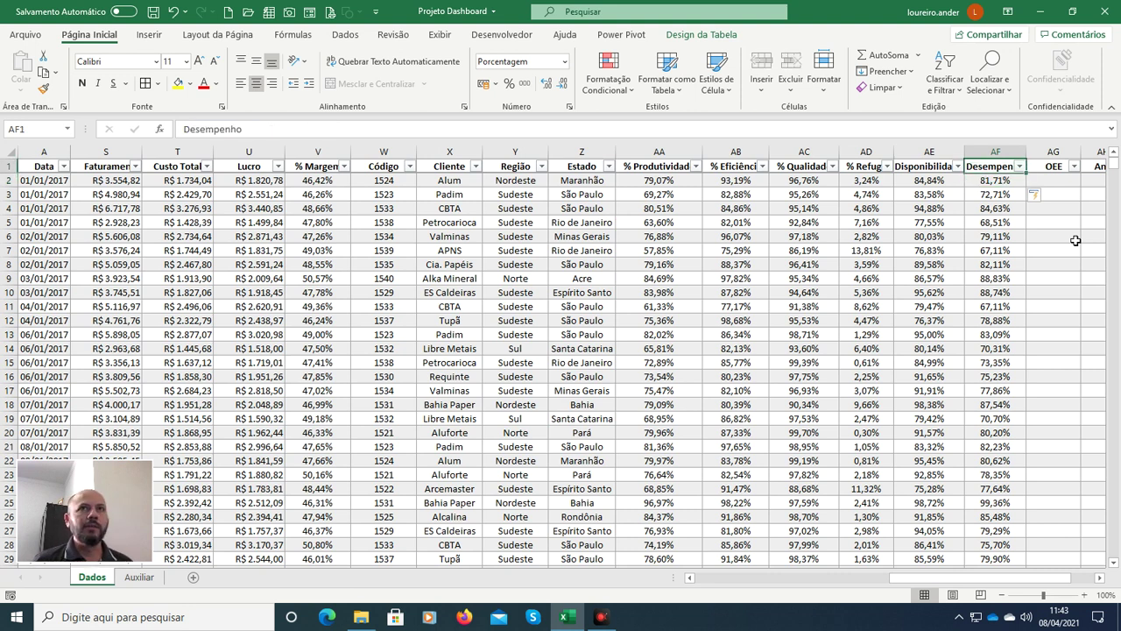
{"action": "key", "text": "Down"}
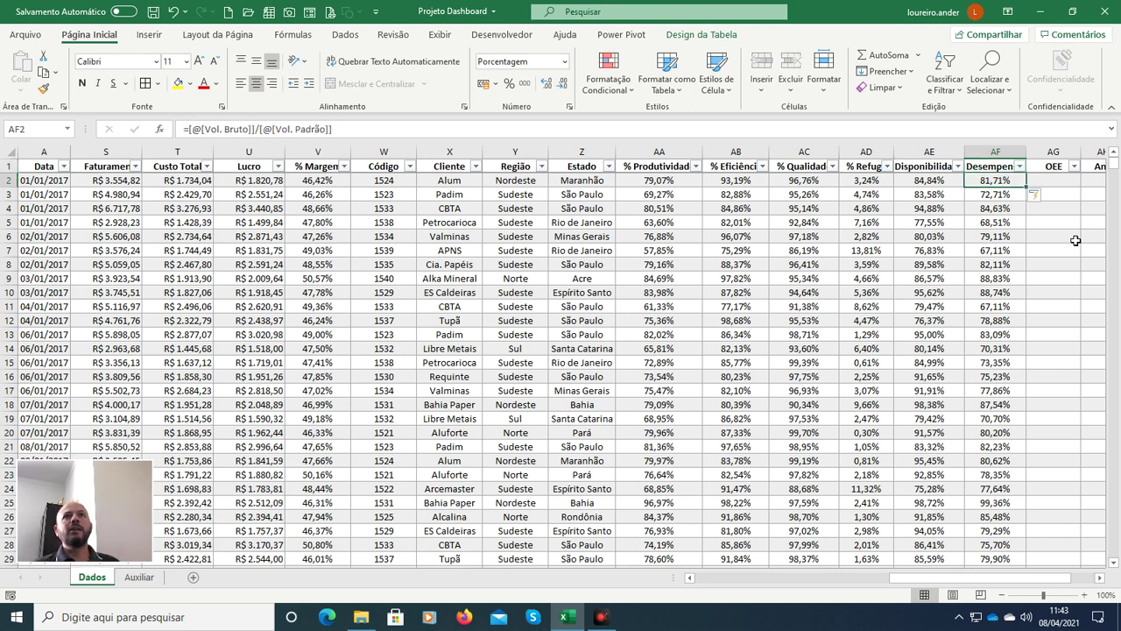
{"action": "key", "text": "Up"}
{"action": "key", "text": "Down"}
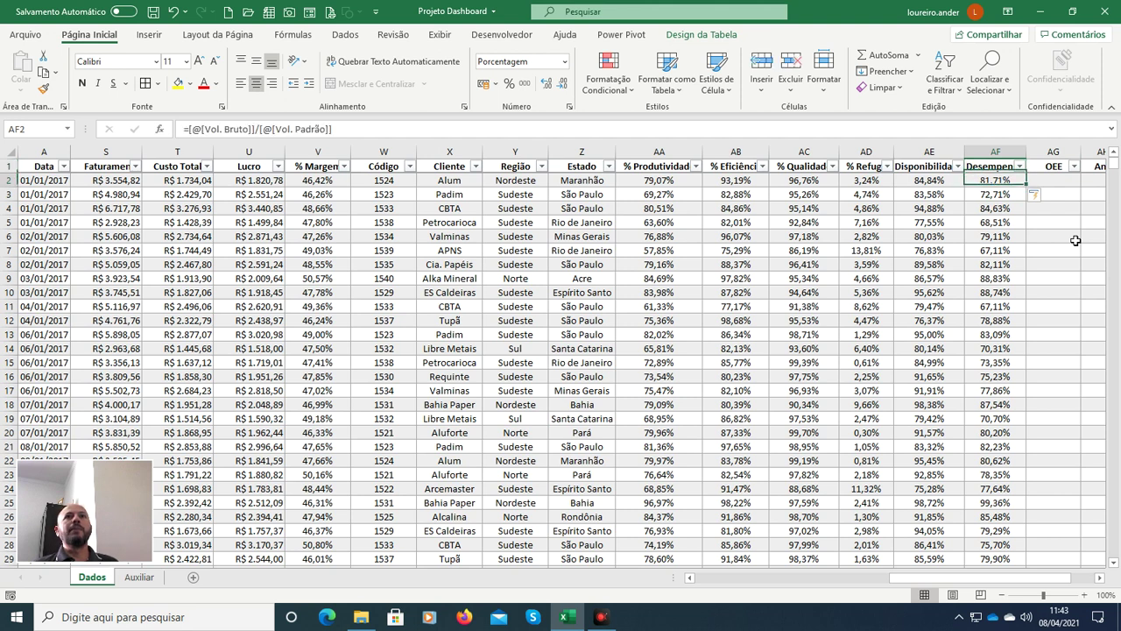
{"action": "key", "text": "Left"}
{"action": "key", "text": "Right"}
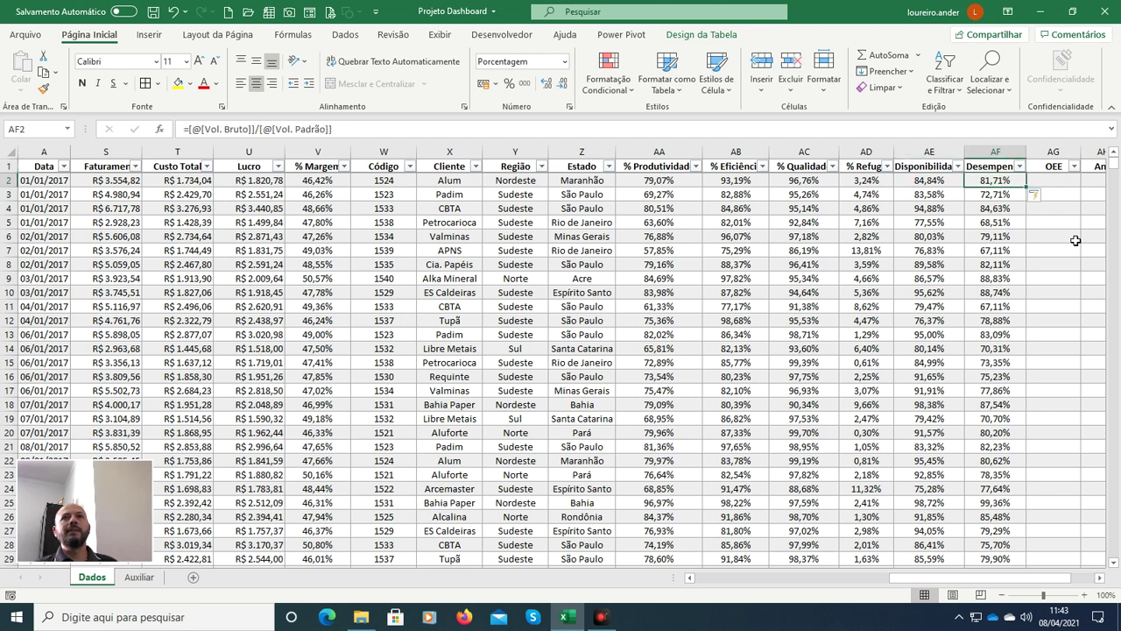
Step: Compare the row 2 formulas of the % Qualidade, Disponibilidade and Desempenho columns next to the OEE column
{"action": "key", "text": "Left"}
{"action": "key", "text": "Left"}
{"action": "key", "text": "Left"}
{"action": "key", "text": "Right"}
{"action": "key", "text": "Right"}
{"action": "key", "text": "Right"}
{"action": "key", "text": "Right"}
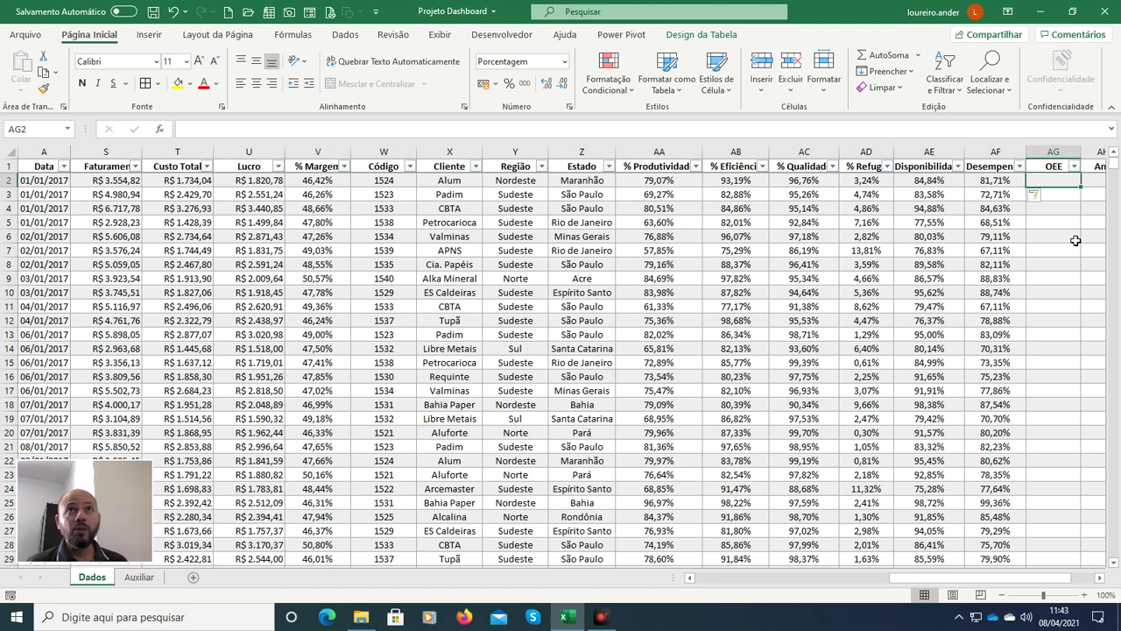
{"action": "key", "text": "Left"}
{"action": "key", "text": "Right"}
{"action": "key", "text": "Left"}
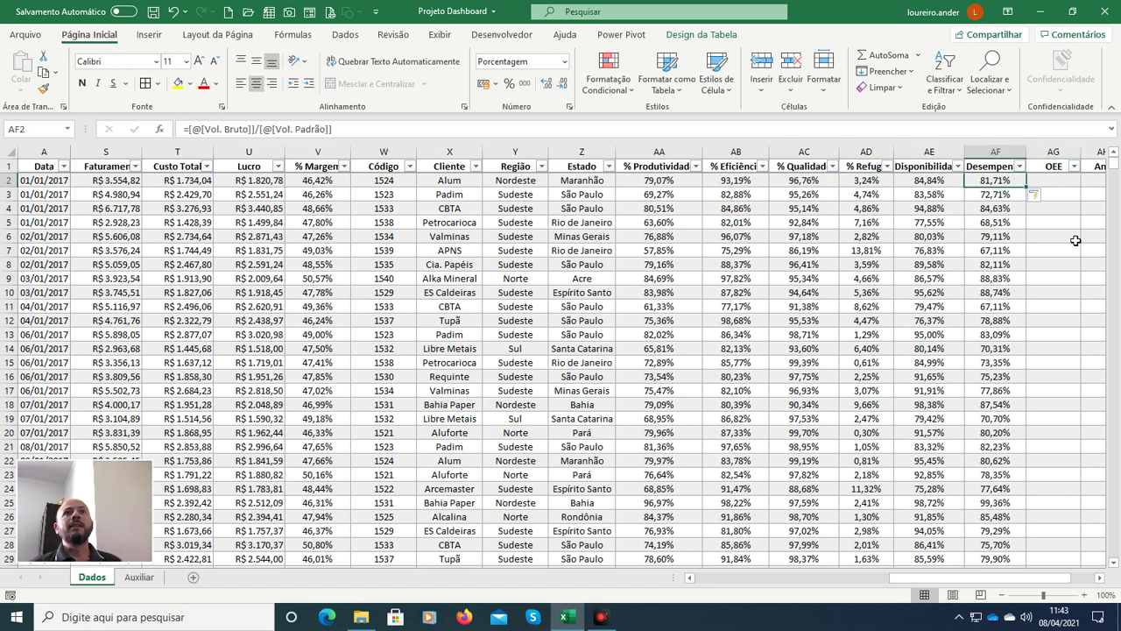
{"action": "key", "text": "Left"}
{"action": "key", "text": "Left"}
{"action": "key", "text": "Left"}
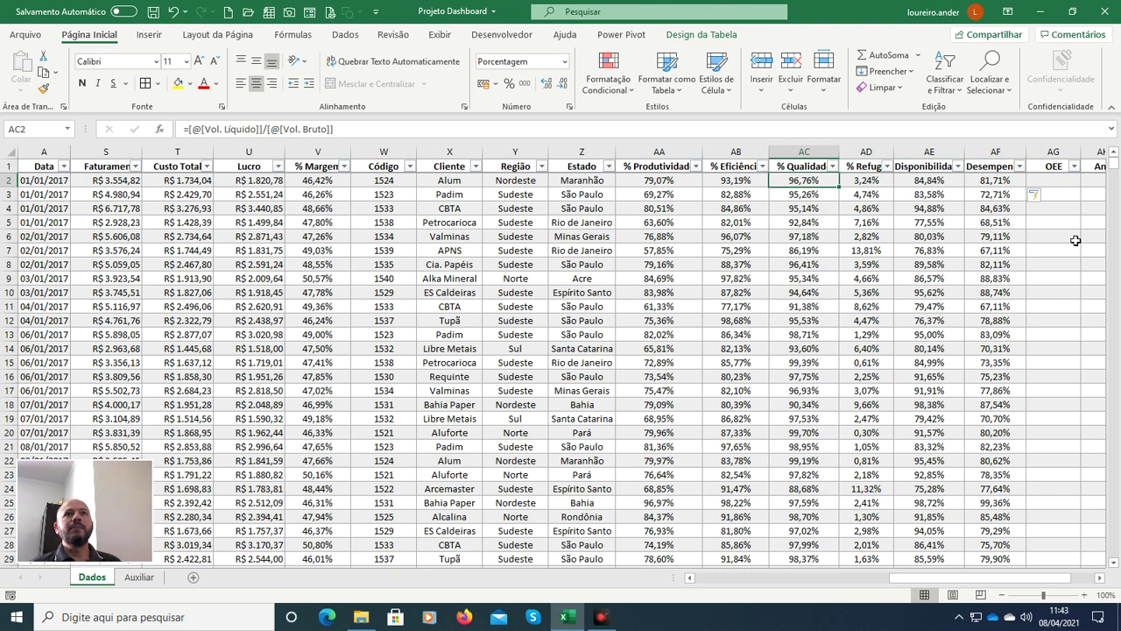
{"action": "key", "text": "Right"}
{"action": "key", "text": "Right"}
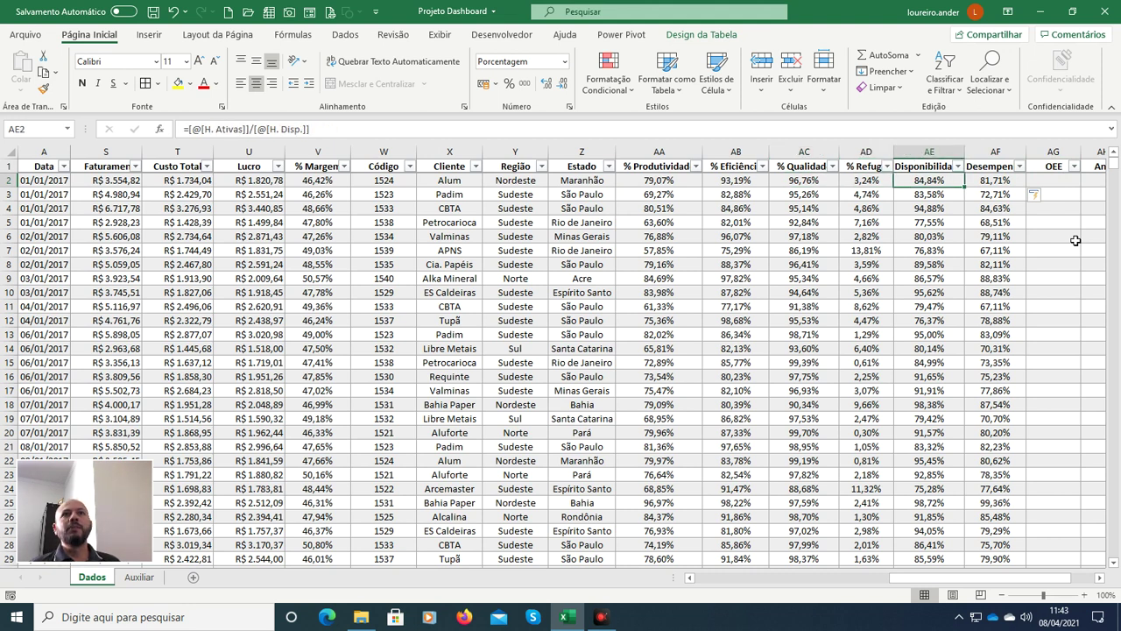
{"action": "key", "text": "Right"}
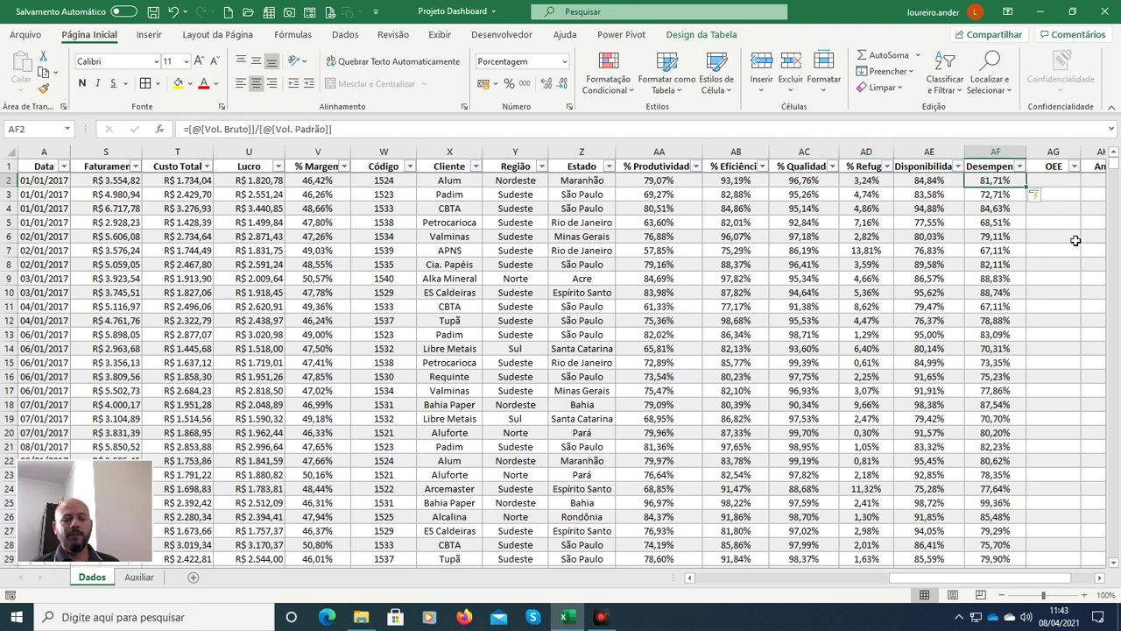
Step: Draw red arcs linking the % Qualidade, Disponibilidade and Desempenho headers, add a multiplication sign, and underline the OEE header
{"action": "left_click", "coordinate": [1075, 240]}
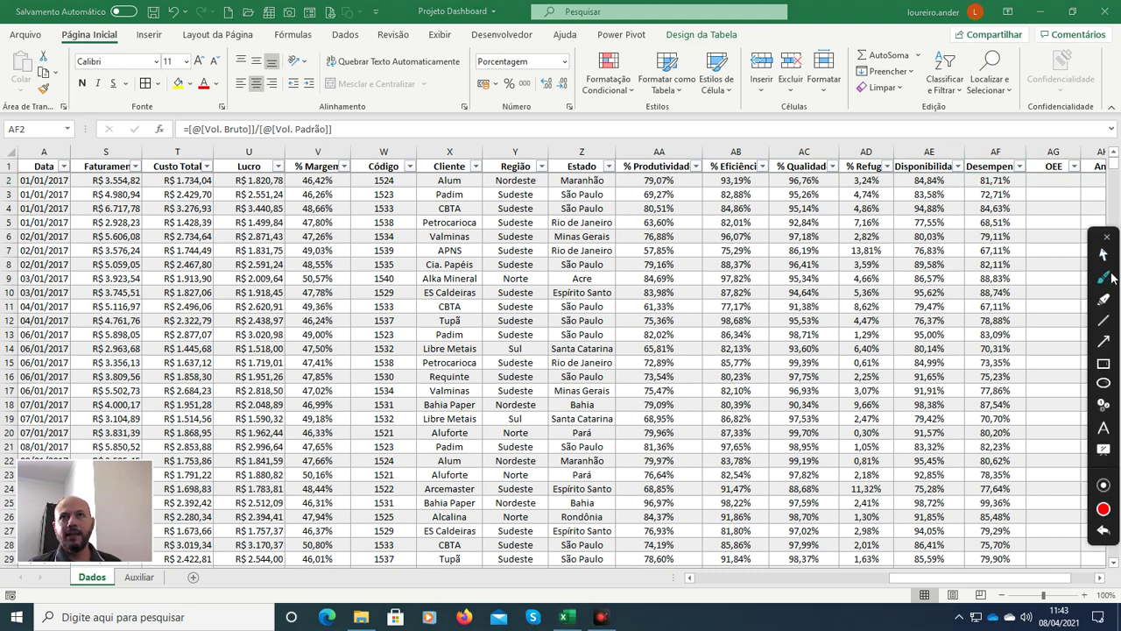
{"action": "left_click", "coordinate": [1105, 278]}
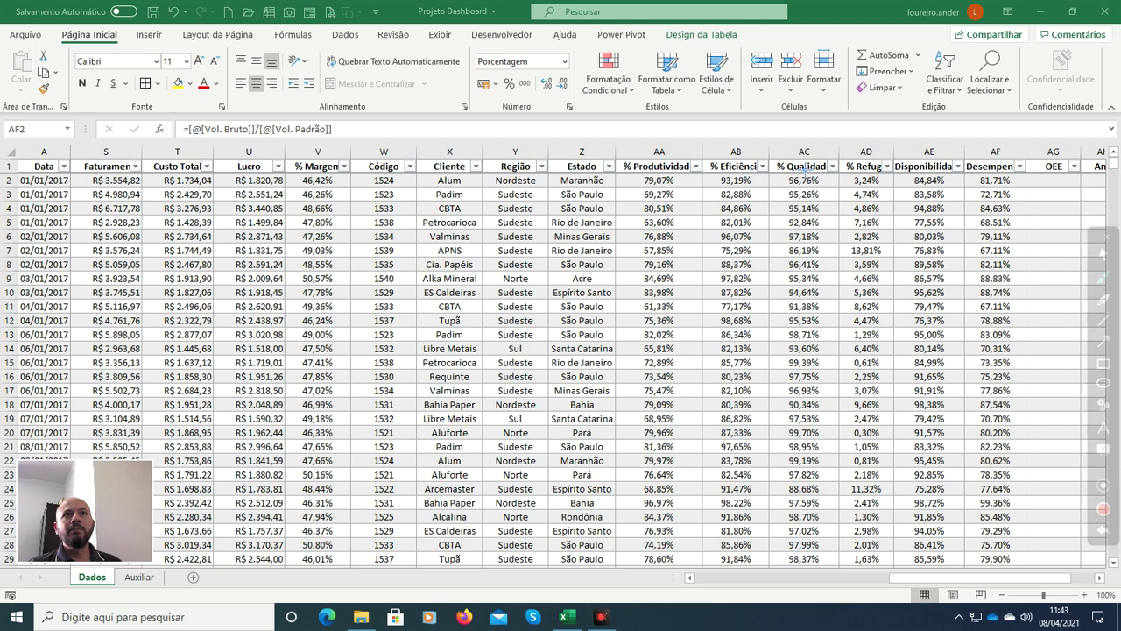
{"action": "mouse_move", "coordinate": [792, 158]}
{"action": "left_mouse_down"}
{"action": "mouse_move", "coordinate": [832, 137]}
{"action": "mouse_move", "coordinate": [918, 143]}
{"action": "mouse_move", "coordinate": [944, 165]}
{"action": "mouse_move", "coordinate": [941, 143]}
{"action": "mouse_move", "coordinate": [999, 138]}
{"action": "mouse_move", "coordinate": [1013, 170]}
{"action": "left_mouse_up"}
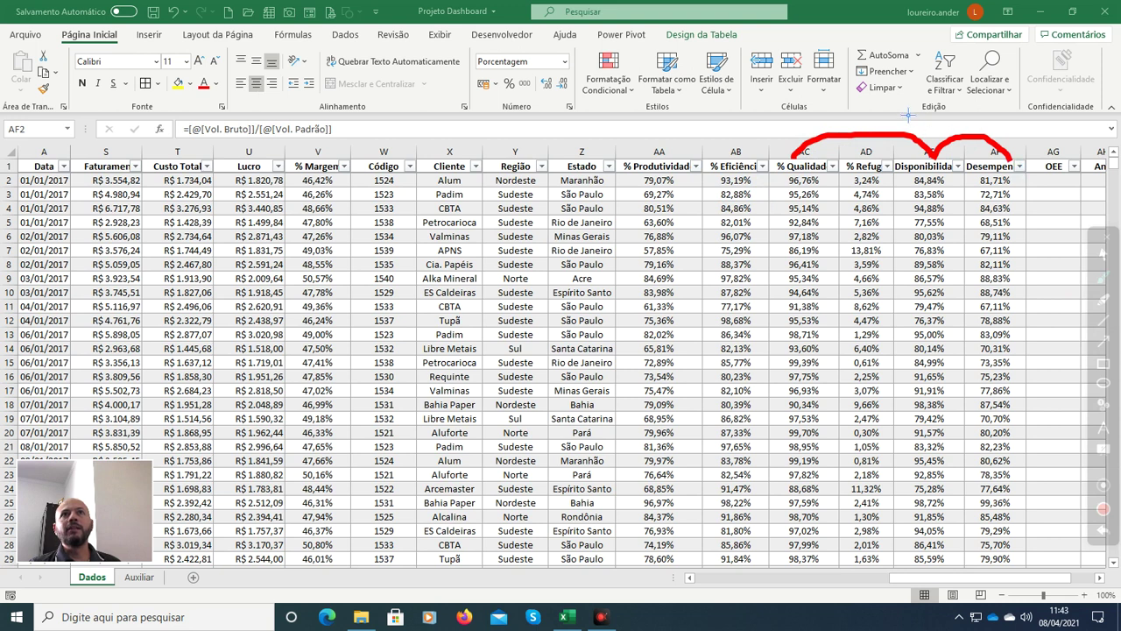
{"action": "mouse_move", "coordinate": [899, 104]}
{"action": "left_mouse_down"}
{"action": "mouse_move", "coordinate": [939, 136]}
{"action": "mouse_move", "coordinate": [909, 131]}
{"action": "left_mouse_up"}
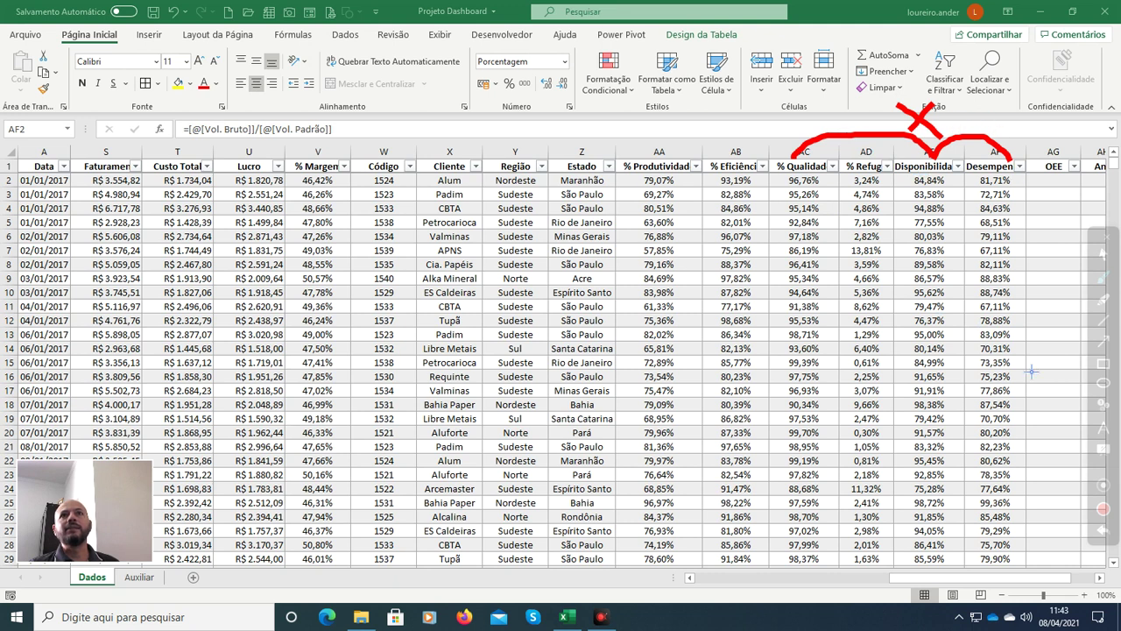
{"action": "left_click_drag", "start_coordinate": [1033, 187], "coordinate": [1077, 181]}
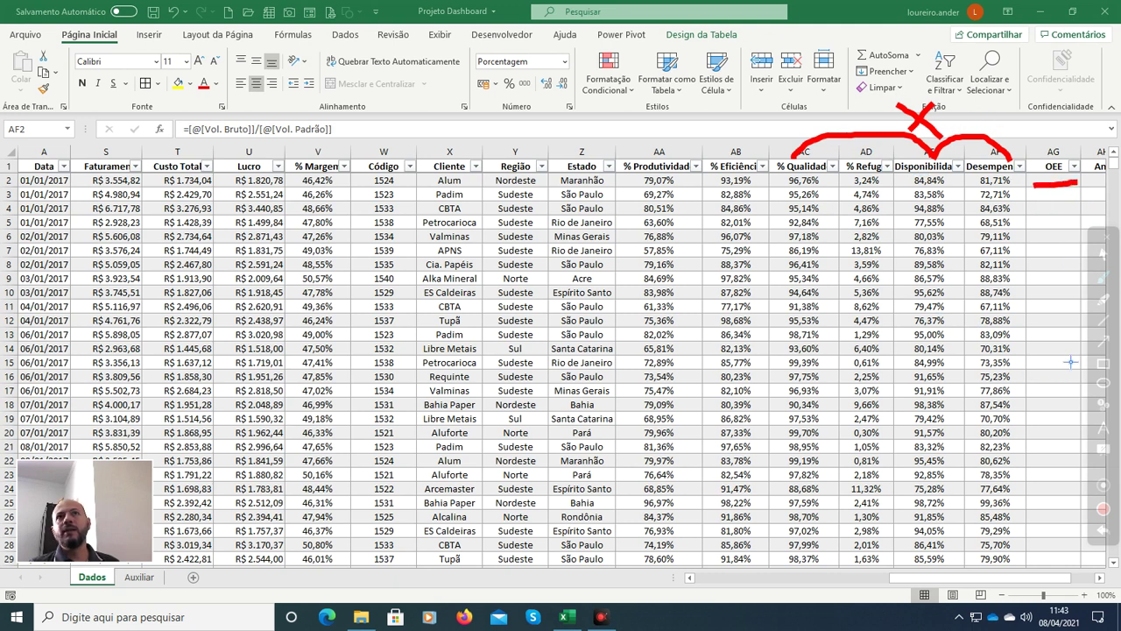
Step: Undo all the red pen marks over the table headers and close the drawing tools
{"action": "left_click", "coordinate": [1106, 533]}
{"action": "left_click", "coordinate": [1106, 534]}
{"action": "left_click", "coordinate": [1106, 533]}
{"action": "left_click", "coordinate": [1106, 533]}
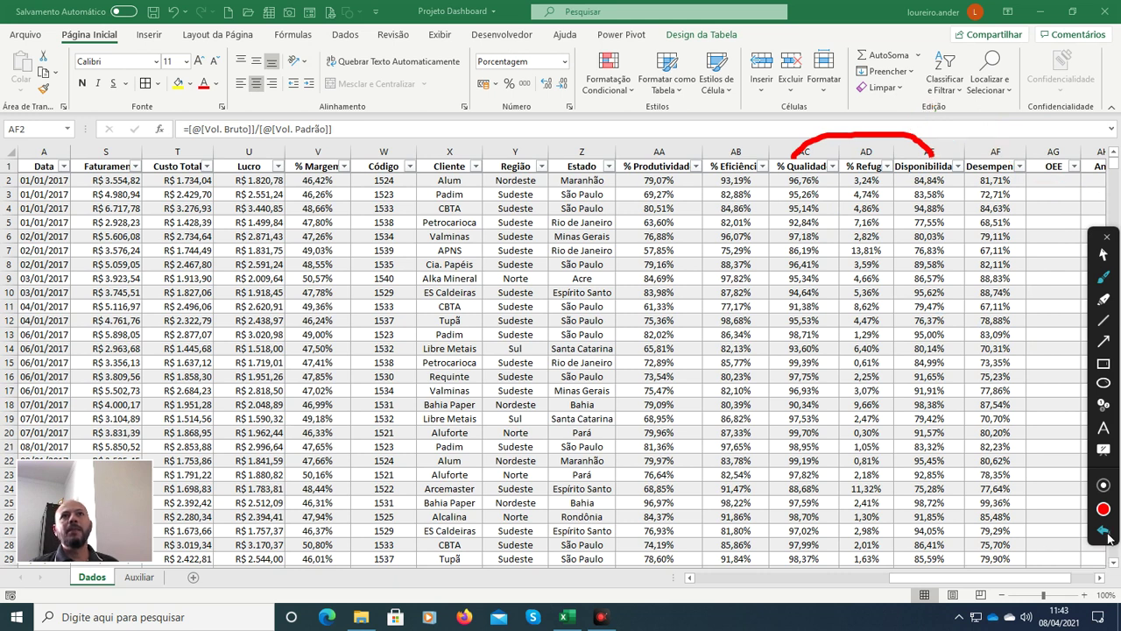
{"action": "left_click", "coordinate": [1106, 533]}
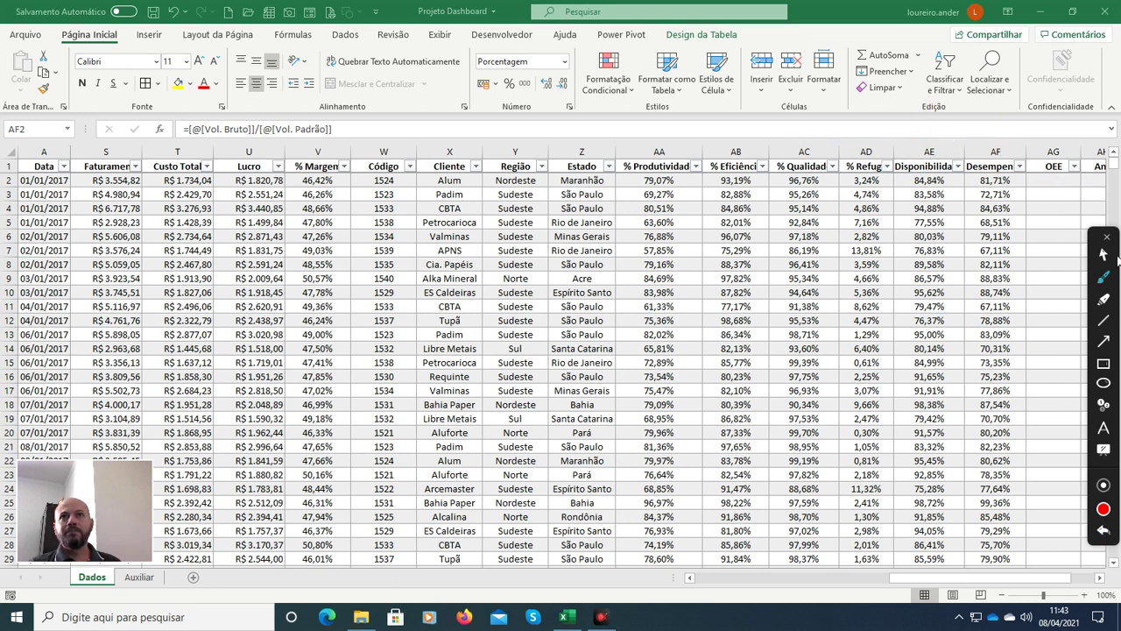
{"action": "left_click", "coordinate": [1104, 255]}
{"action": "left_click", "coordinate": [1107, 237]}
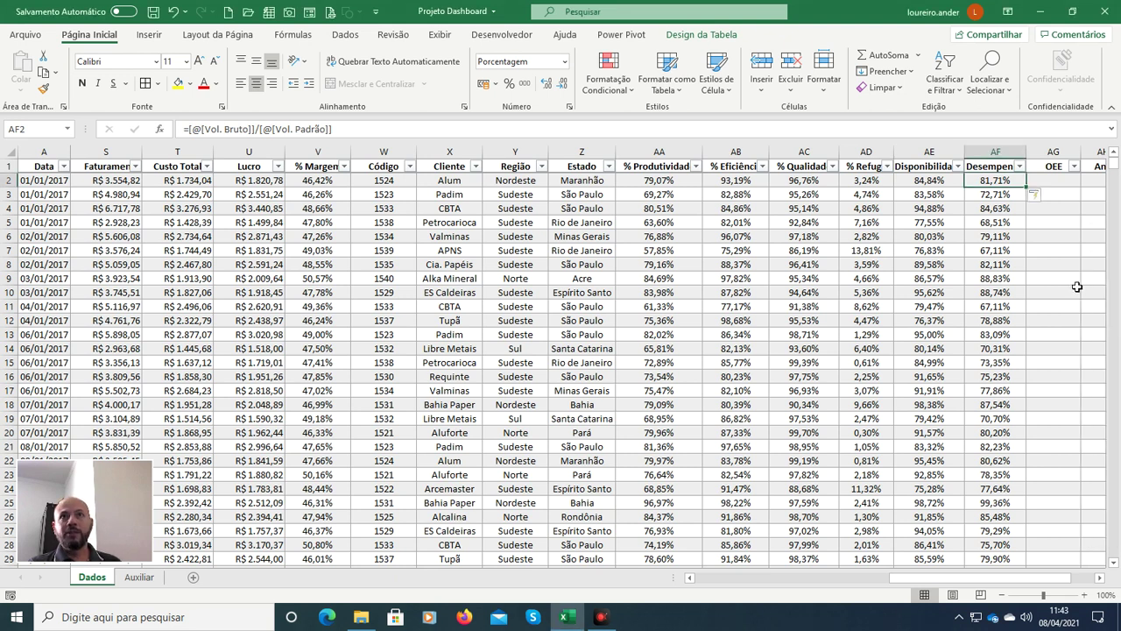
Step: Start the OEE formula in AG2 with the column reference =[% Qualidade
{"action": "left_click", "coordinate": [1055, 181]}
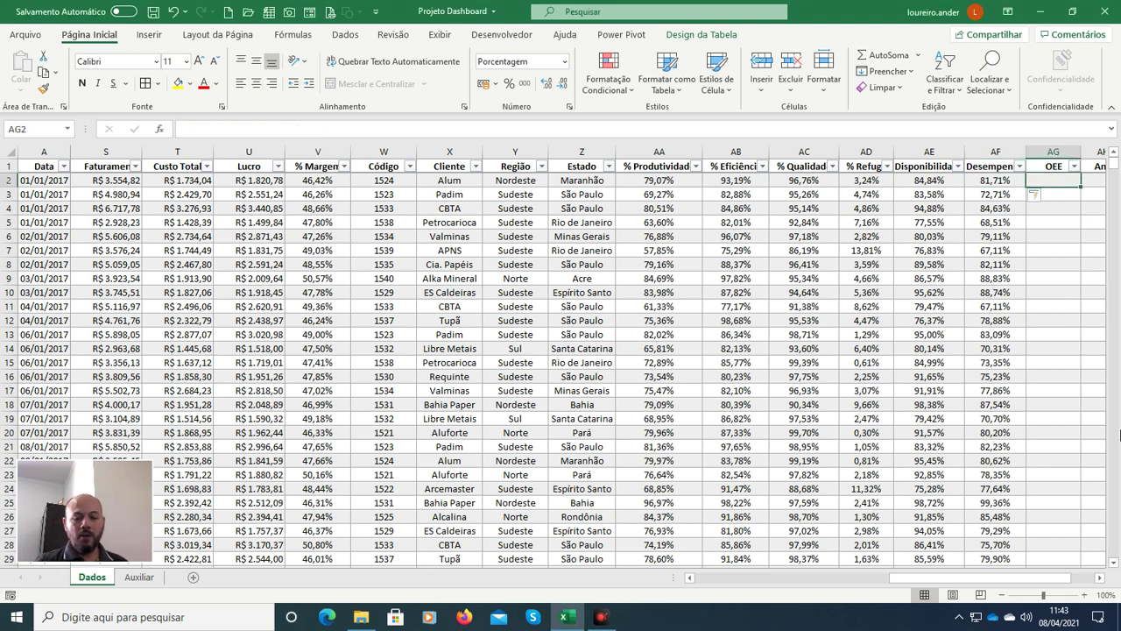
{"action": "type", "text": "="}
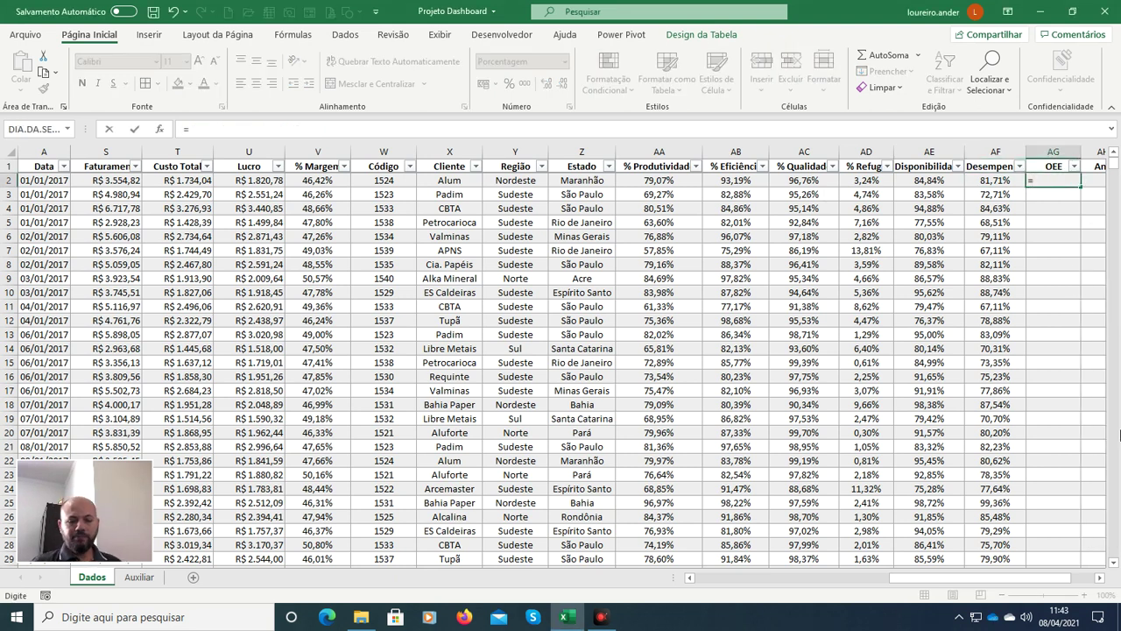
{"action": "type", "text": "[%q"}
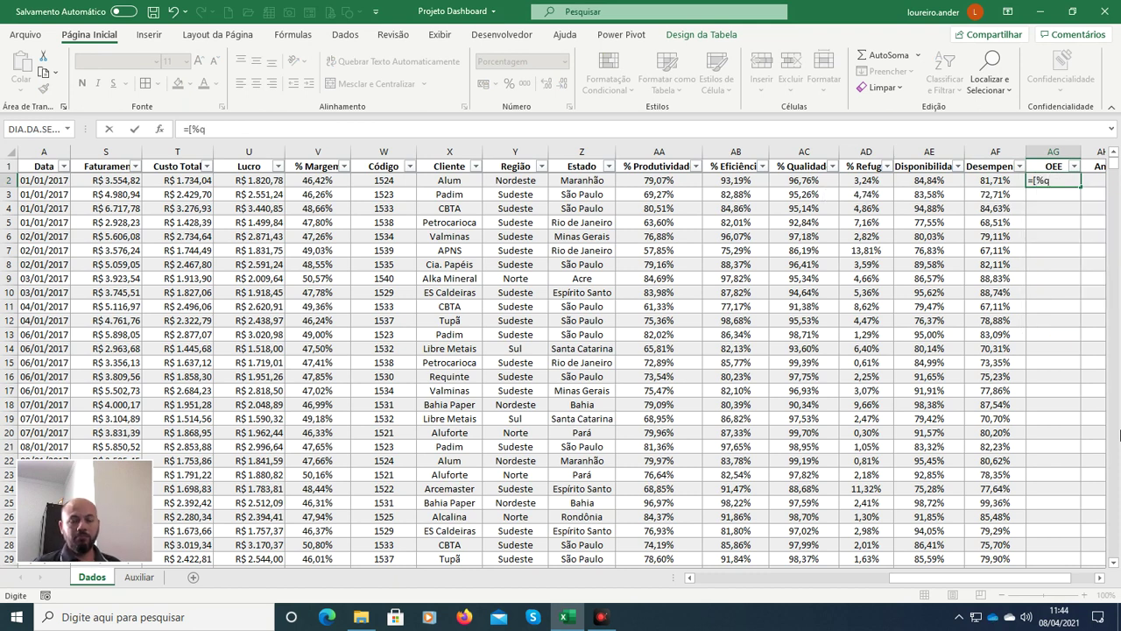
{"action": "key", "text": "BackSpace"}
{"action": "key", "text": "Down"}
{"action": "key", "text": "Down"}
{"action": "key", "text": "Down"}
{"action": "key", "text": "Down"}
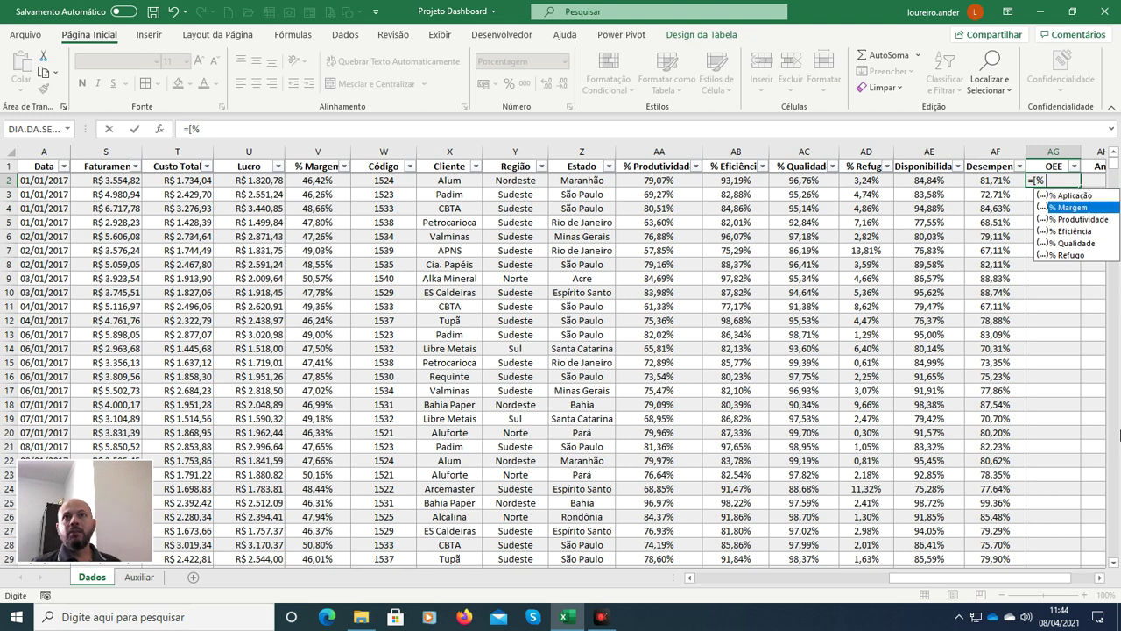
{"action": "key", "text": "Tab"}
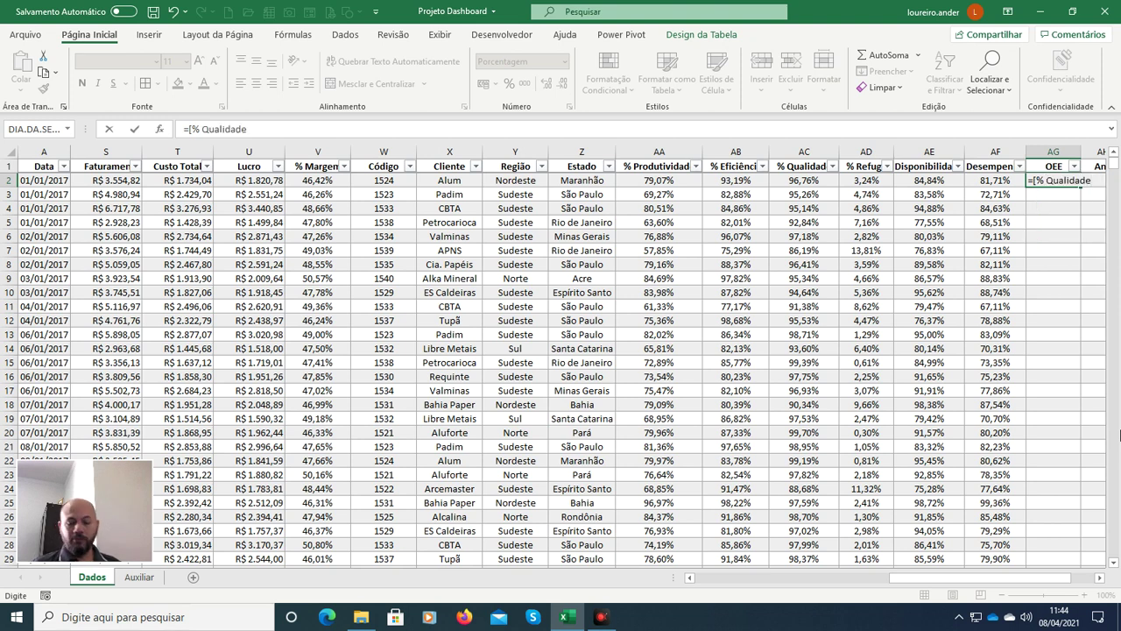
Step: Complete the AG2 formula as =[% Qualidade]*[Disponibilidade]*[Desempenho] and accept the current-row version for the OEE column
{"action": "type", "text": "]*[dis"}
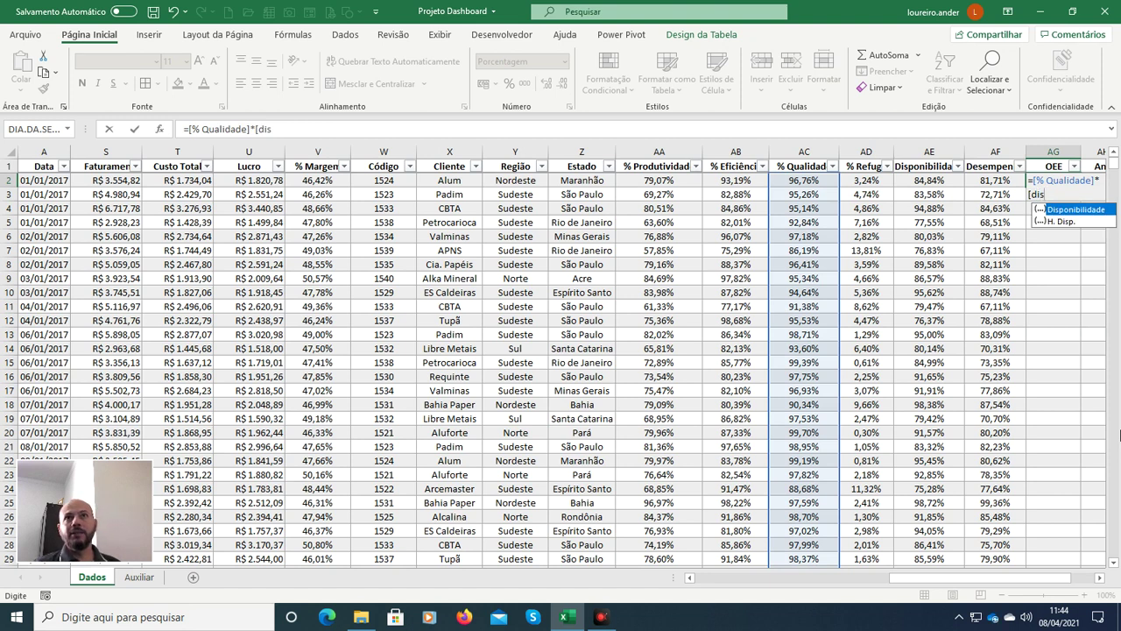
{"action": "key", "text": "Tab"}
{"action": "type", "text": "]"}
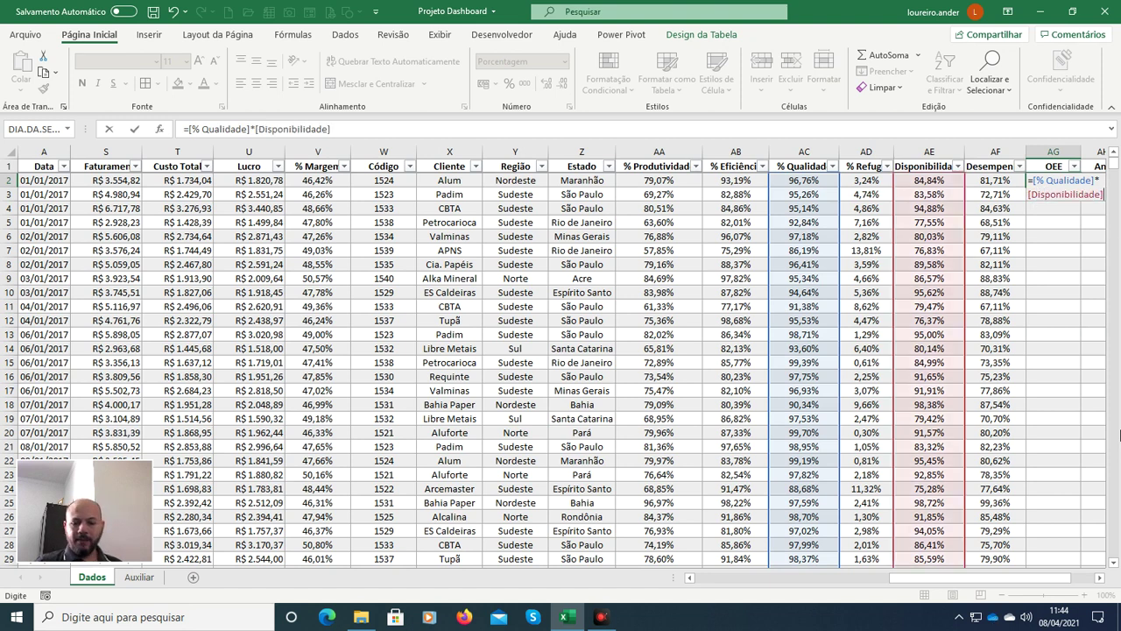
{"action": "type", "text": "*"}
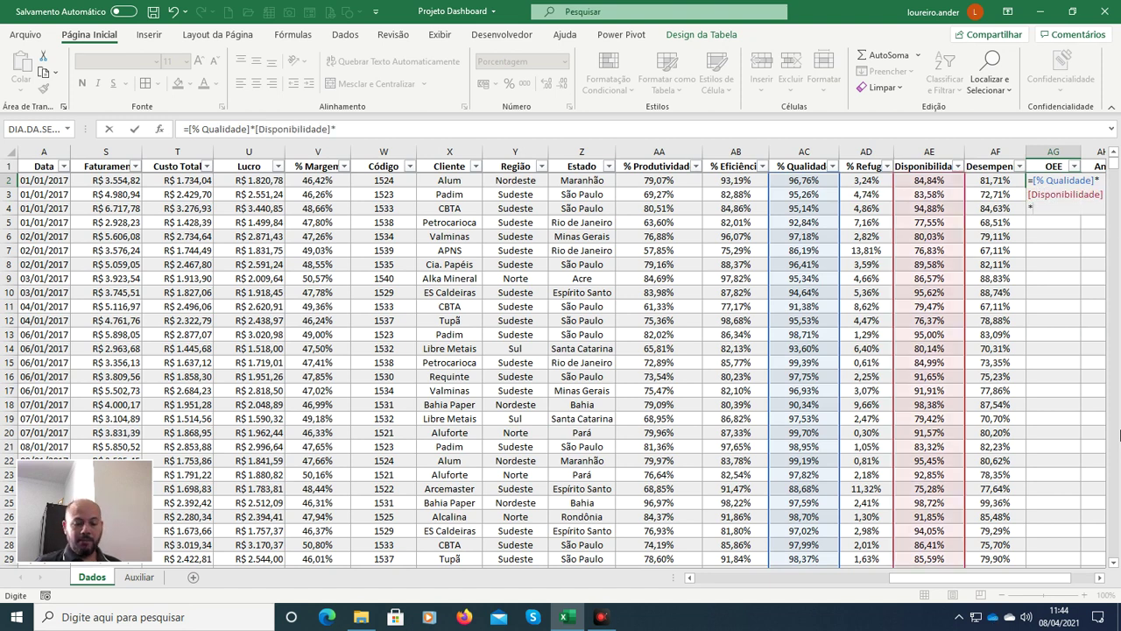
{"action": "type", "text": "[de"}
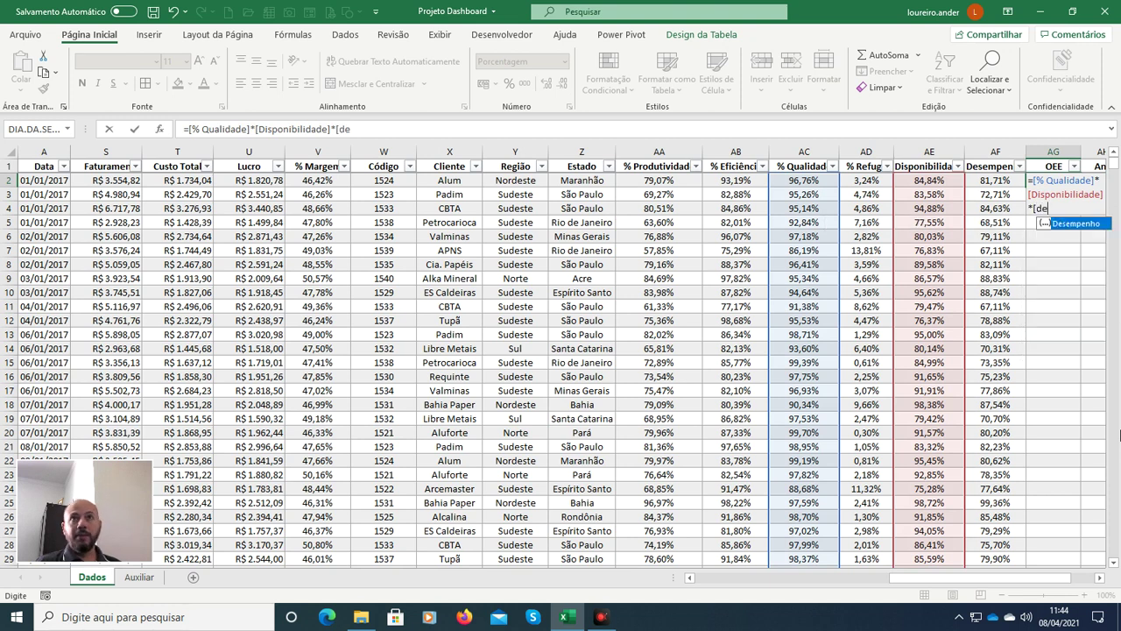
{"action": "key", "text": "Tab"}
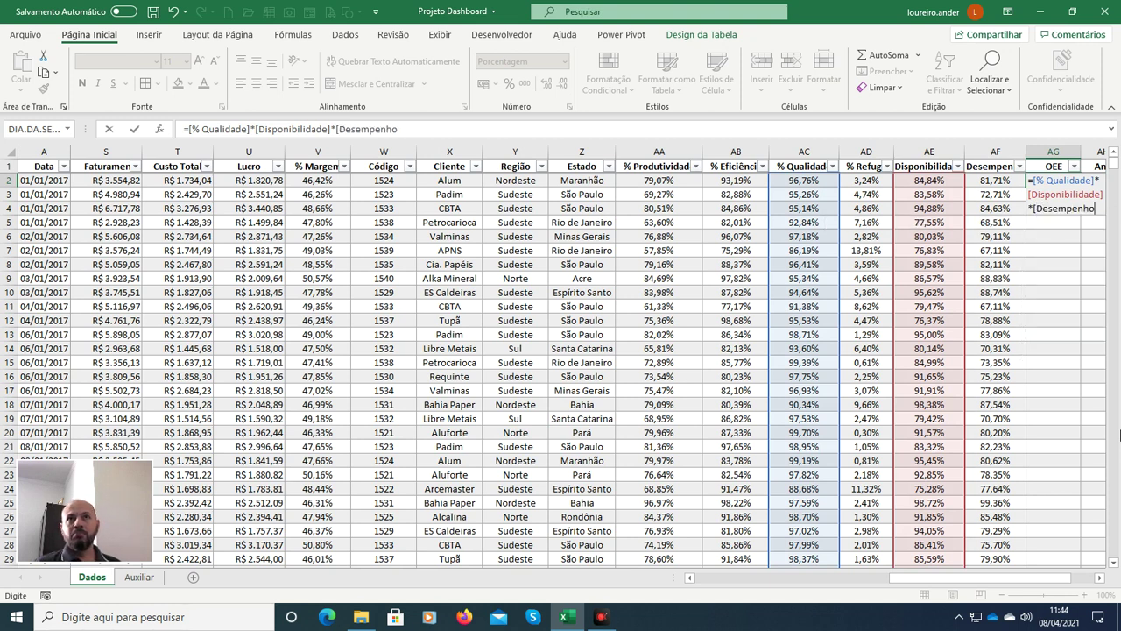
{"action": "type", "text": "]"}
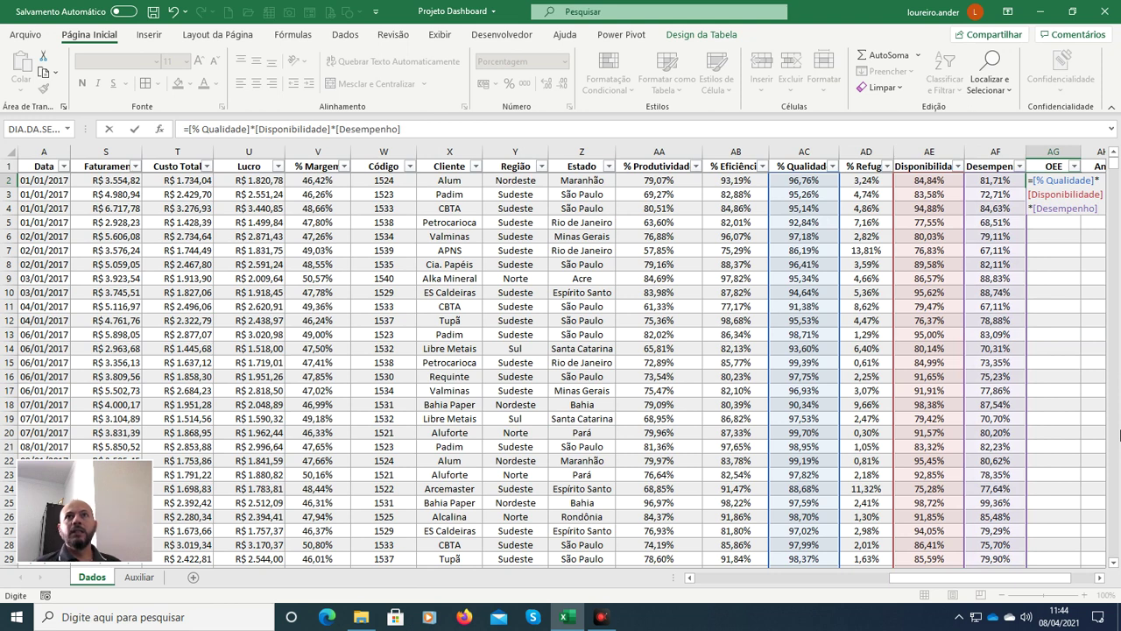
{"action": "key", "text": "Return"}
{"action": "key", "text": "Return"}
{"action": "key", "text": "Return"}
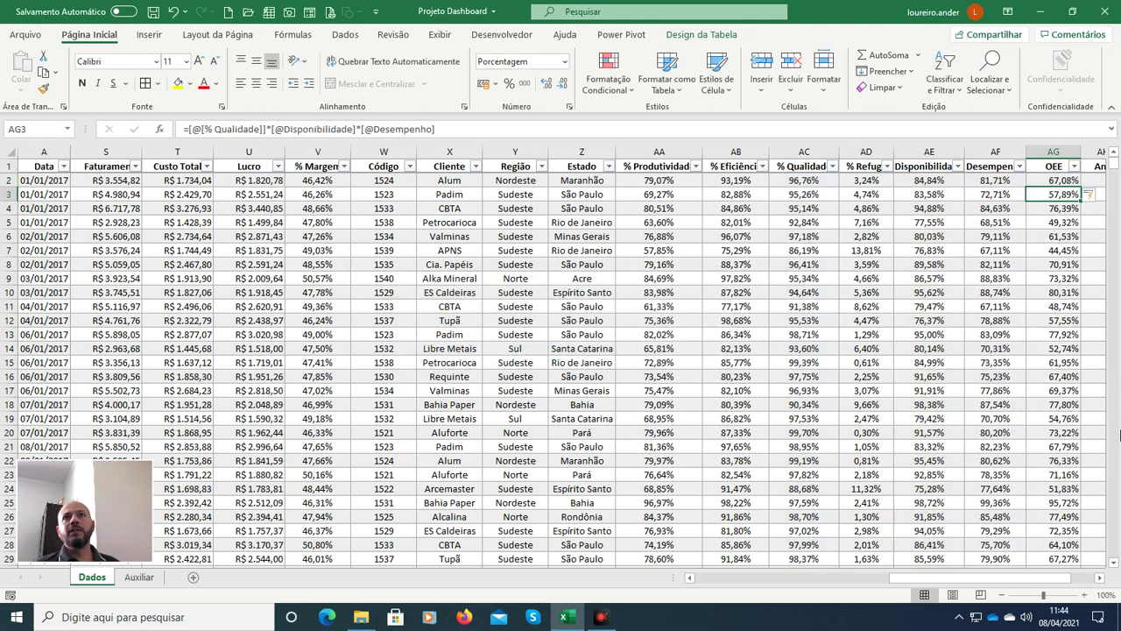
Step: Centre the contents of the whole OEE column
{"action": "key", "text": "Up"}
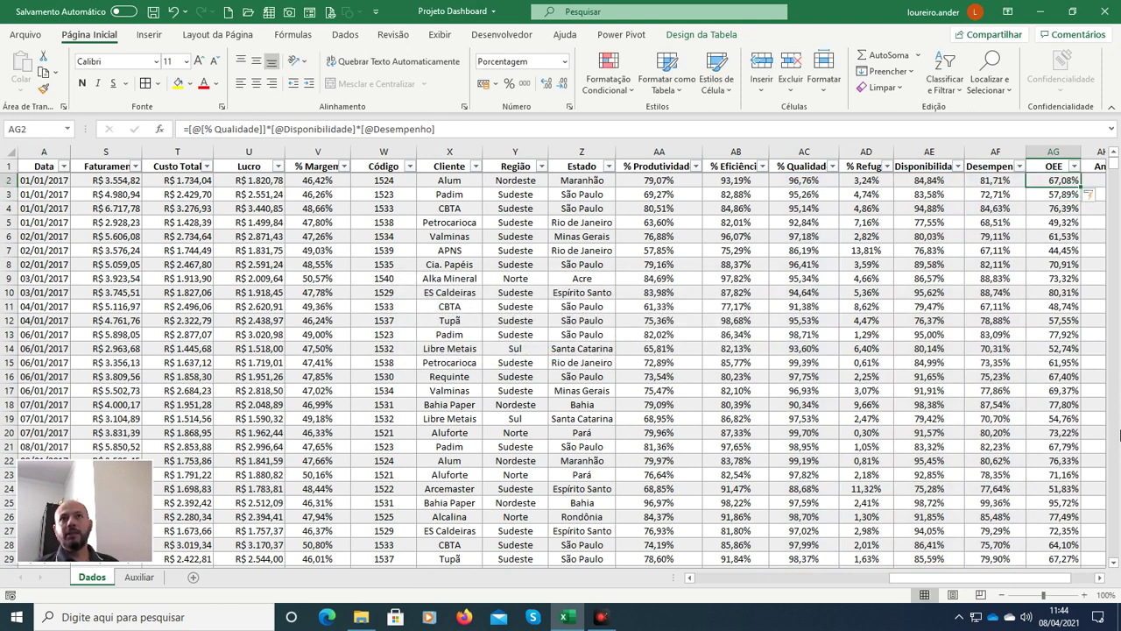
{"action": "left_click", "coordinate": [1052, 151]}
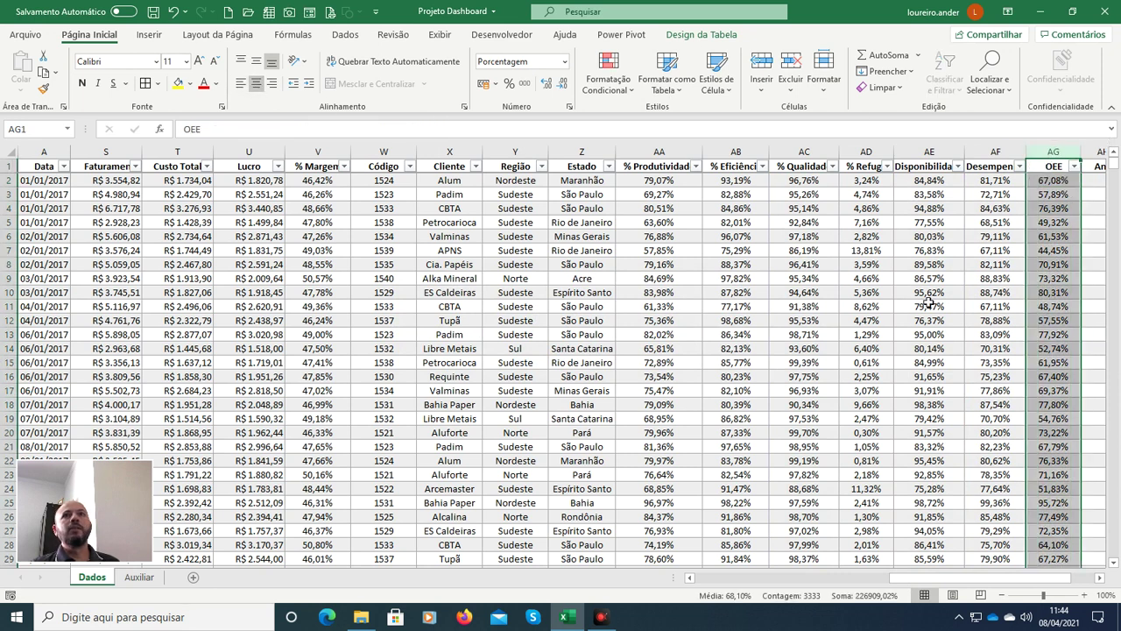
{"action": "left_click", "coordinate": [1040, 182]}
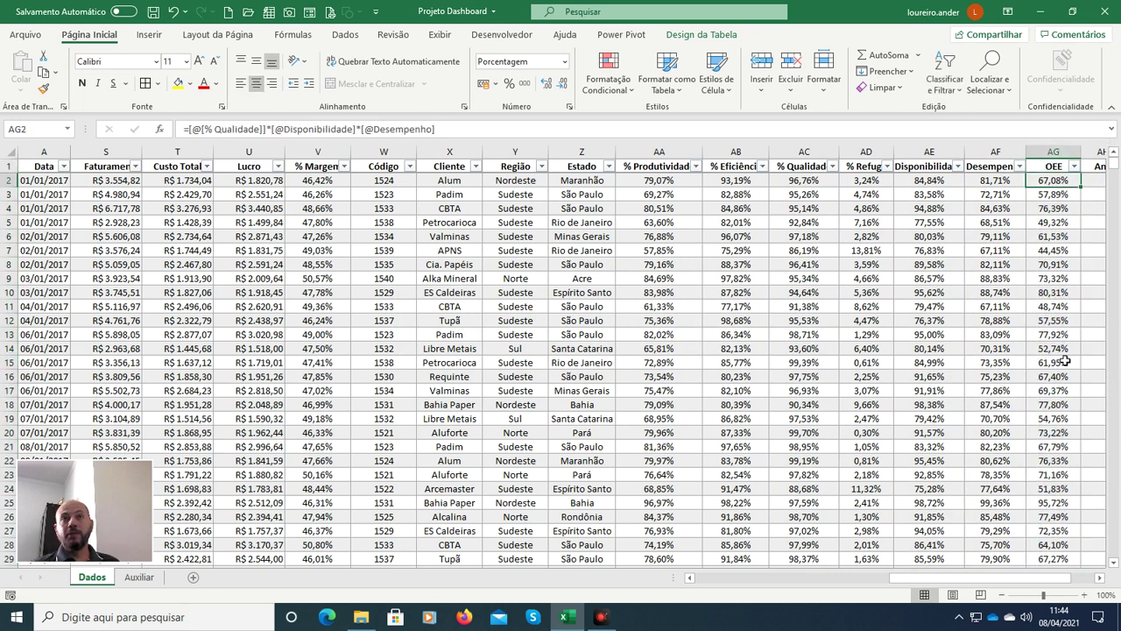
{"action": "key", "text": "Right"}
{"action": "key", "text": "Right"}
{"action": "key", "text": "Left"}
{"action": "key", "text": "Left"}
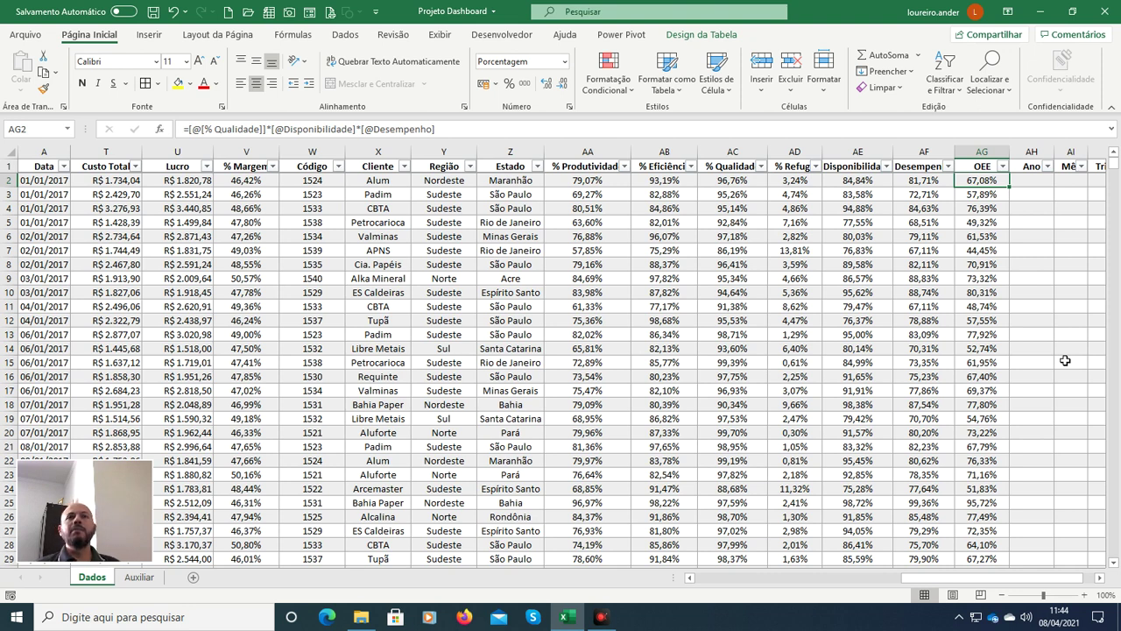
{"action": "key", "text": "Left"}
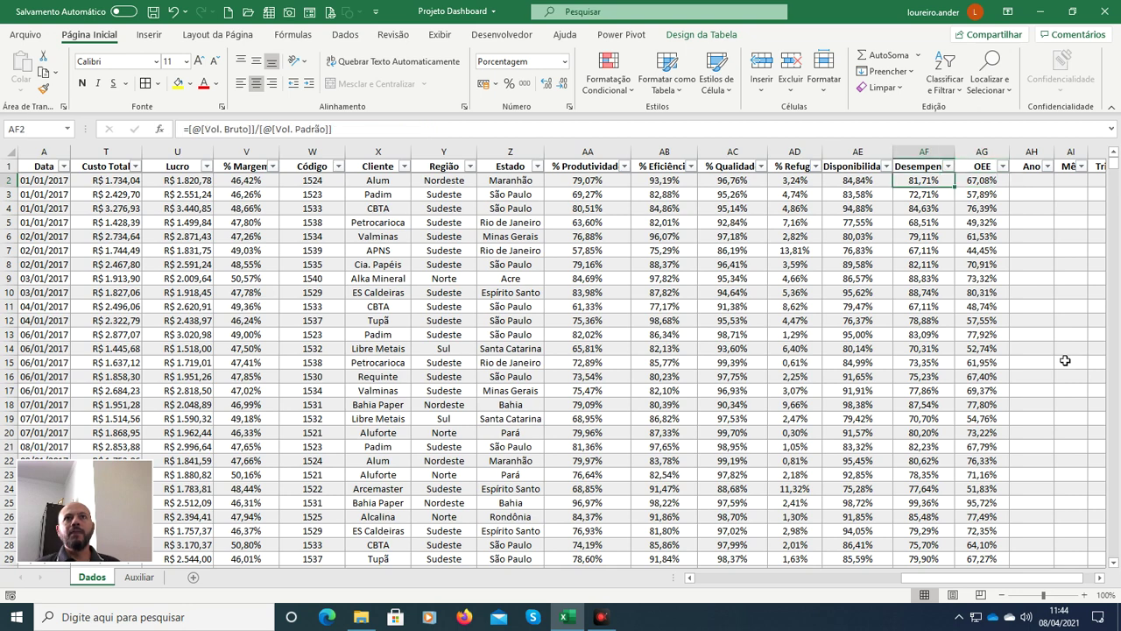
Step: Look back across row 2 of the Dados table from the Desempenho column to the Data column
{"action": "key", "text": "Right"}
{"action": "key", "text": "Left"}
{"action": "key", "text": "Left"}
{"action": "key", "text": "Left"}
{"action": "key", "text": "Left"}
{"action": "key", "text": "Left"}
{"action": "key", "text": "Left"}
{"action": "key", "text": "Left"}
{"action": "key", "text": "Left"}
{"action": "key", "text": "Left"}
{"action": "key", "text": "Left"}
{"action": "key", "text": "Left"}
{"action": "key", "text": "Left"}
{"action": "key", "text": "Left"}
{"action": "key", "text": "Left"}
{"action": "key", "text": "Left"}
{"action": "key", "text": "Left"}
{"action": "key", "text": "Left"}
{"action": "key", "text": "Left"}
{"action": "key", "text": "Left"}
{"action": "key", "text": "Left"}
{"action": "key", "text": "Left"}
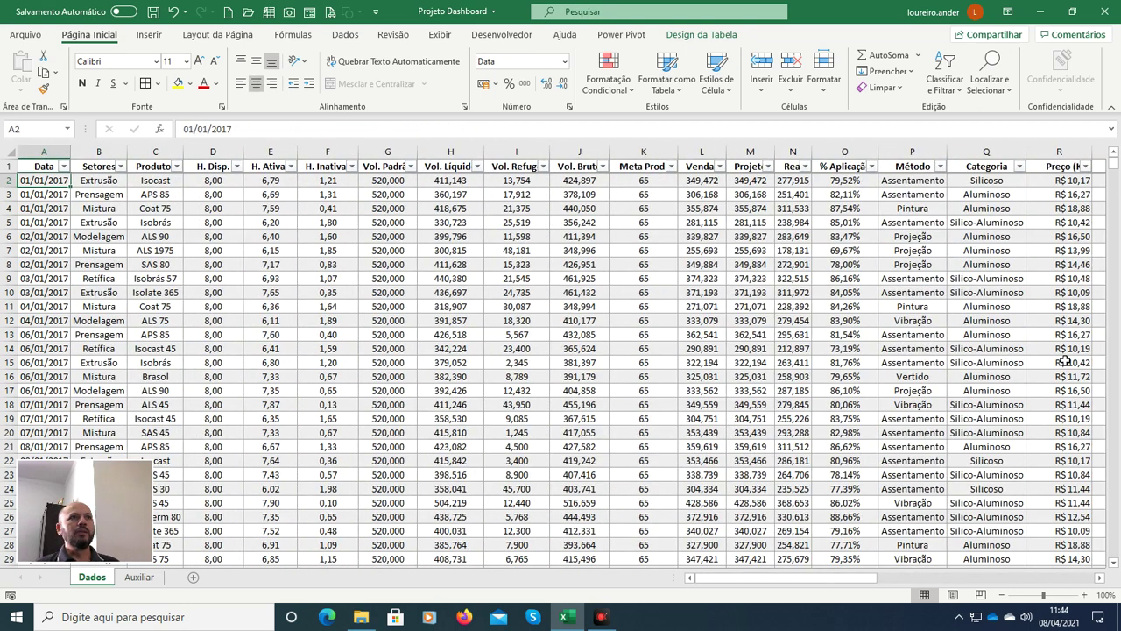
Step: Review the table's columns along row 2 from Data through Método, Estado and OEE to Trimestre
{"action": "key", "text": "Right"}
{"action": "key", "text": "Right"}
{"action": "key", "text": "Right"}
{"action": "key", "text": "Right"}
{"action": "key", "text": "Right"}
{"action": "key", "text": "Right"}
{"action": "key", "text": "Right"}
{"action": "key", "text": "Right"}
{"action": "key", "text": "Right"}
{"action": "key", "text": "Right"}
{"action": "key", "text": "Right"}
{"action": "key", "text": "Right"}
{"action": "key", "text": "Right"}
{"action": "key", "text": "Right"}
{"action": "key", "text": "Right"}
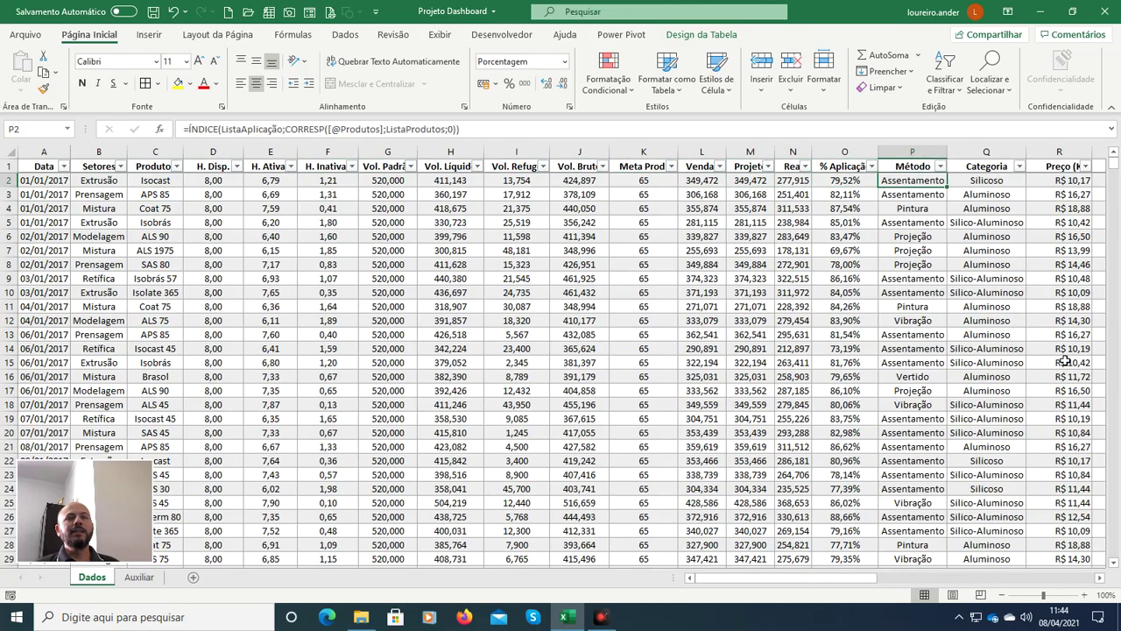
{"action": "key", "text": "Right"}
{"action": "key", "text": "Right"}
{"action": "key", "text": "Right"}
{"action": "key", "text": "Right"}
{"action": "key", "text": "Right"}
{"action": "key", "text": "Right"}
{"action": "key", "text": "Right"}
{"action": "key", "text": "Right"}
{"action": "key", "text": "Right"}
{"action": "key", "text": "Right"}
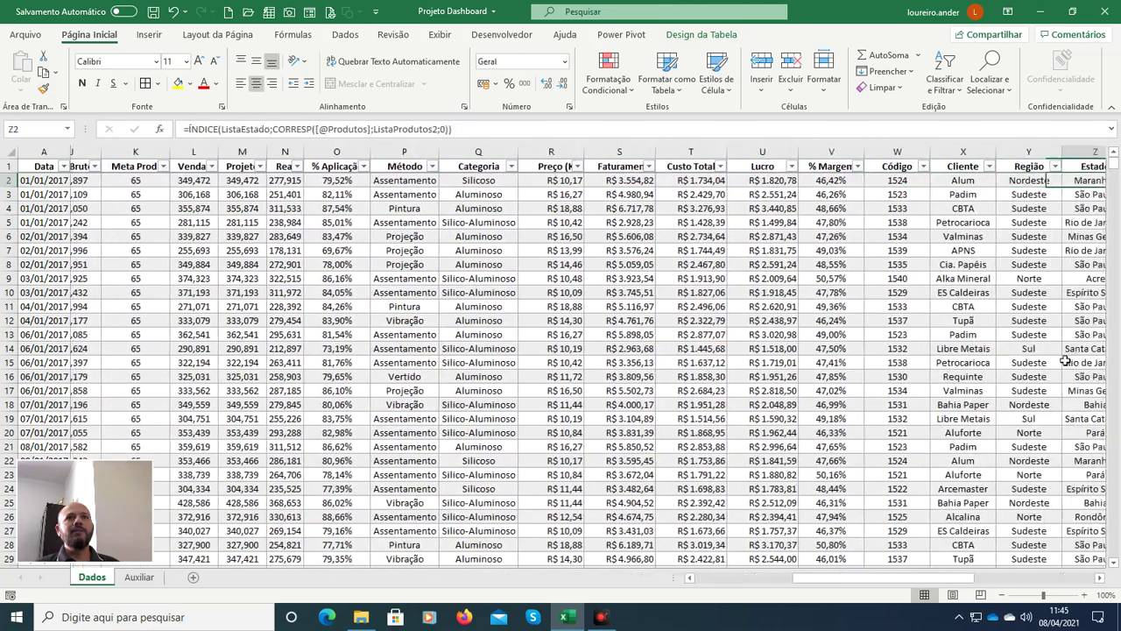
{"action": "key", "text": "Right"}
{"action": "key", "text": "Right"}
{"action": "key", "text": "Right"}
{"action": "key", "text": "Right"}
{"action": "key", "text": "Right"}
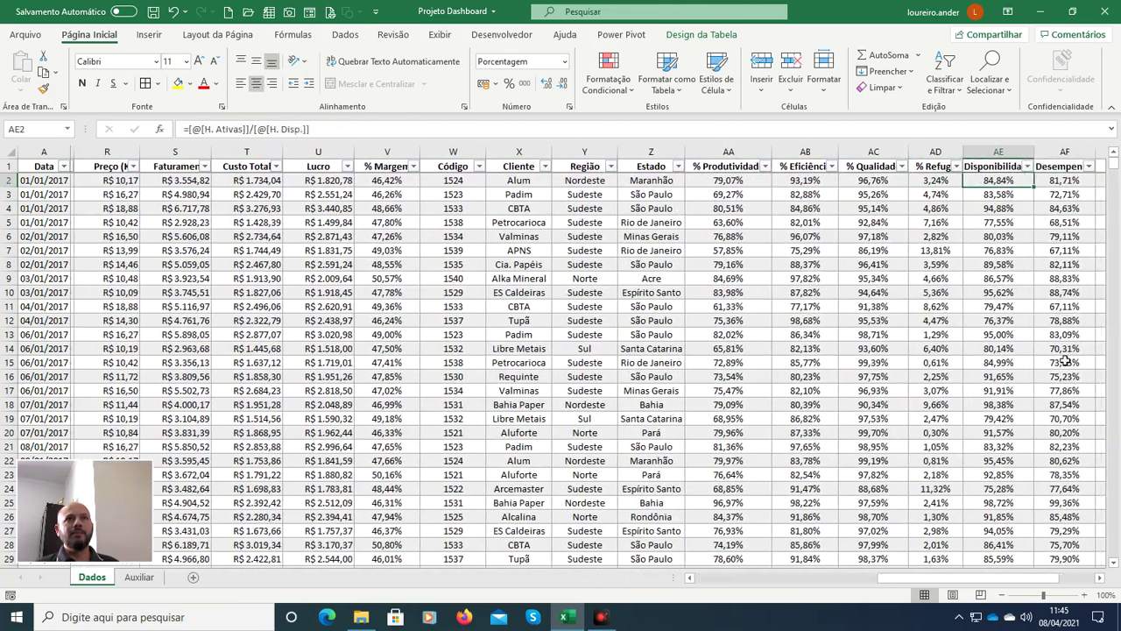
{"action": "key", "text": "Right"}
{"action": "key", "text": "Right"}
{"action": "key", "text": "Right"}
{"action": "key", "text": "Right"}
{"action": "key", "text": "Right"}
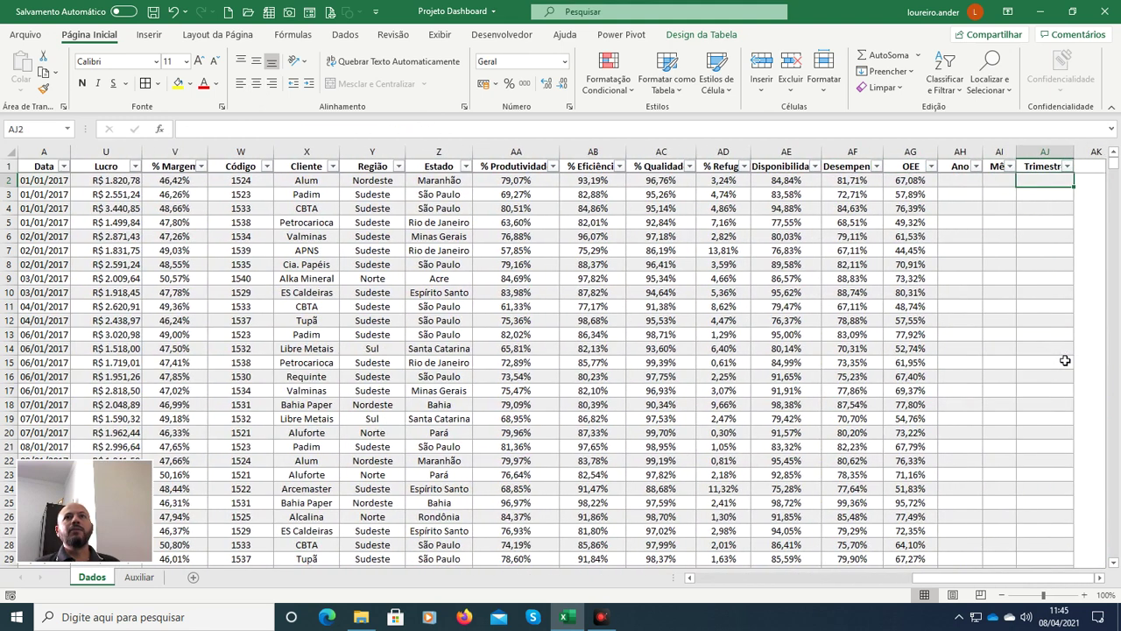
Step: Examine the Ano, Mês and Trimestre columns beside OEE, and return to Setores at the start of row 2
{"action": "key", "text": "Left"}
{"action": "key", "text": "Left"}
{"action": "key", "text": "Right"}
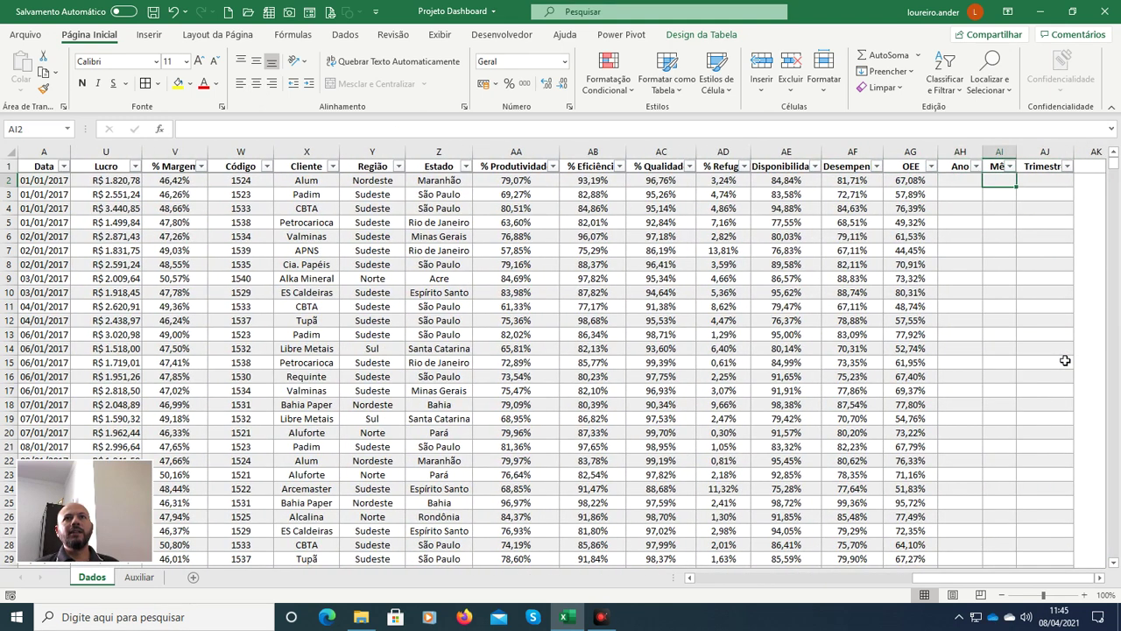
{"action": "key", "text": "Right"}
{"action": "key", "text": "Left"}
{"action": "key", "text": "Left"}
{"action": "key", "text": "Right"}
{"action": "key", "text": "Right"}
{"action": "key", "text": "Left"}
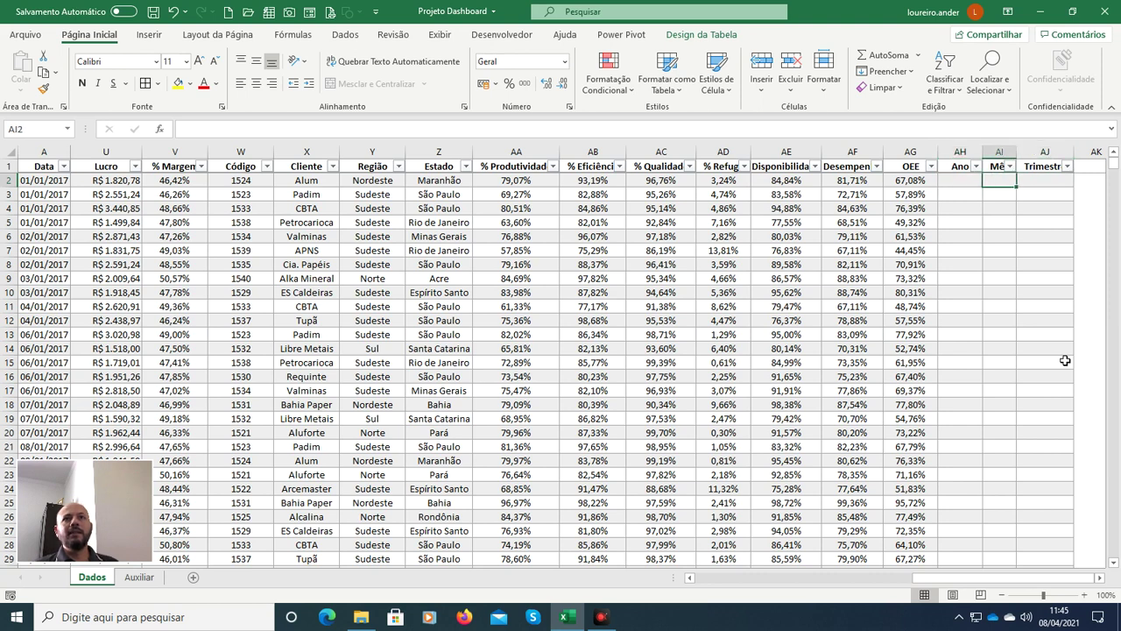
{"action": "key", "text": "Left"}
{"action": "key", "text": "Left"}
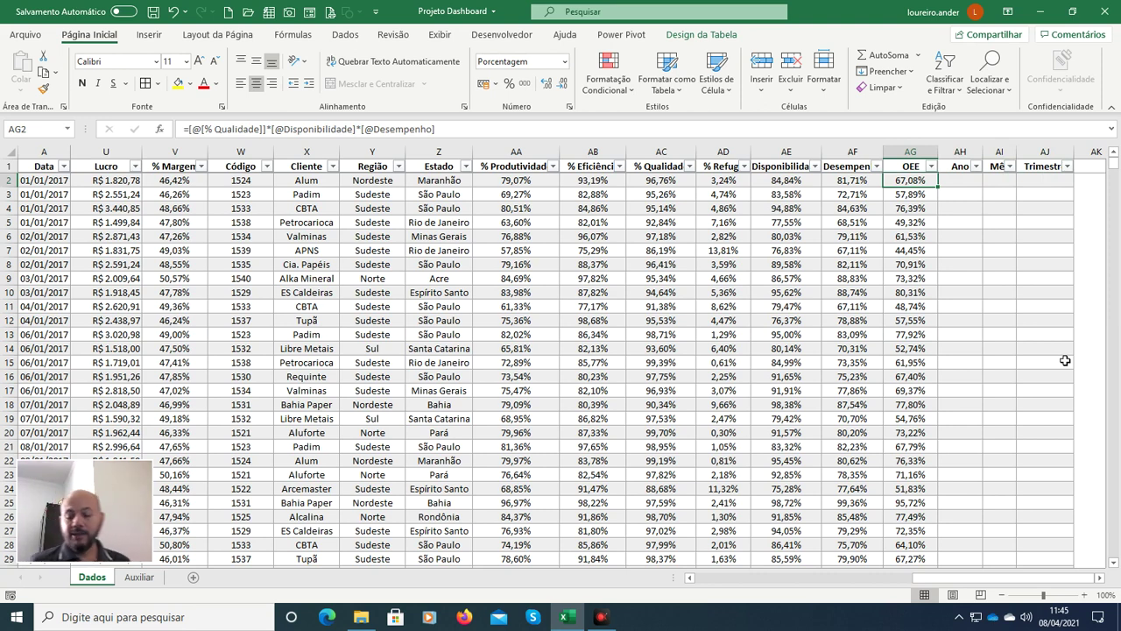
{"action": "key", "text": "Right"}
{"action": "key", "text": "Right"}
{"action": "key", "text": "Right"}
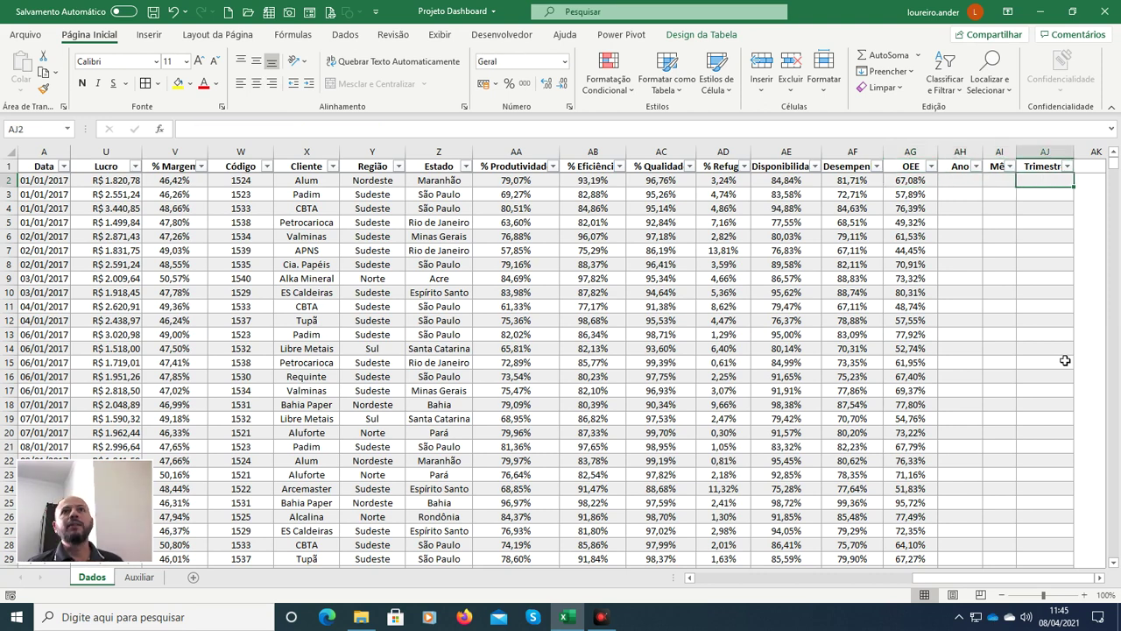
{"action": "key", "text": "Left"}
{"action": "key", "text": "Left"}
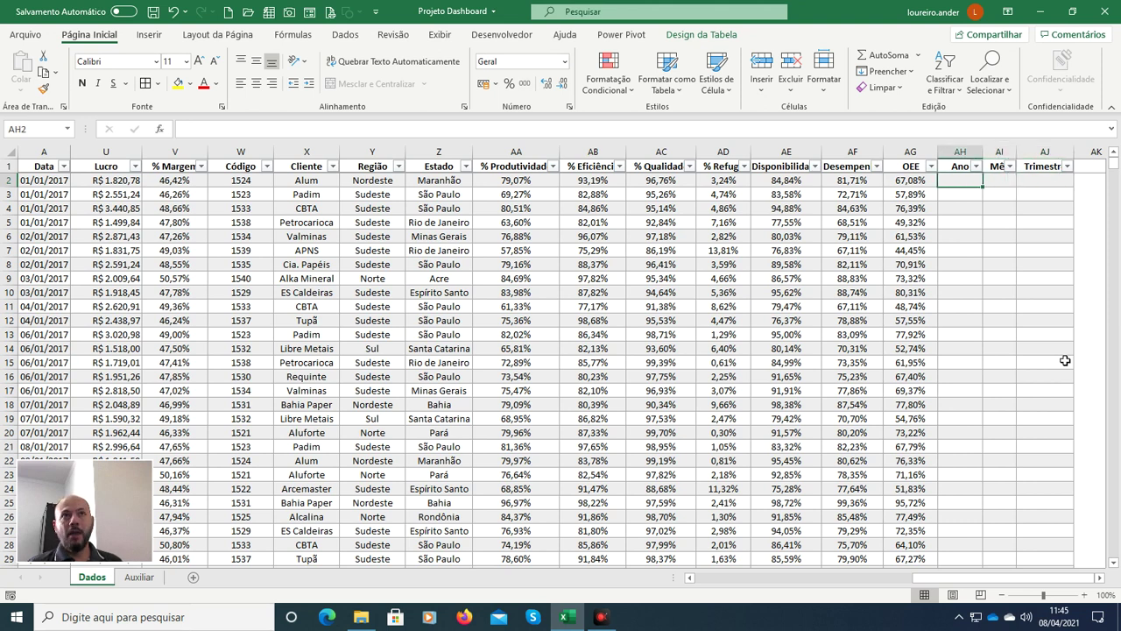
{"action": "key", "text": "Home"}
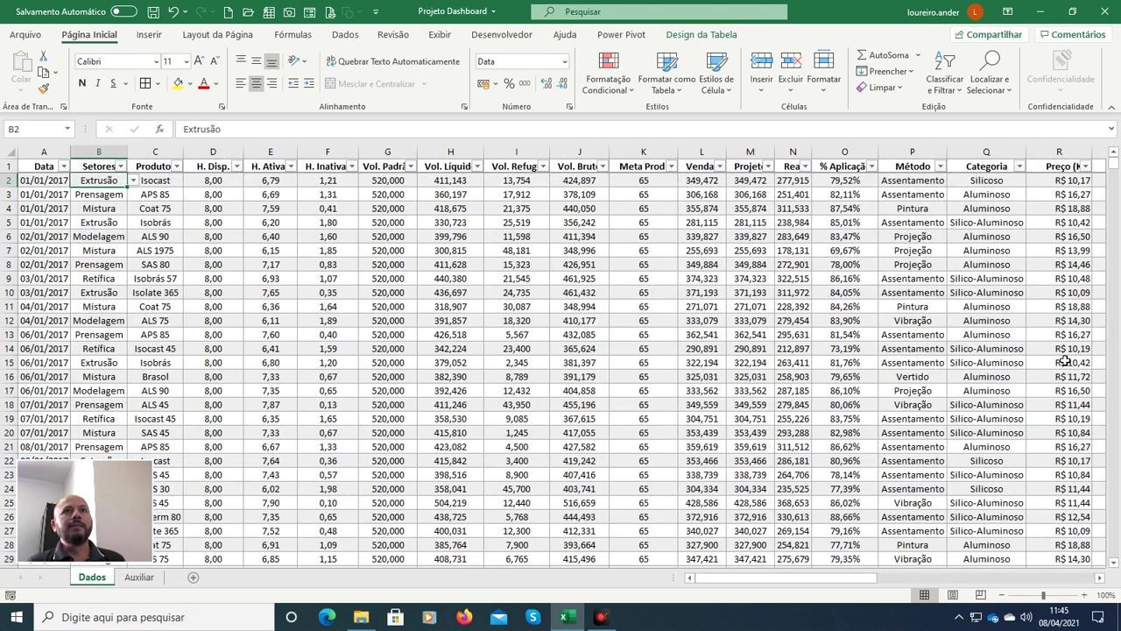